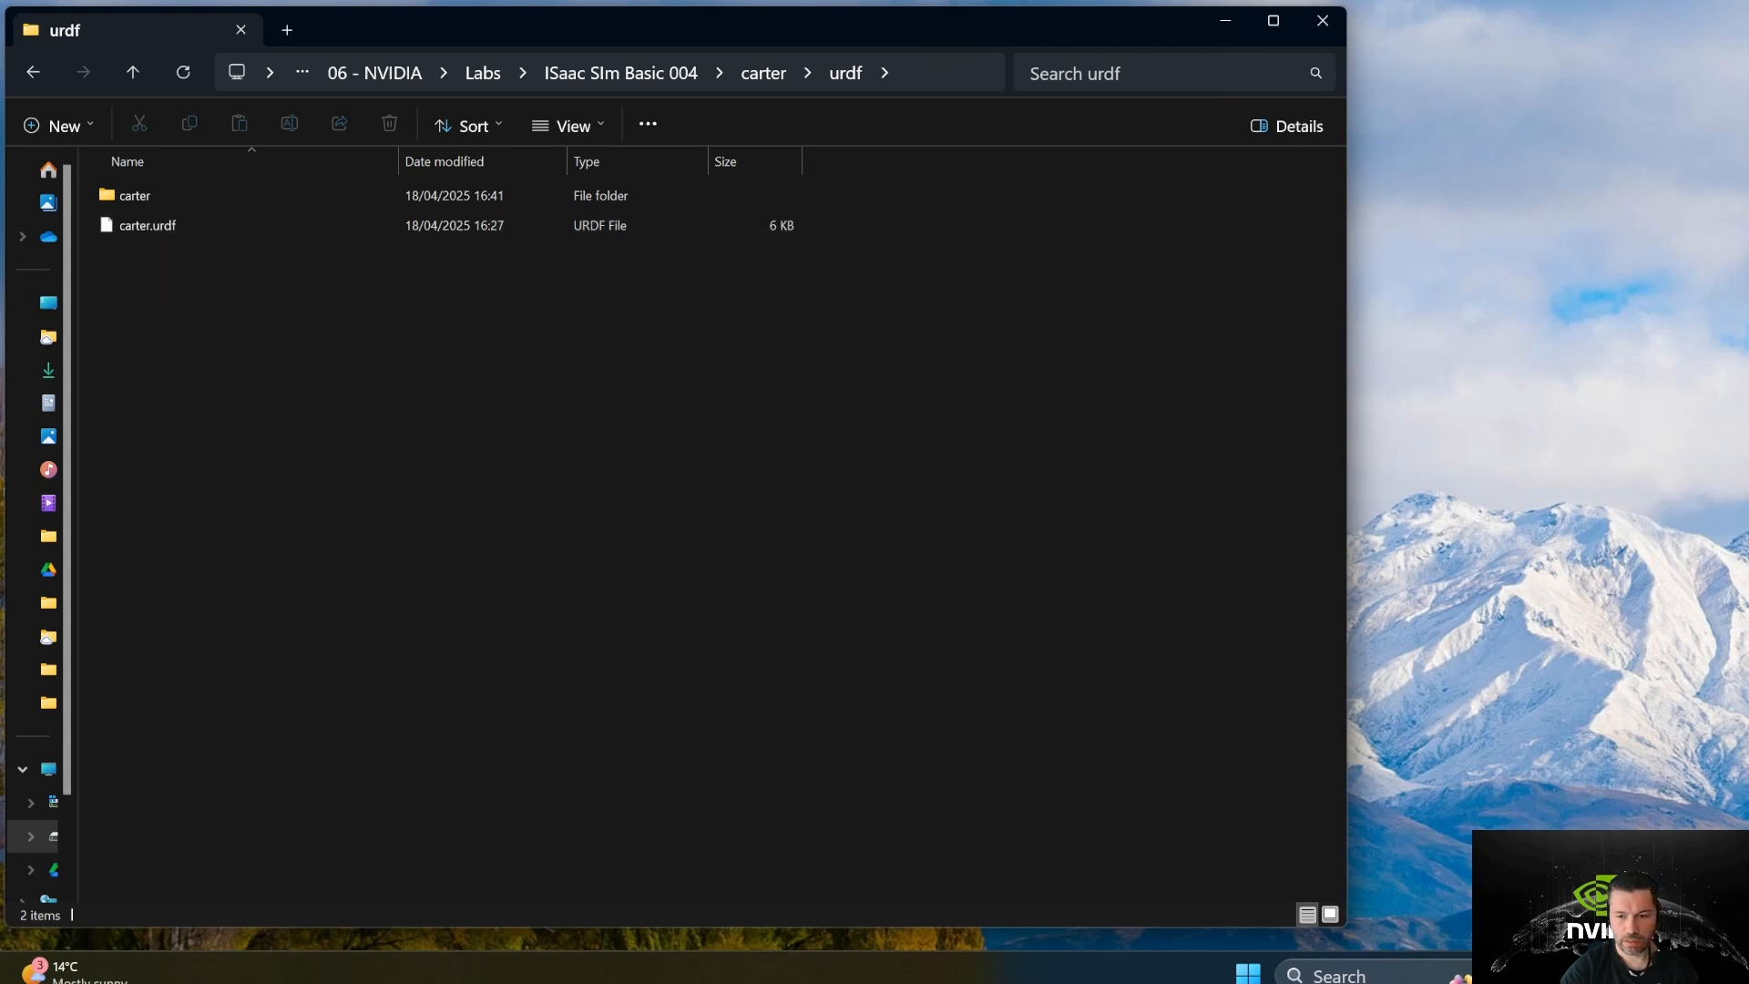
Step: Switch to VS Code and examine the link definitions in carter.urdf, from chassis_link to the wheel links
mouse_move(1742, 971)
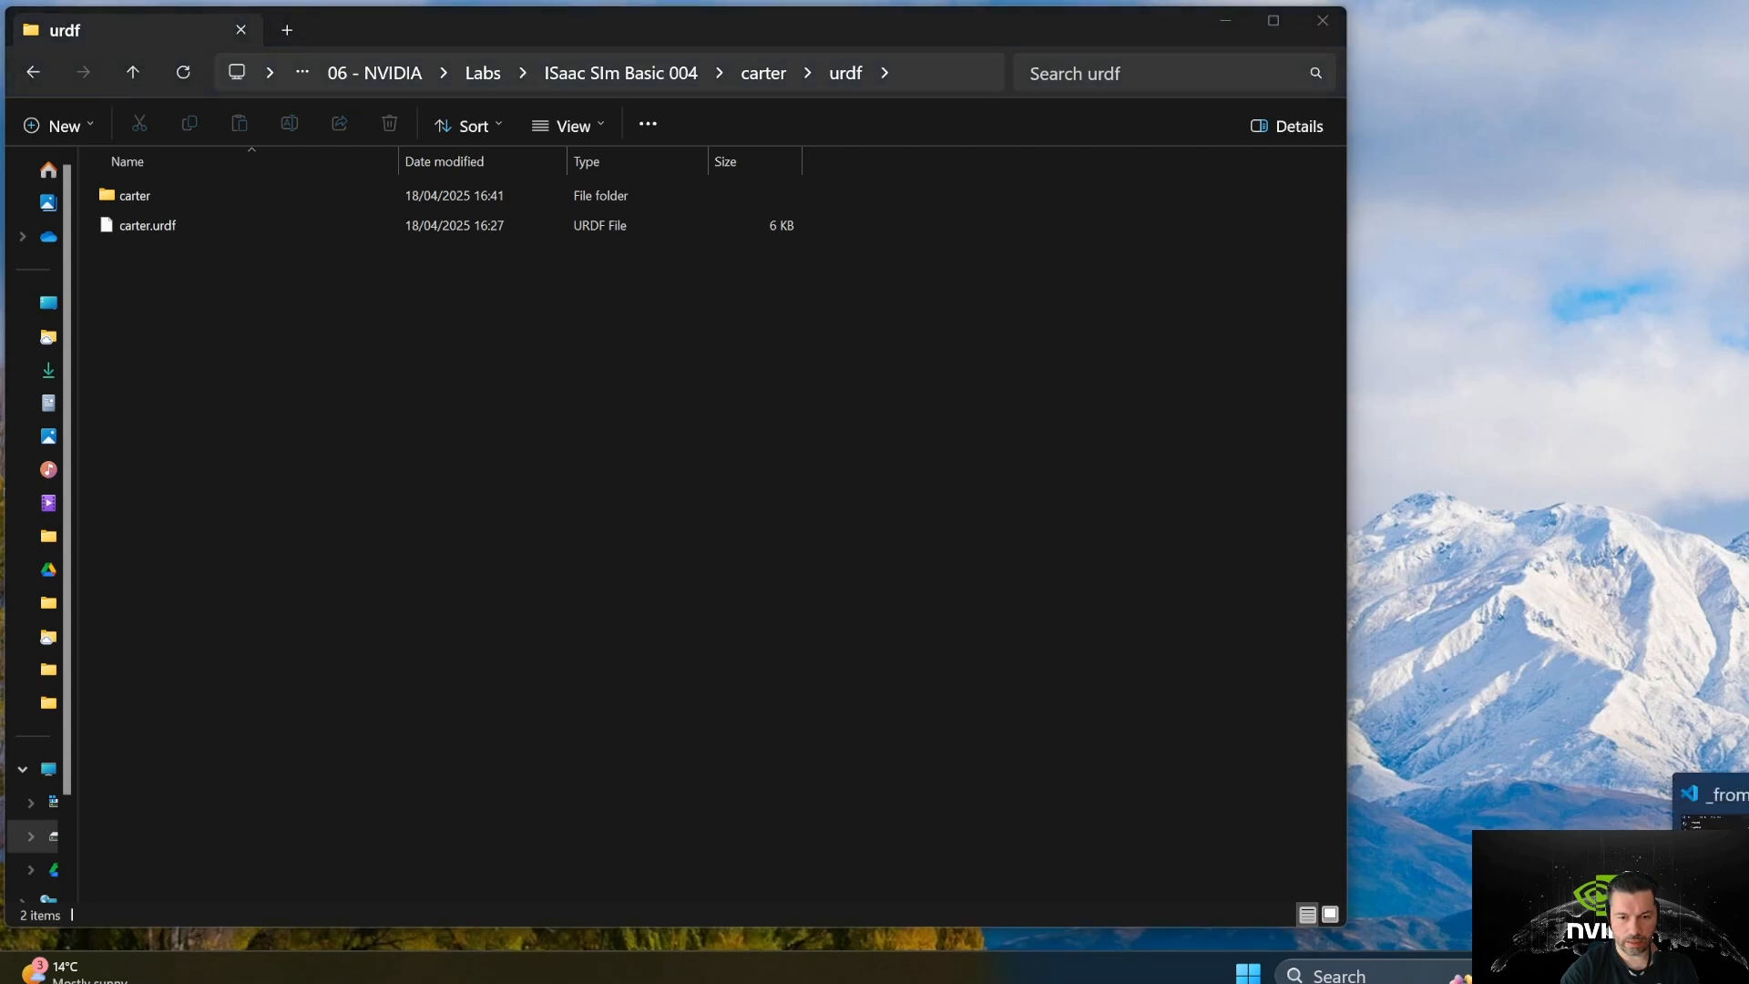
click(1741, 875)
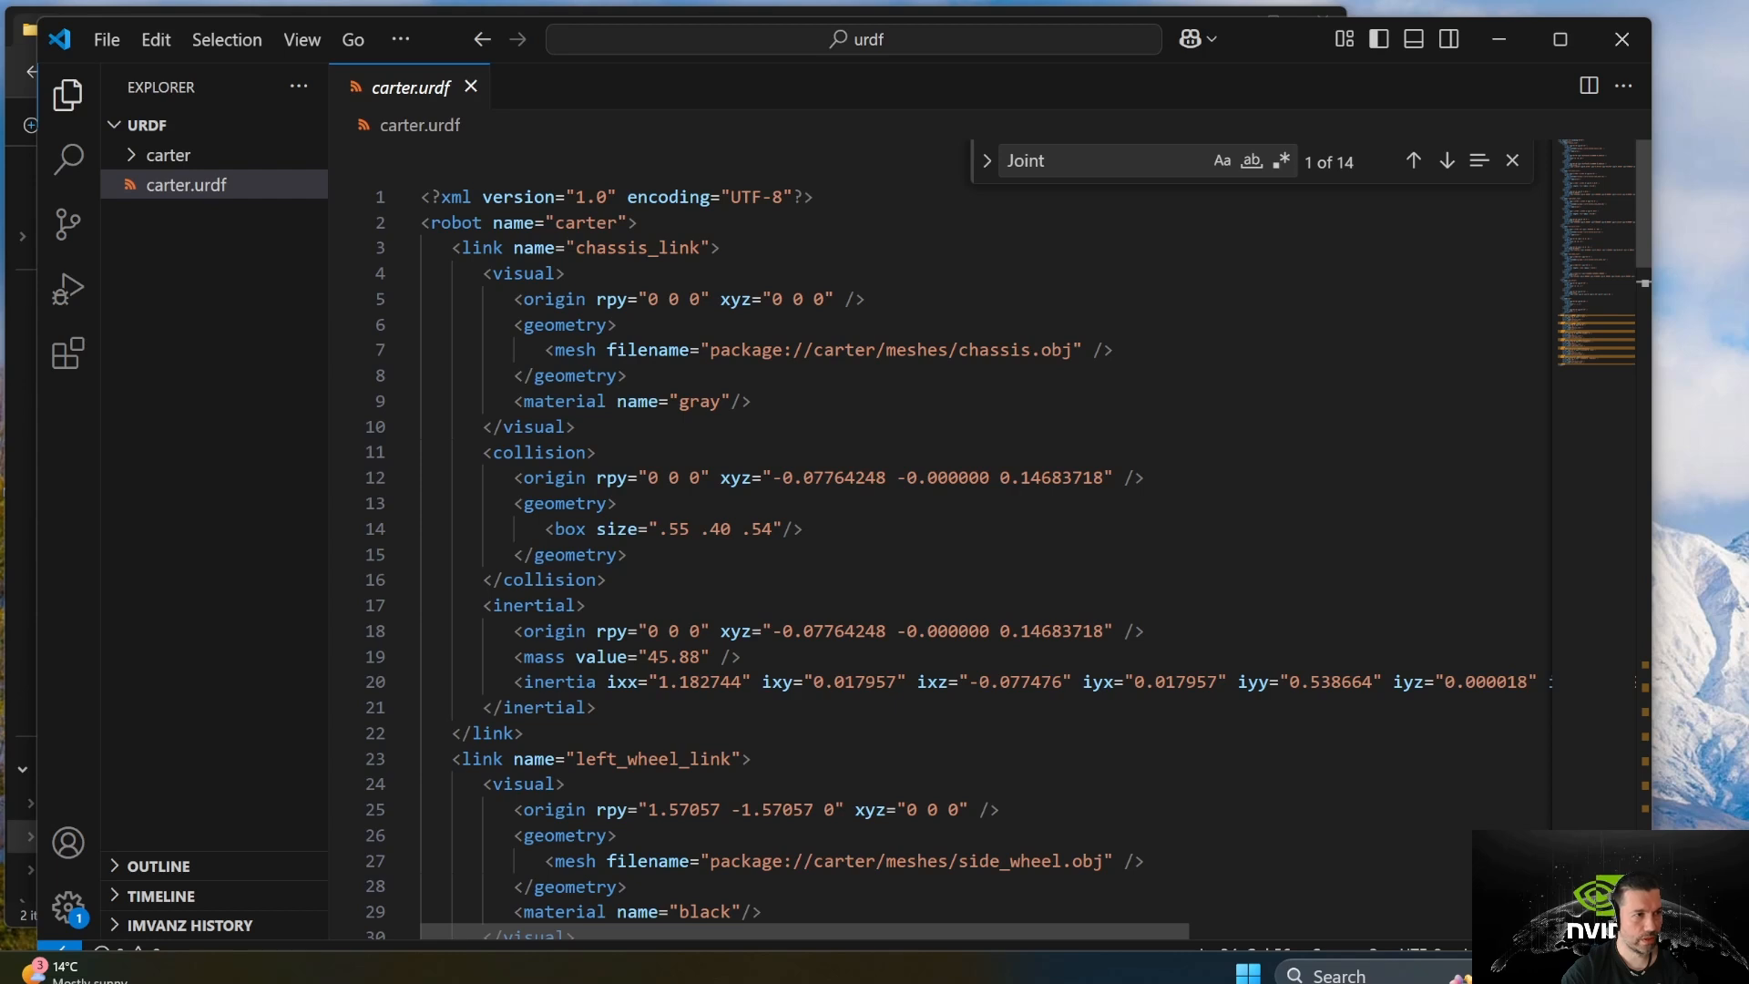
drag(452, 247, 566, 272)
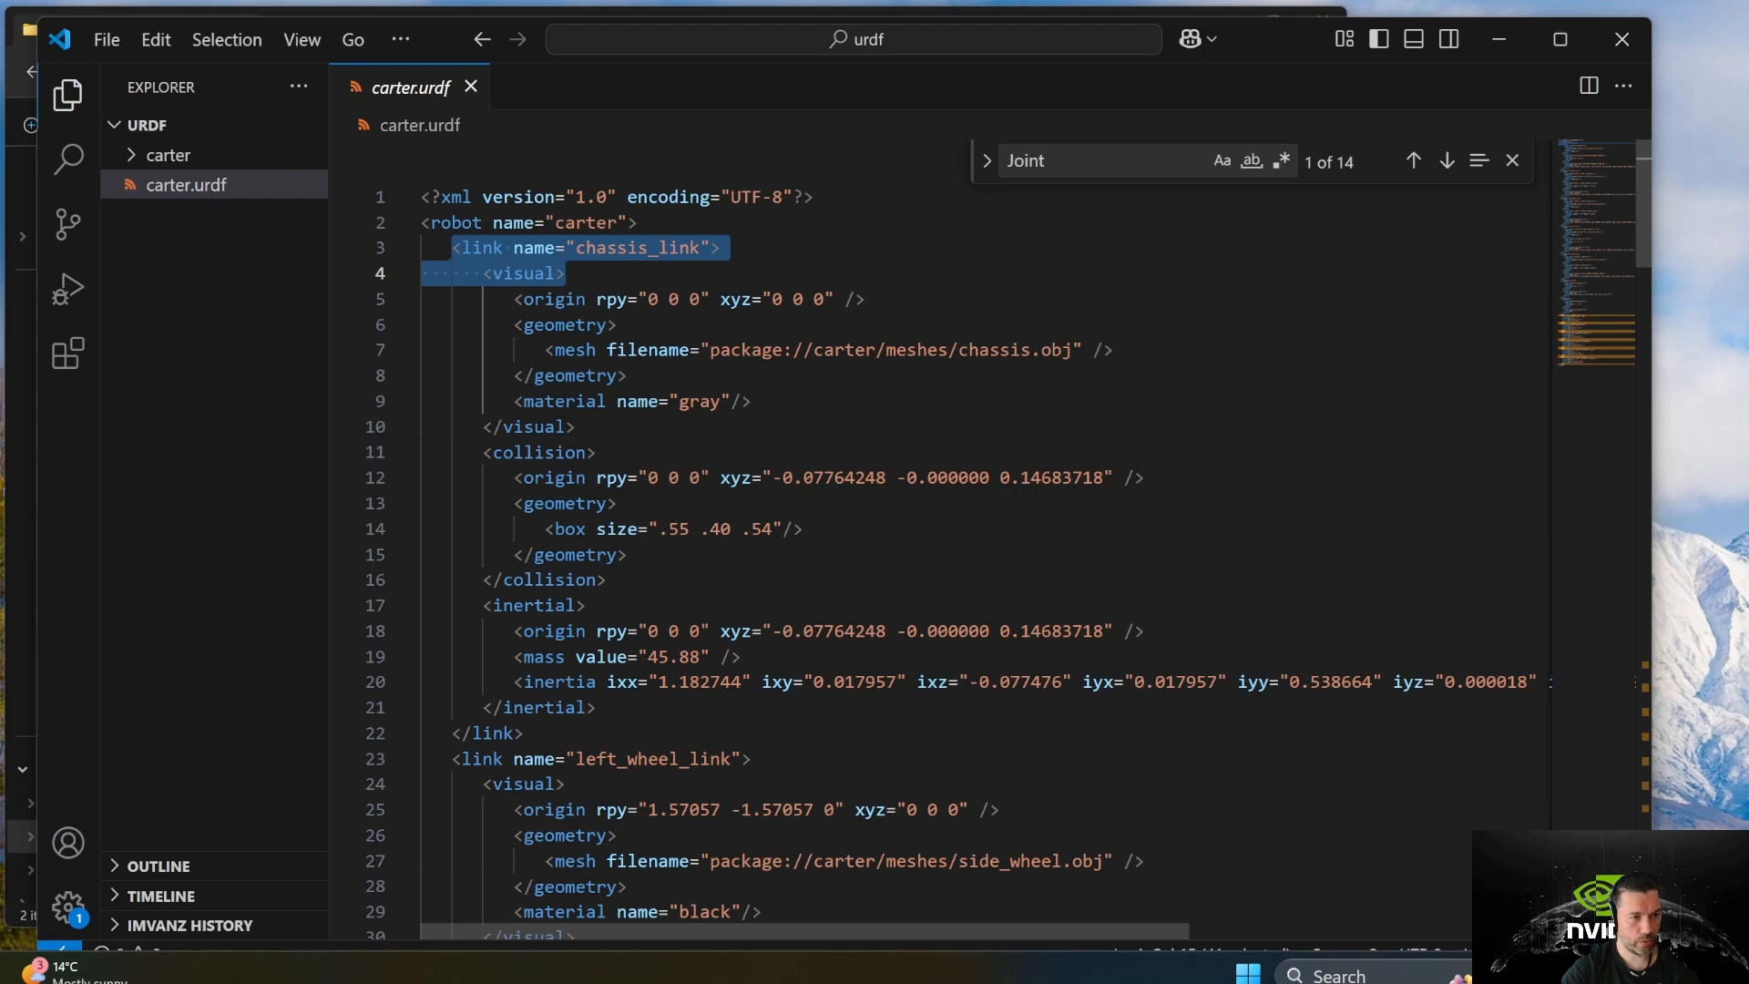
scroll(820, 546, down, 7)
scroll(820, 547, up, 7)
scroll(910, 546, down, 5)
scroll(911, 547, down, 7)
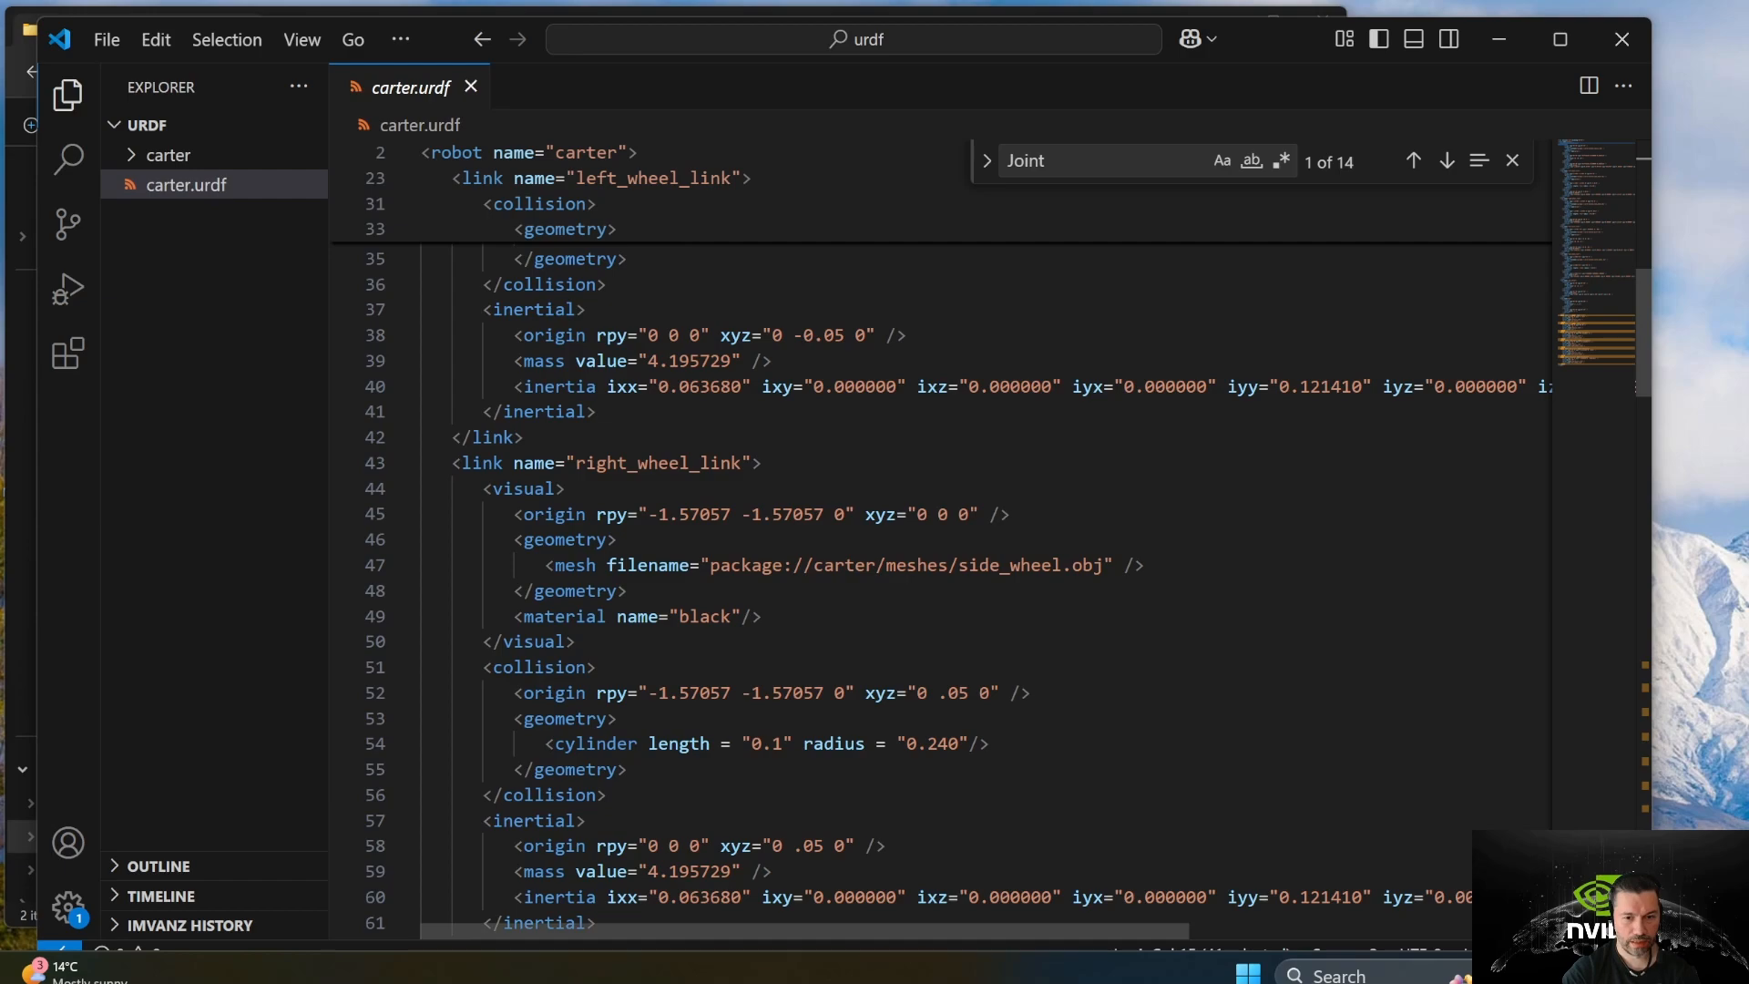
Step: Switch to the browser's Isaac Sim 4.5.0 documentation and read how the URDF Importer Extension imports files and which options it offers
mouse_move(1639, 970)
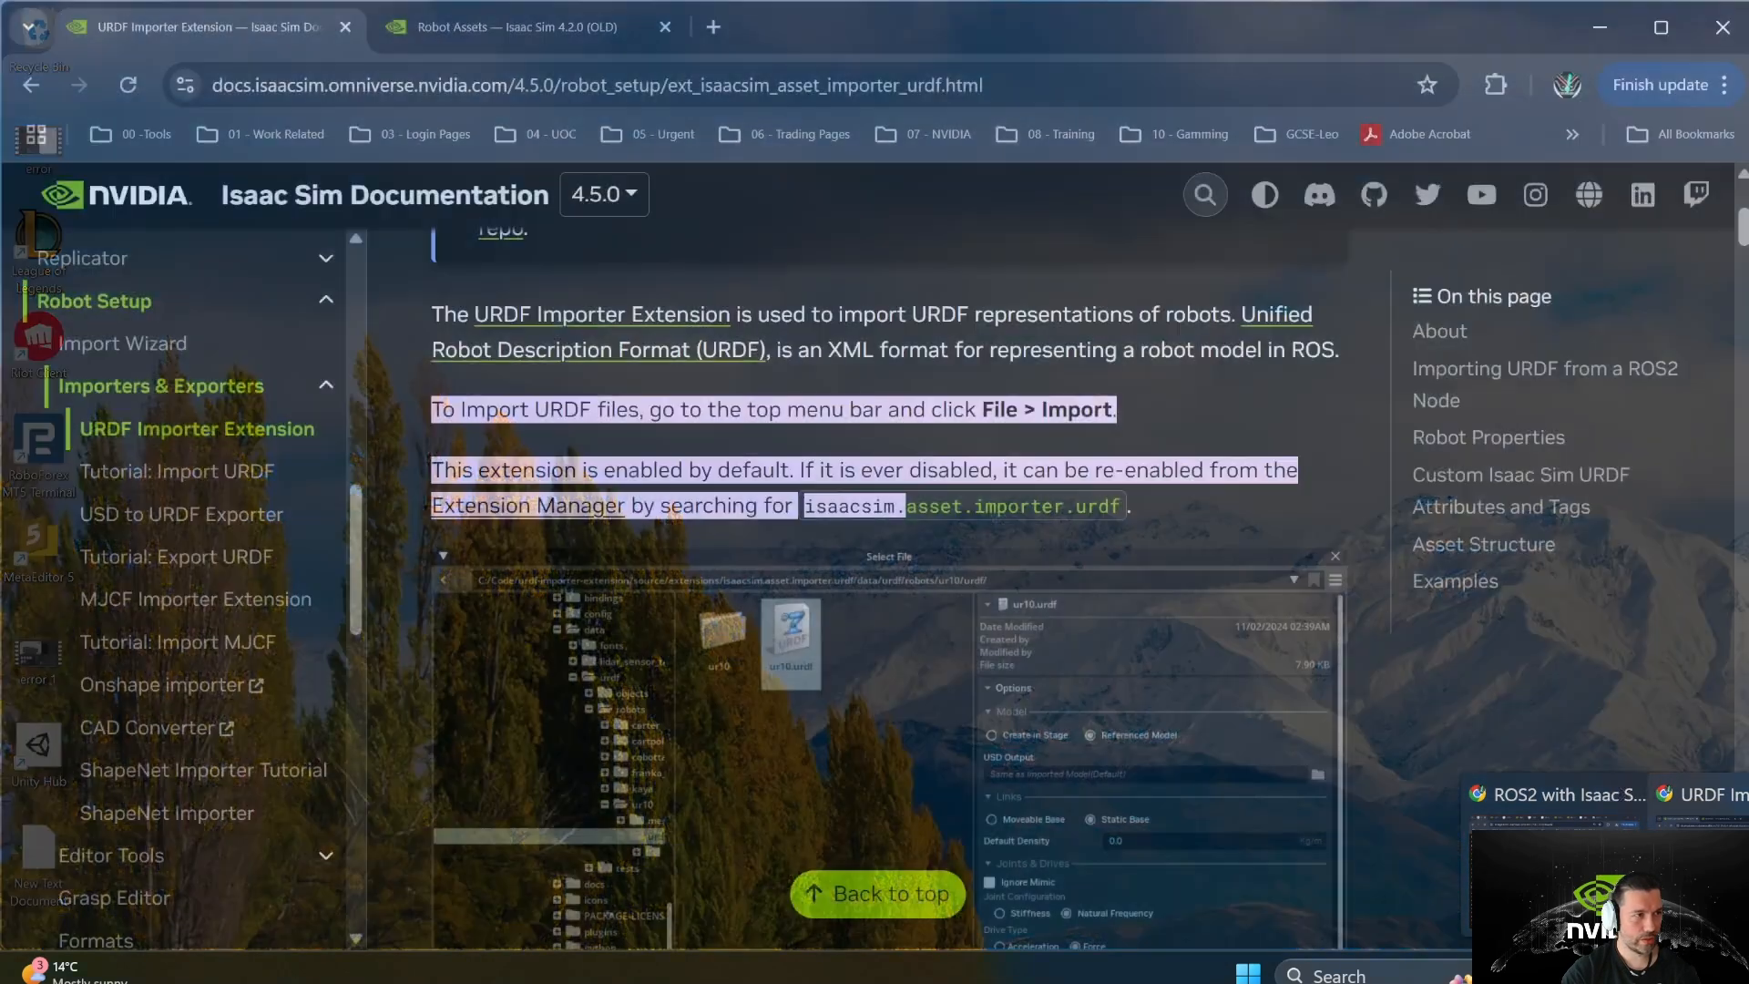
click(1694, 797)
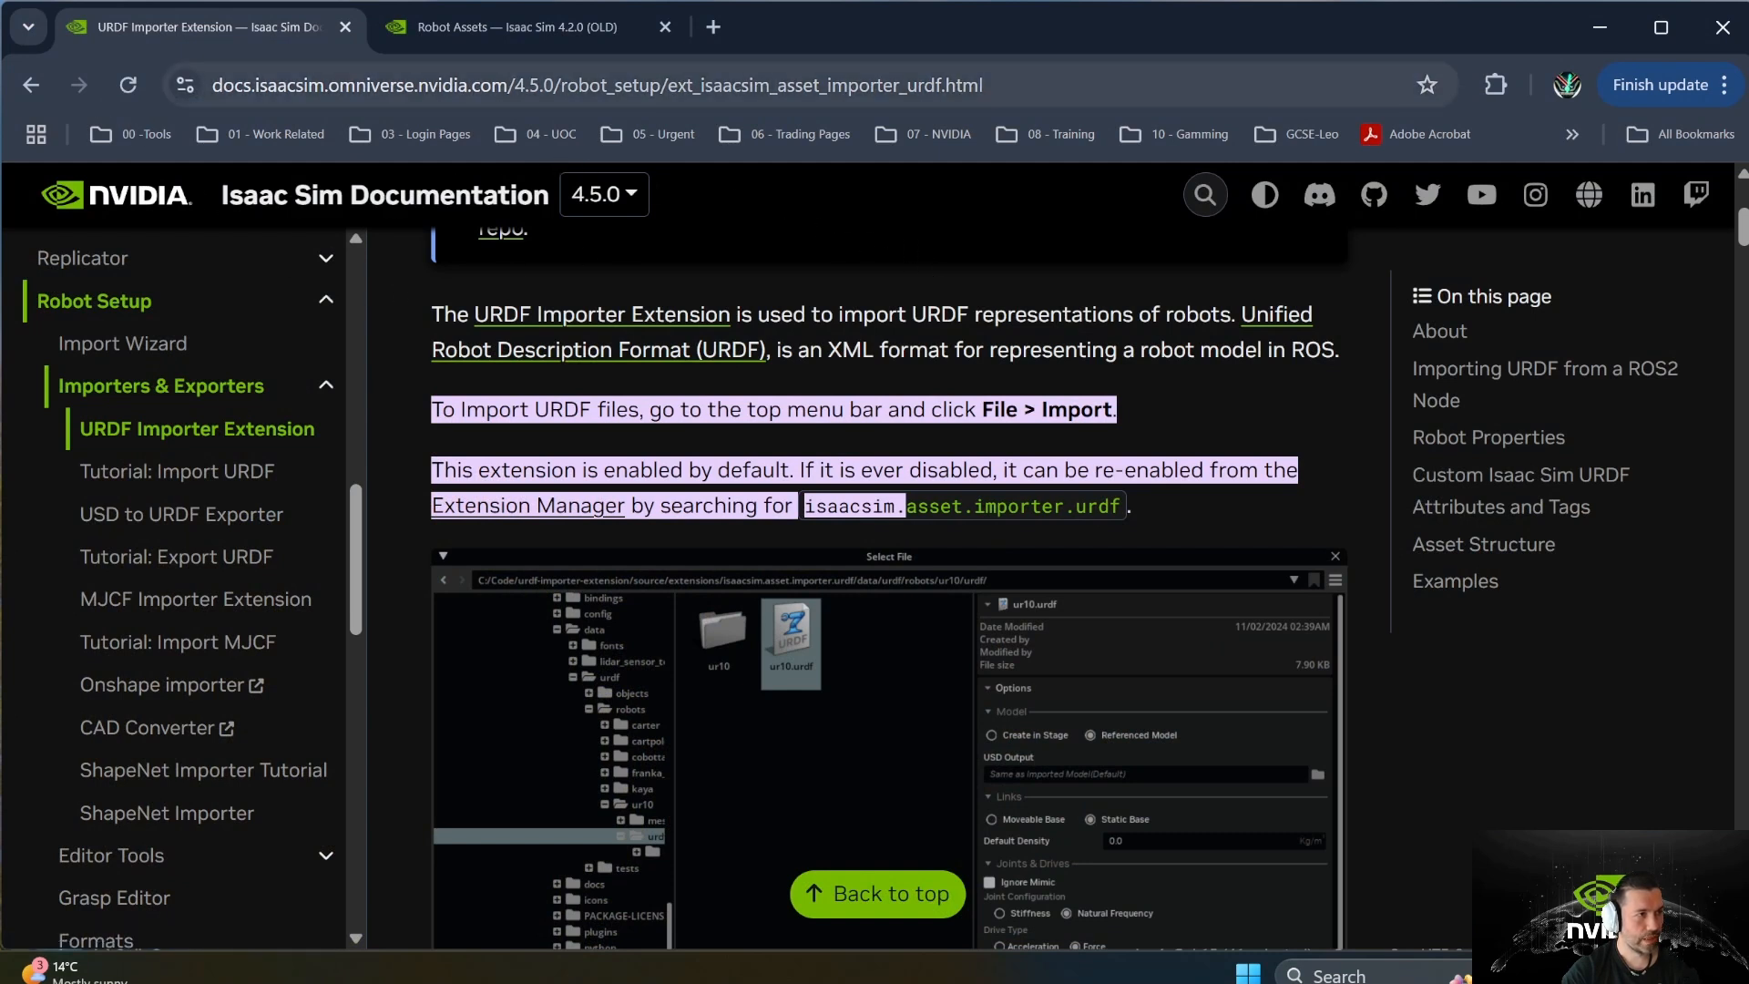
click(301, 91)
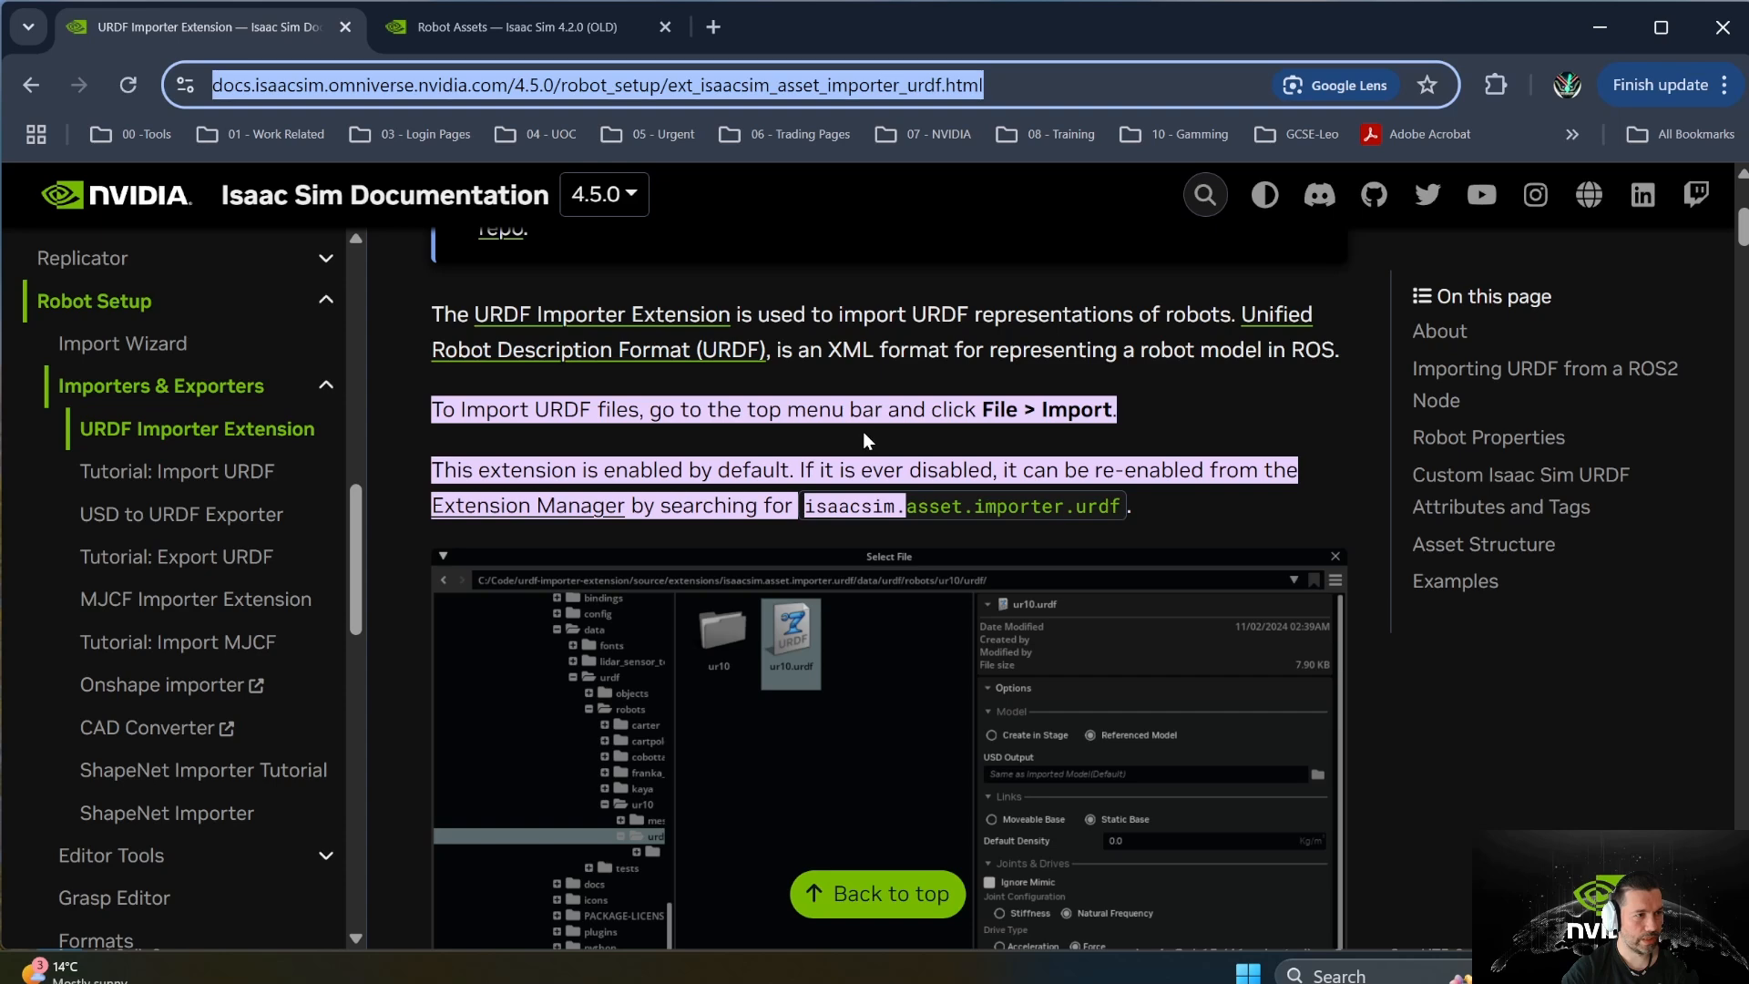
scroll(862, 429, up, 3)
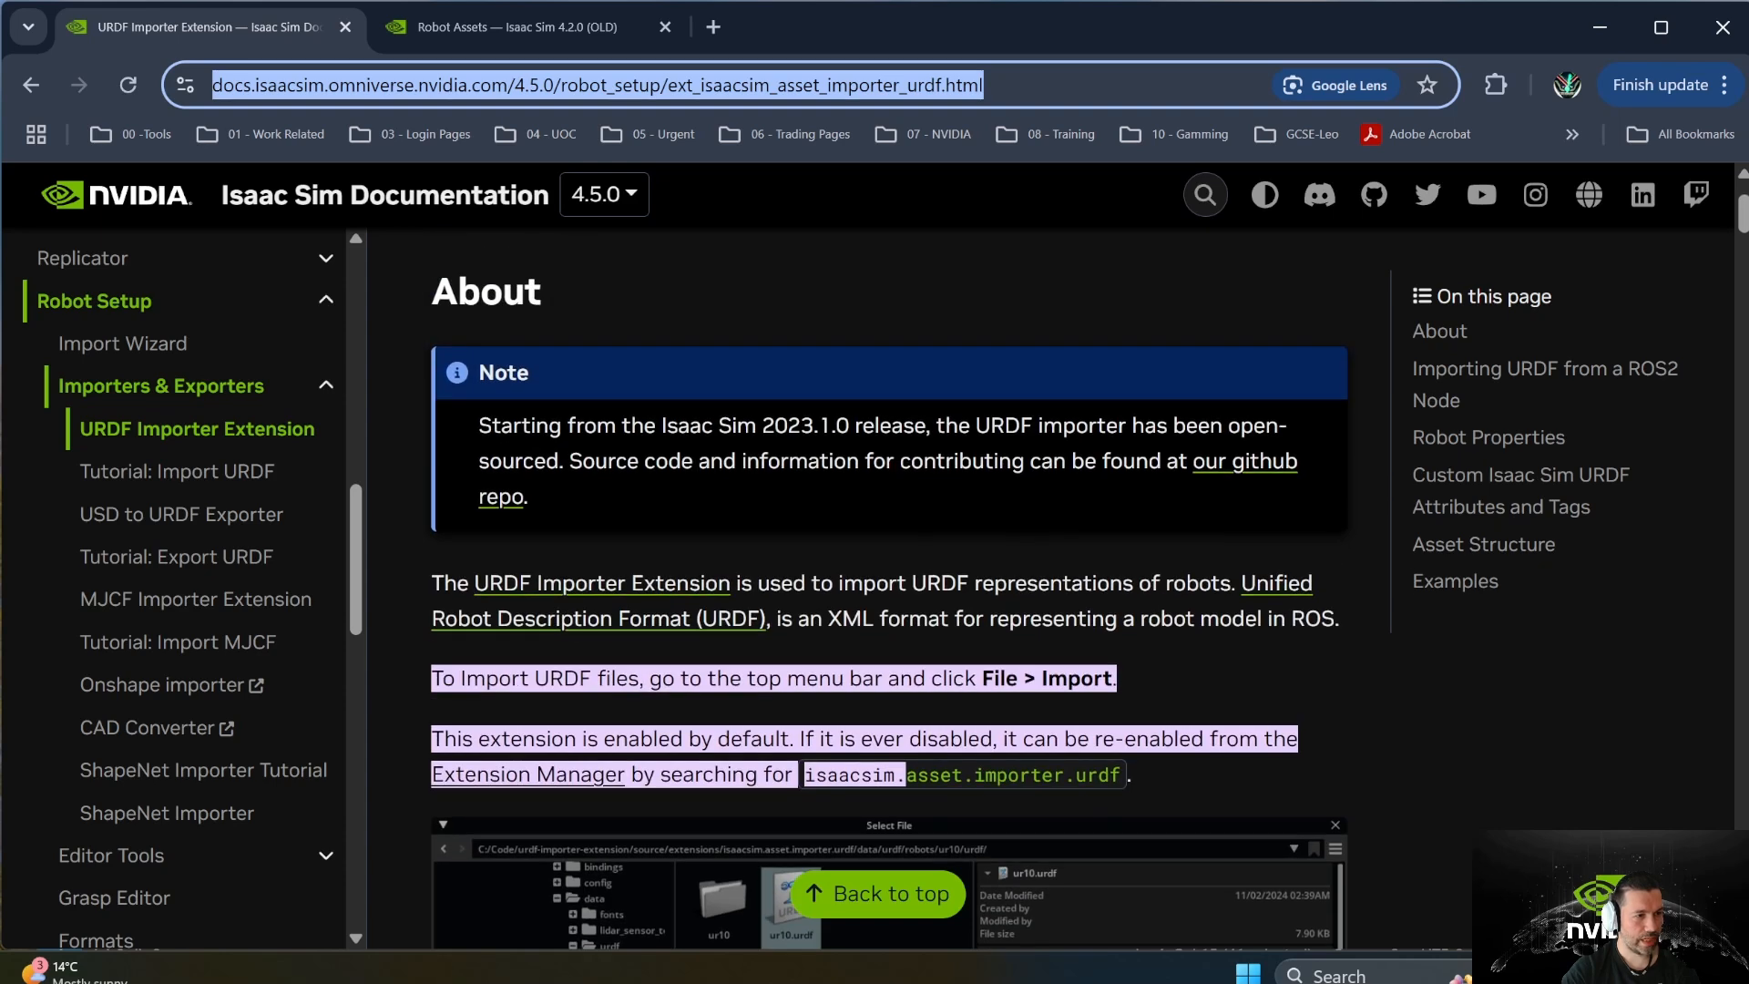
scroll(564, 499, down, 3)
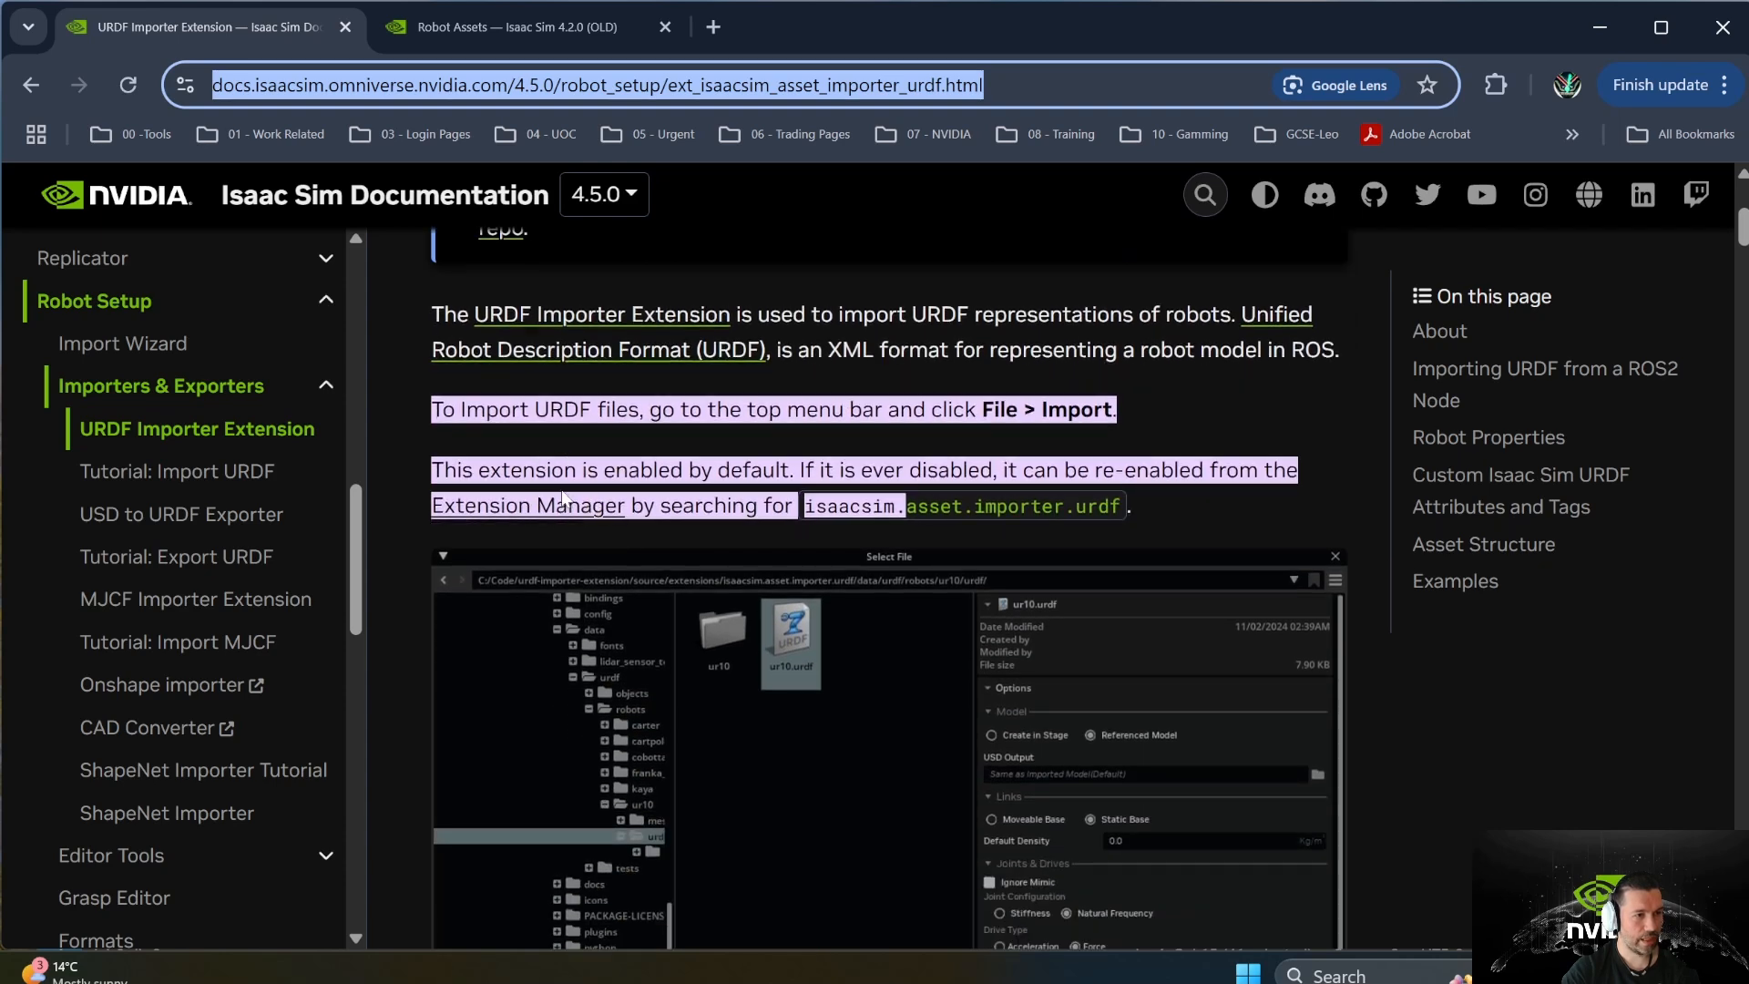
click(860, 452)
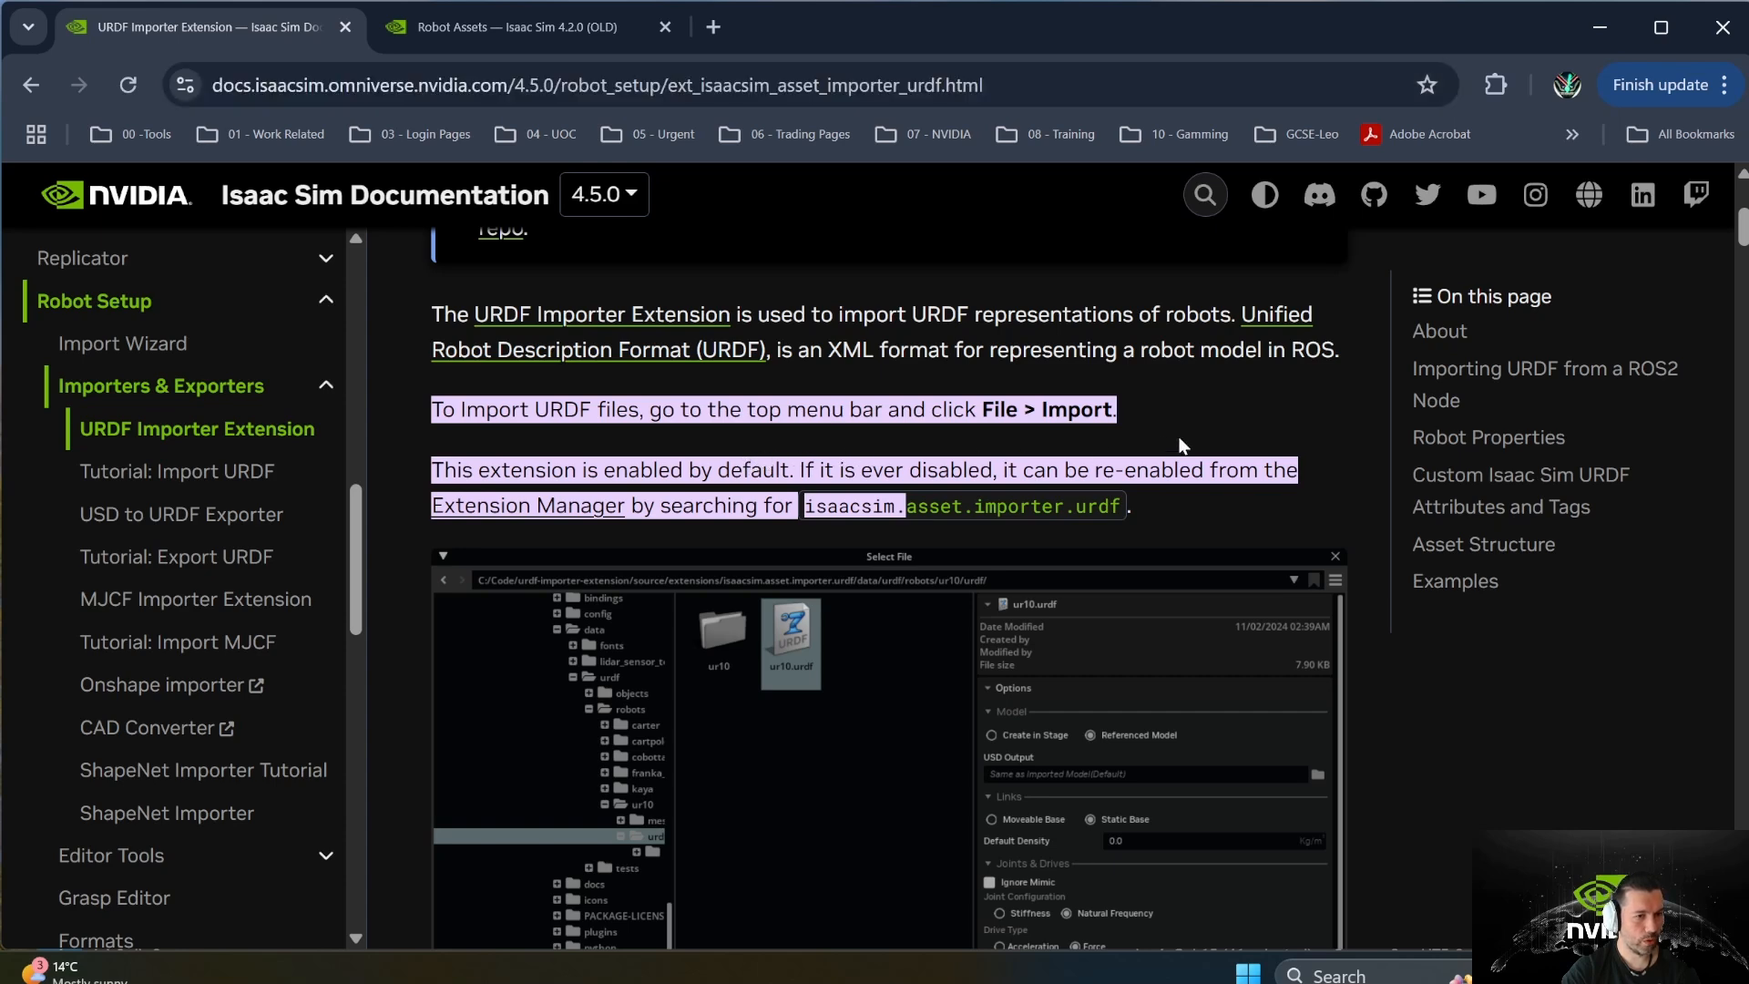
scroll(1061, 547, down, 3)
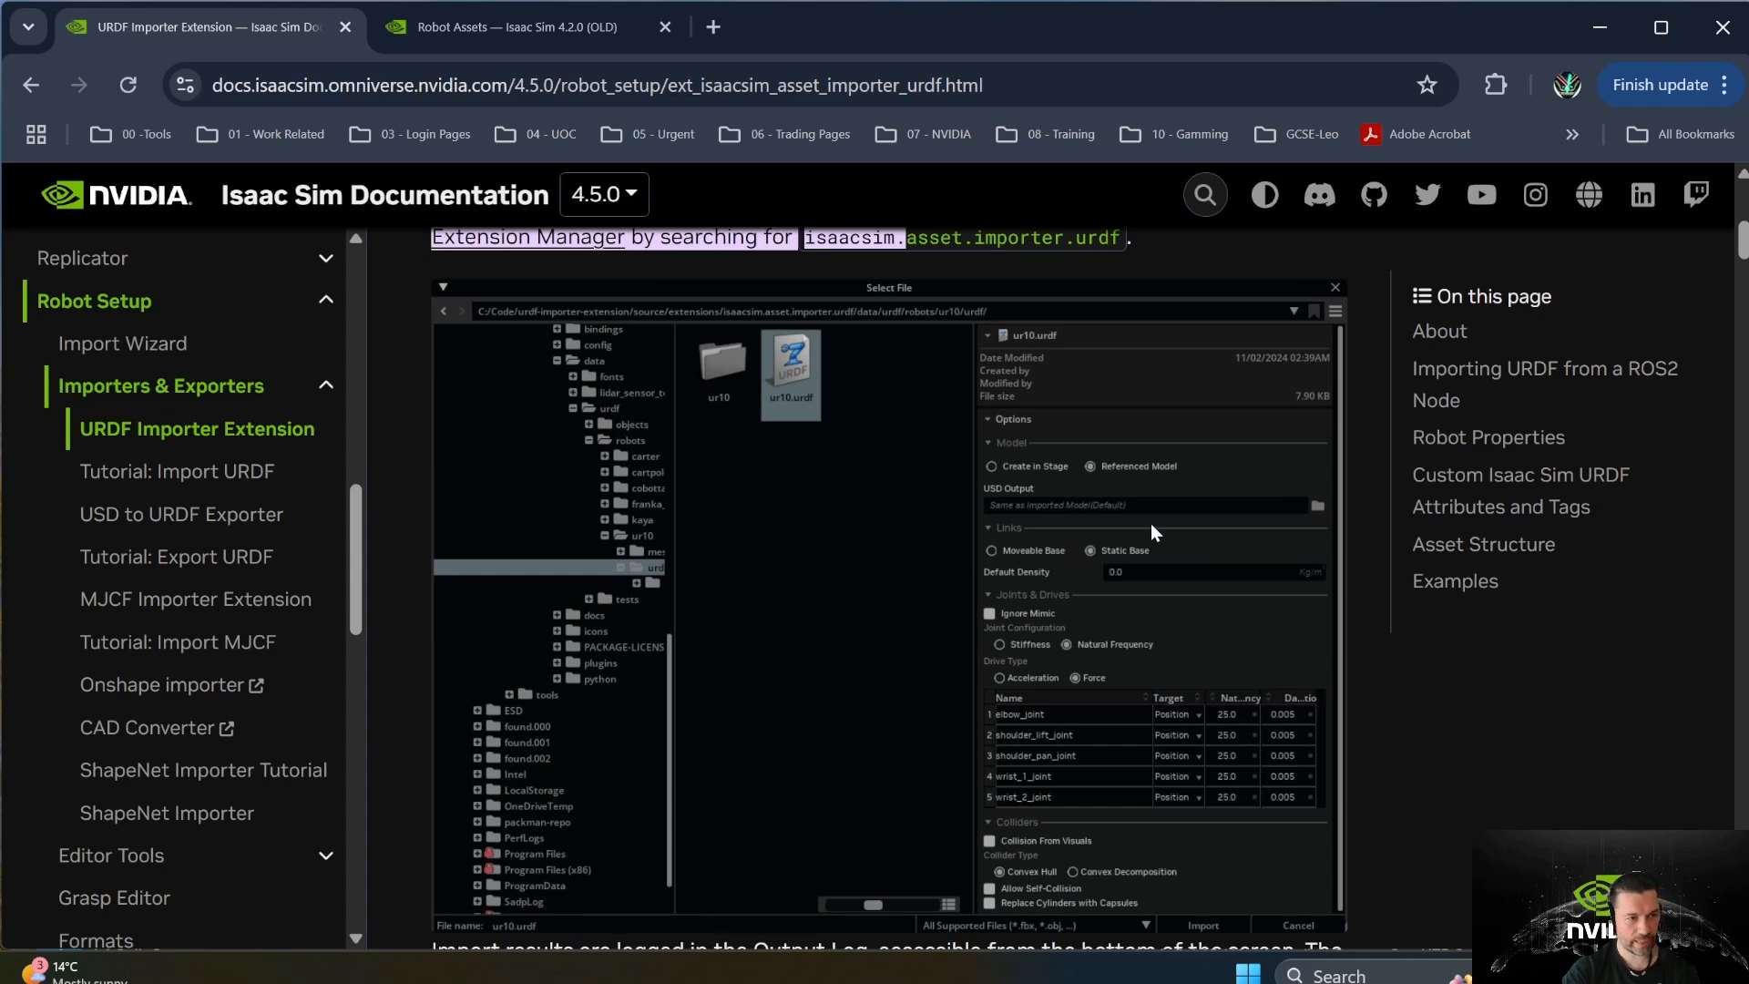
scroll(1149, 523, up, 3)
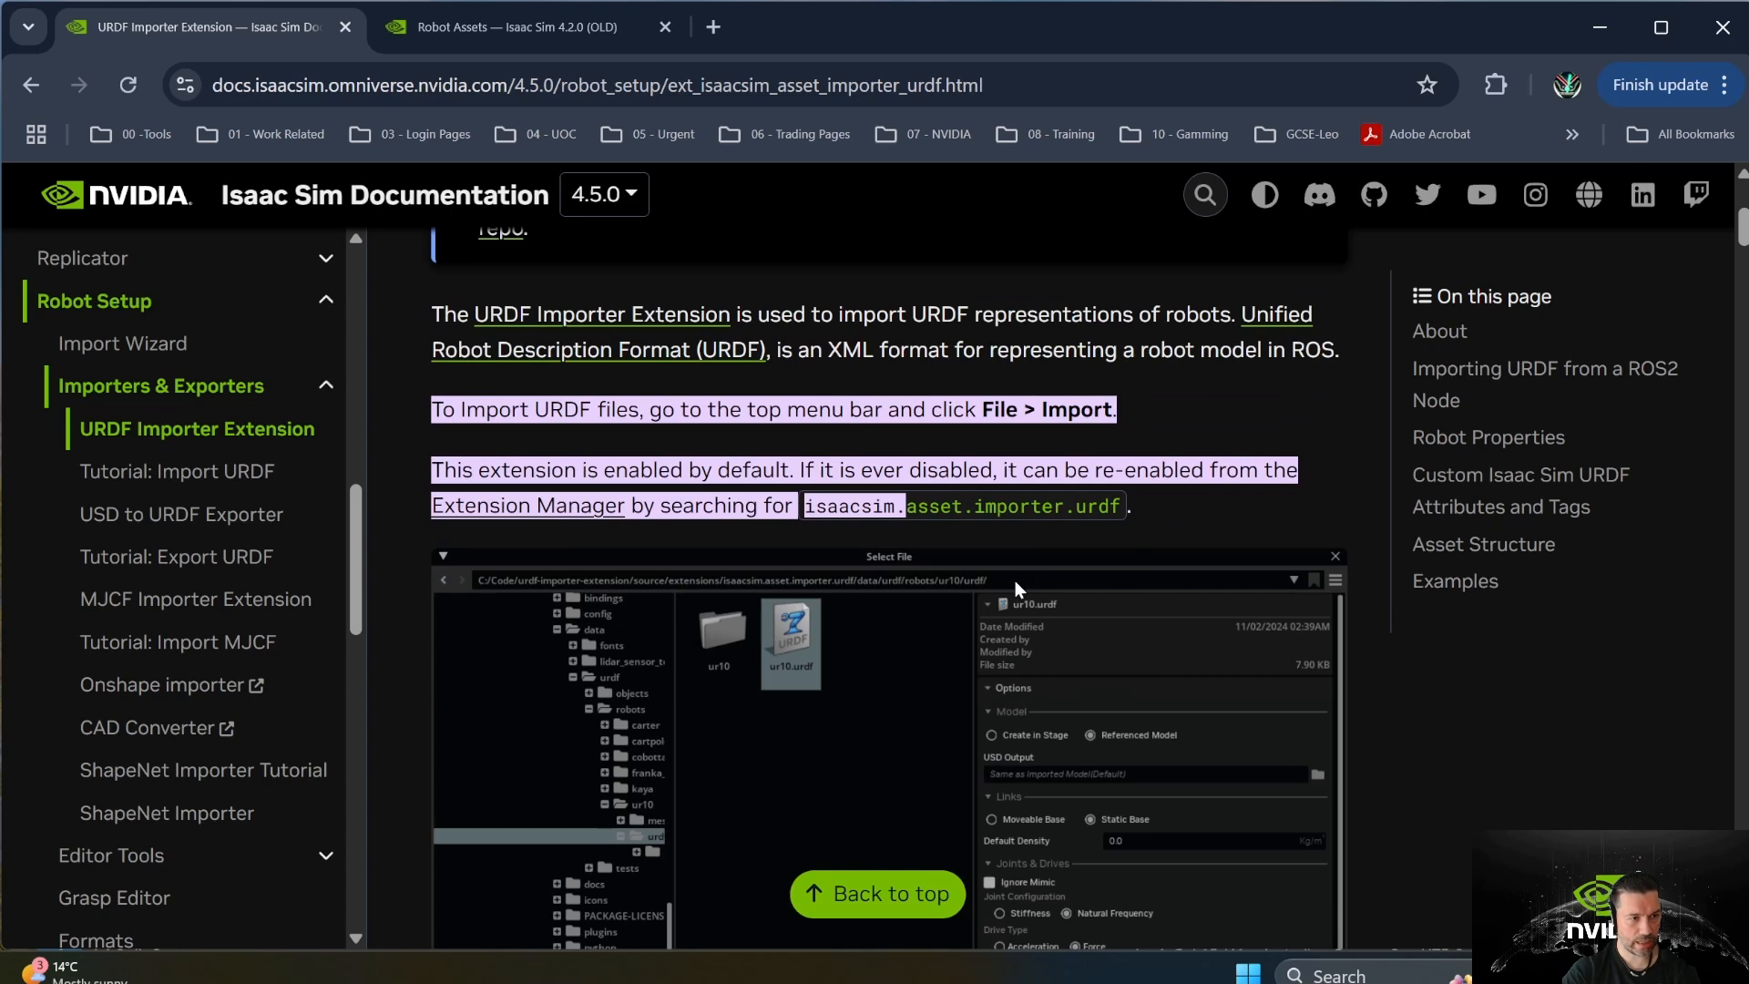
scroll(1015, 581, down, 2)
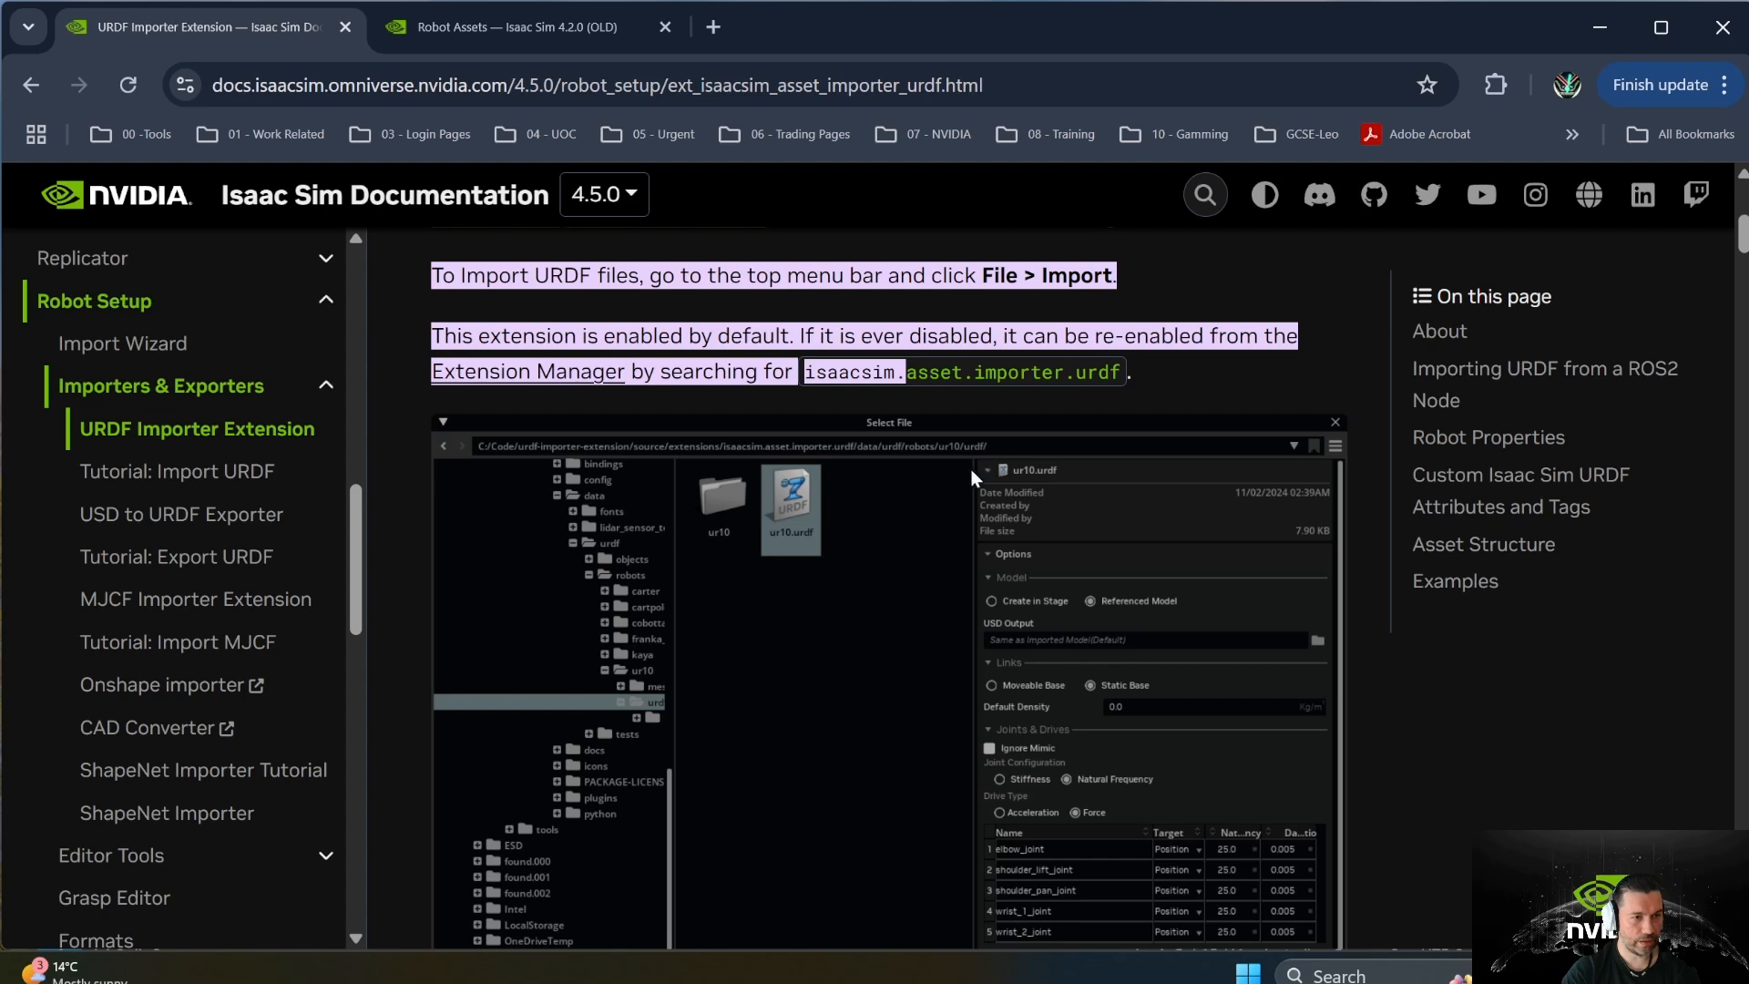
scroll(1020, 512, down, 2)
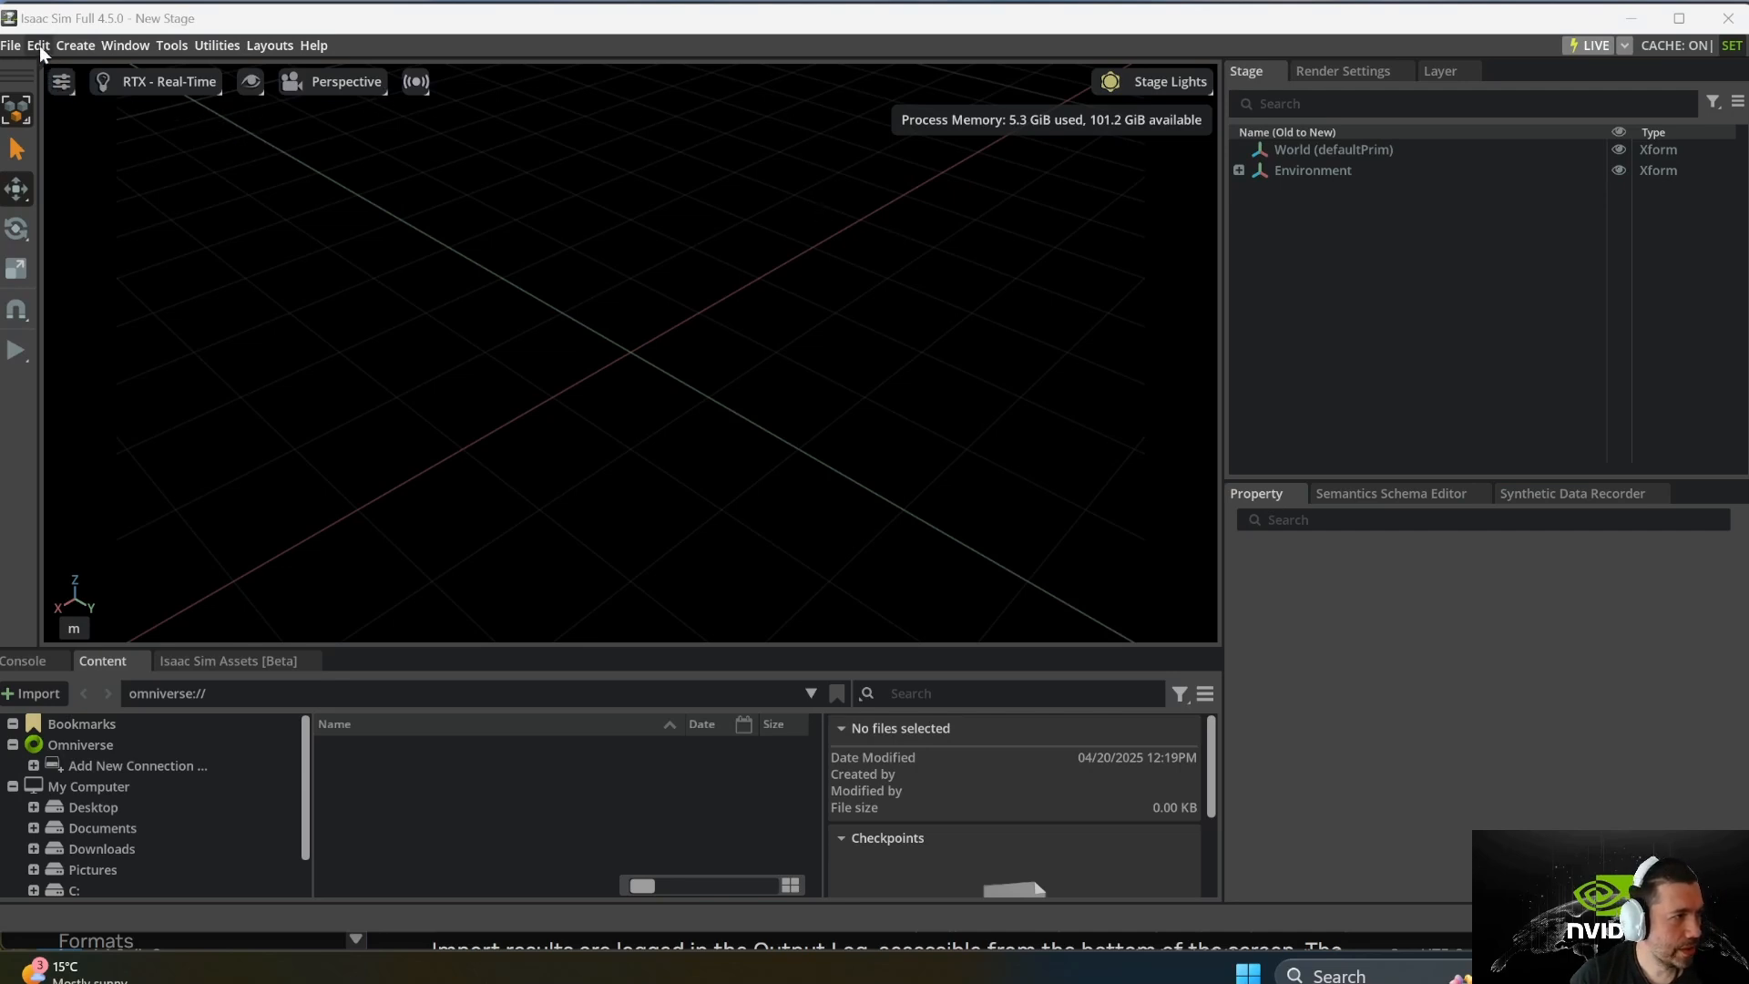
Step: In Isaac Sim, start a file import and select carter.urdf in the carter/urdf folder
click(15, 47)
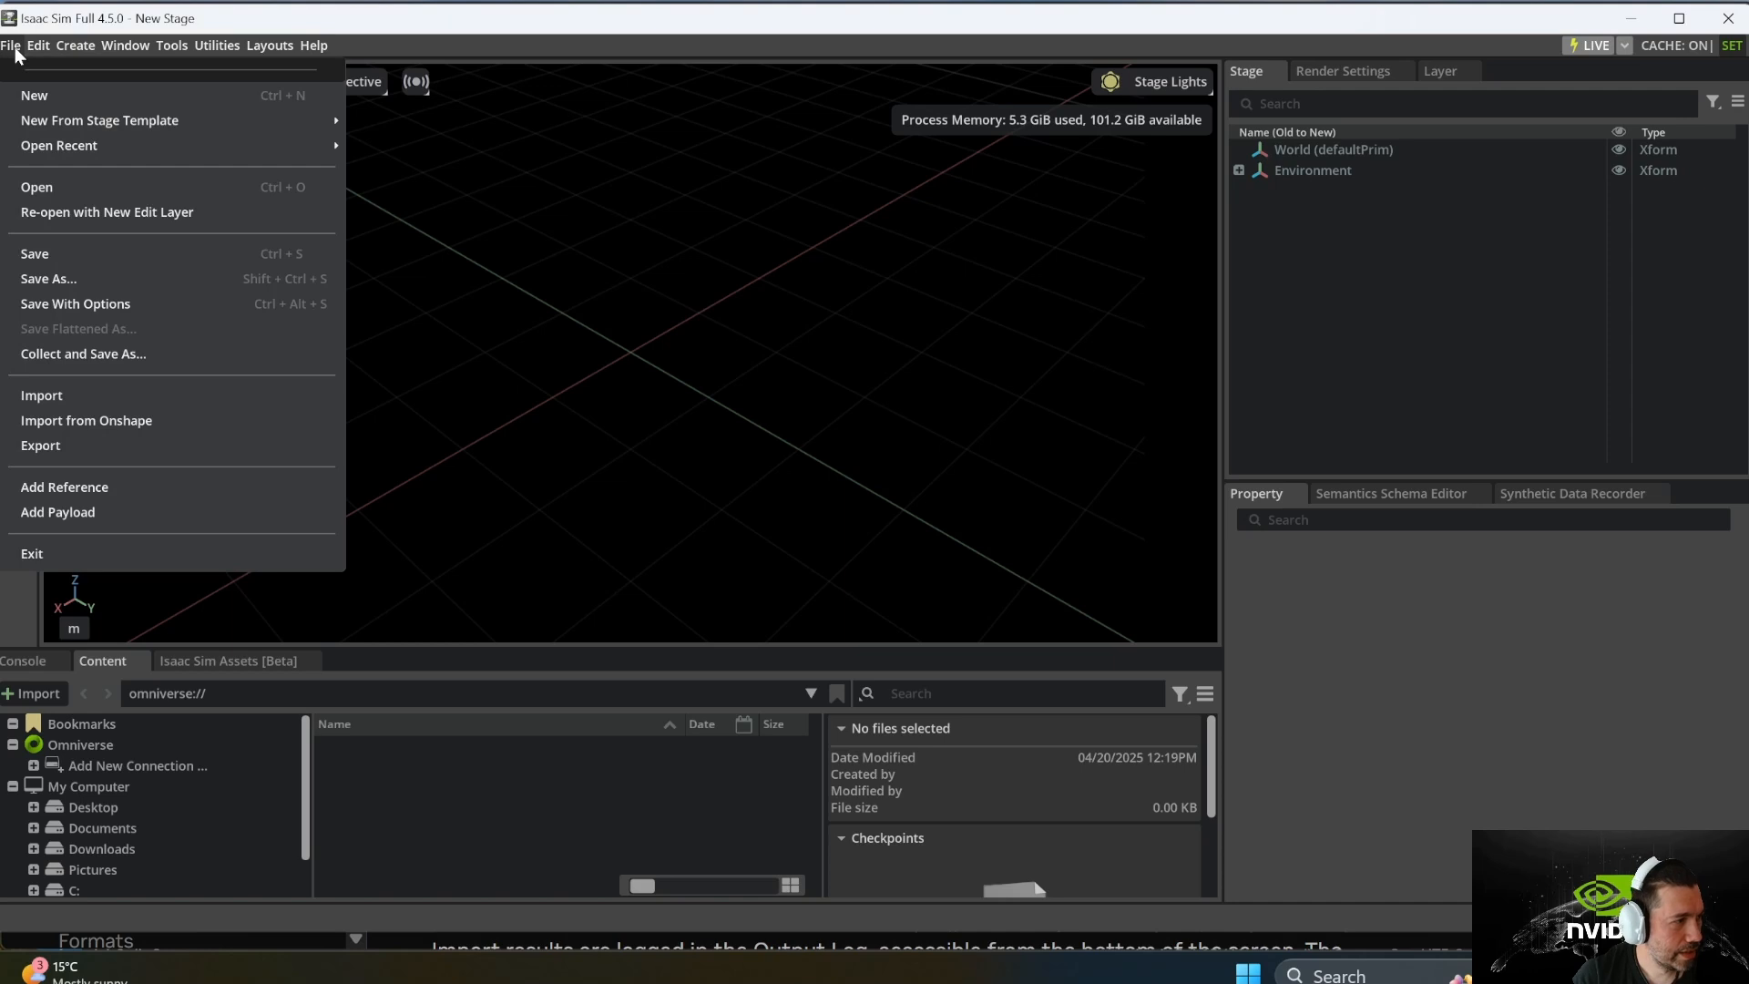
click(47, 400)
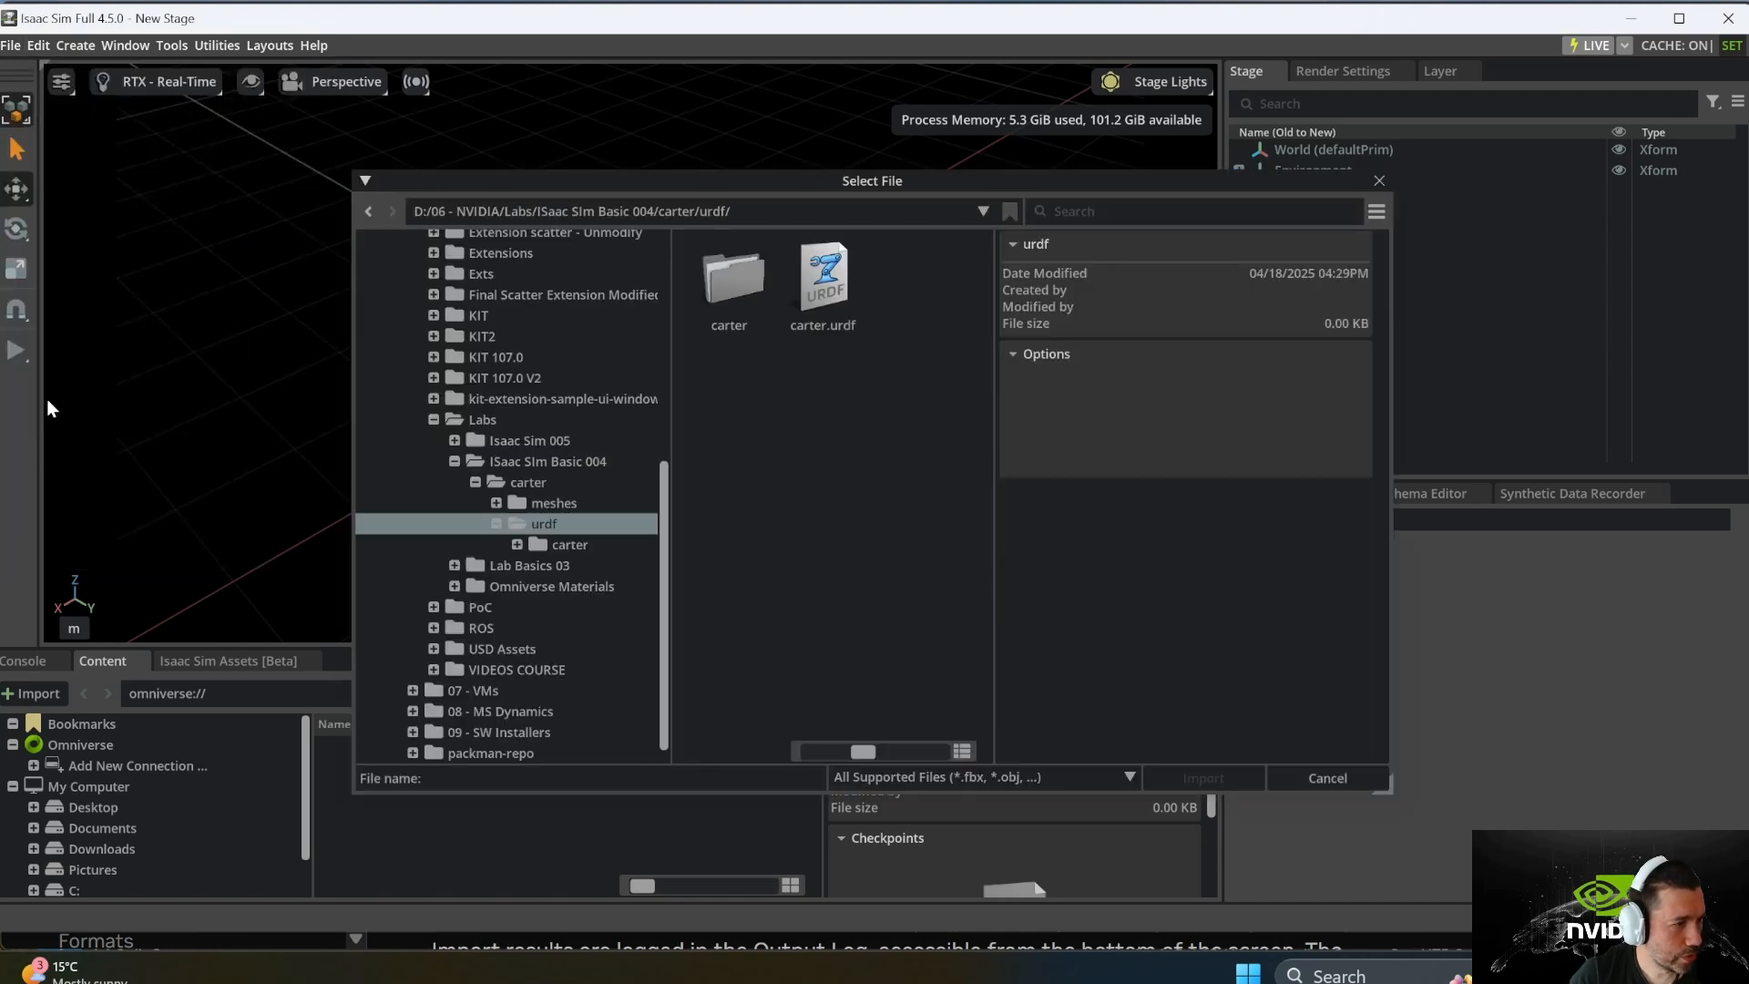
click(834, 292)
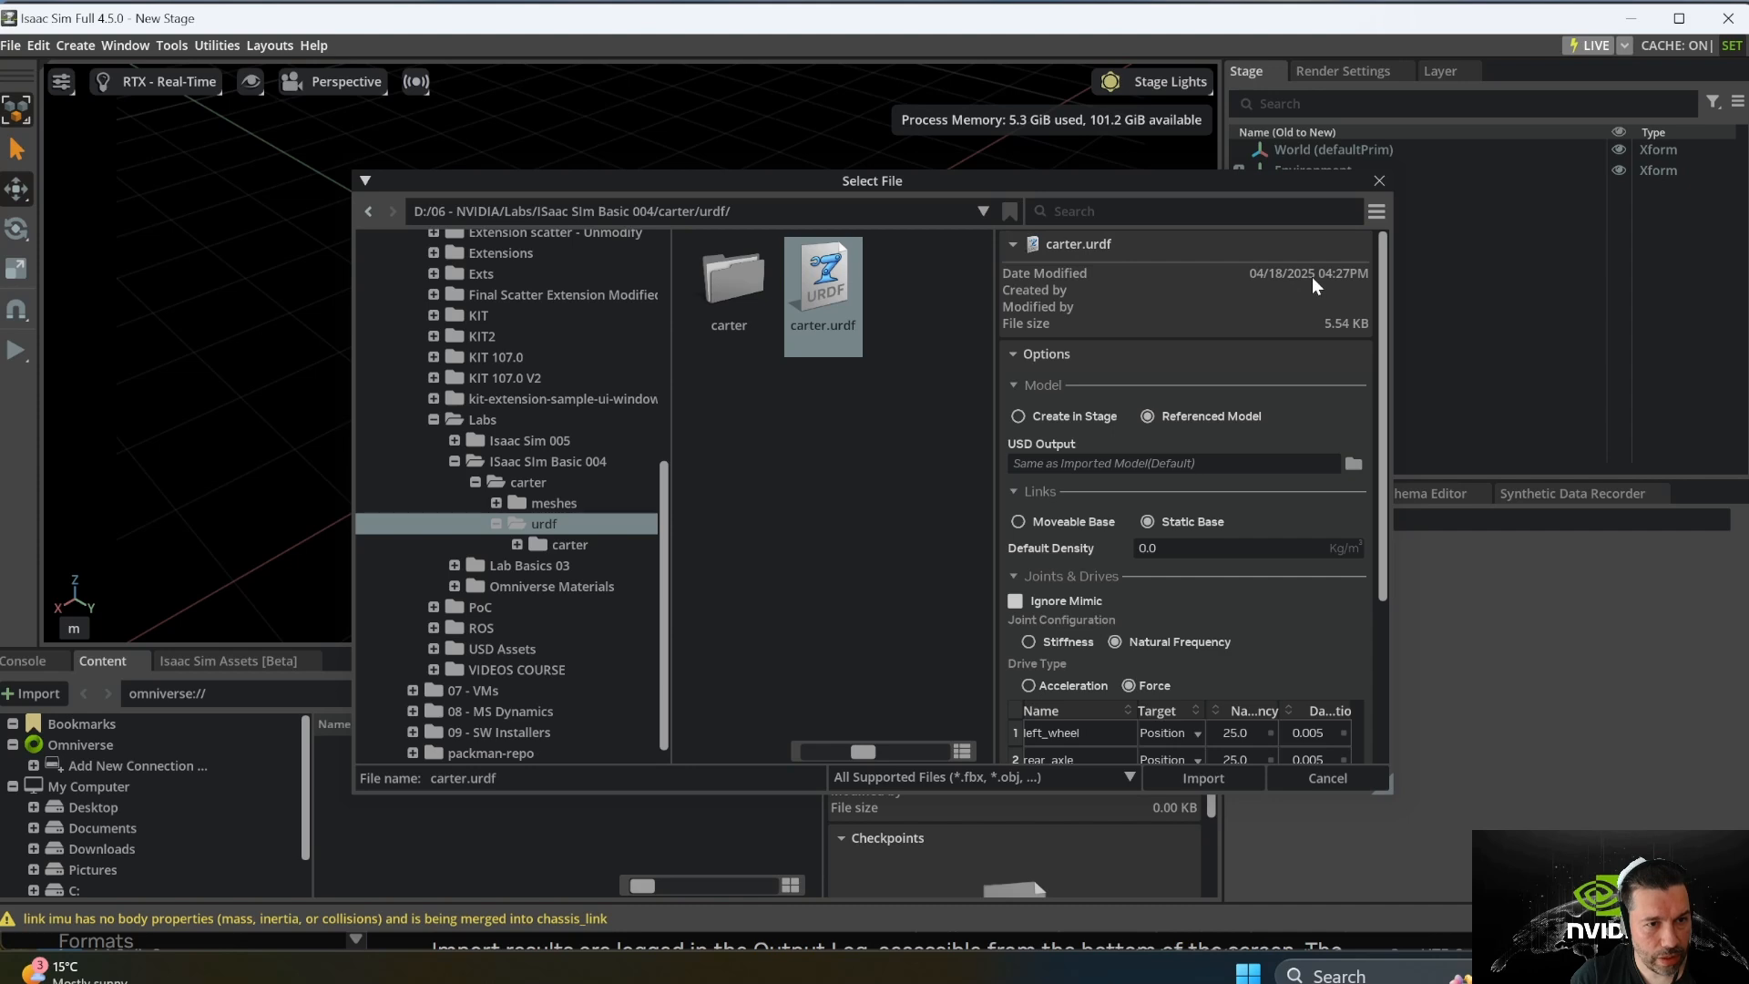
Step: Set the import options to create the model in the stage with a moveable base
click(1017, 416)
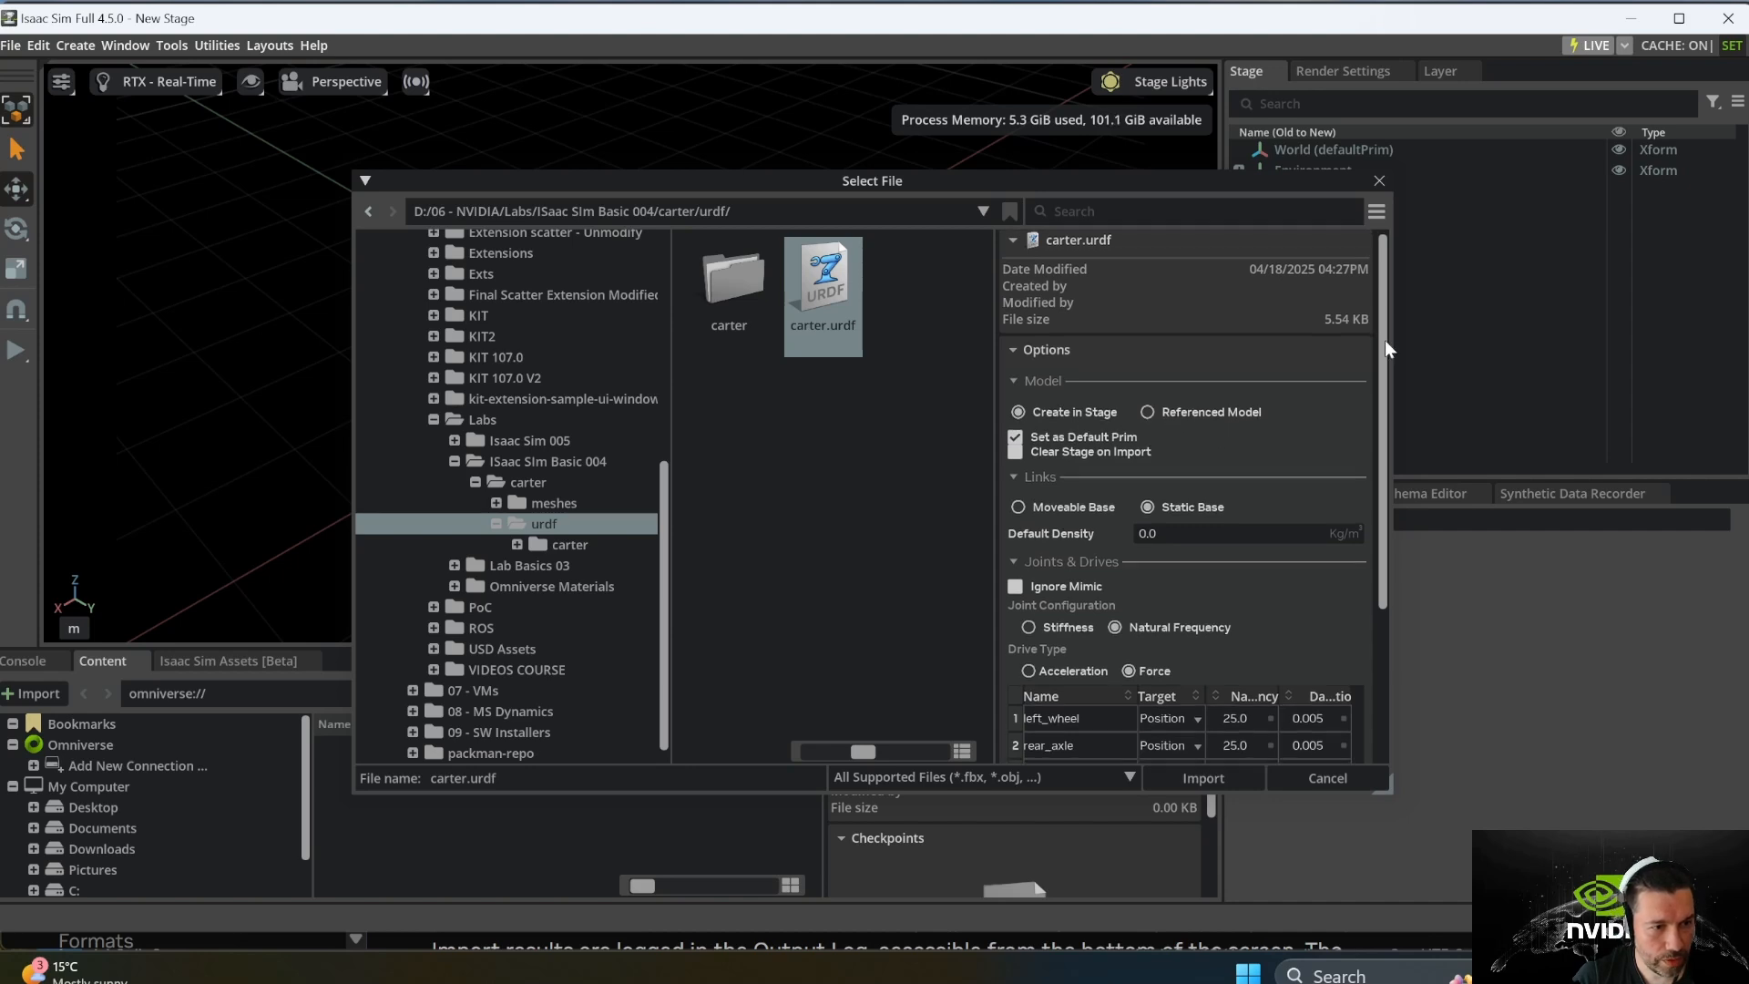
drag(1384, 341, 1390, 438)
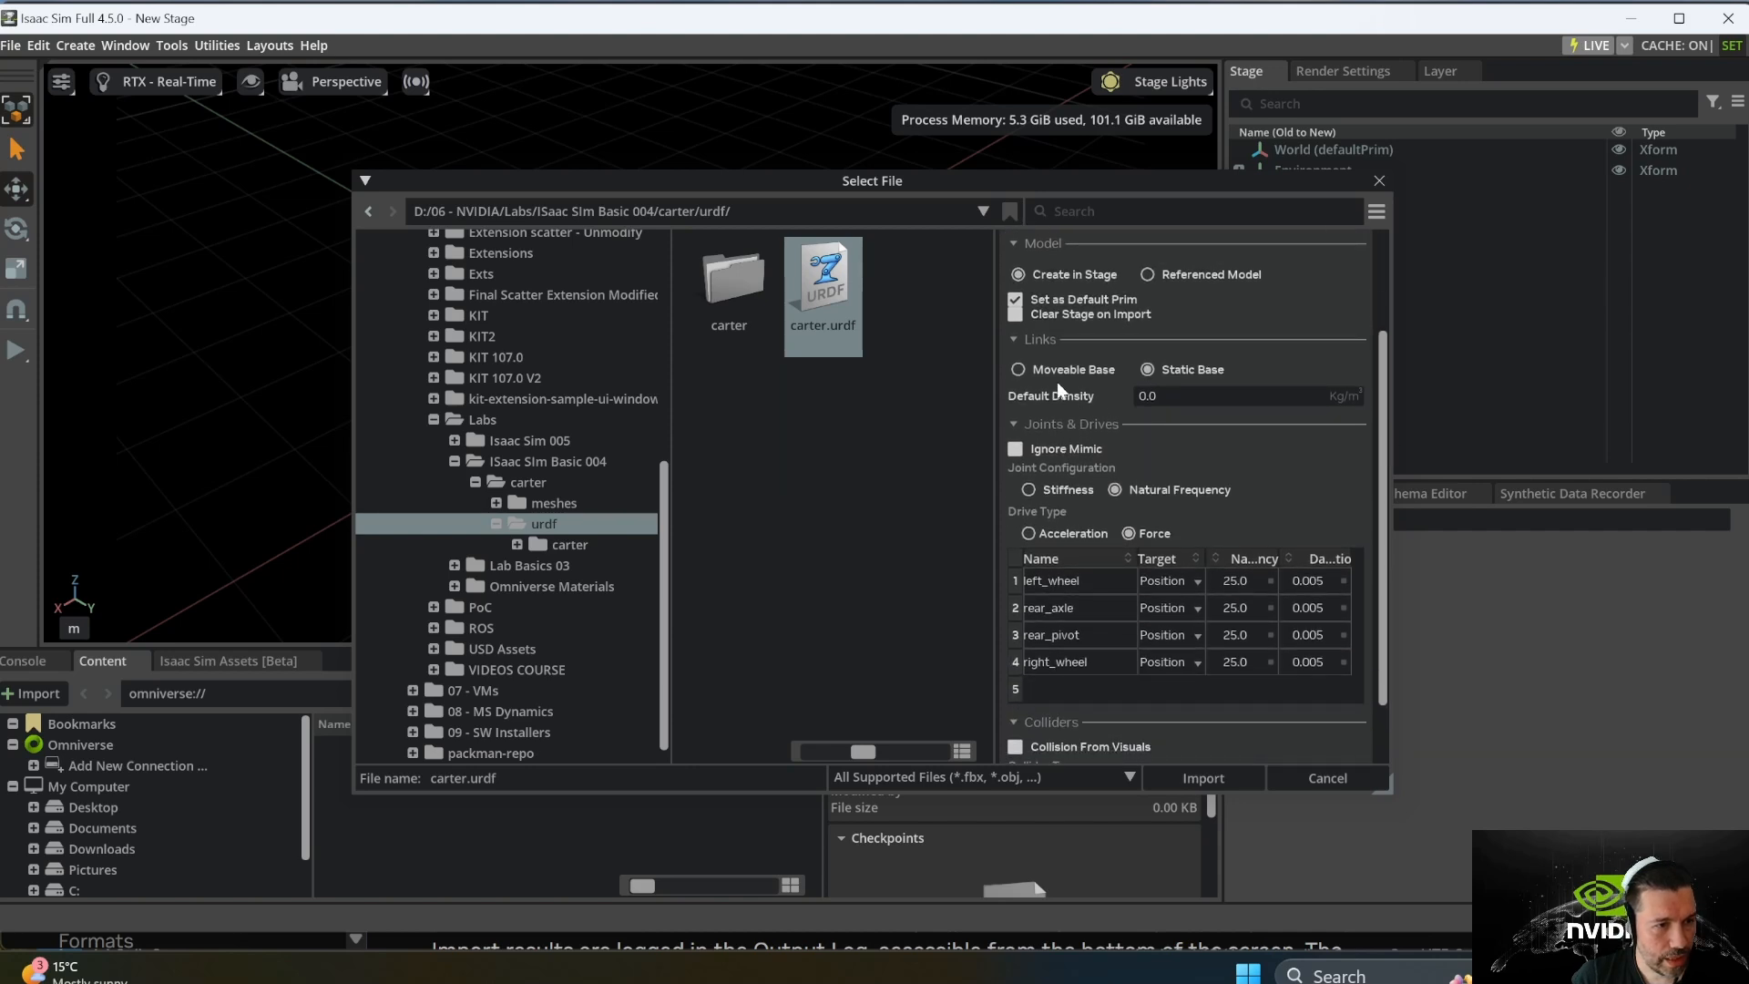
click(1017, 370)
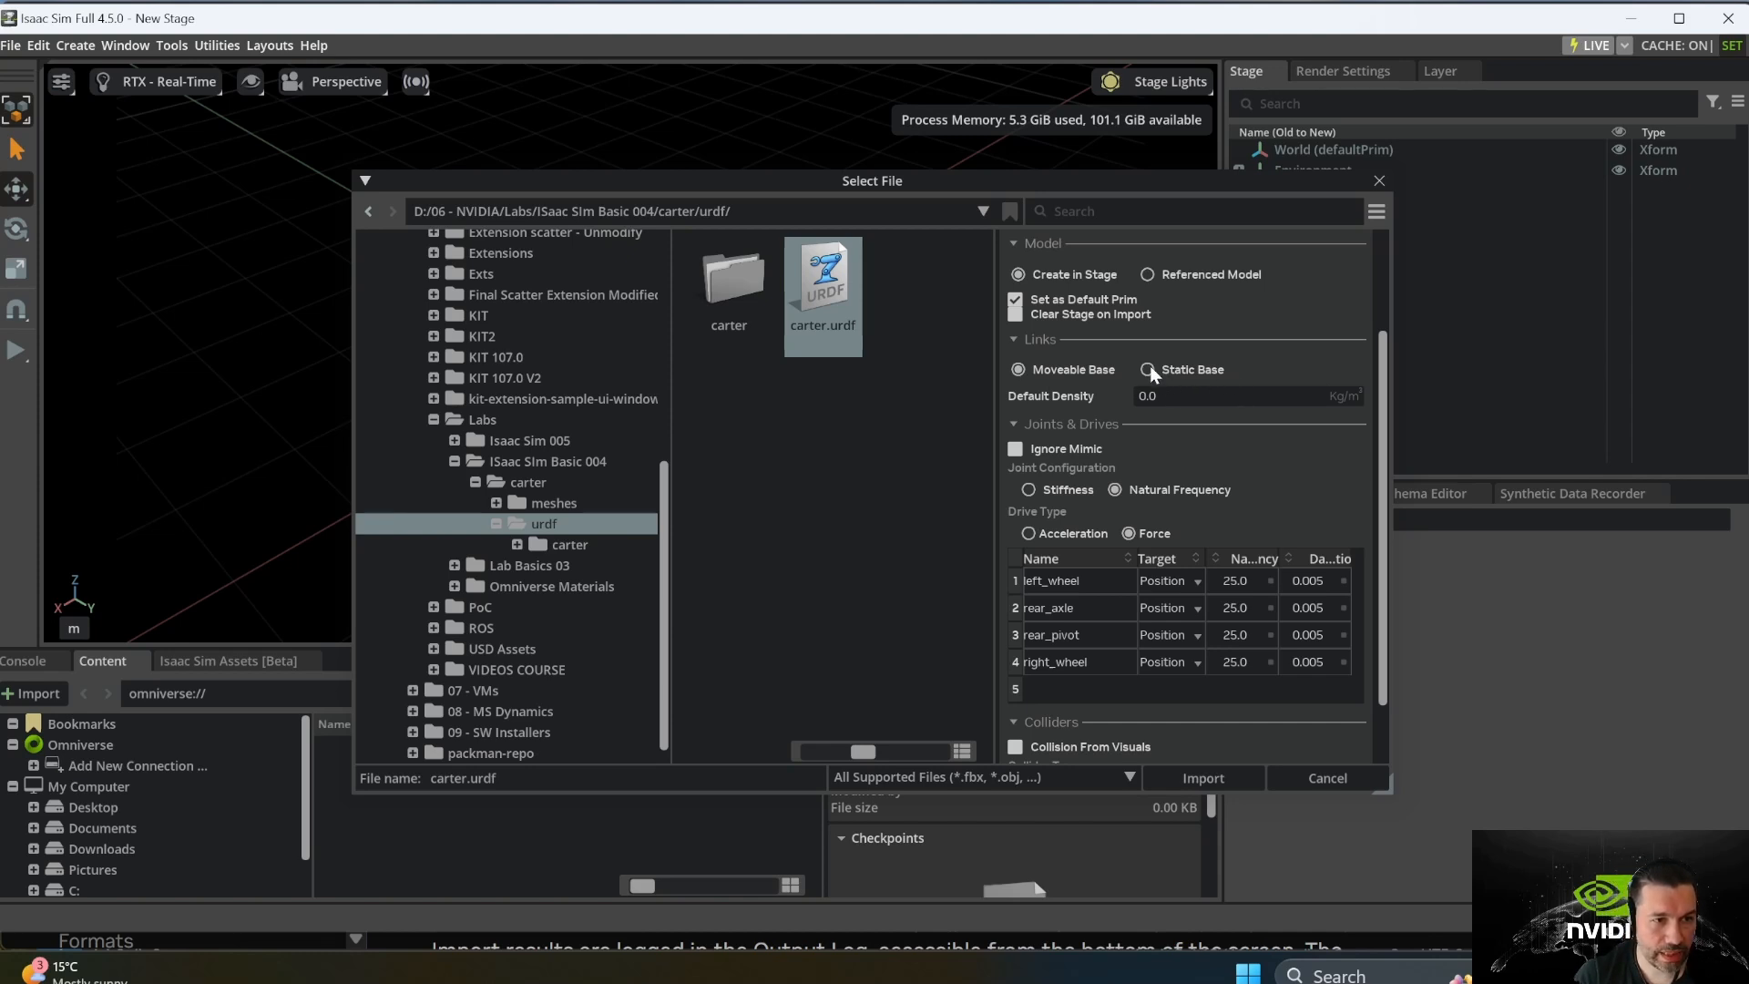
click(1018, 369)
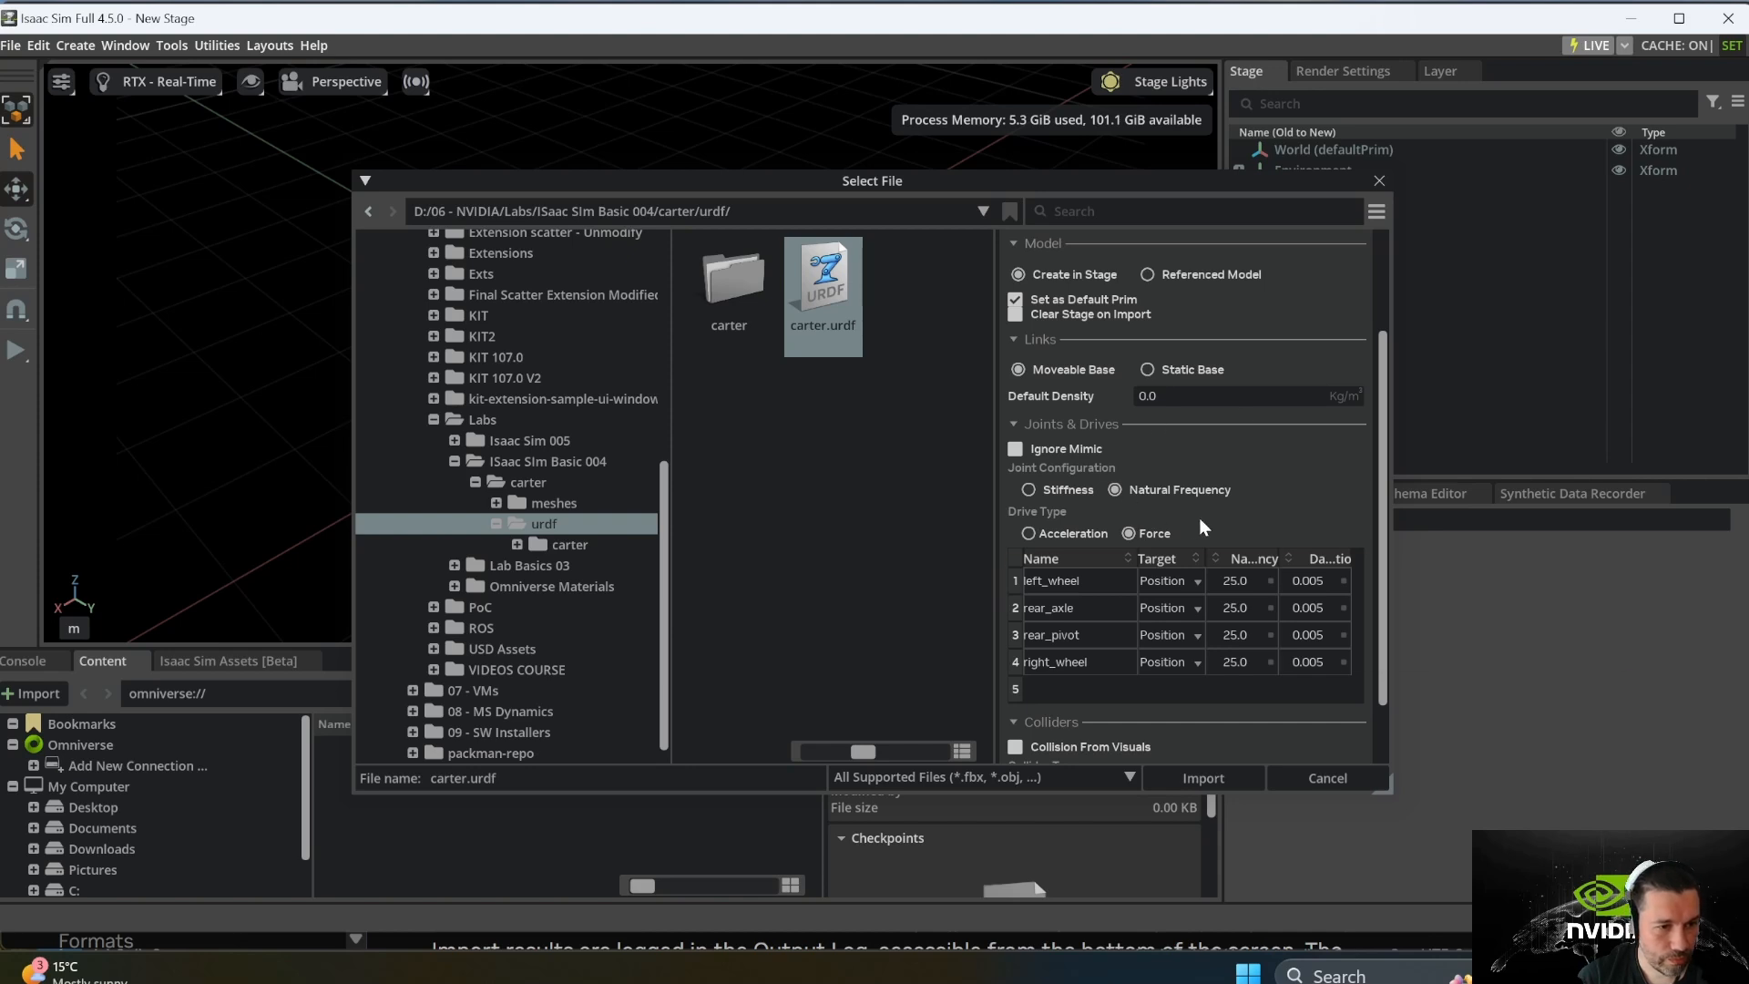
Step: Set the joint drive target of left_wheel and right_wheel to Velocity
scroll(1062, 504, down, 2)
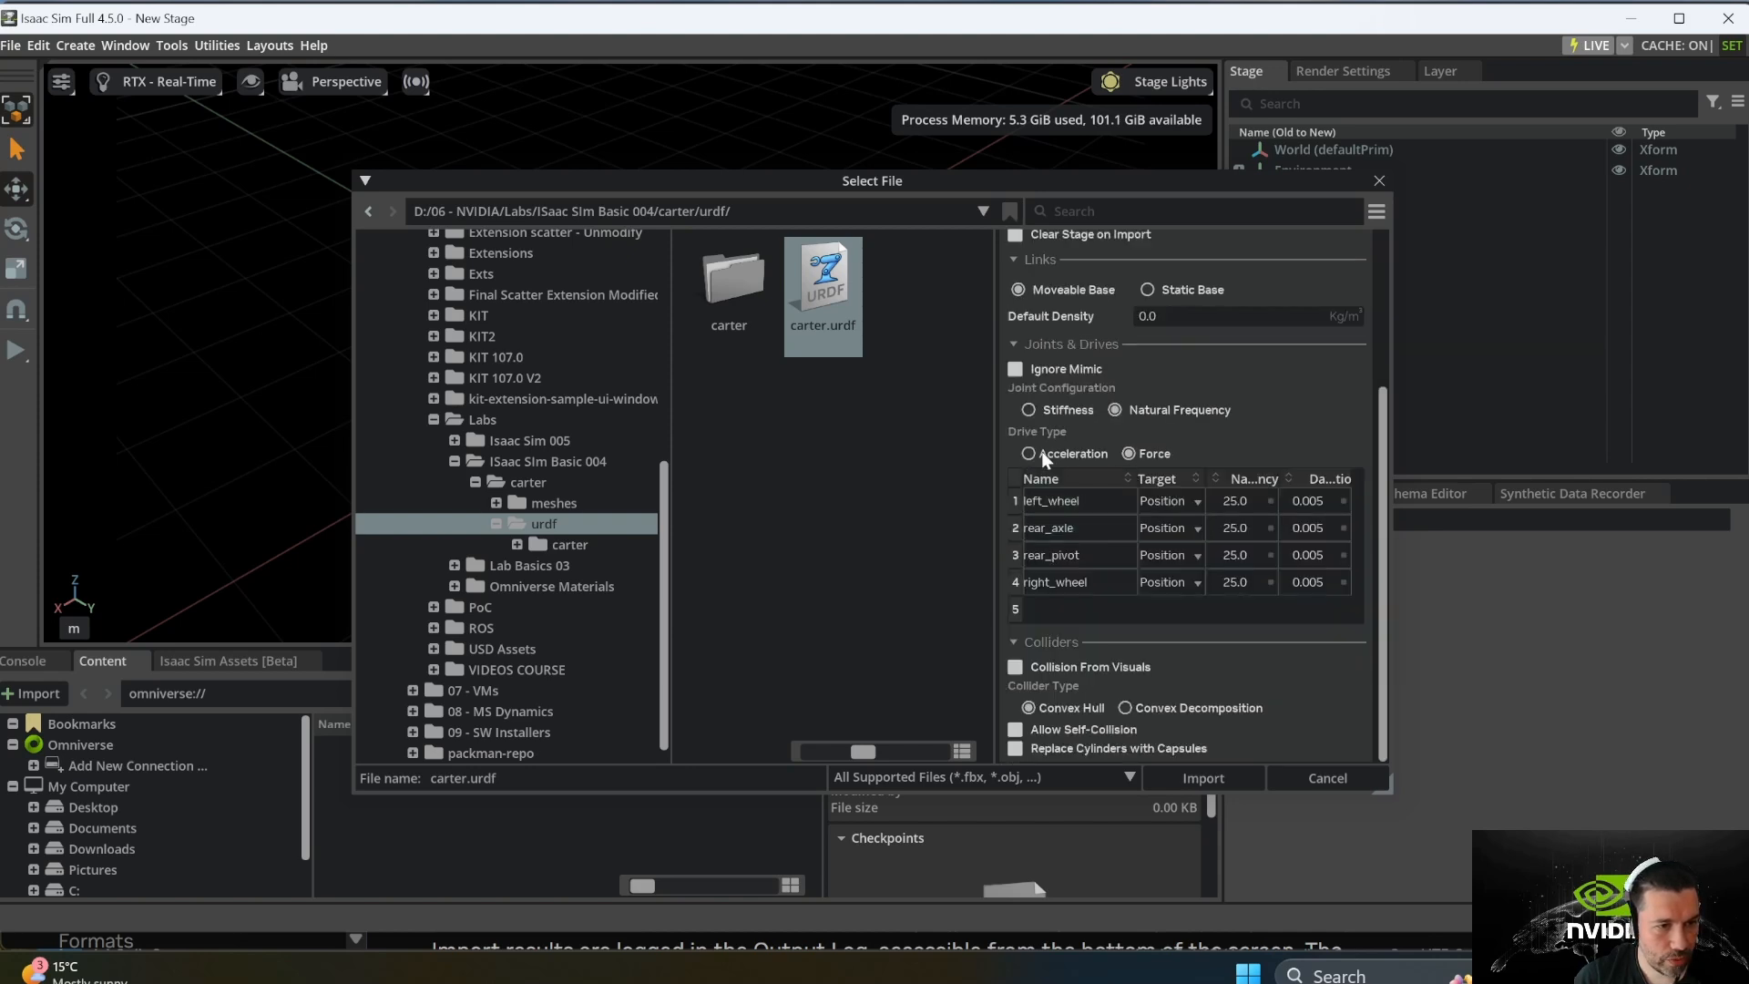
click(1194, 500)
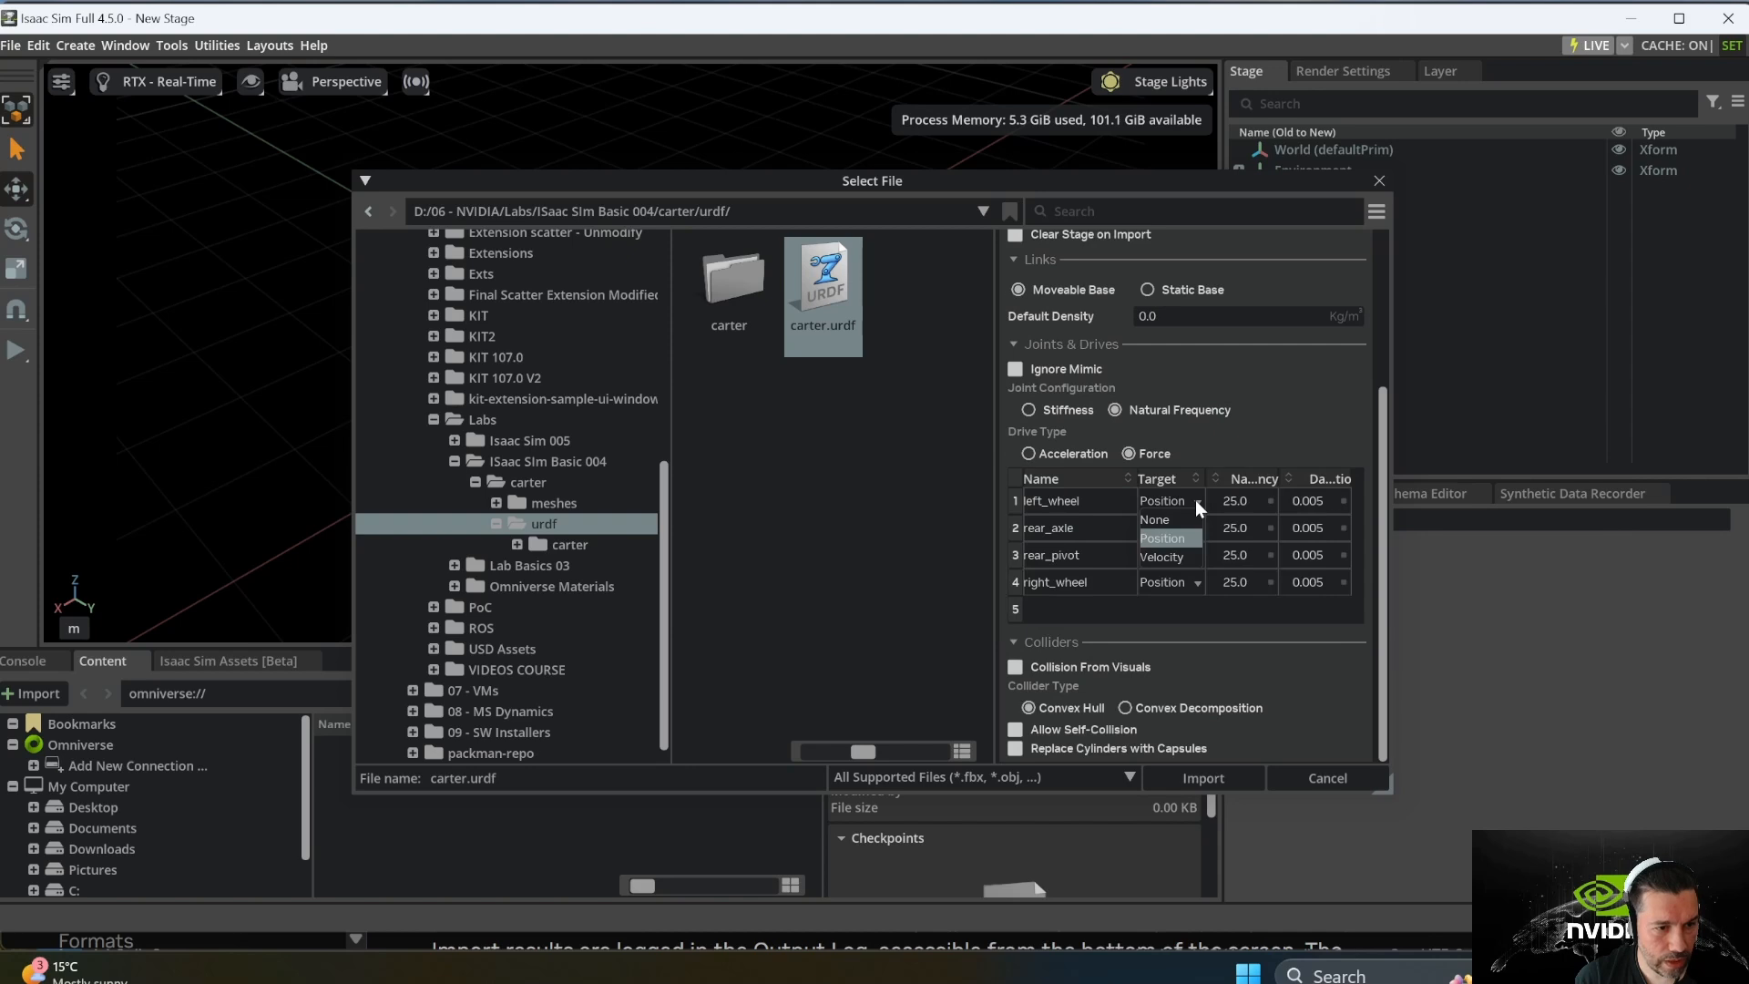
click(1166, 557)
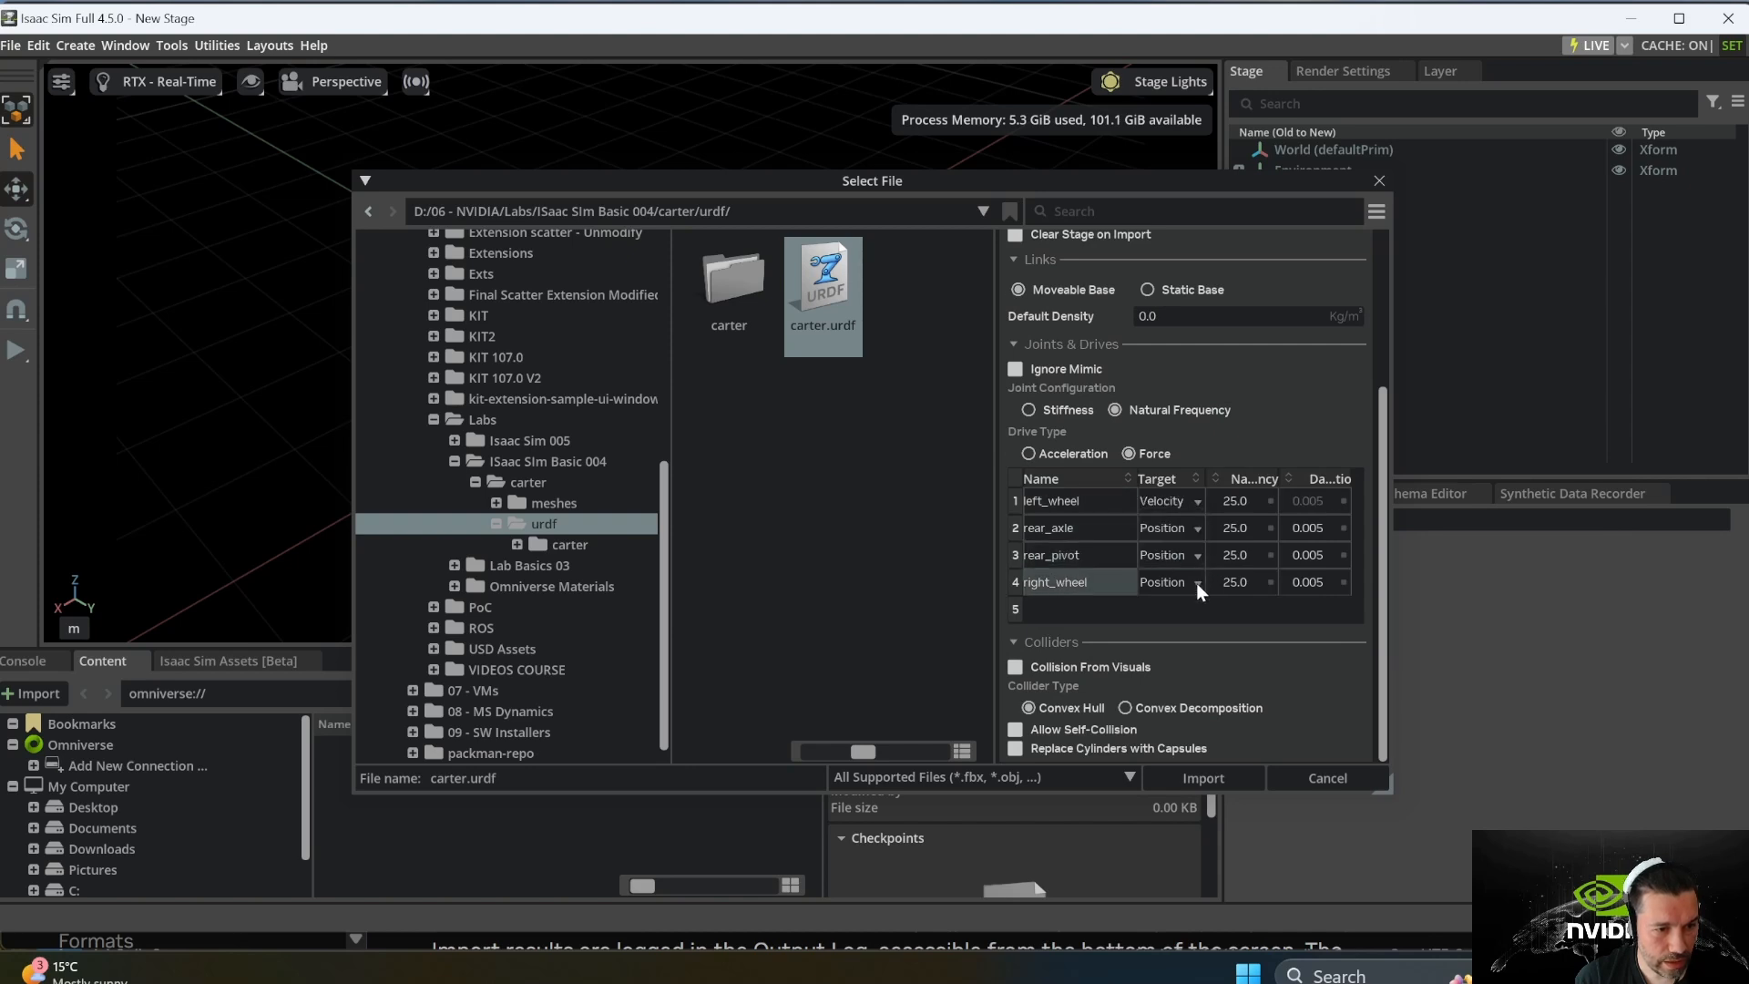
click(1195, 583)
click(1170, 636)
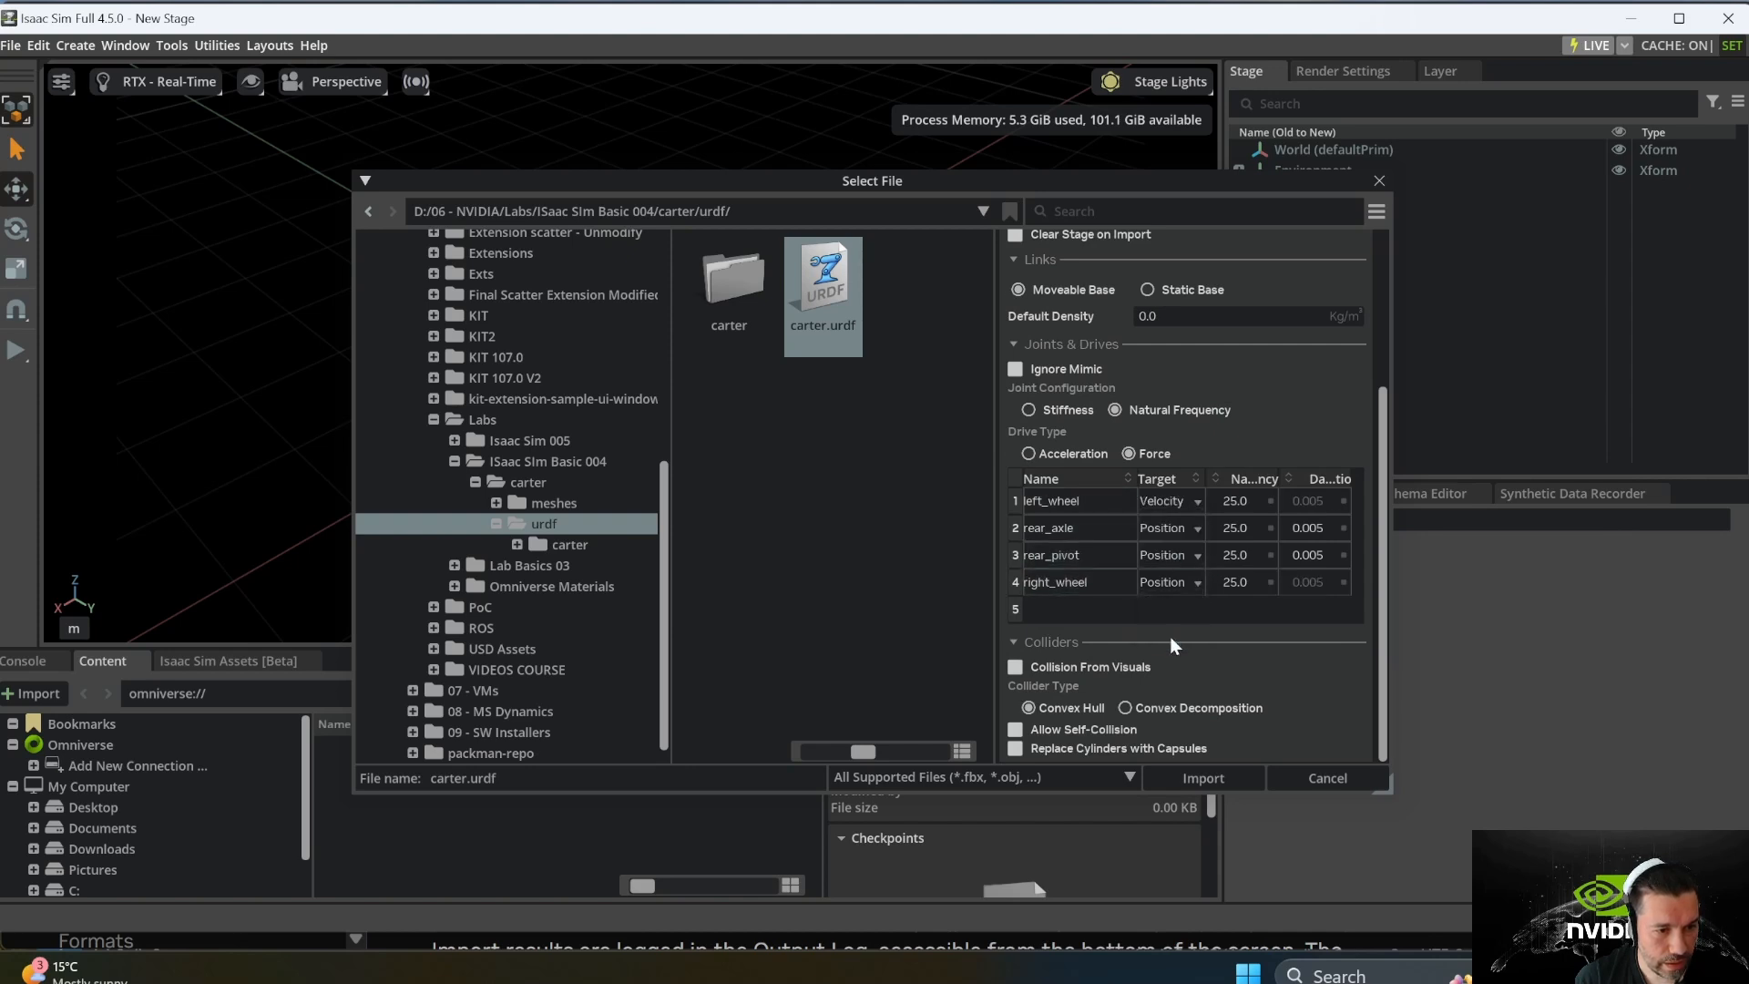
Step: Set the drive target of rear_axle and rear_pivot to None and import the robot
click(1198, 528)
click(1188, 545)
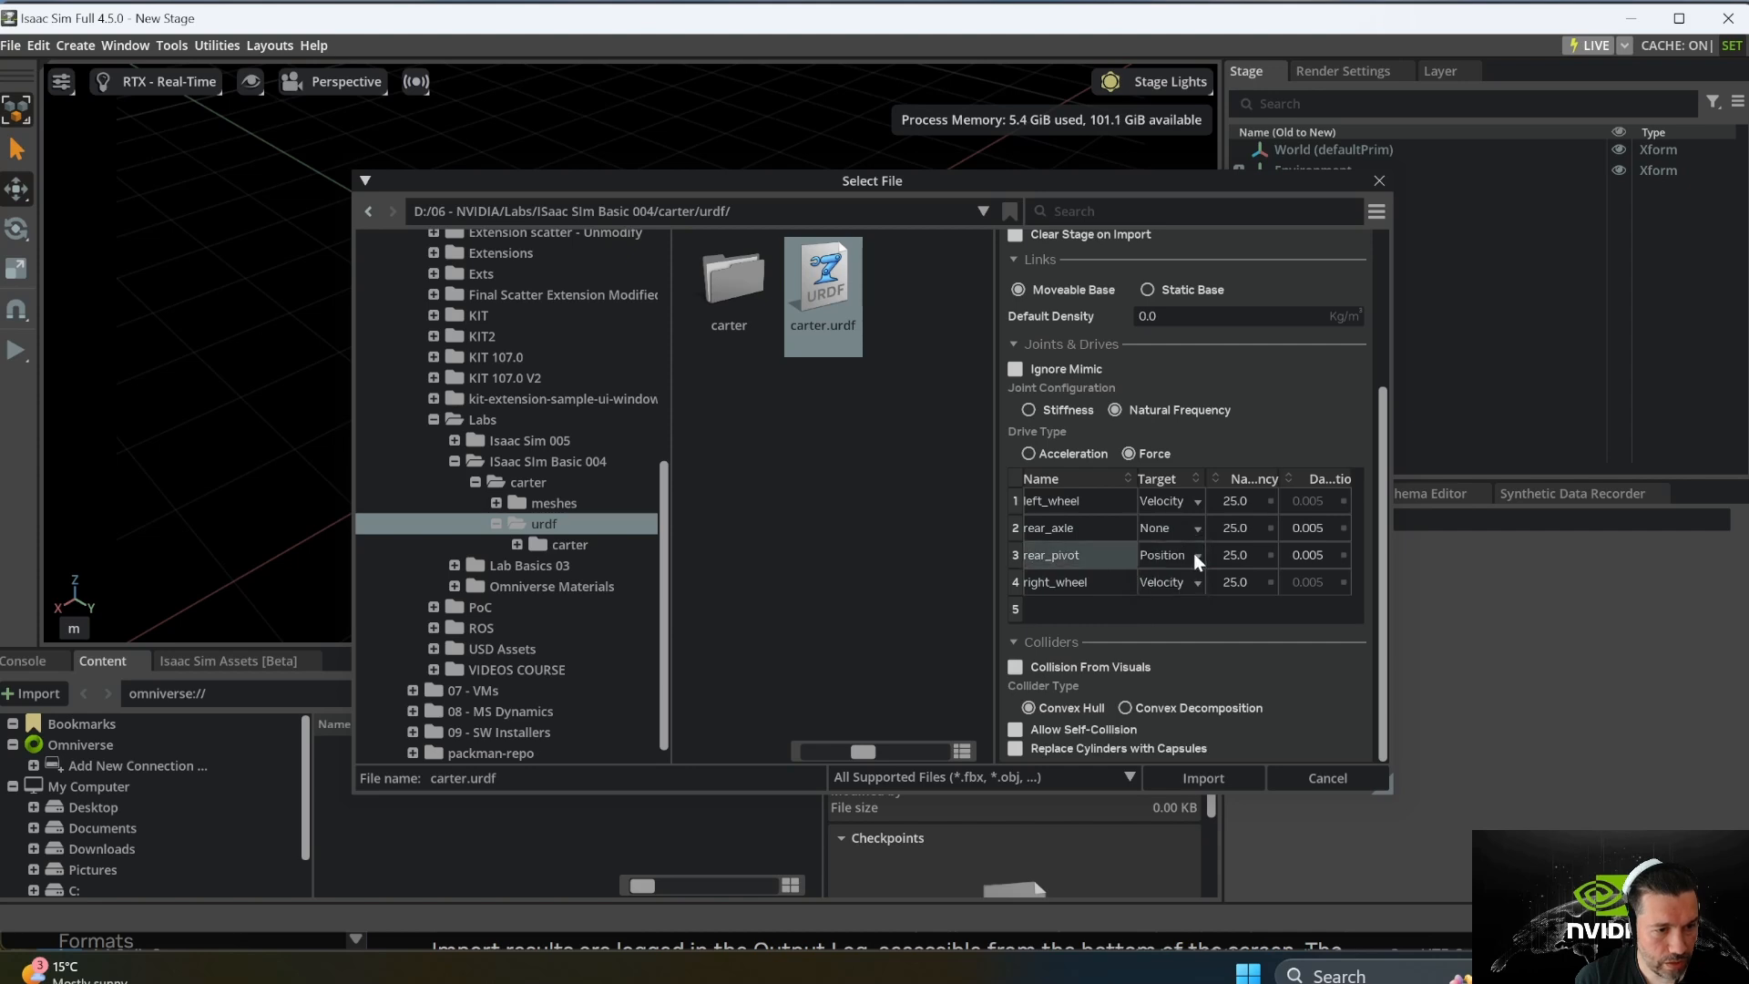
click(1193, 554)
click(1184, 568)
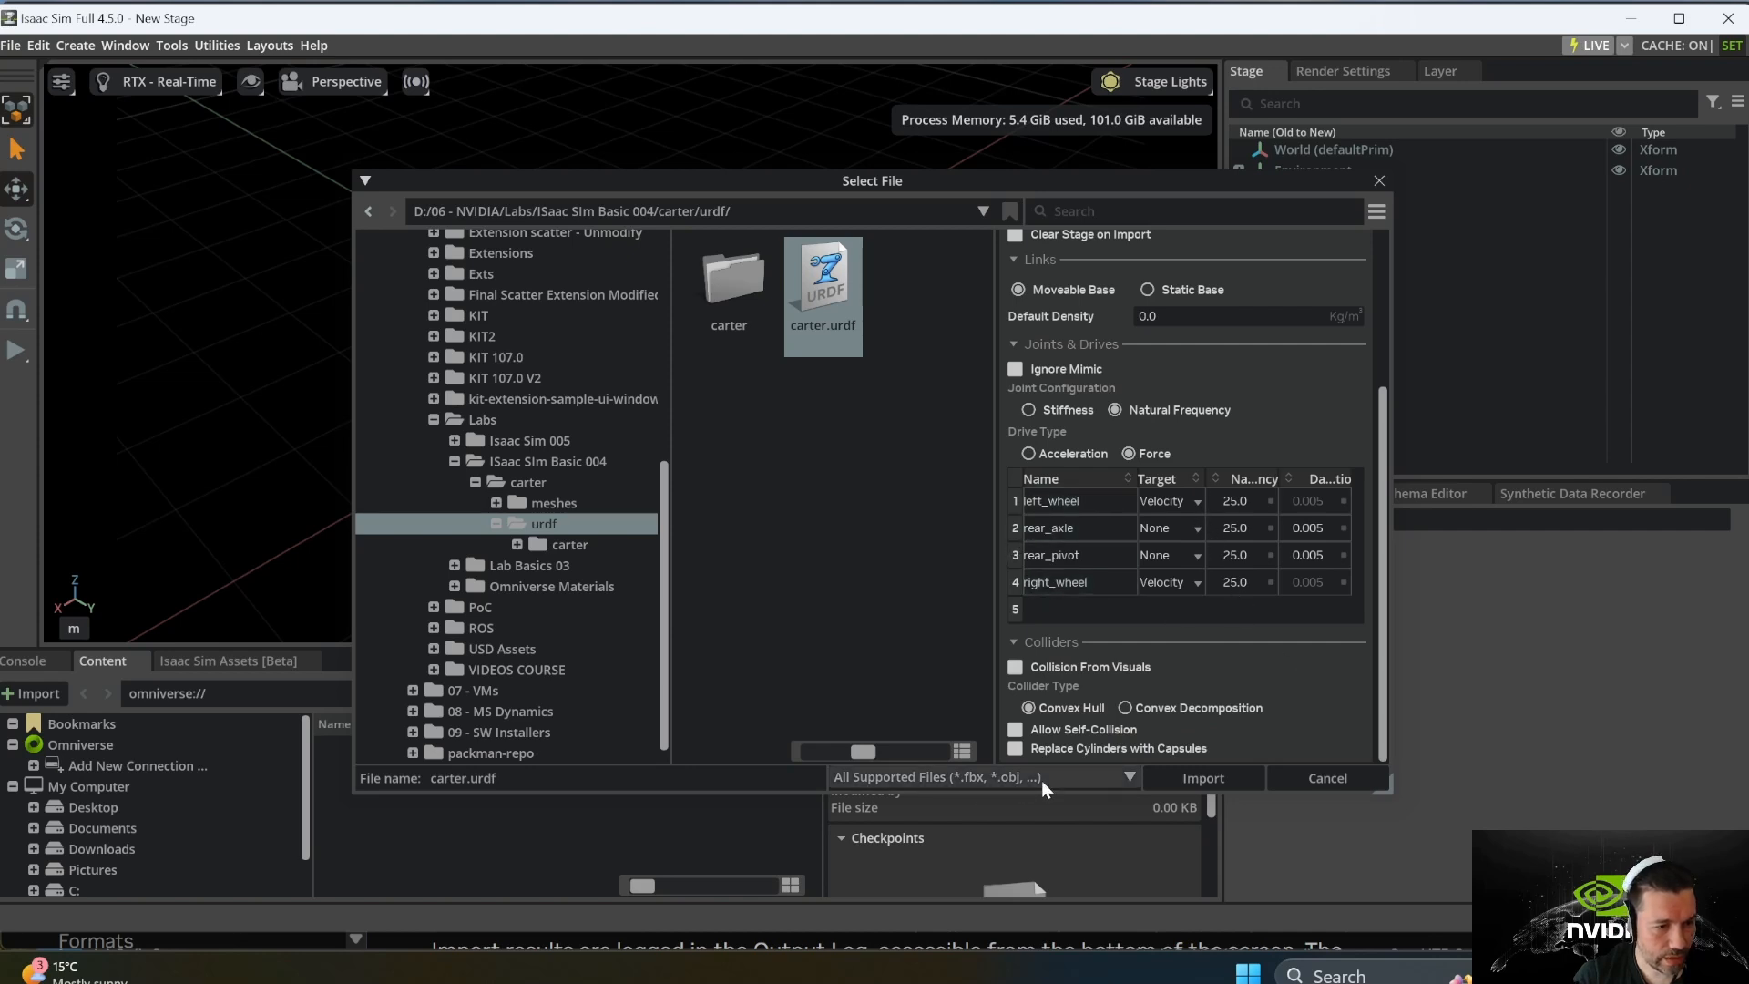
click(1215, 783)
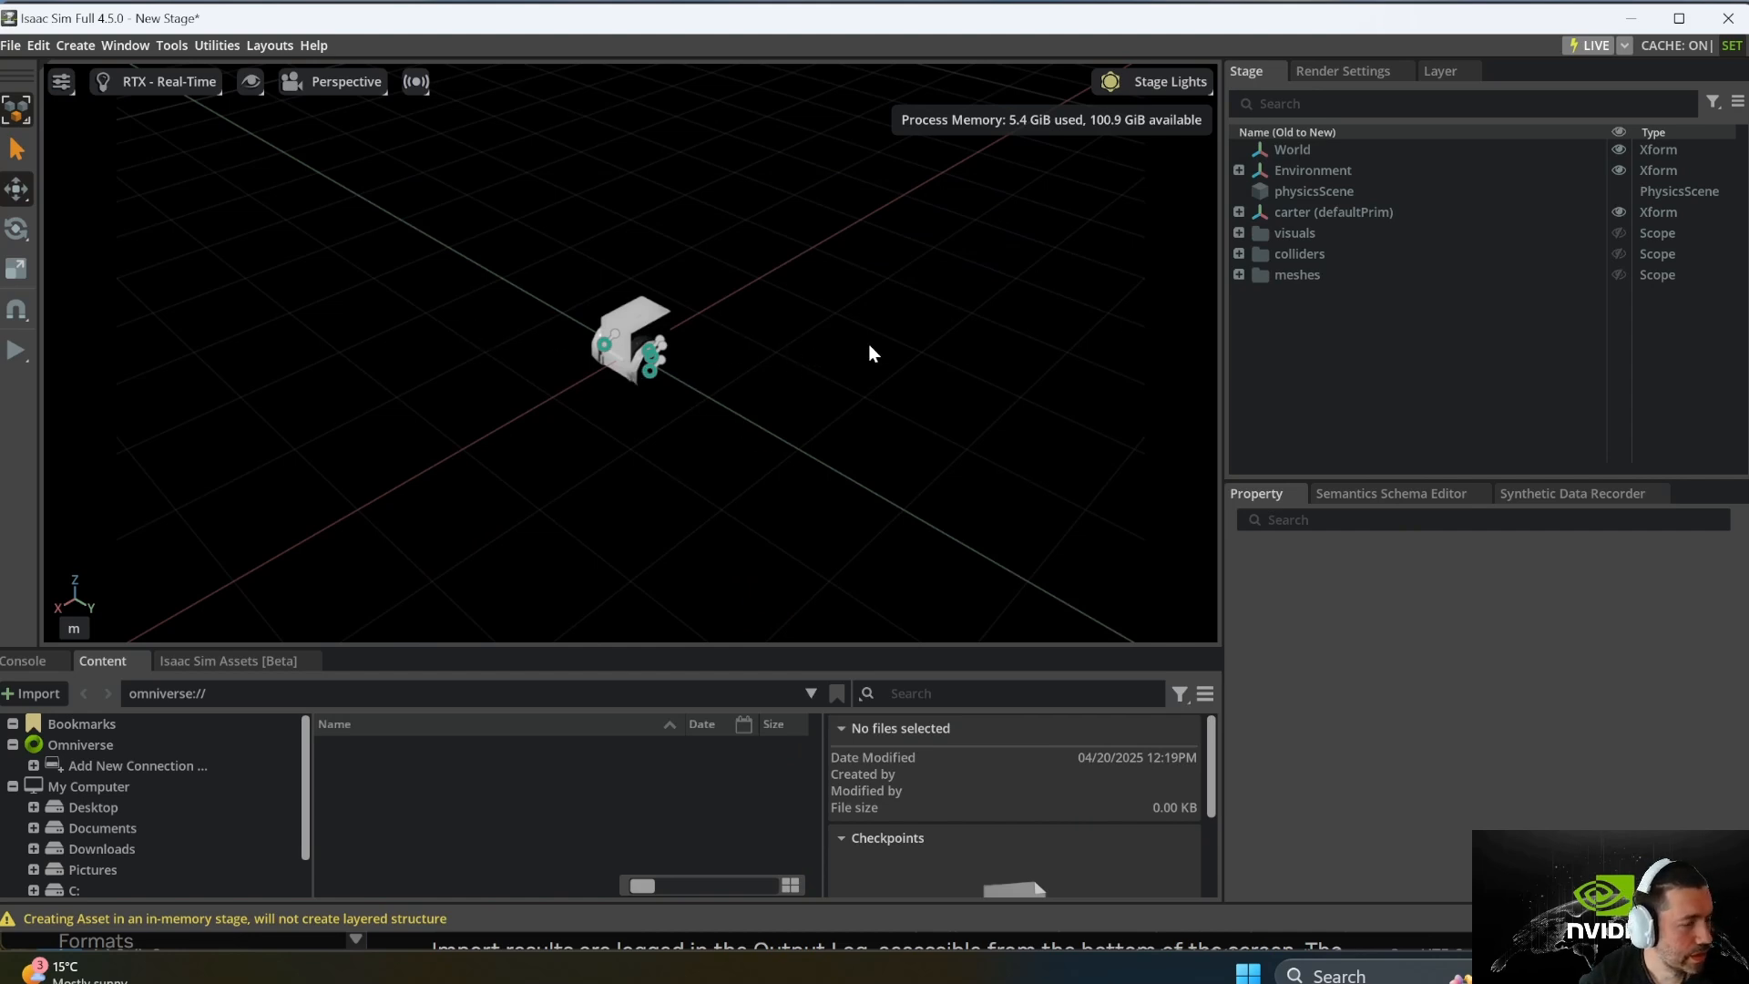
Step: Expand the carter prim to inspect its links, and run the simulation briefly before stopping it
click(1239, 212)
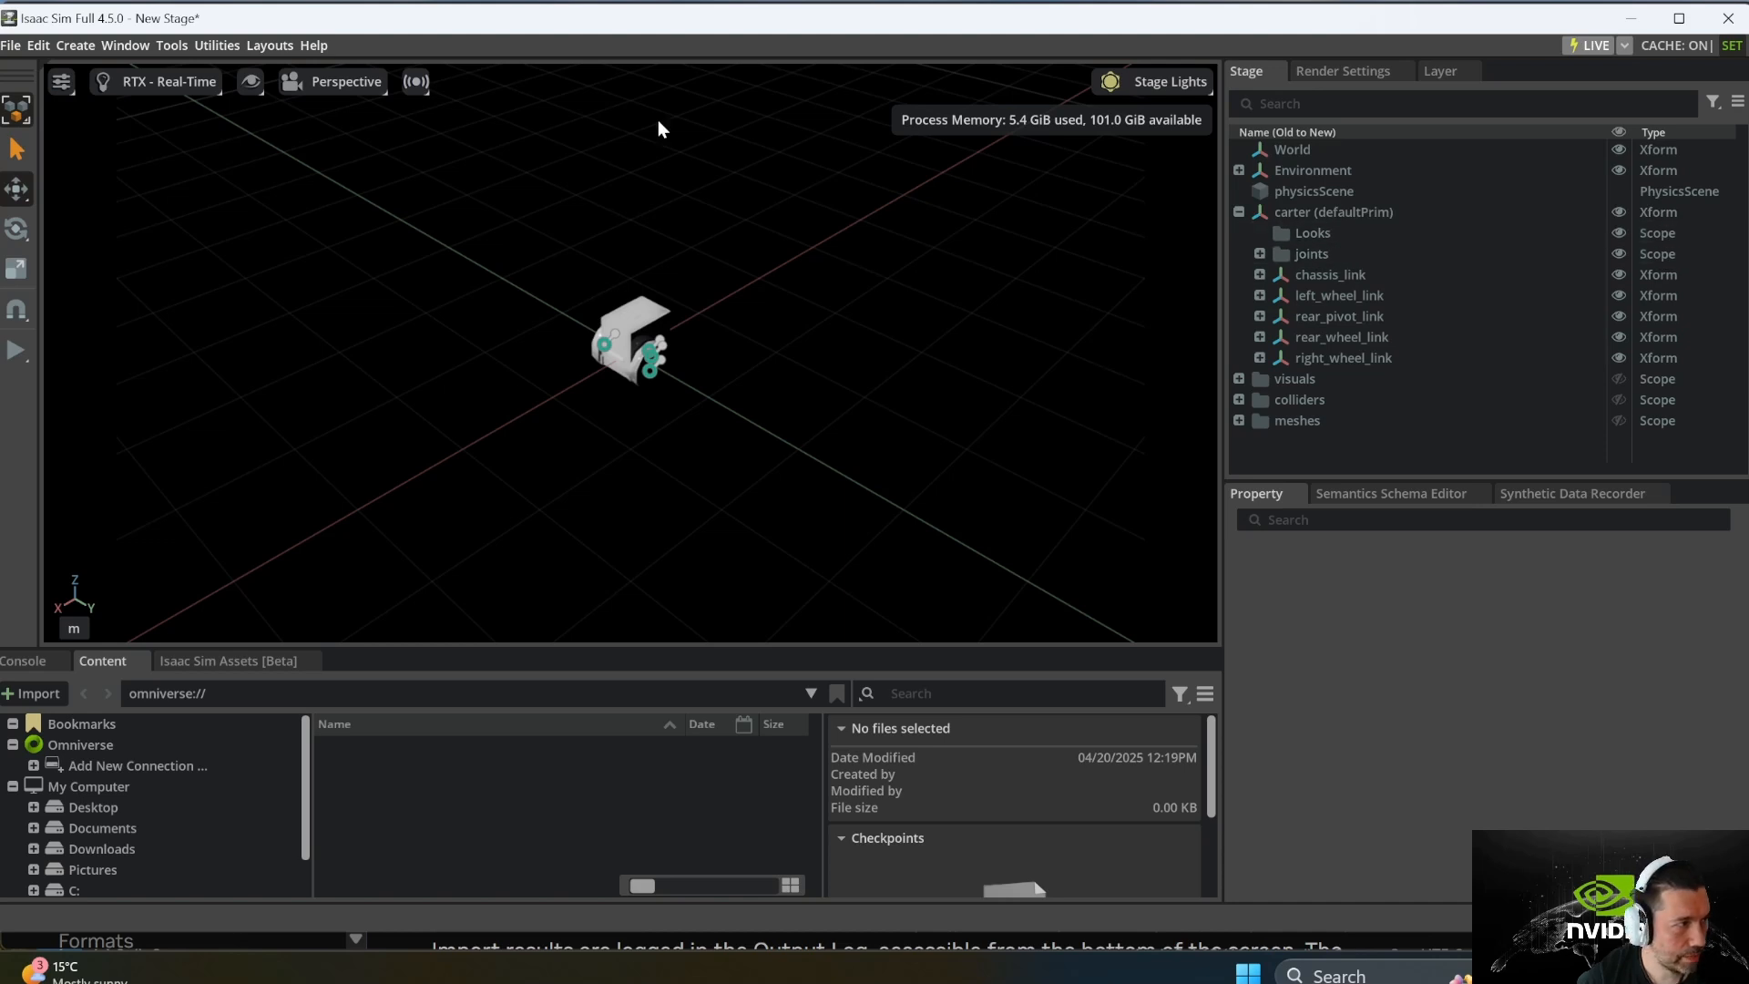
click(16, 352)
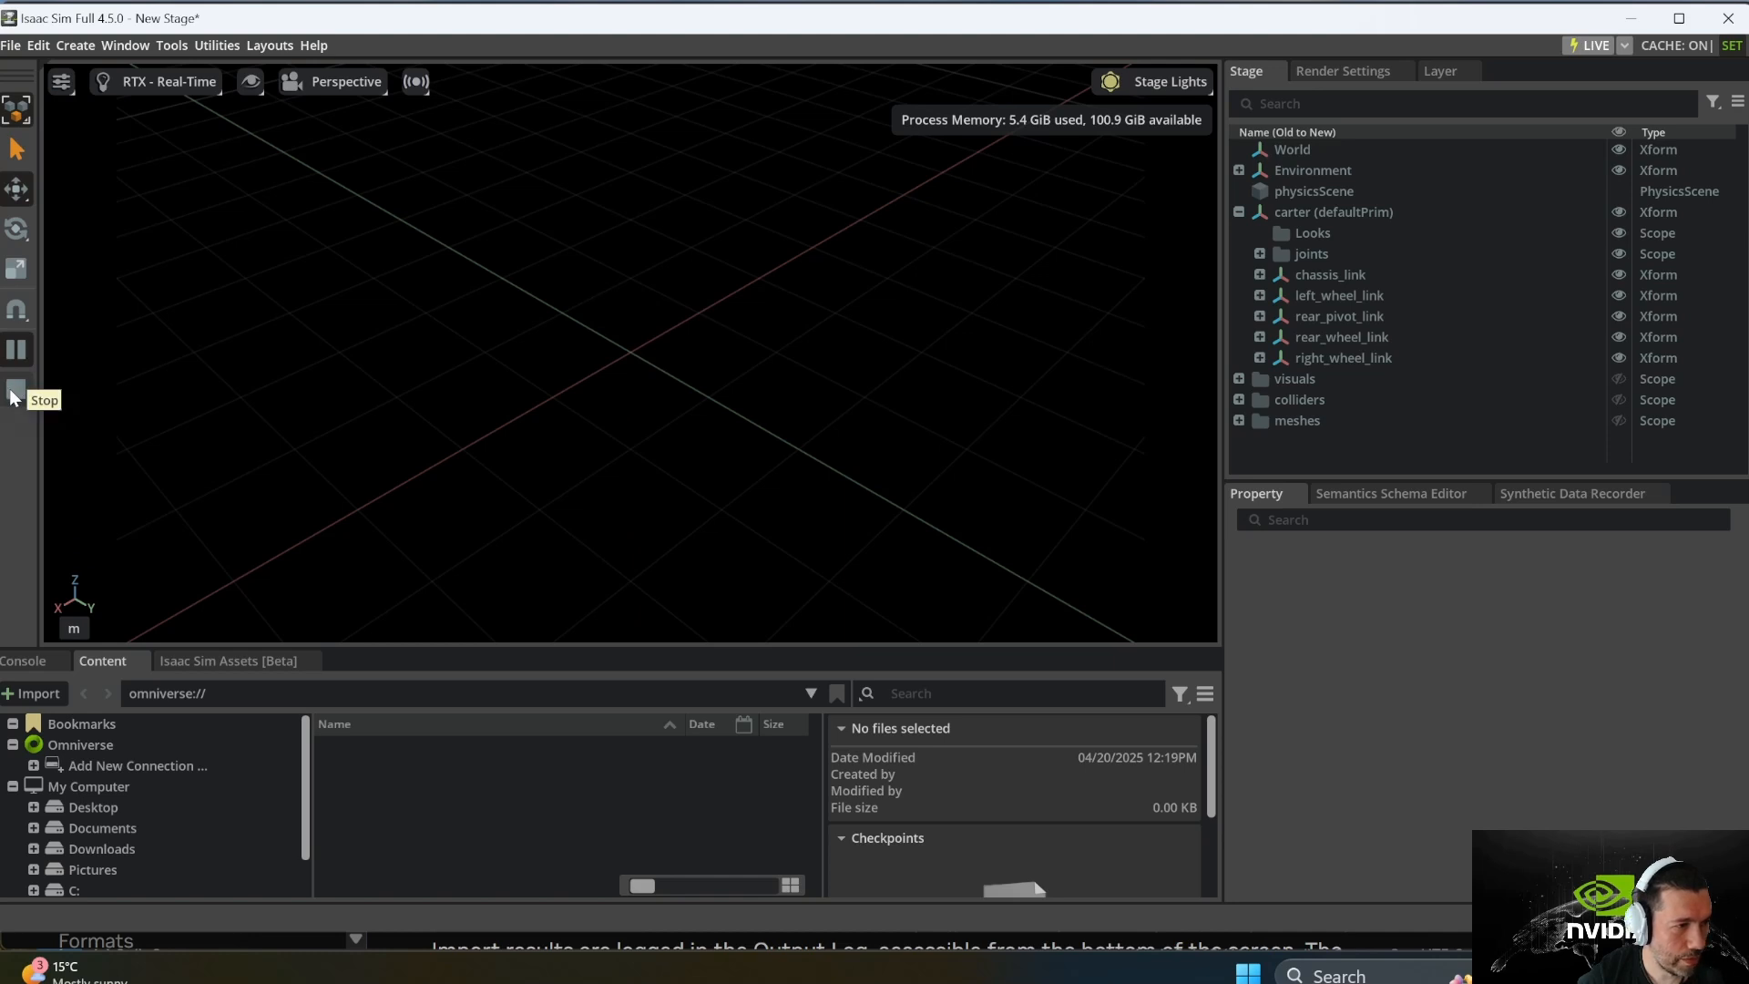
click(23, 390)
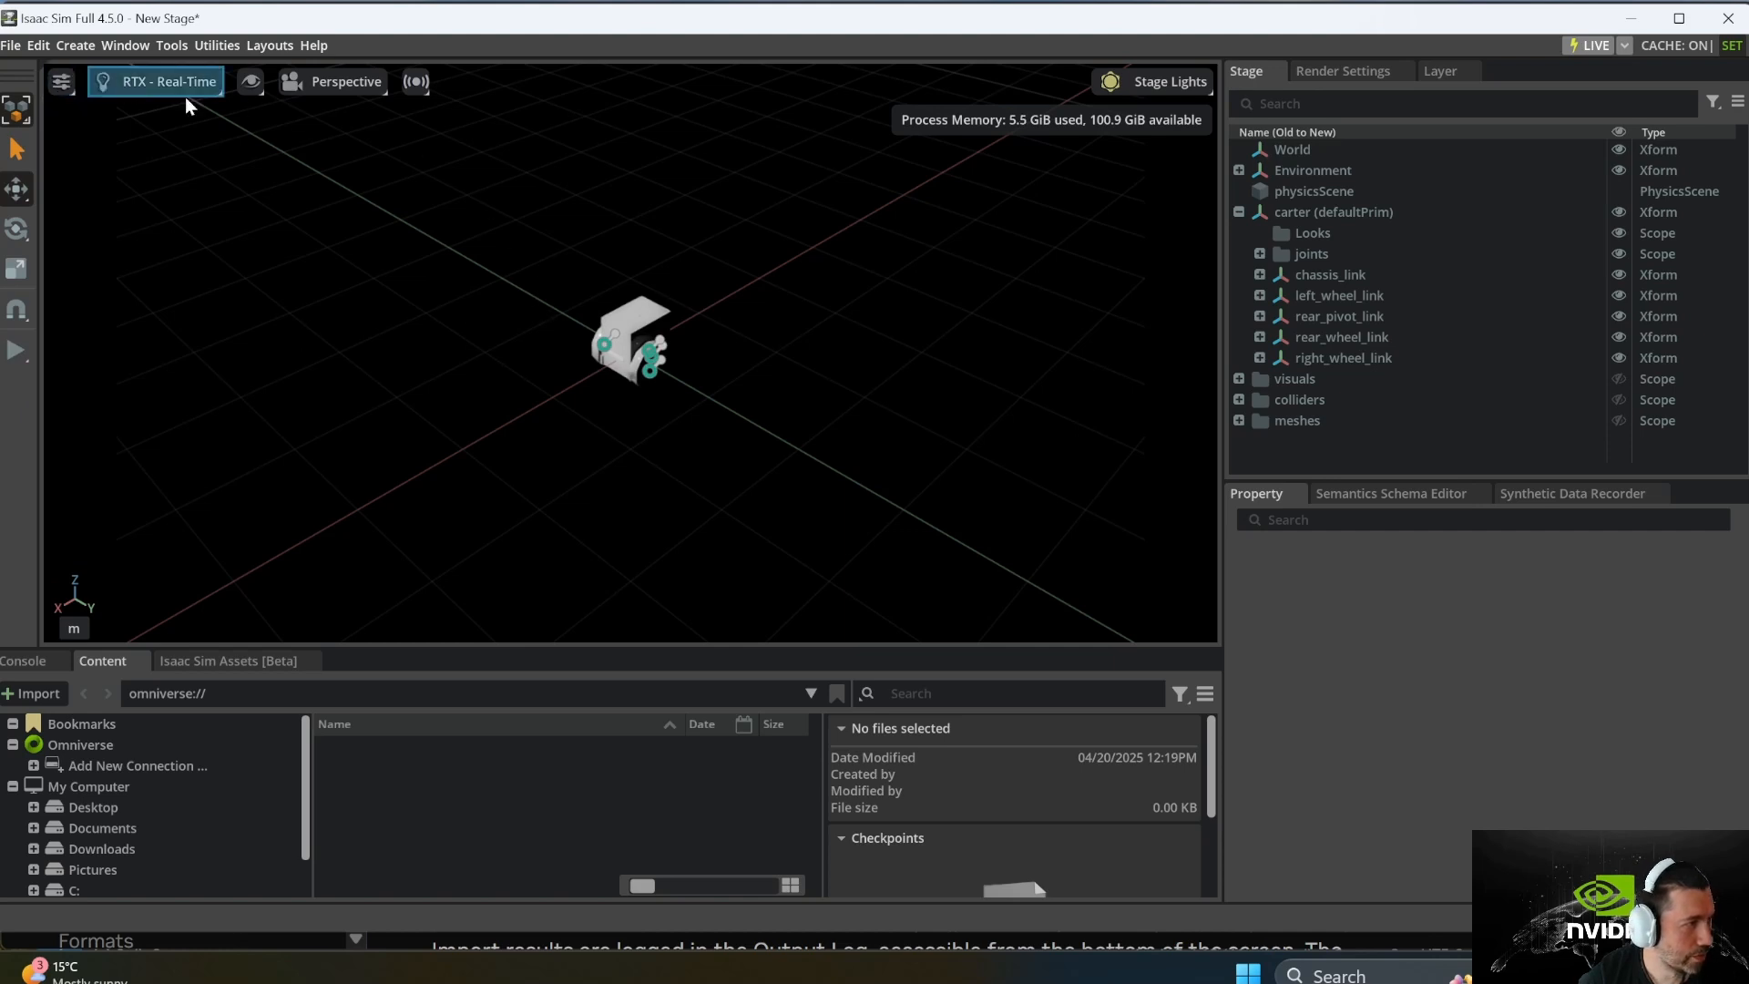
Step: Add the Flat Grid environment to the stage and hide the existing Environment prim
click(73, 43)
mouse_move(158, 387)
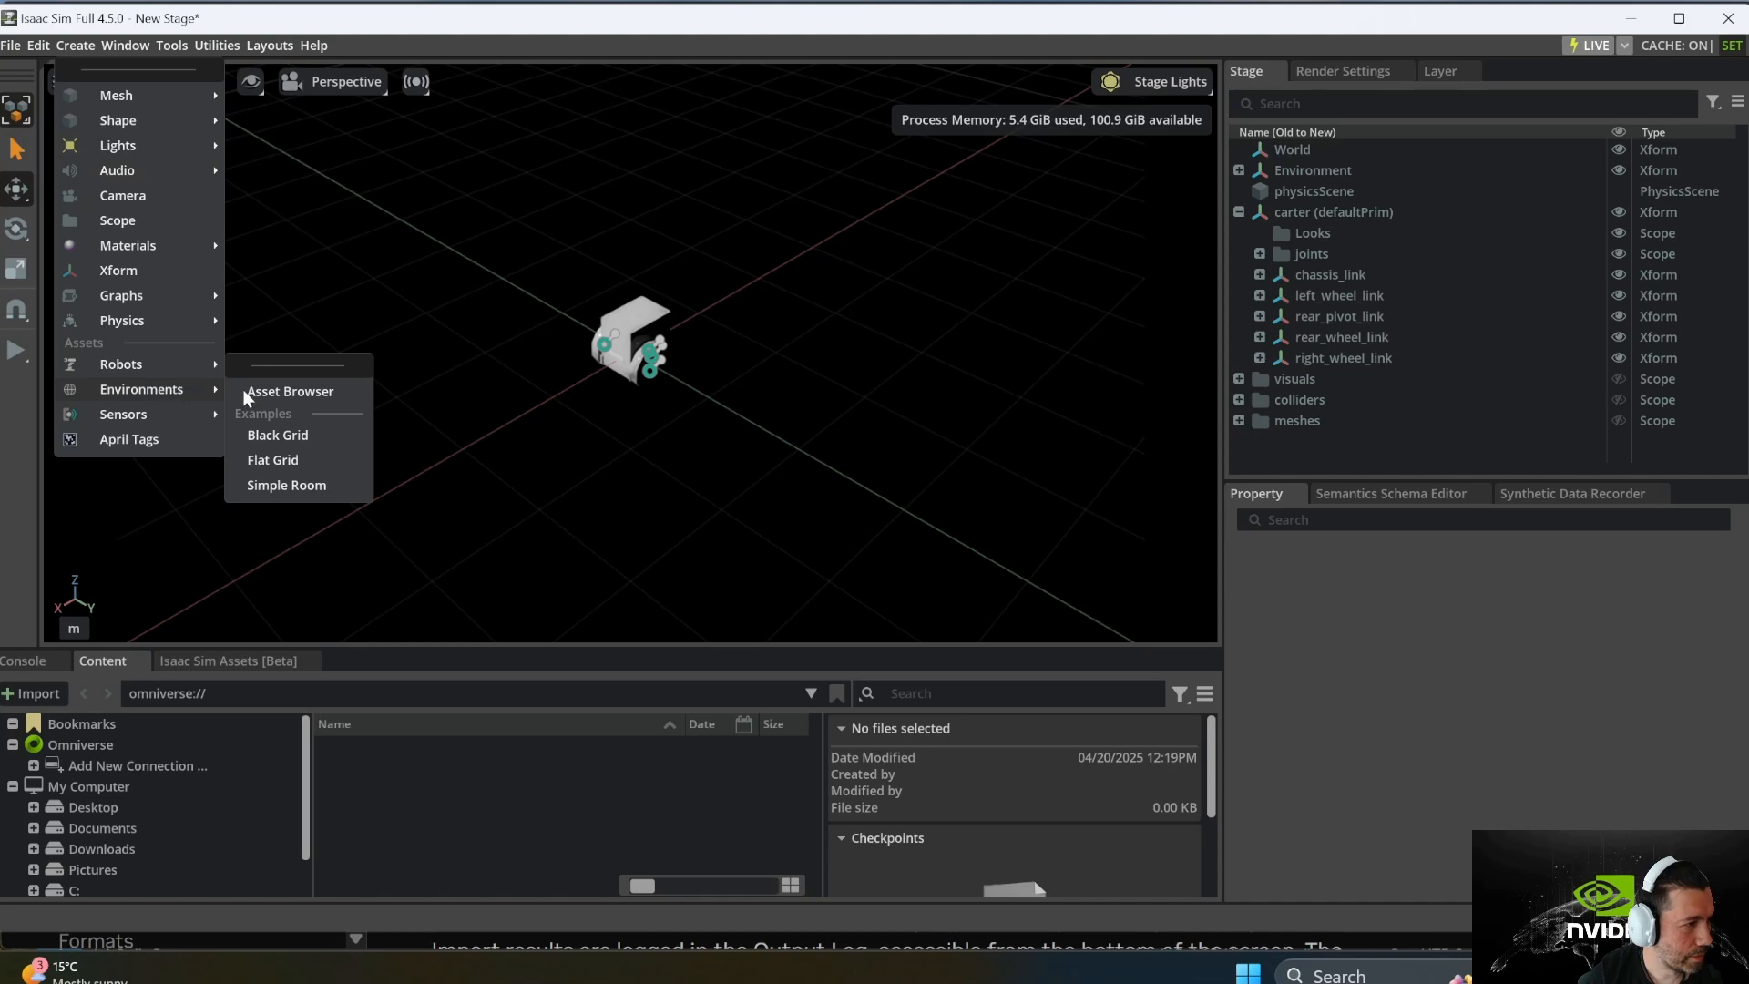
click(291, 460)
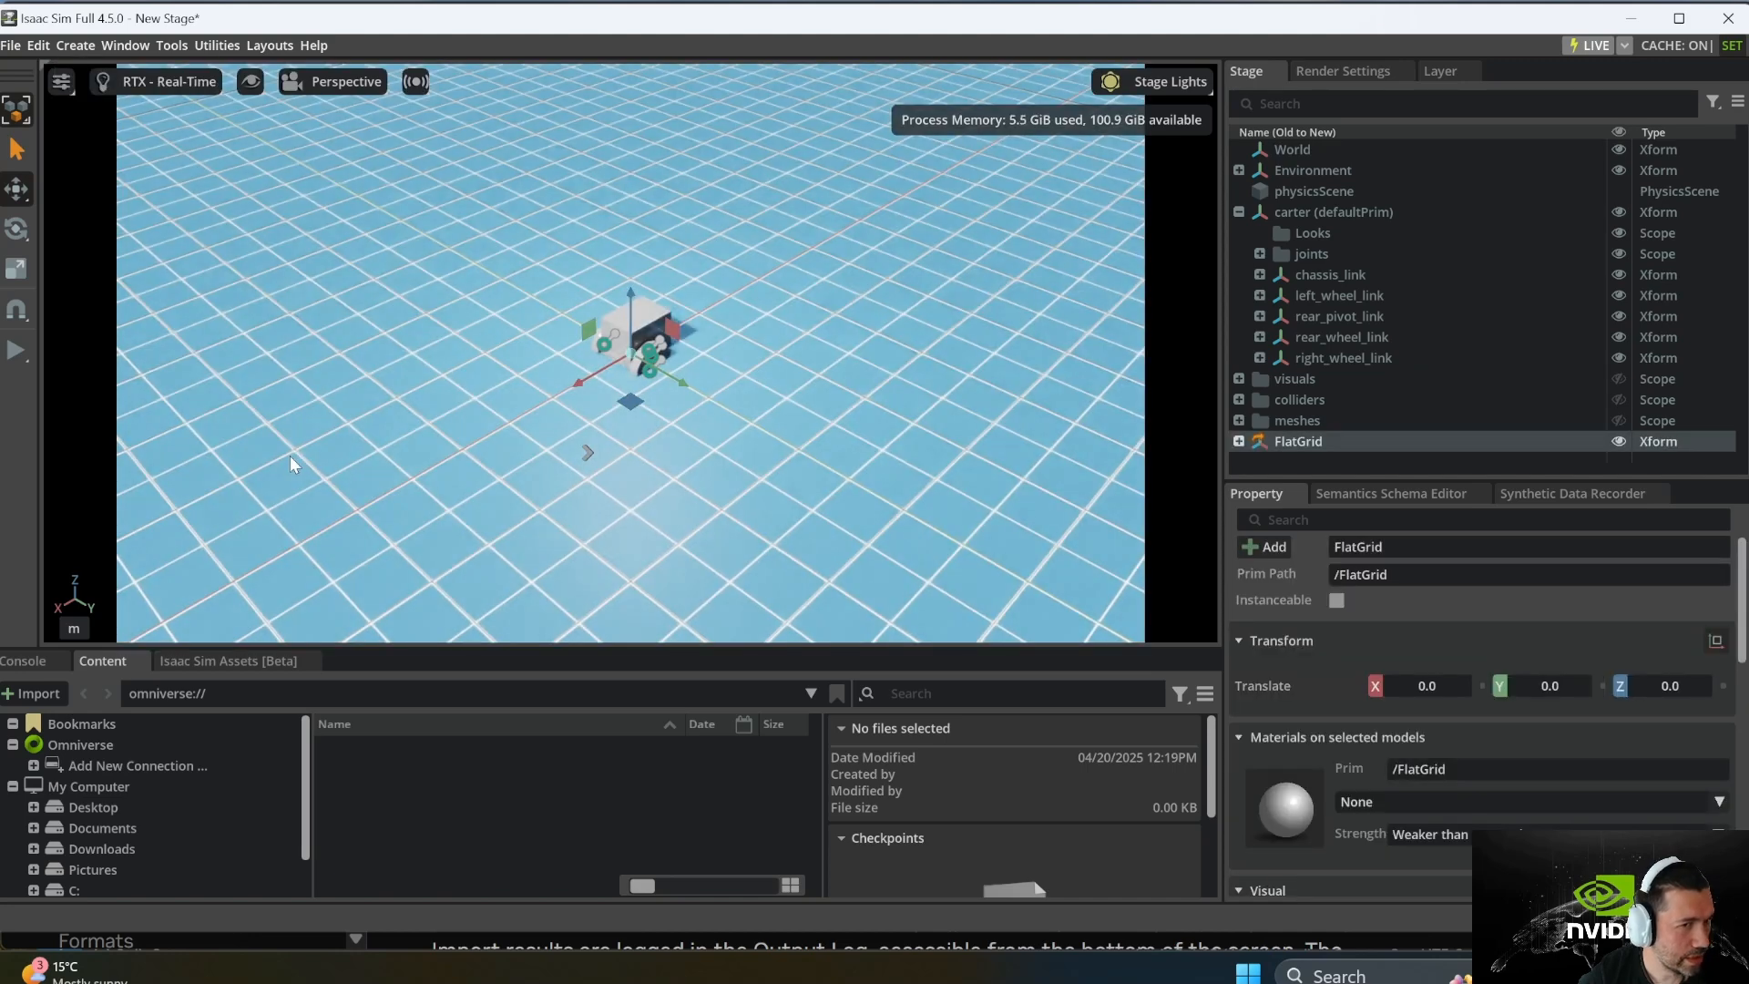
click(1316, 171)
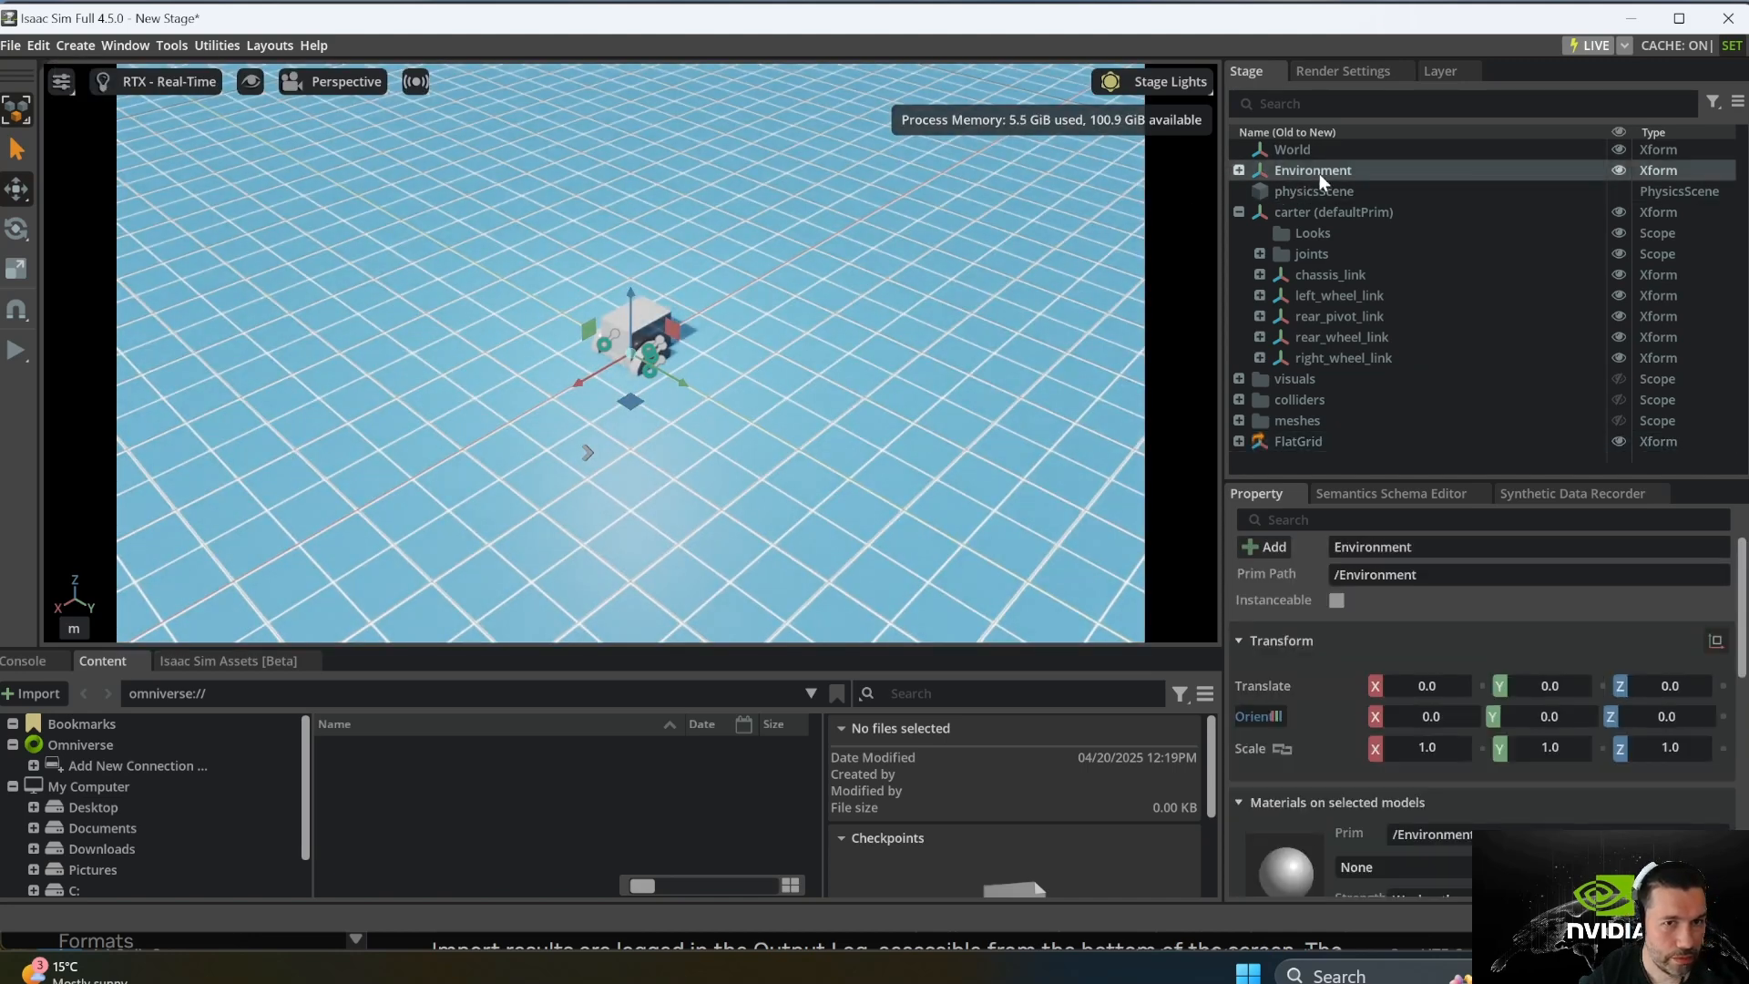
click(1618, 171)
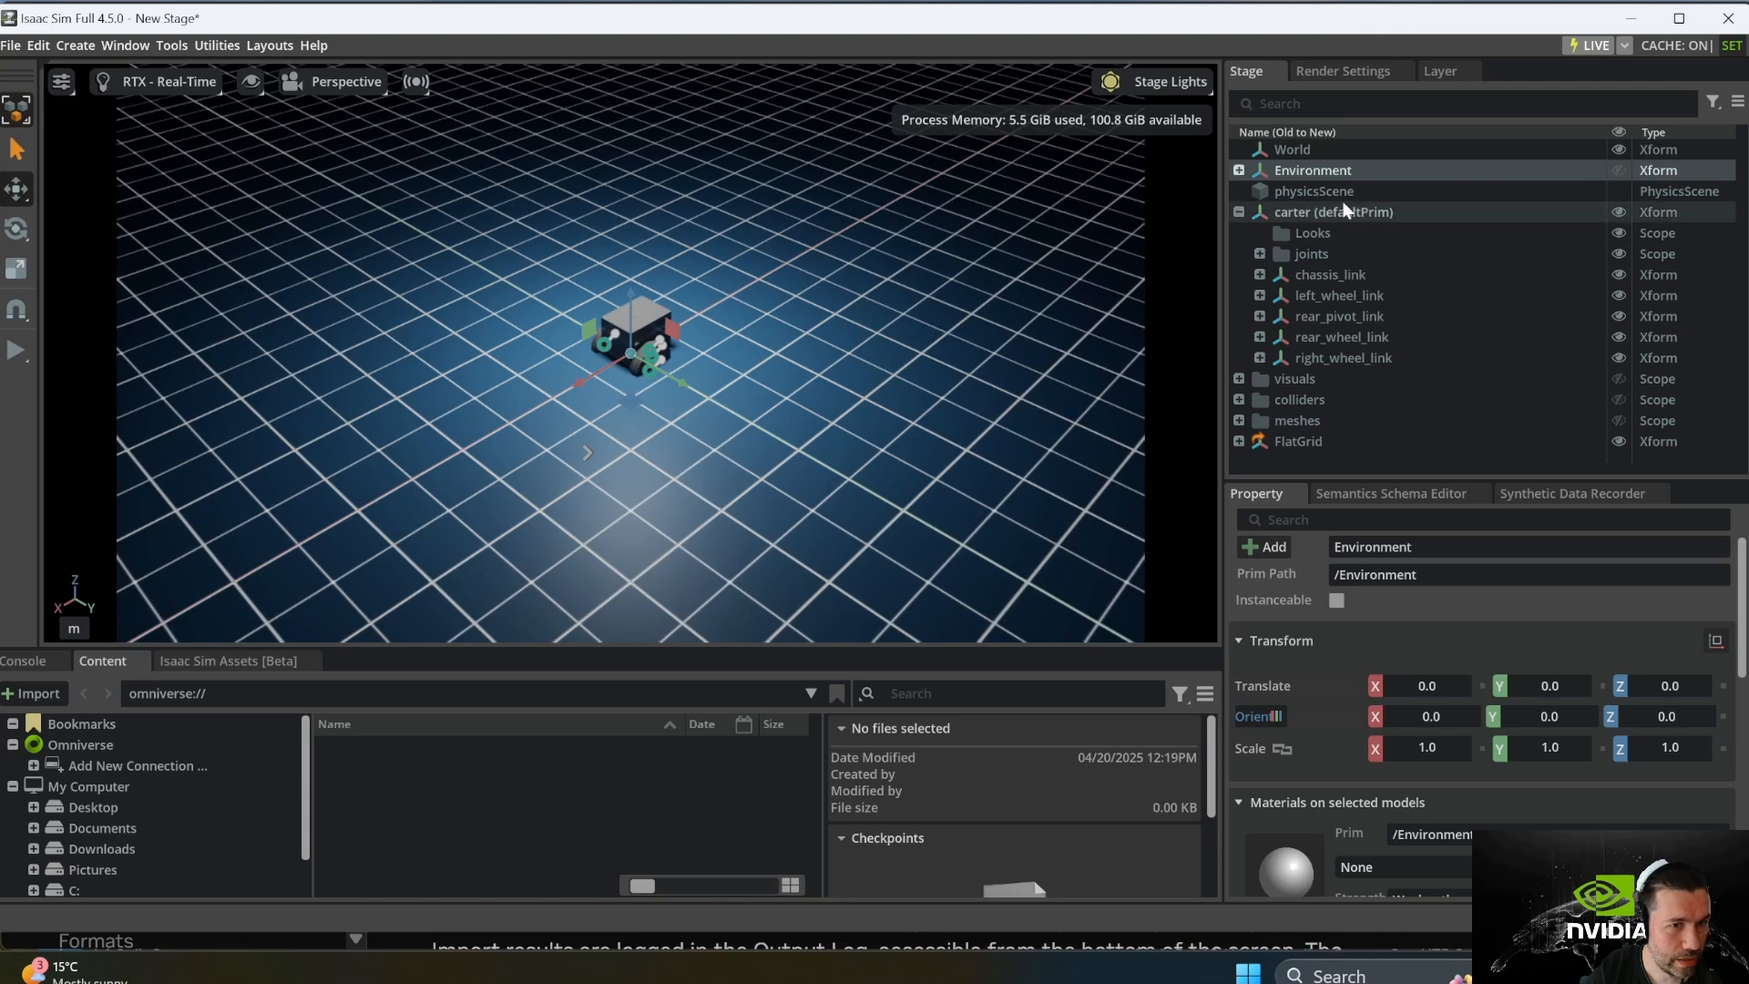
Step: Raise the carter prim to about 0.256 on the Z axis, then briefly run the simulation and stop it
click(1294, 212)
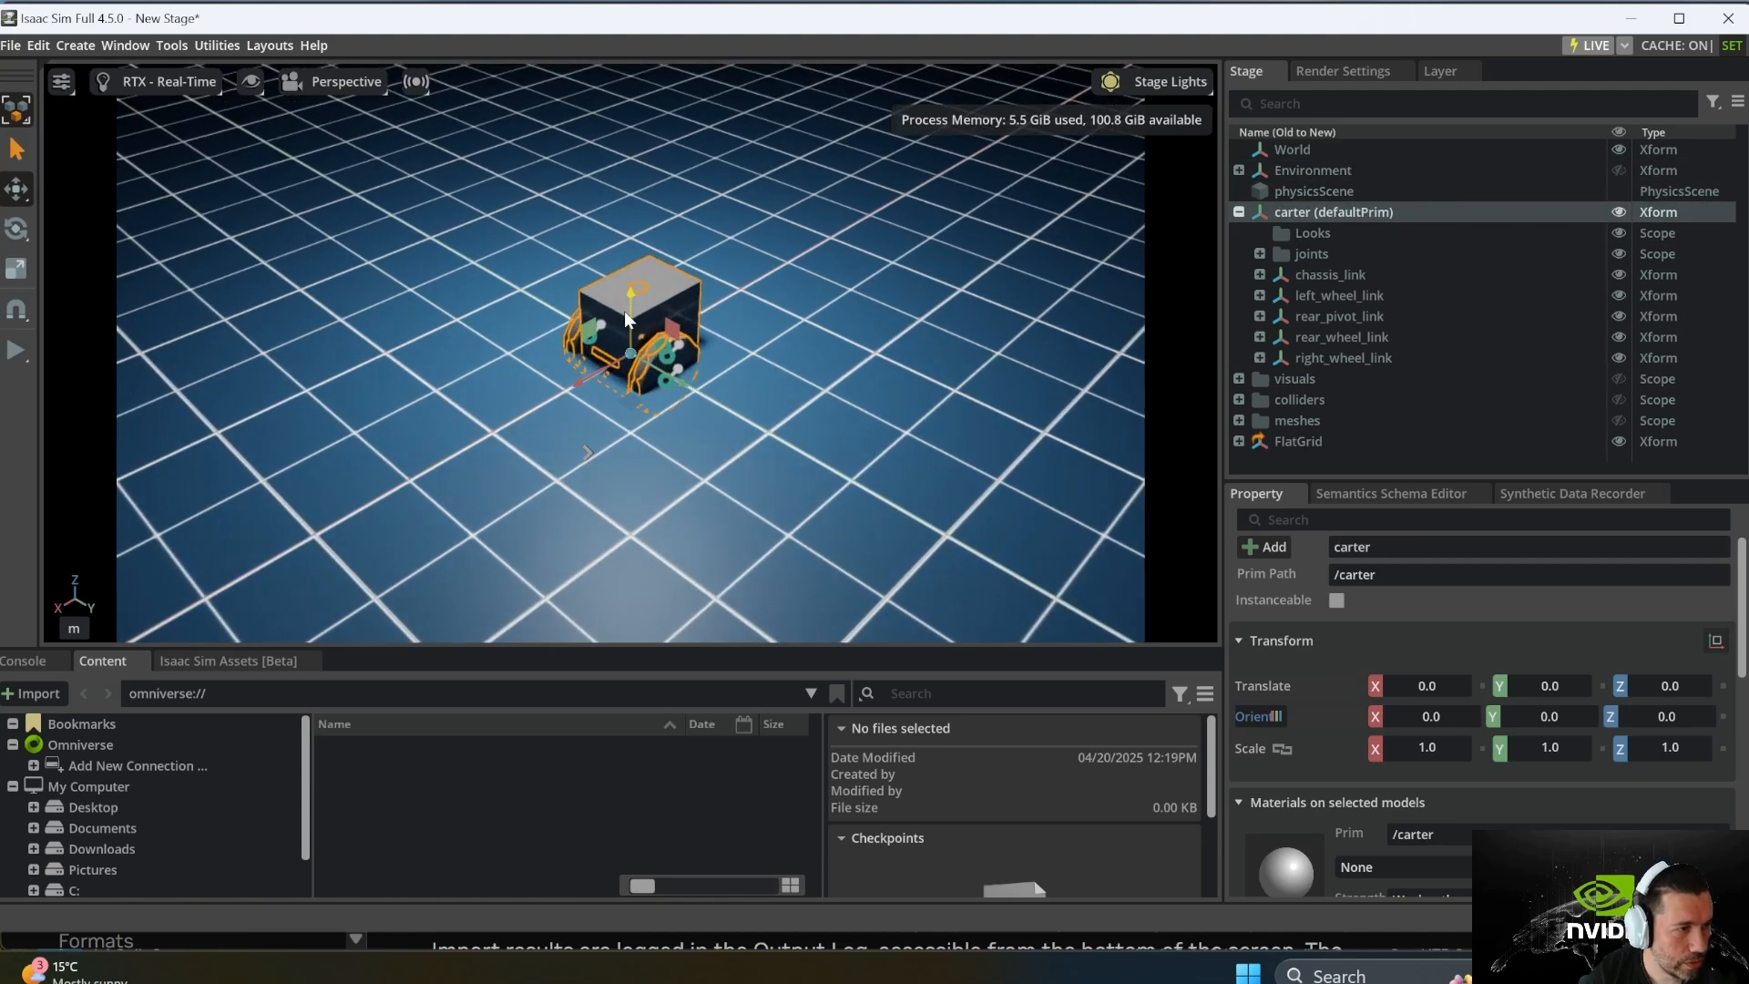
drag(628, 300, 626, 265)
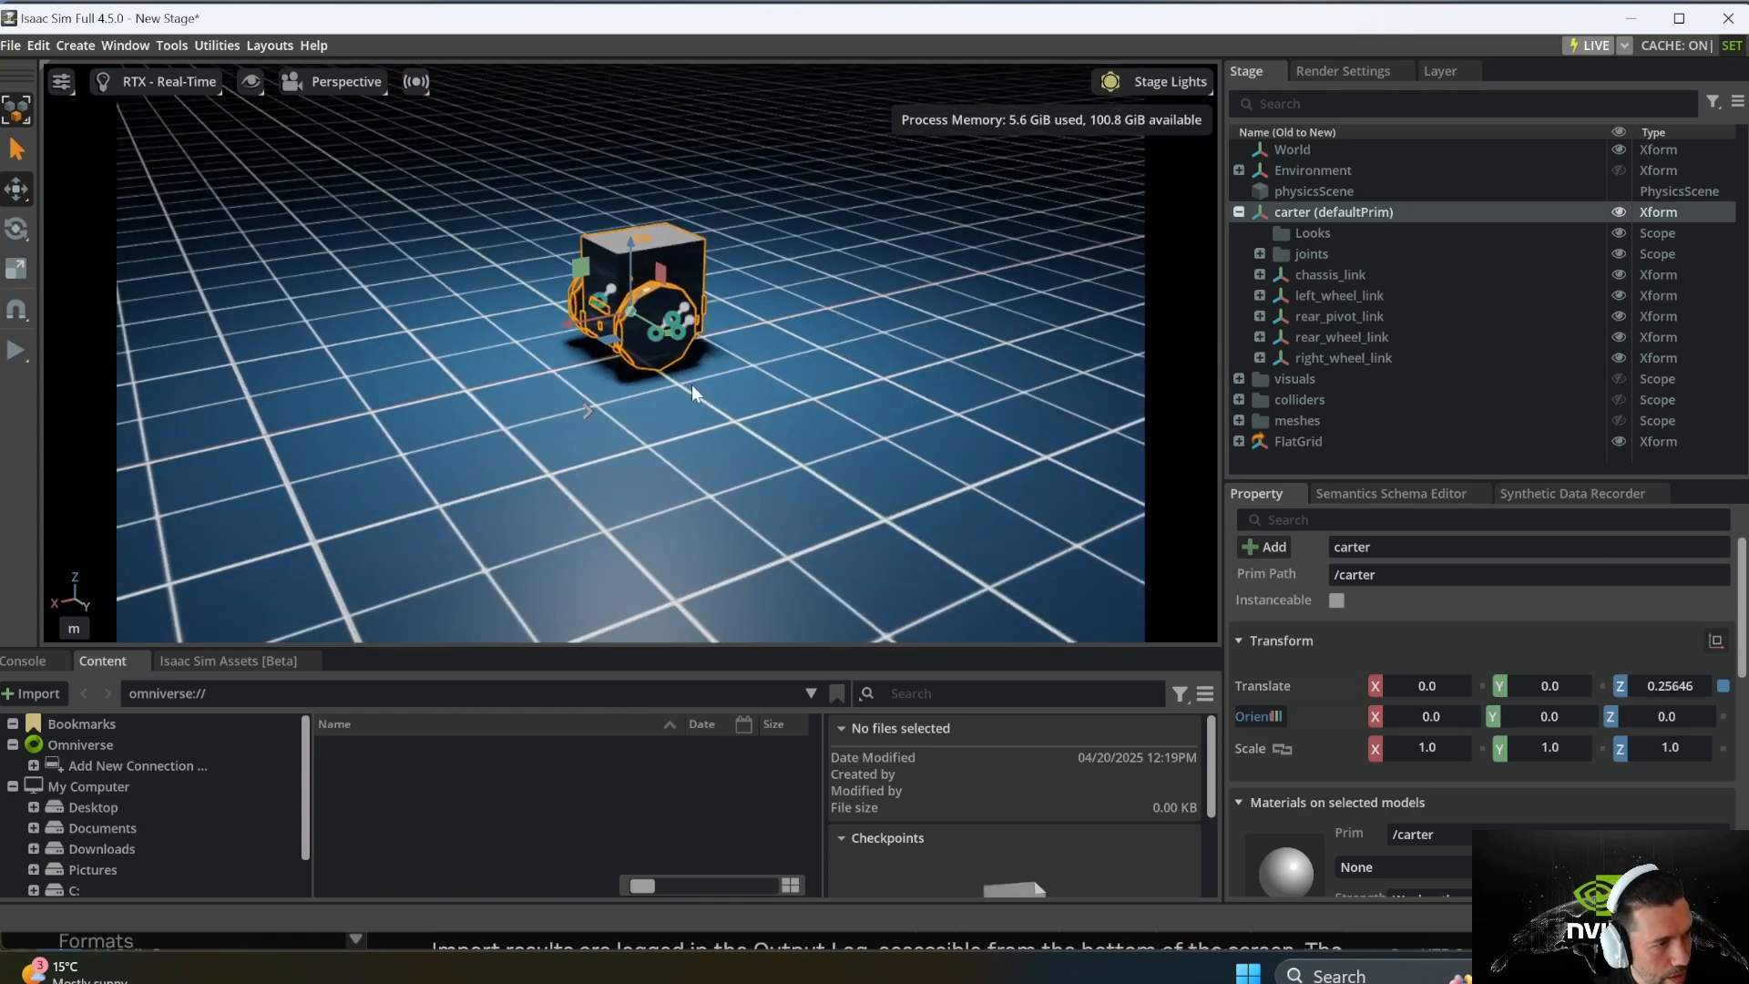
mouse_move(691, 385)
alt+mouse_down()
mouse_move(687, 309)
mouse_move(676, 364)
alt+mouse_up()
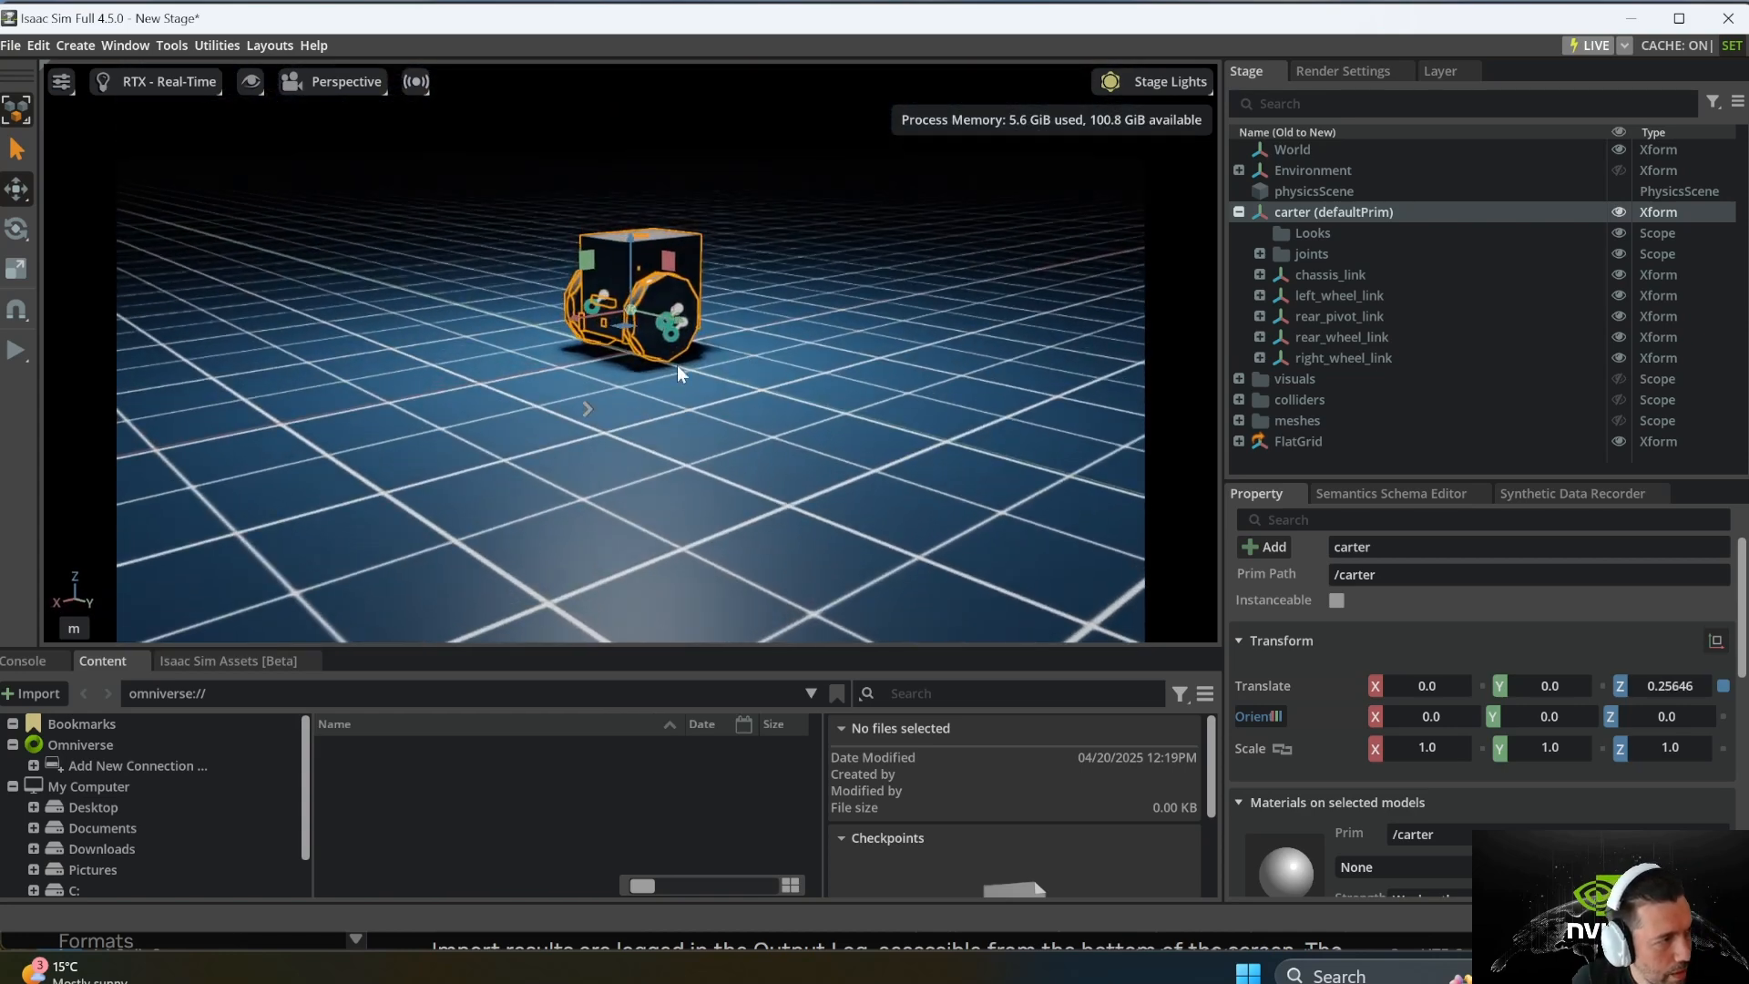
click(17, 350)
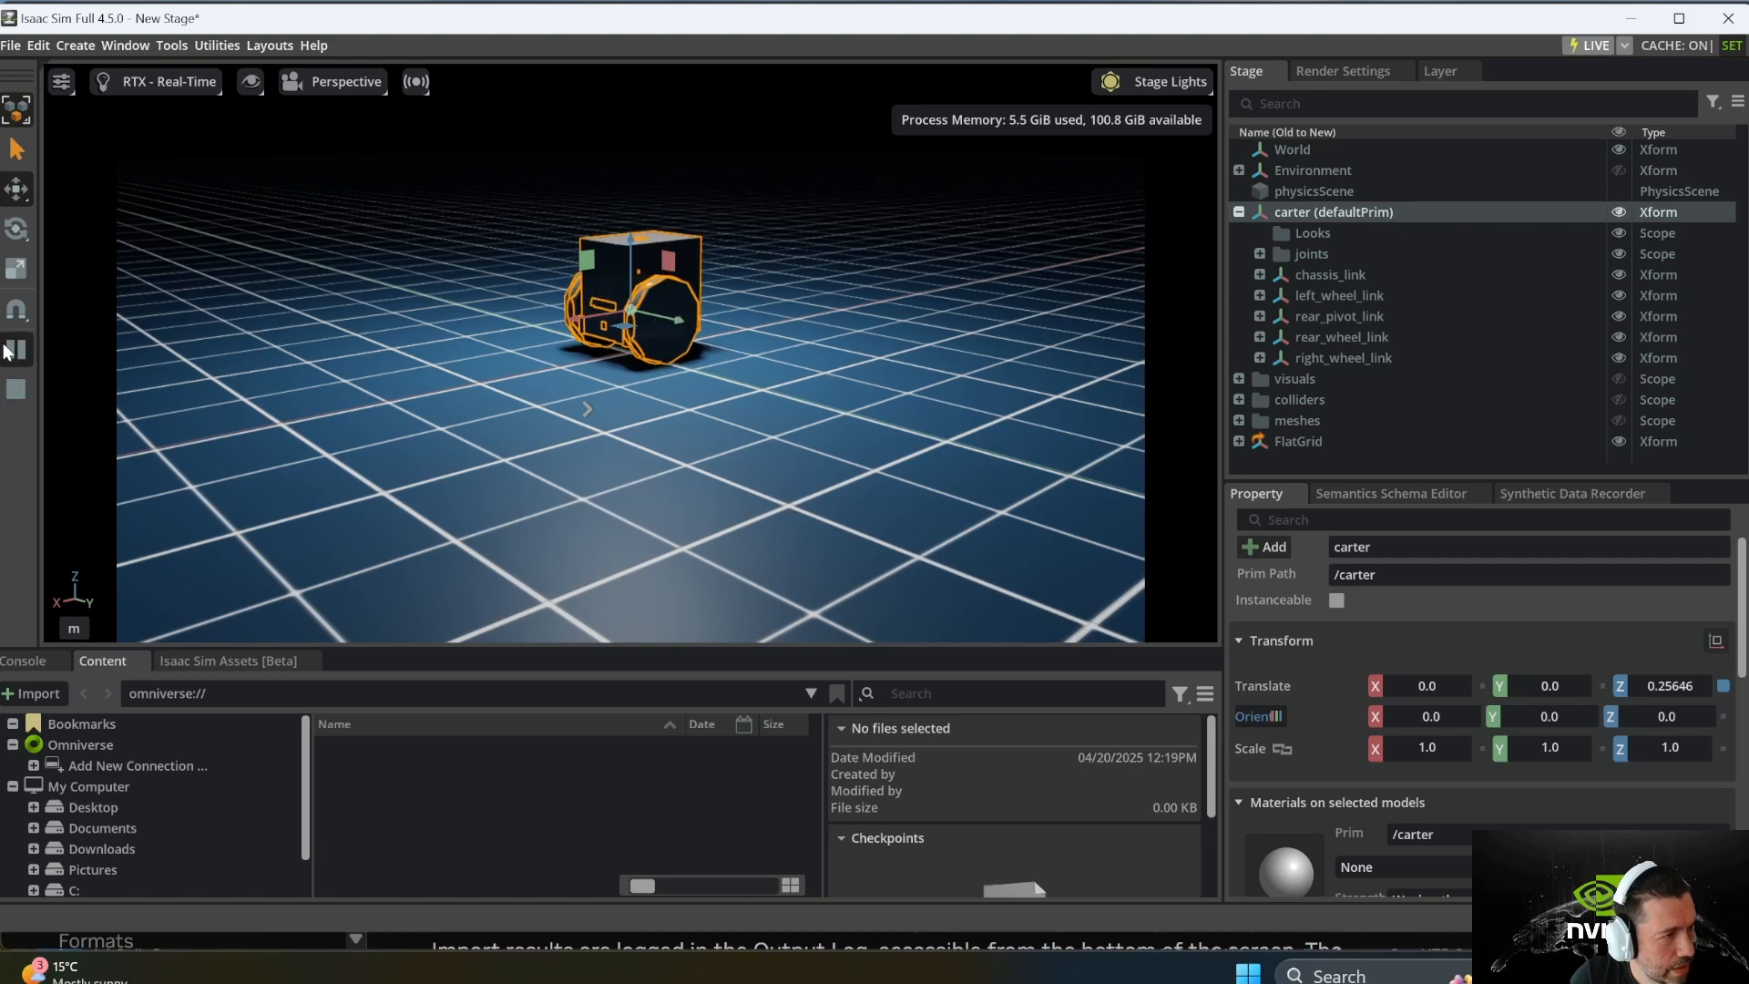
click(17, 389)
Step: Expand chassis_link under carter and hide its collisions prim
scroll(654, 266, up, 3)
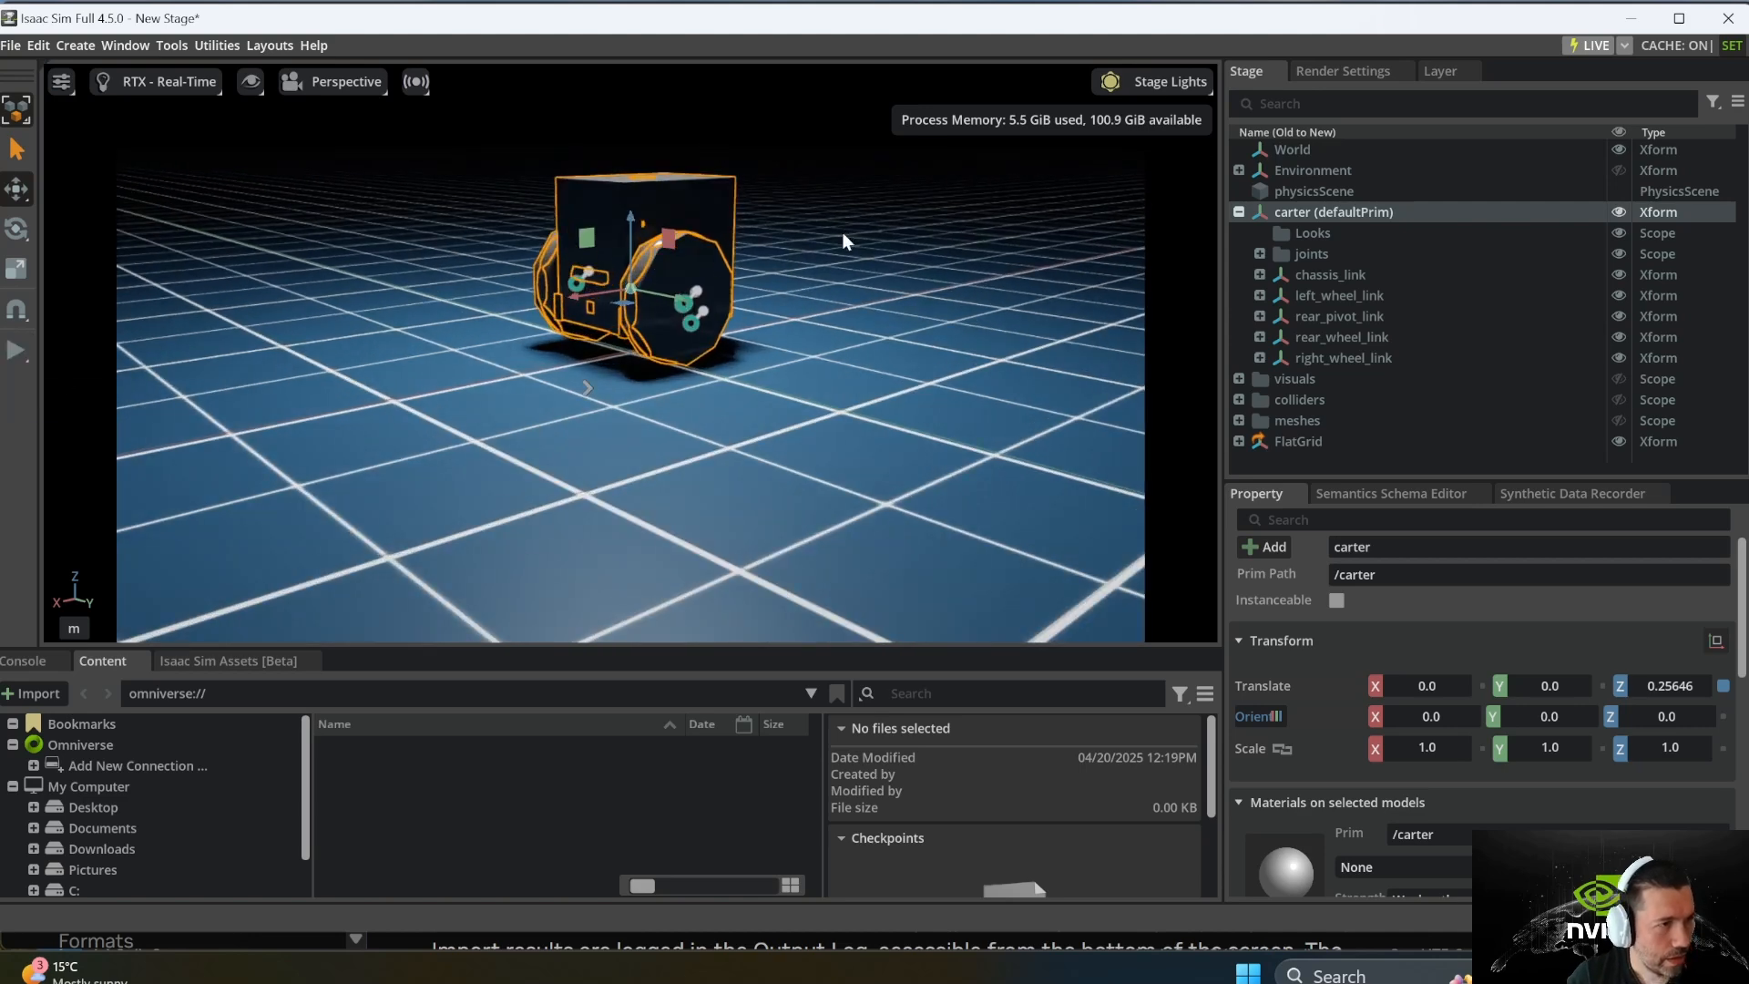
middle_drag(842, 231, 734, 320)
click(707, 363)
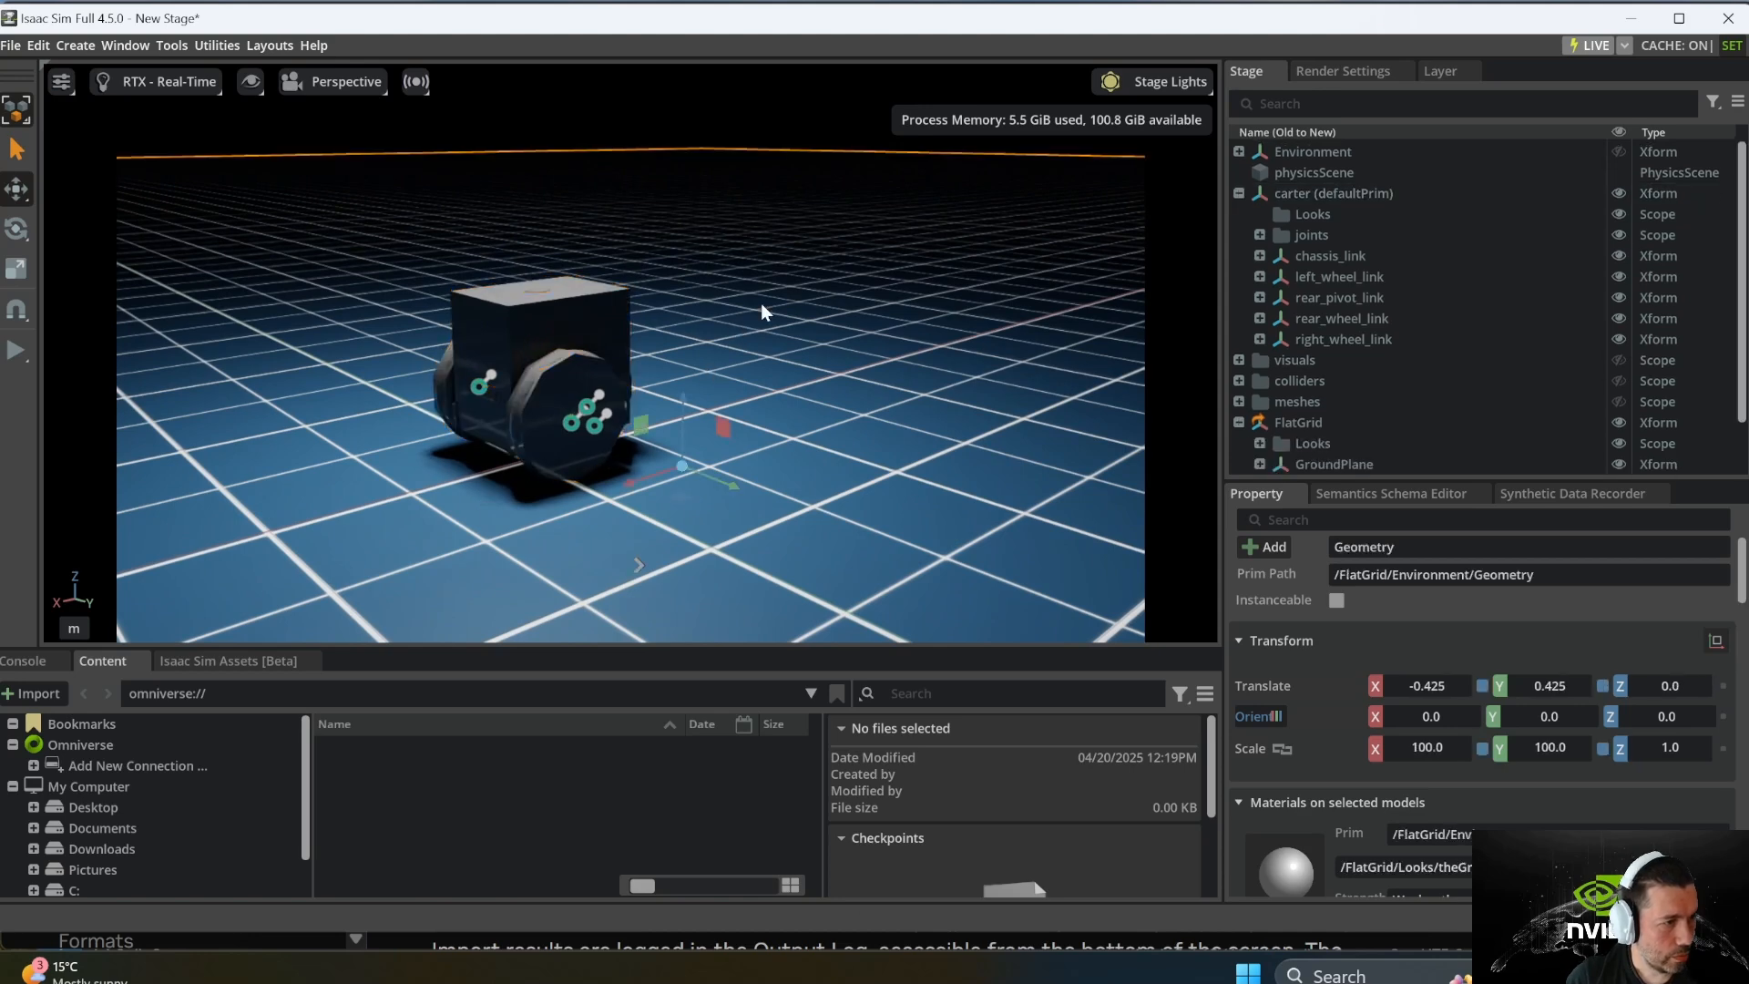
alt+drag(761, 303, 636, 379)
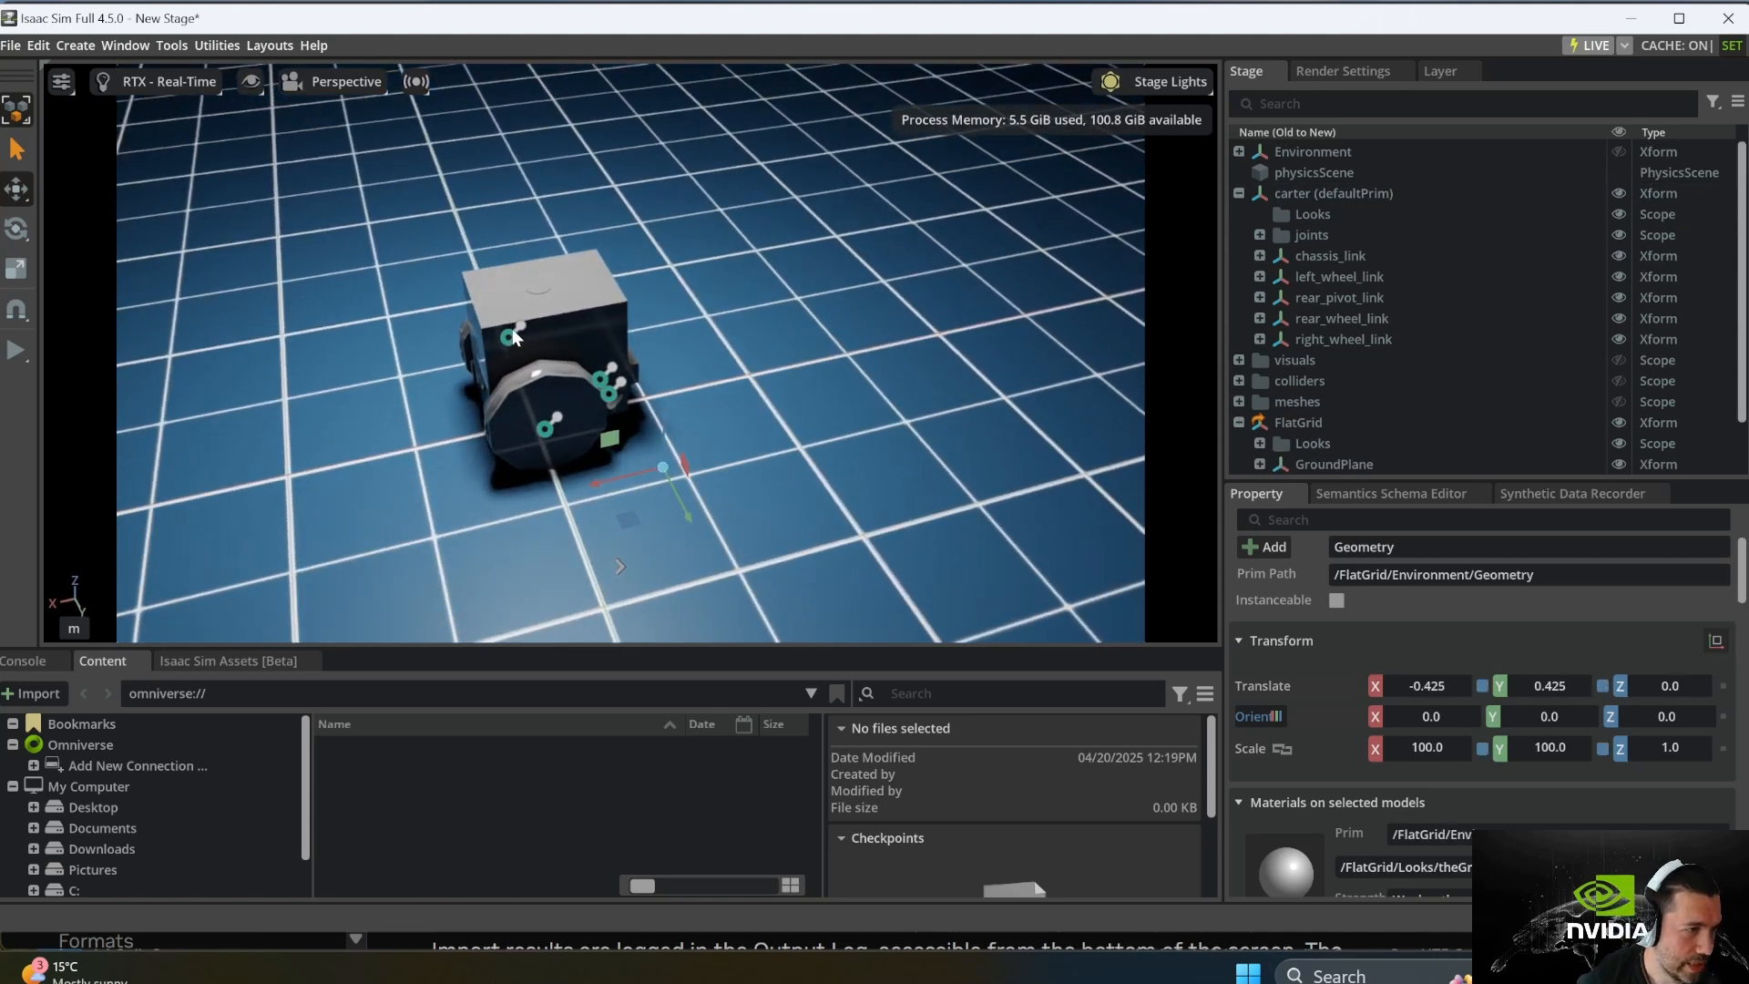
scroll(513, 335, up, 3)
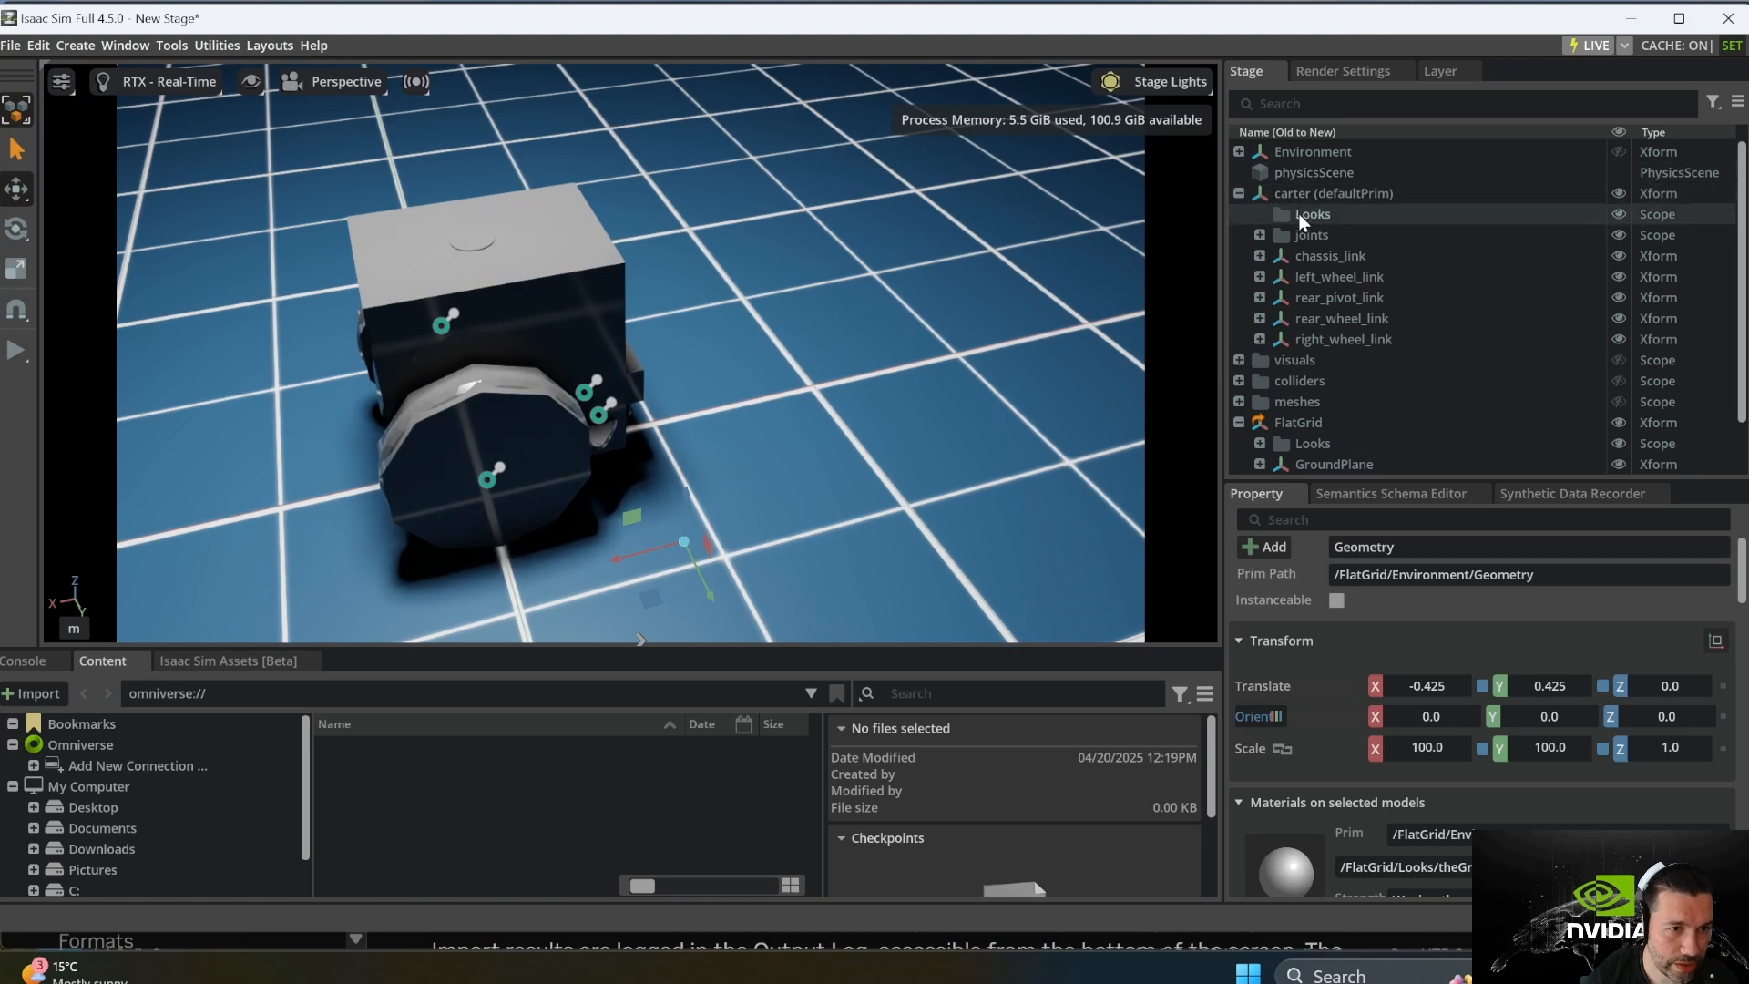
click(1258, 255)
click(1347, 339)
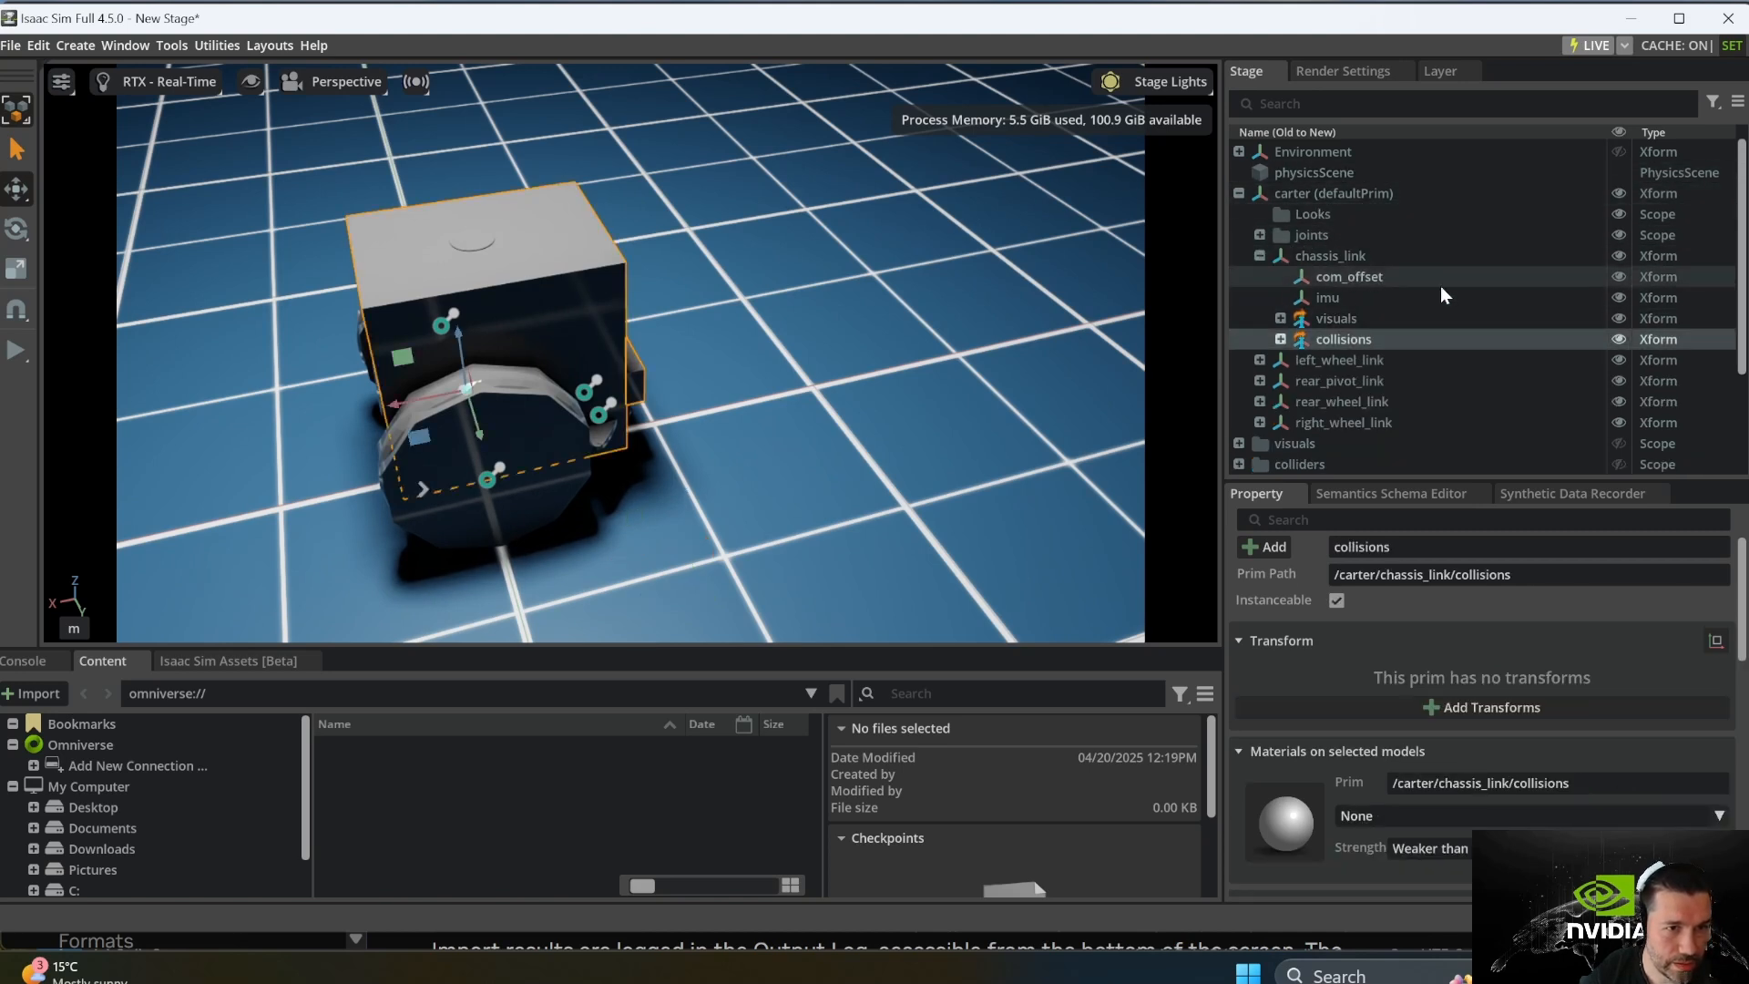
click(1618, 339)
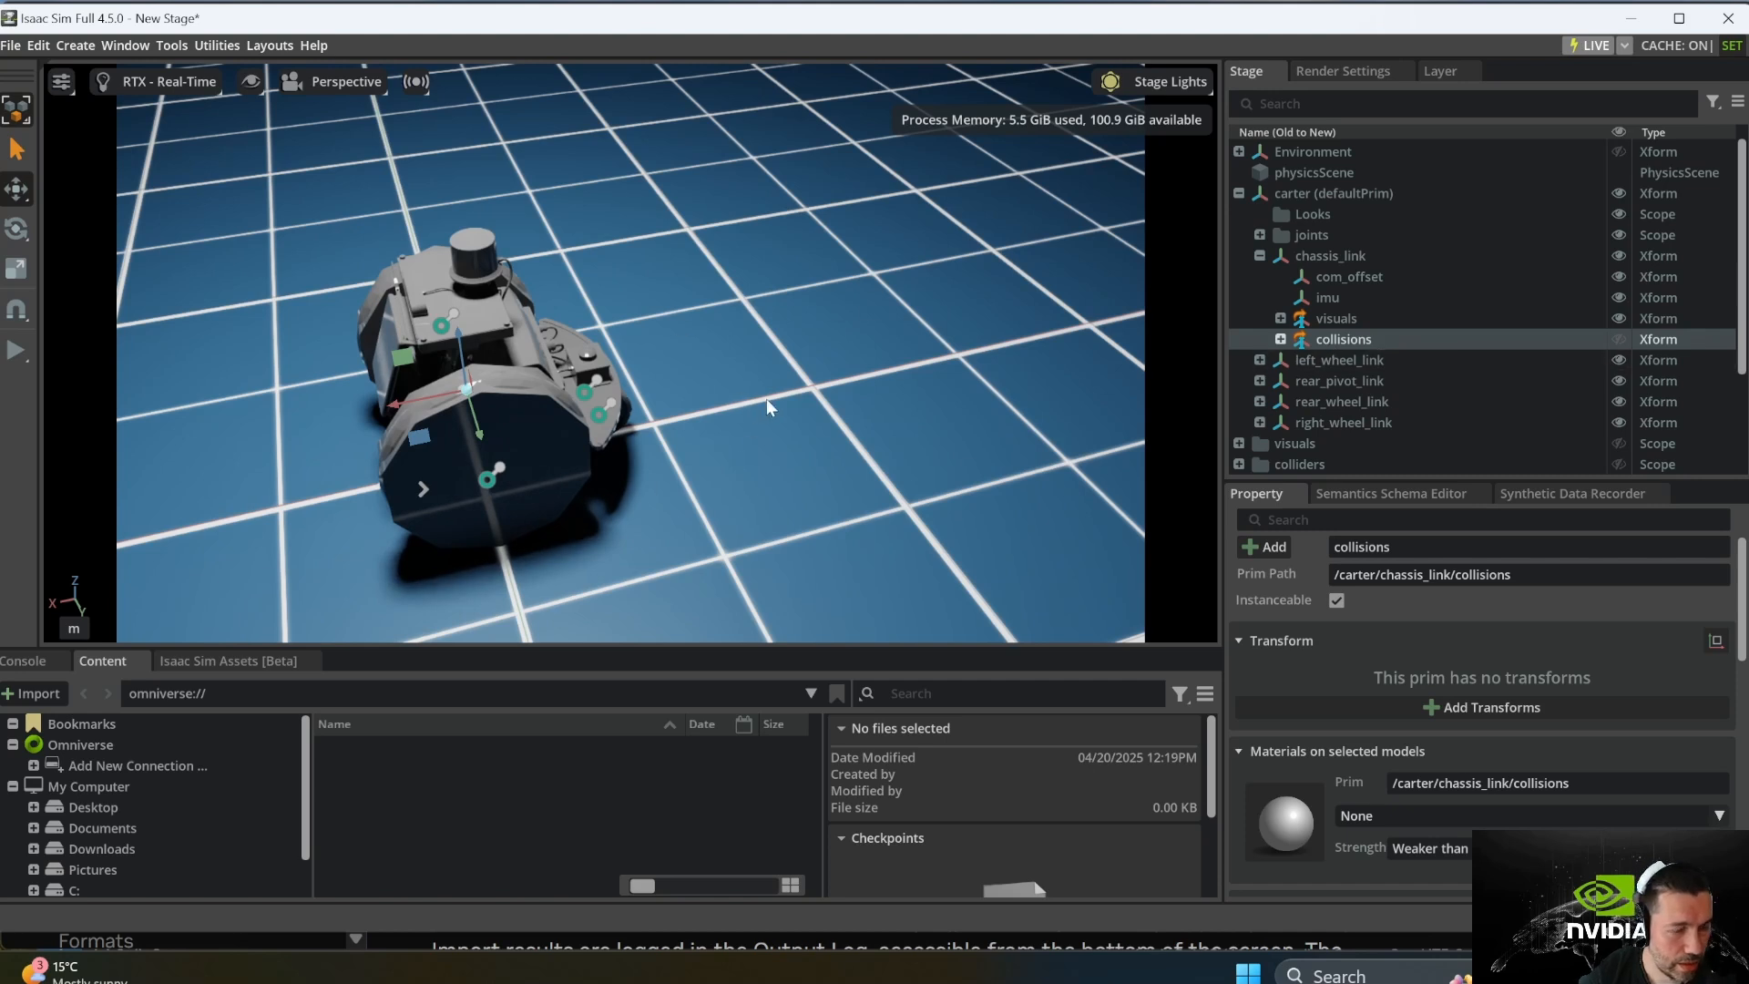
Step: Hide the collisions prim of rear_wheel_link and collapse the link again
alt+drag(692, 397, 966, 339)
click(694, 398)
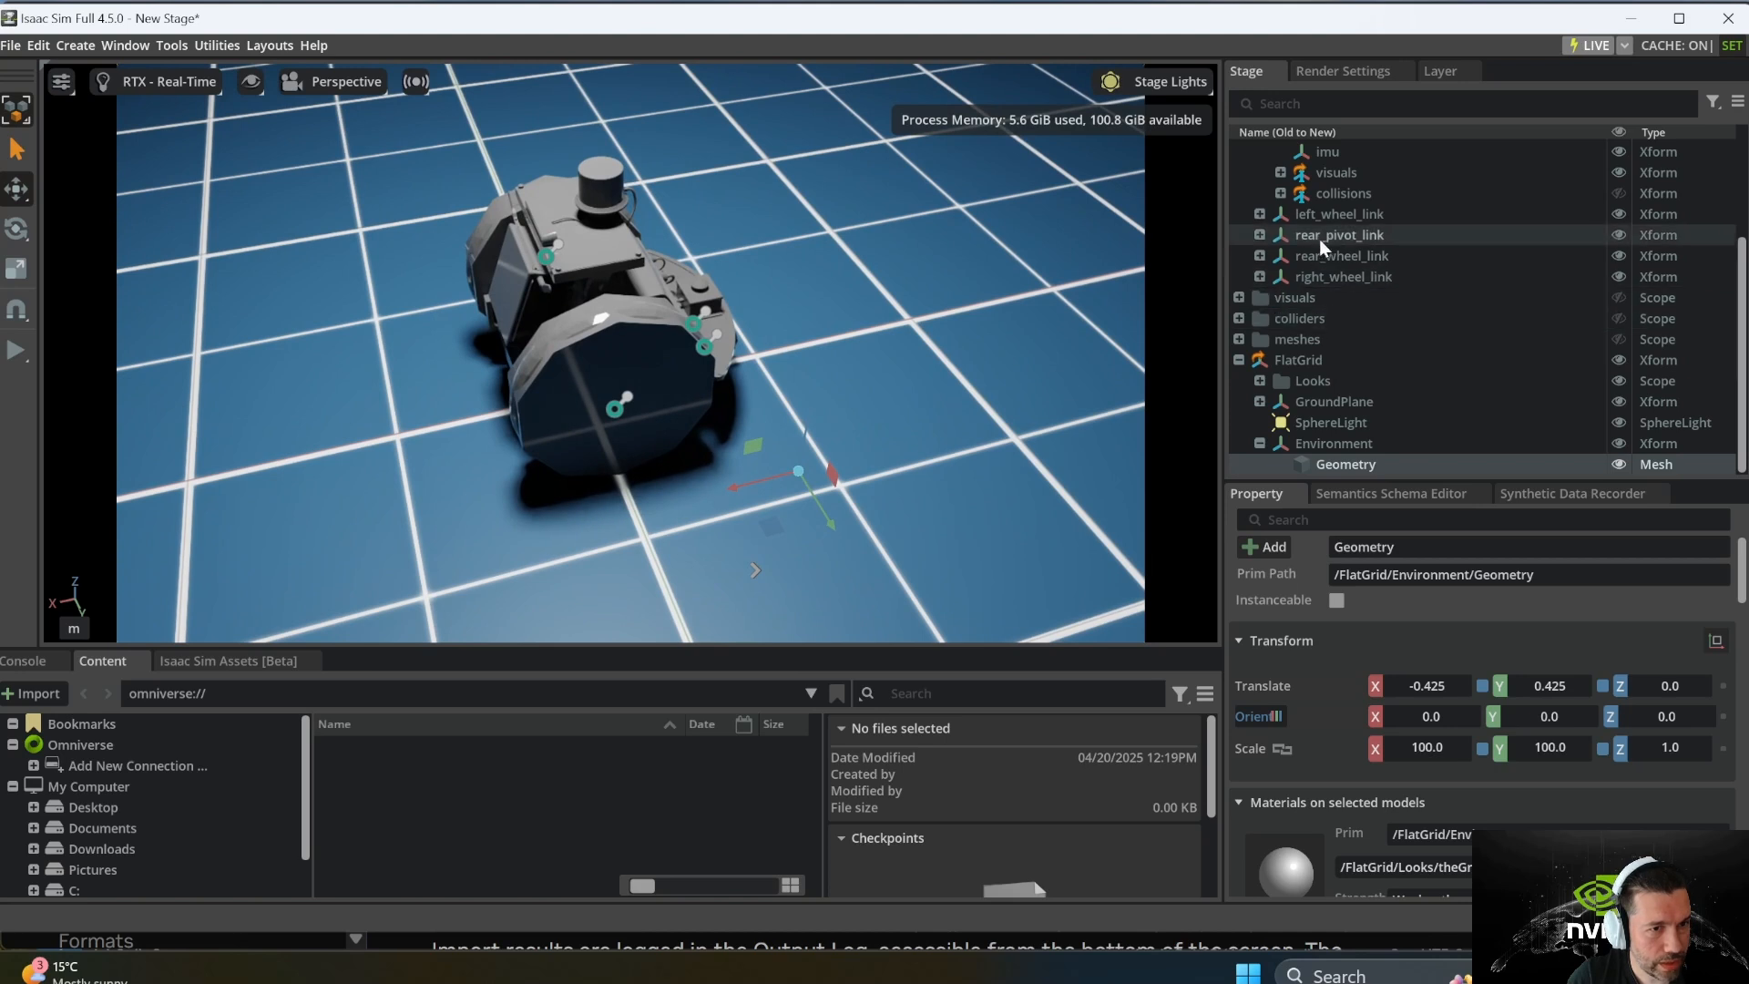
click(1253, 253)
click(1258, 255)
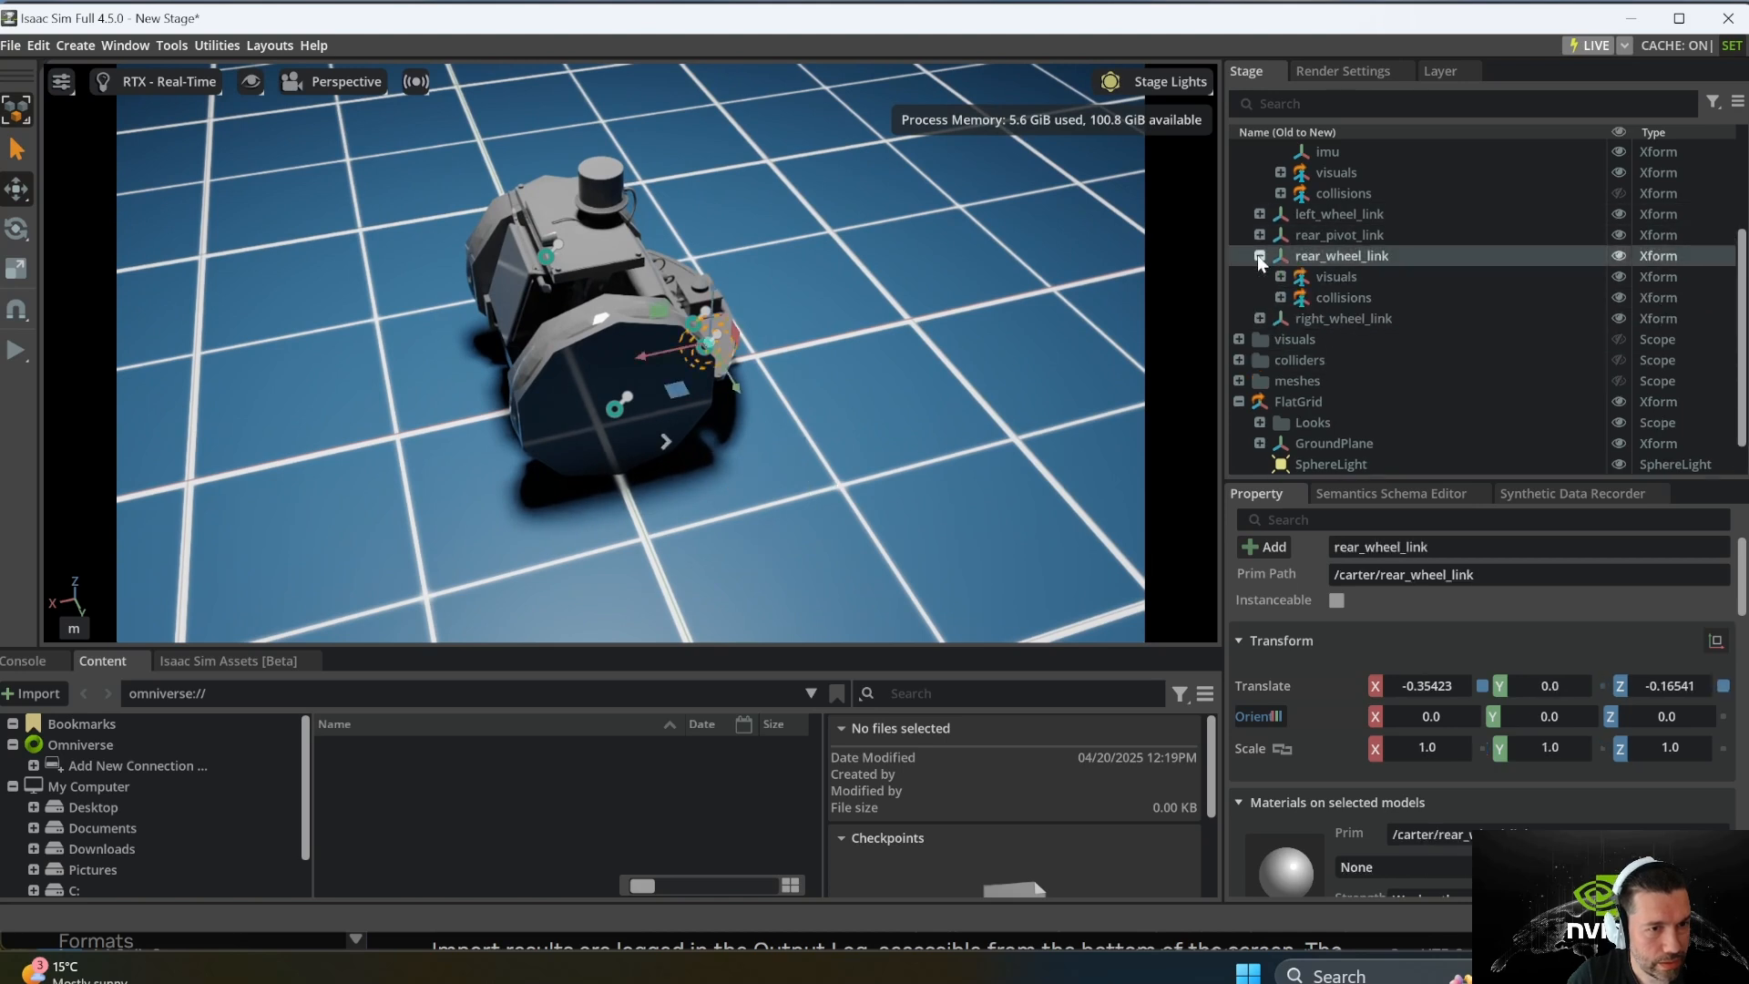
click(1320, 301)
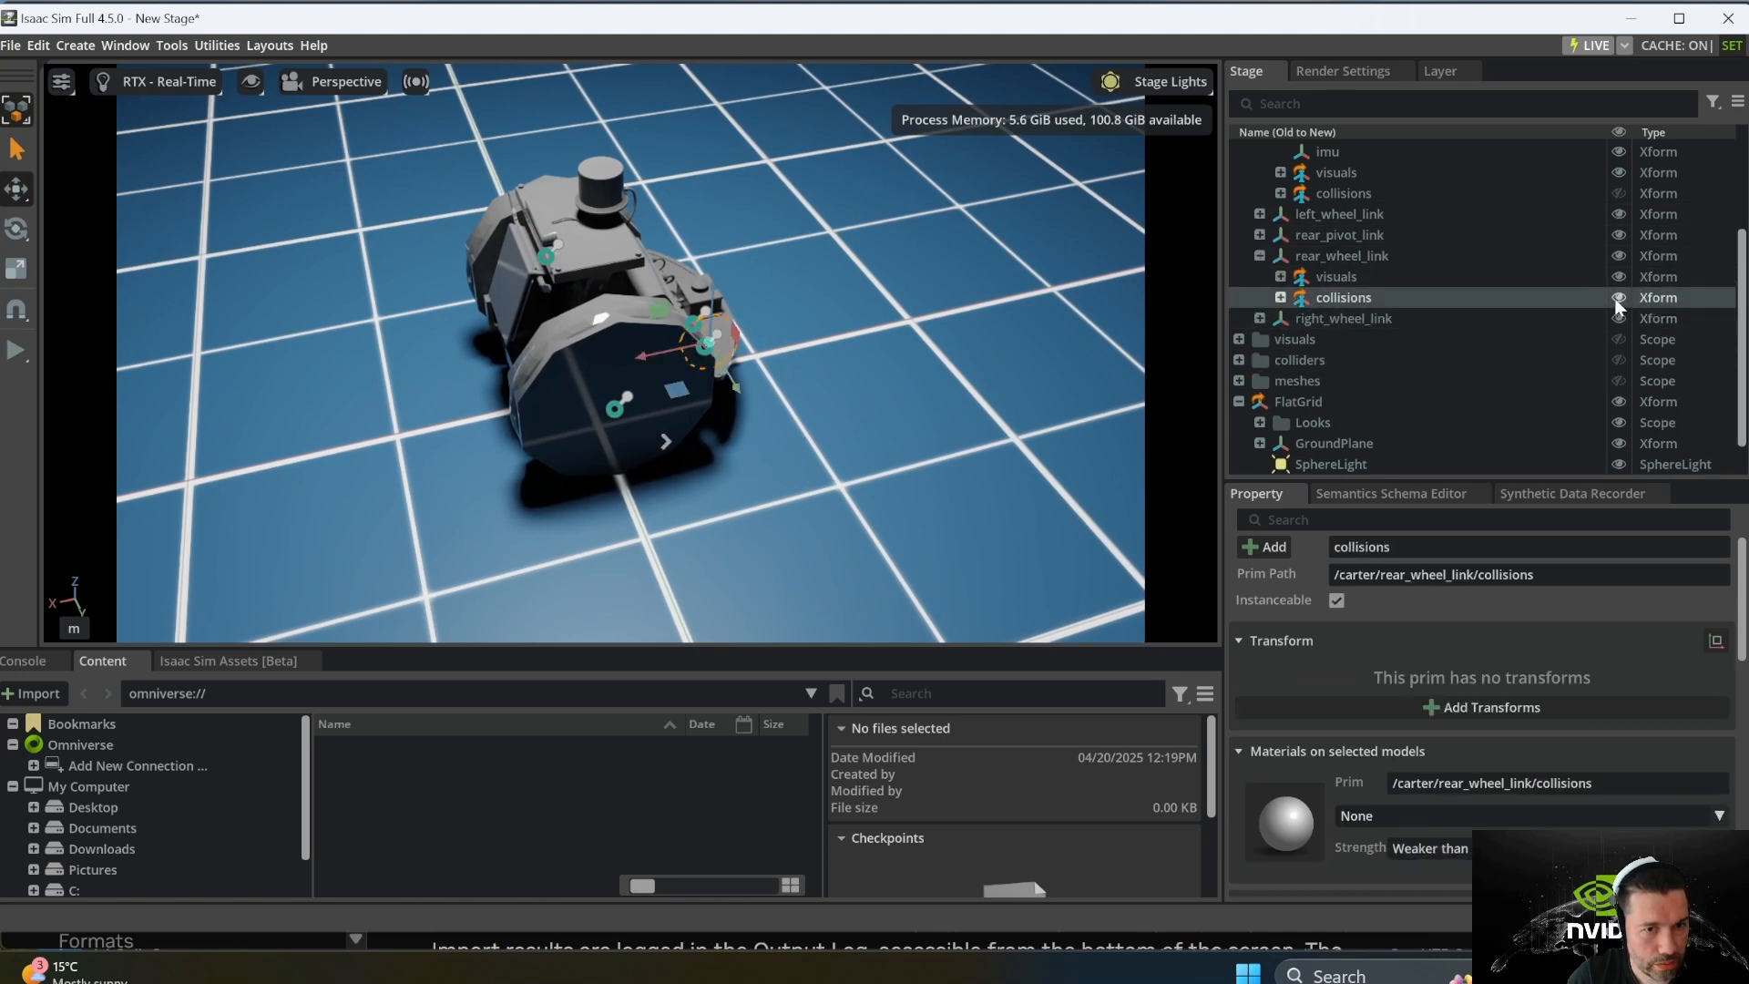
click(1259, 256)
Step: Expand right_wheel_link and hide its collisions prim
click(1289, 276)
click(1260, 277)
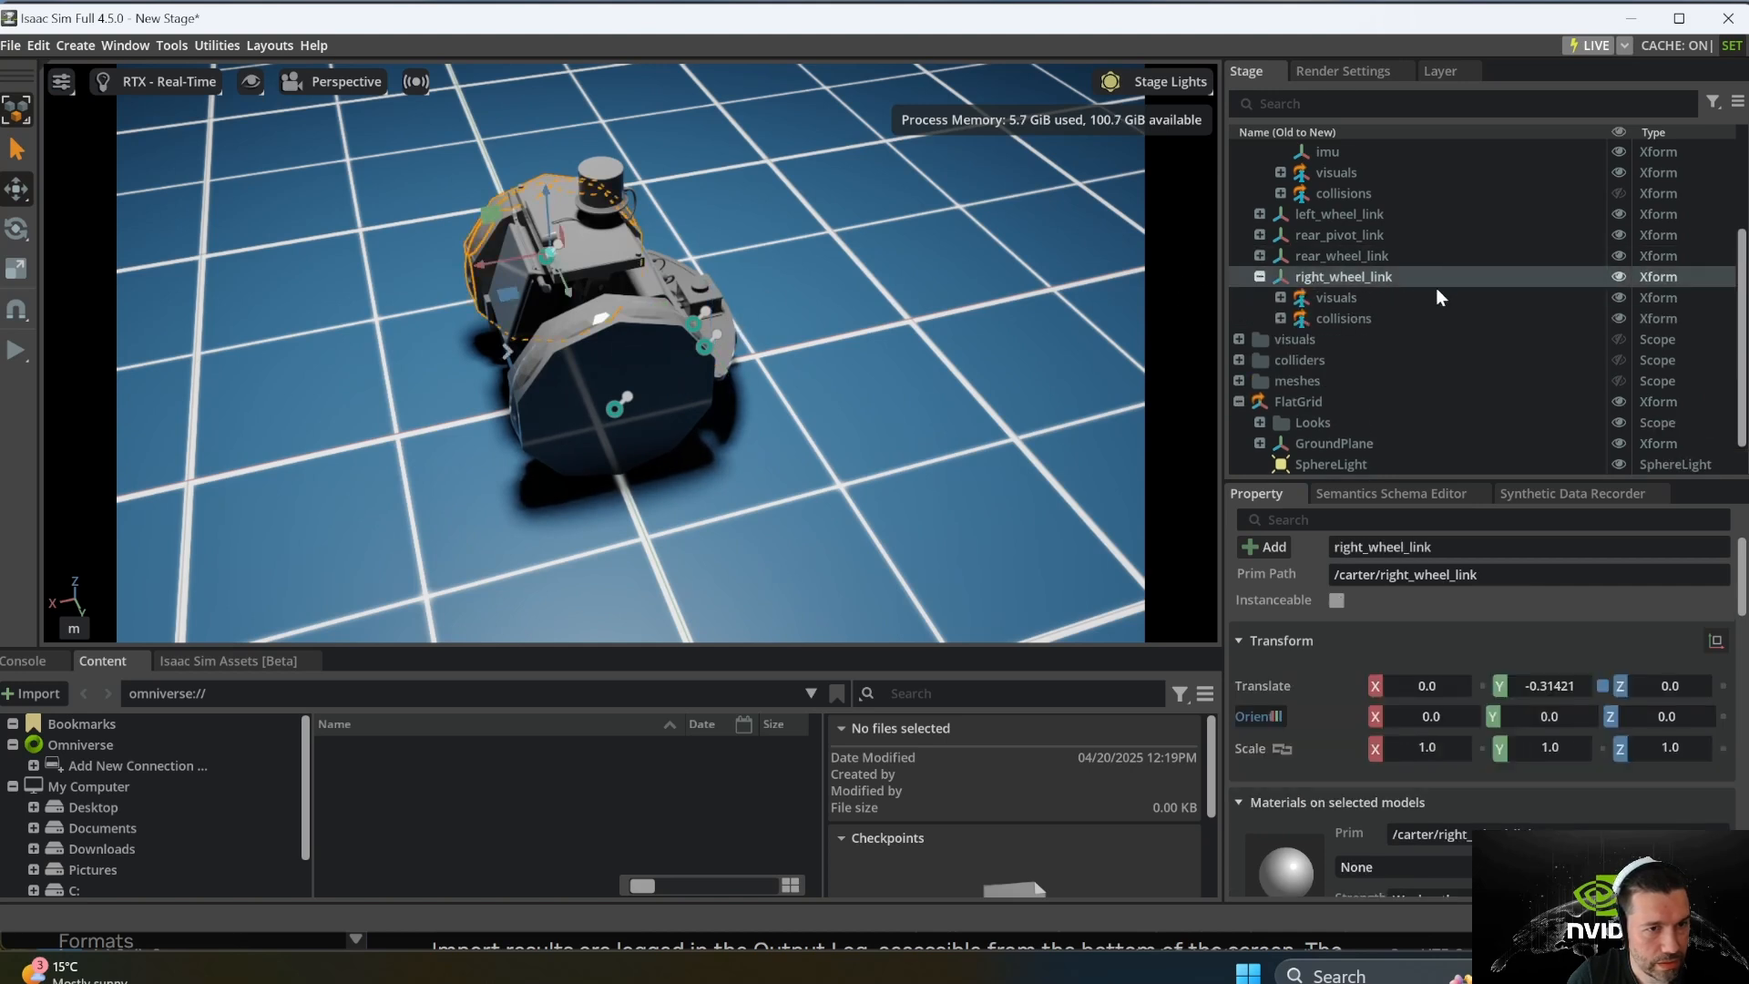
click(1360, 321)
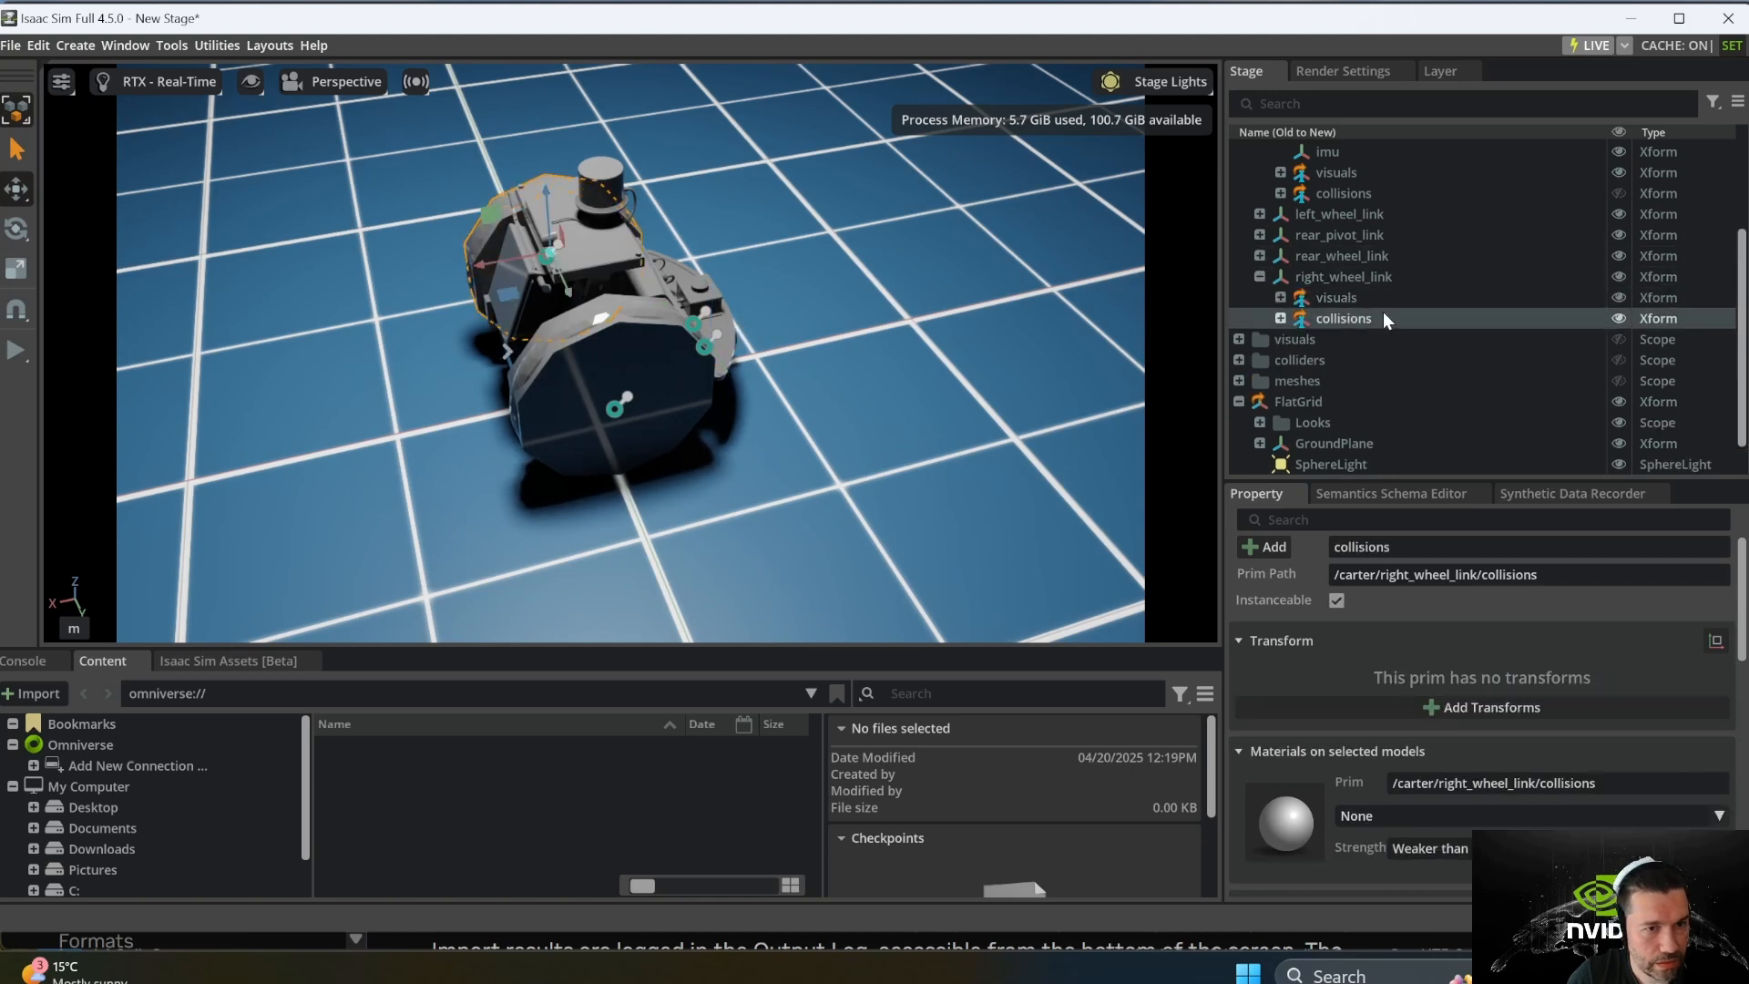
click(1617, 318)
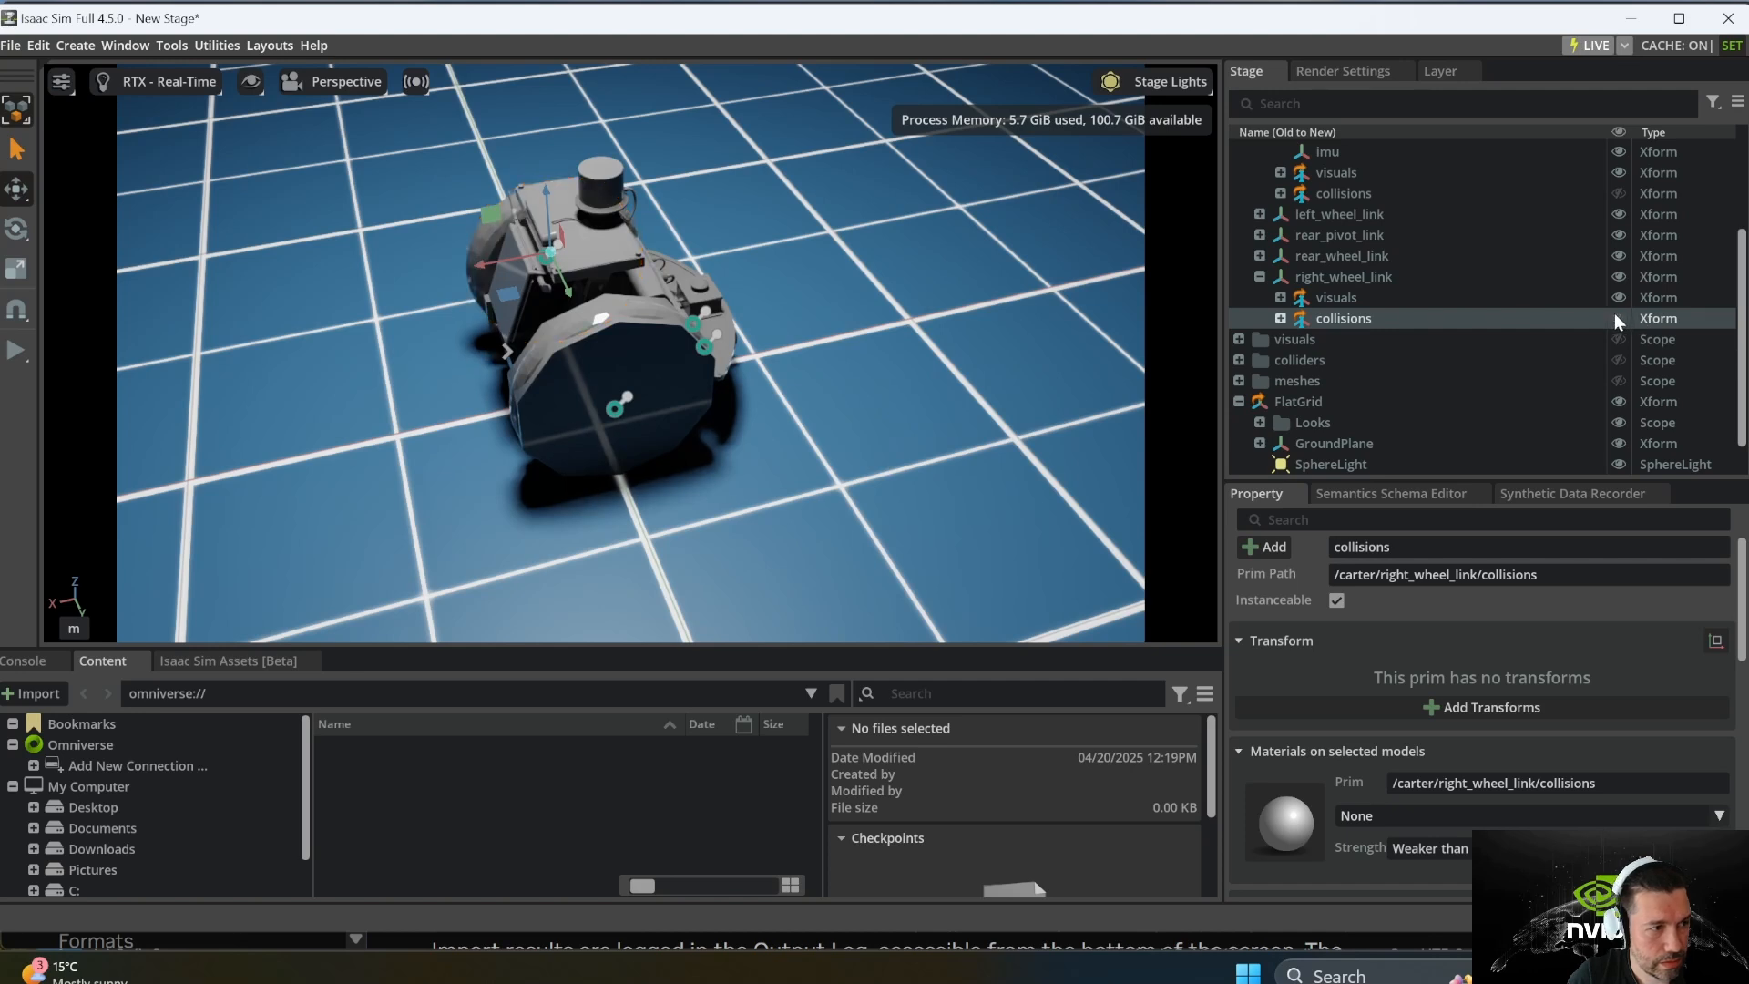
Step: Check the rear_wheel_link collisions prim, then hide the collisions prim of rear_pivot_link
click(1260, 256)
click(1344, 297)
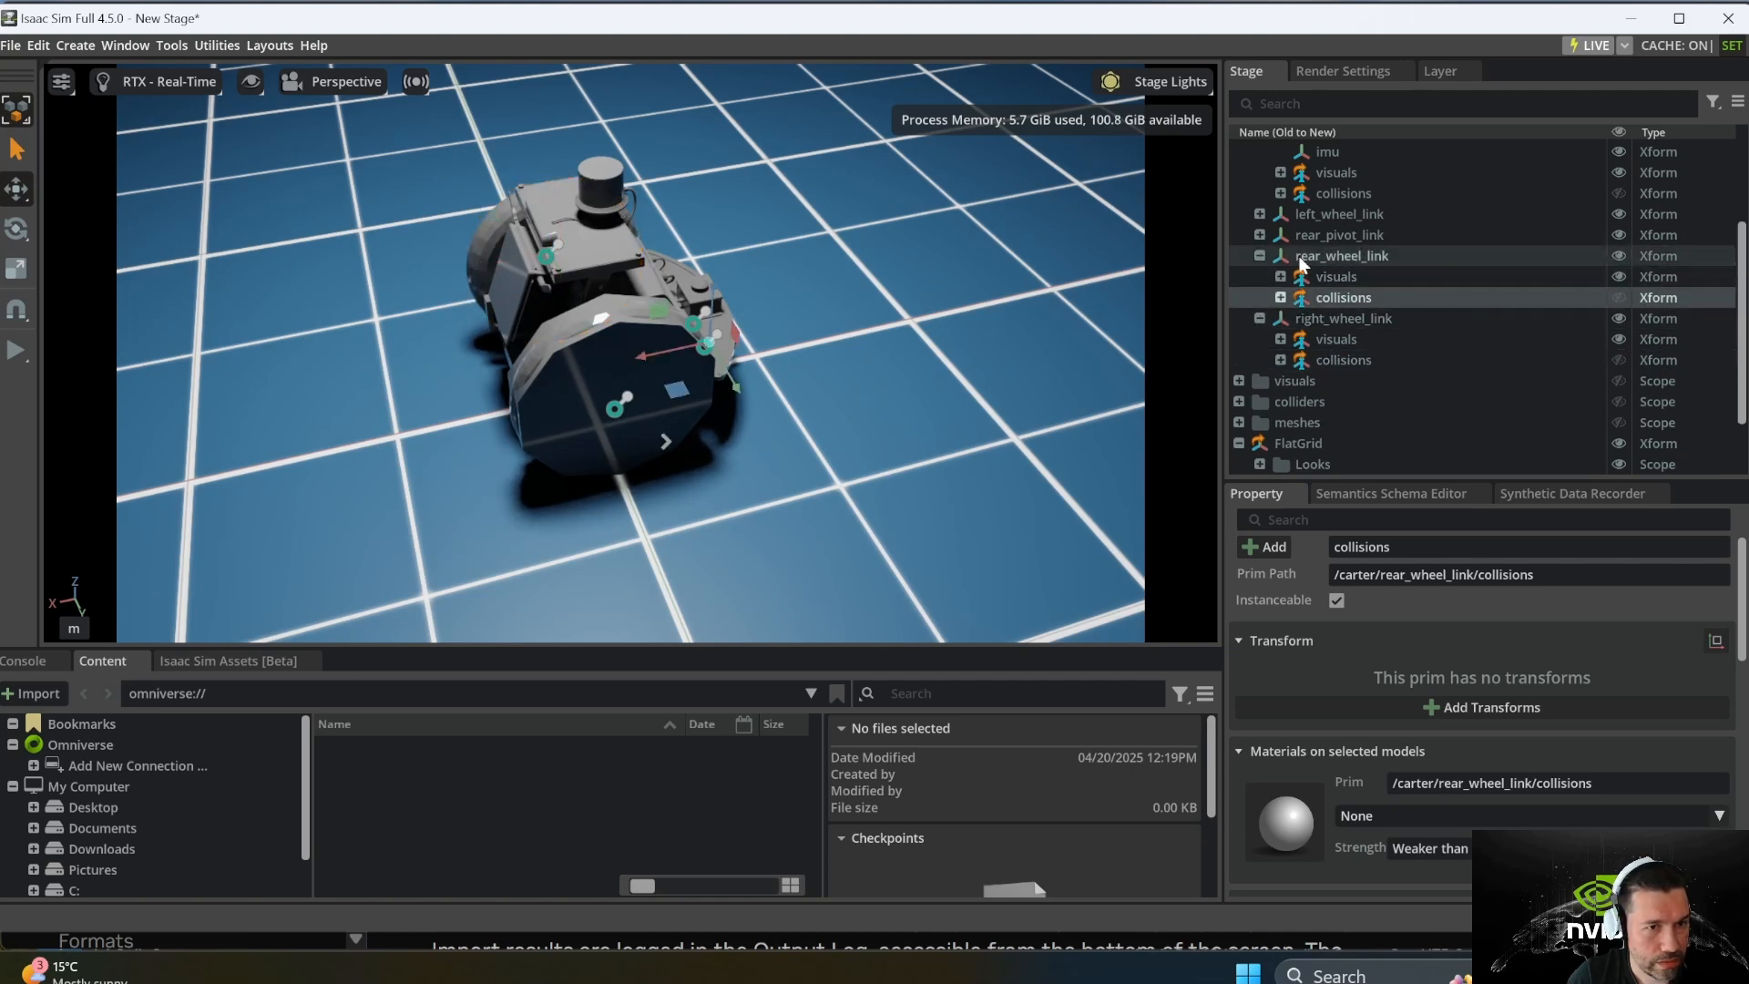
click(1259, 235)
click(1335, 276)
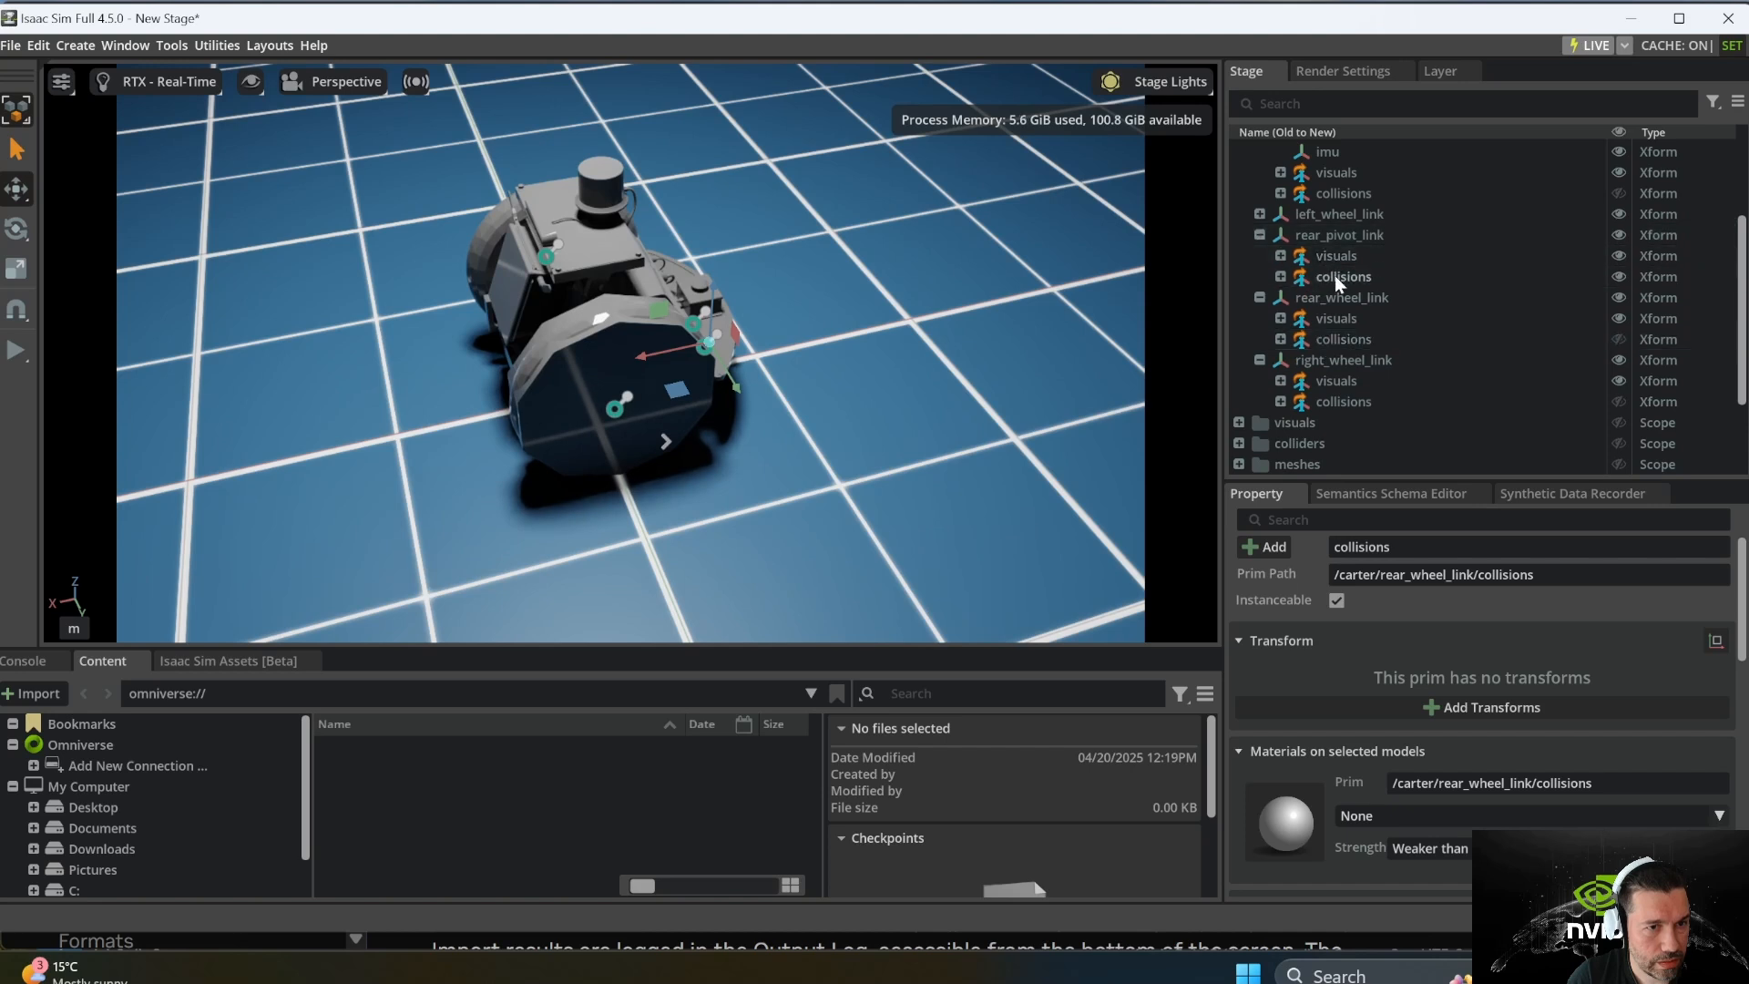
click(1610, 275)
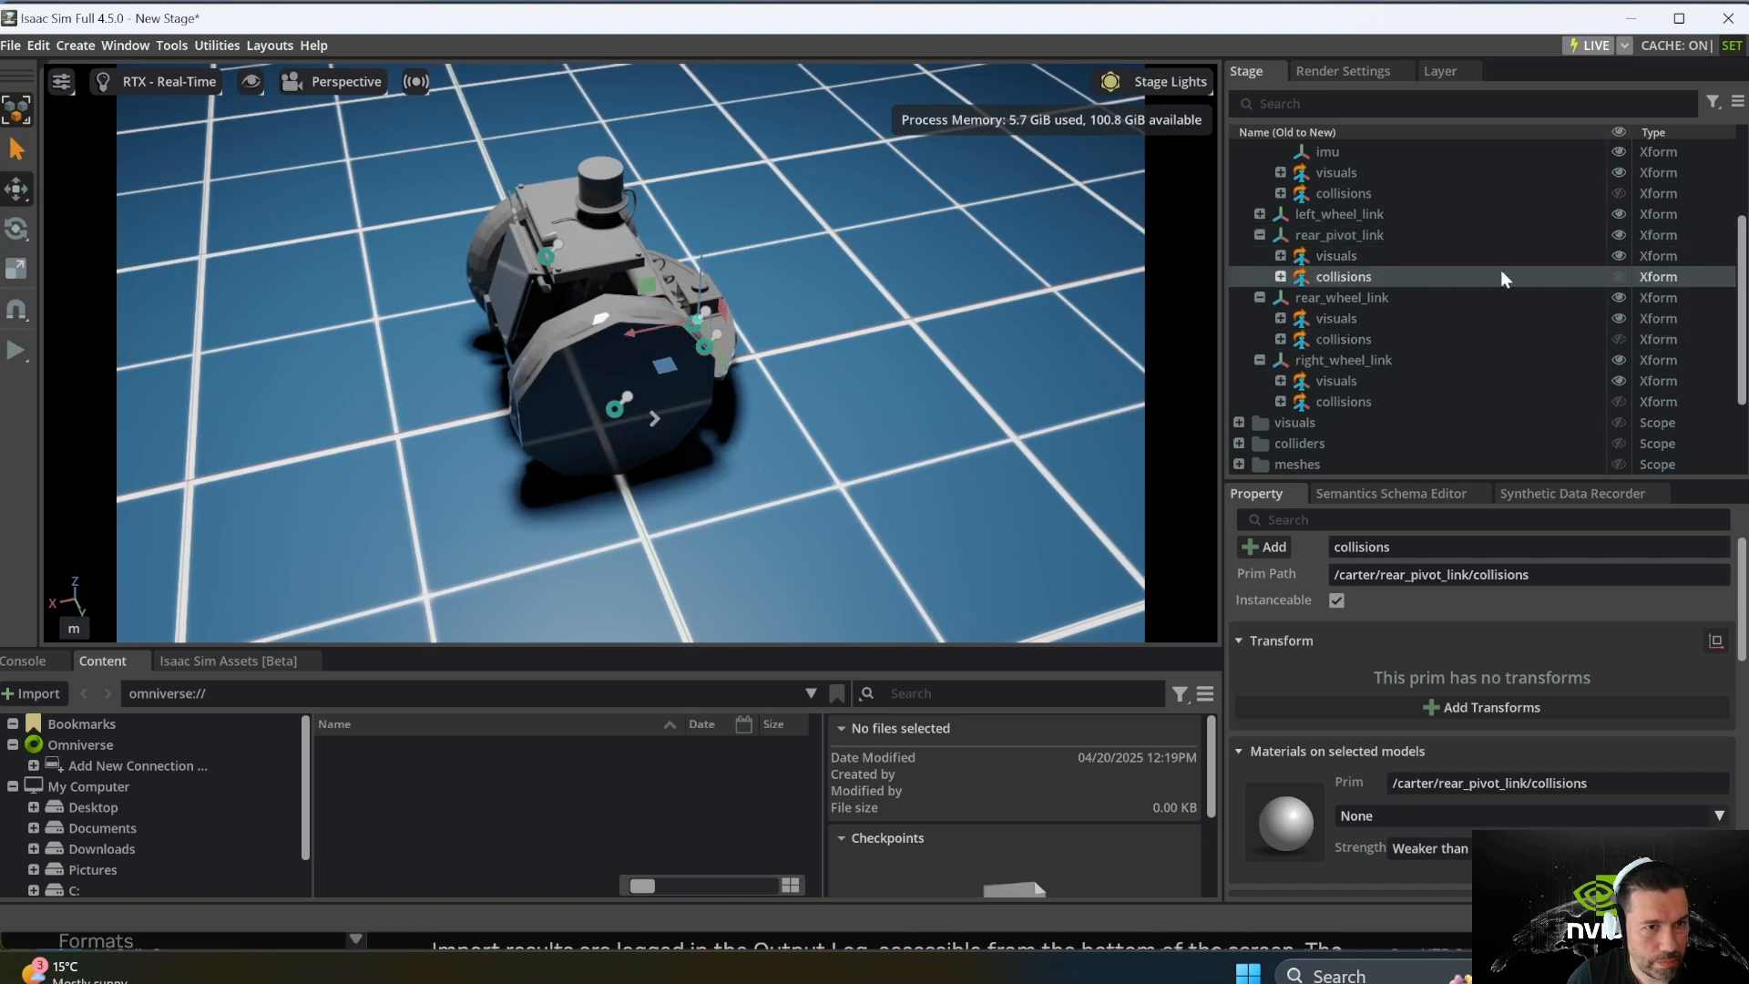
Step: Expand left_wheel_link and hide its collisions prim
click(1257, 214)
click(1334, 255)
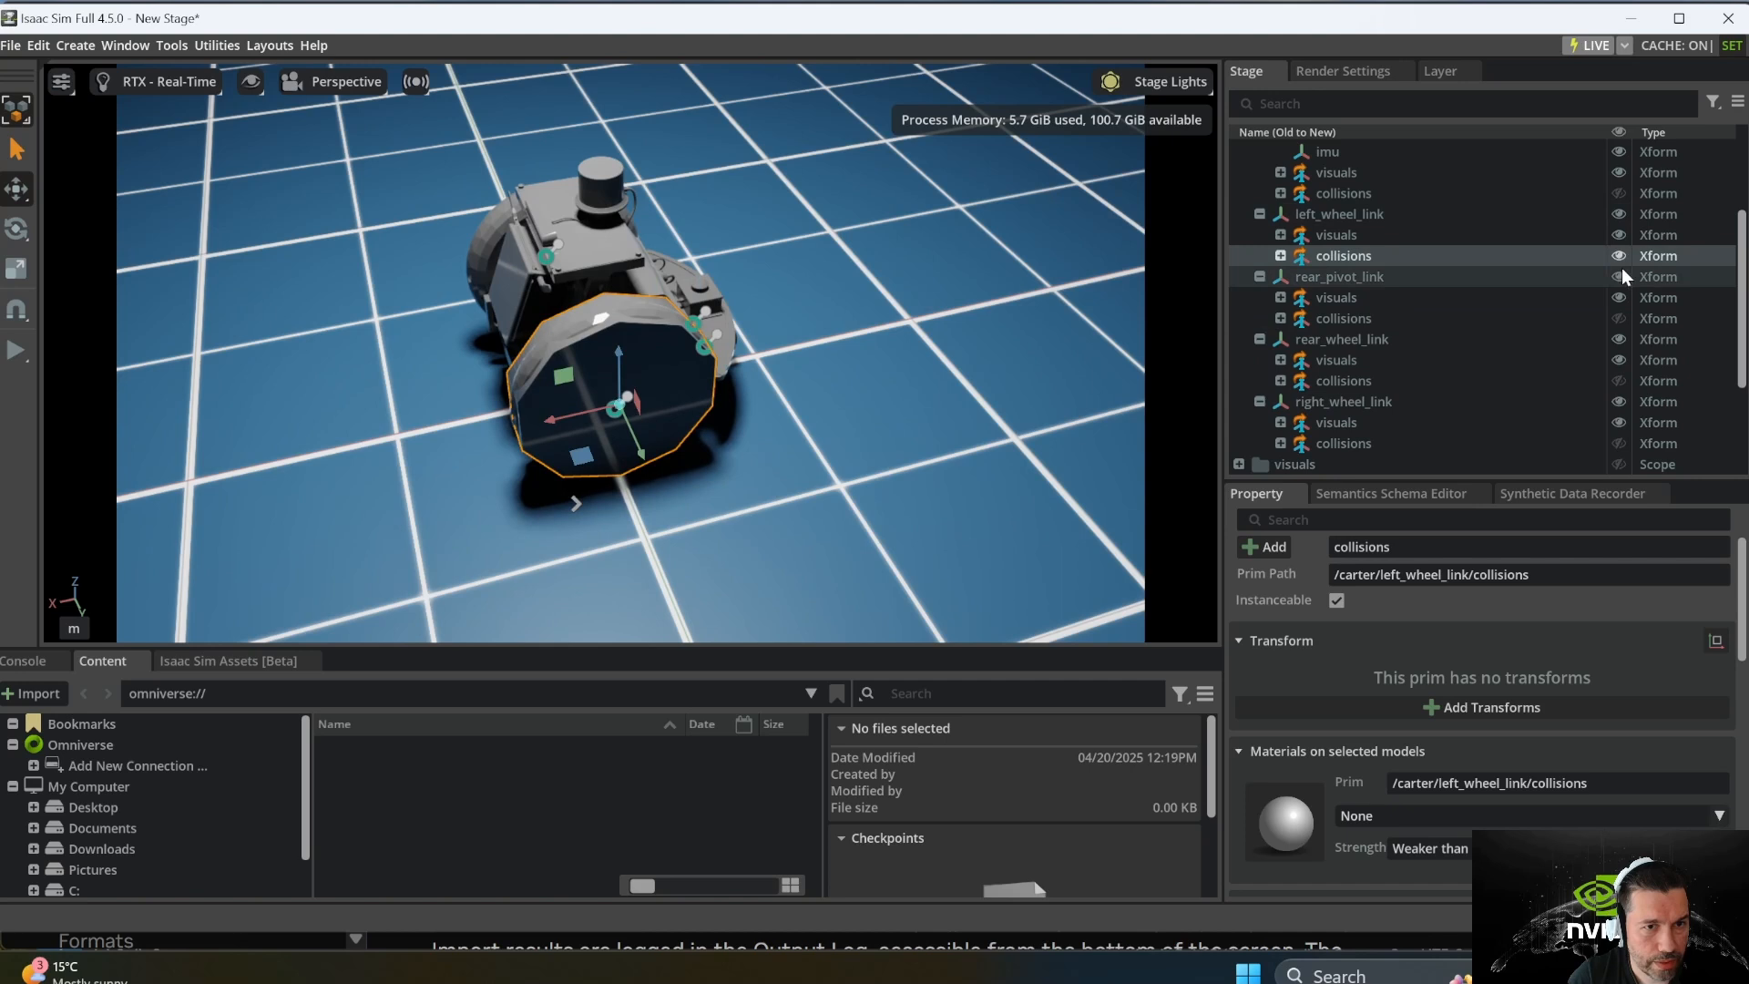
click(1619, 255)
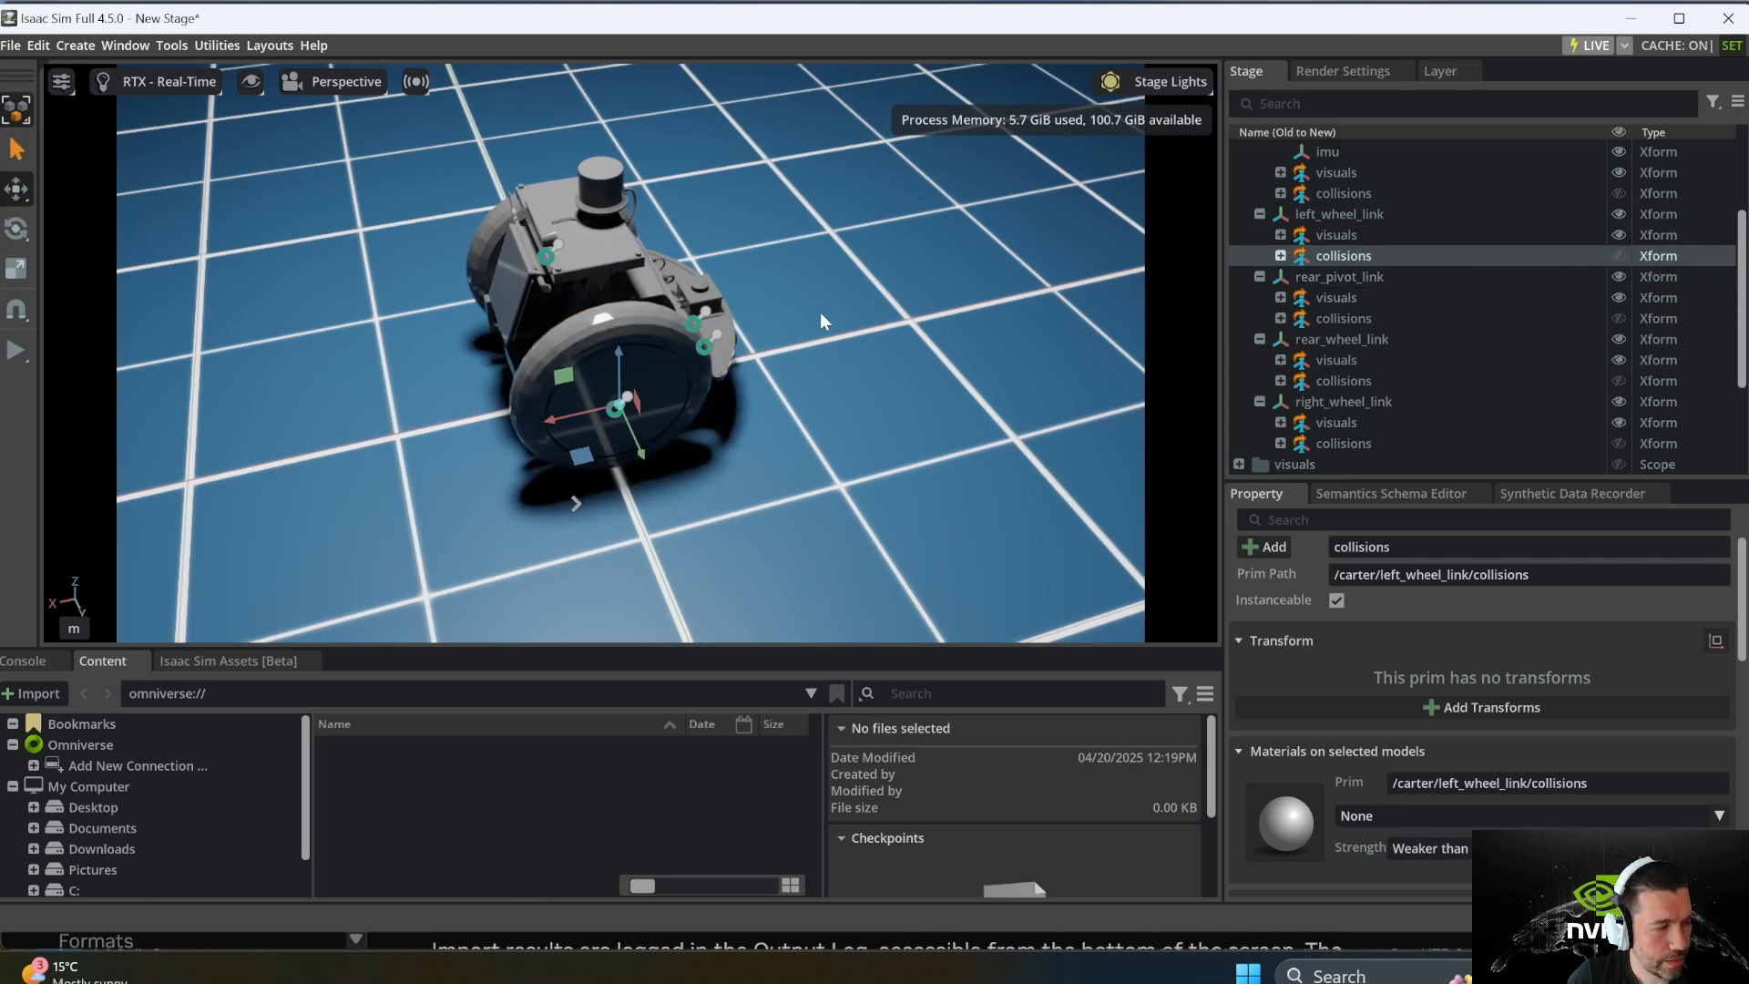
Step: Show the left_wheel_link collisions again and examine the collision shapes of the left, right and rear wheels from the side
click(1619, 256)
alt+drag(774, 410, 669, 308)
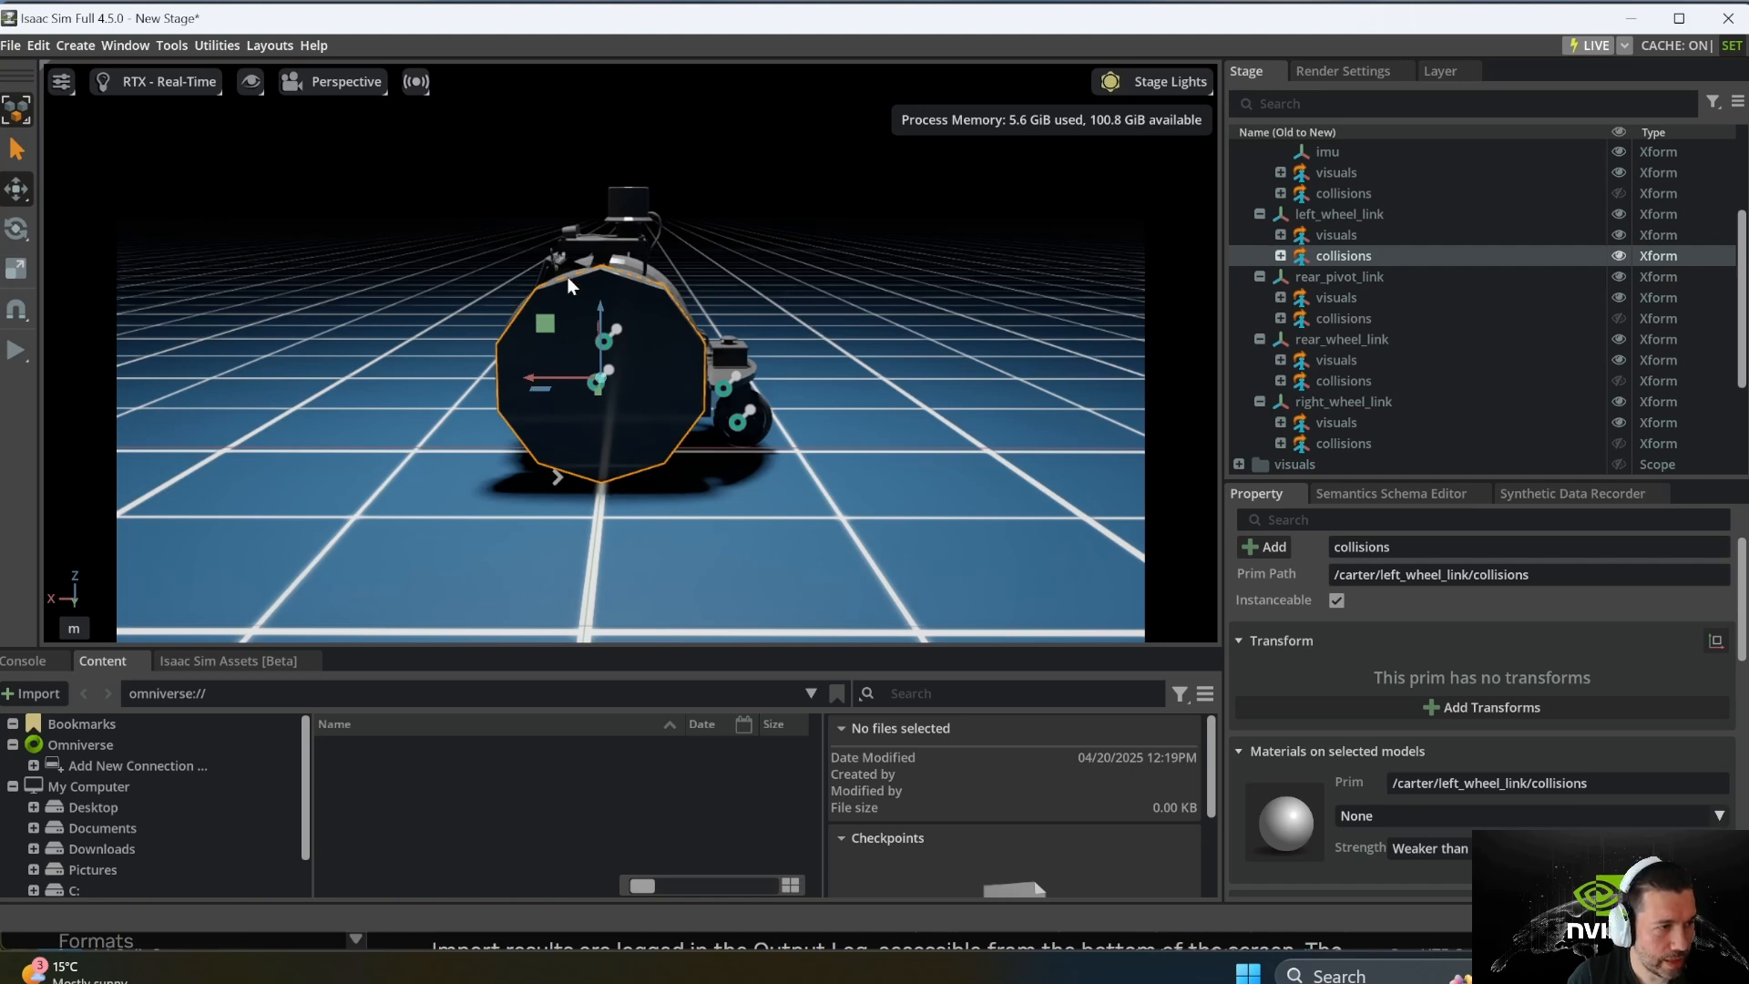
click(836, 315)
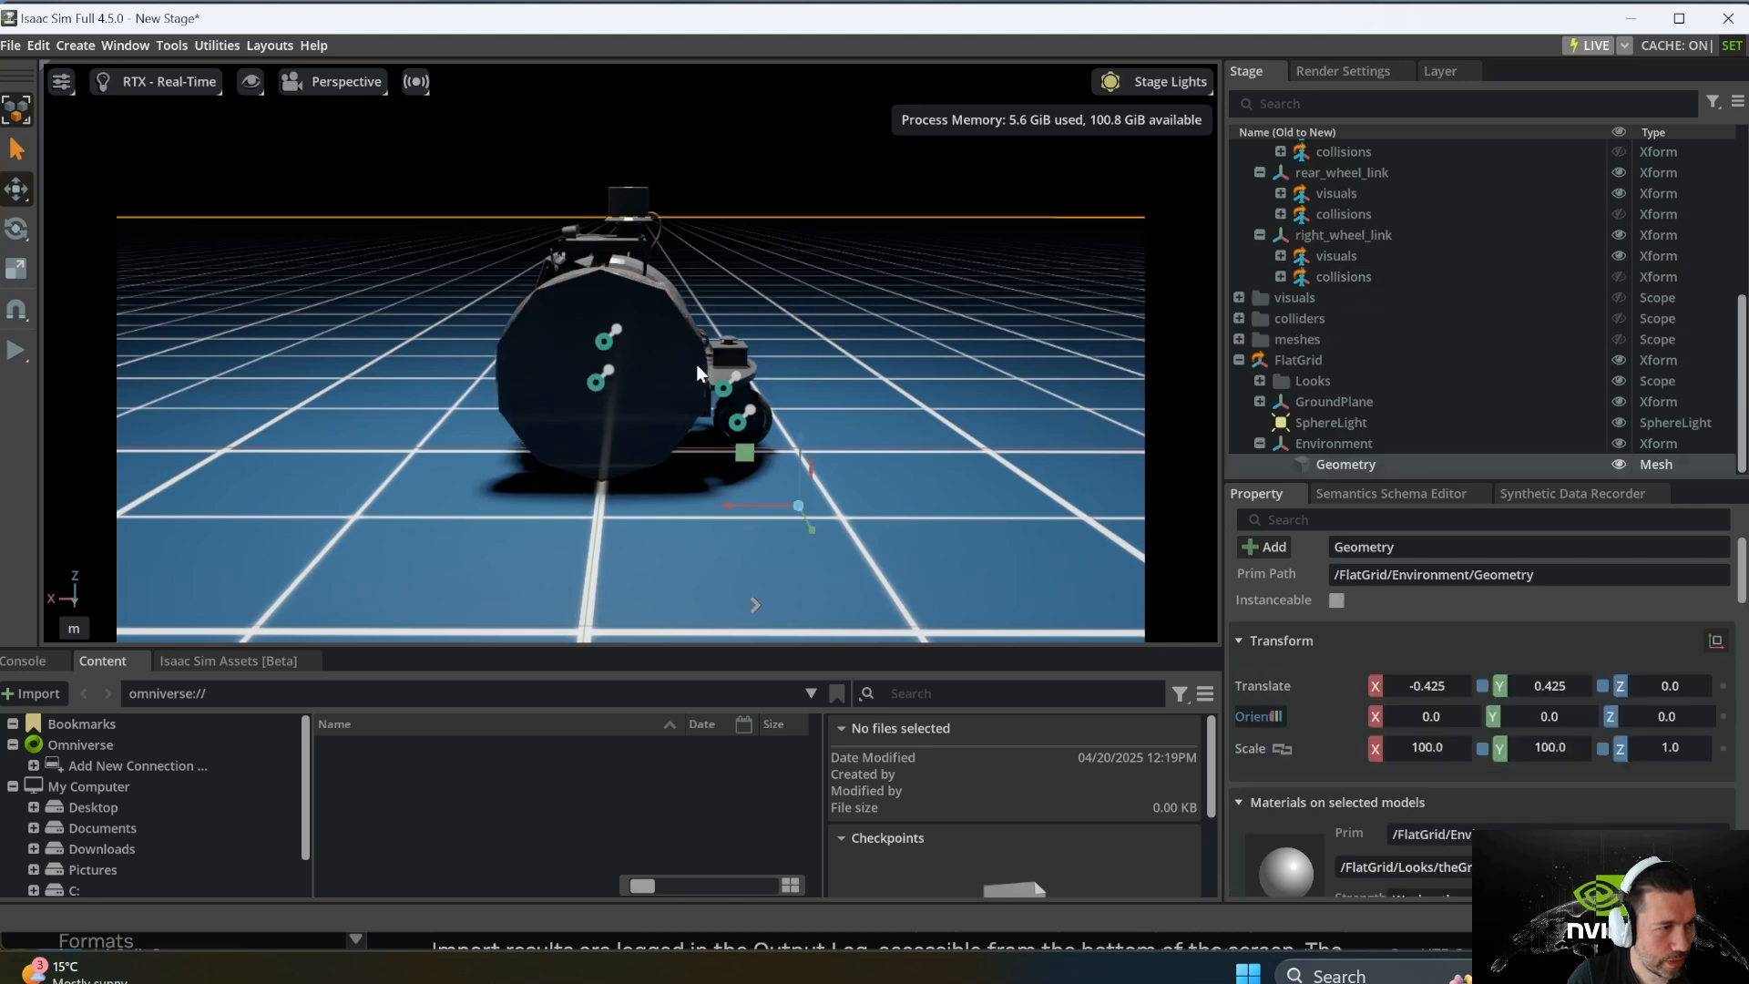
click(1350, 275)
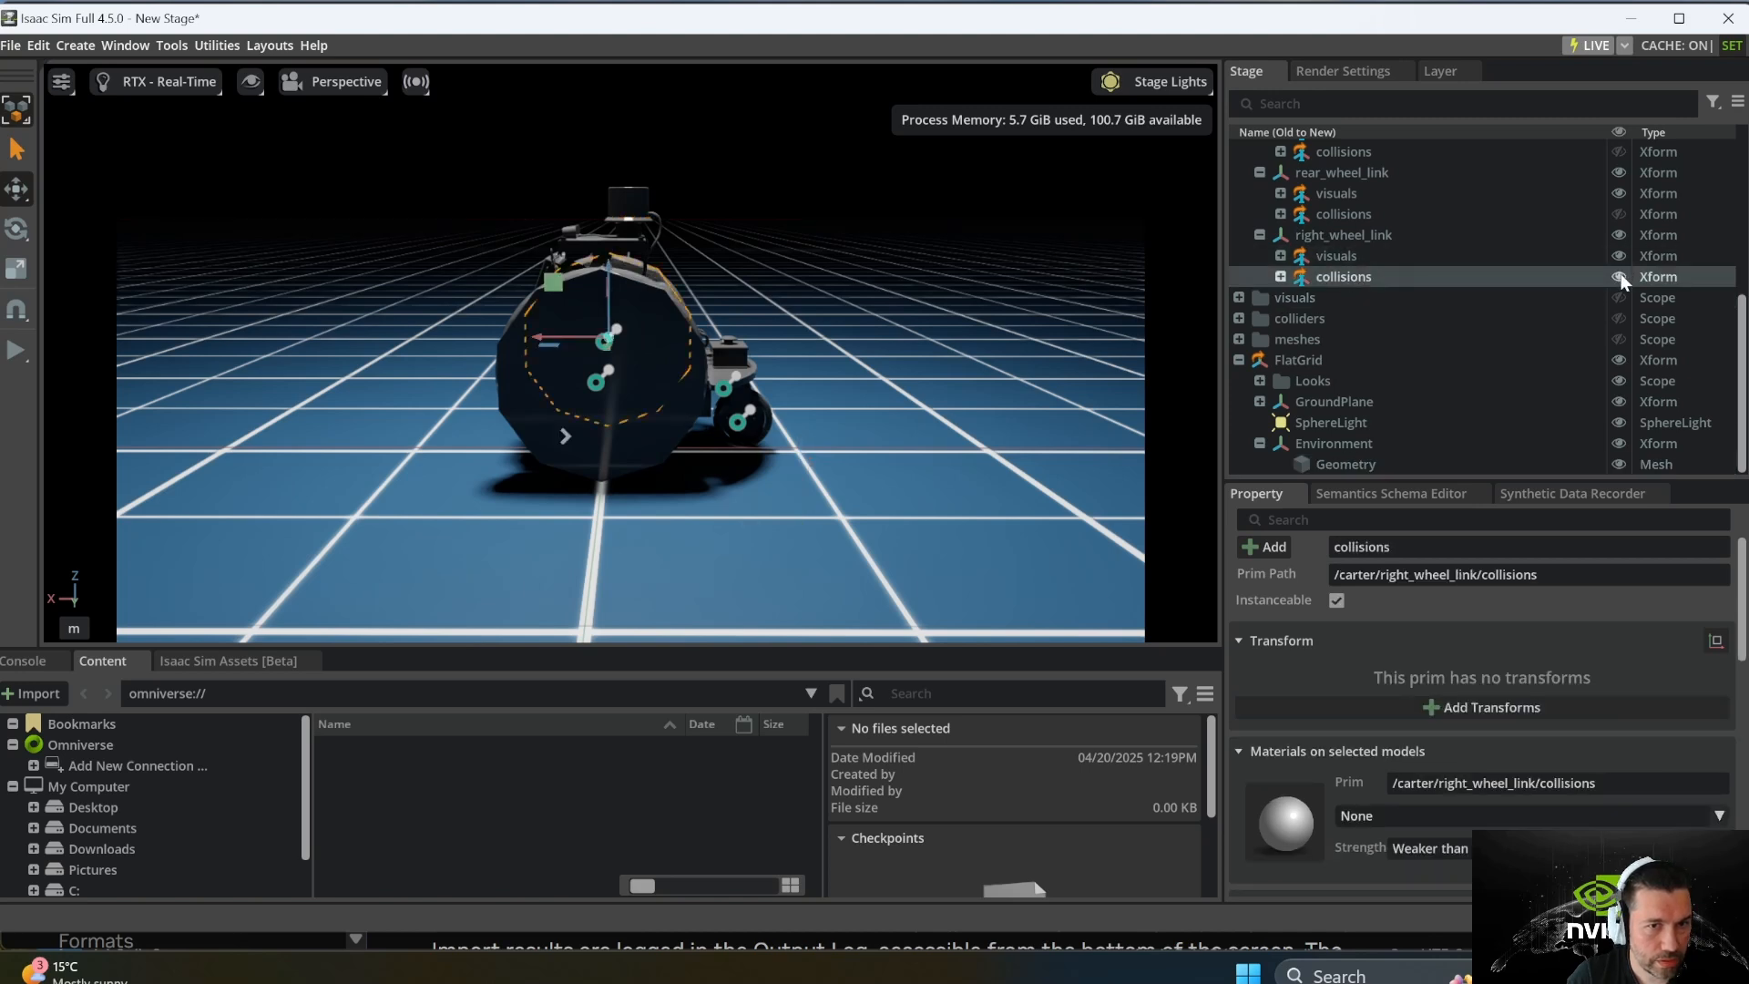
click(1350, 217)
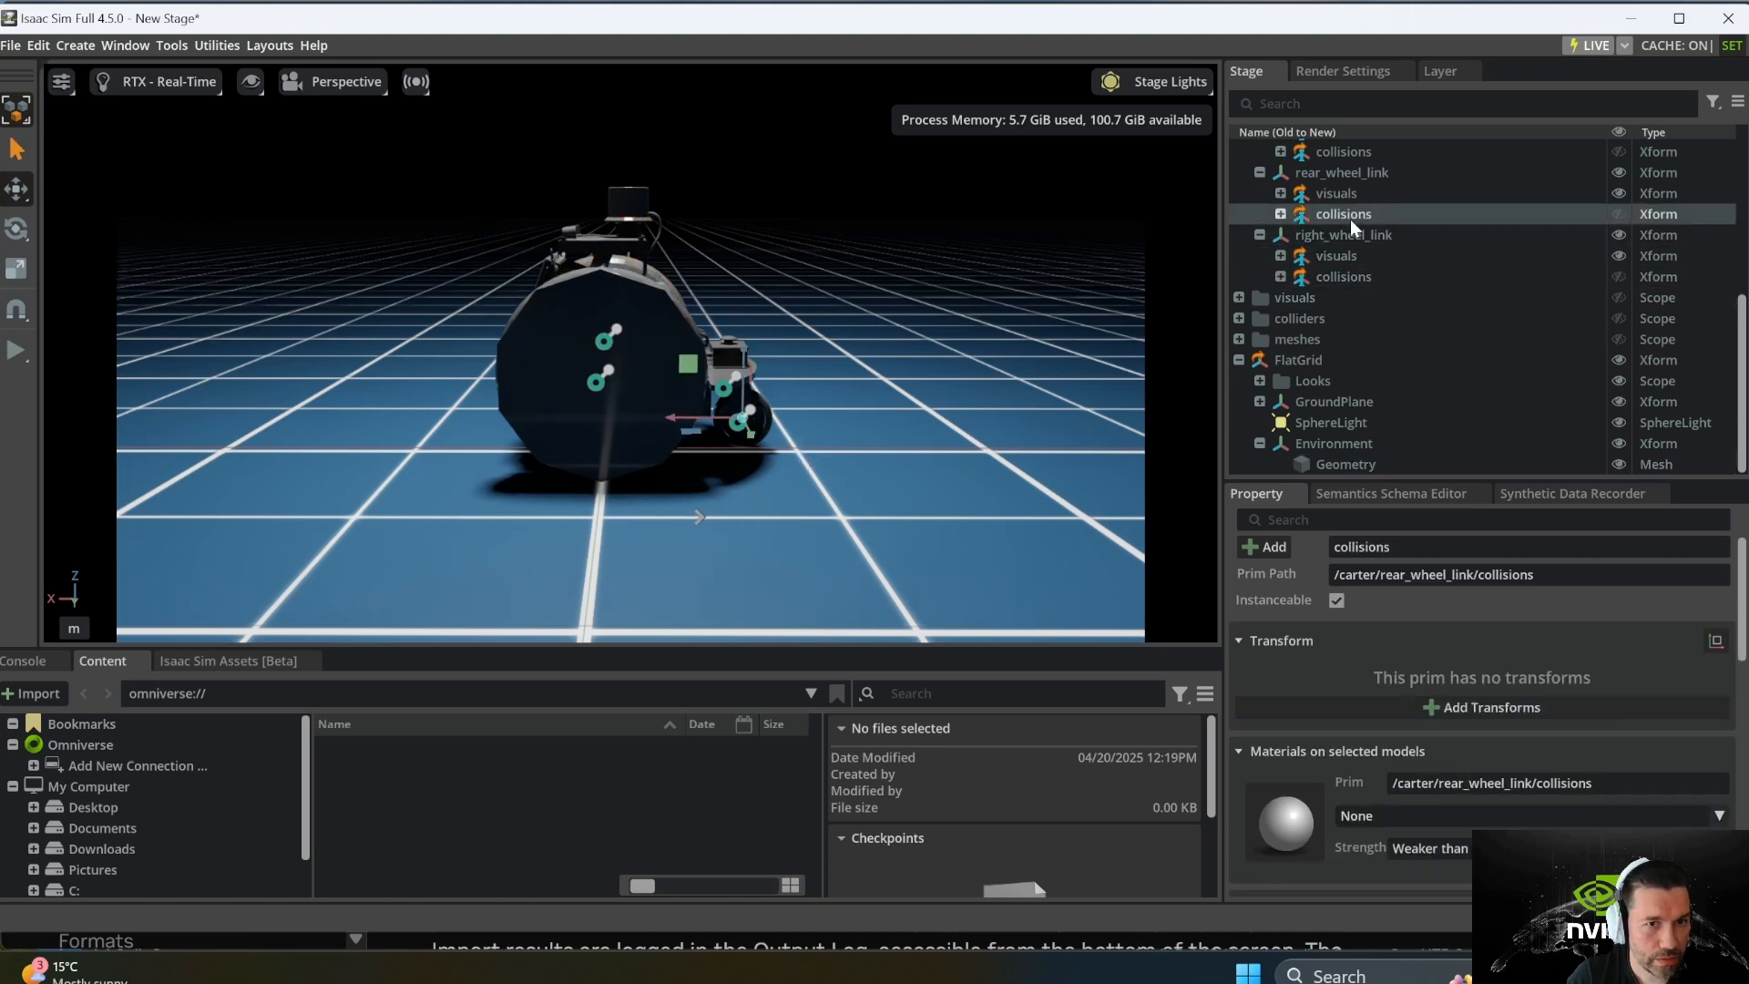
Step: Locate the cylinder inside the left_wheel_link collisions and hide that collisions prim again
click(604, 284)
alt+drag(887, 284, 878, 375)
scroll(1284, 286, up, 3)
click(1466, 255)
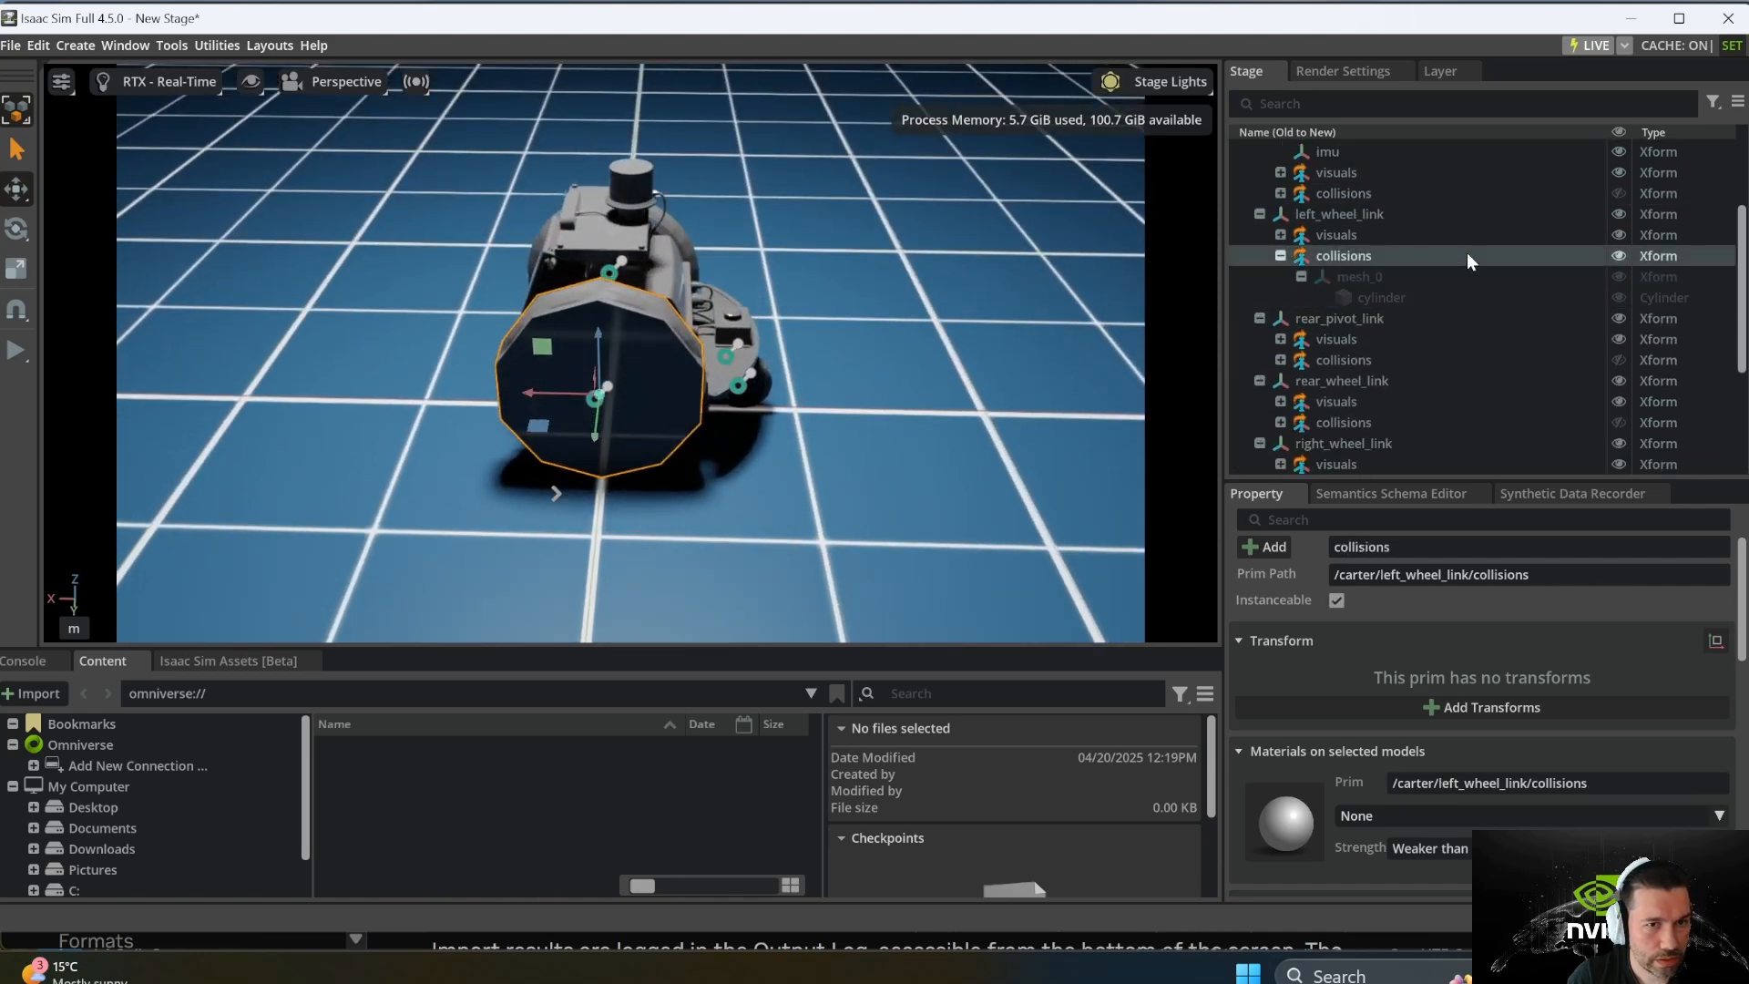
click(1617, 257)
alt+drag(911, 321, 856, 329)
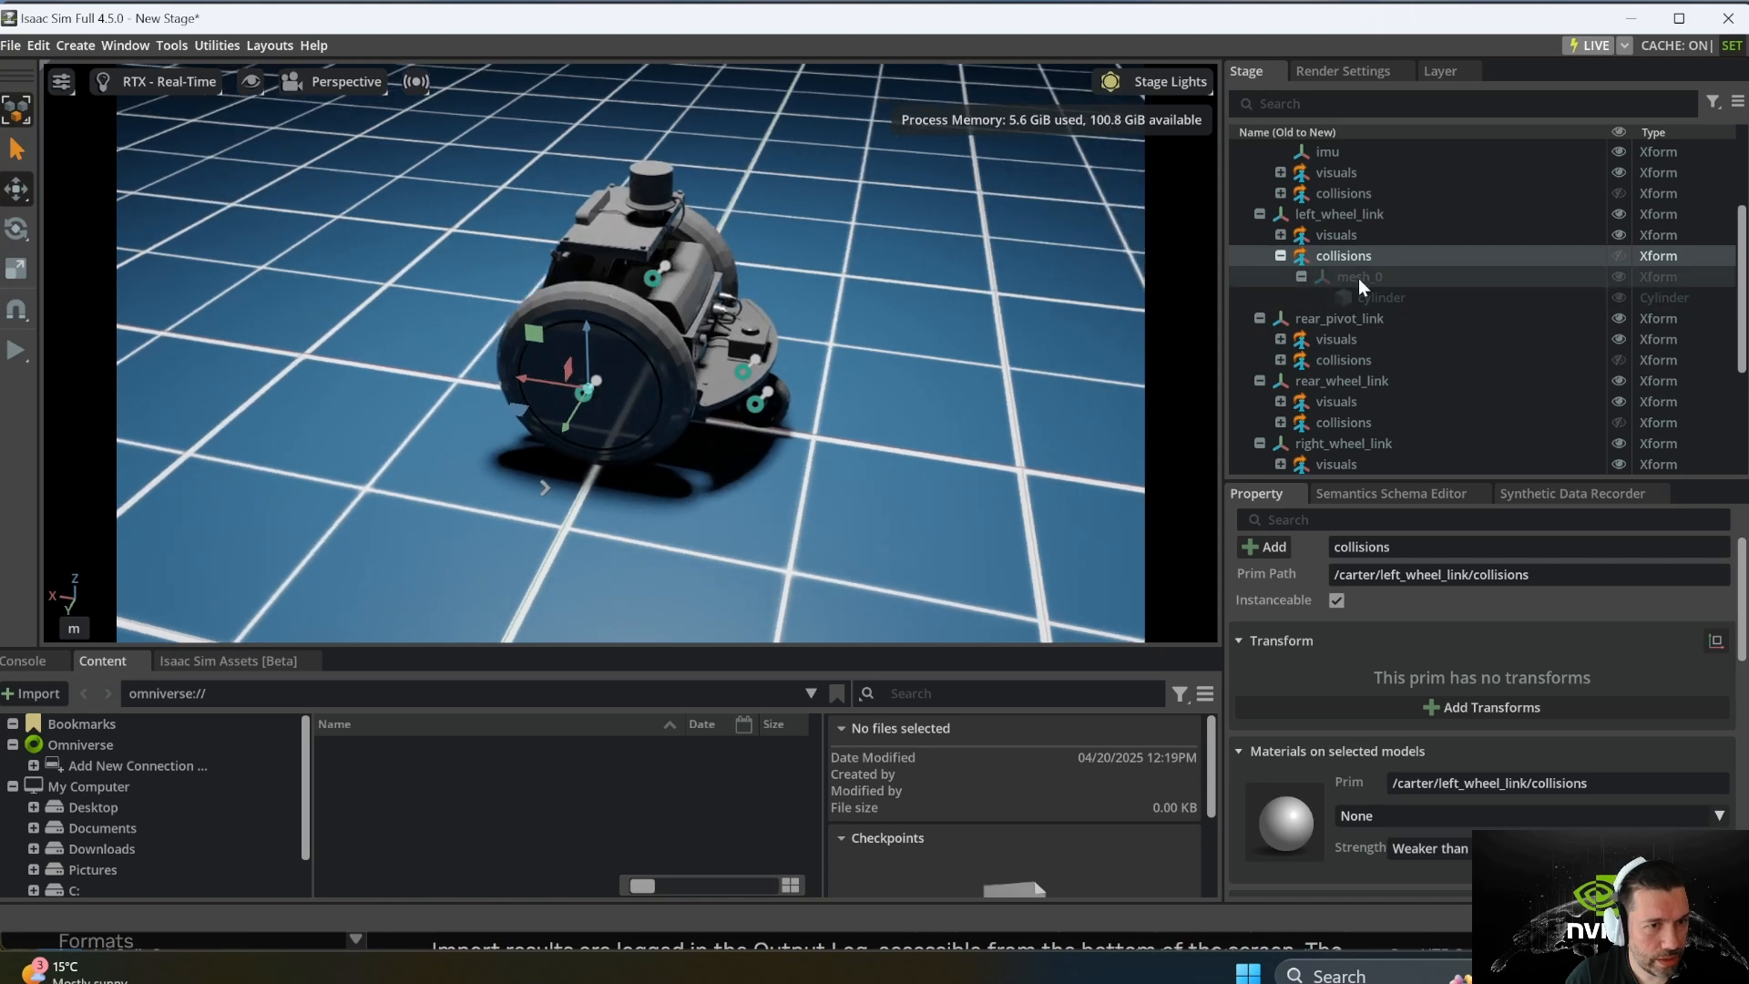
Step: Collapse chassis_link, left_wheel_link, rear_pivot_link, rear_wheel_link and right_wheel_link in the stage tree
scroll(1358, 280, up, 4)
click(1260, 274)
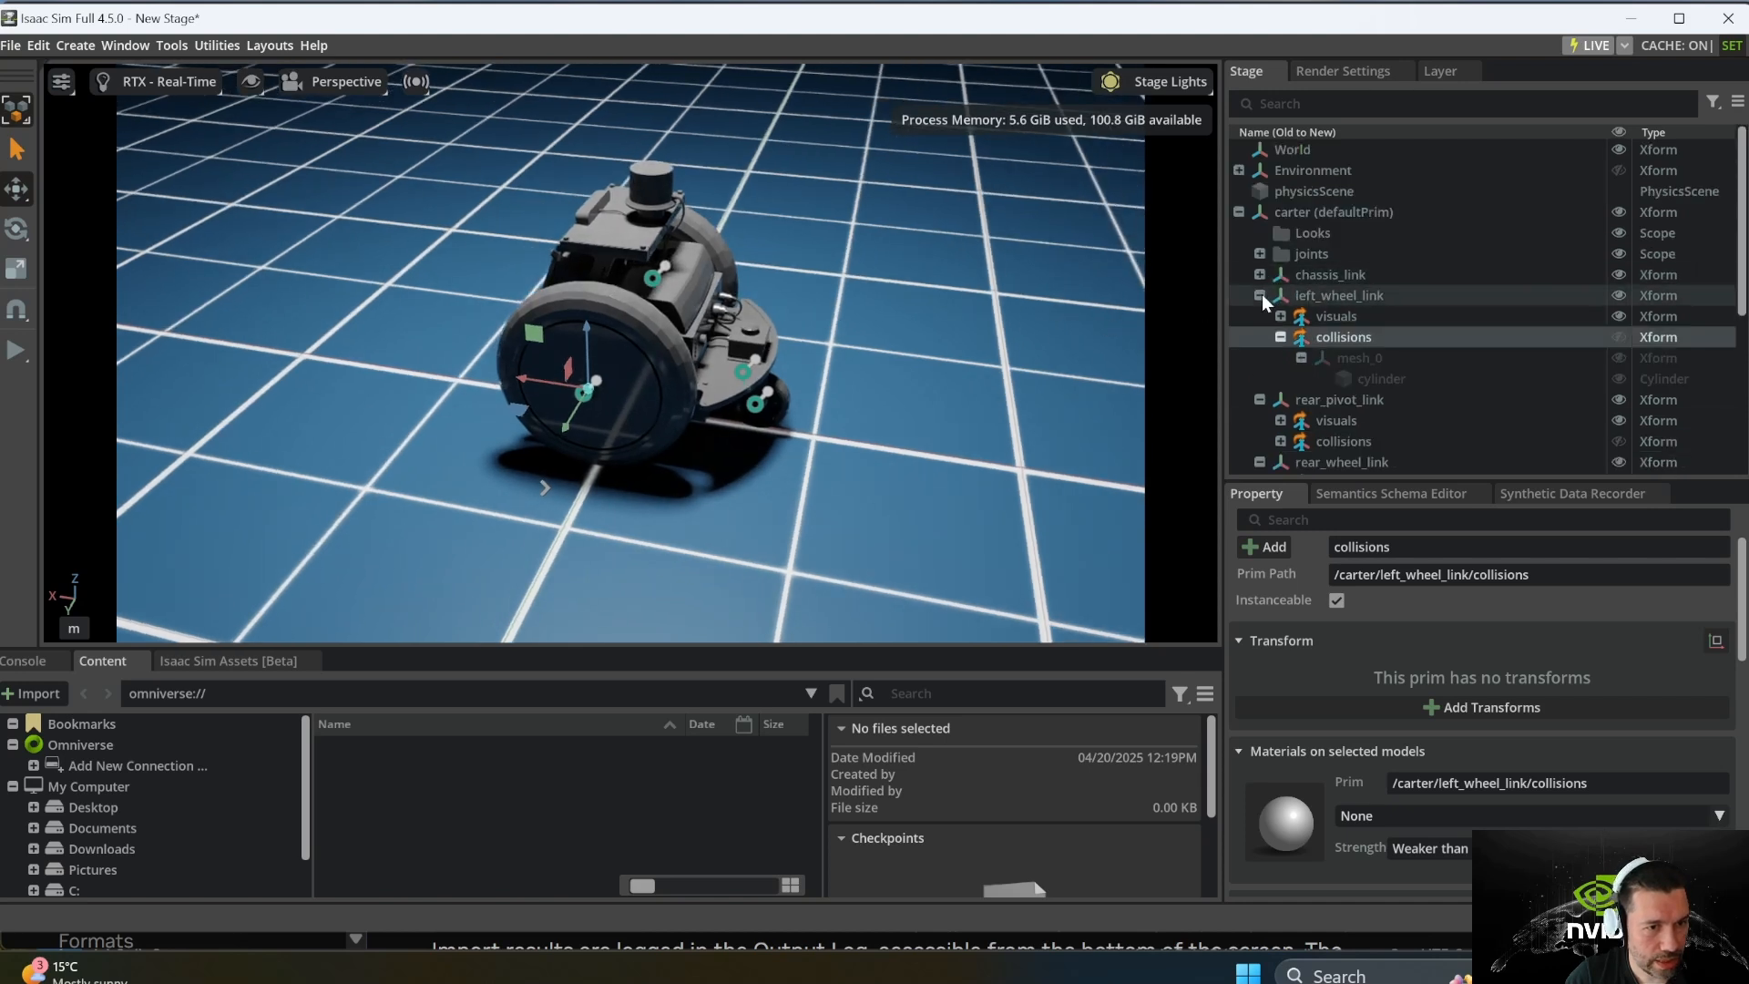
click(1260, 296)
click(1259, 317)
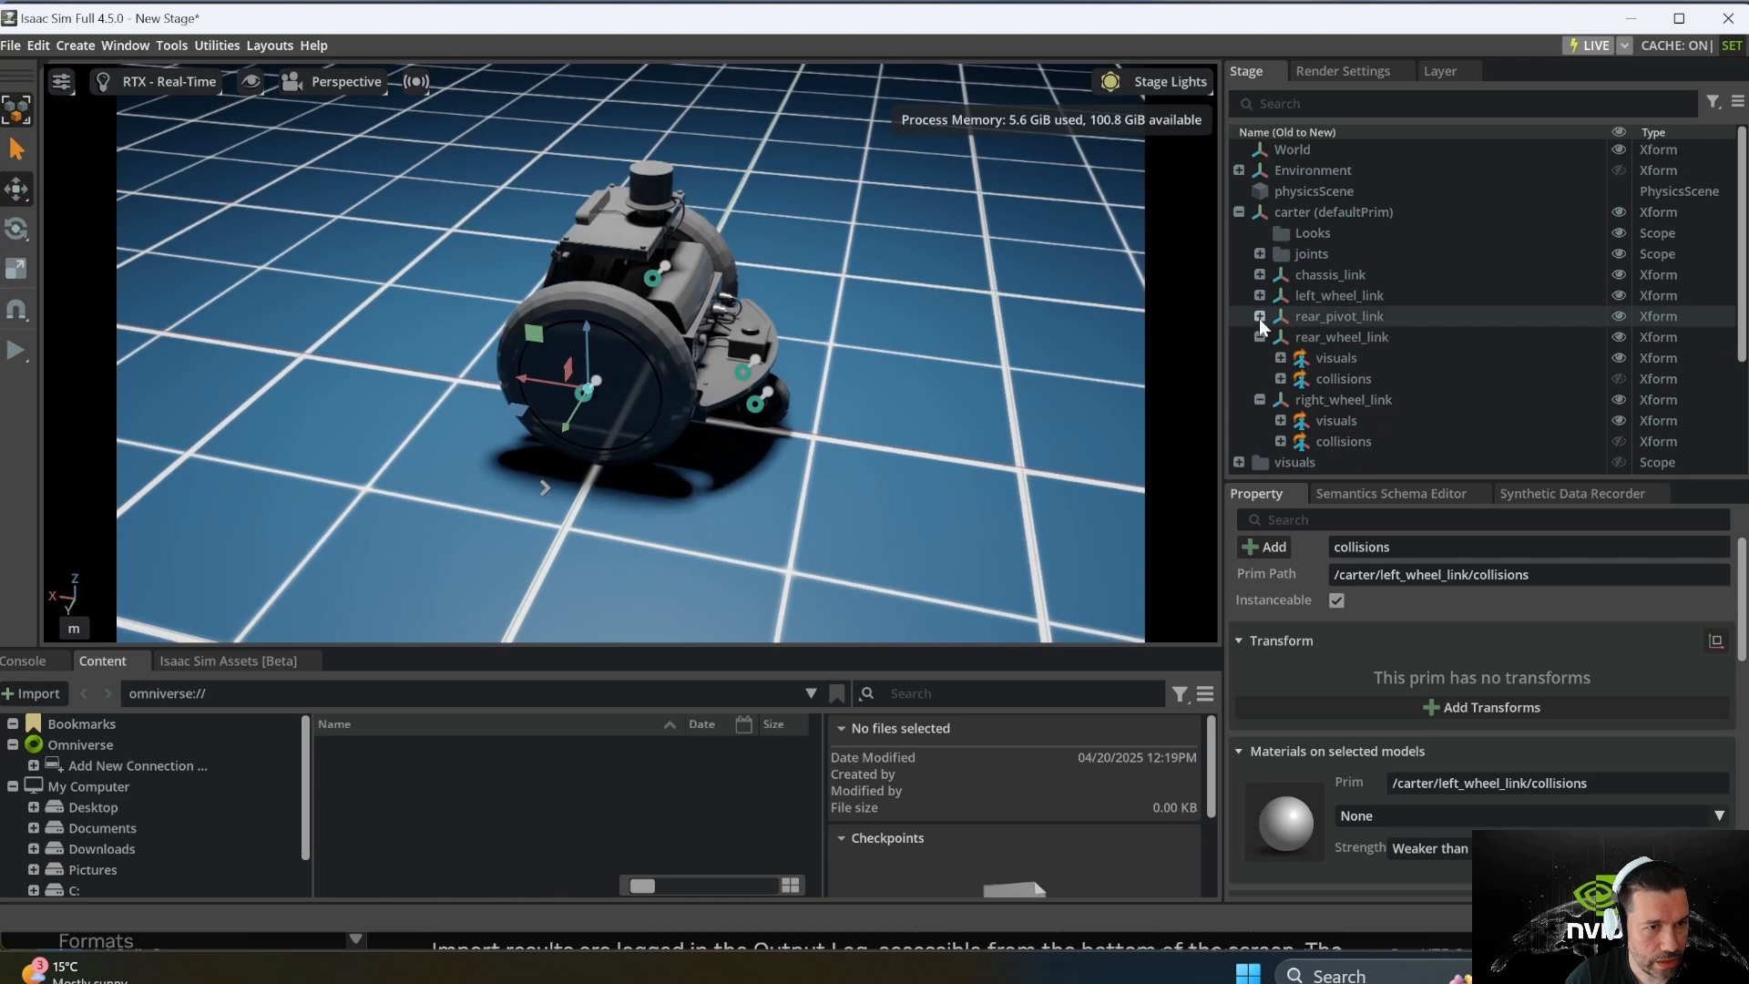
click(1260, 337)
click(1260, 358)
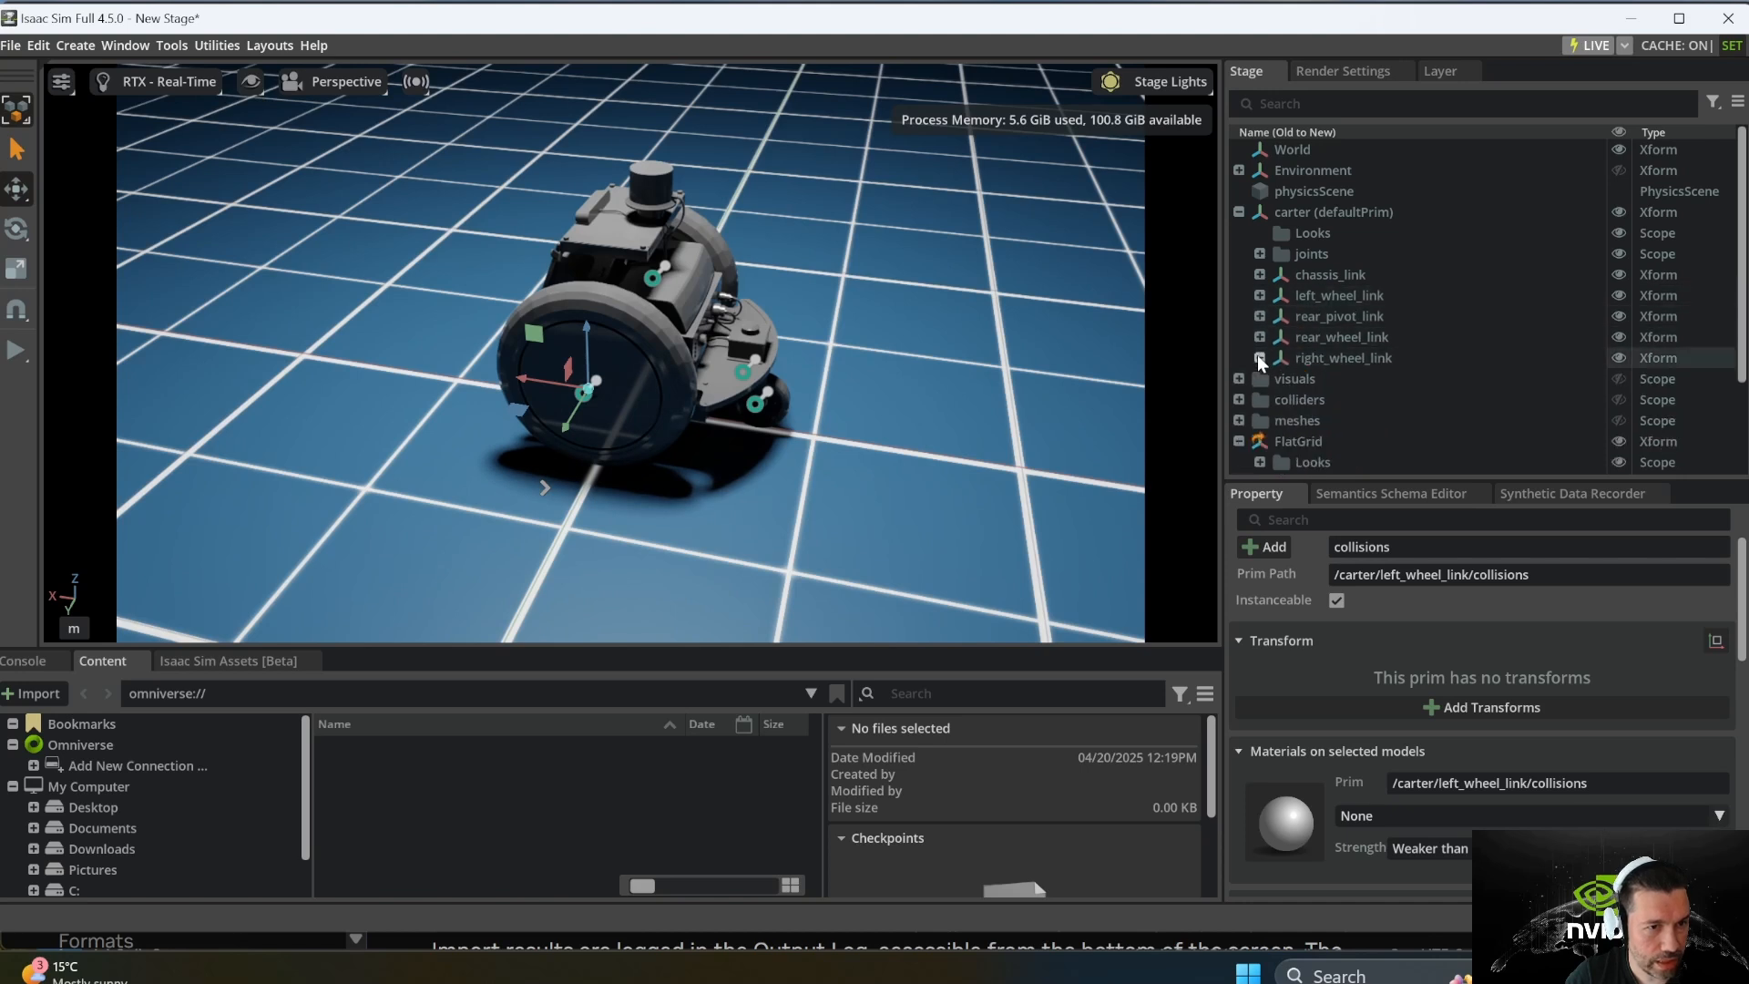
Step: Remove the Articulation Root from chassis_link and confirm the removal
click(1319, 277)
click(1259, 274)
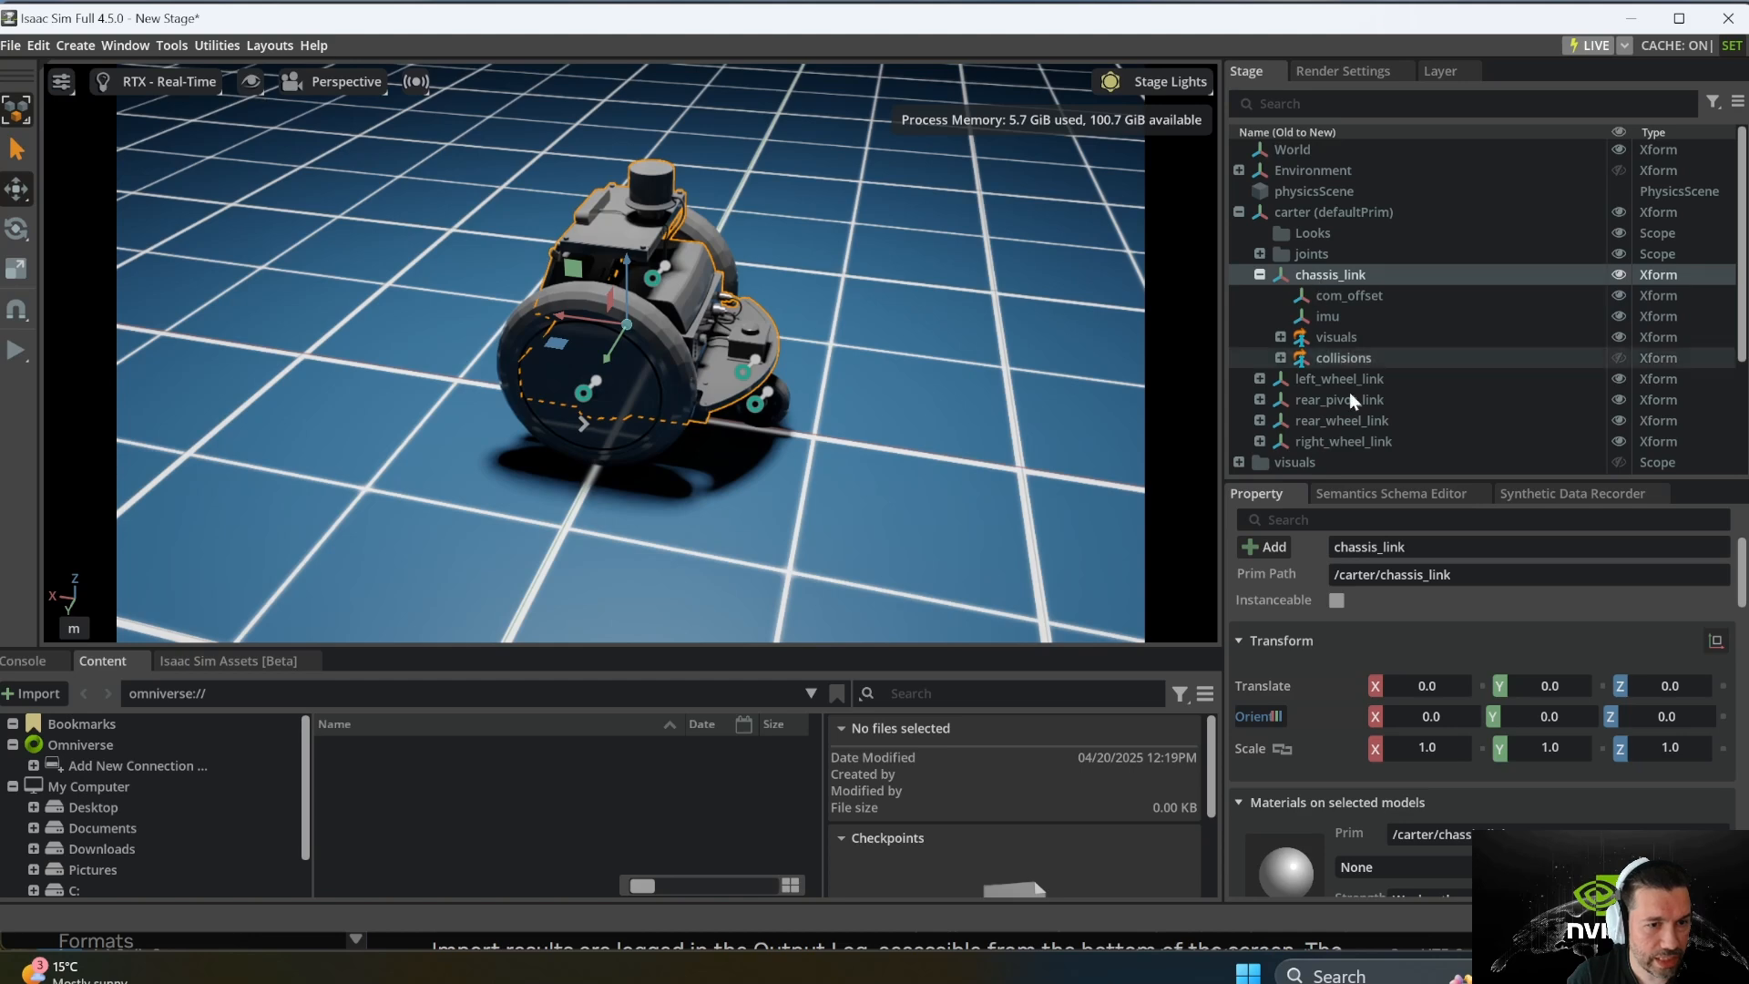
scroll(1446, 639, down, 3)
scroll(1448, 641, down, 15)
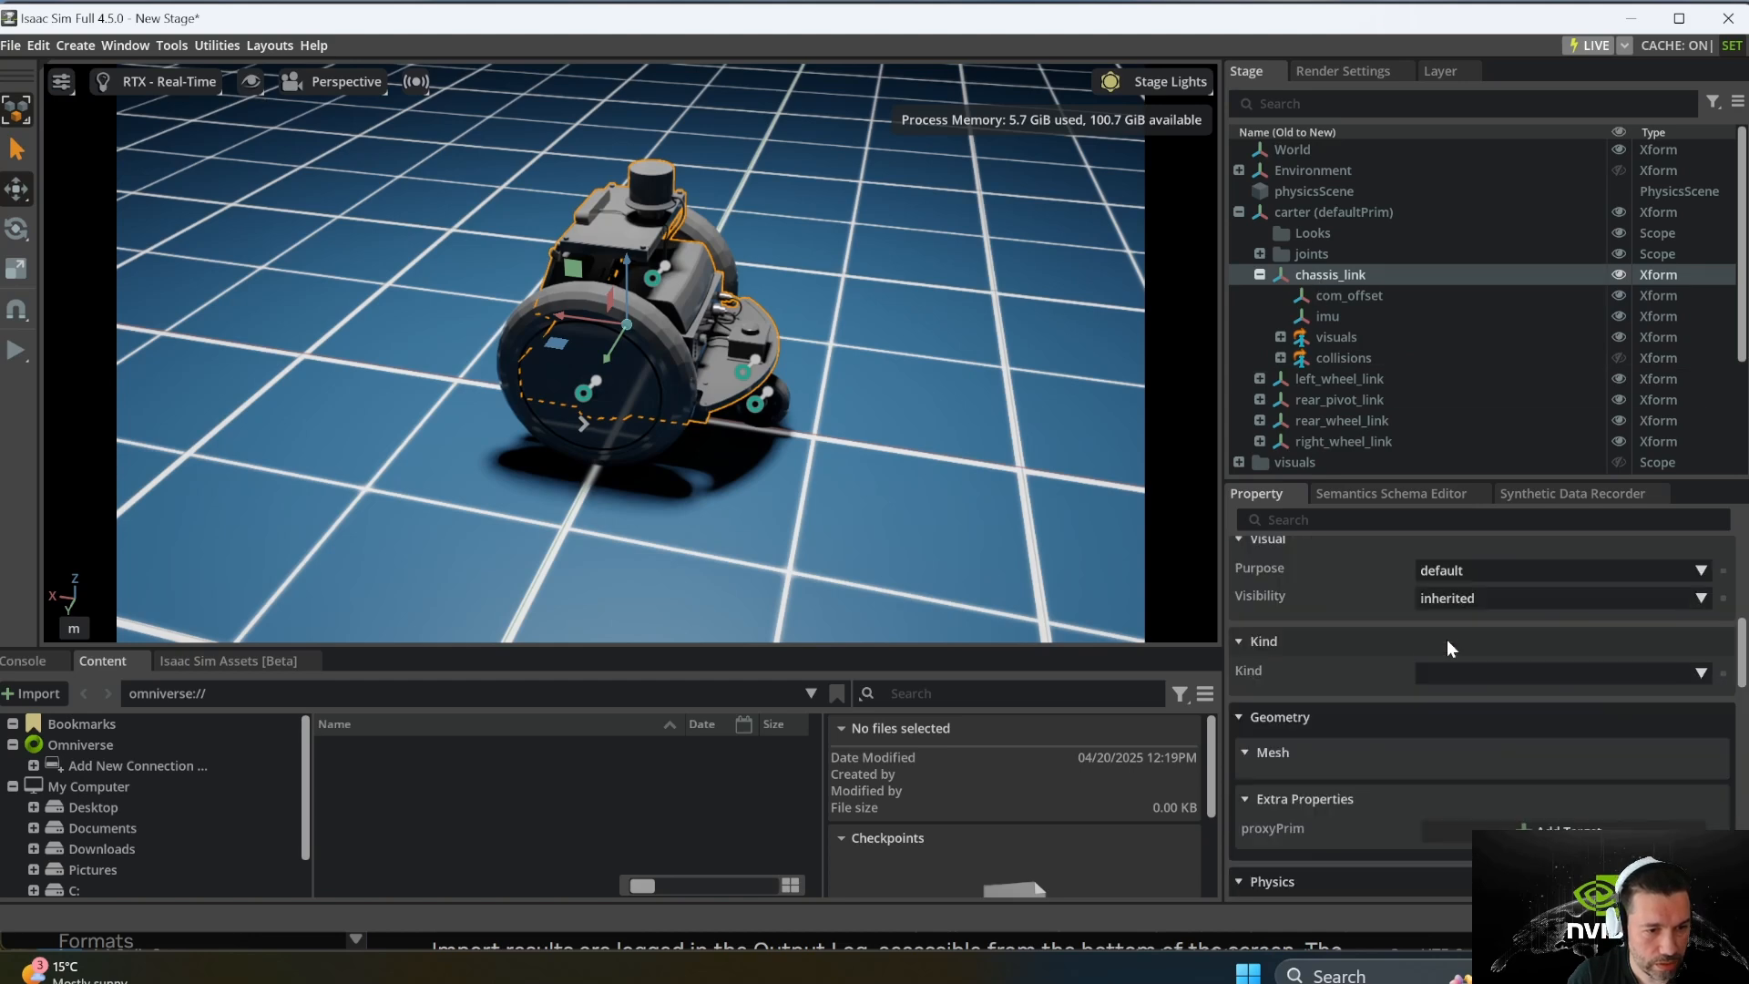
scroll(1449, 647, down, 2)
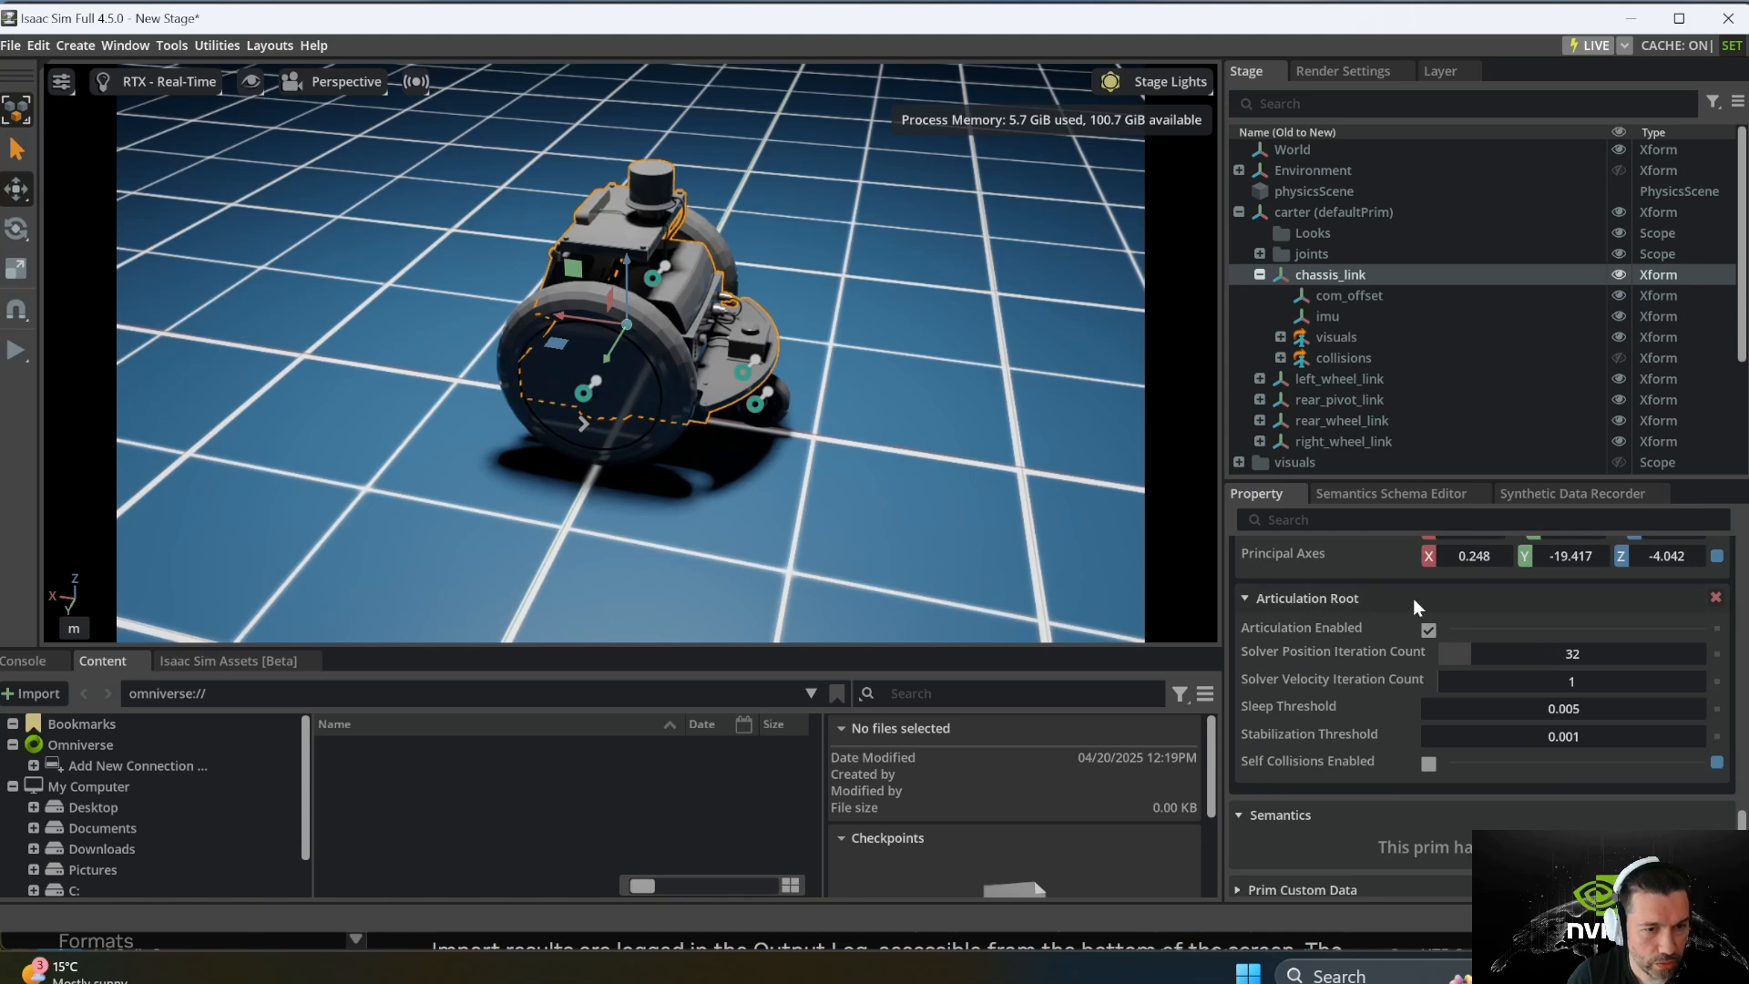
click(1716, 596)
click(836, 513)
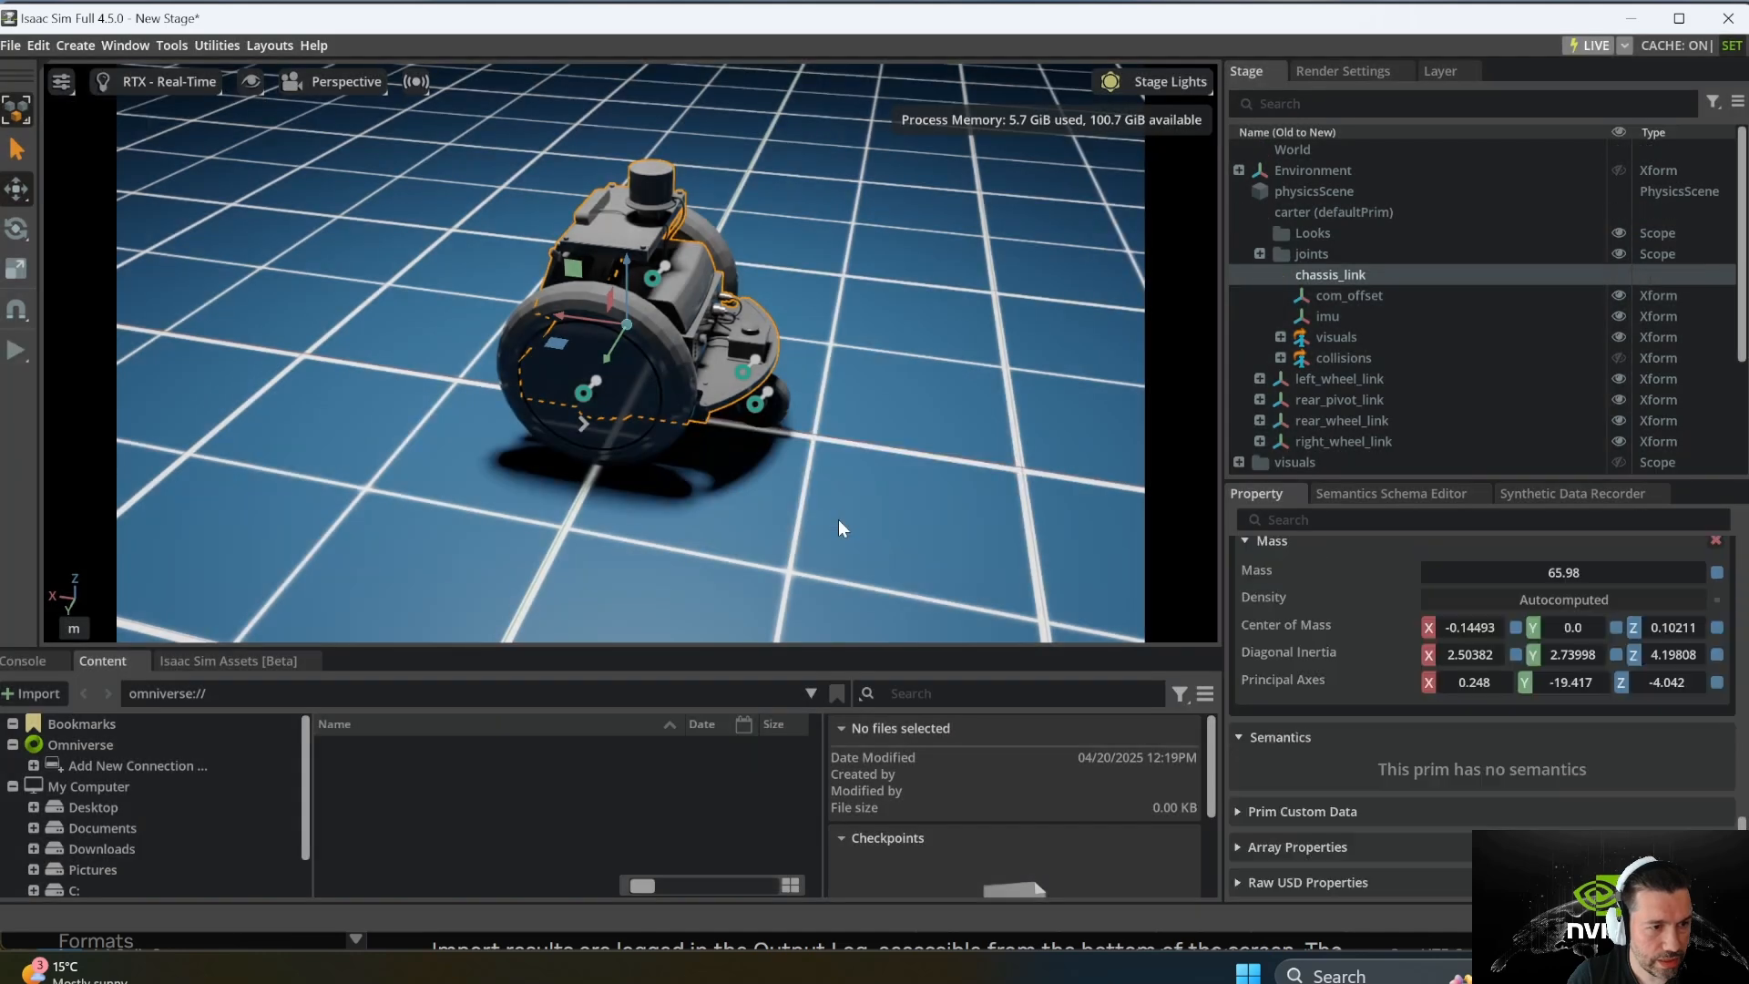
Step: Add a physics Articulation Root to the carter default prim and deselect the robot
click(1298, 212)
right_click(1298, 211)
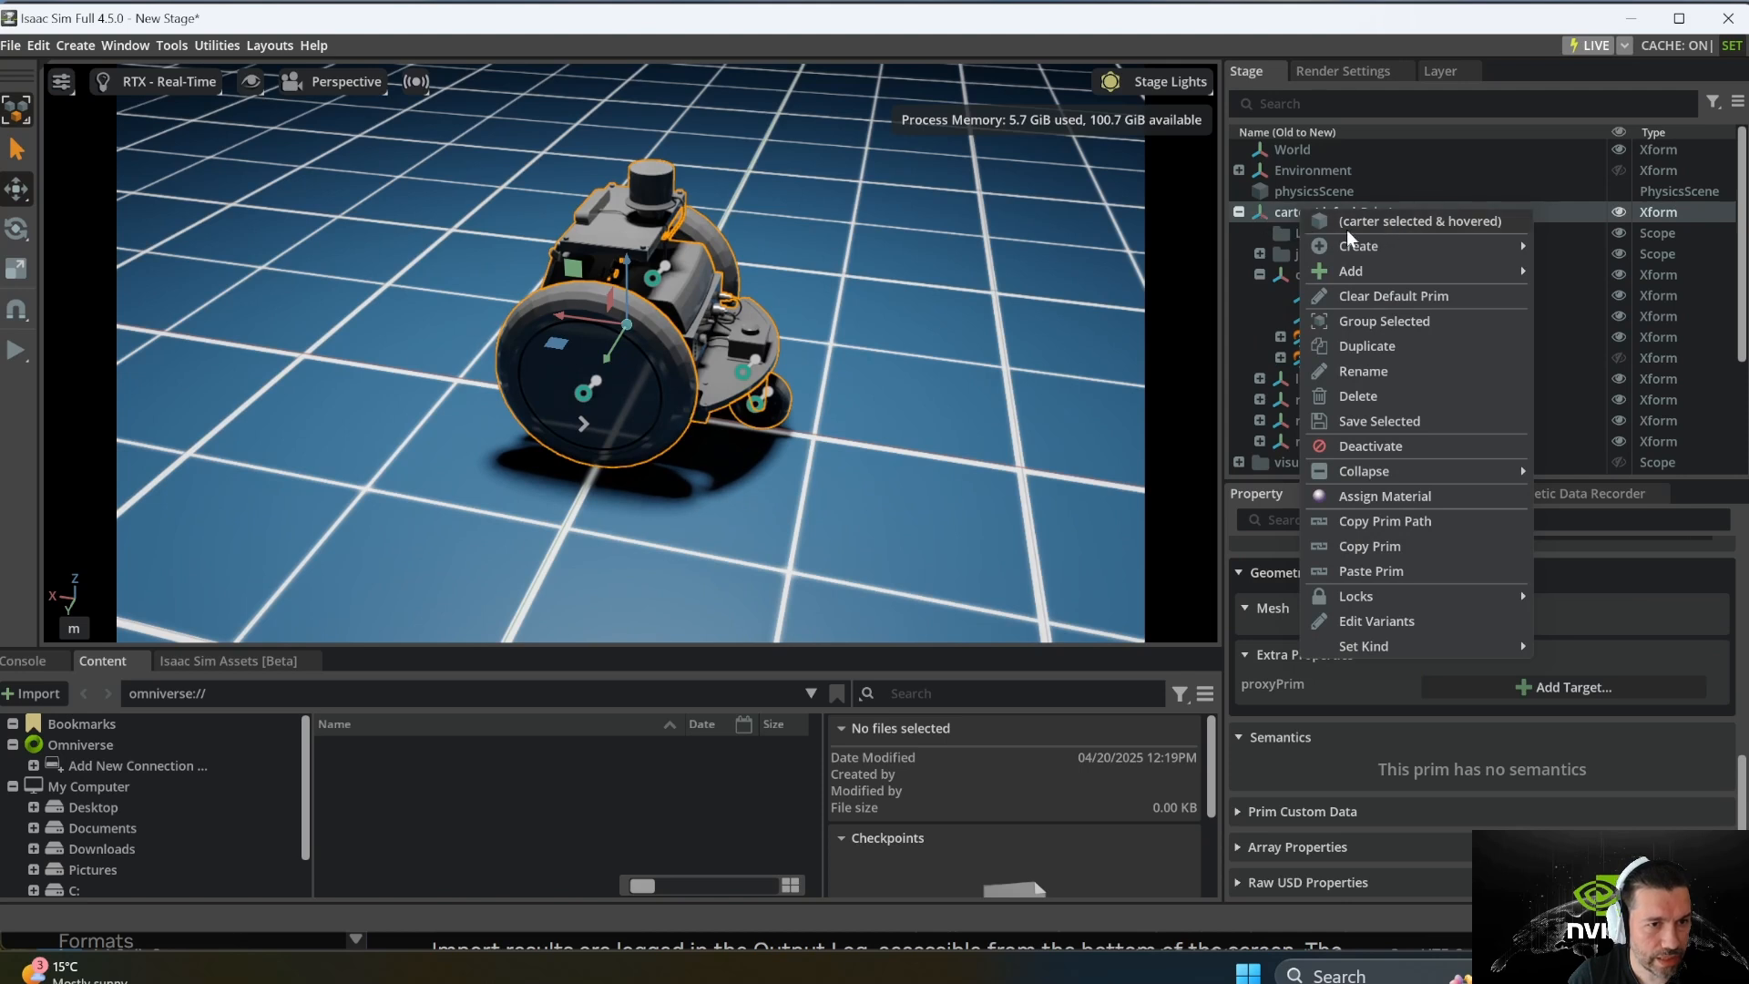
mouse_move(1366, 274)
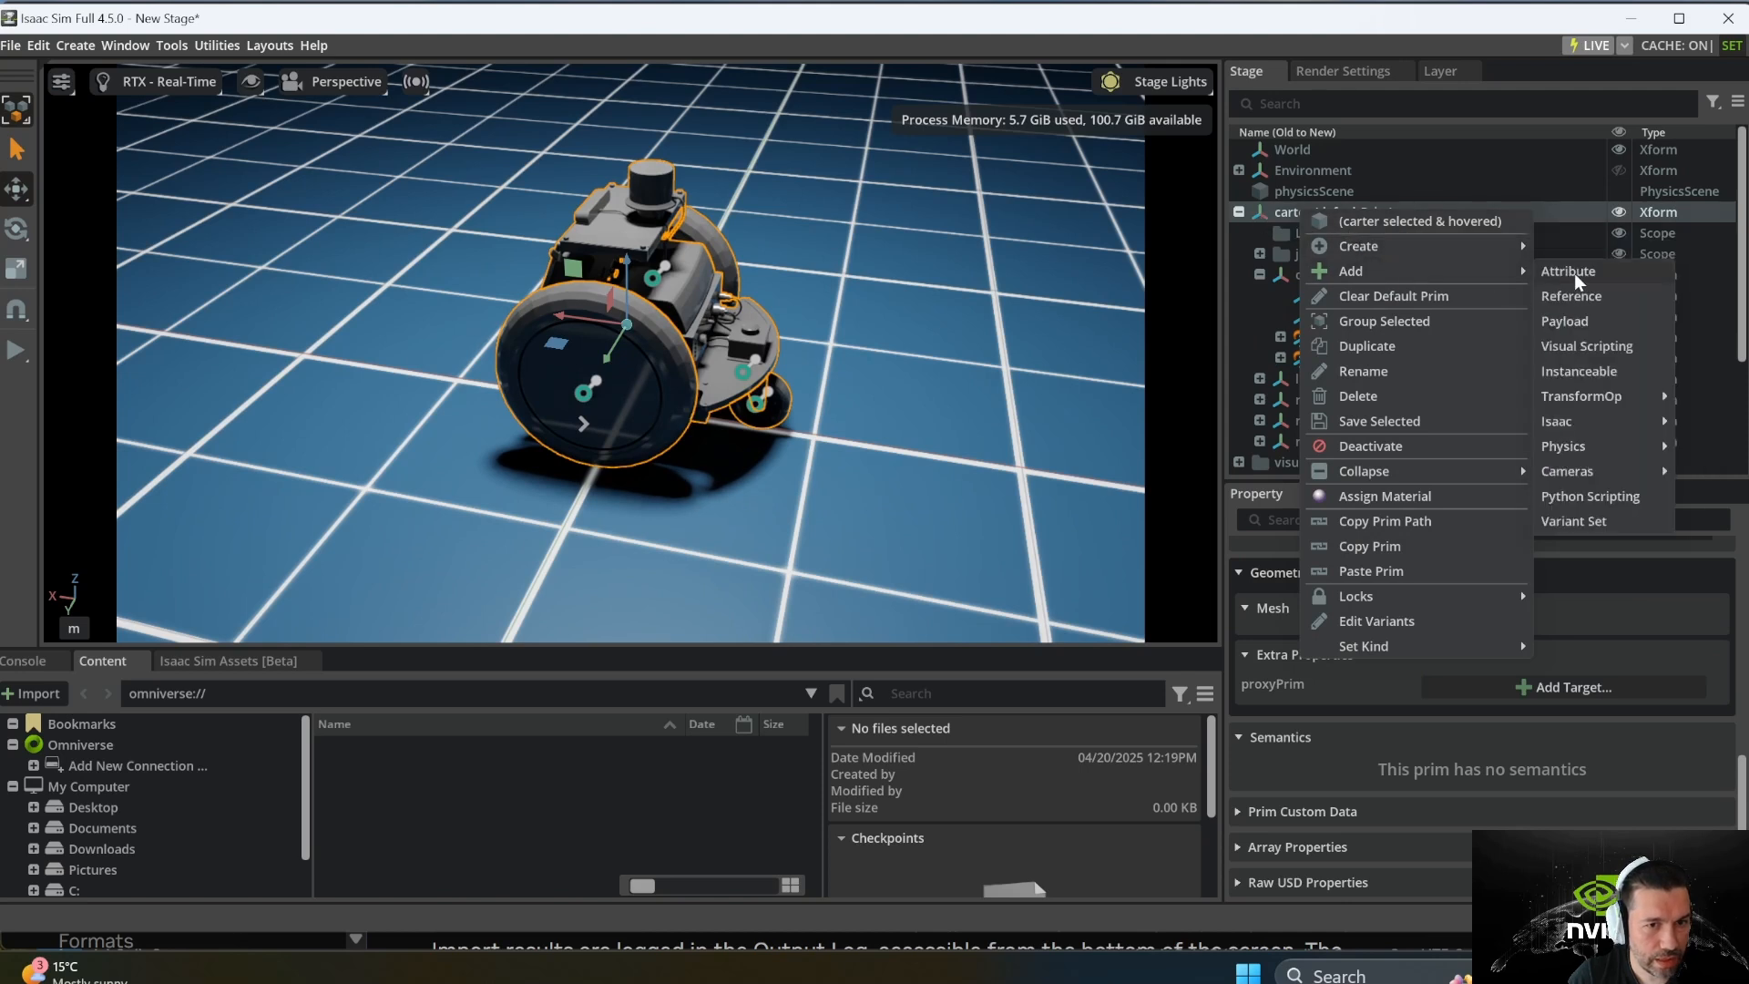
mouse_move(1563, 447)
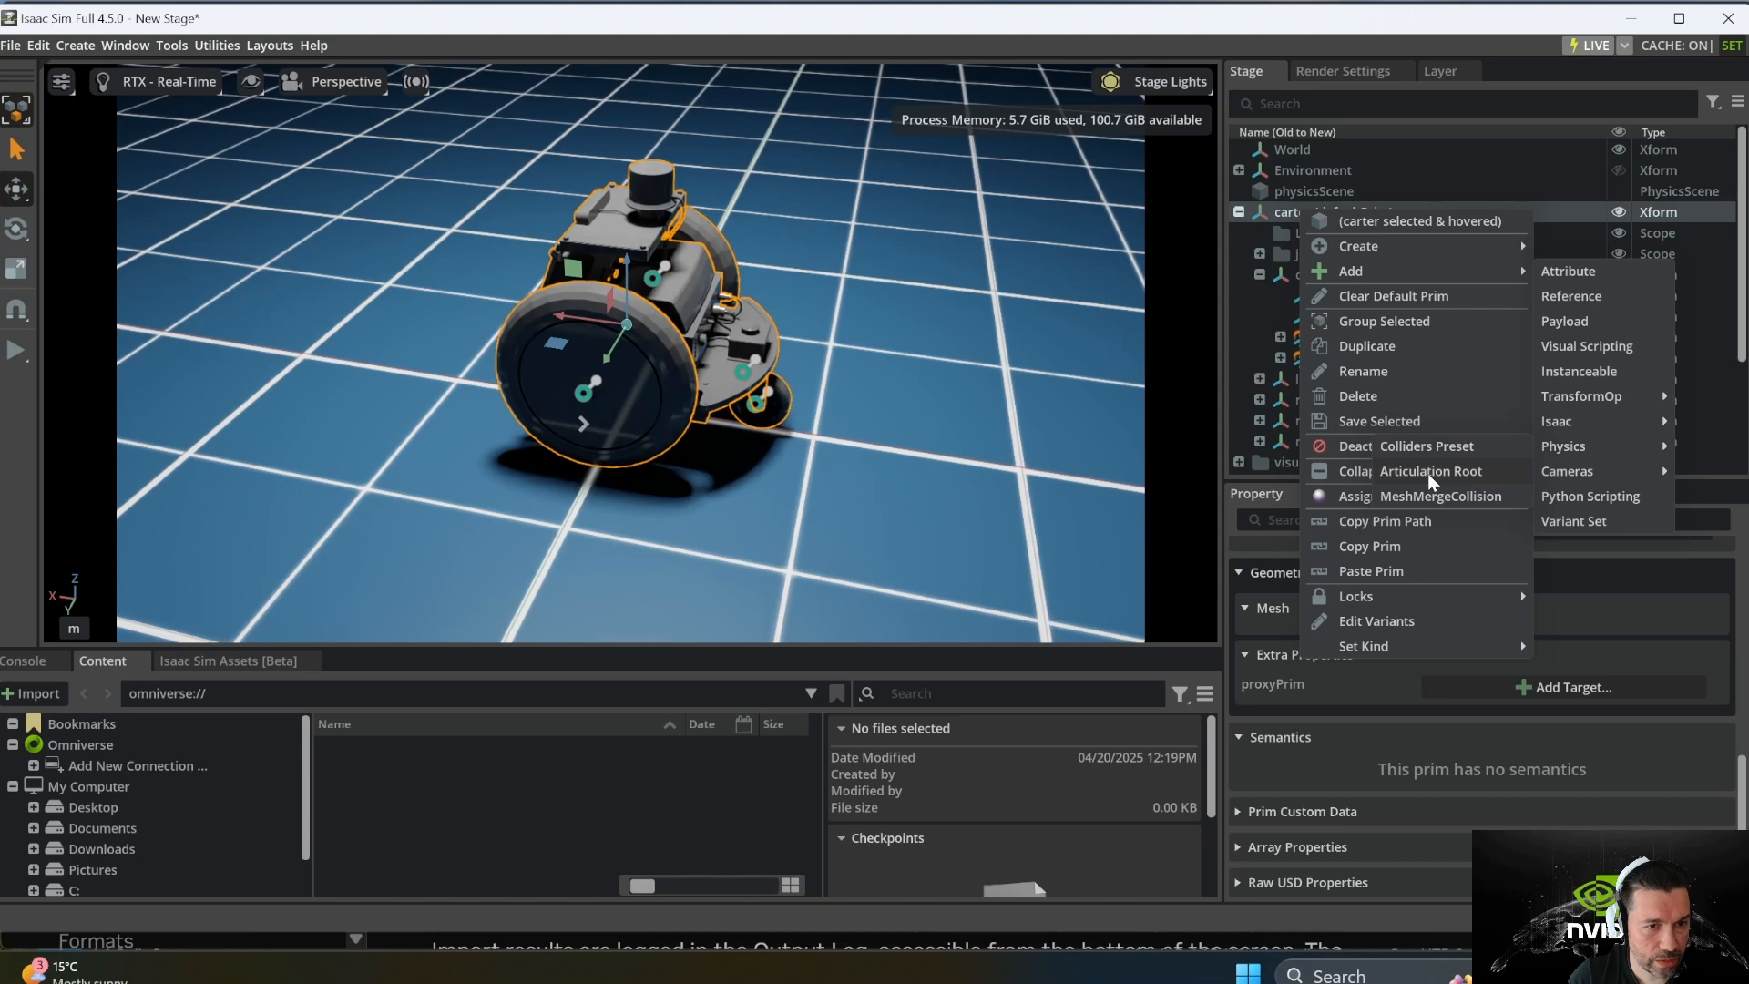
click(1428, 472)
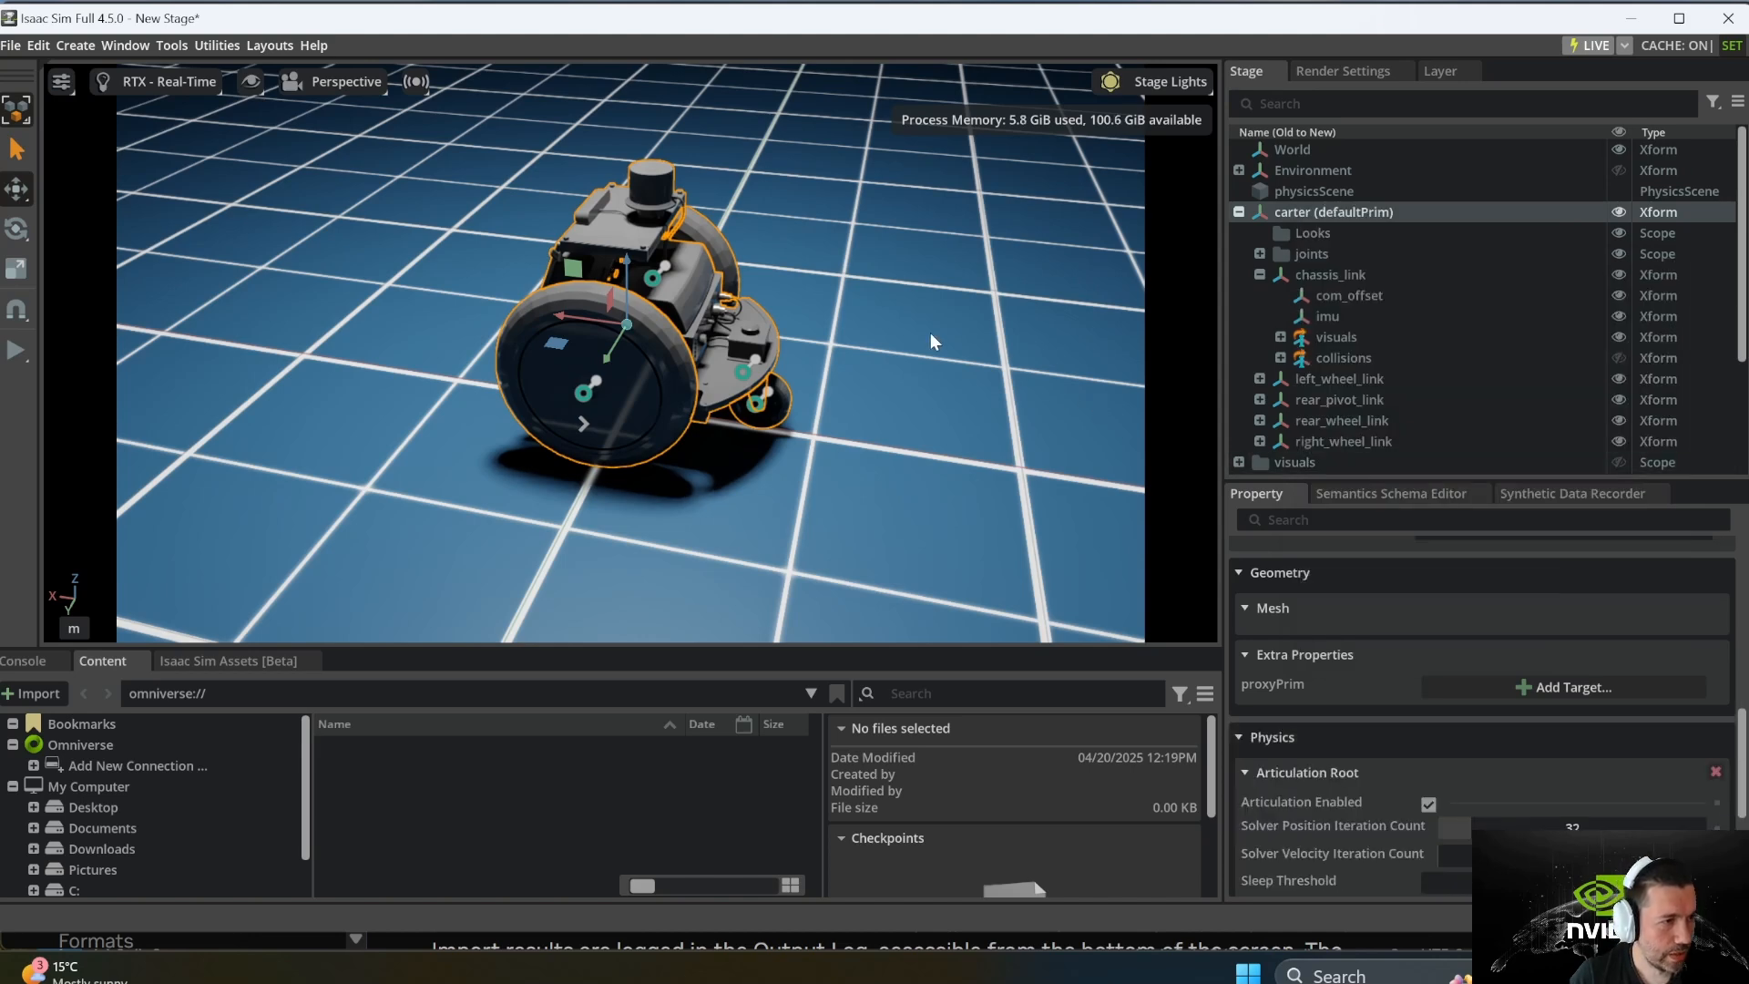
click(898, 314)
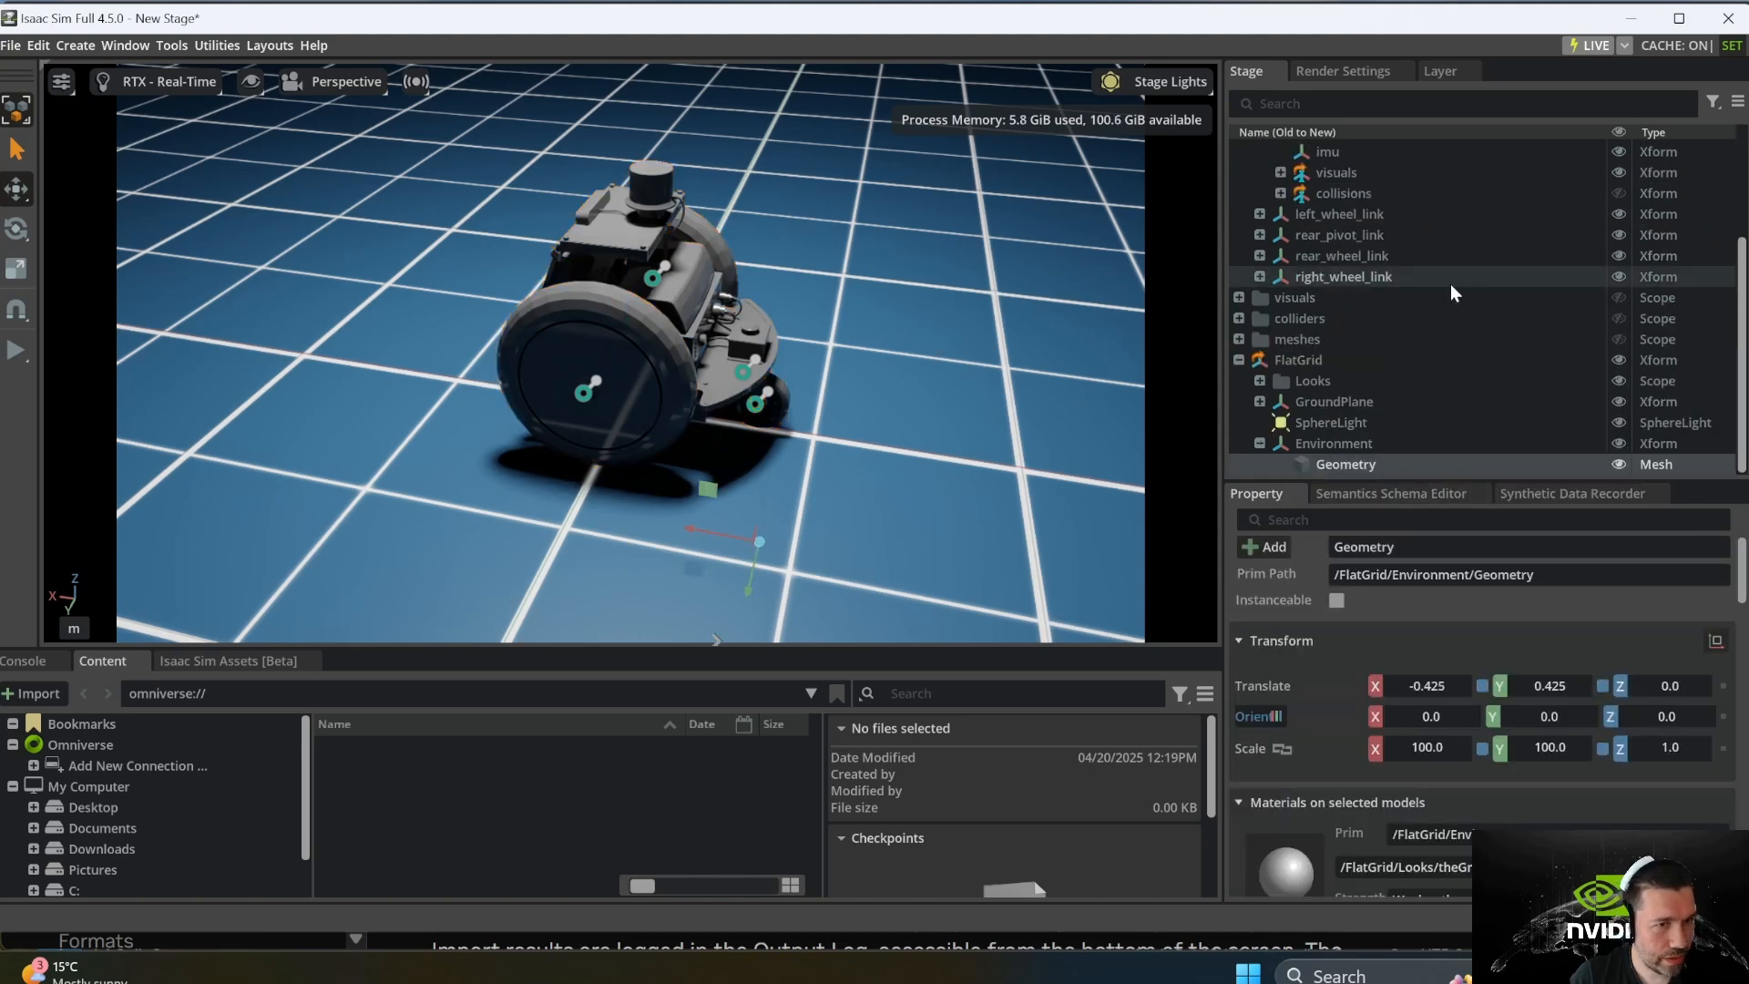
Step: Expand carter and its joints in the stage tree and examine the left_wheel joint's revolute axis, limits and angular drive settings
scroll(1439, 291, up, 5)
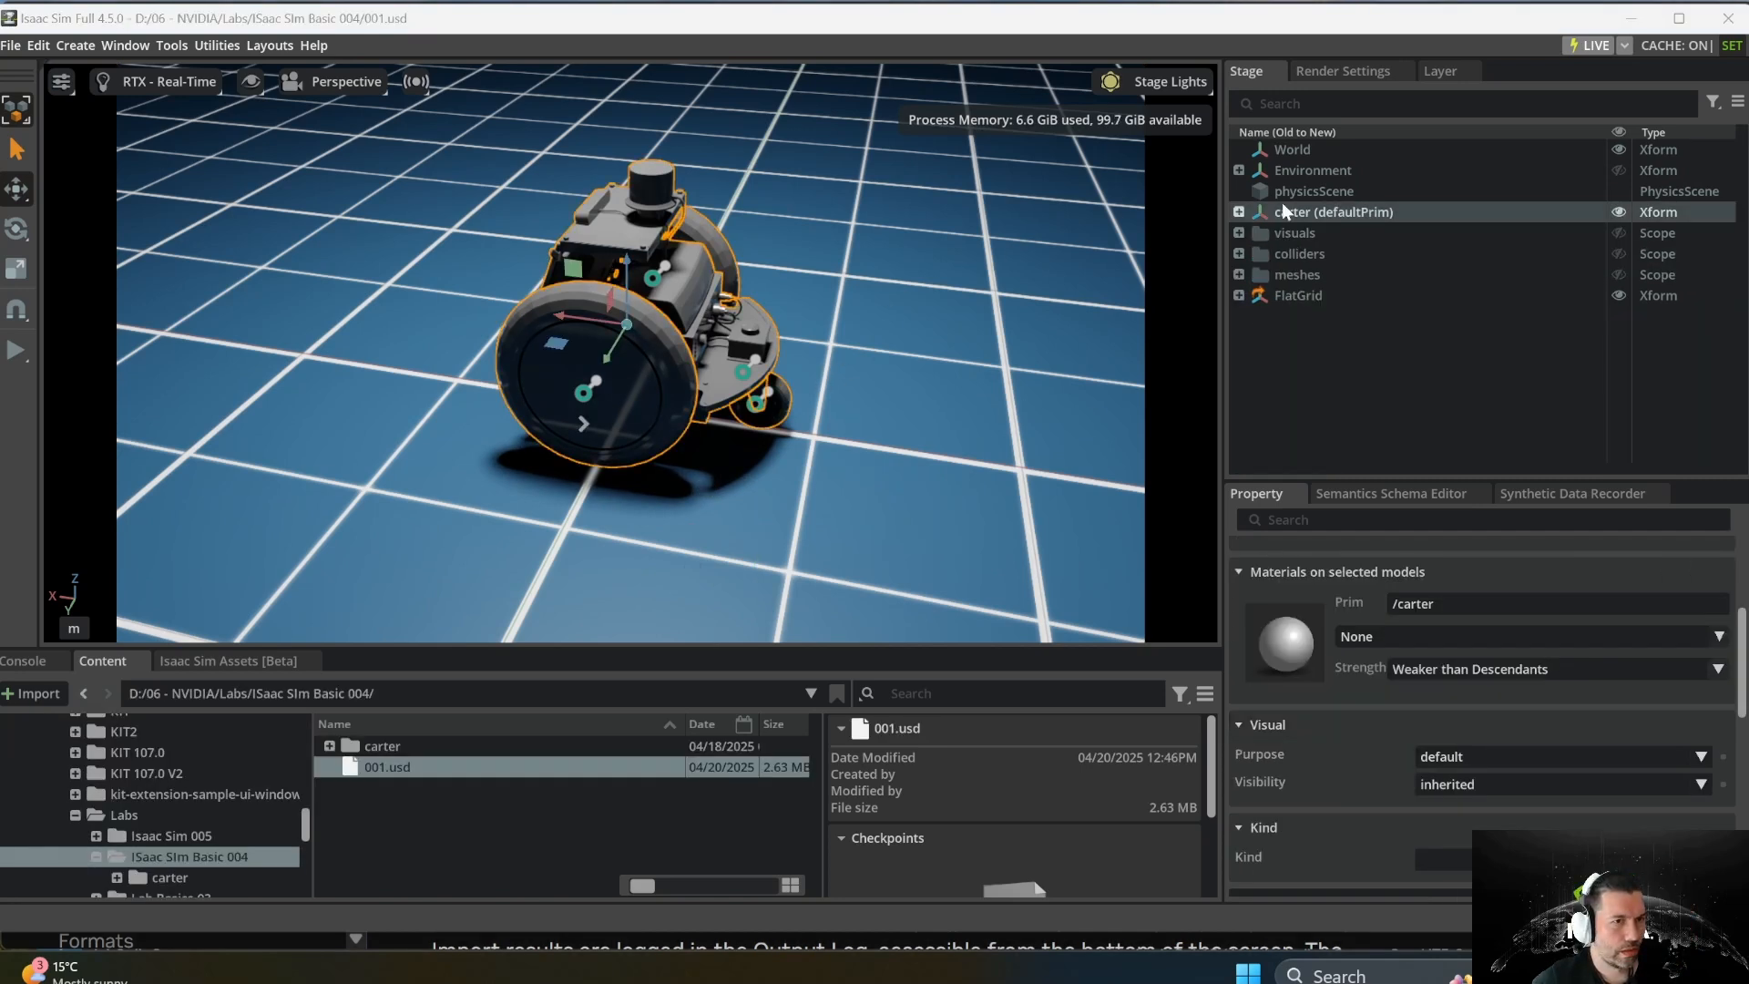
click(1238, 212)
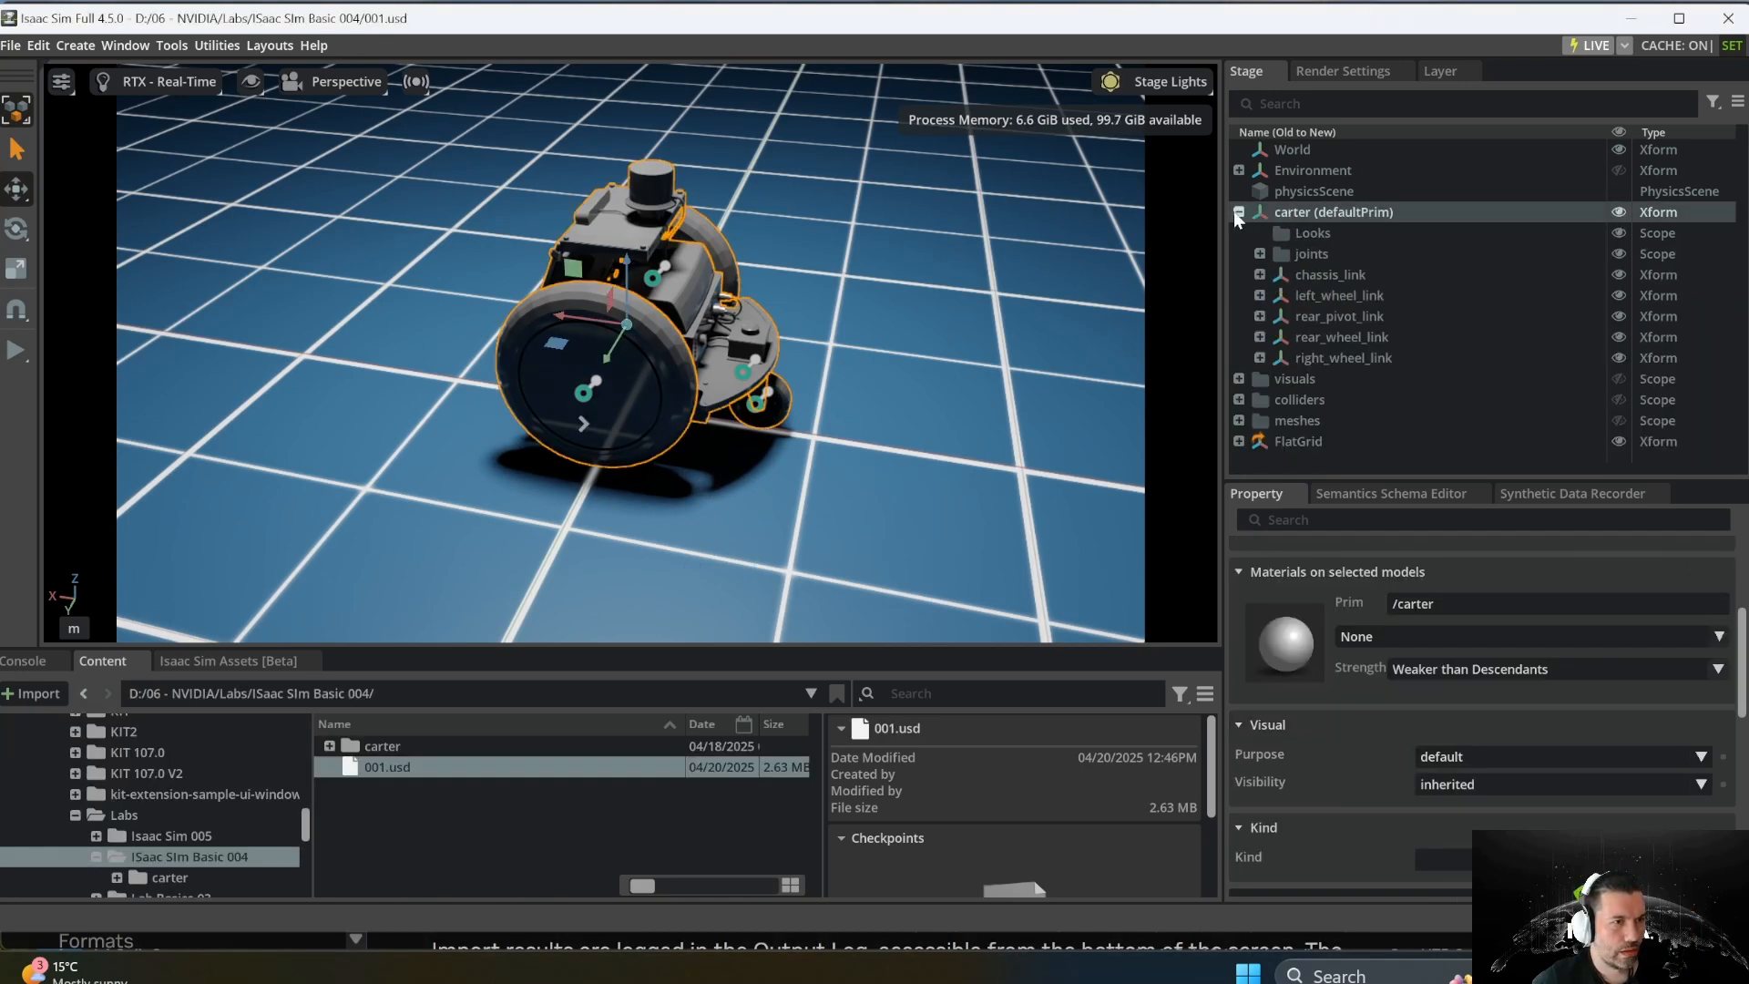
click(1259, 254)
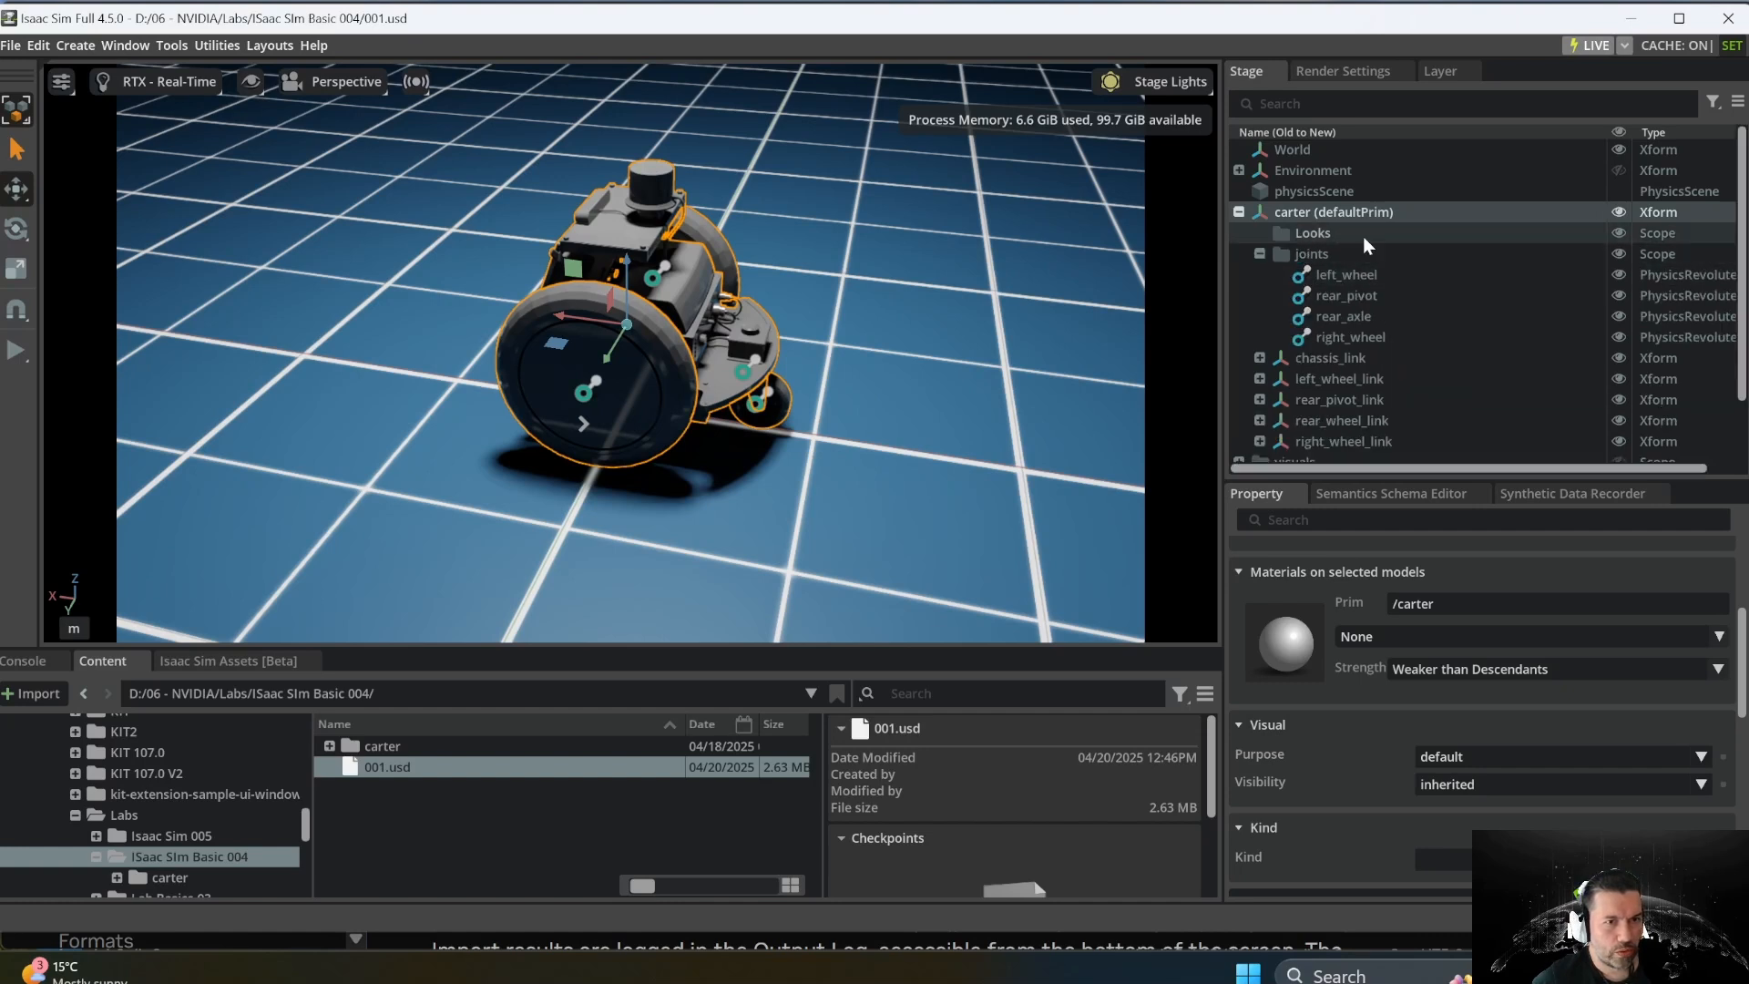
click(1354, 279)
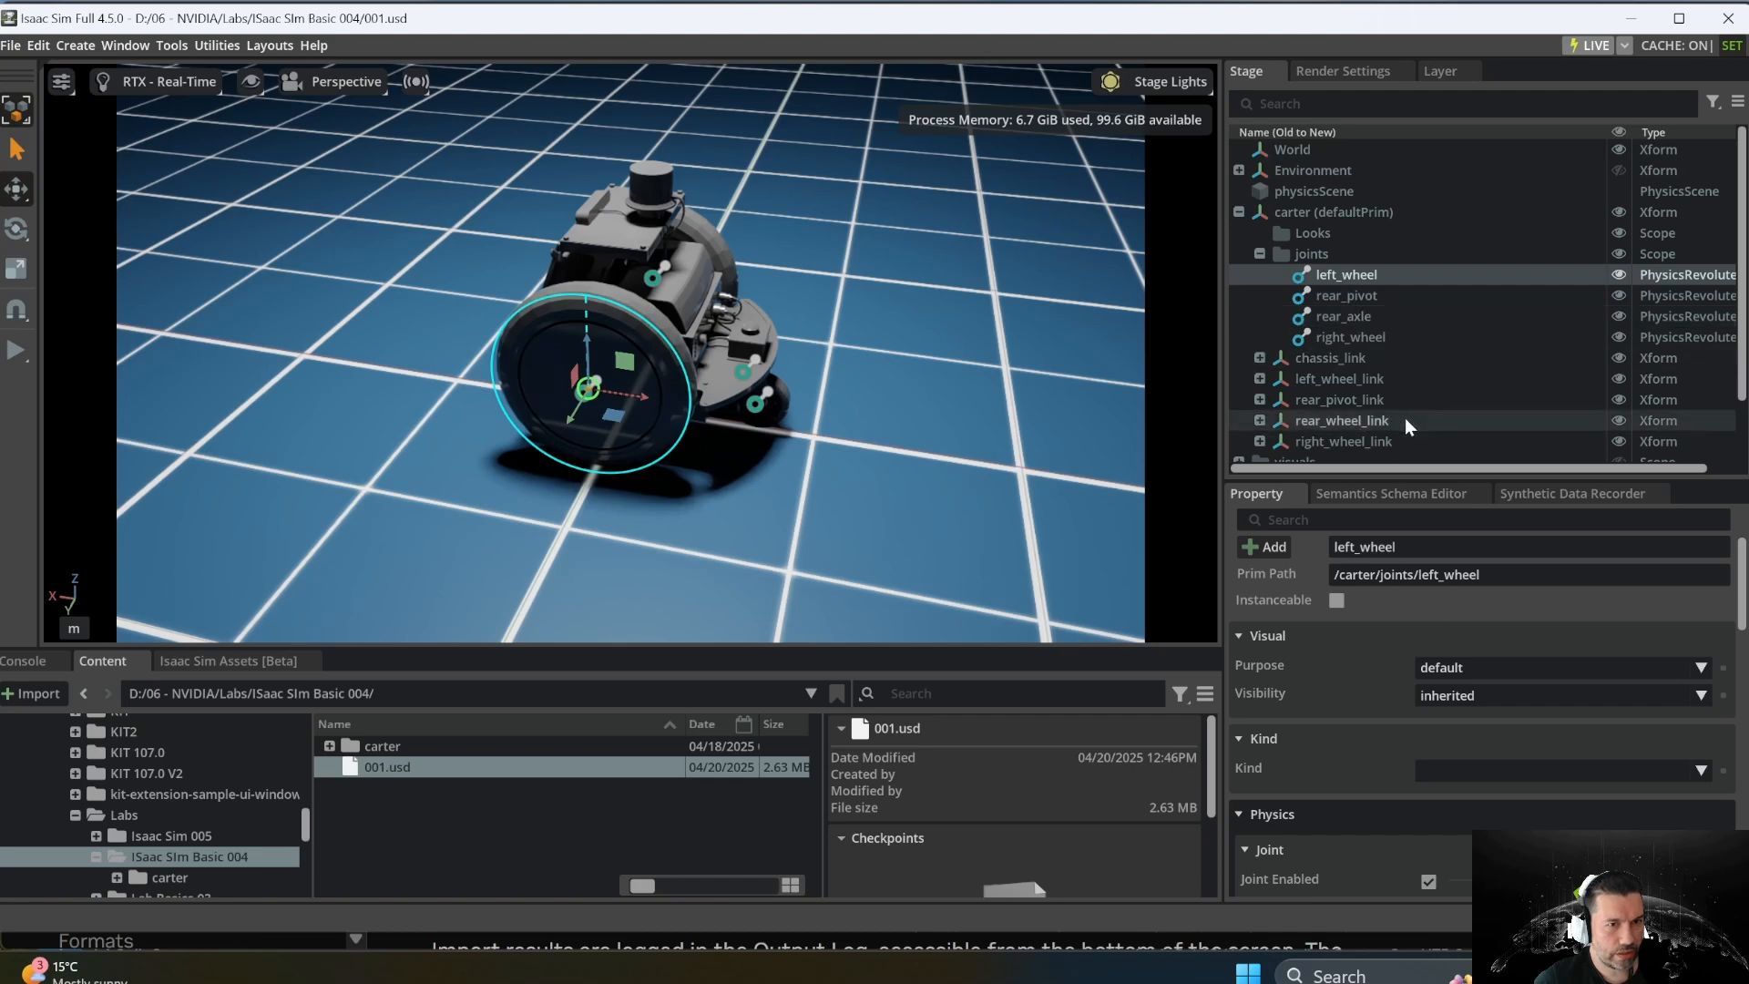
scroll(1357, 638, down, 6)
scroll(1395, 634, down, 5)
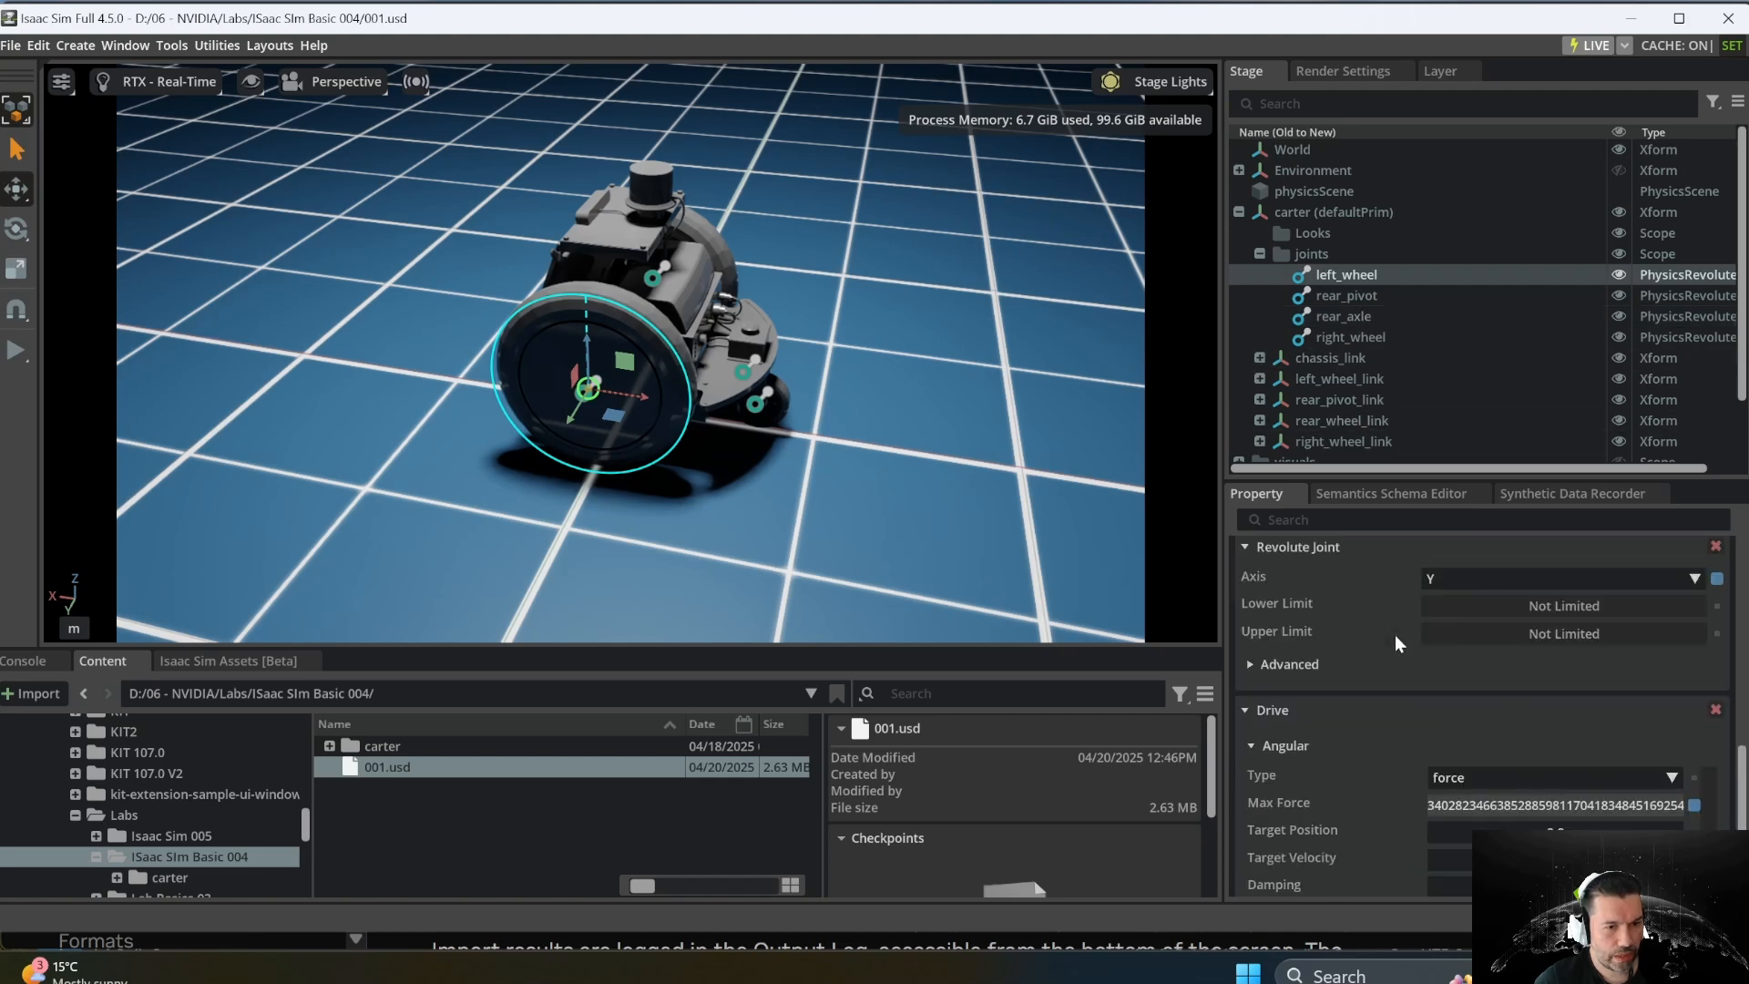
scroll(1395, 636, up, 3)
scroll(1395, 636, down, 2)
scroll(1396, 636, down, 3)
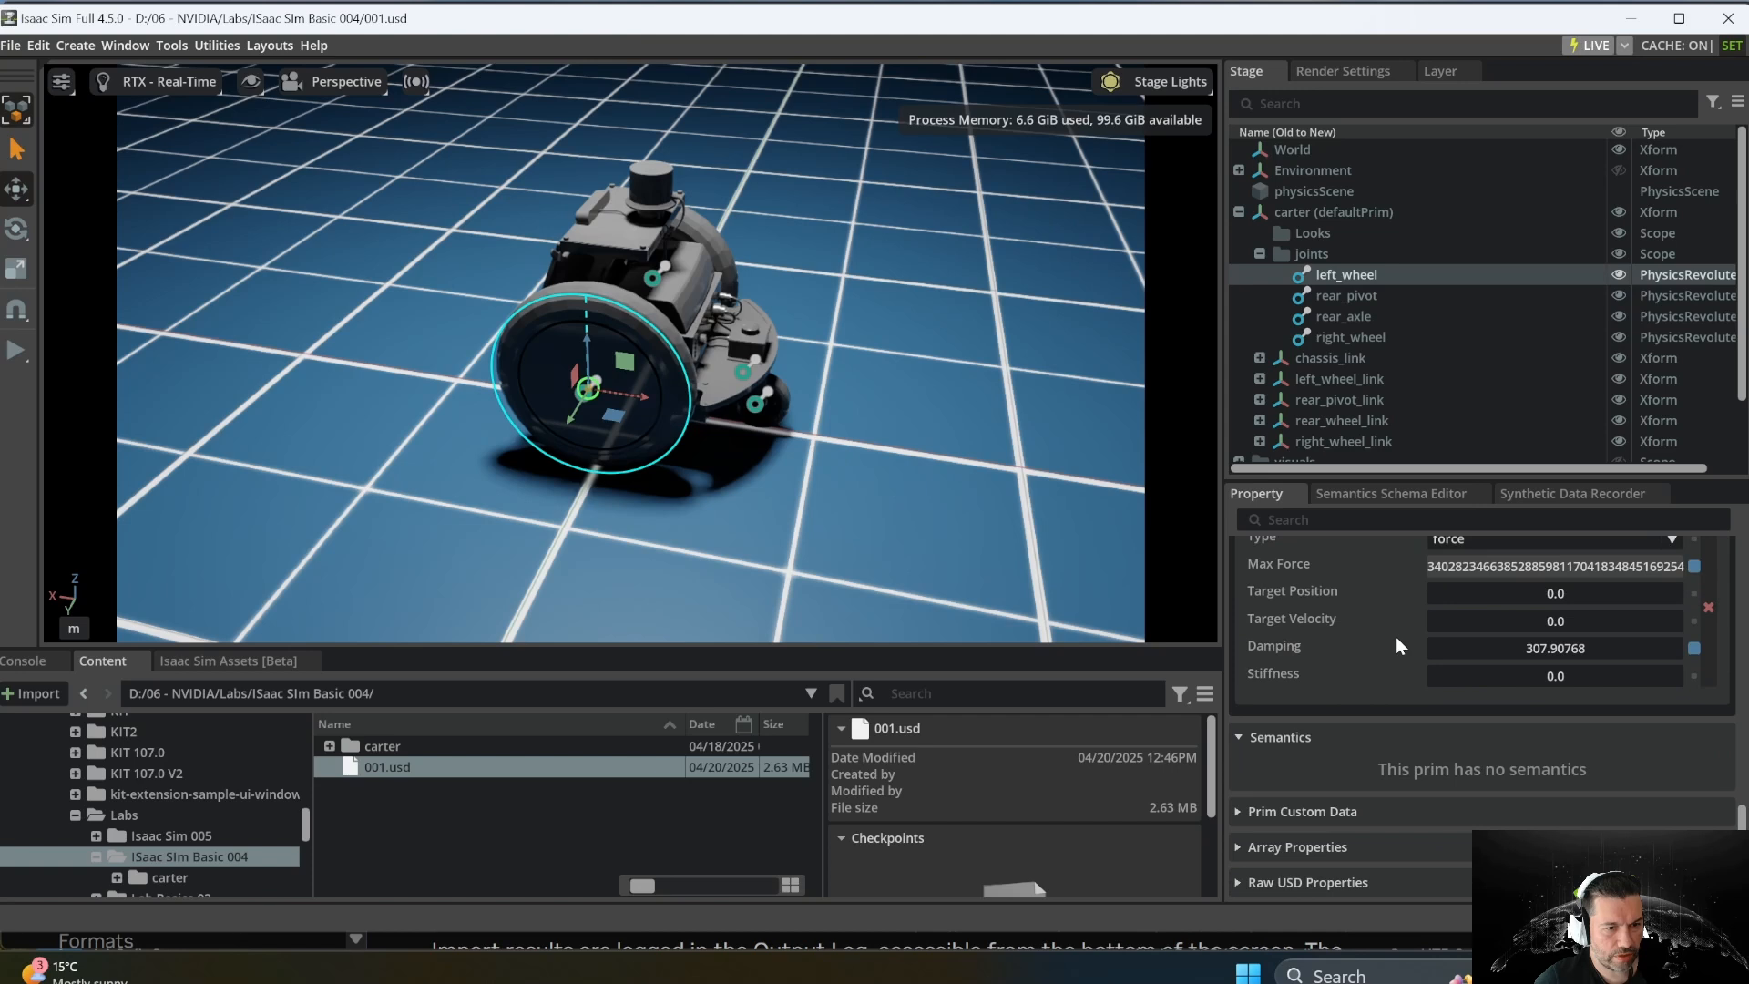
scroll(1397, 652, up, 5)
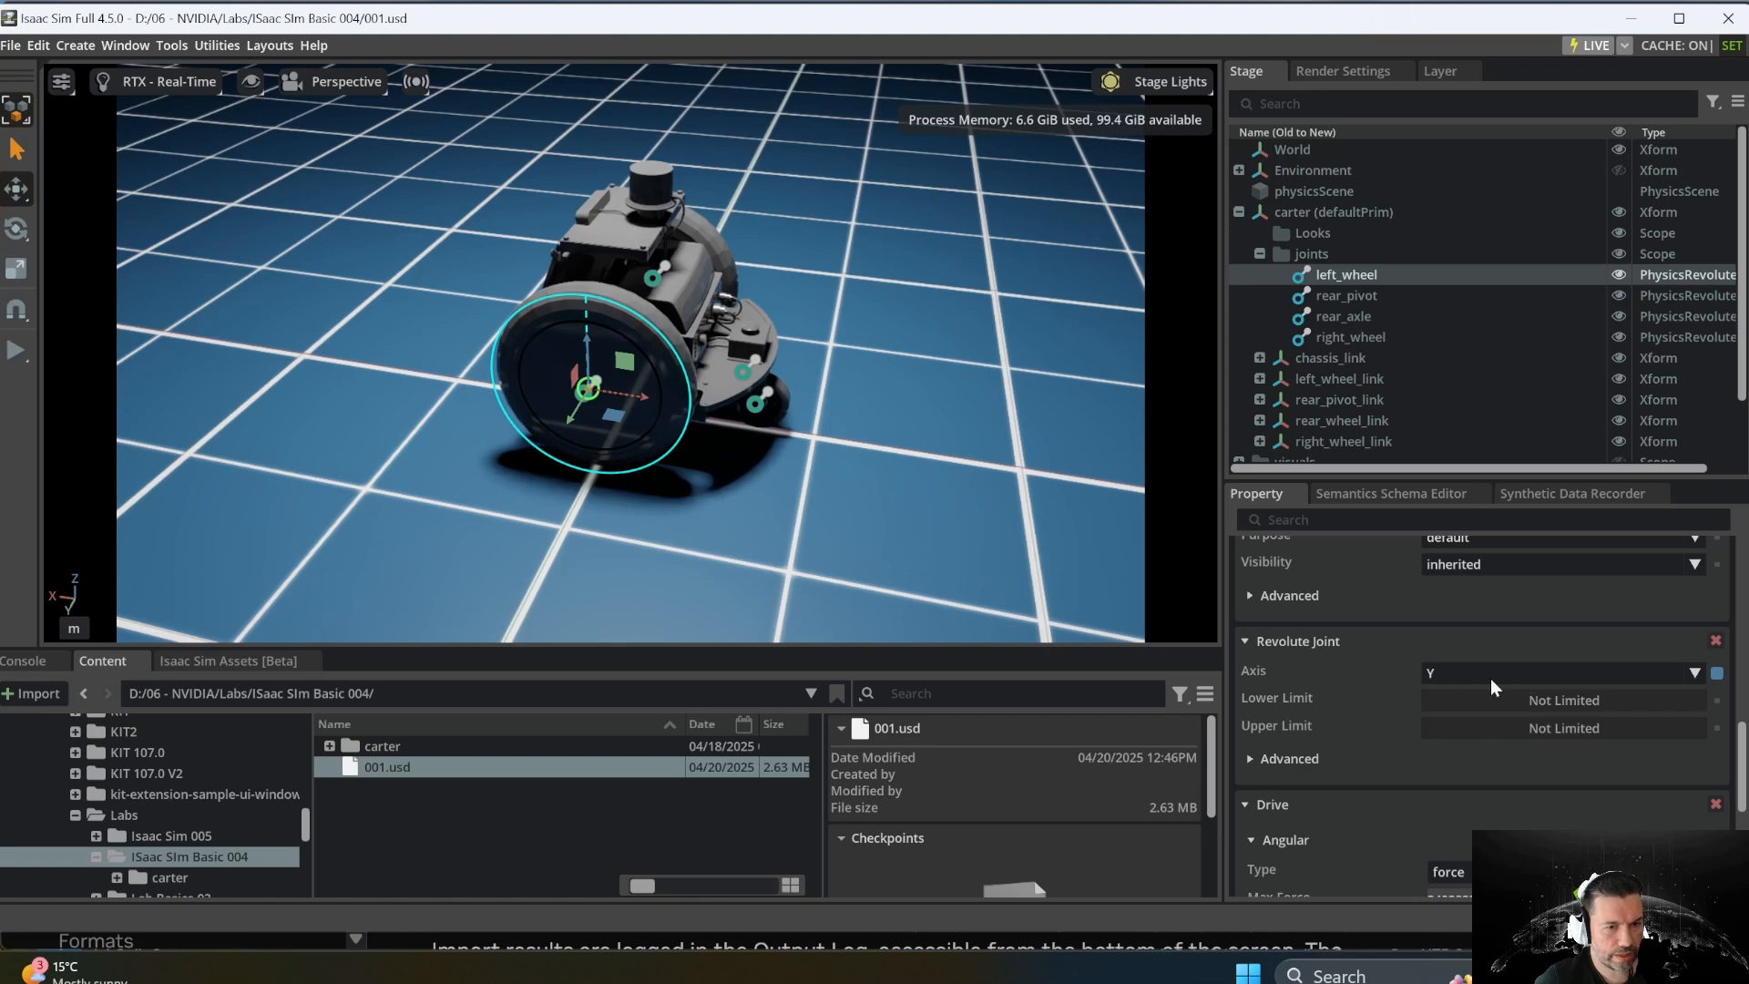
Step: Compare the rotation axes of the rear_axle, right_wheel and rear_pivot joints
click(1360, 312)
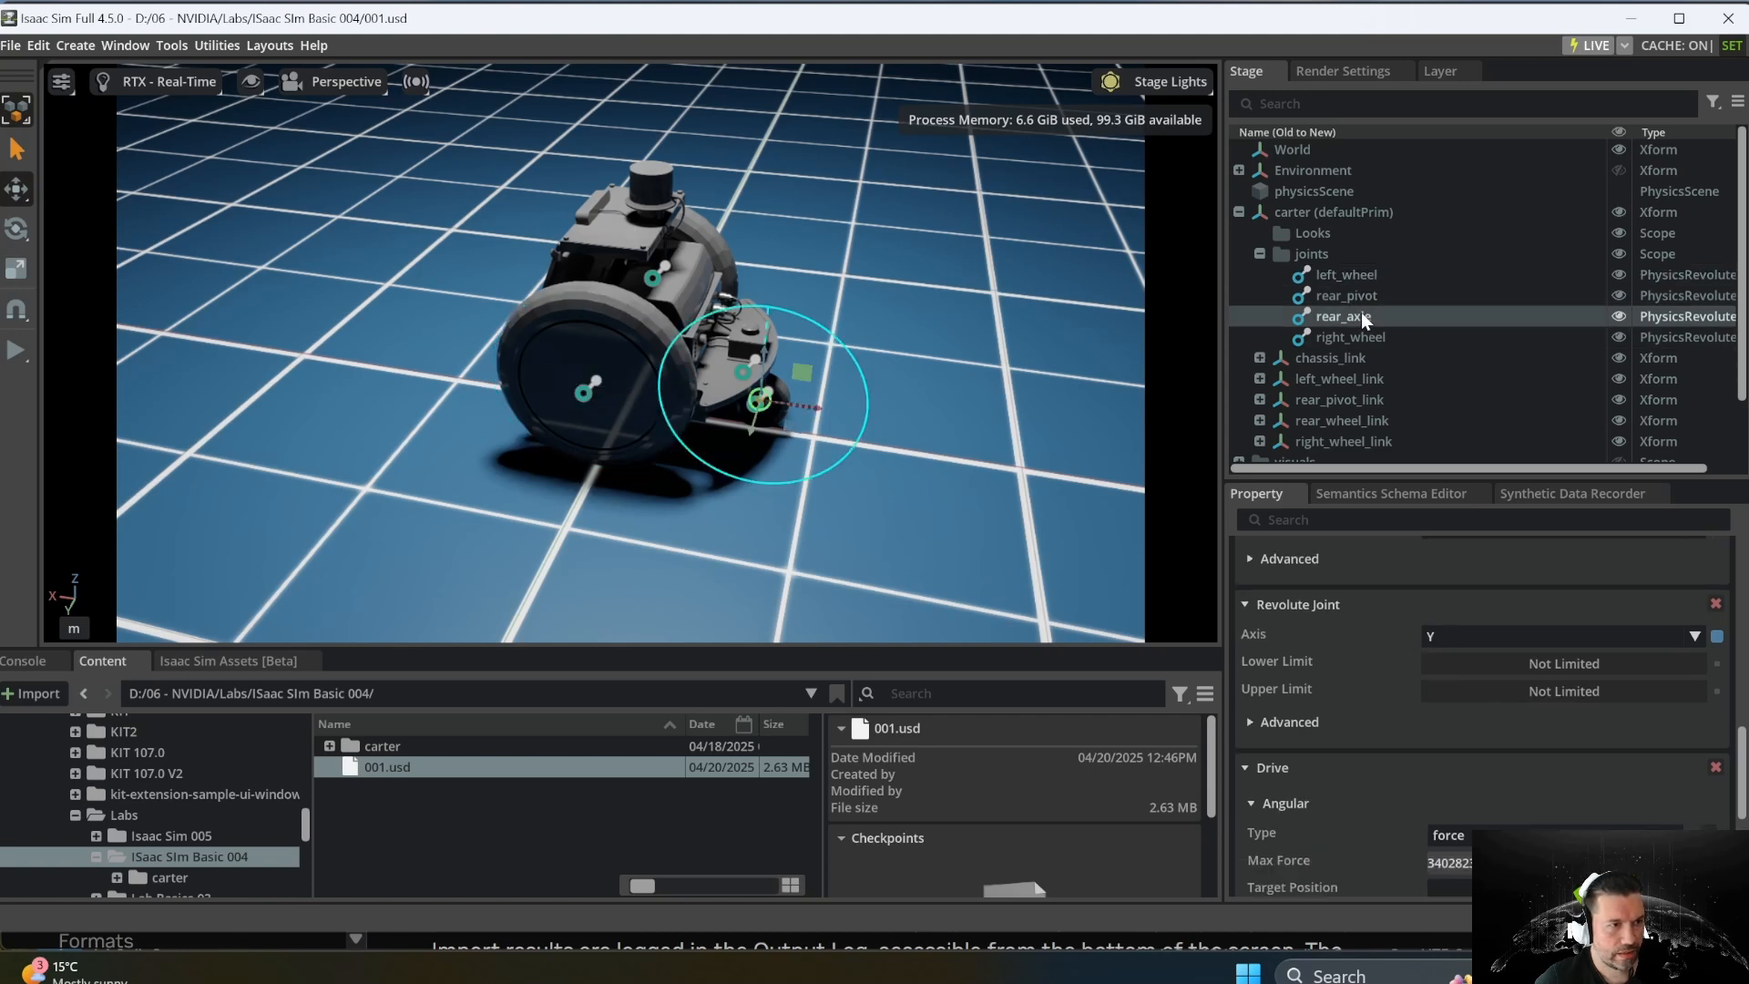
click(1373, 335)
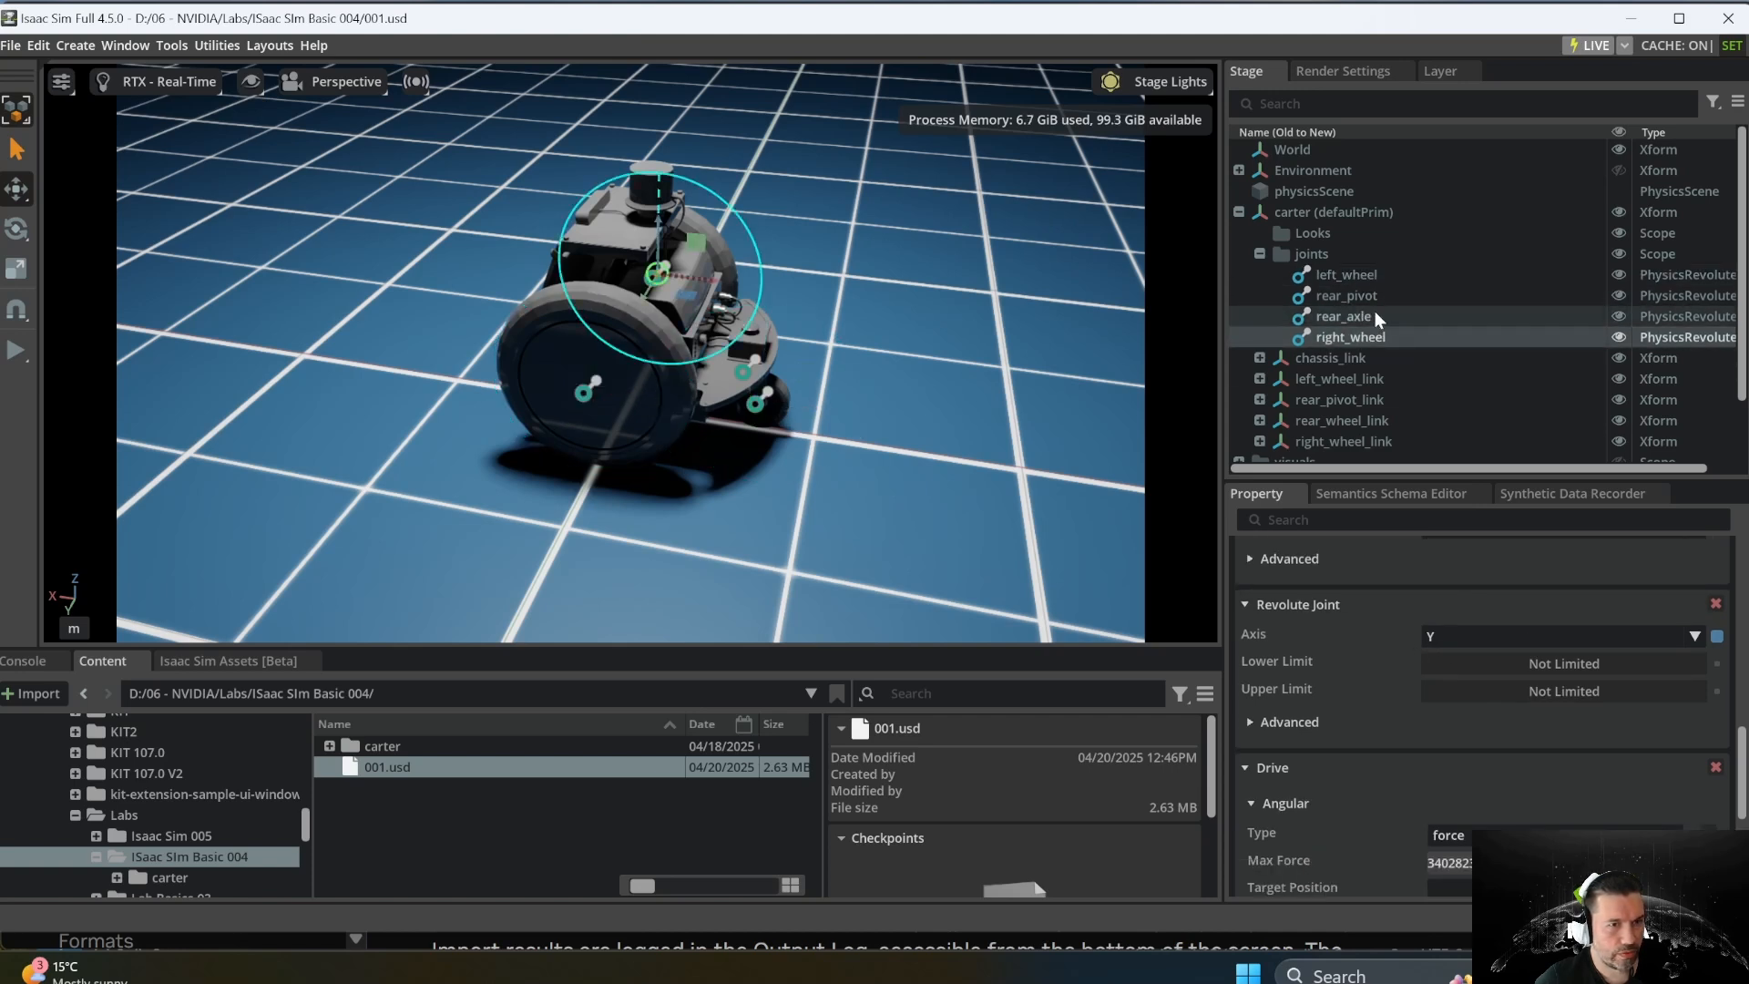
click(1366, 297)
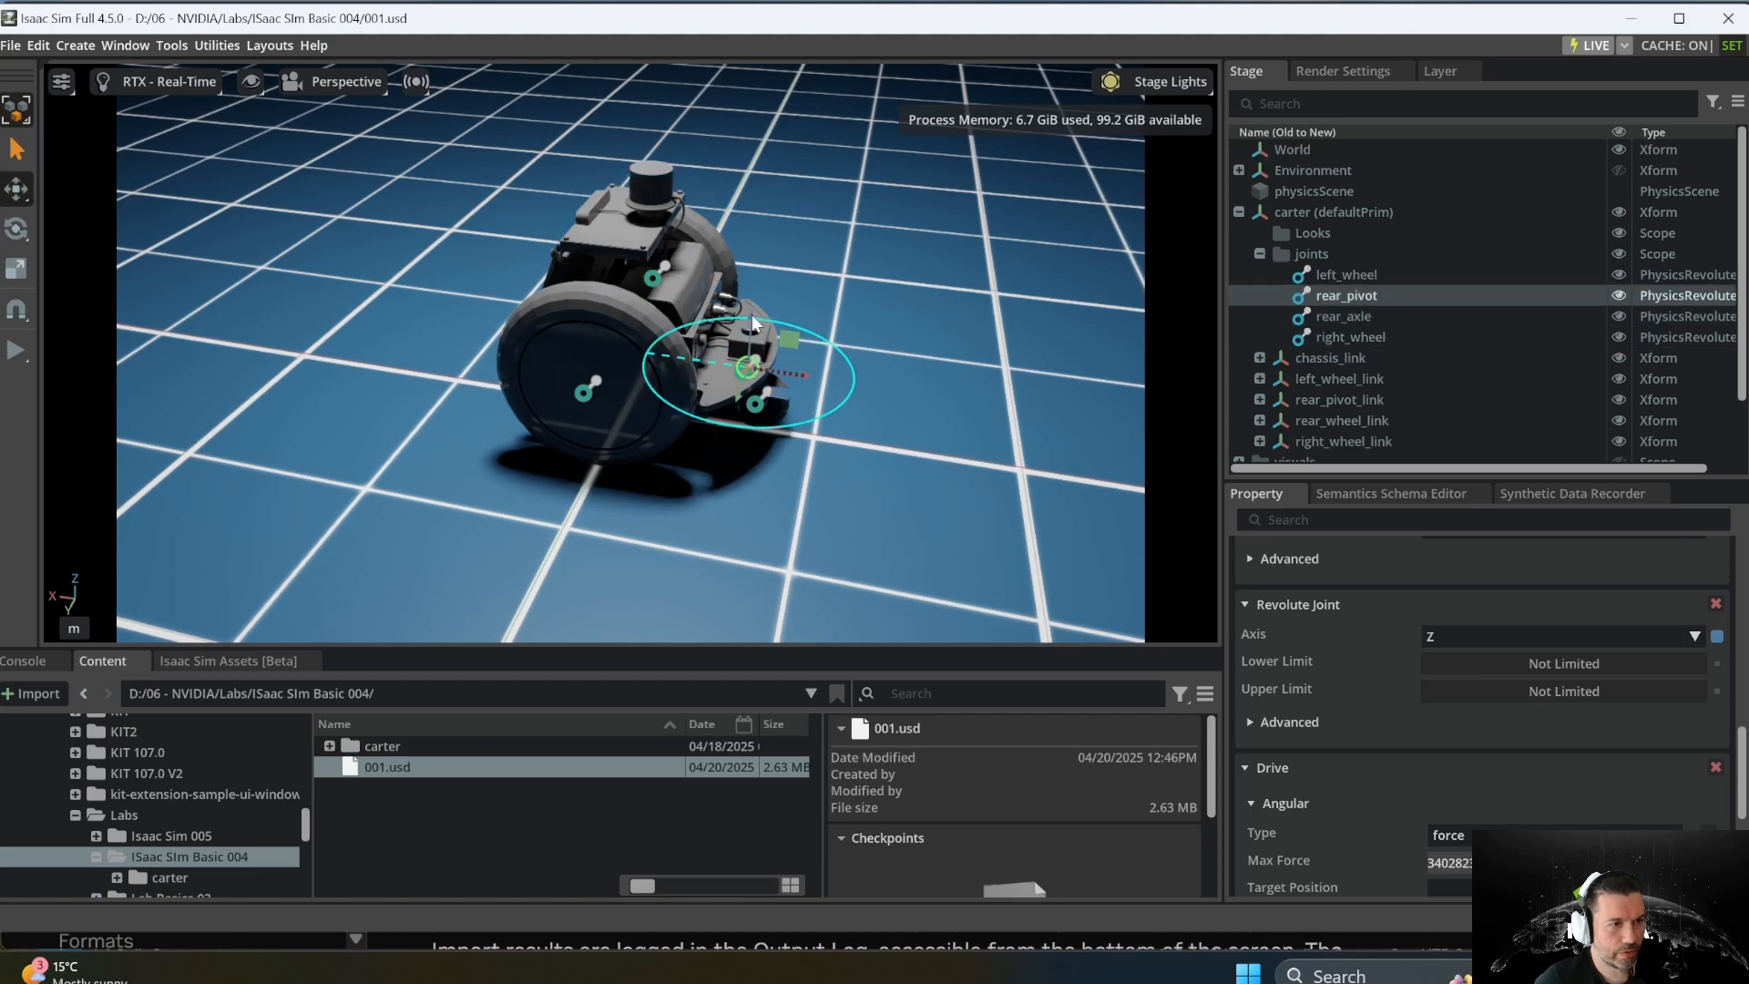
Step: Run the simulation briefly to observe how the robot behaves on the grid, and stop it
mouse_move(872, 358)
alt+mouse_down()
mouse_move(844, 408)
mouse_move(565, 467)
mouse_move(474, 434)
mouse_move(560, 347)
mouse_move(827, 325)
mouse_move(872, 299)
mouse_move(883, 351)
alt+mouse_up()
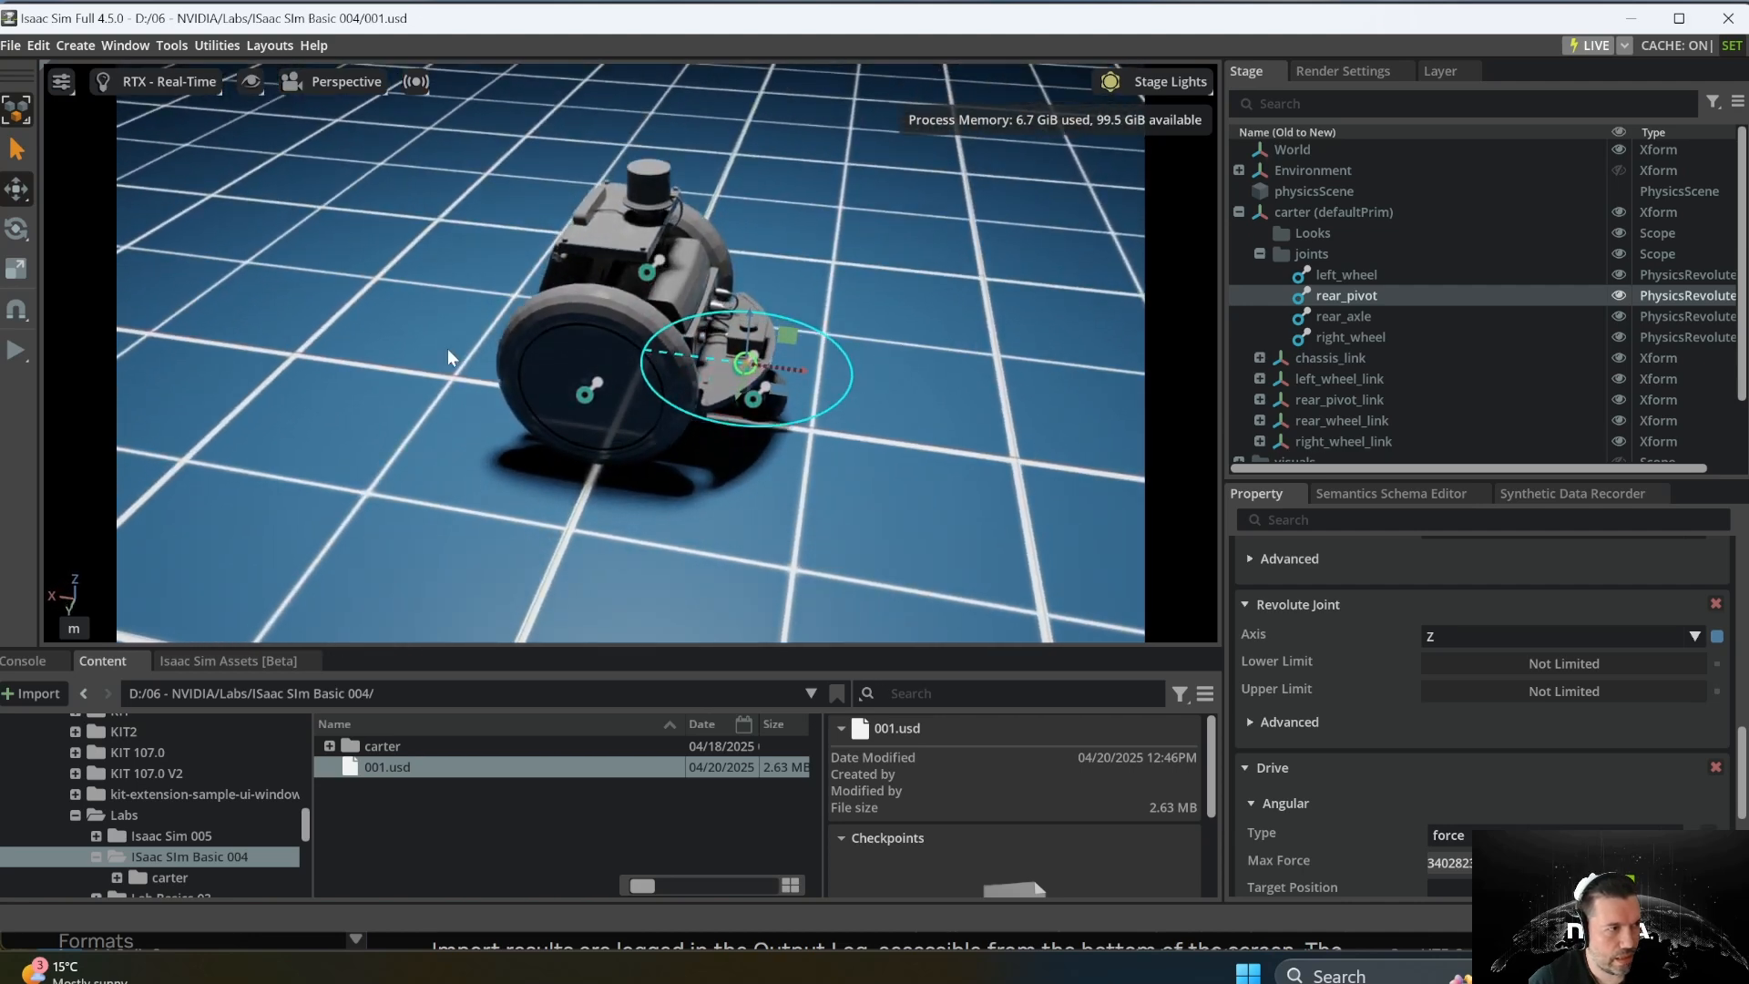
click(15, 355)
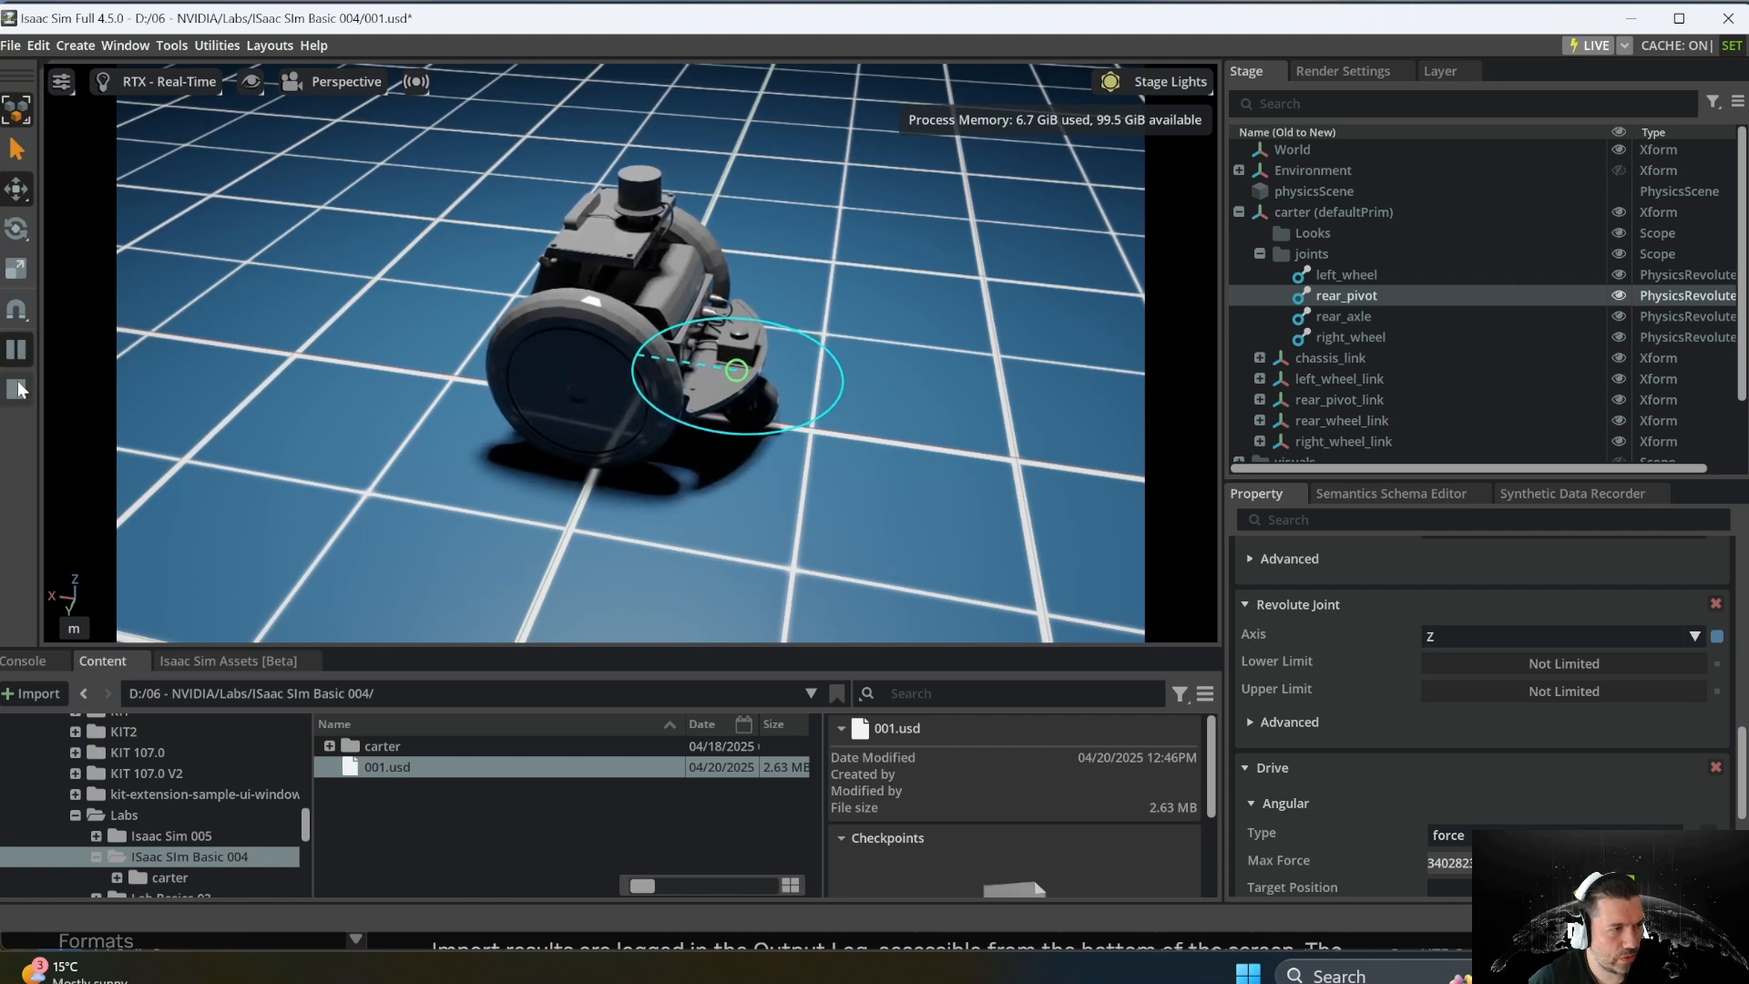
click(18, 392)
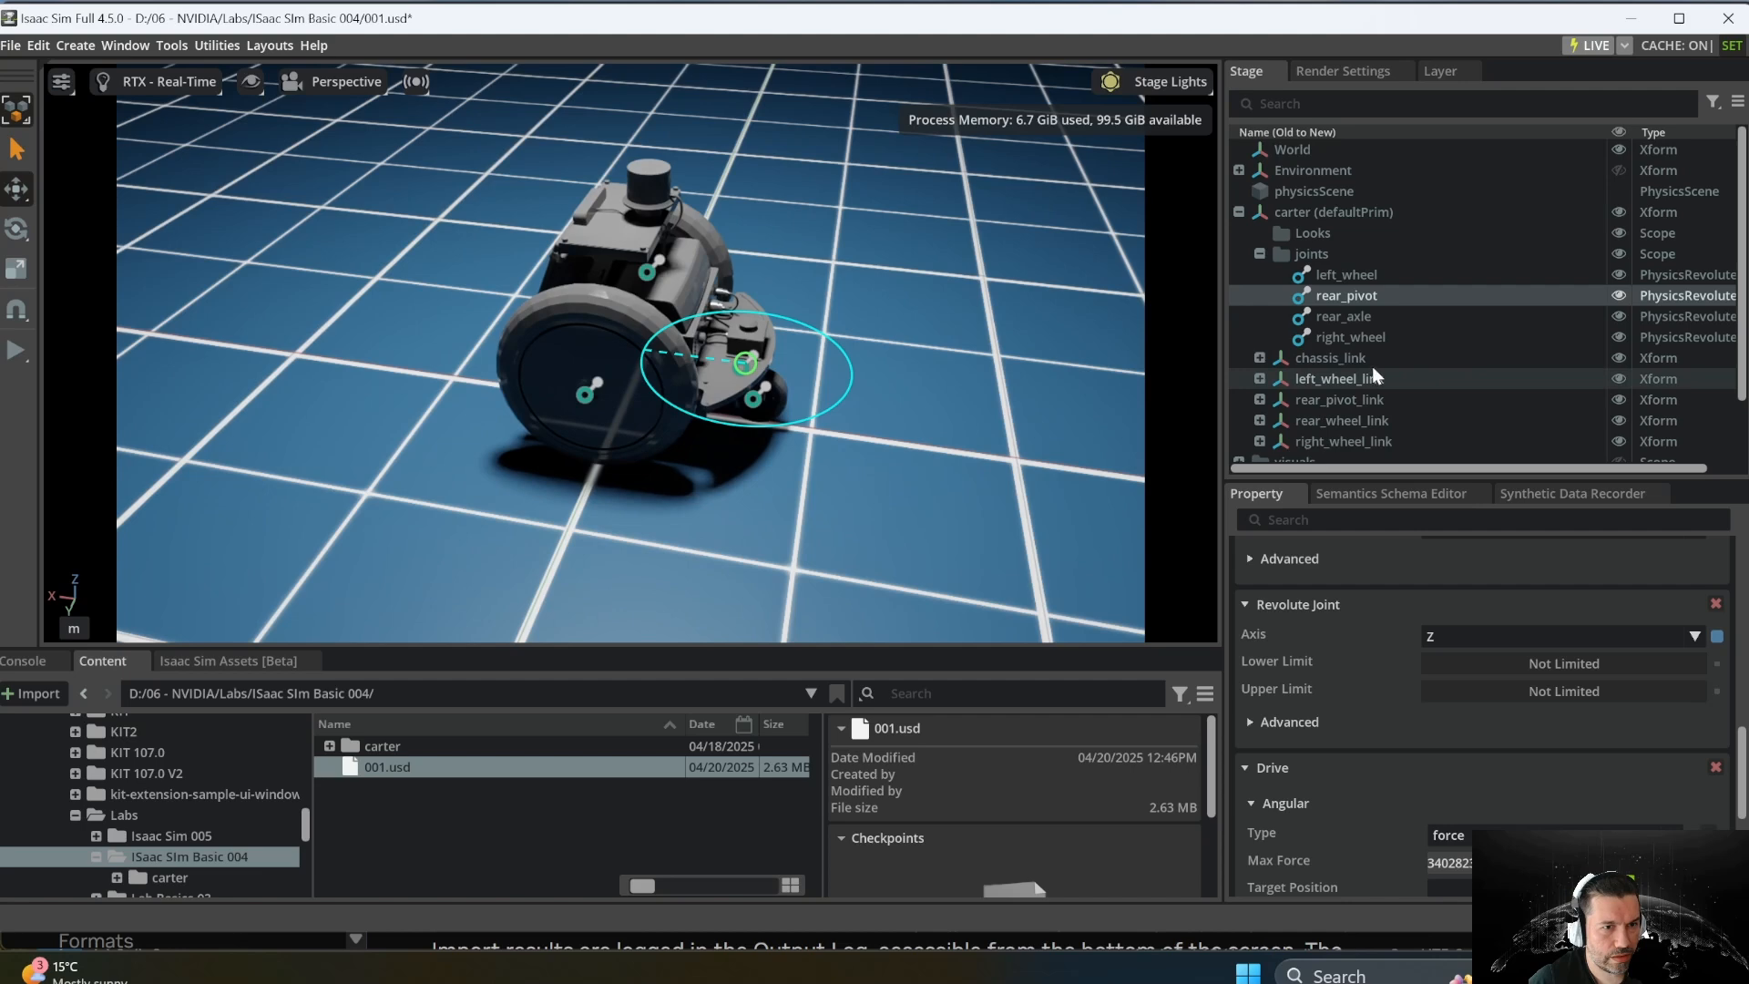
Step: Disable Self Collisions Enabled in carter's Articulation Root and test the robot with a short simulation run
click(1286, 215)
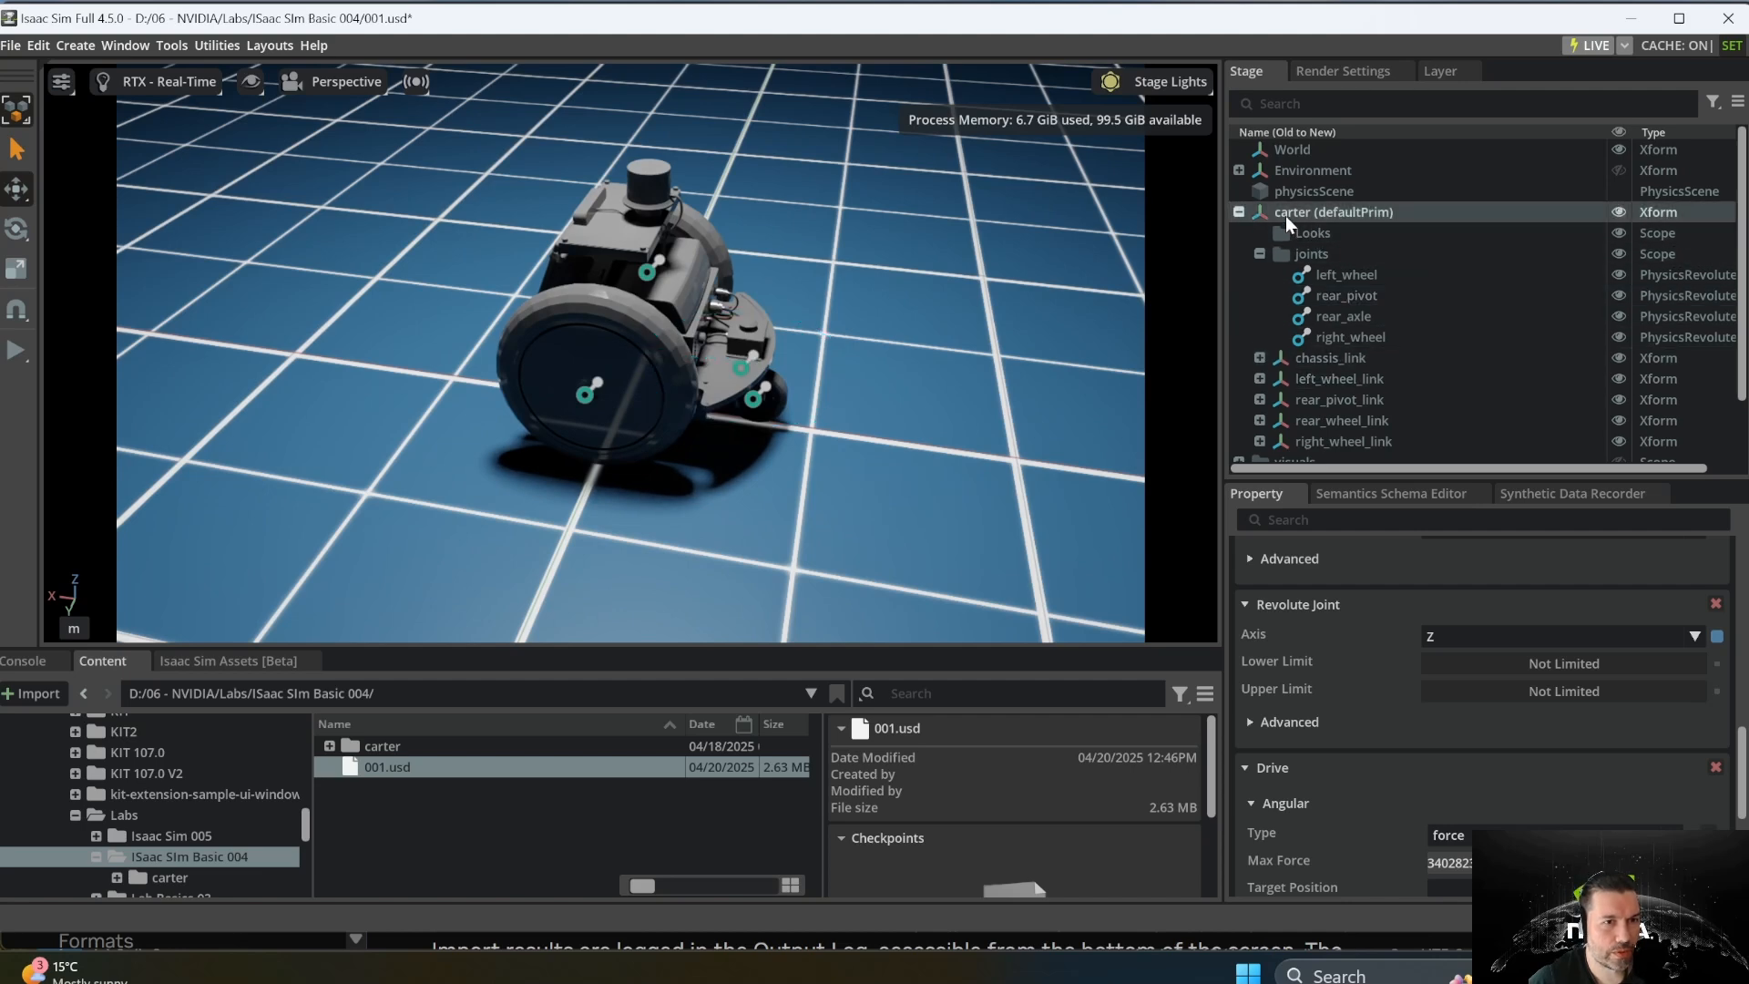
scroll(1446, 605, down, 10)
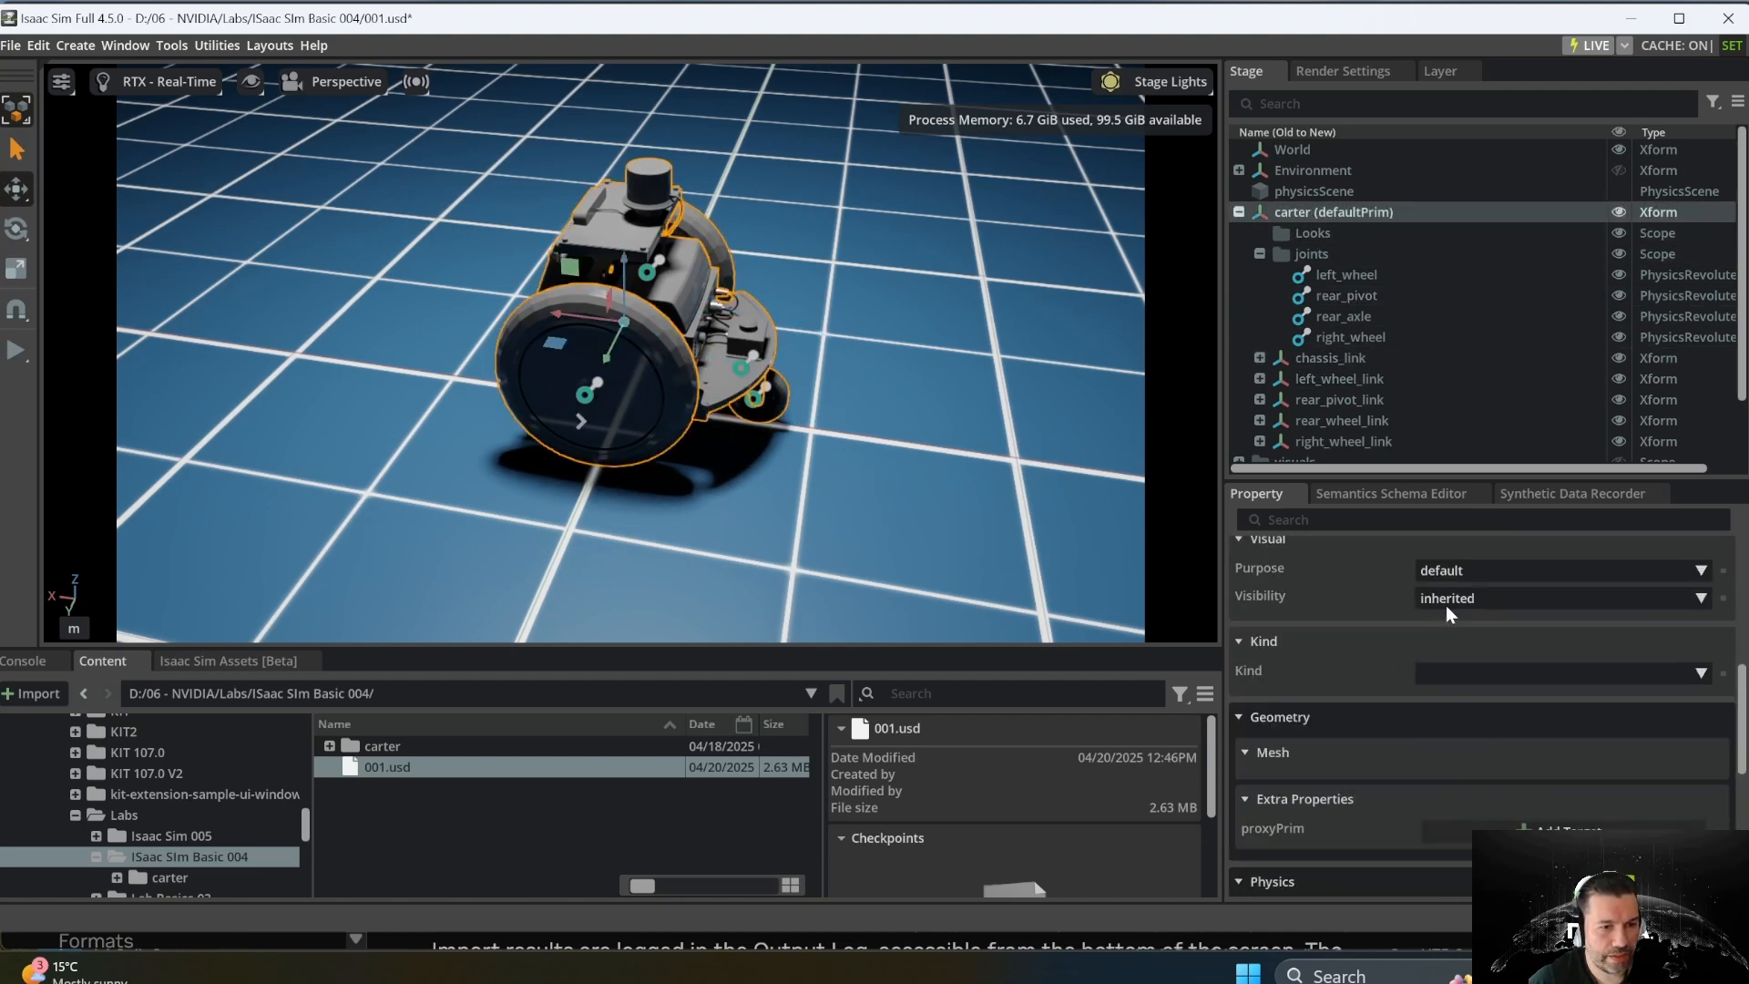
scroll(1446, 608, up, 5)
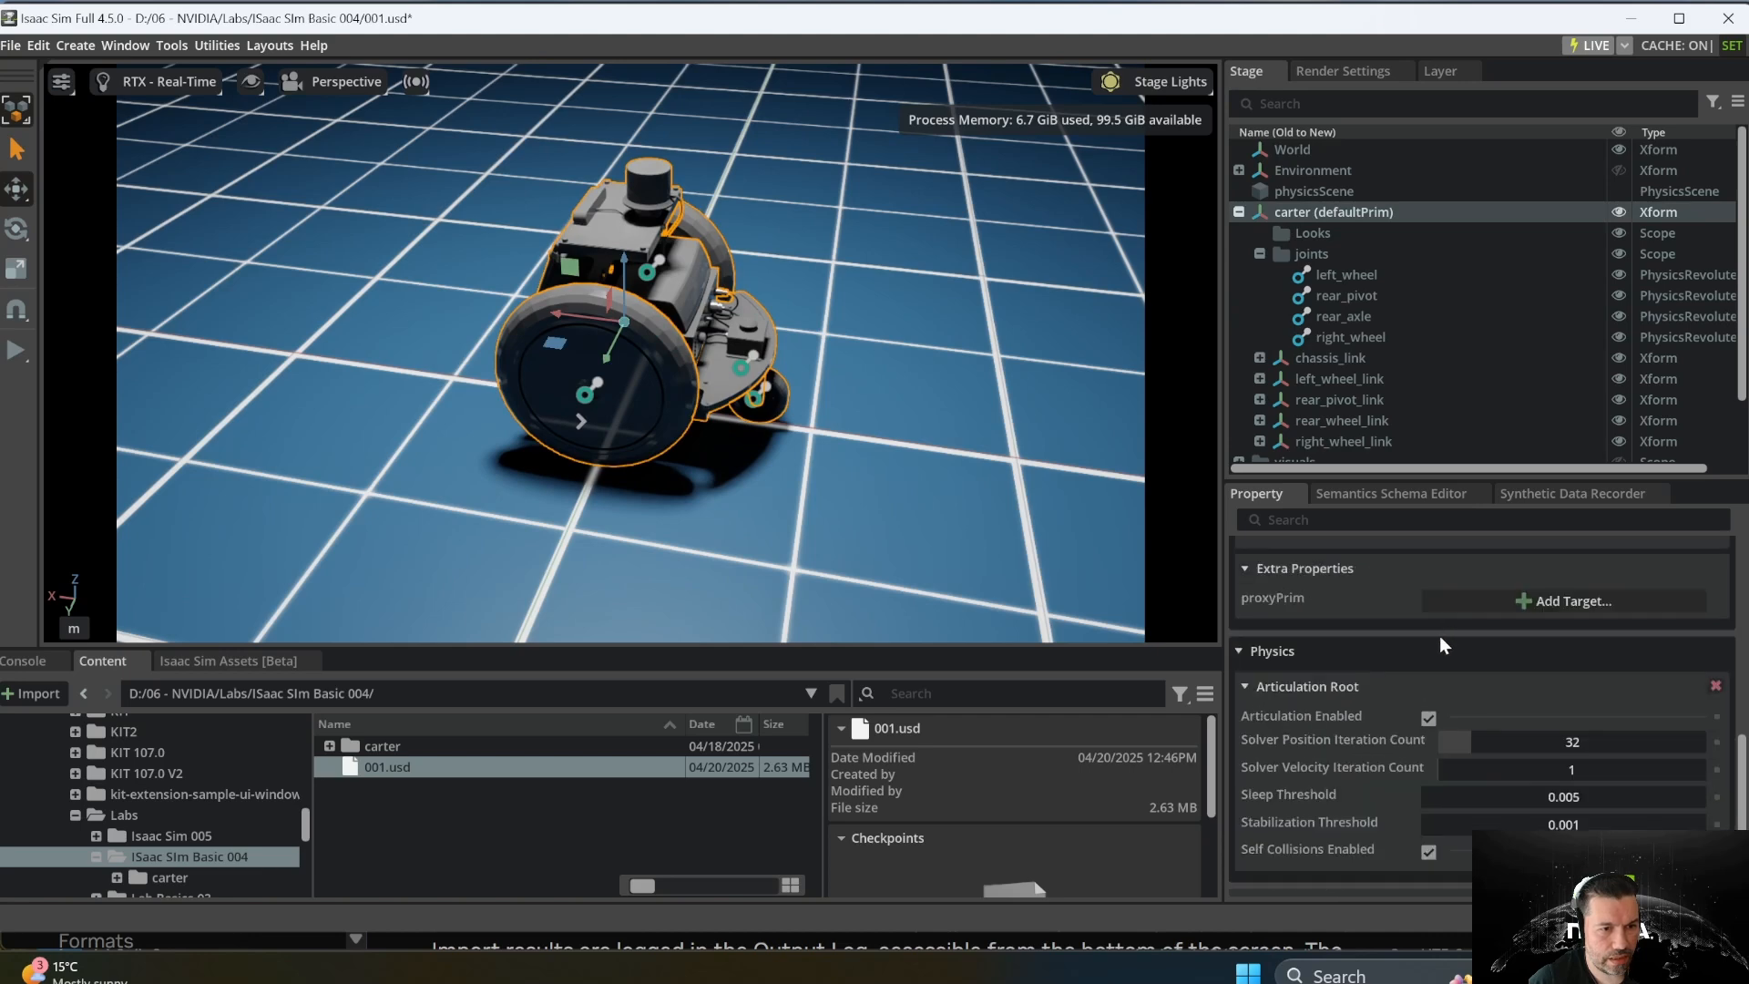
scroll(1364, 657, up, 5)
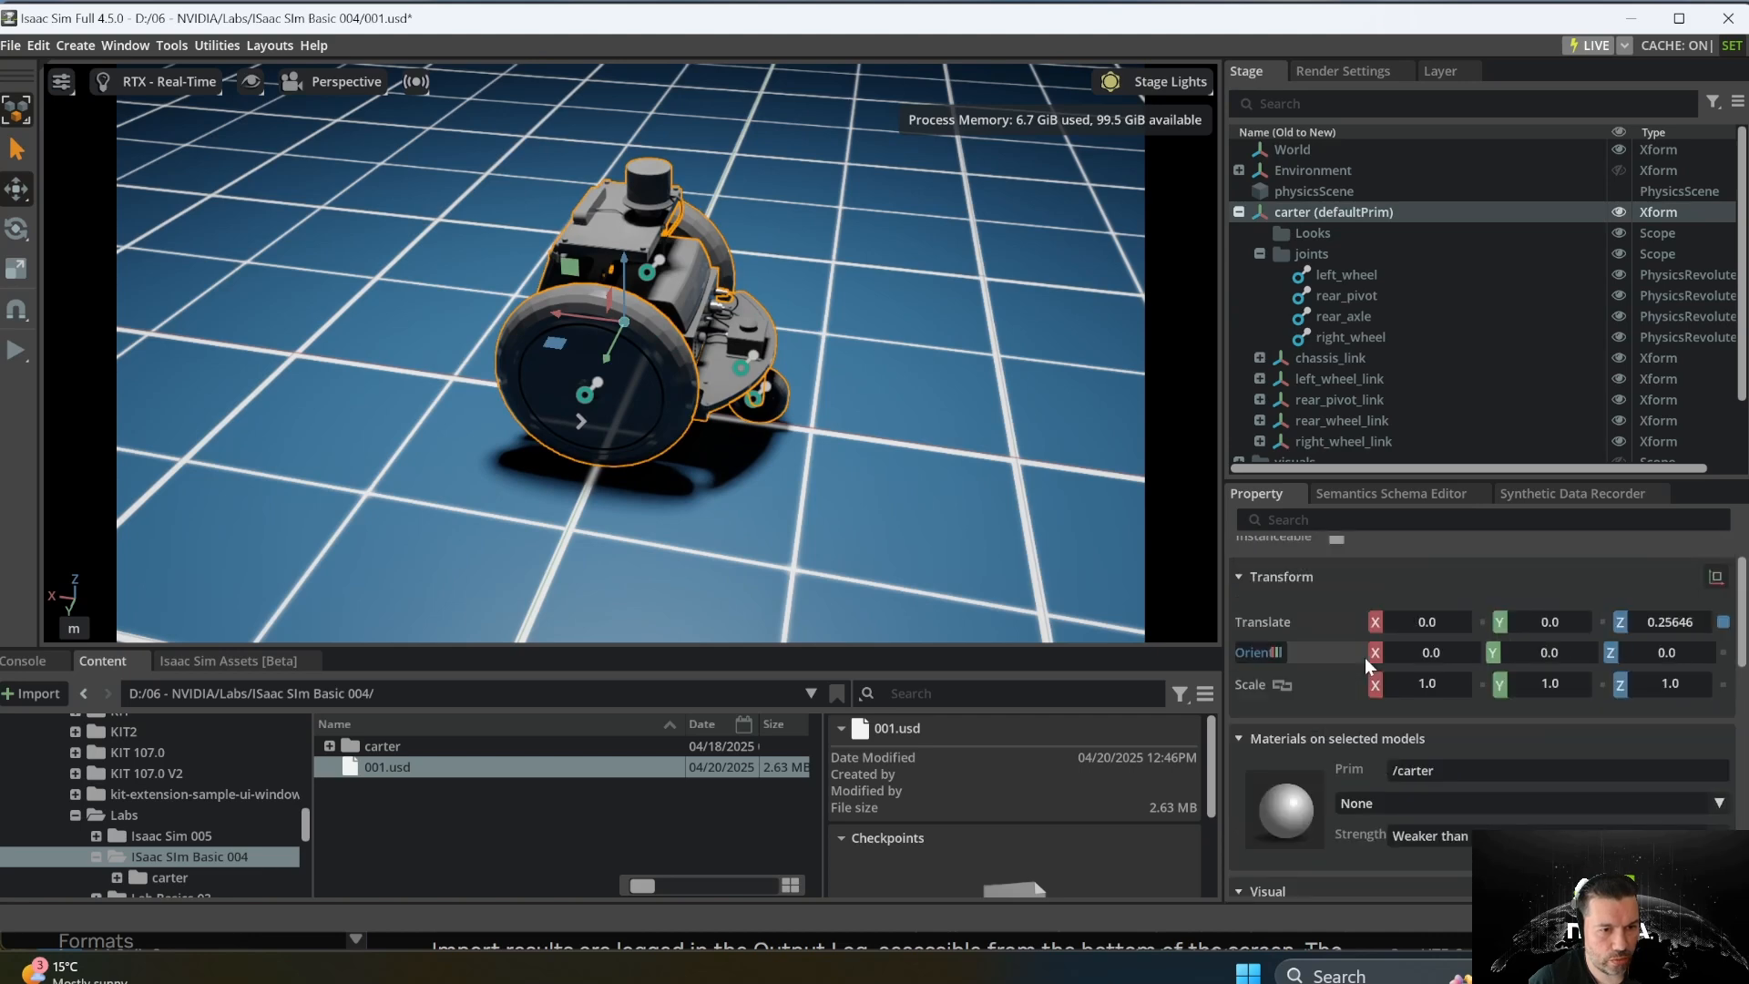
scroll(1365, 658, down, 6)
scroll(1365, 658, down, 3)
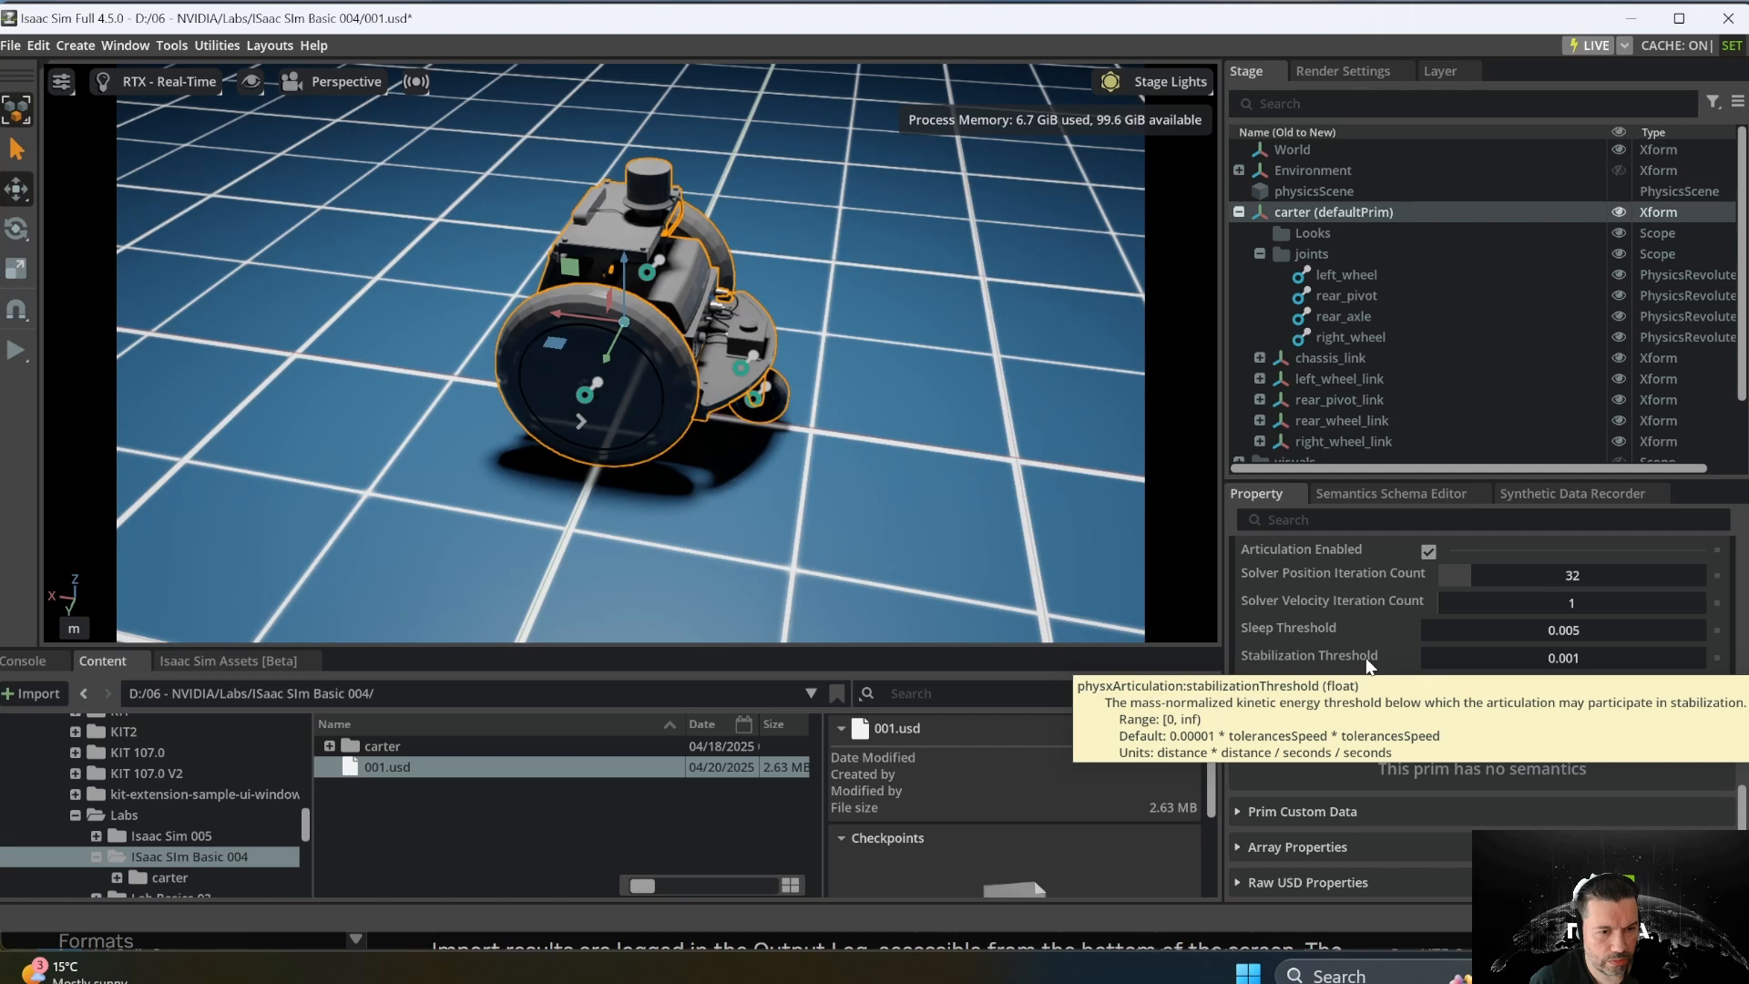
scroll(1444, 739, up, 1)
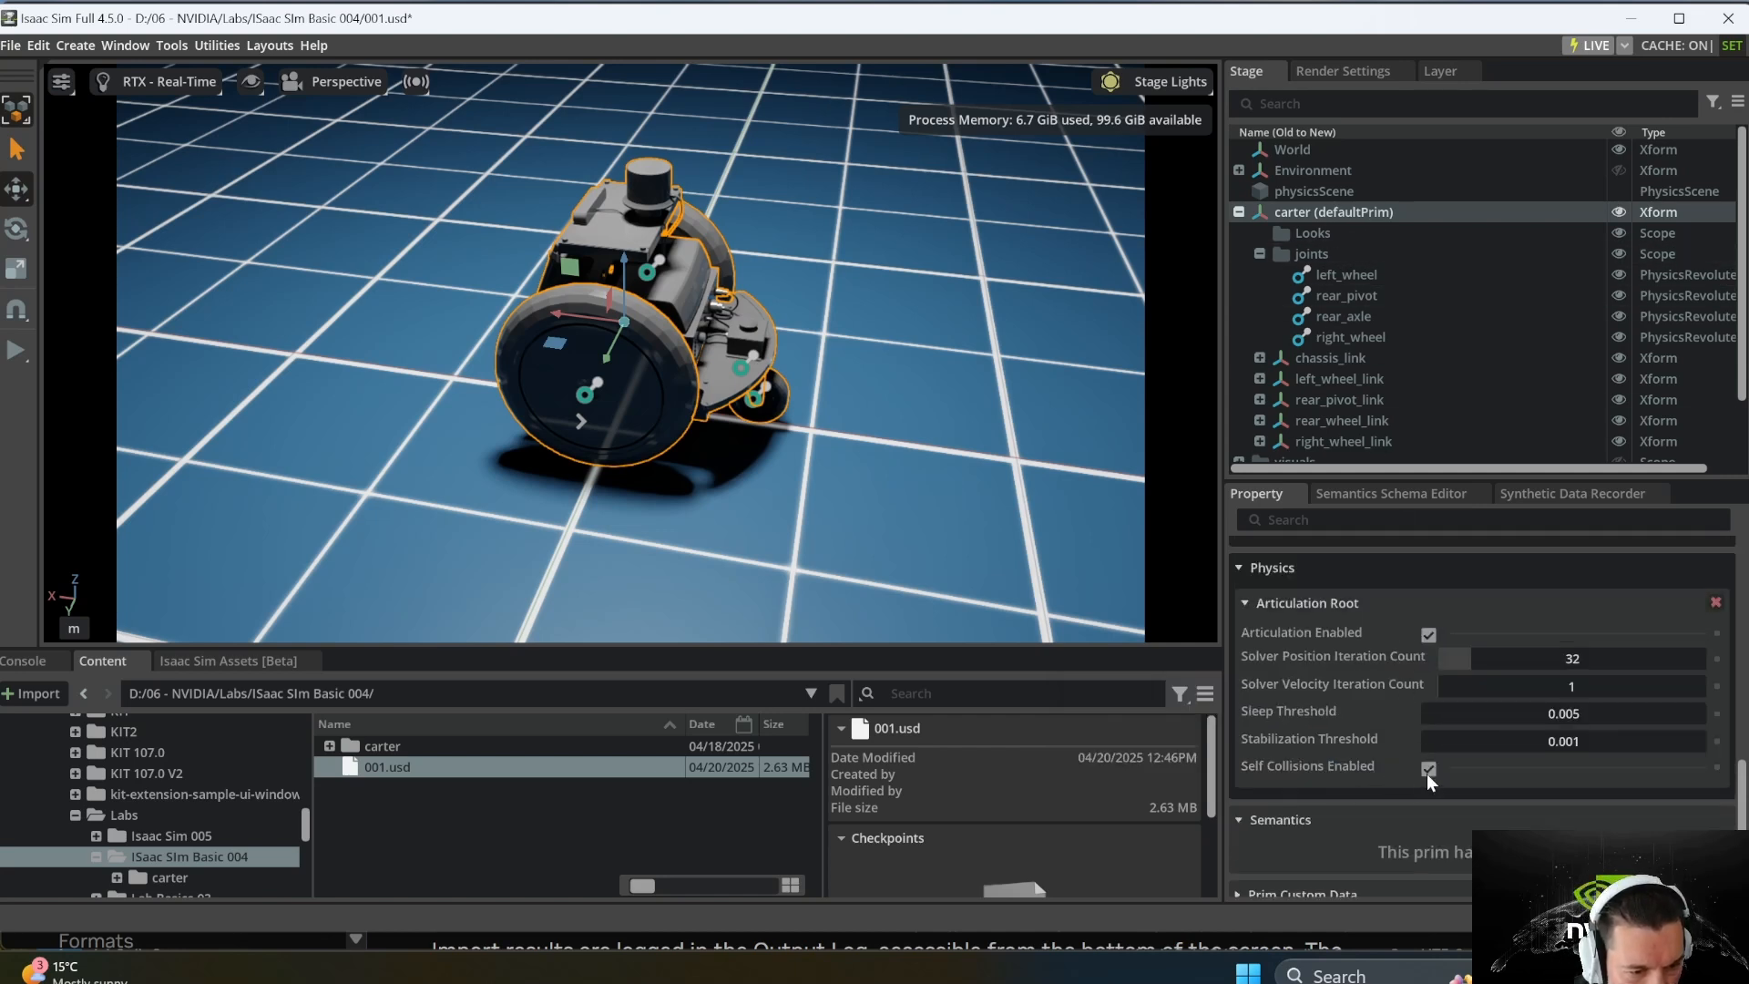
click(1428, 770)
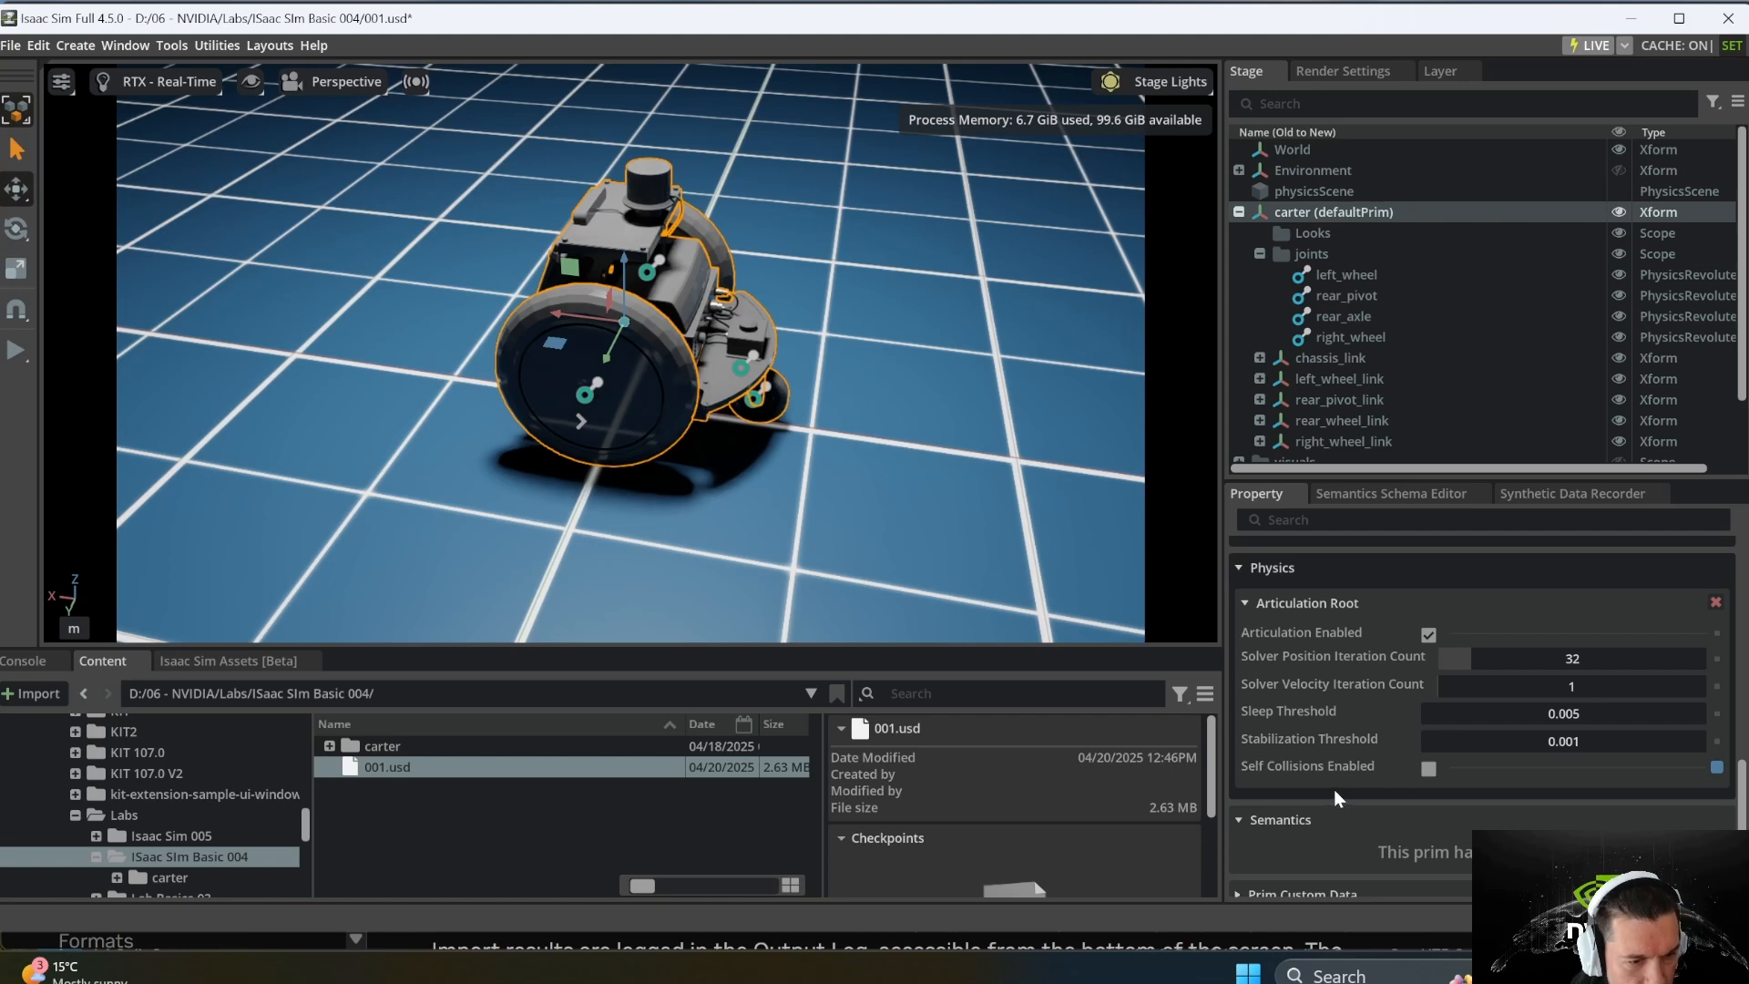
click(20, 352)
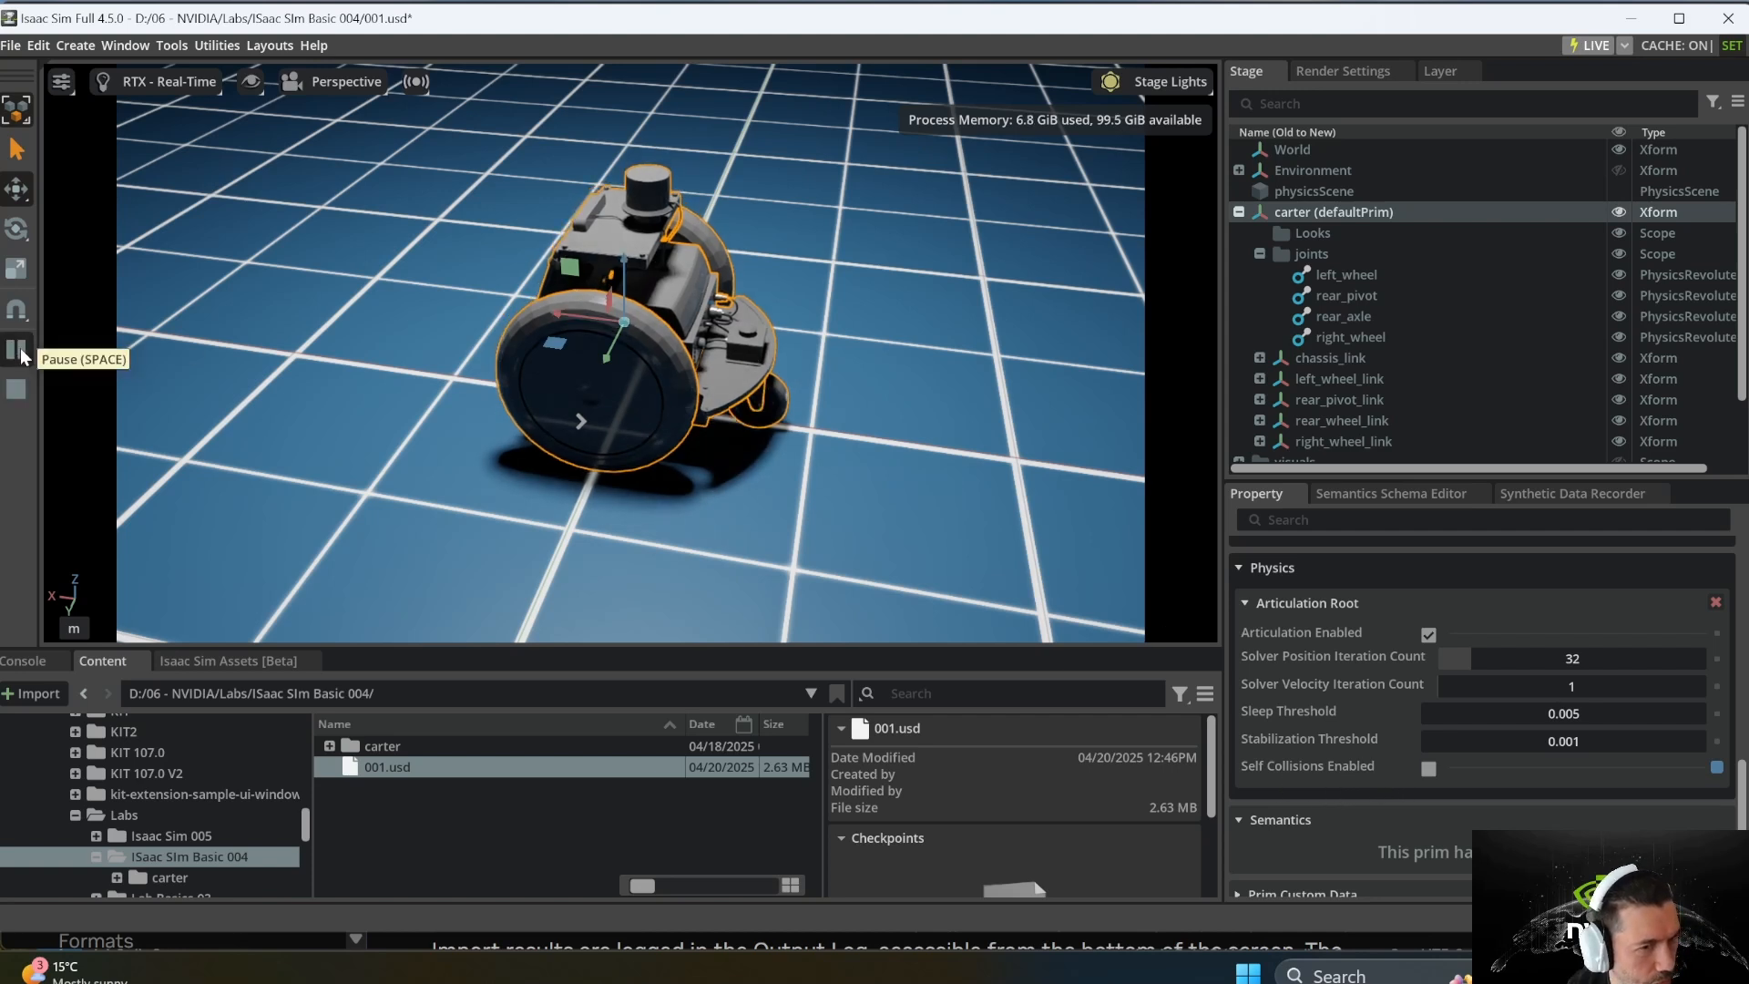
click(14, 392)
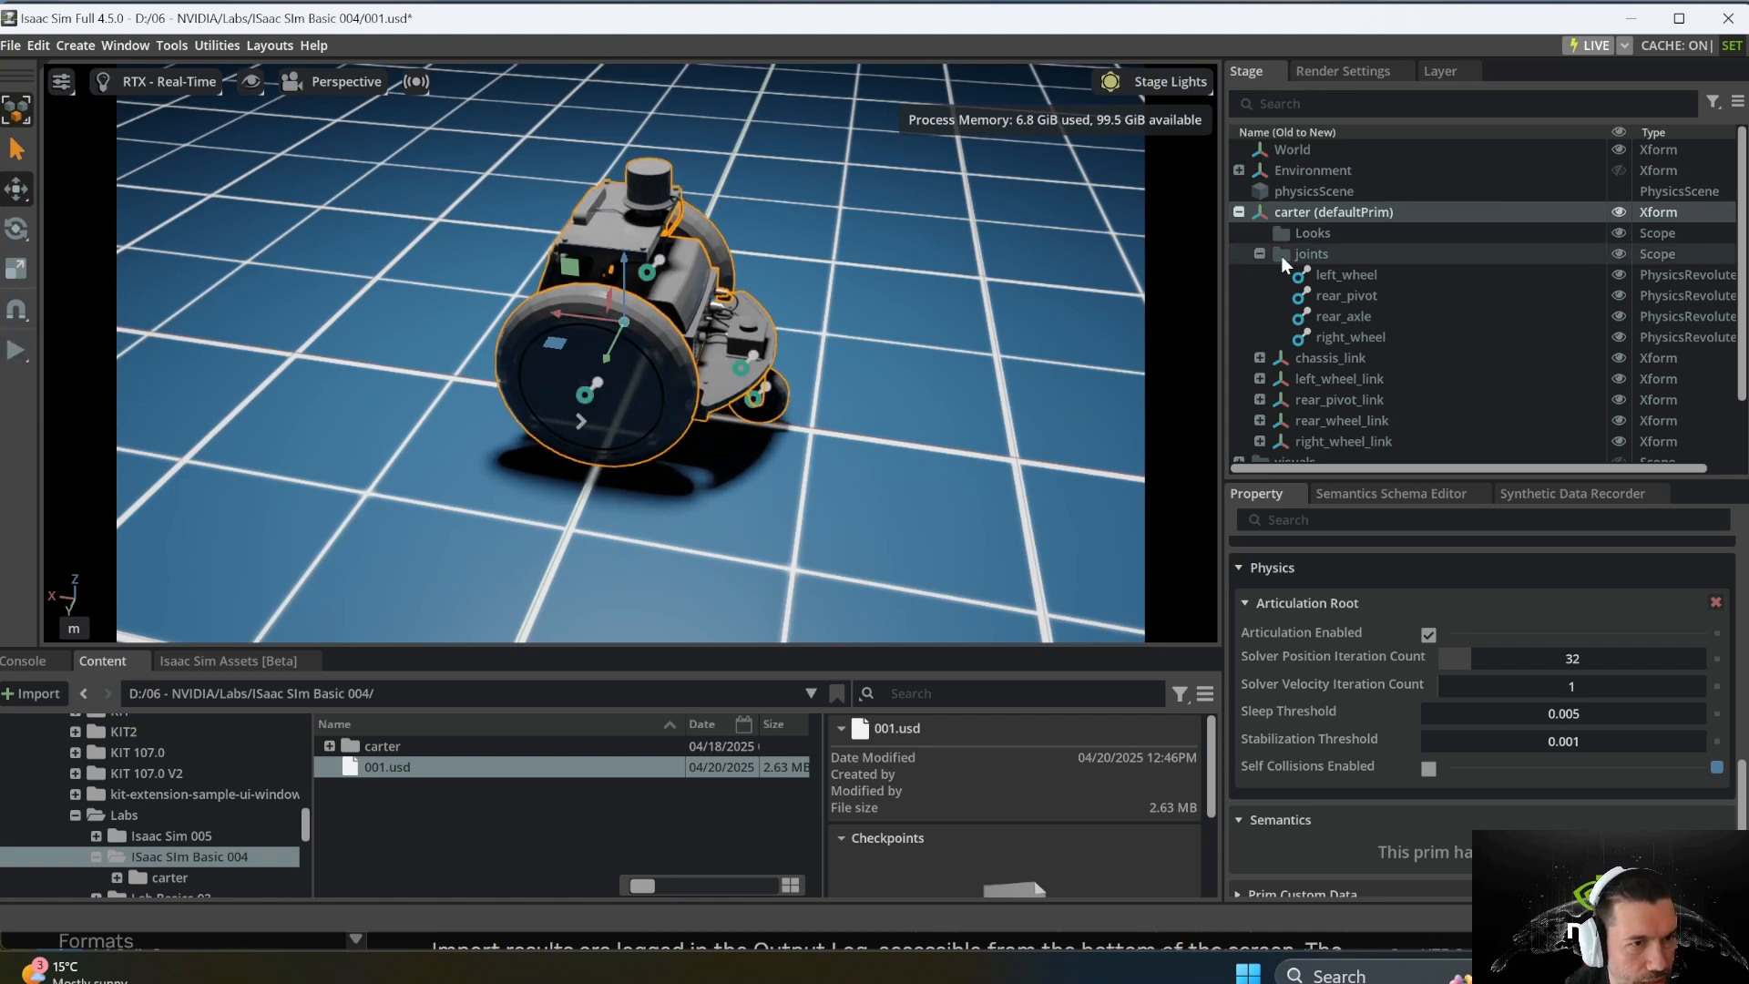
Step: Filter the left_wheel joint's properties by "velo" and set its angular drive Target Velocity to 20
click(1348, 275)
scroll(1519, 692, down, 5)
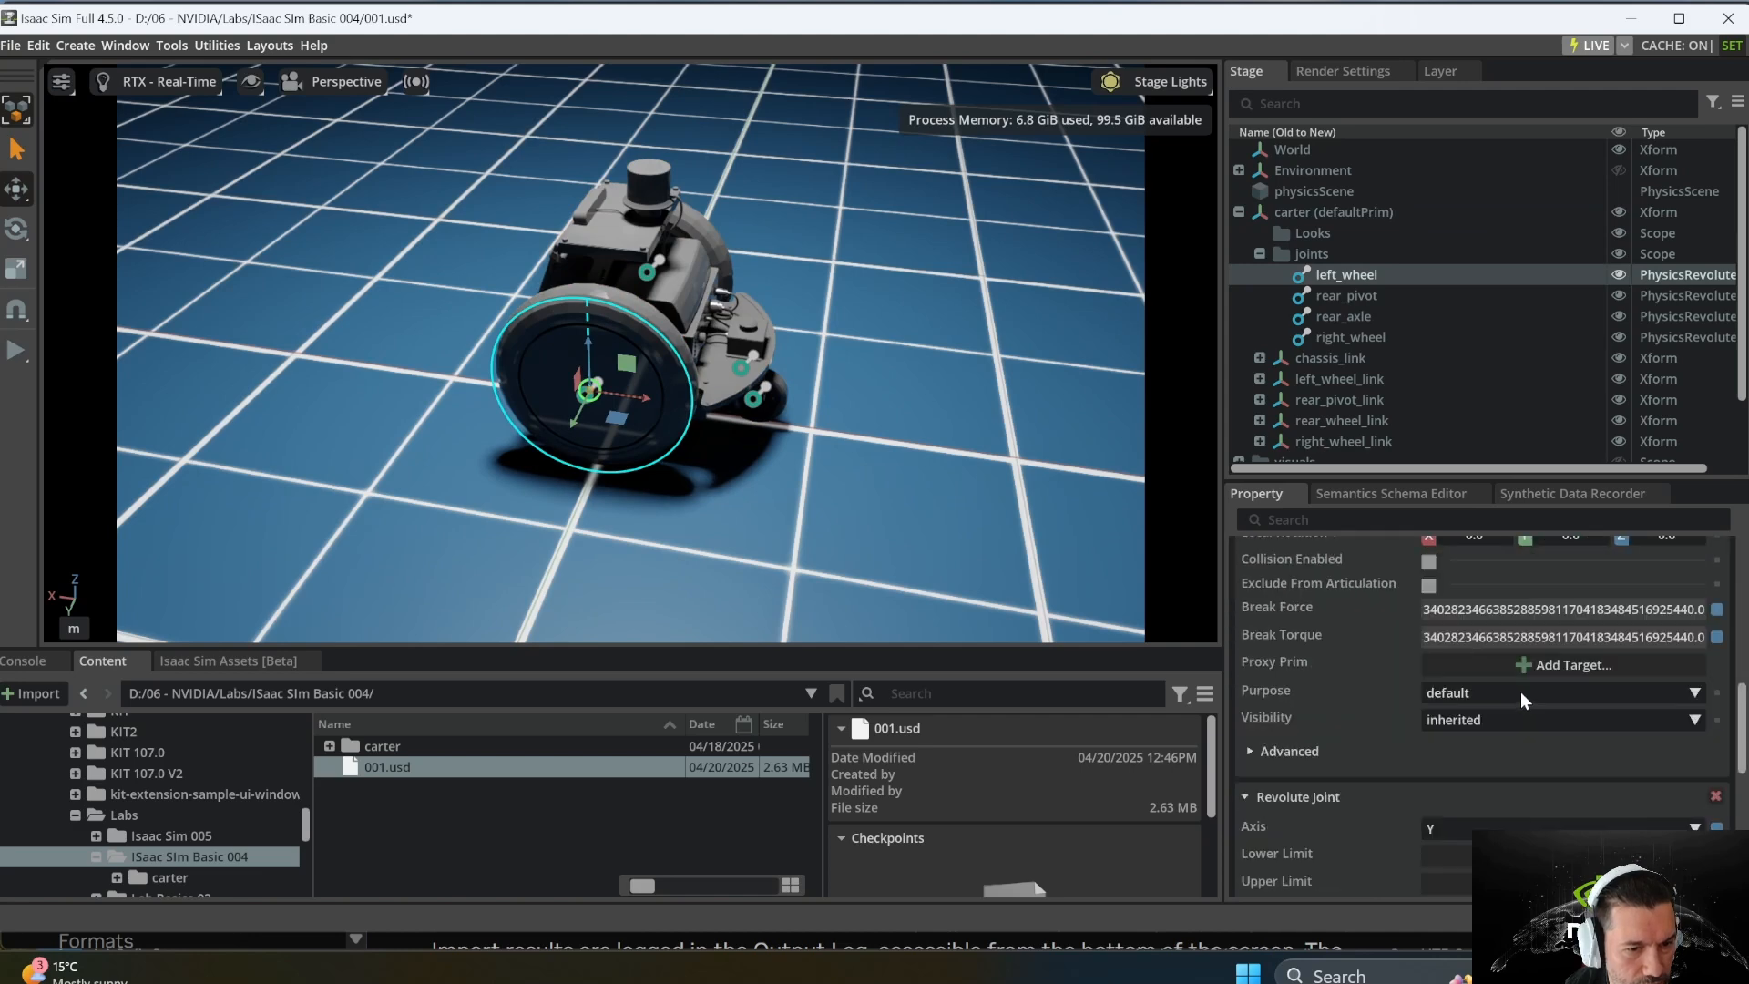
scroll(1521, 691, up, 2)
scroll(1523, 676, down, 5)
scroll(1548, 687, down, 5)
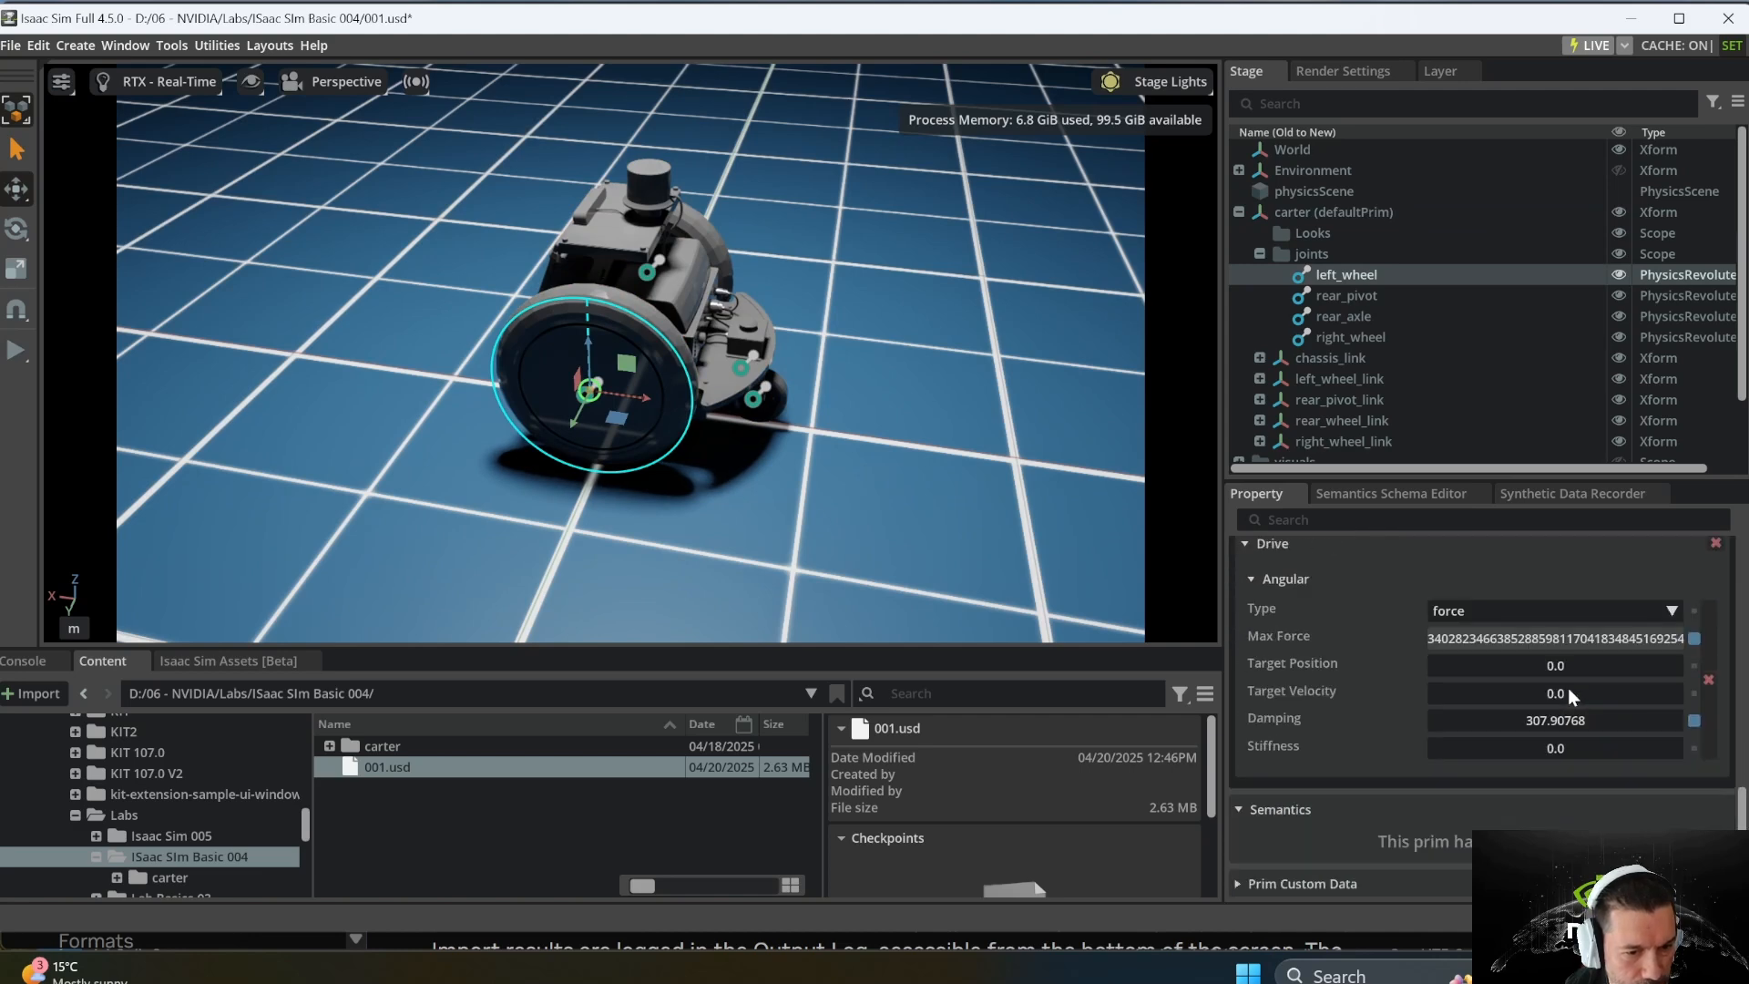
scroll(1568, 687, up, 7)
scroll(1502, 694, up, 5)
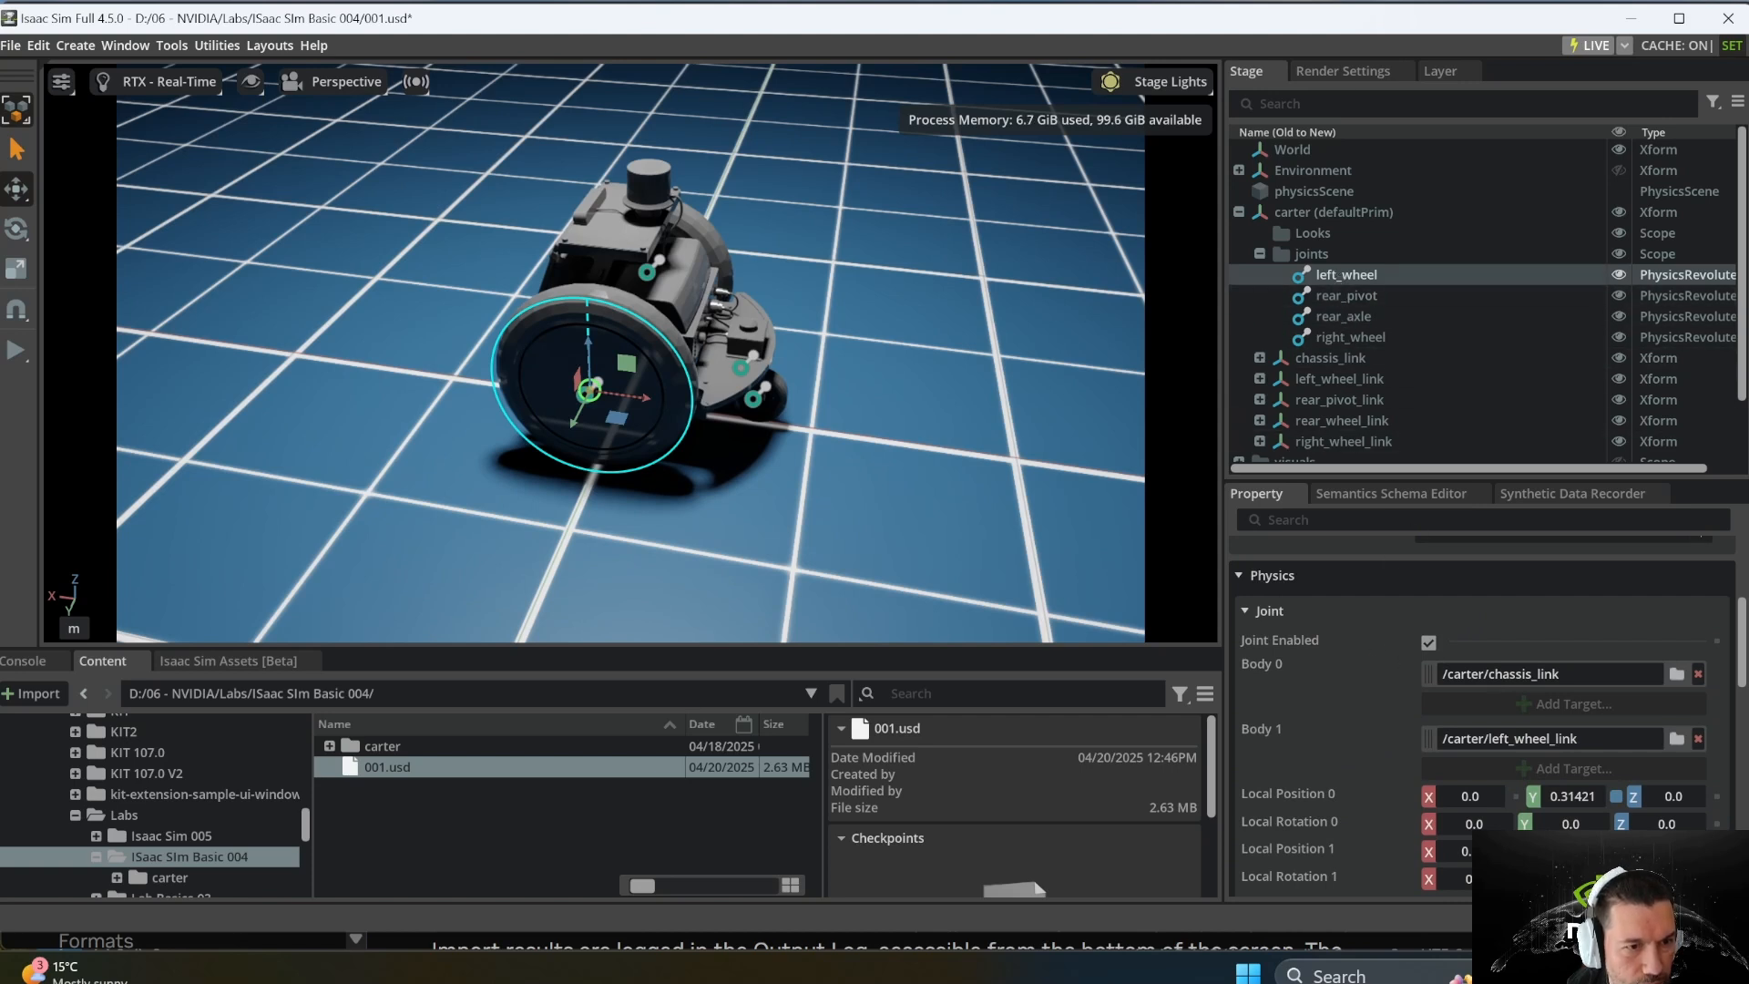
click(1366, 519)
text(velo)
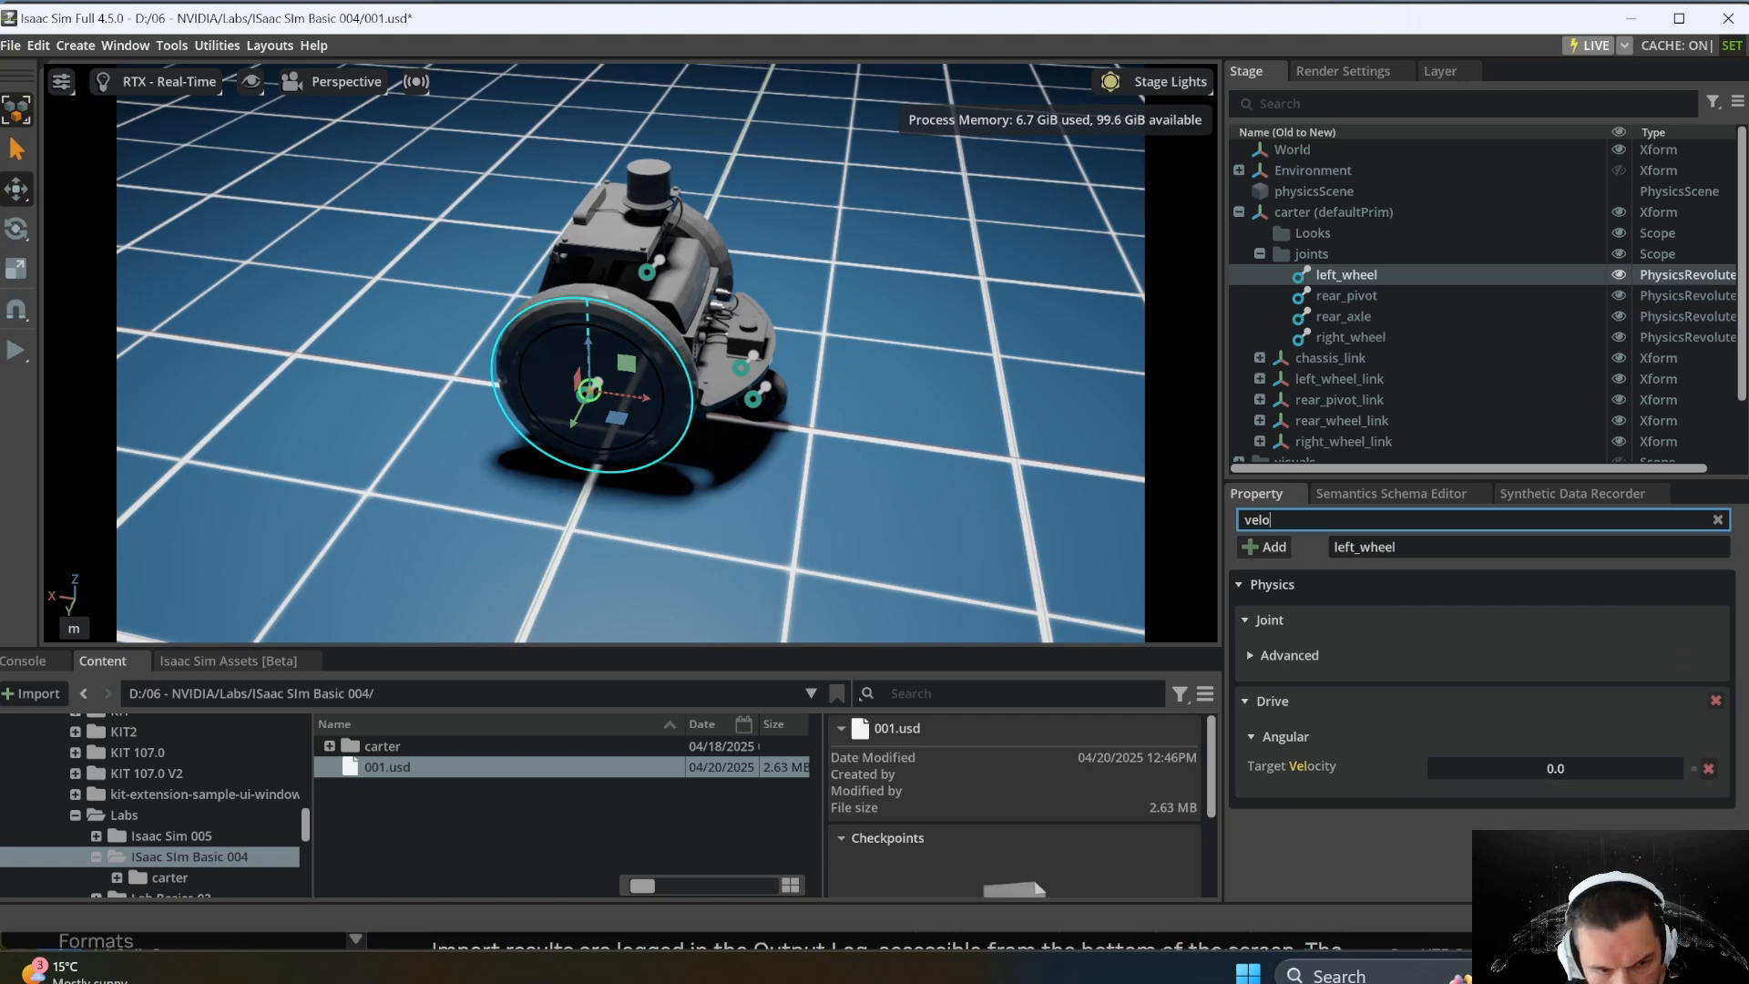
double_click(1552, 769)
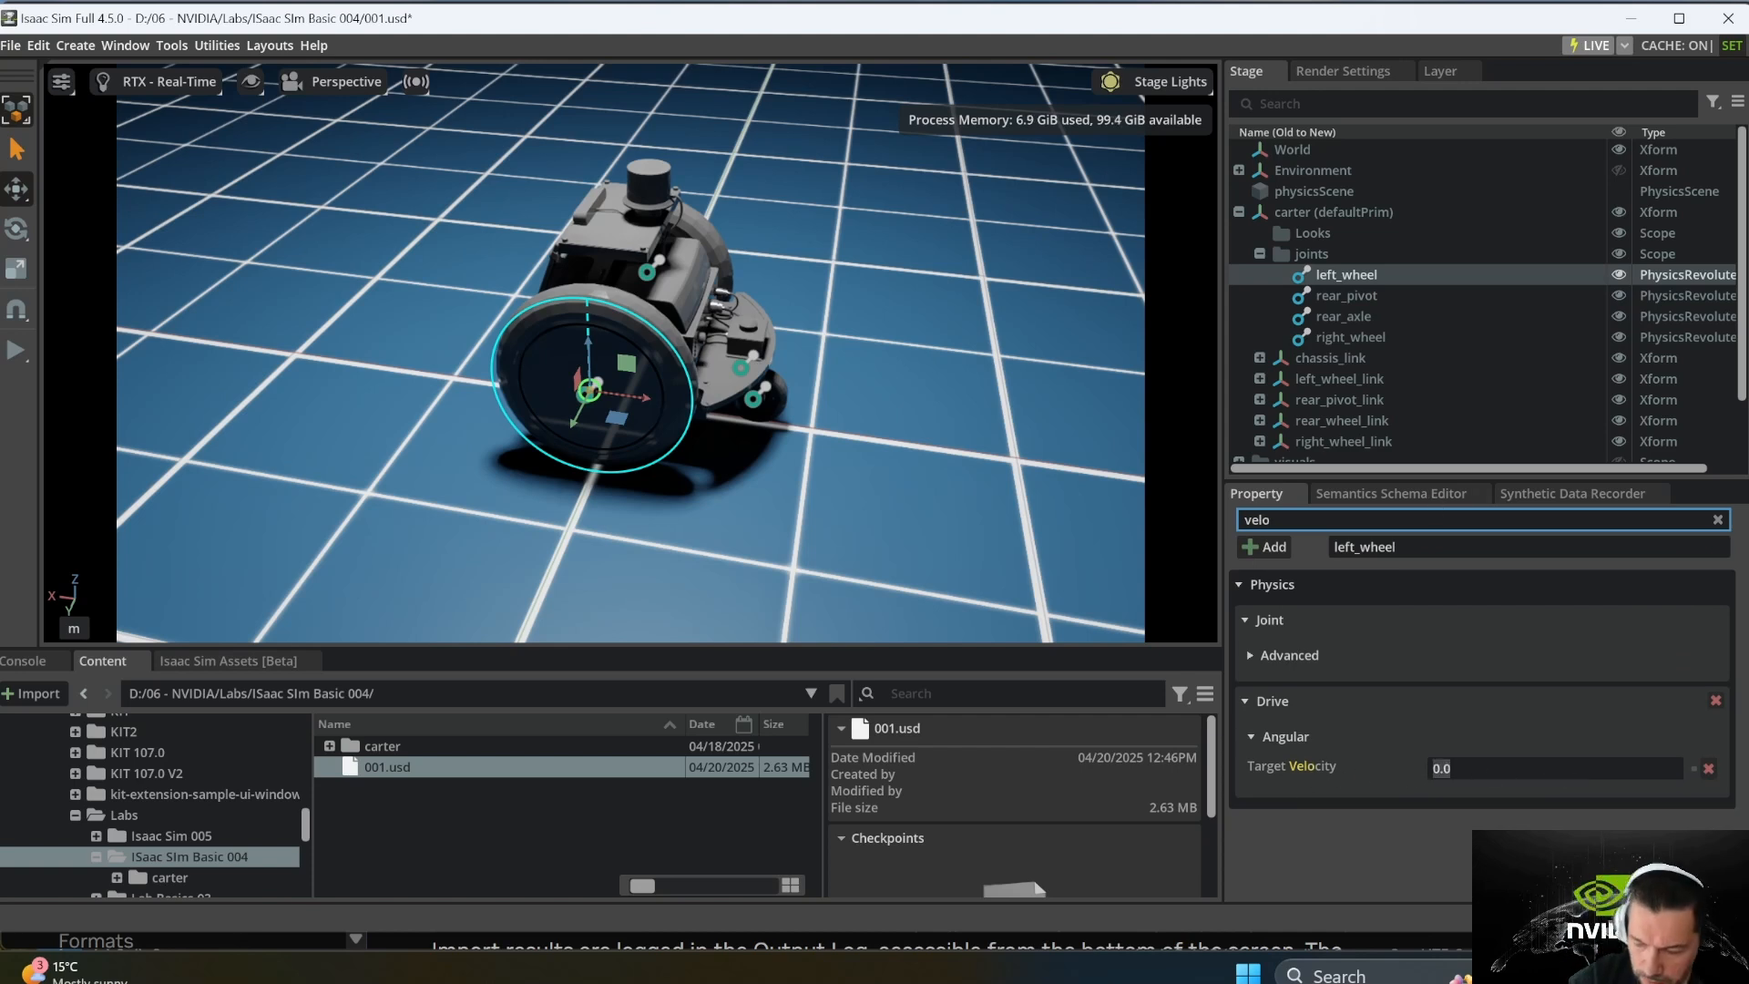
text(20)
key(Return)
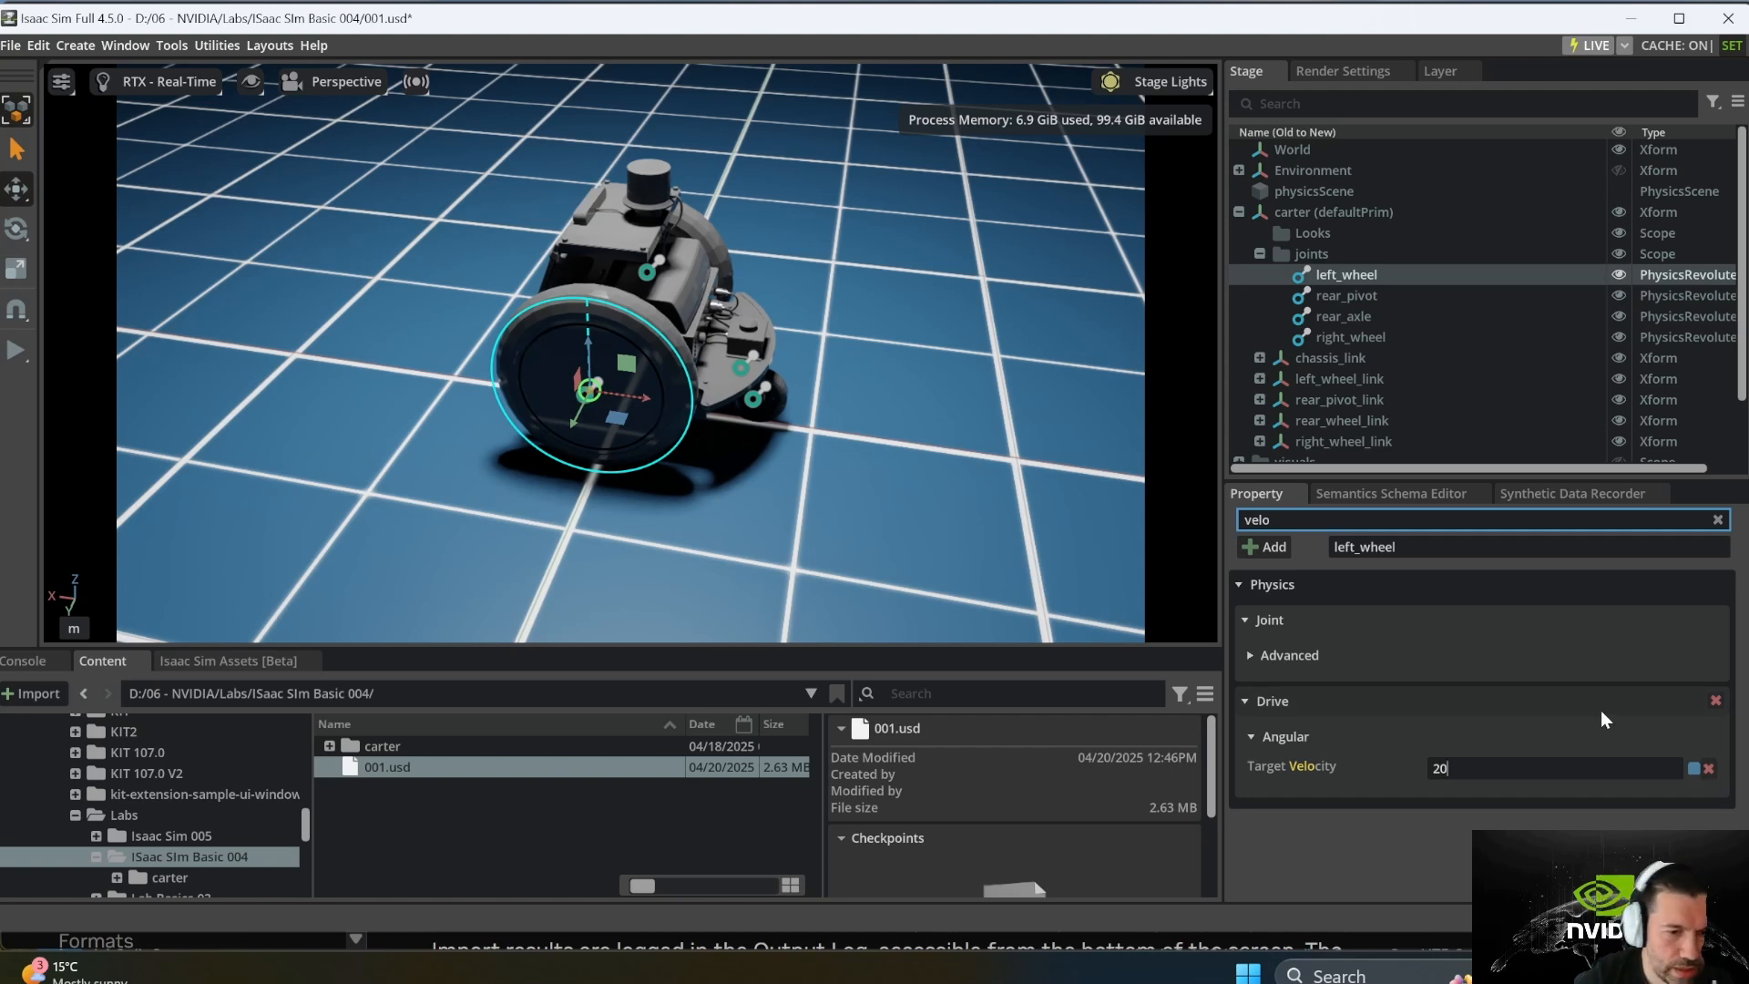
Step: Set the right_wheel joint's angular drive Target Velocity to 20
click(1341, 335)
double_click(1555, 763)
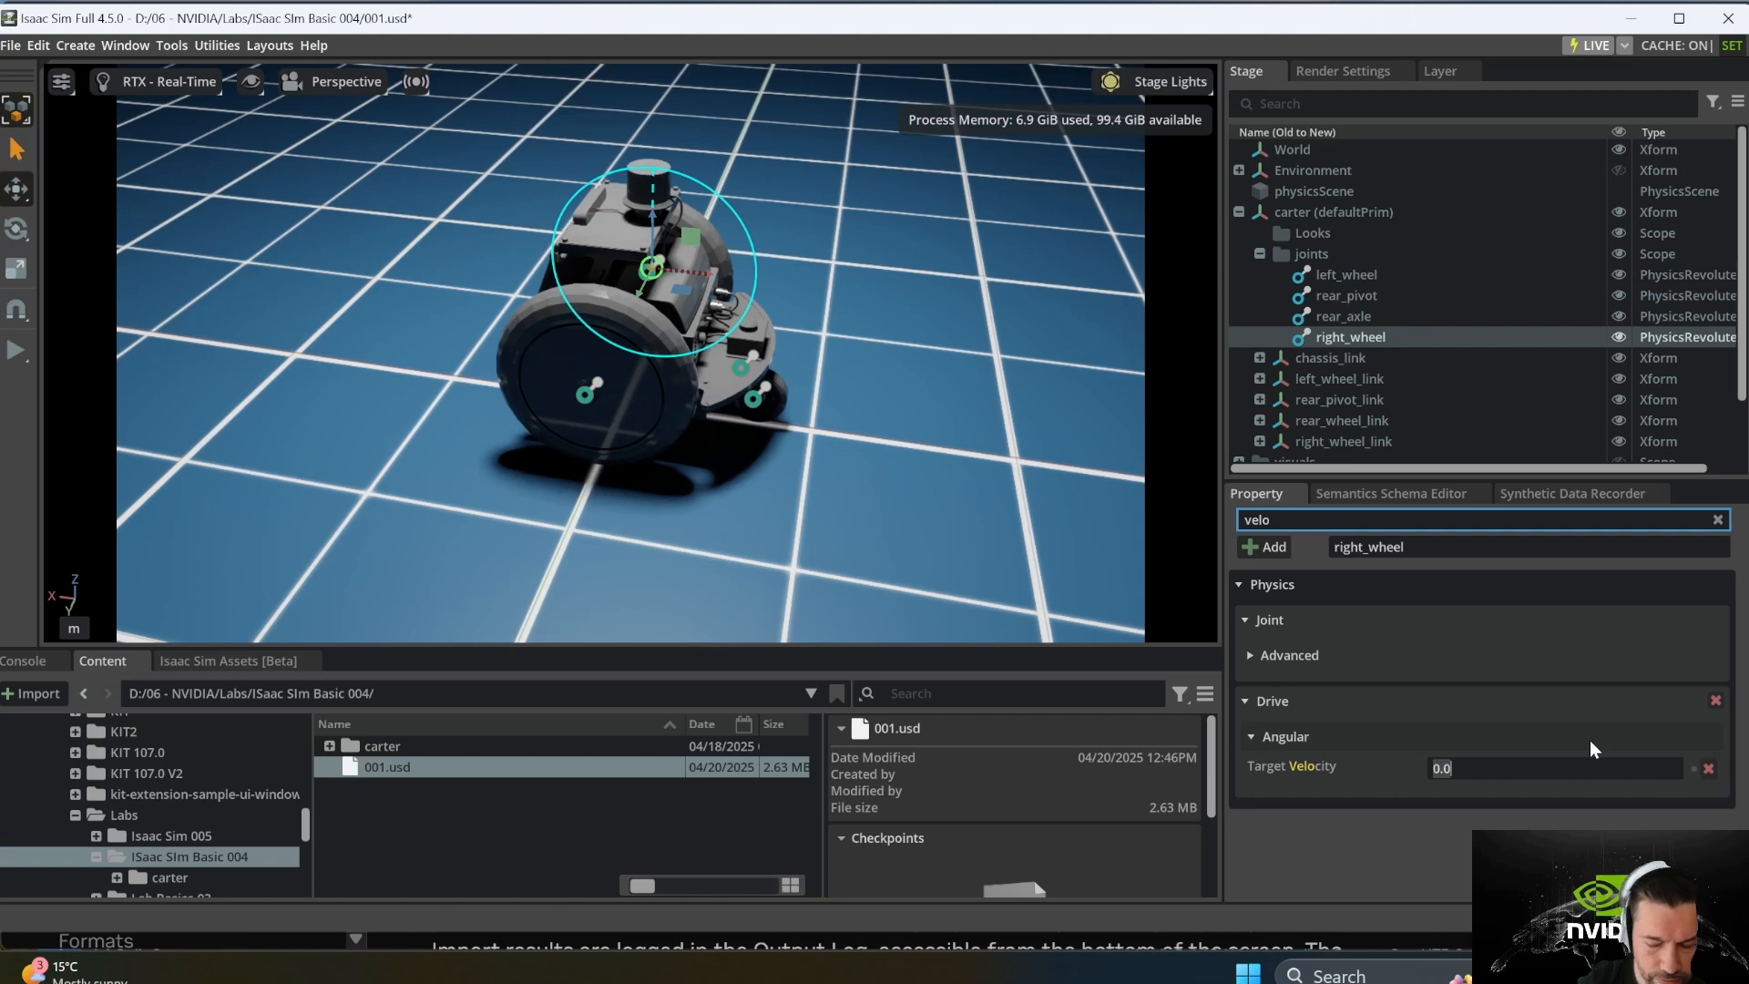
text(20)
key(Return)
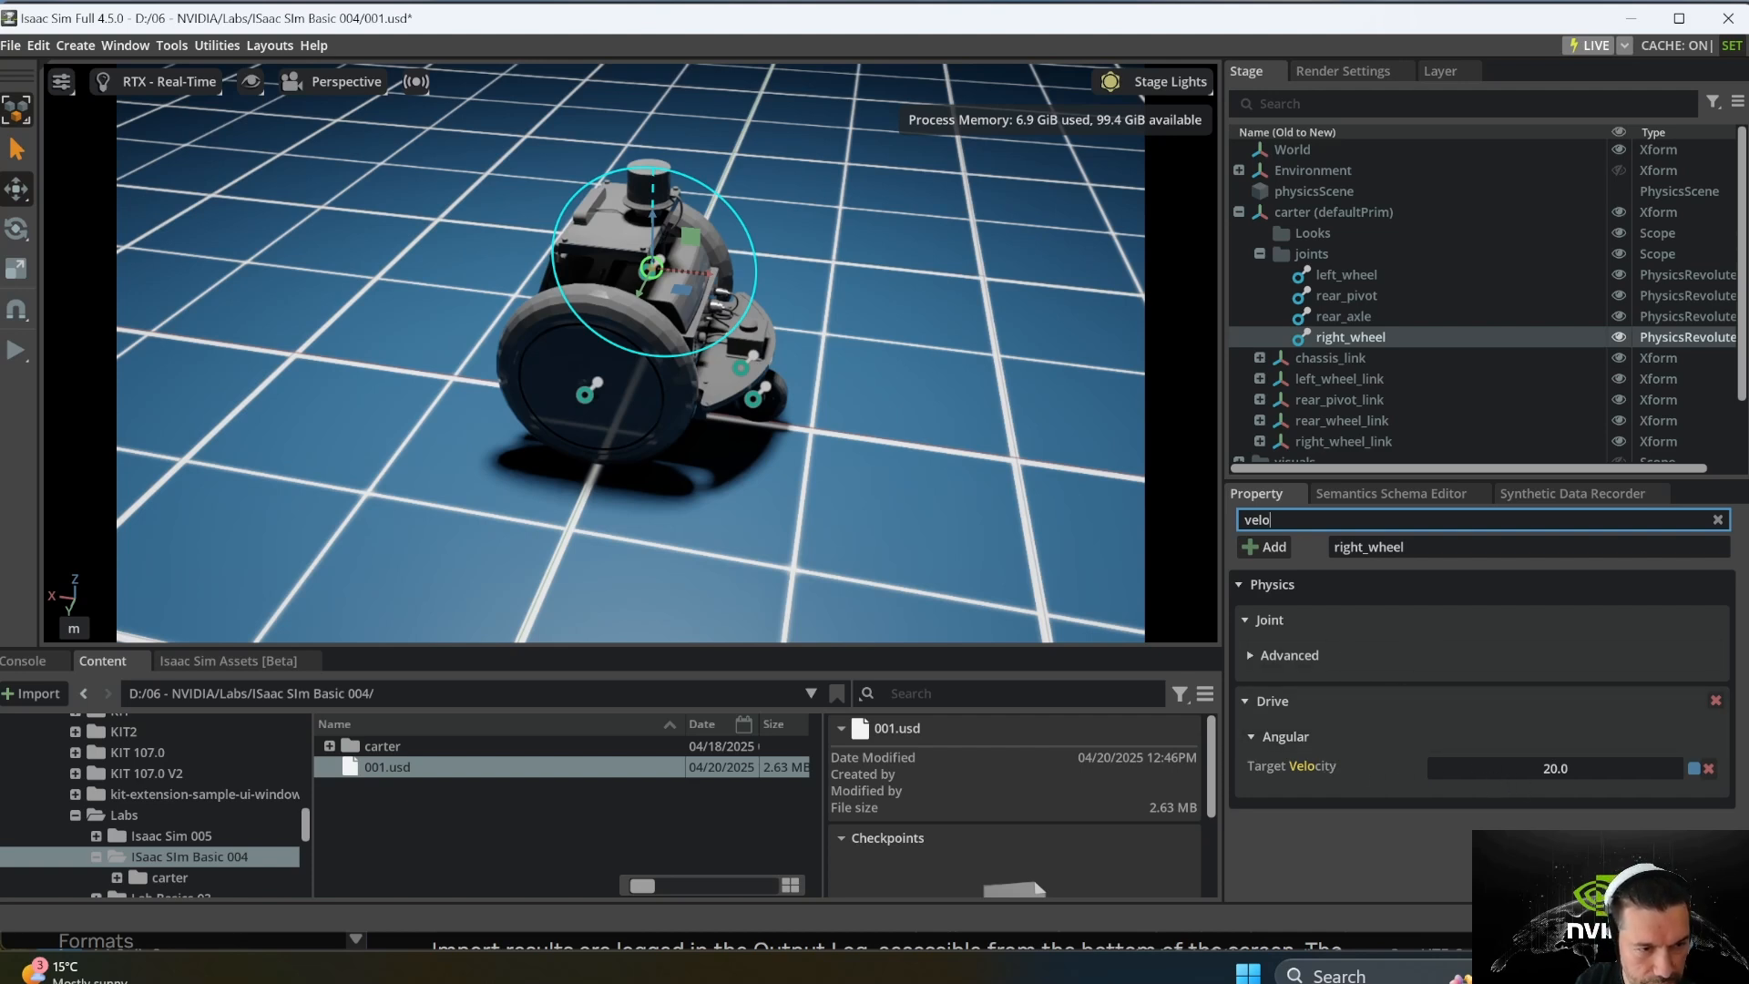
Step: Clear the property filter and run the simulation briefly to observe the robot driving with its target velocities, and stop it
key(BackSpace)
key(BackSpace)
key(BackSpace)
key(BackSpace)
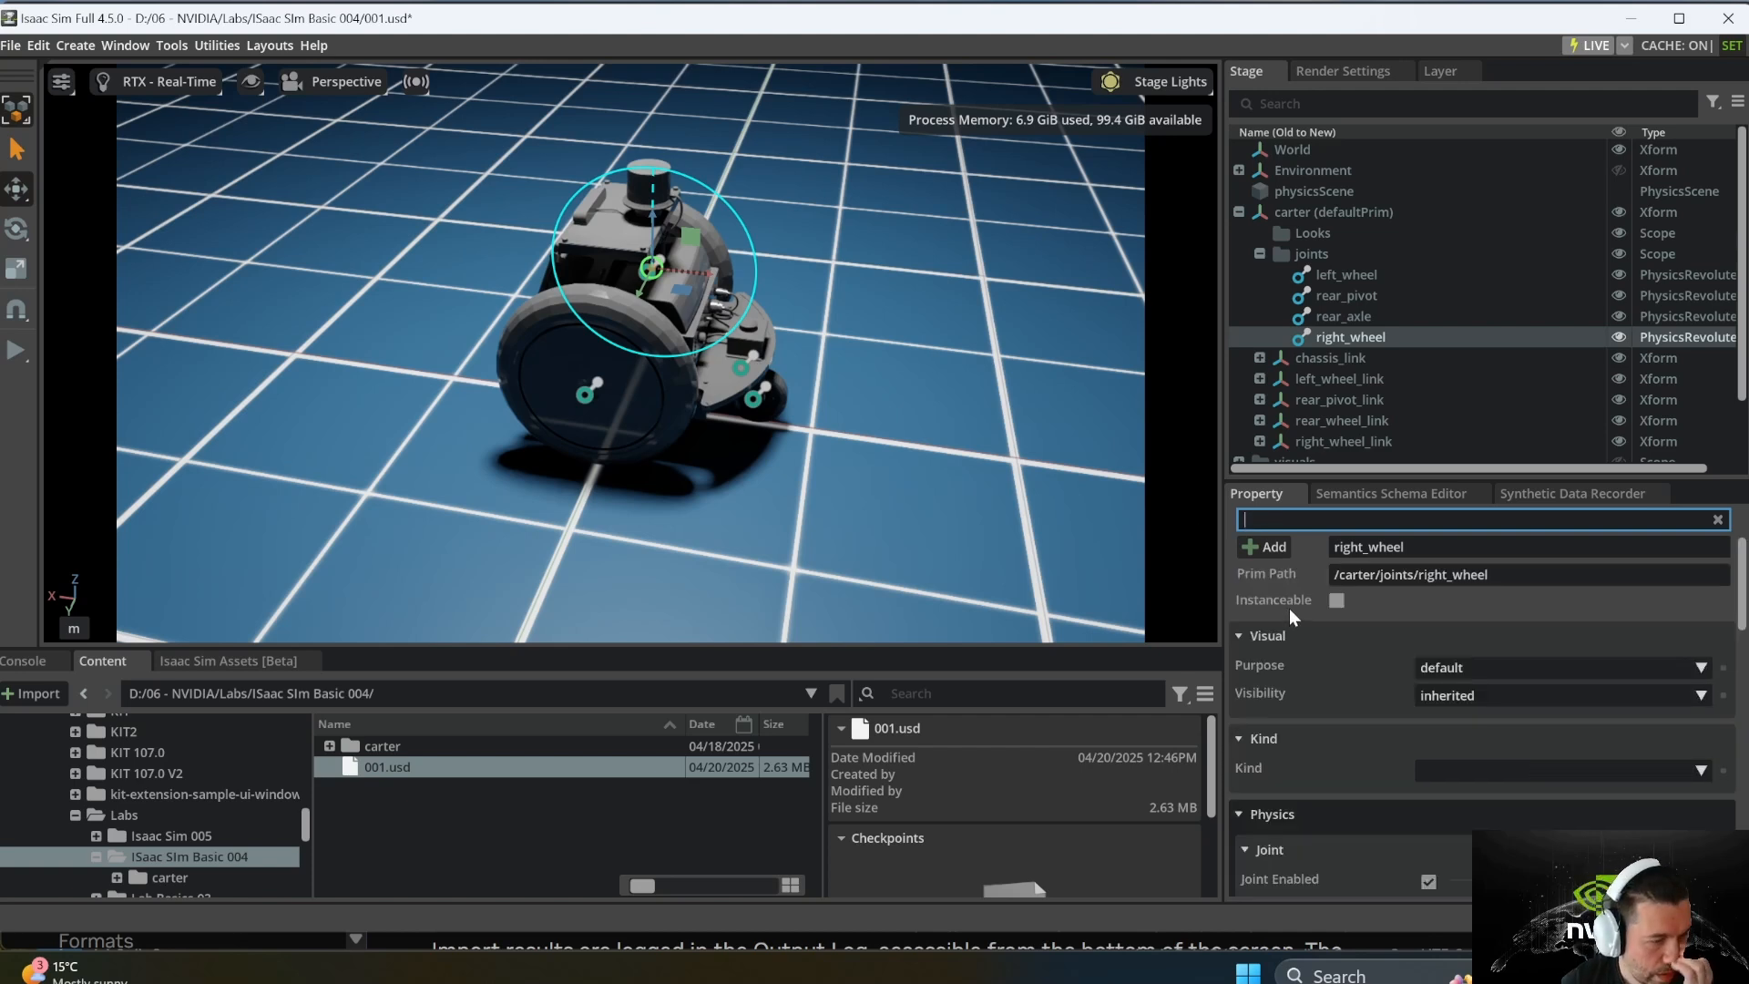
click(13, 353)
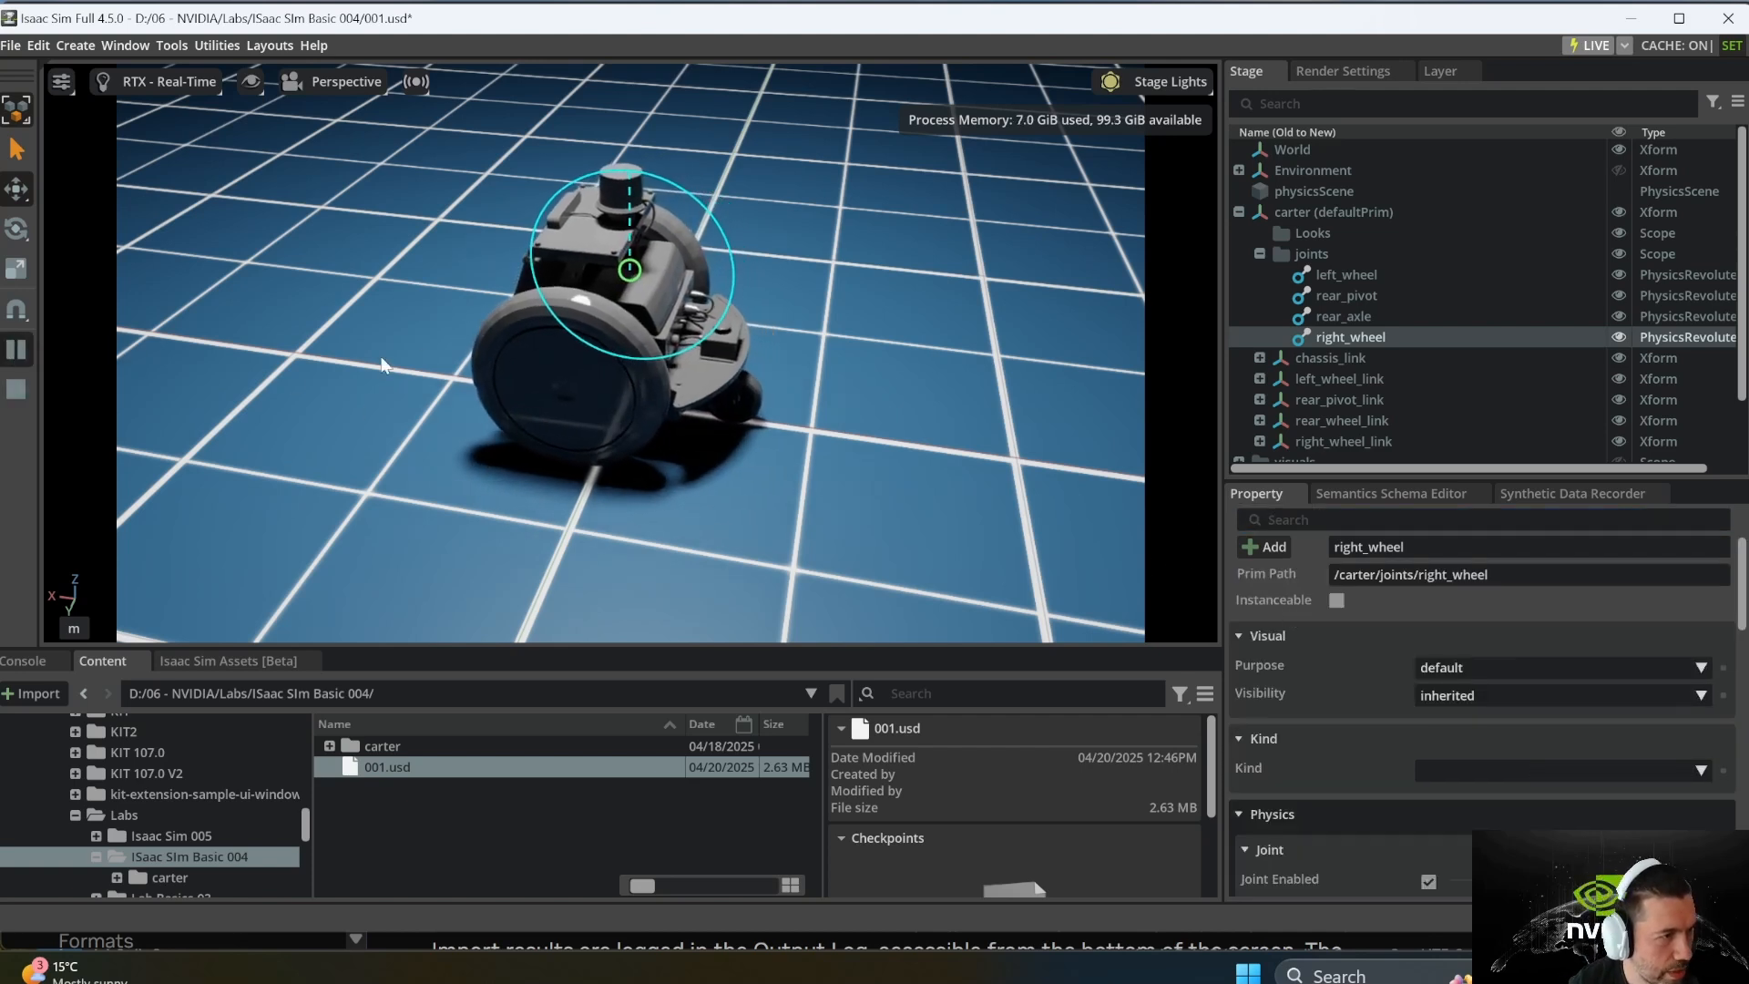
click(14, 392)
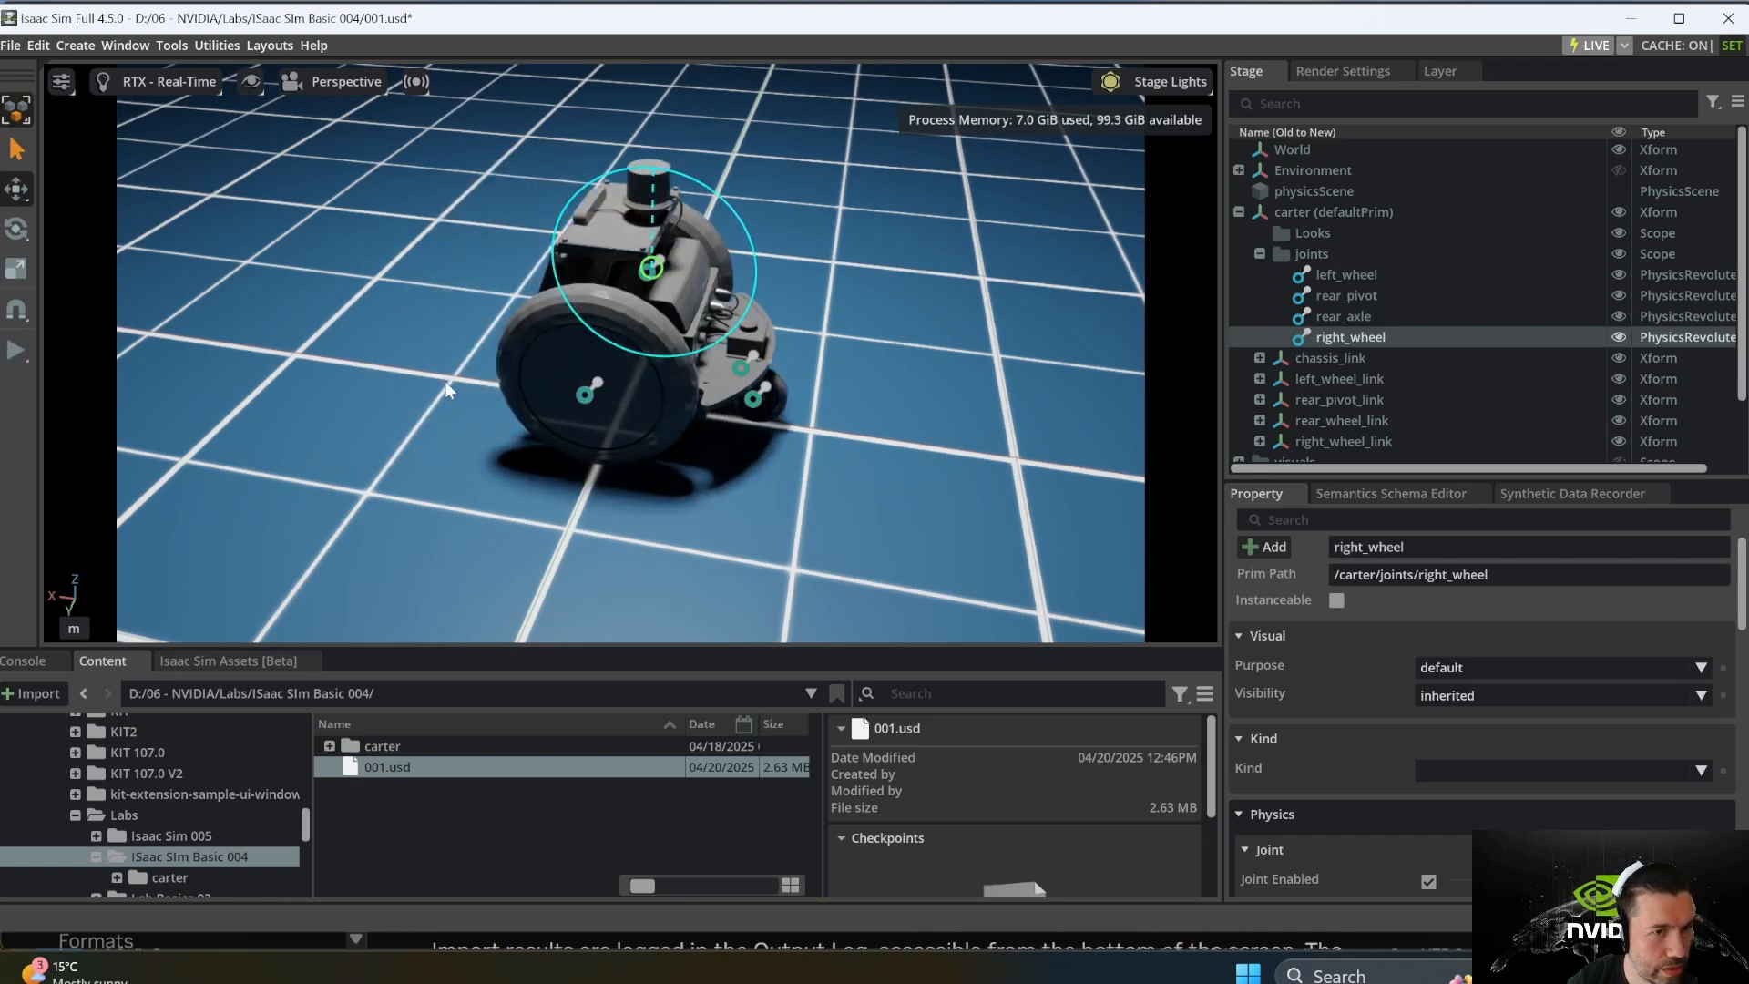
Step: Start a Differential Controller OmniGraph and assign /carter as its Robot Prim
click(219, 48)
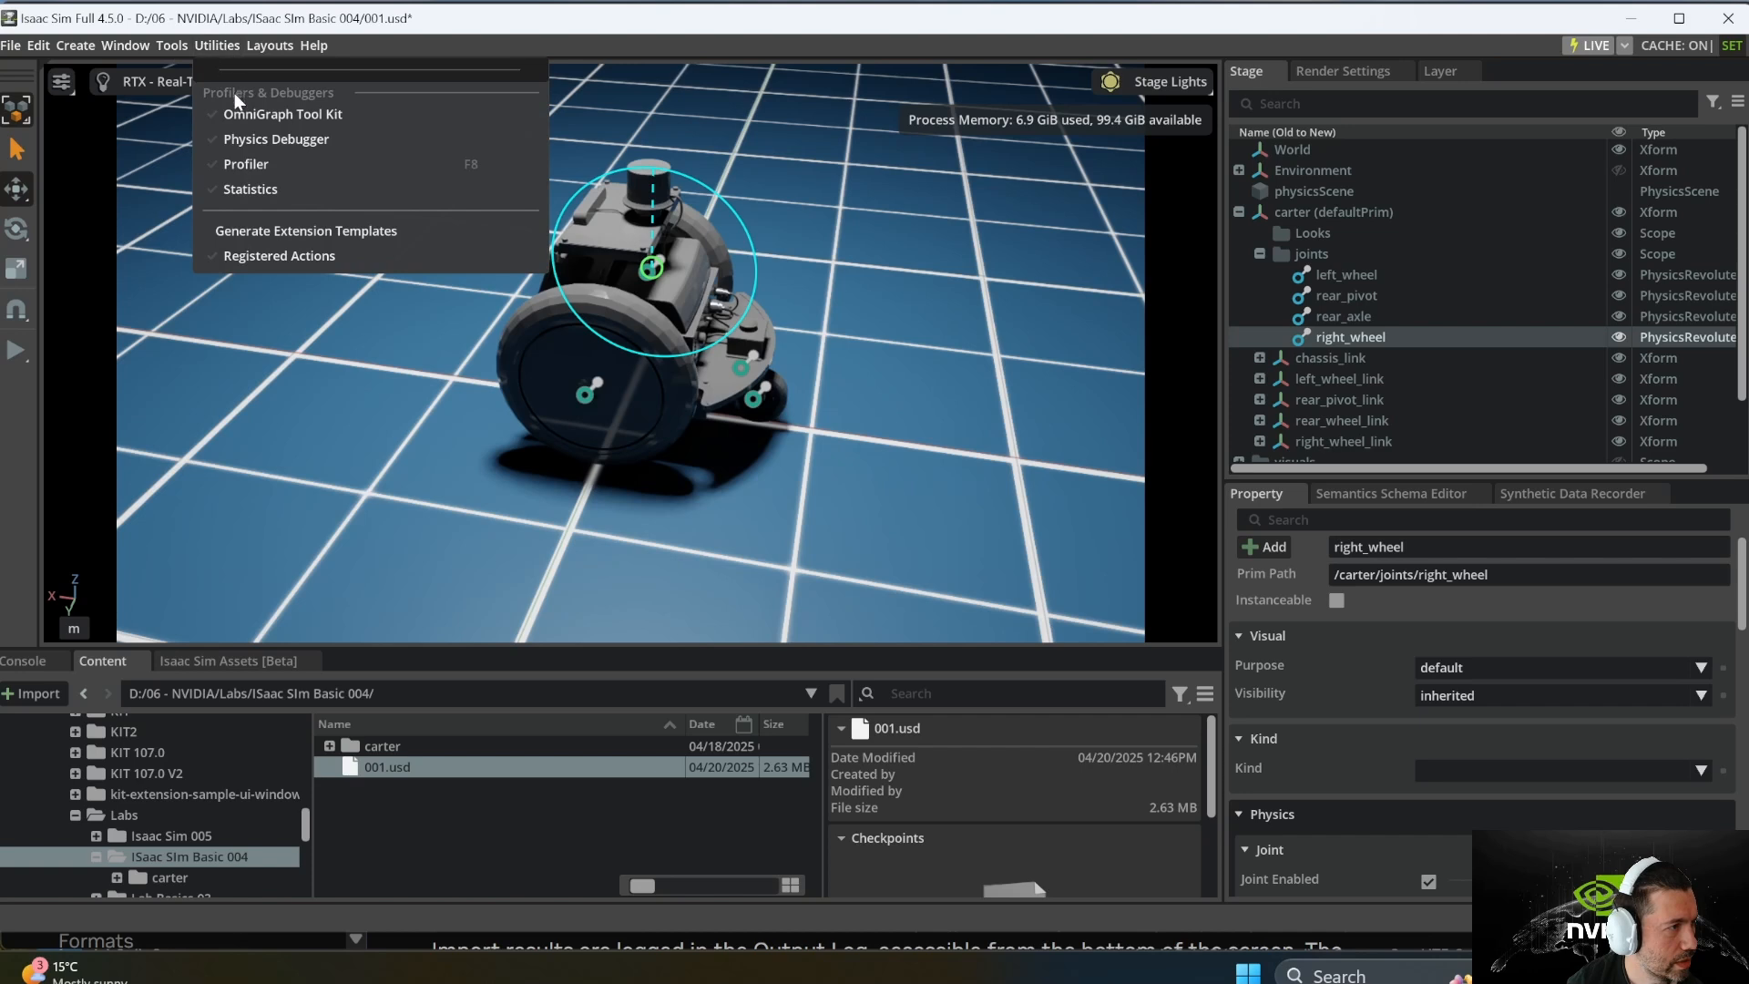
mouse_move(156, 43)
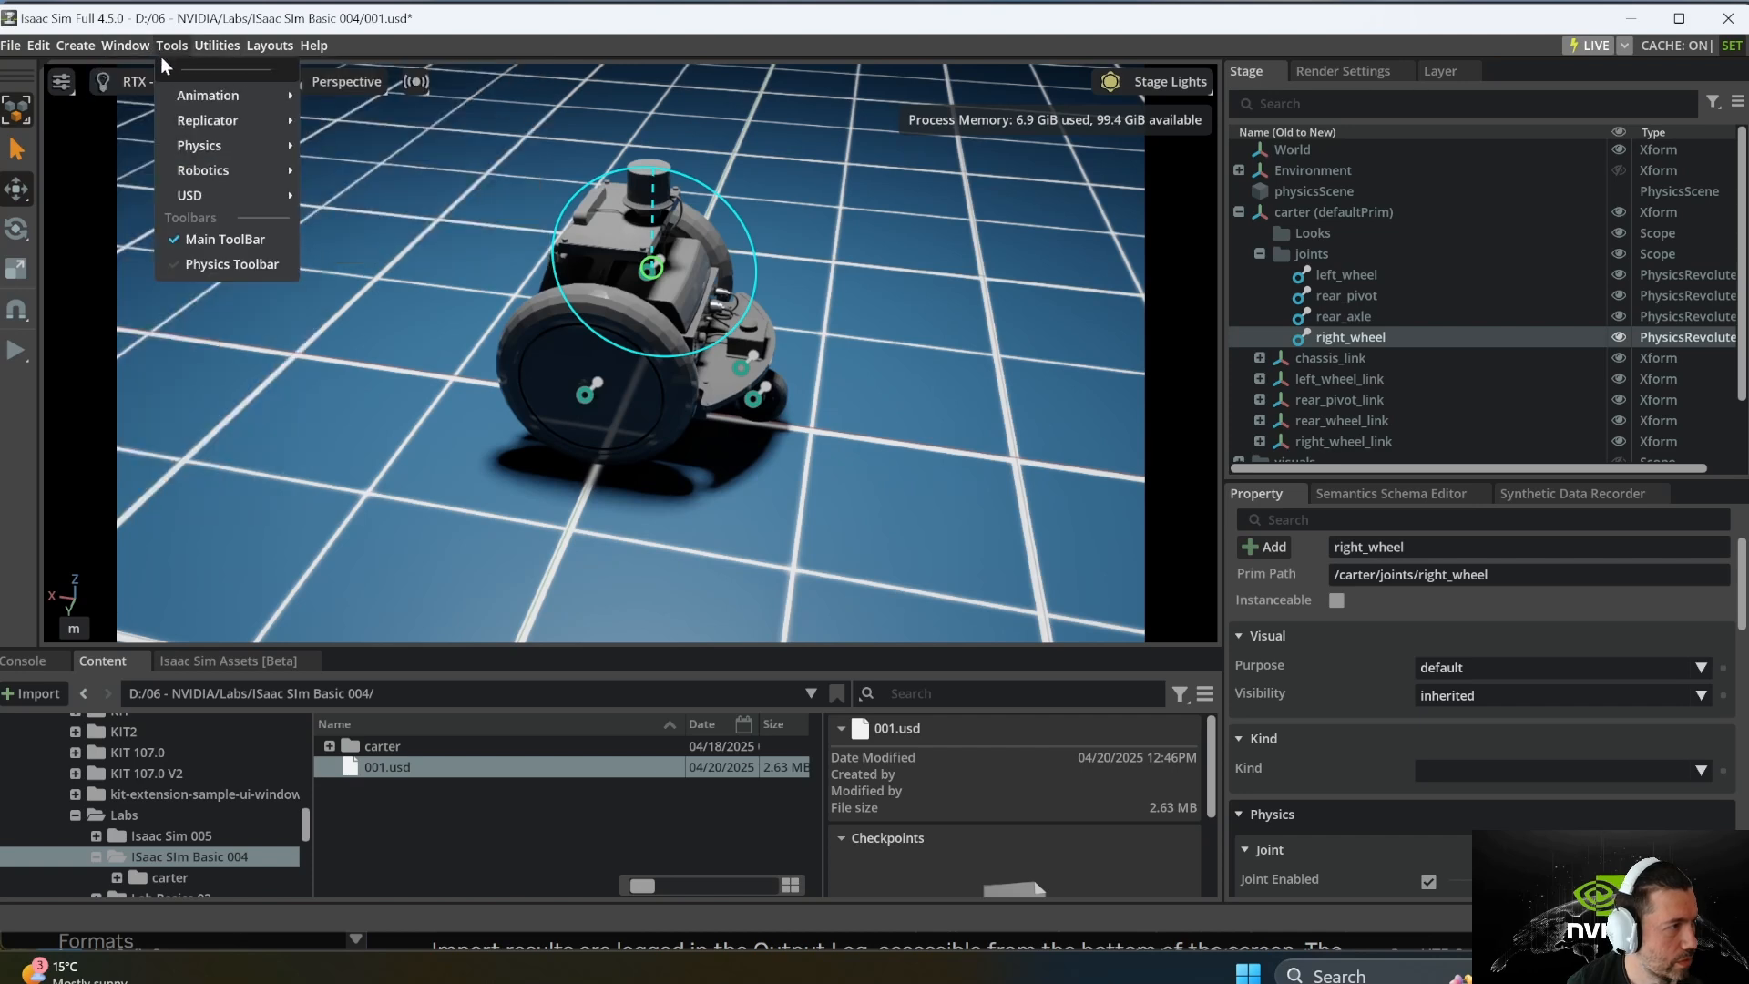
mouse_move(202, 171)
mouse_move(370, 202)
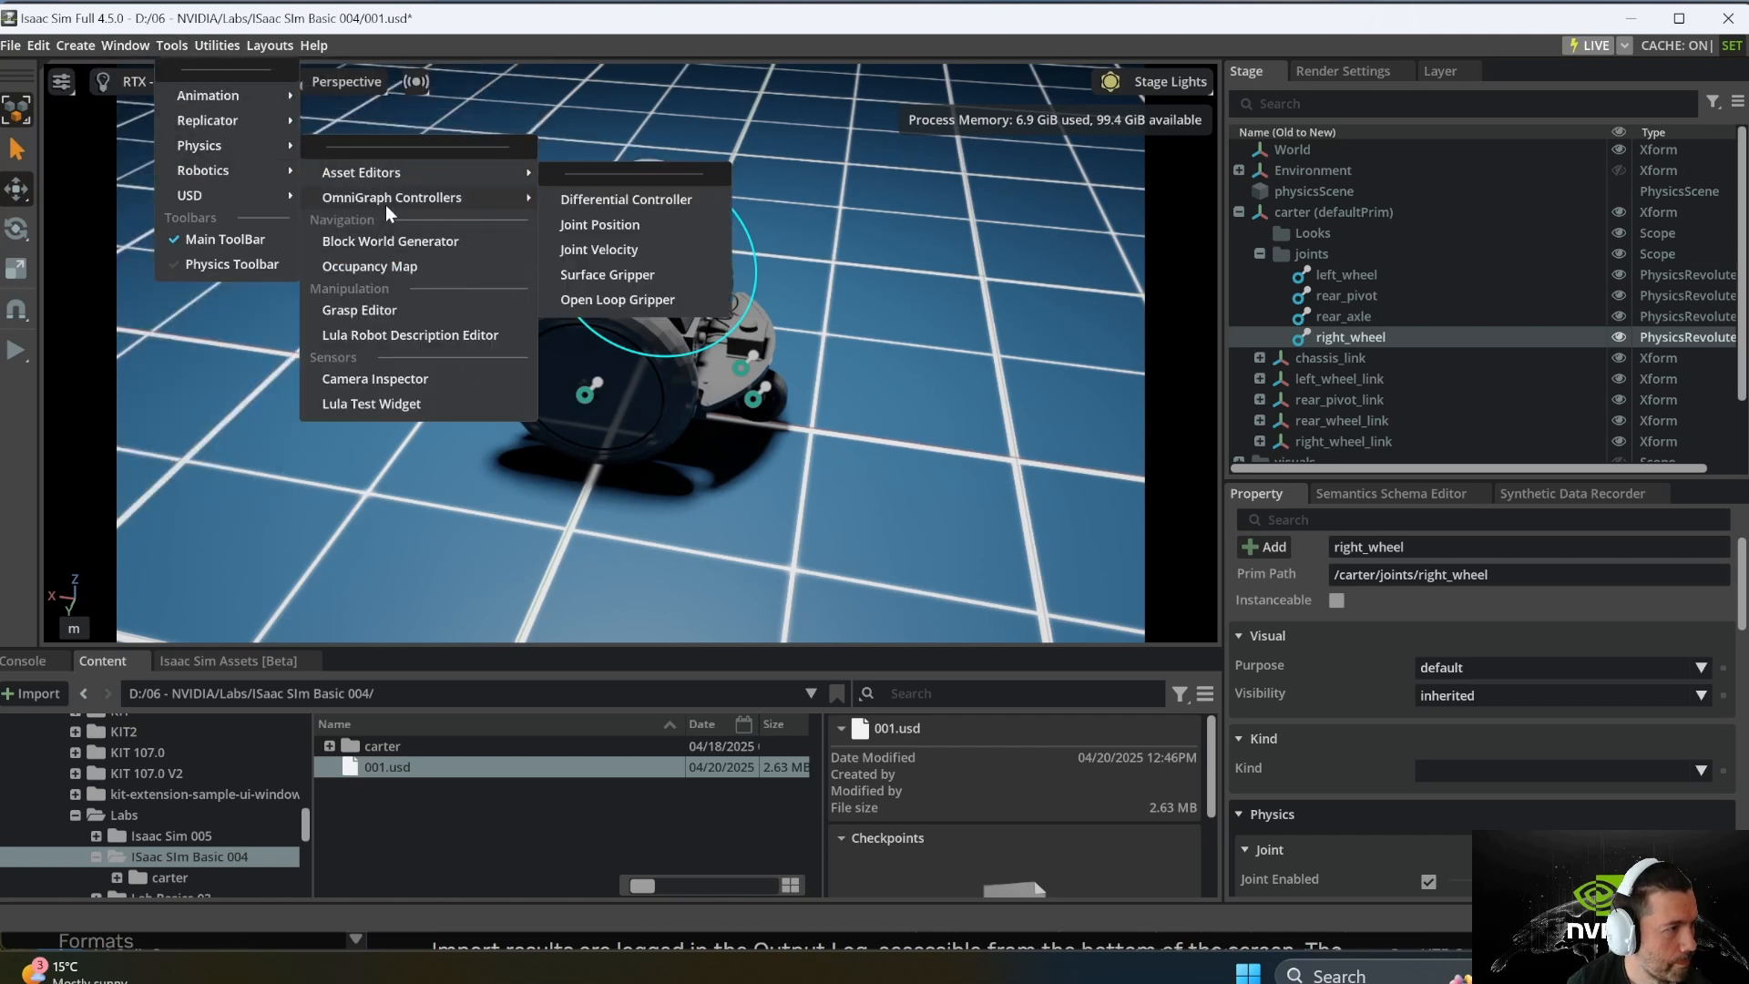
click(652, 201)
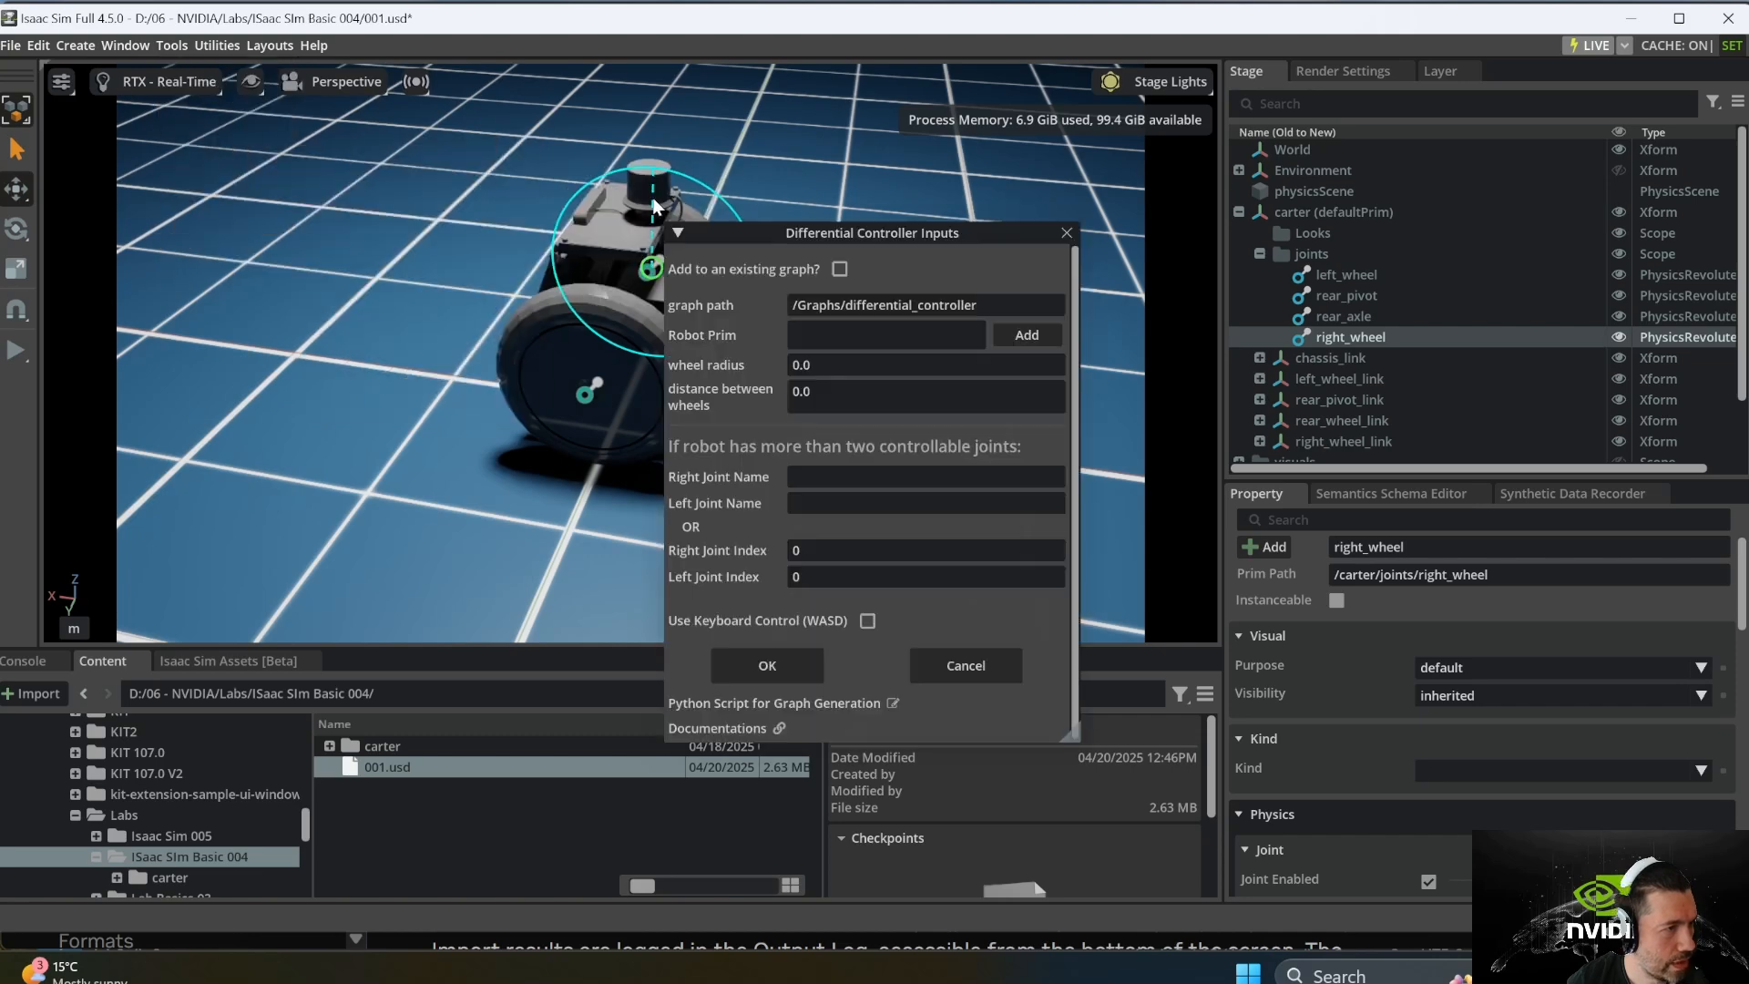
click(1018, 334)
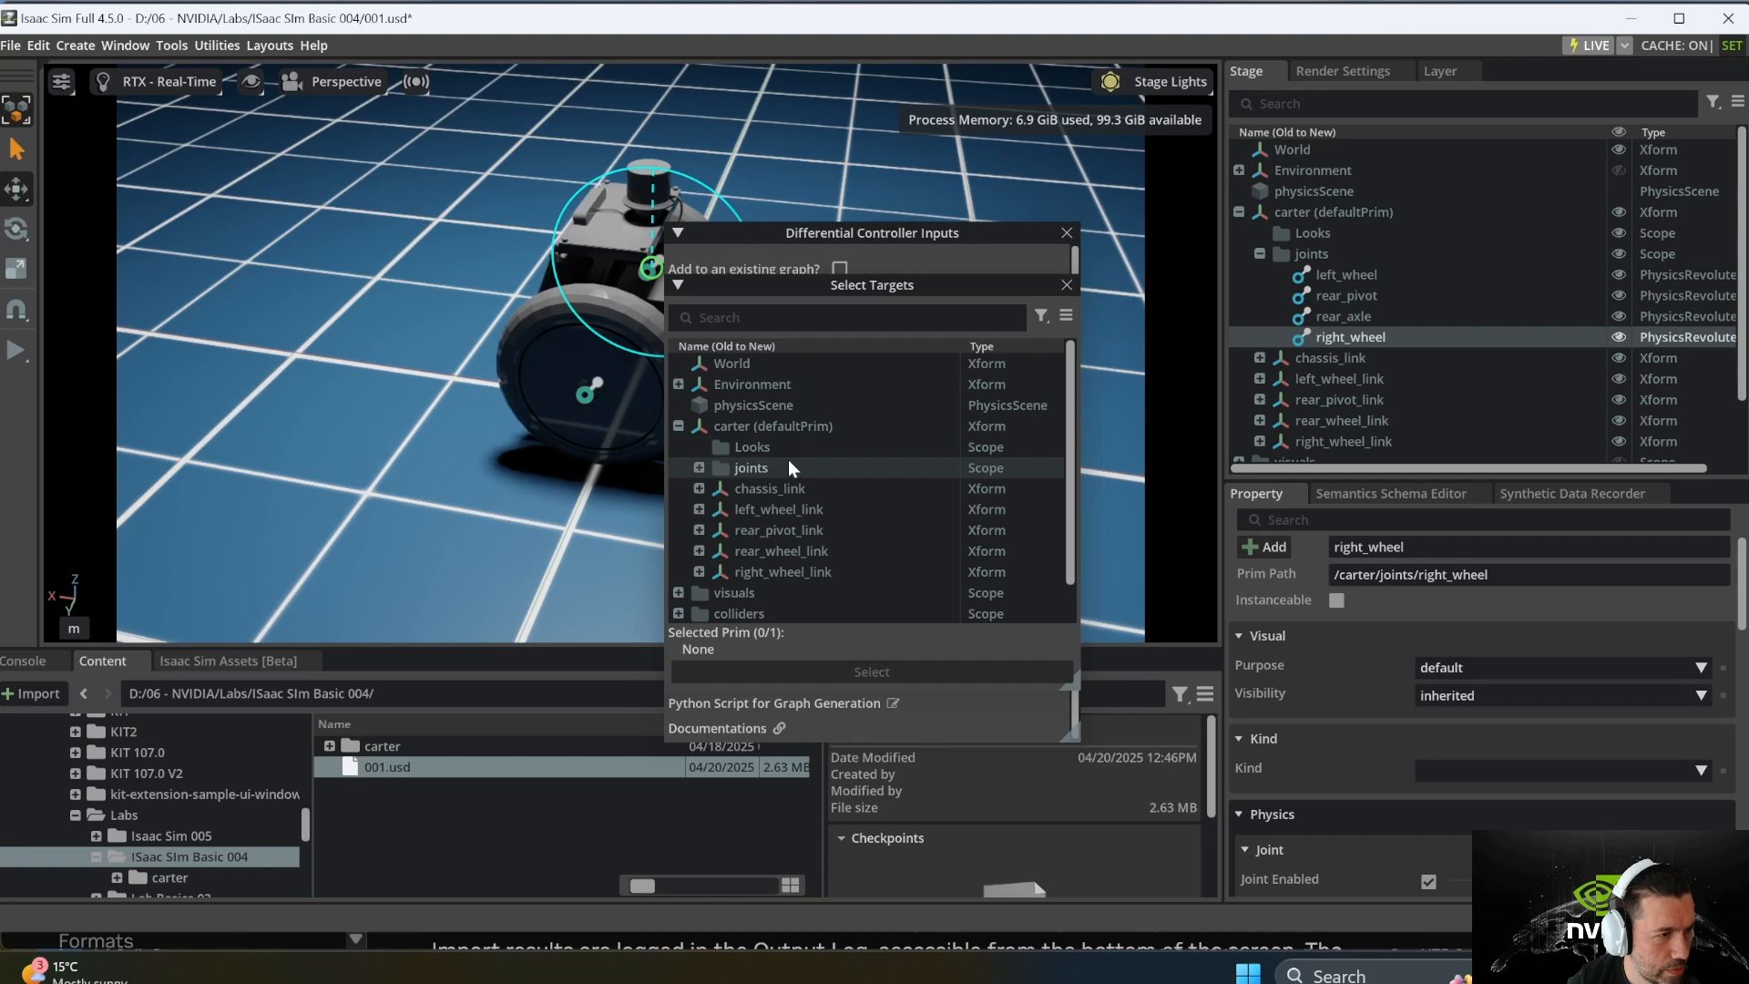
click(795, 425)
click(878, 671)
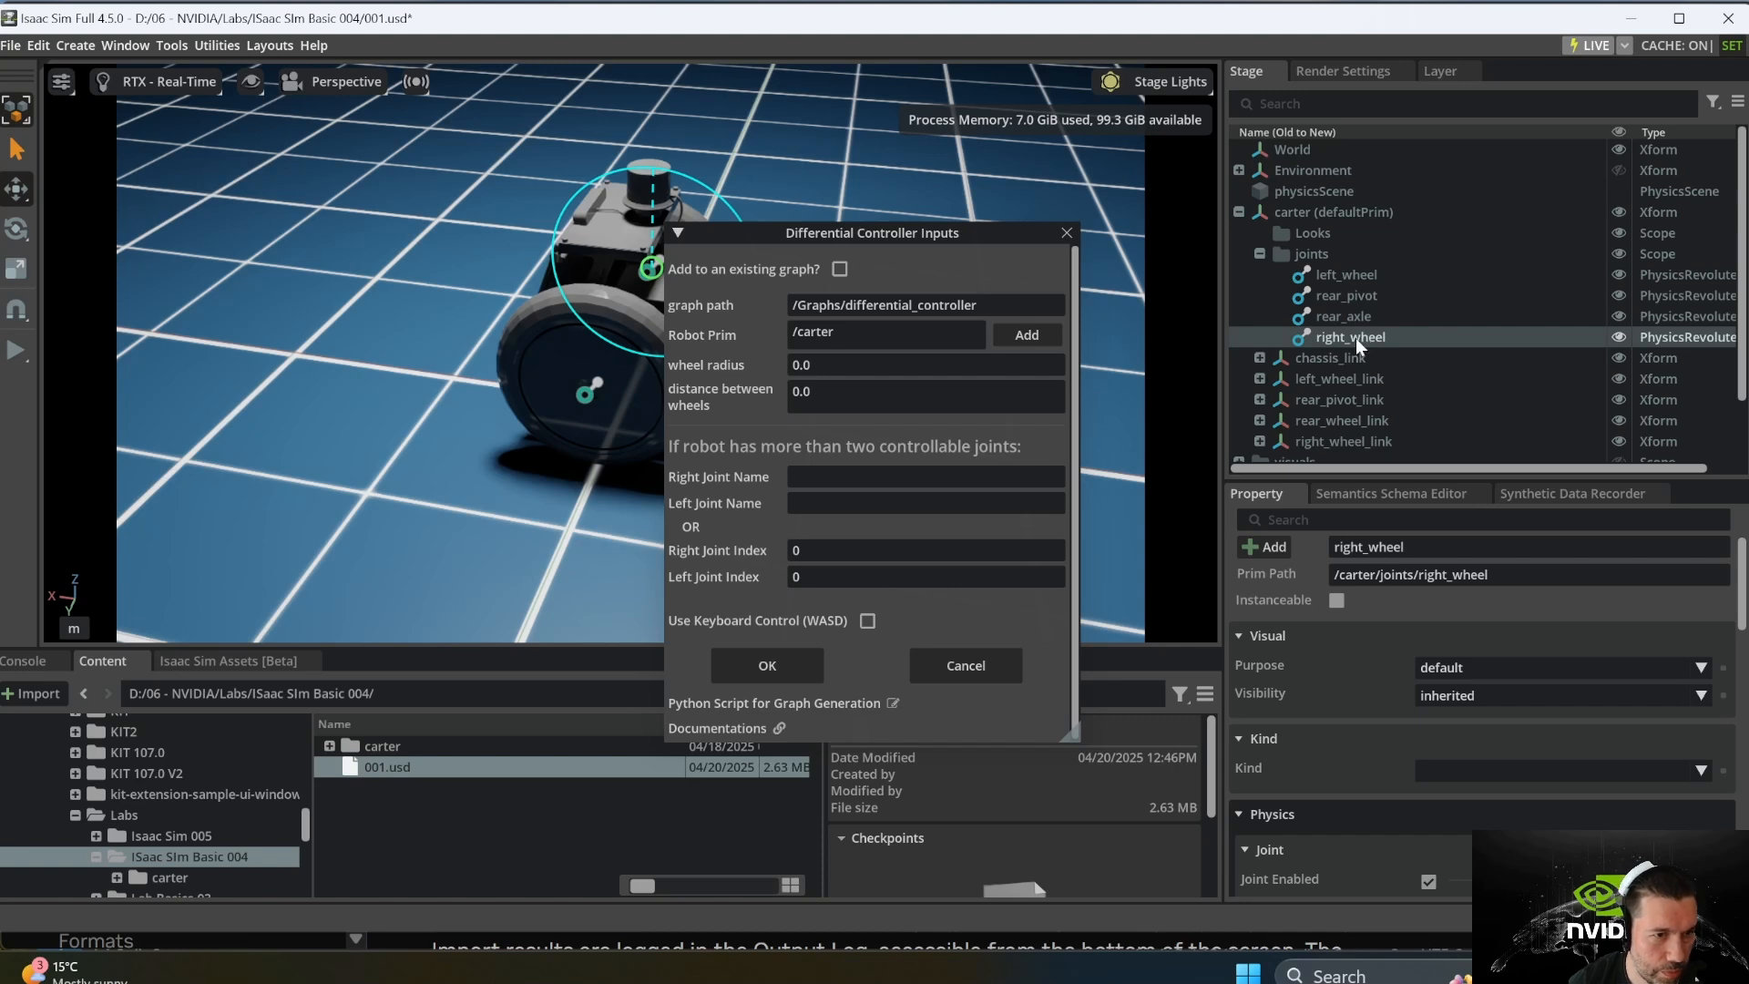
Step: Look up the radius of left_wheel_link's collision cylinder and set the controller's wheel radius to 0.24
click(1259, 255)
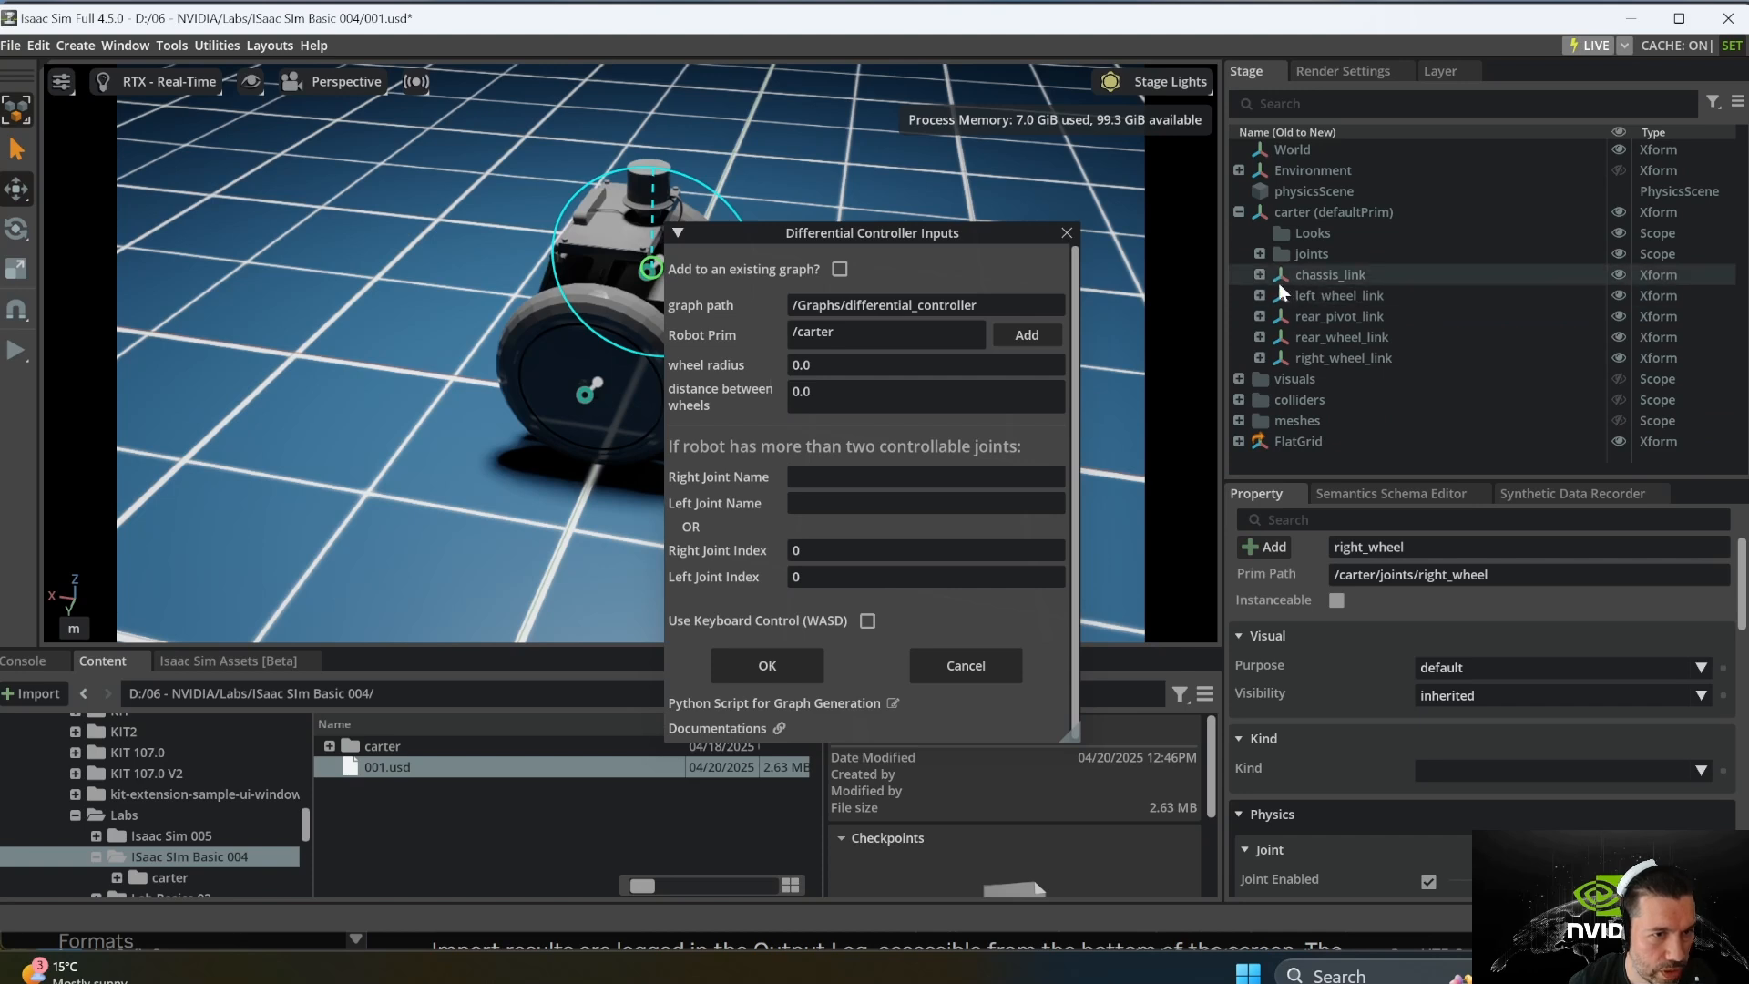
click(1258, 296)
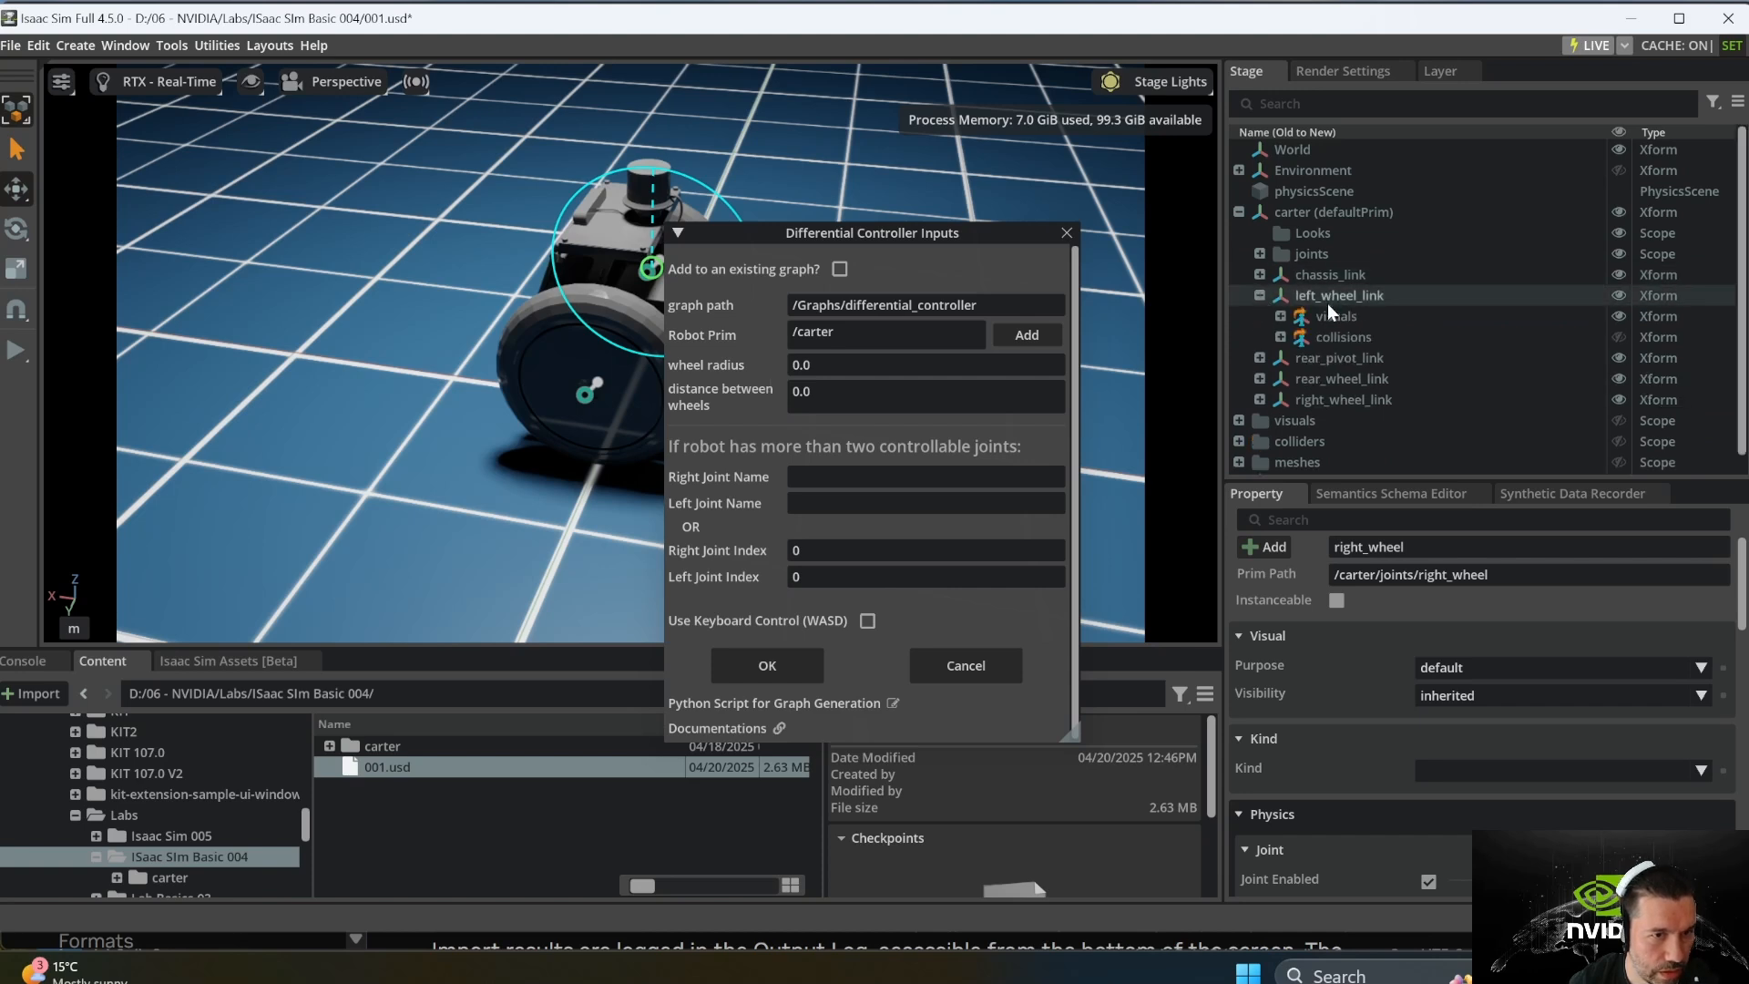
click(1280, 337)
click(1300, 358)
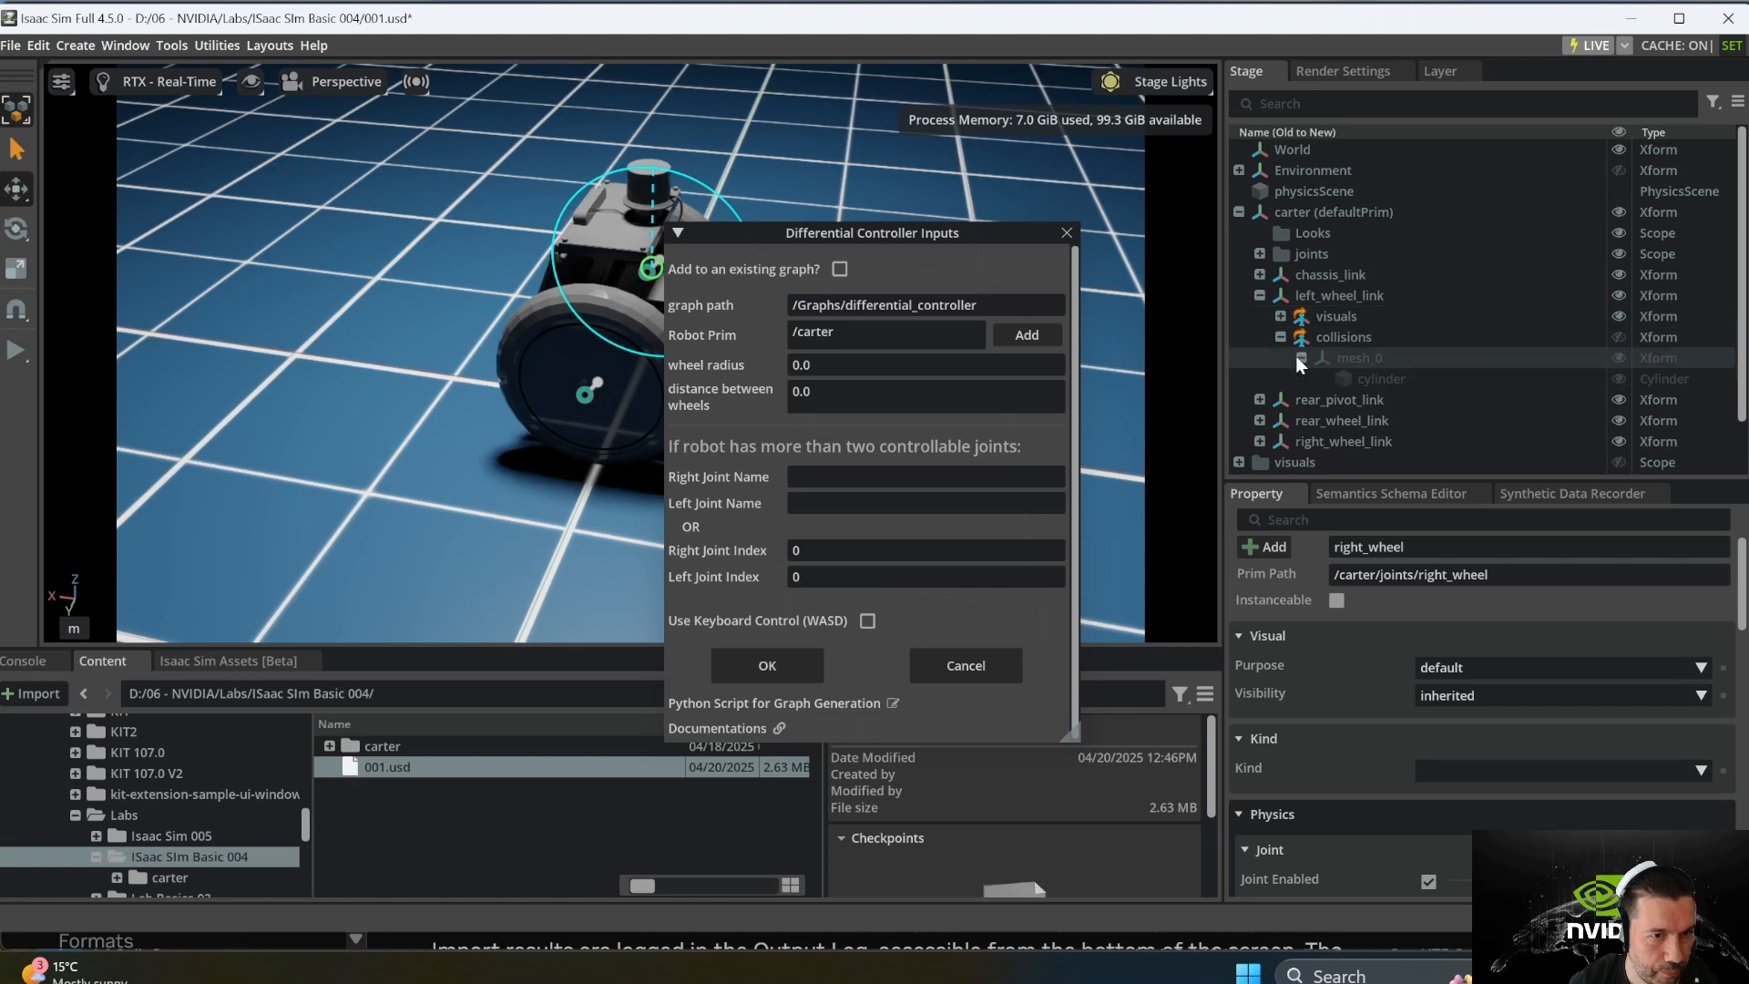
click(1375, 379)
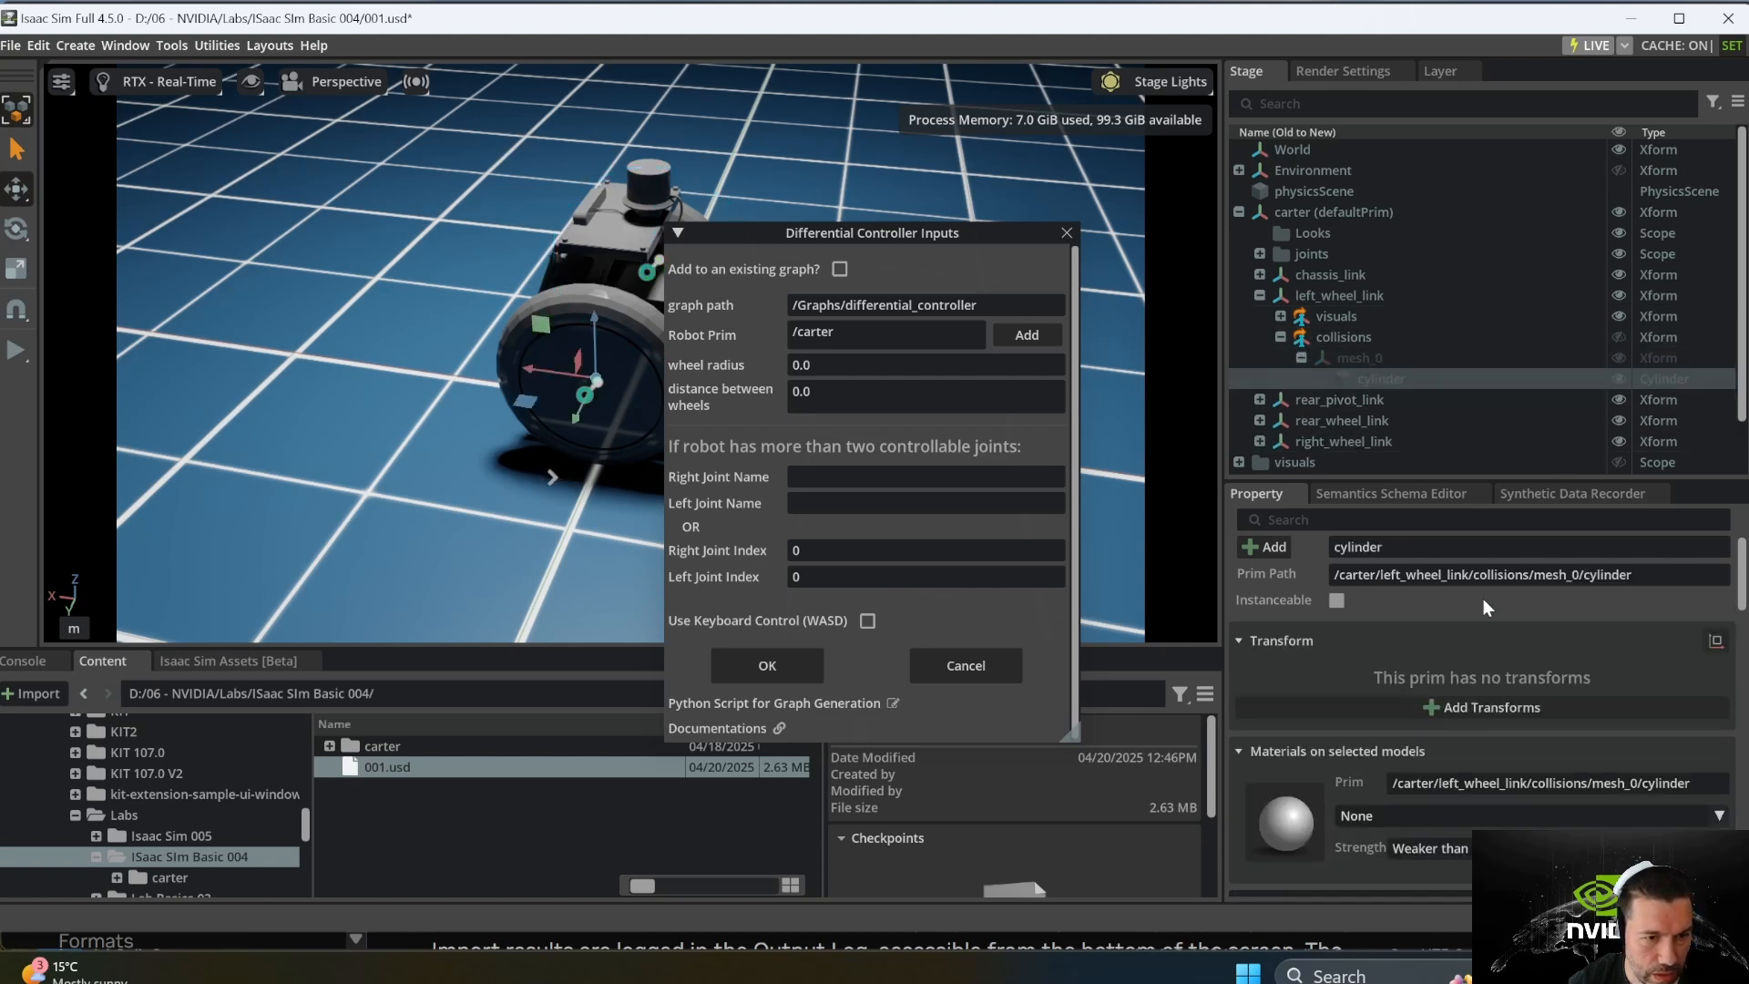
scroll(1482, 598, down, 5)
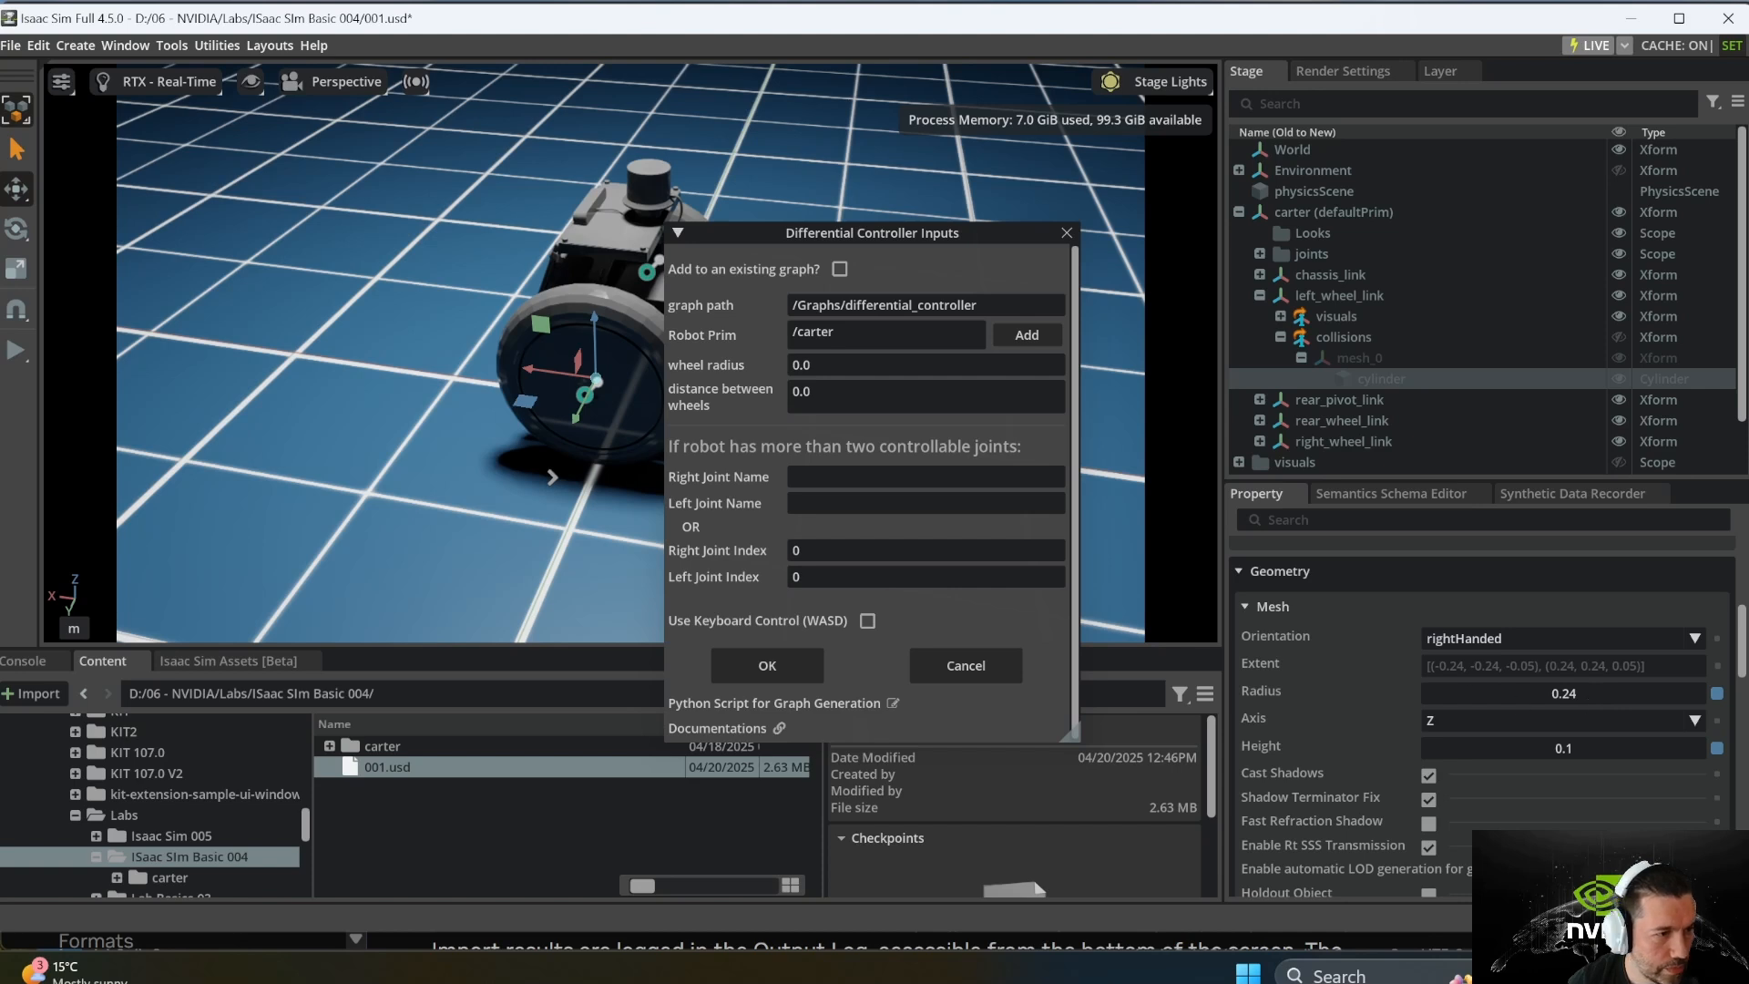
drag(827, 365, 703, 363)
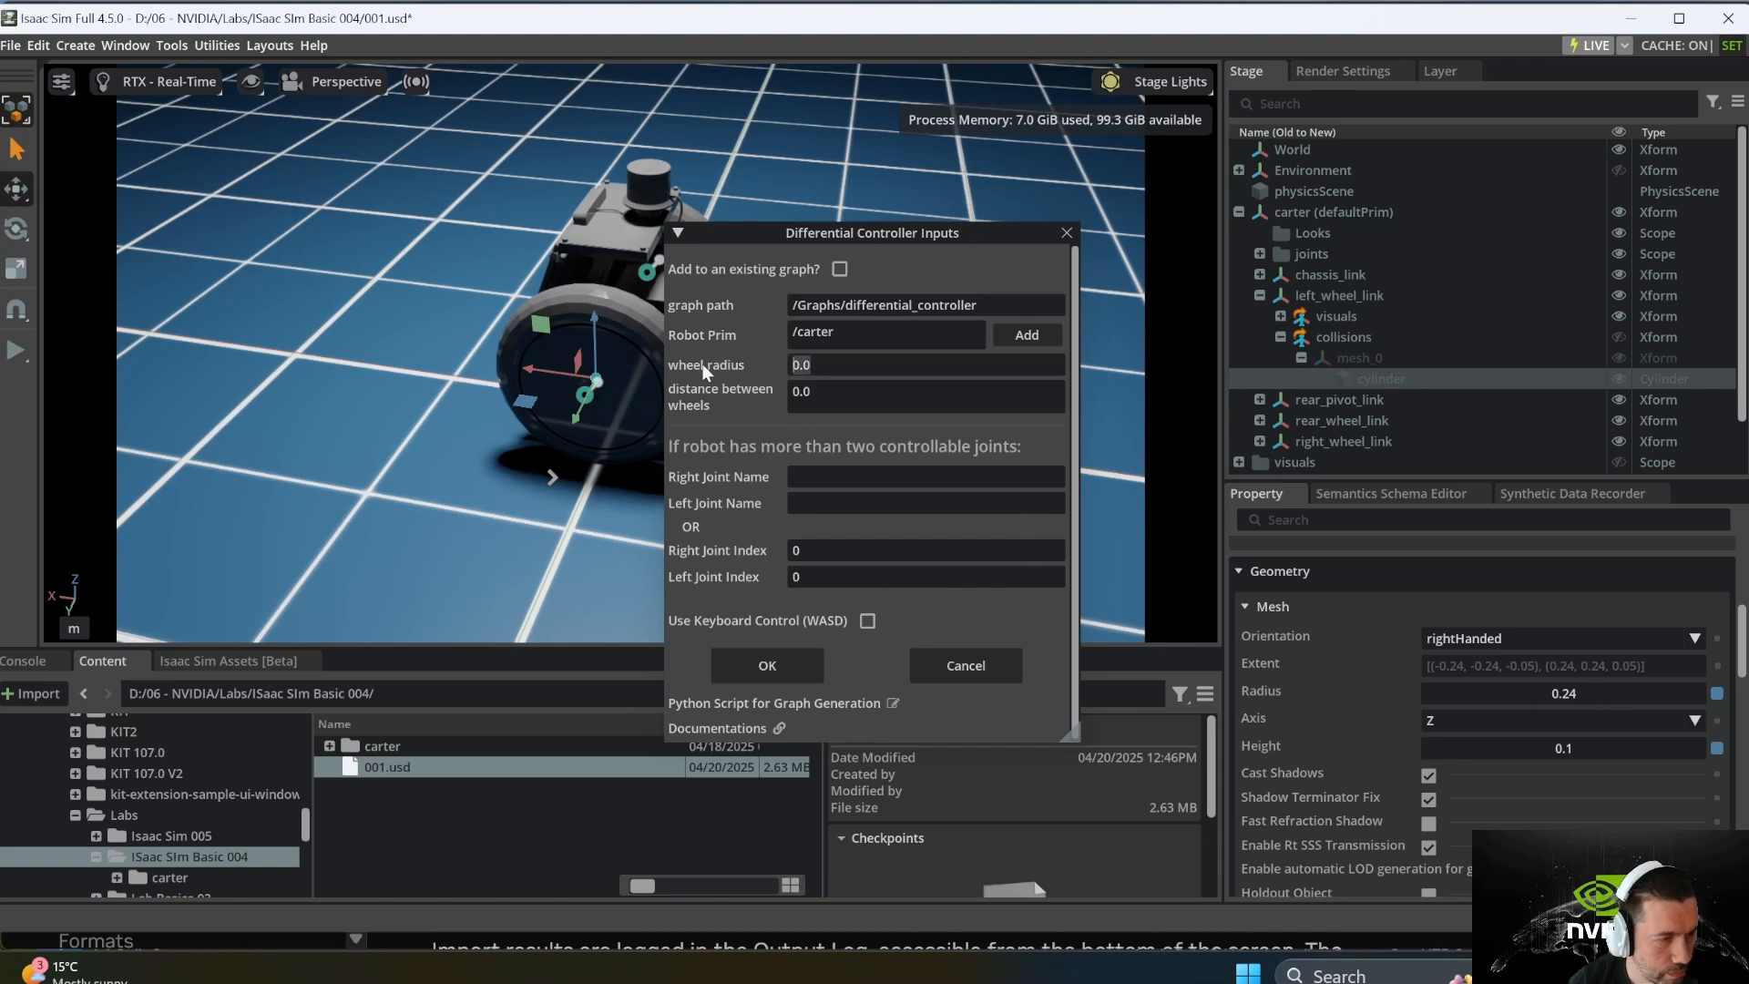
text(0.24)
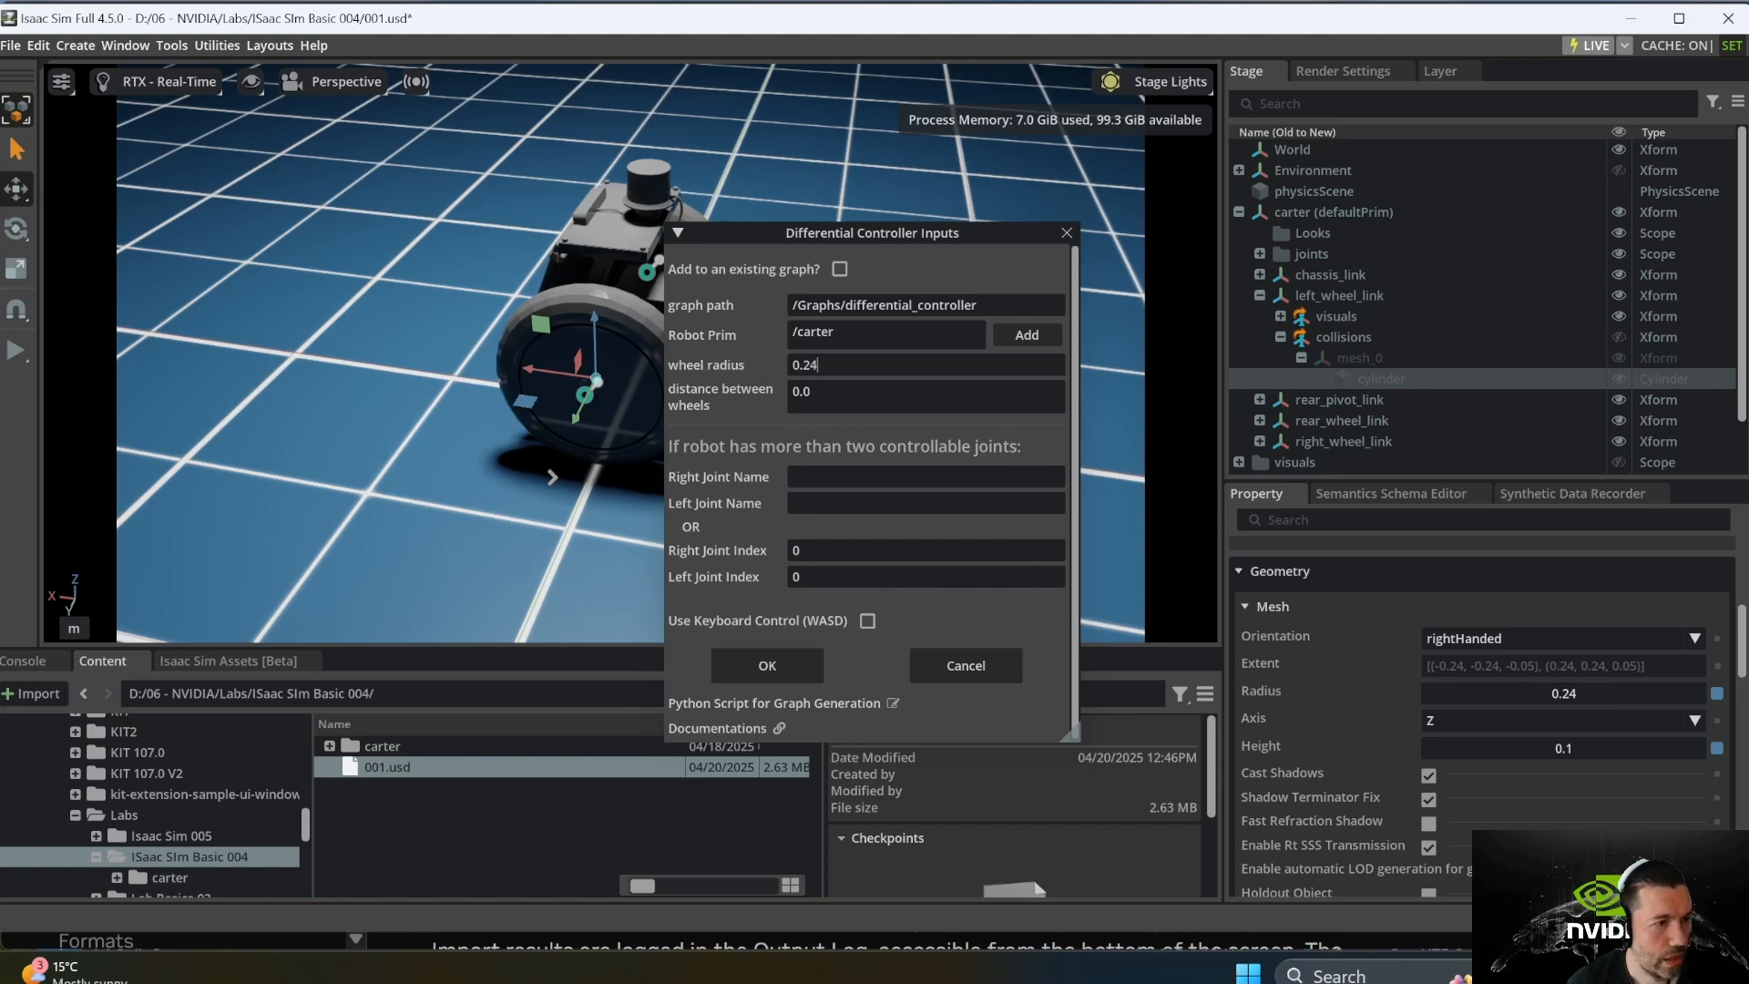
Step: Check the Y translations of left_wheel_link and right_wheel_link and set the controller's distance between wheels to 0.62
click(1335, 295)
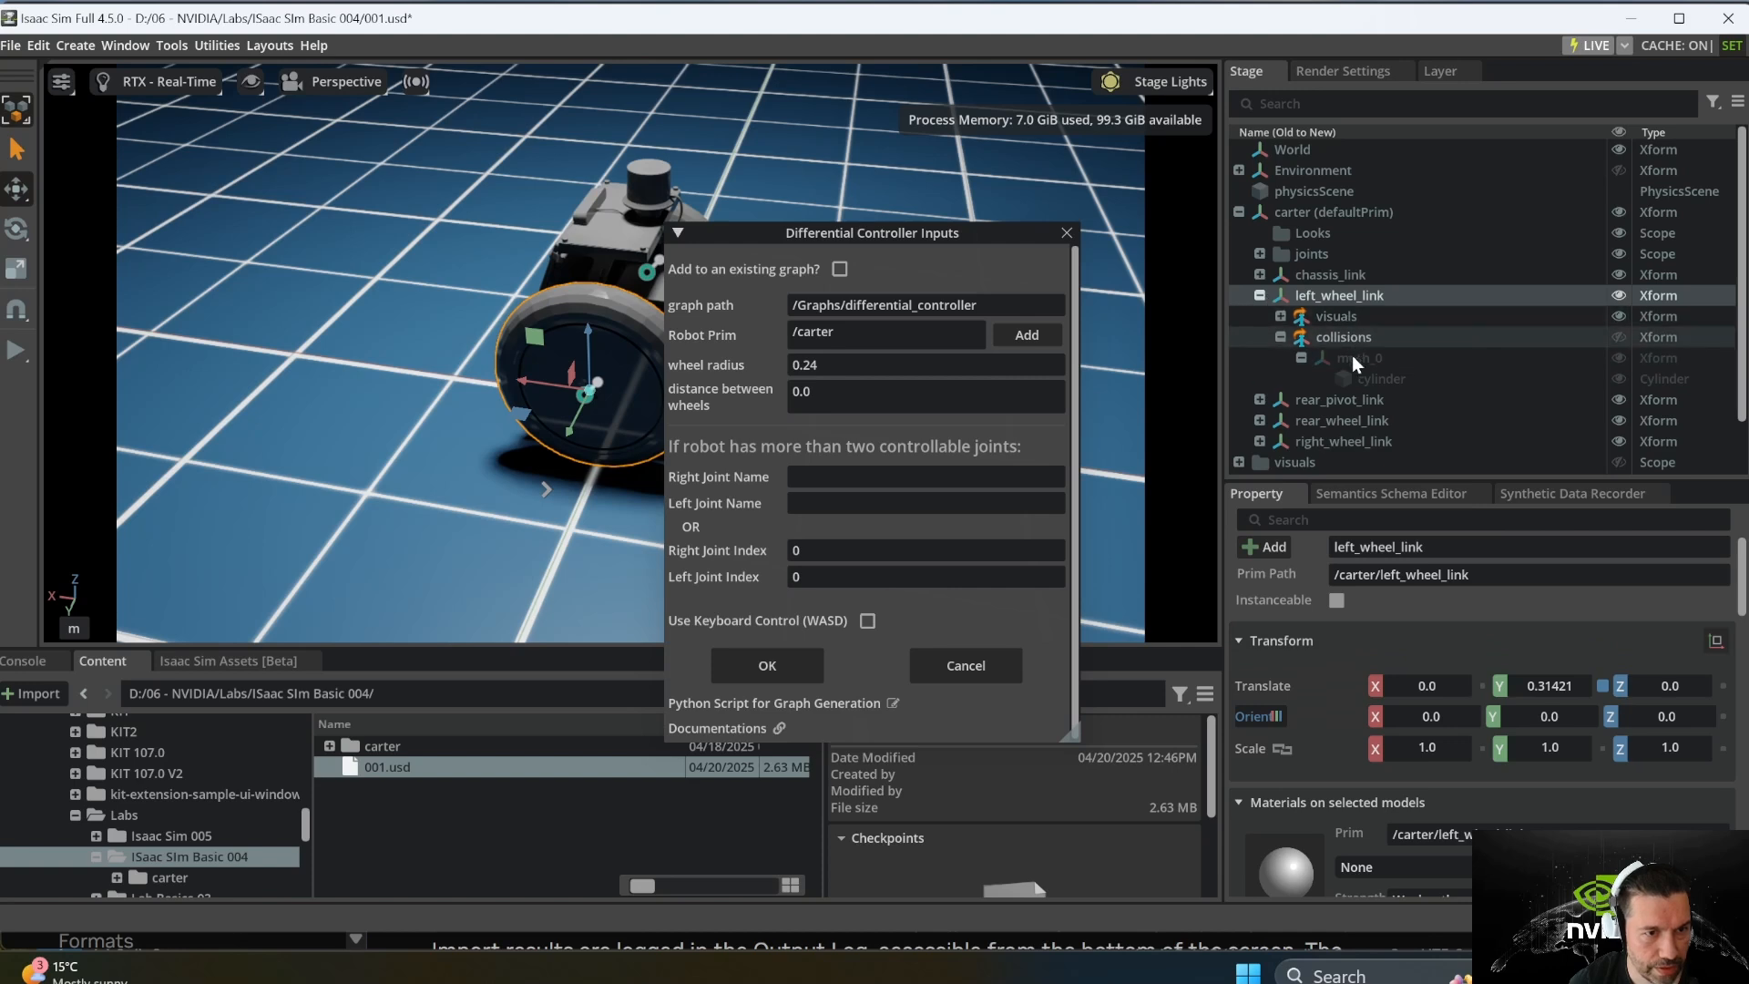
click(1342, 421)
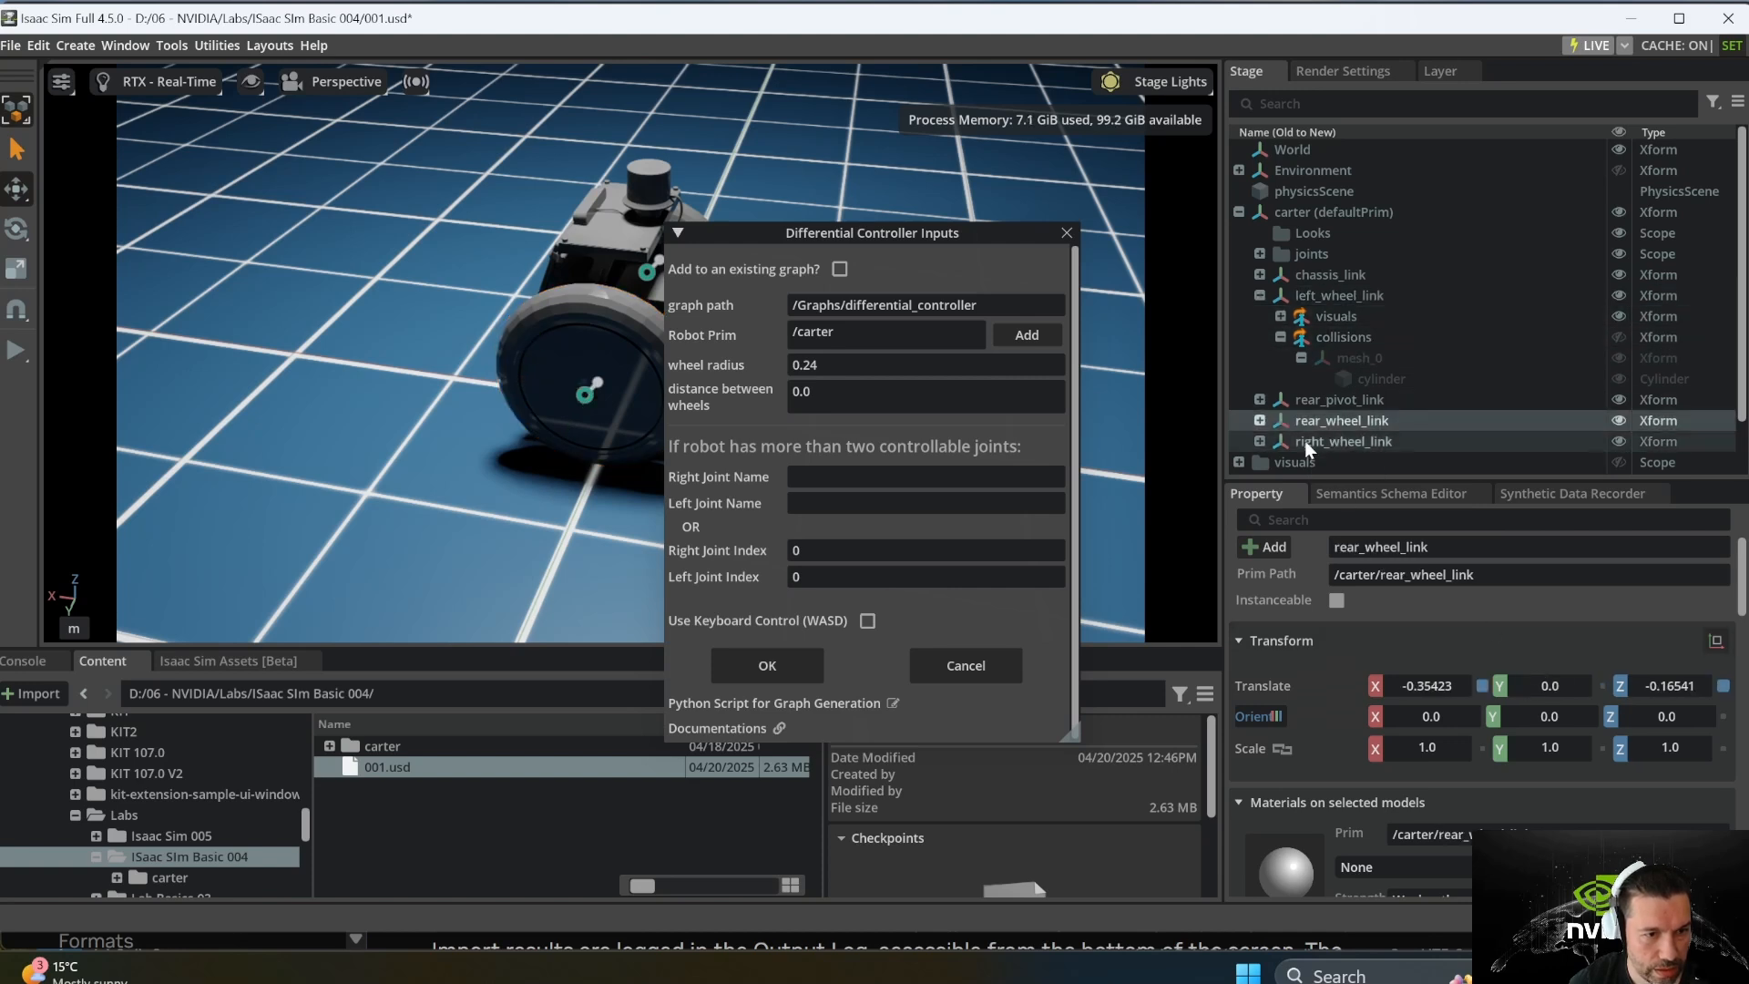
click(1305, 440)
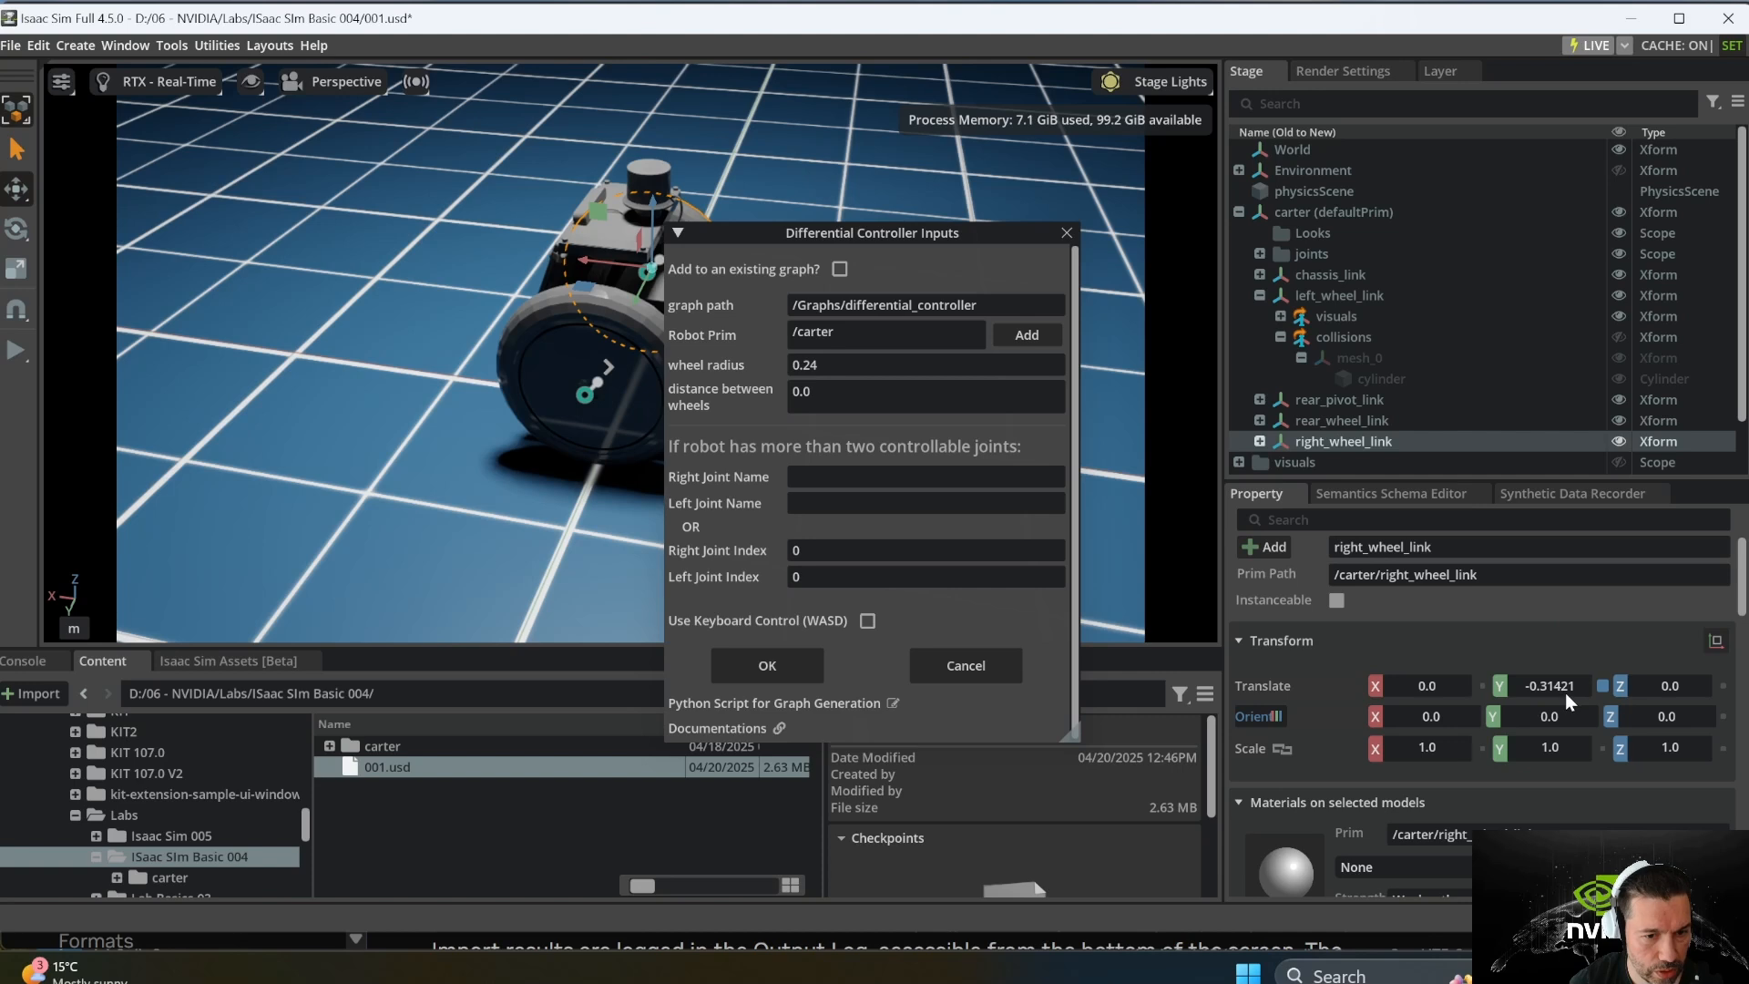
key(Tab)
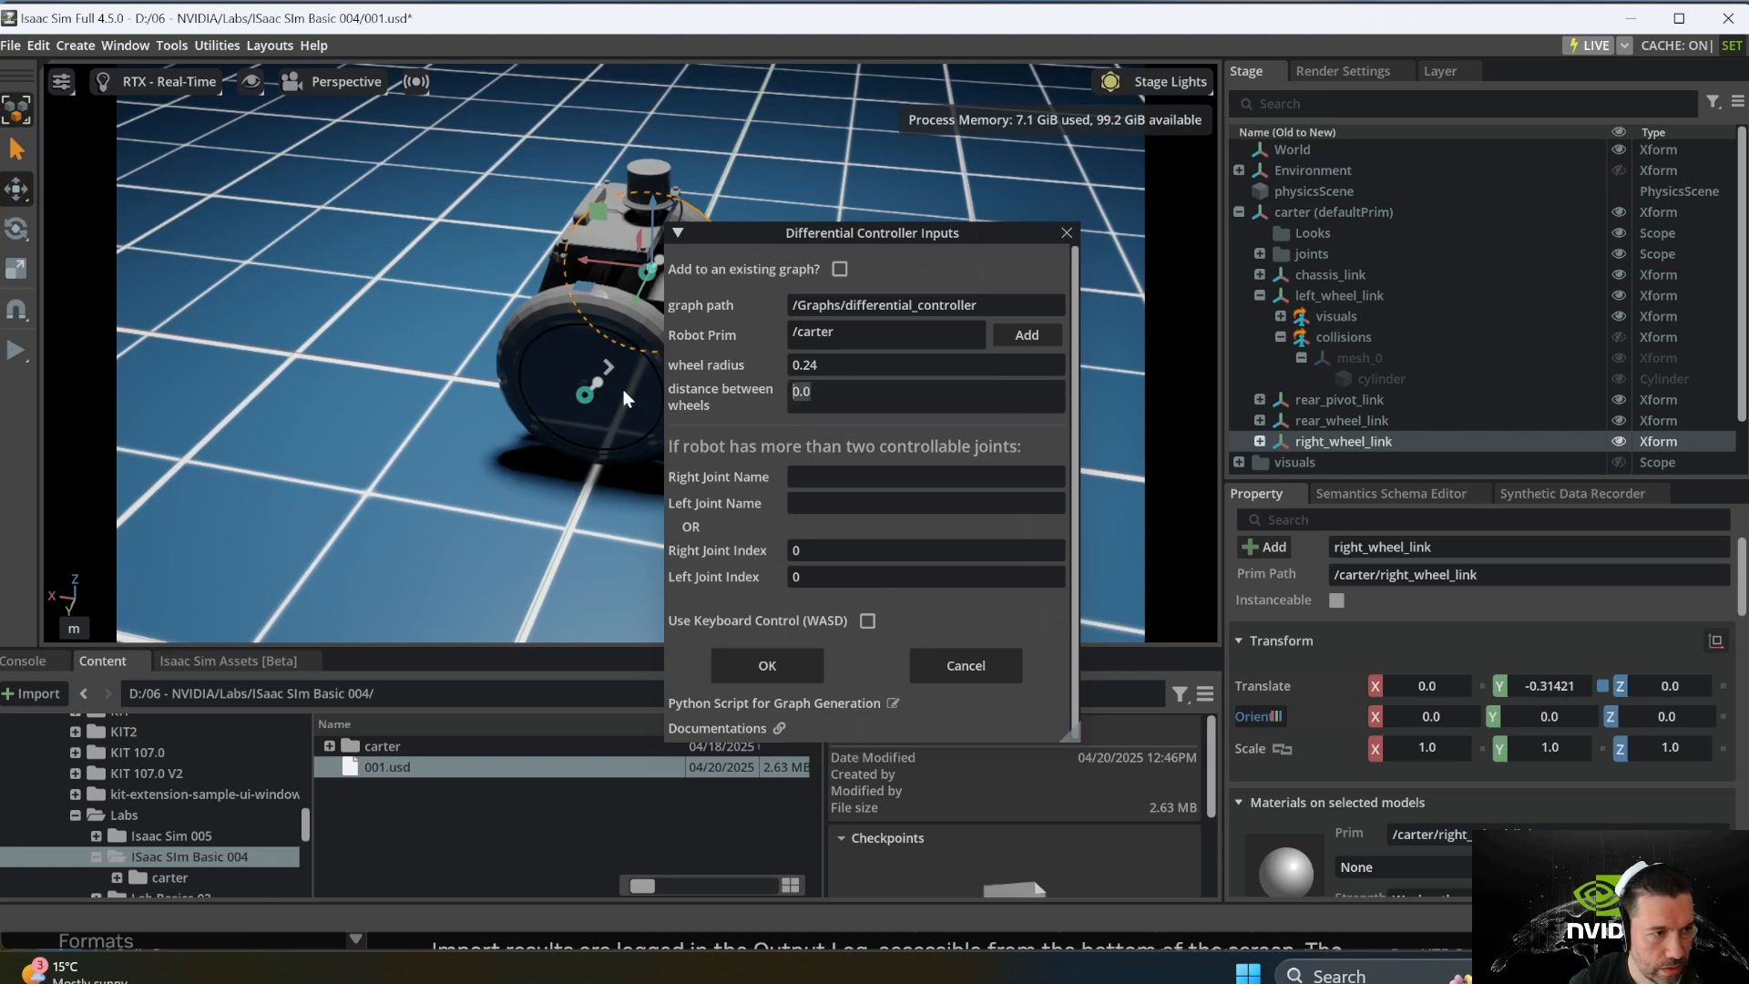
text(0.)
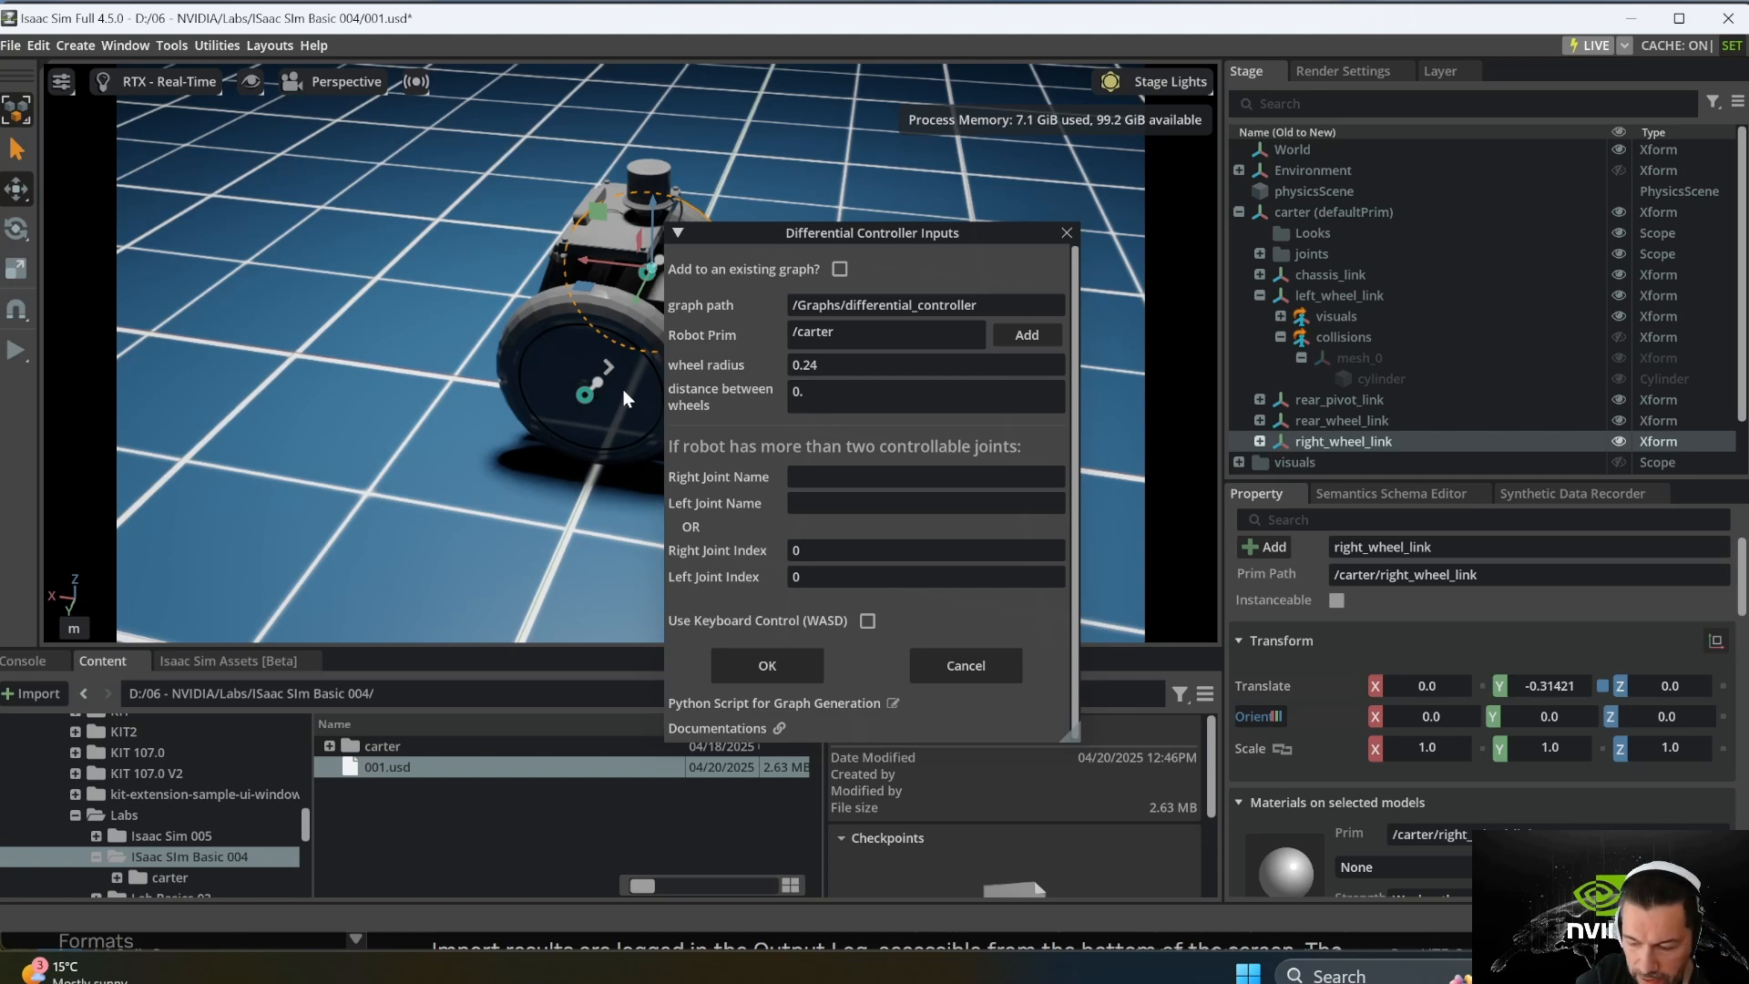
text(62)
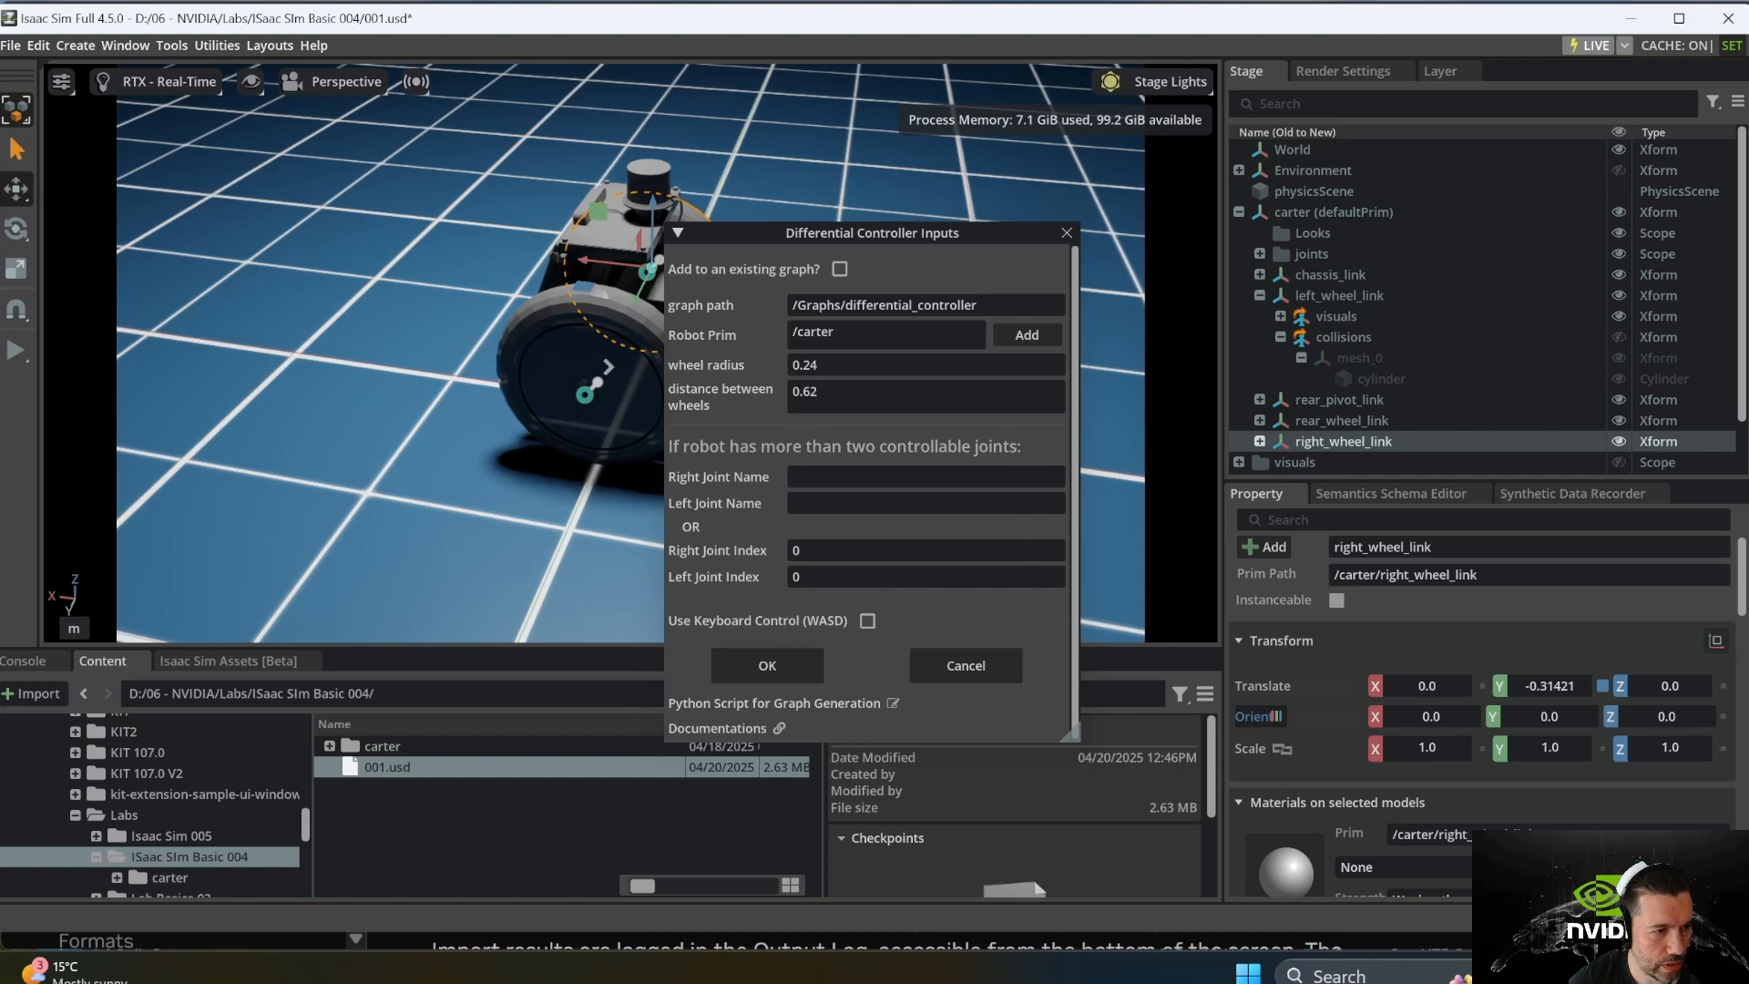
Step: Copy the left_wheel joint's name from carter's joints and paste it as the controller's Left Joint Name
click(828, 477)
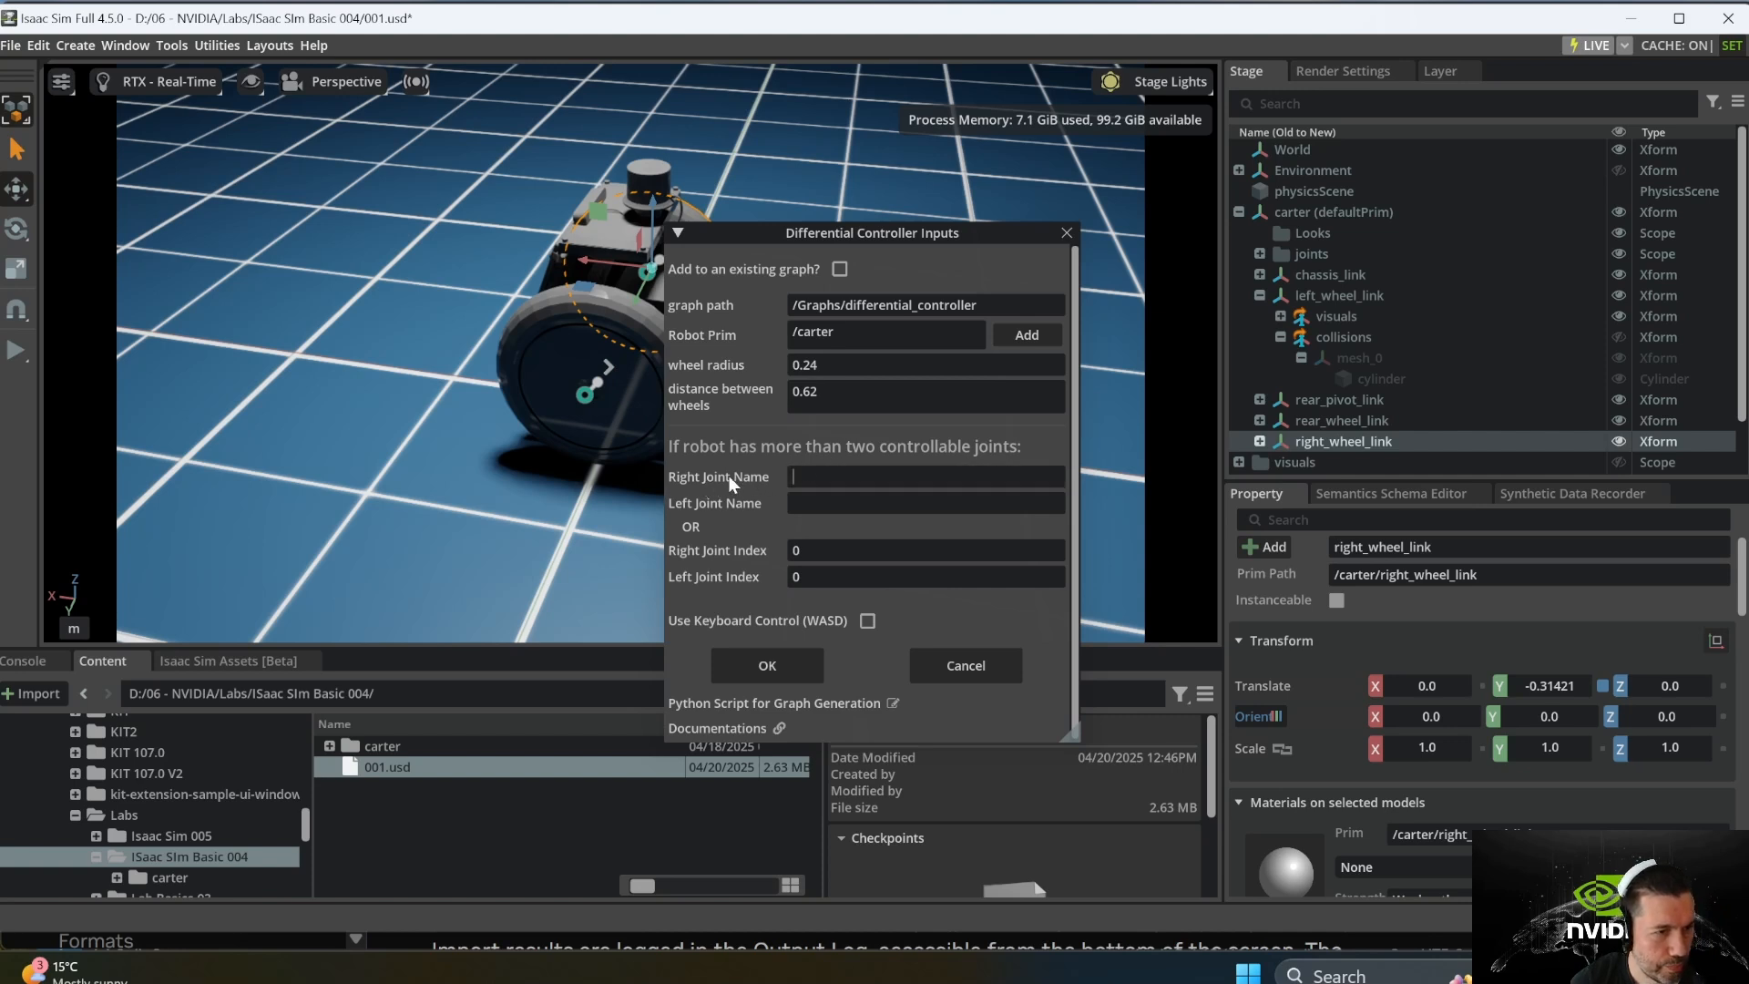
click(1259, 295)
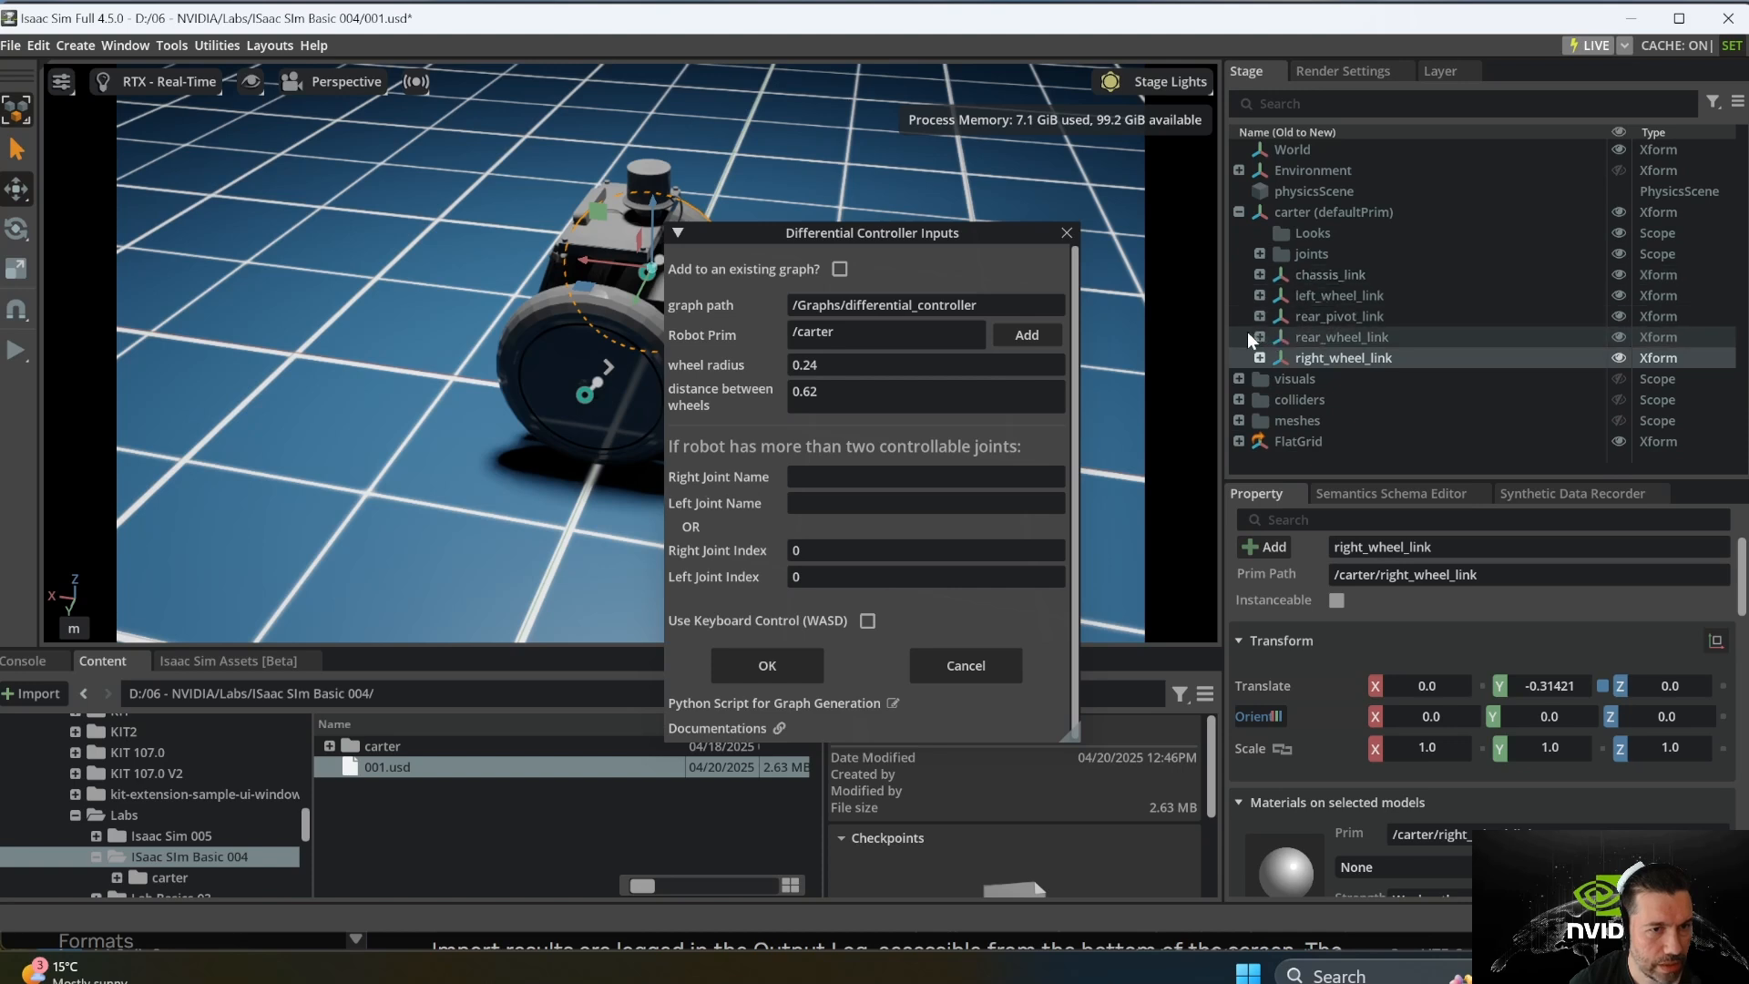
click(1260, 295)
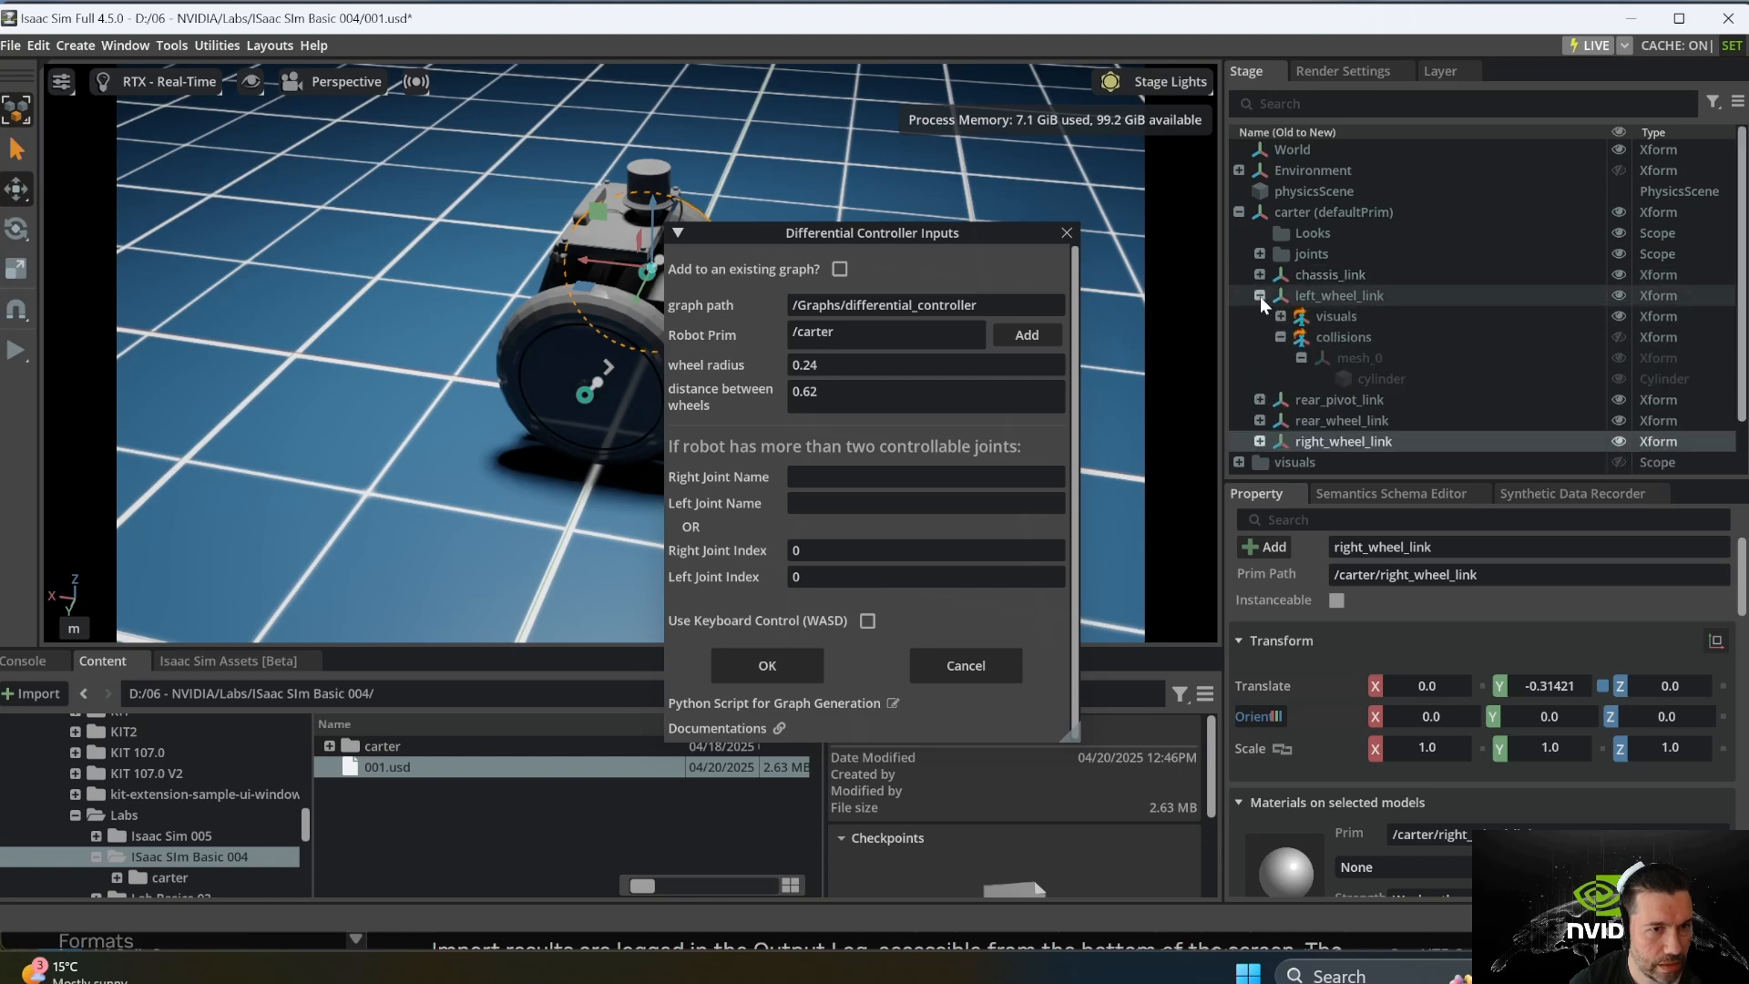
click(1259, 295)
click(1258, 253)
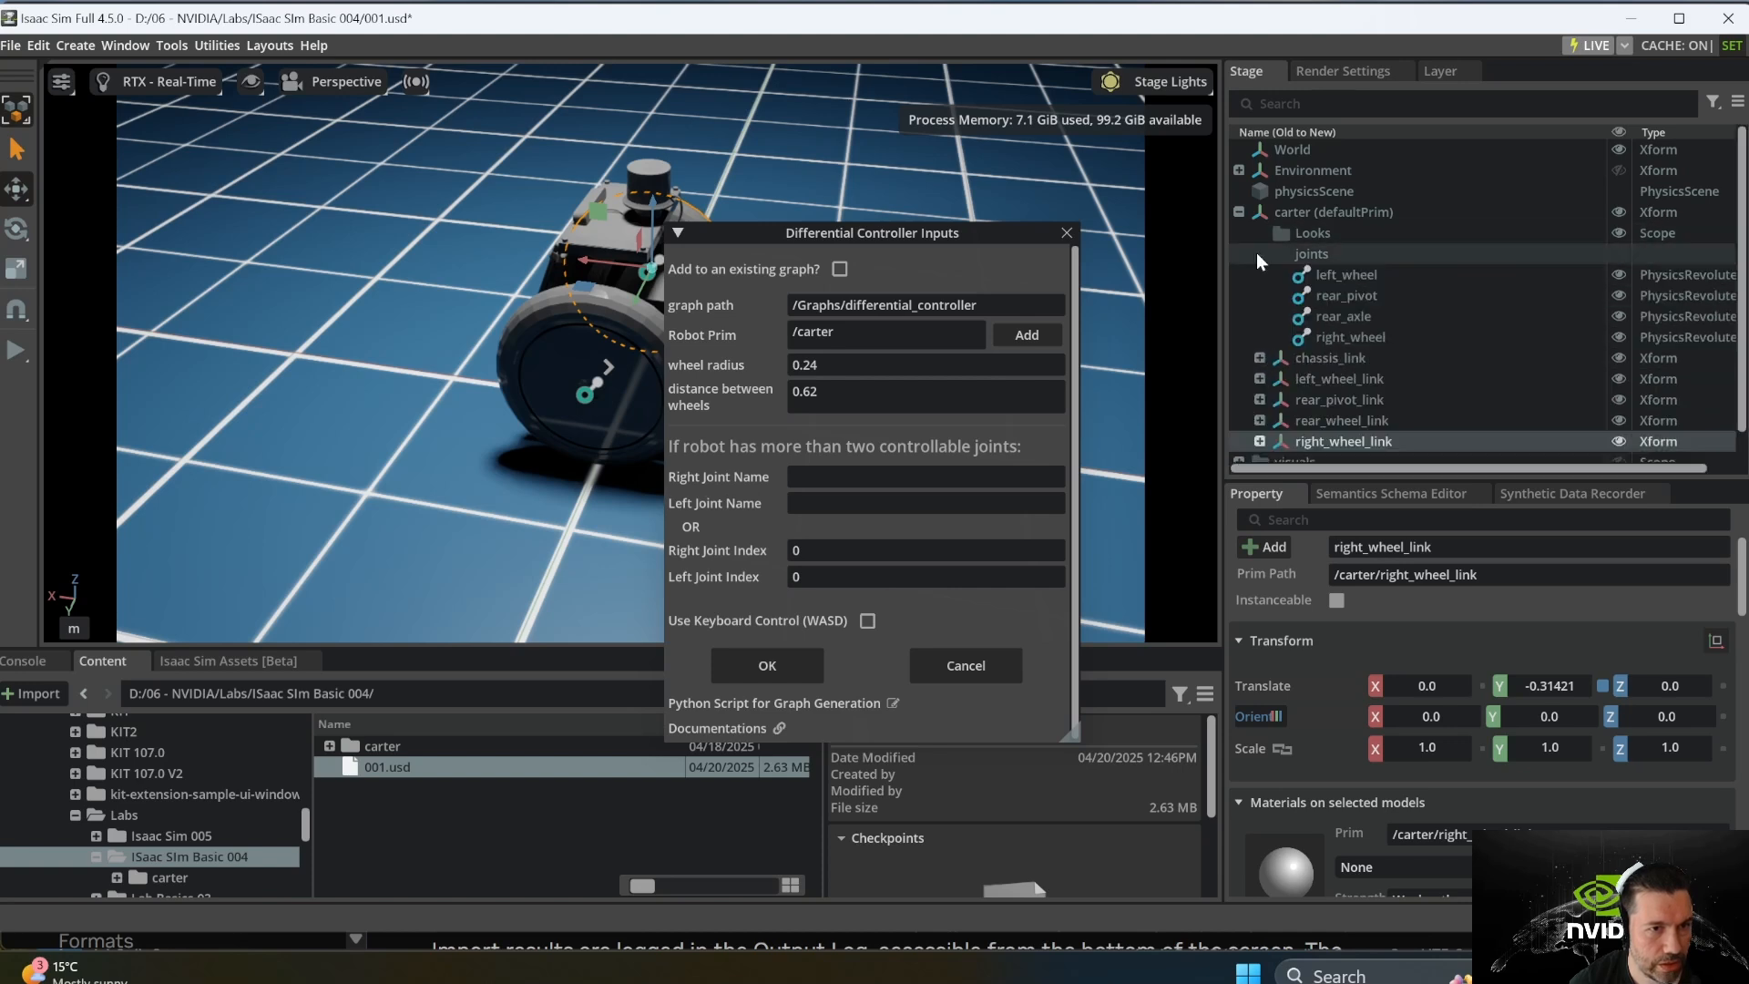
click(1360, 278)
right_click(1359, 277)
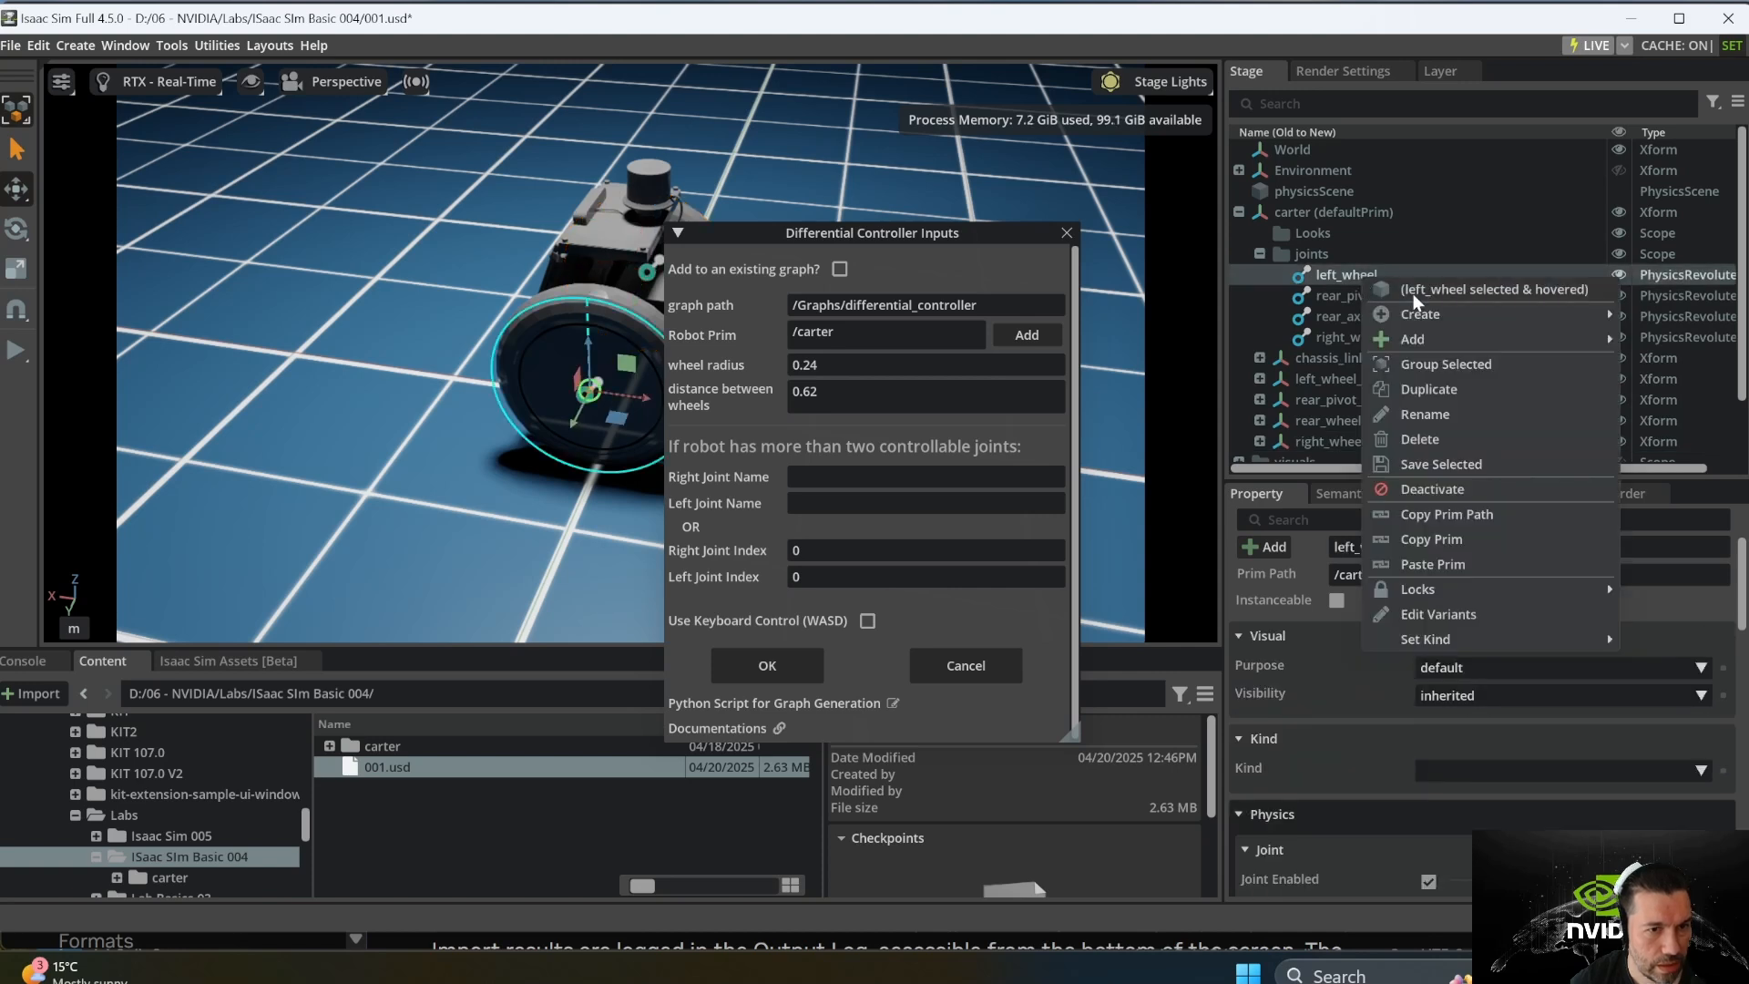
click(1452, 408)
key(ctrl+c)
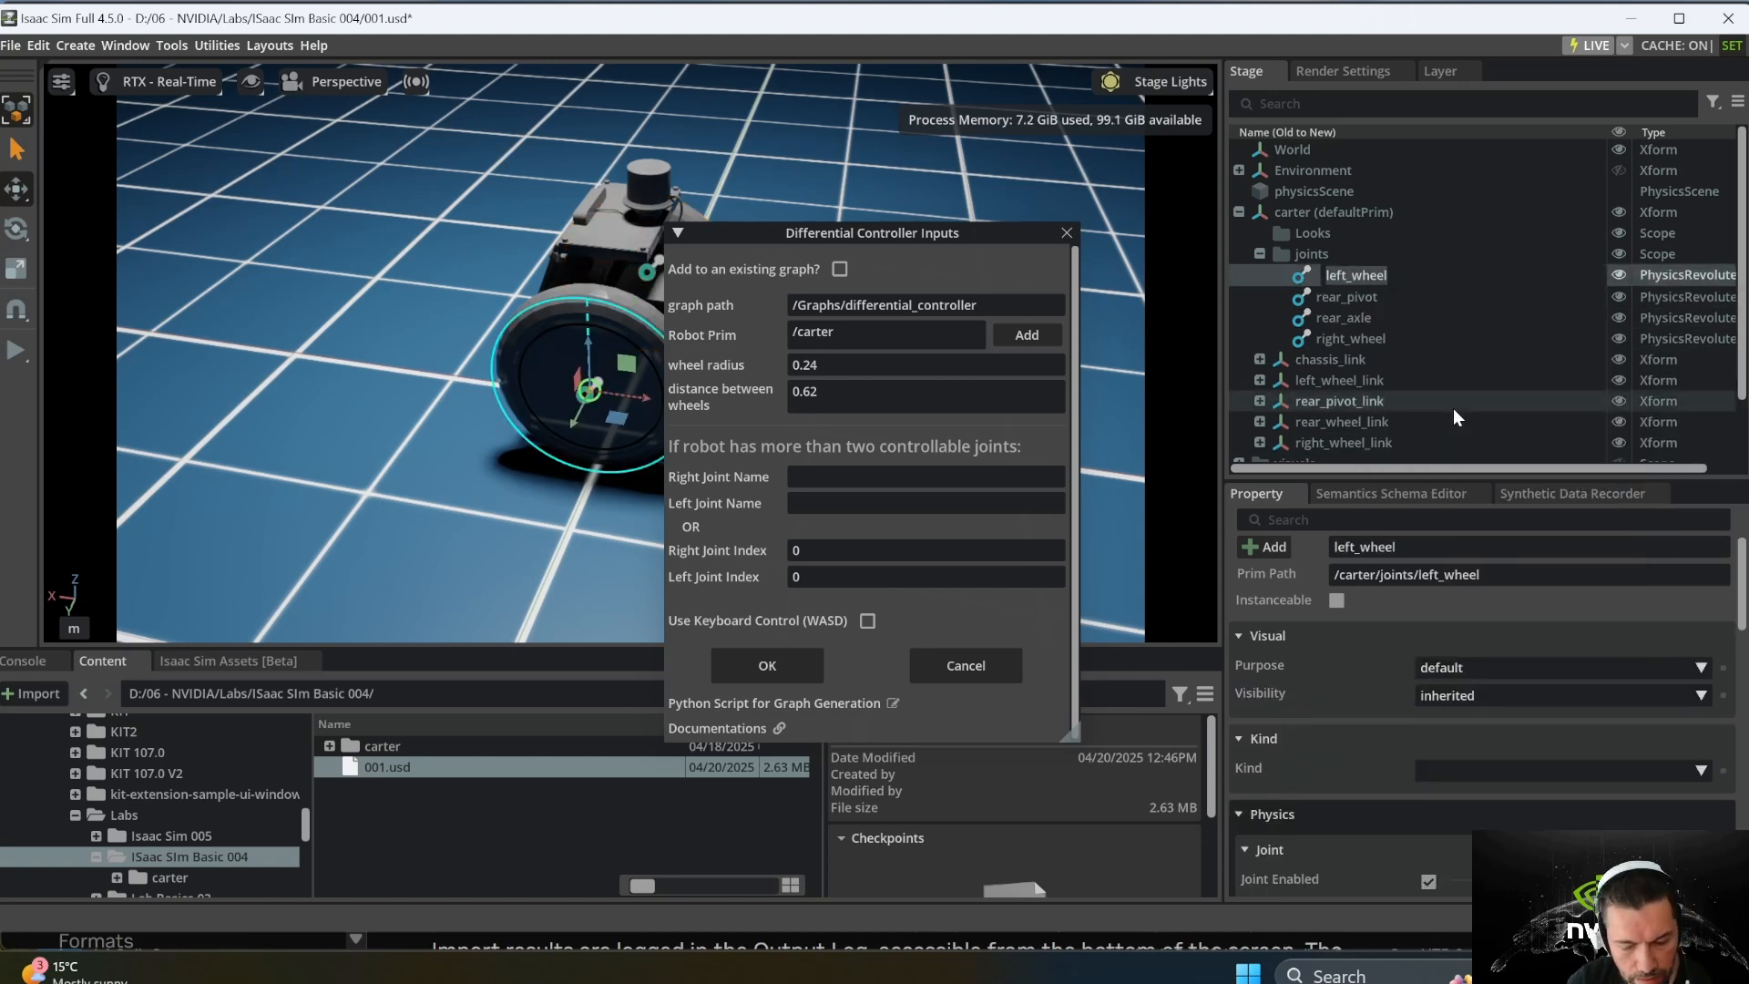
click(797, 503)
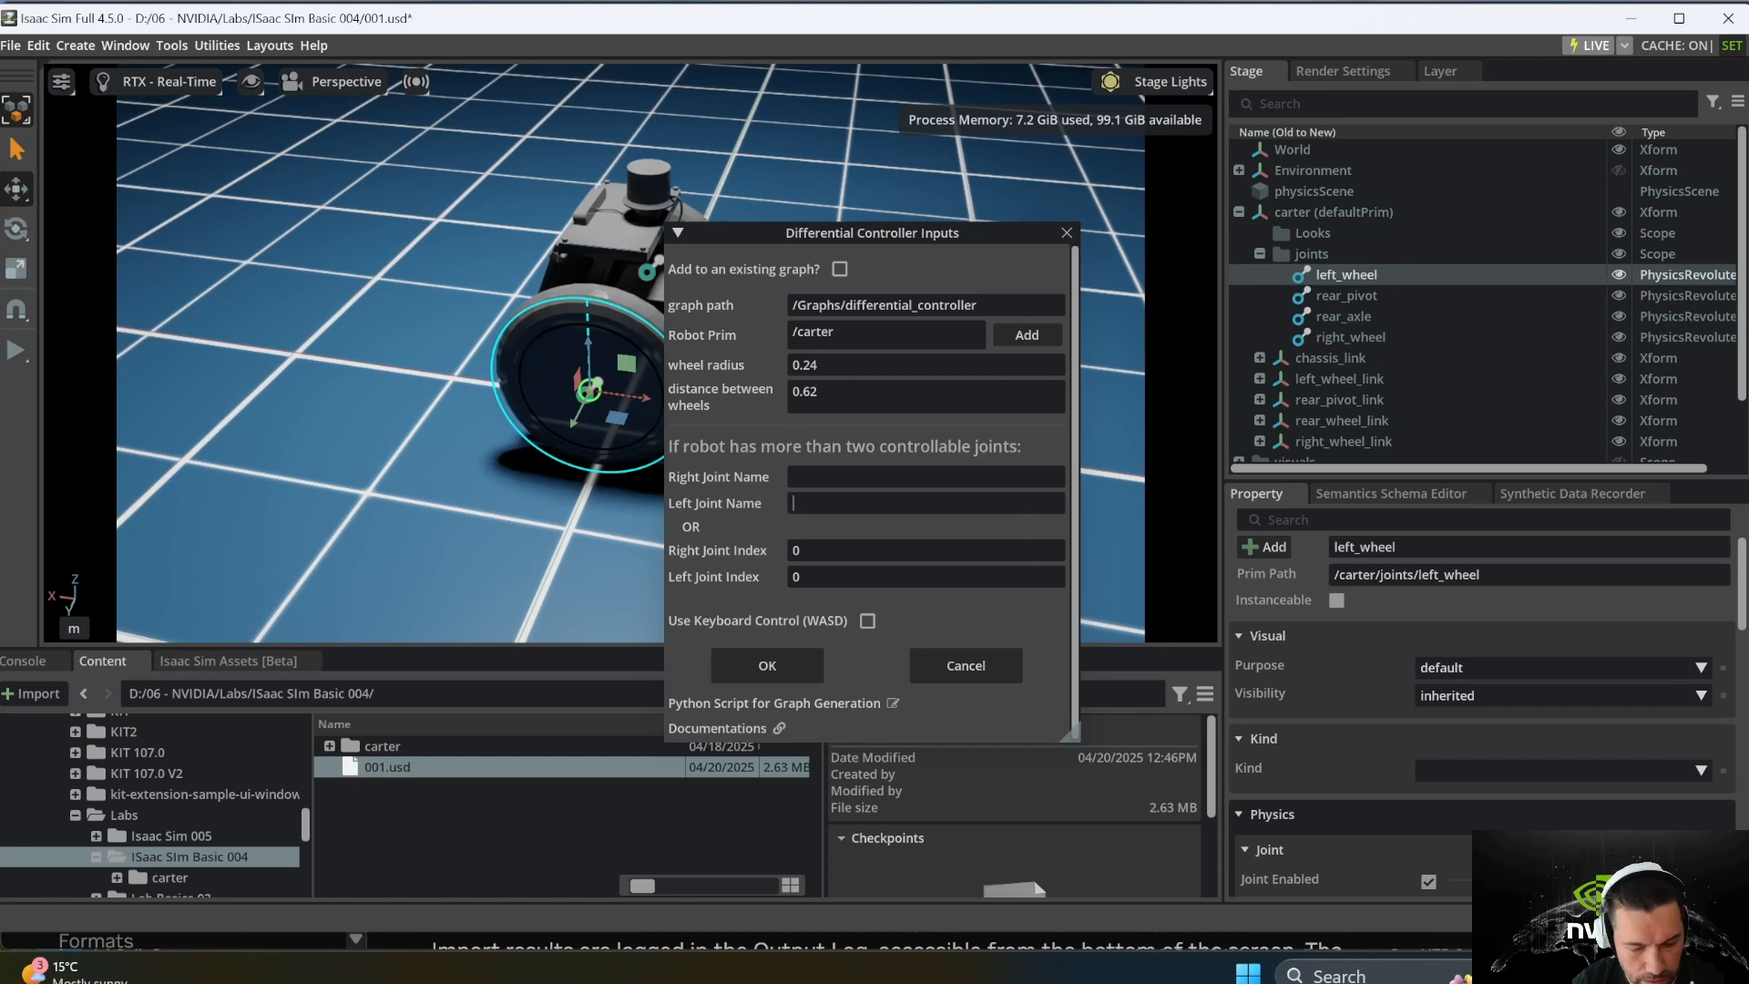
key(ctrl+v)
Step: Set the controller's Right Joint Name to right_wheel and enable Use Keyboard Control (WASD)
right_click(1335, 336)
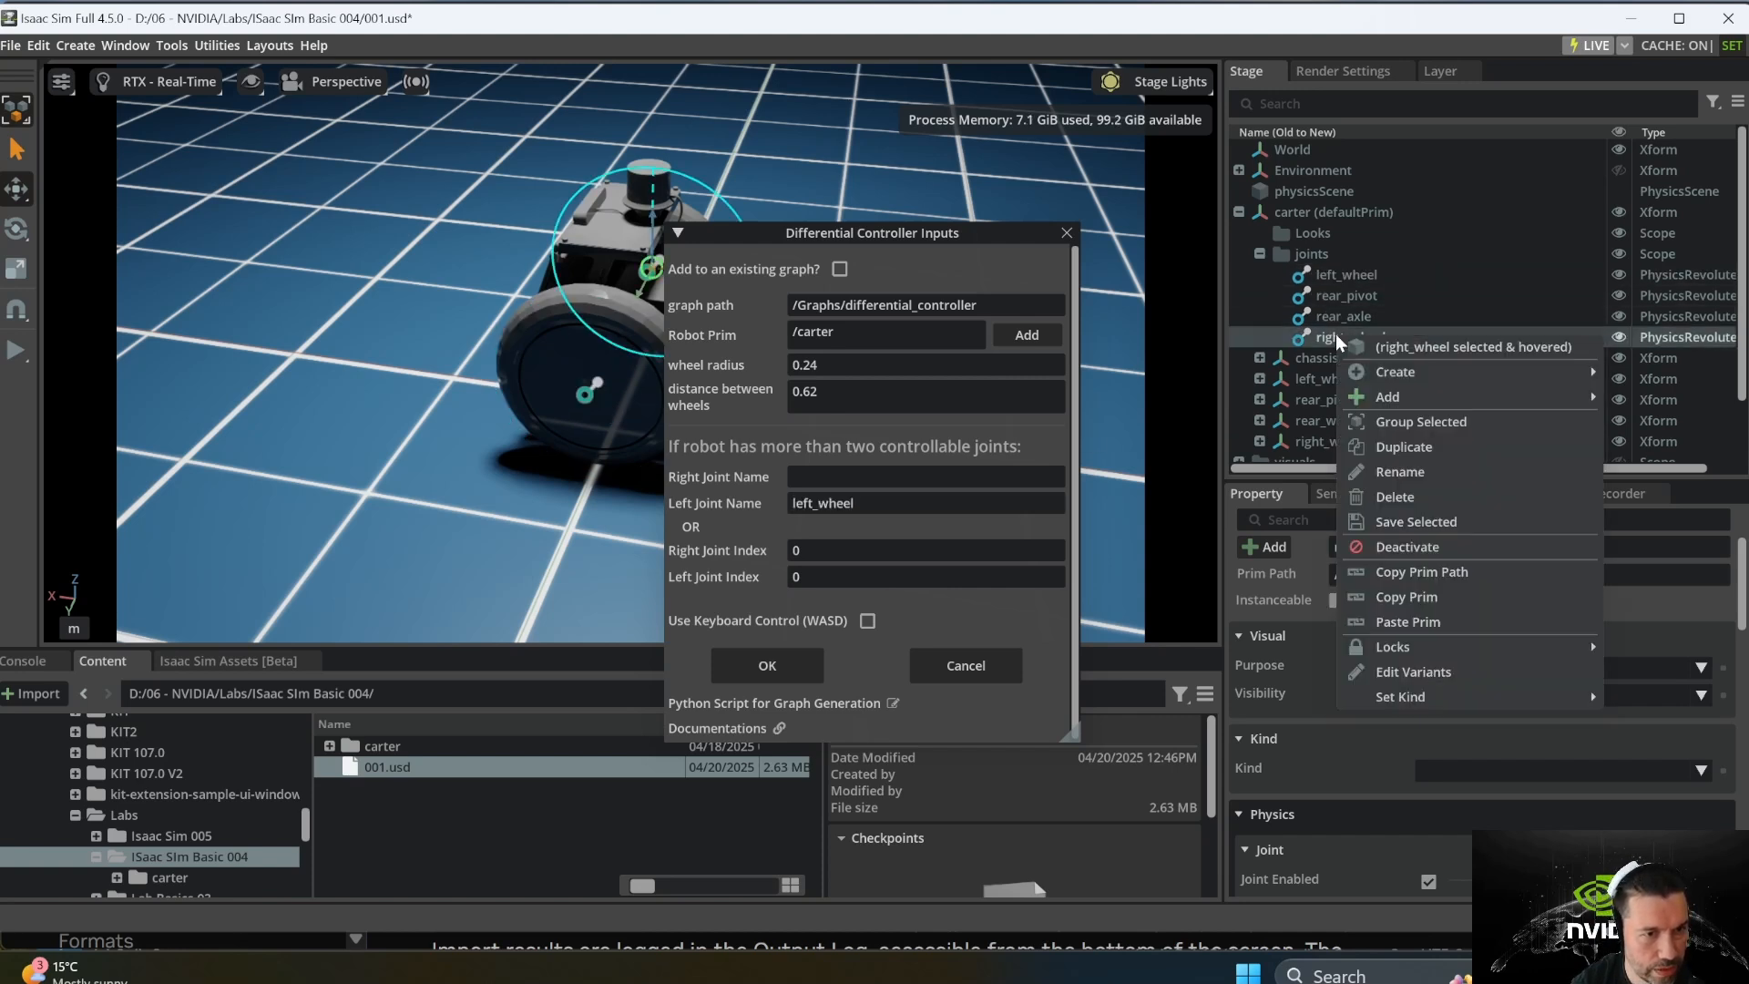
mouse_move(1390, 400)
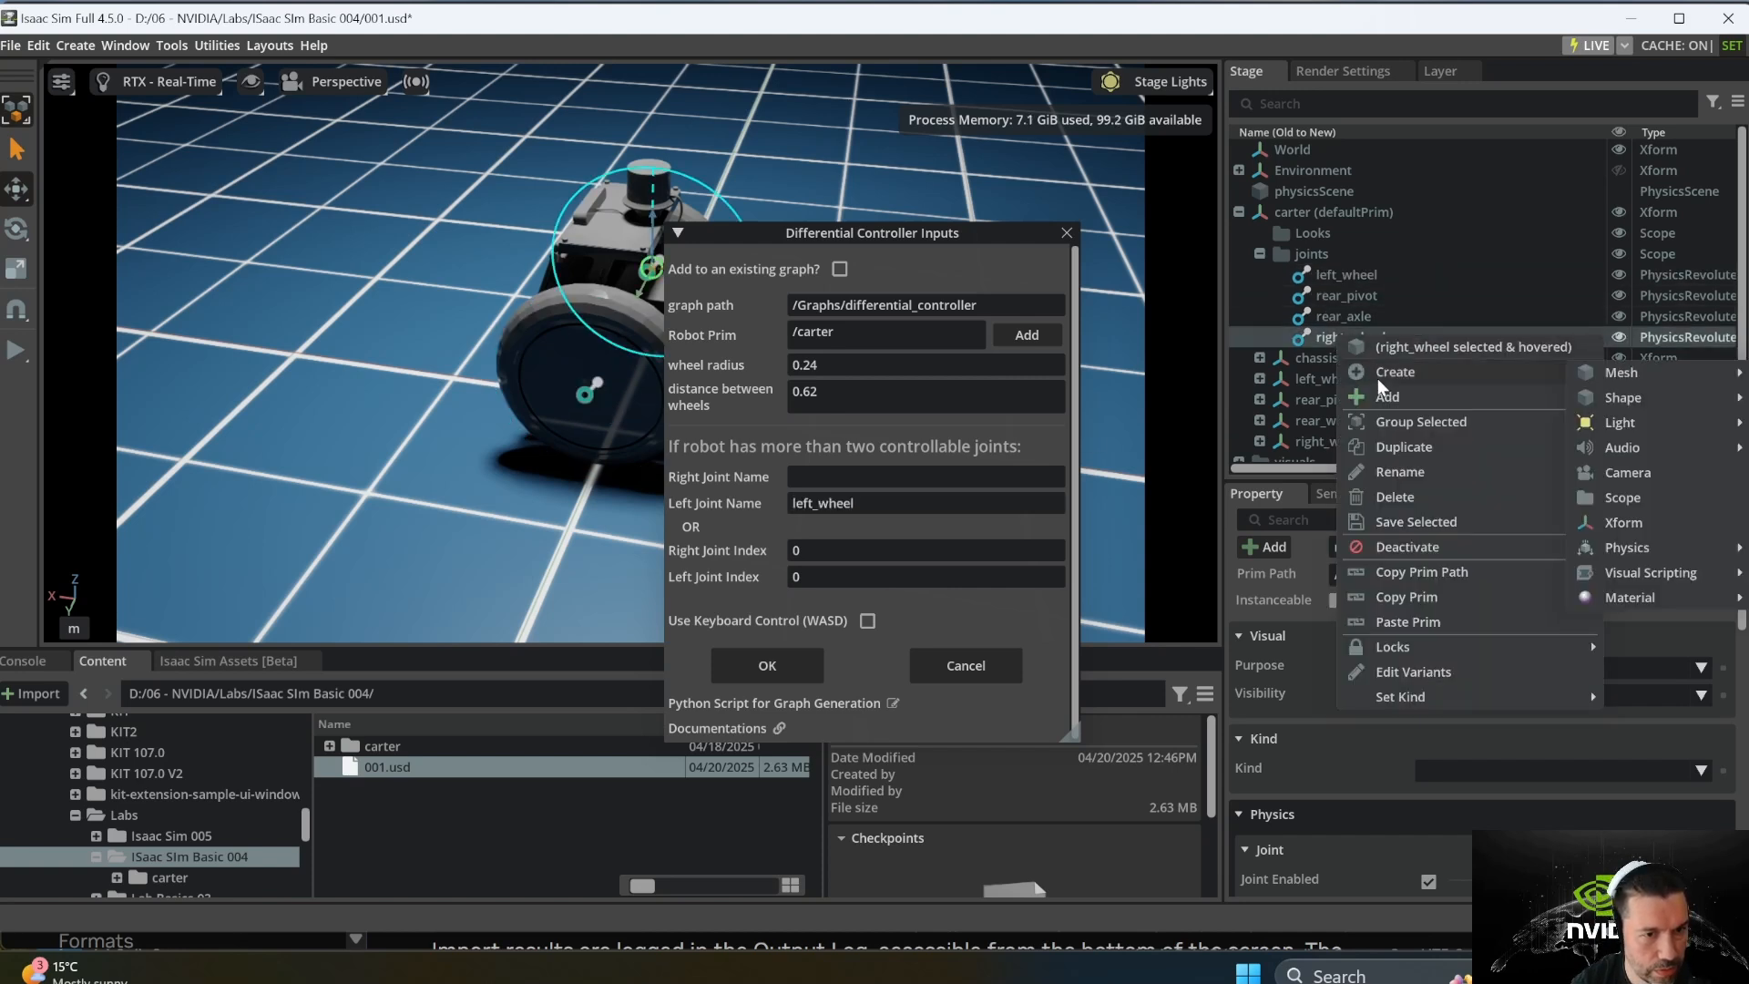
click(1433, 470)
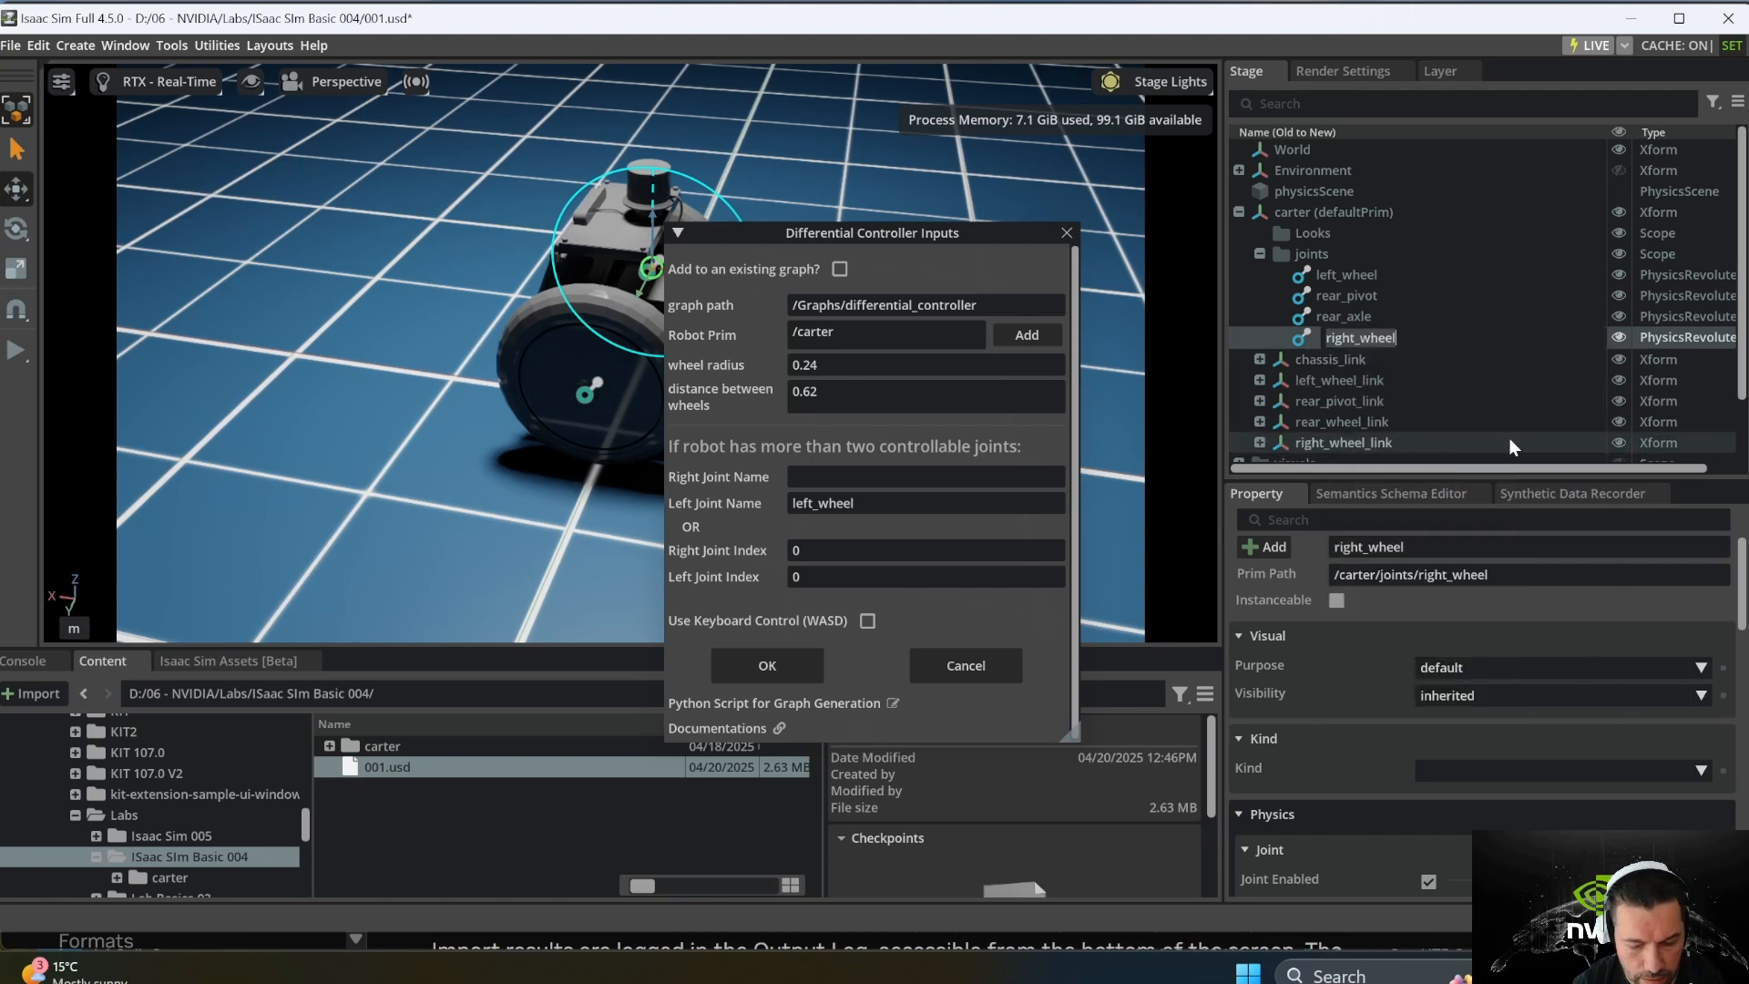
click(965, 476)
text(right_wheel)
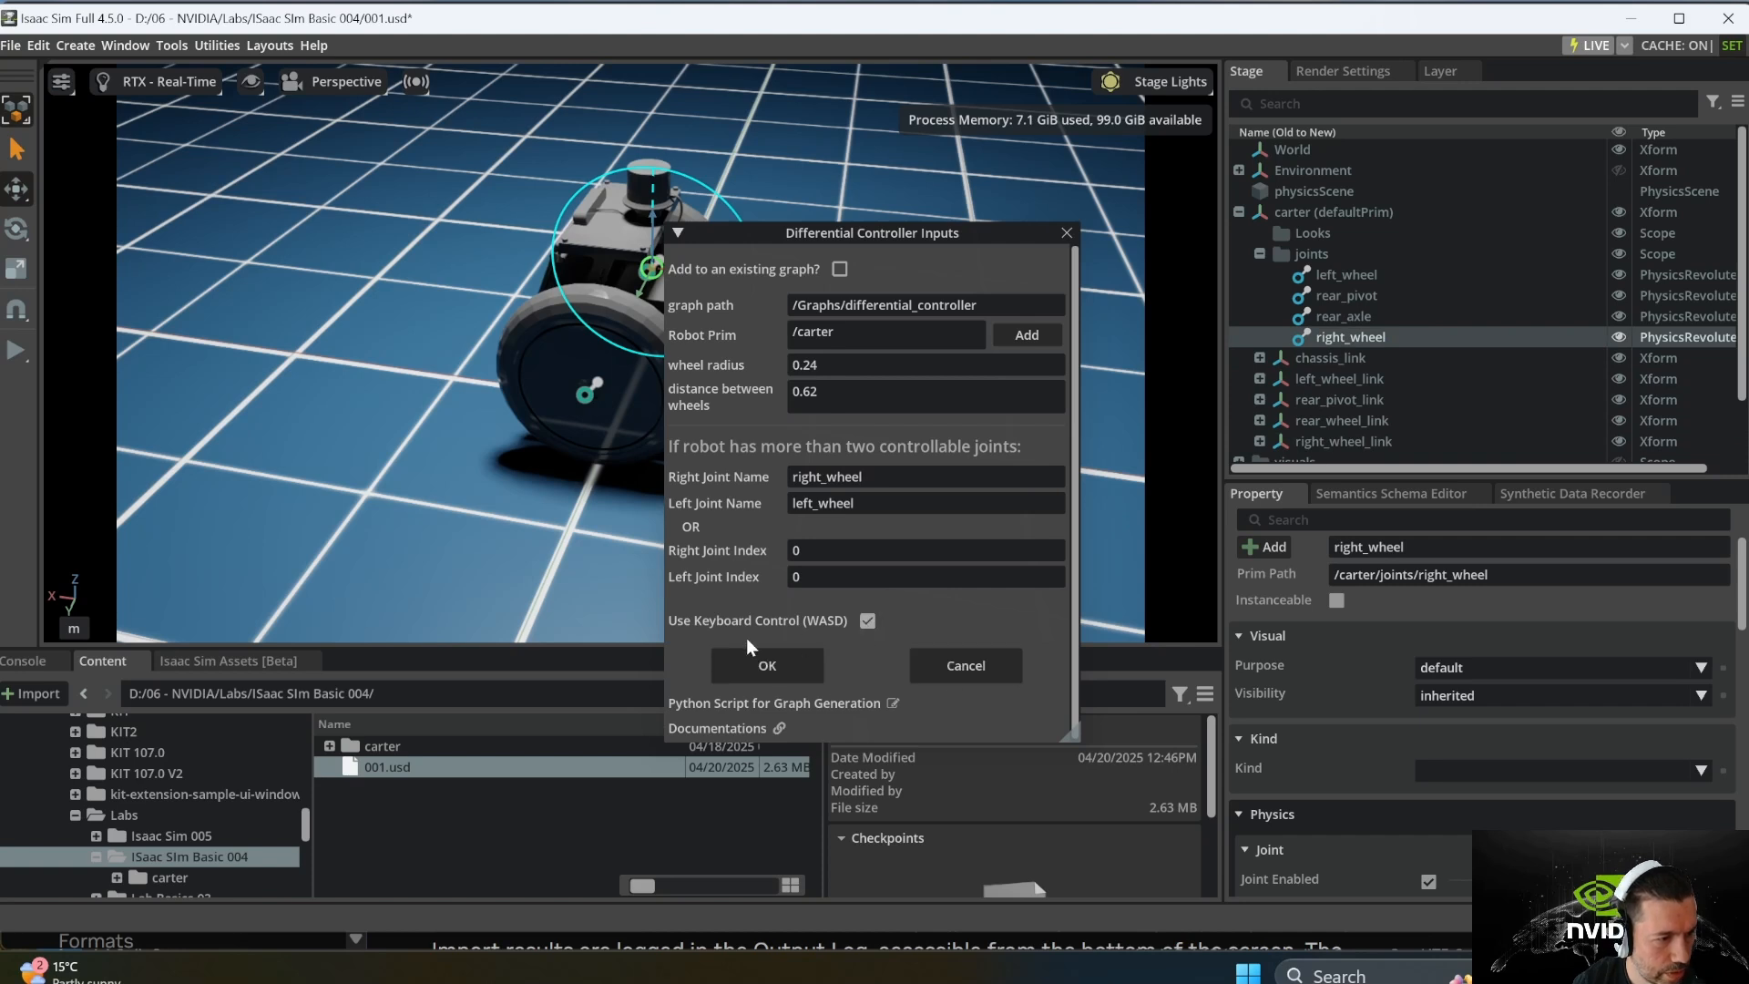
Step: Generate the differential controller graph from these inputs and start the simulation to test driving the robot
click(785, 669)
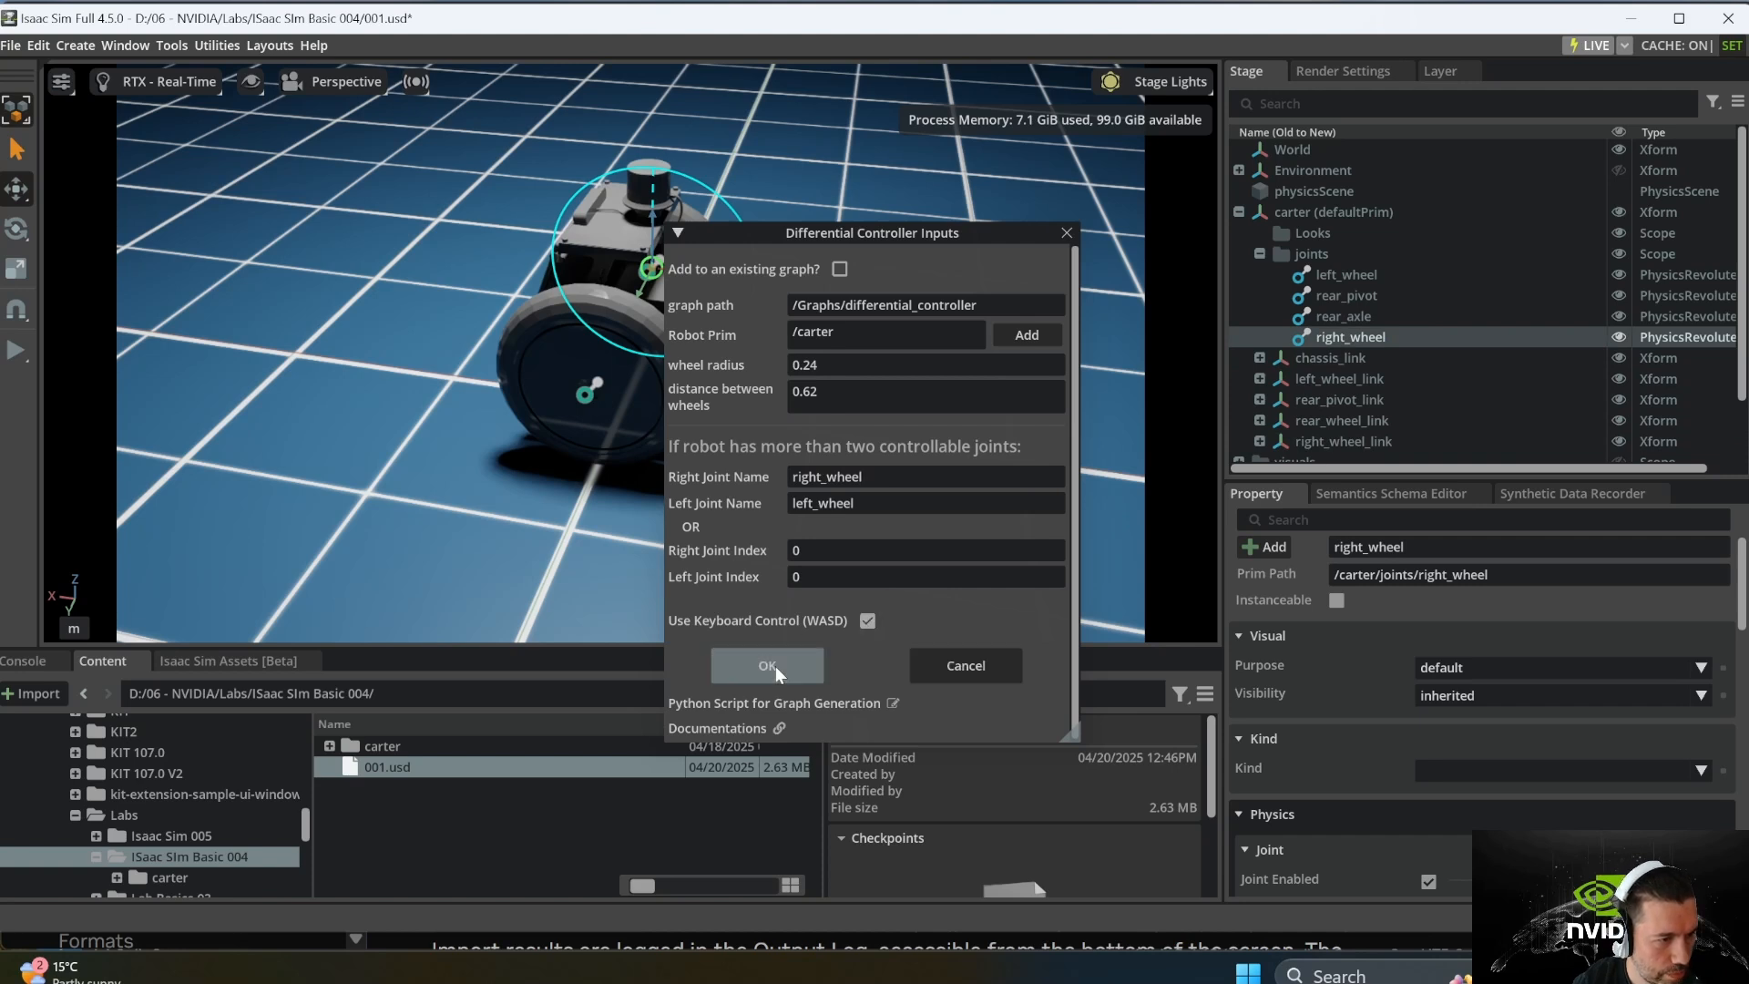
click(12, 353)
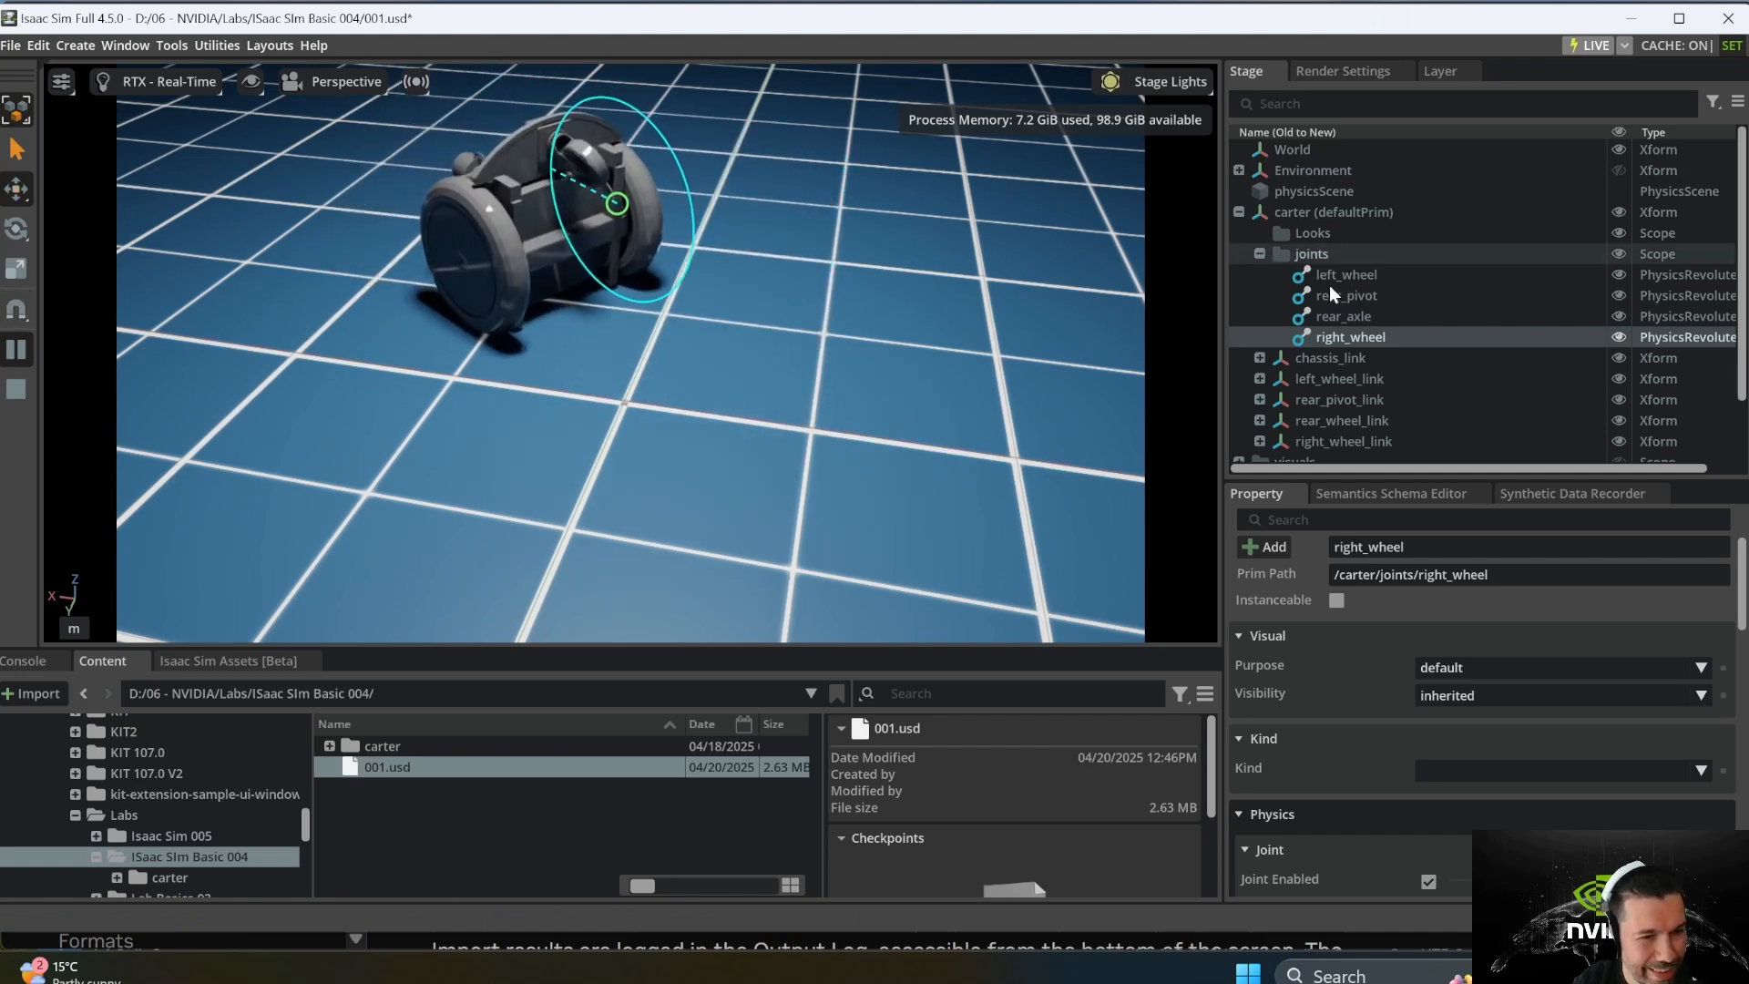
Step: Stop the simulation and open the DifferentialController node's inputs in the differential_controller graph
click(18, 388)
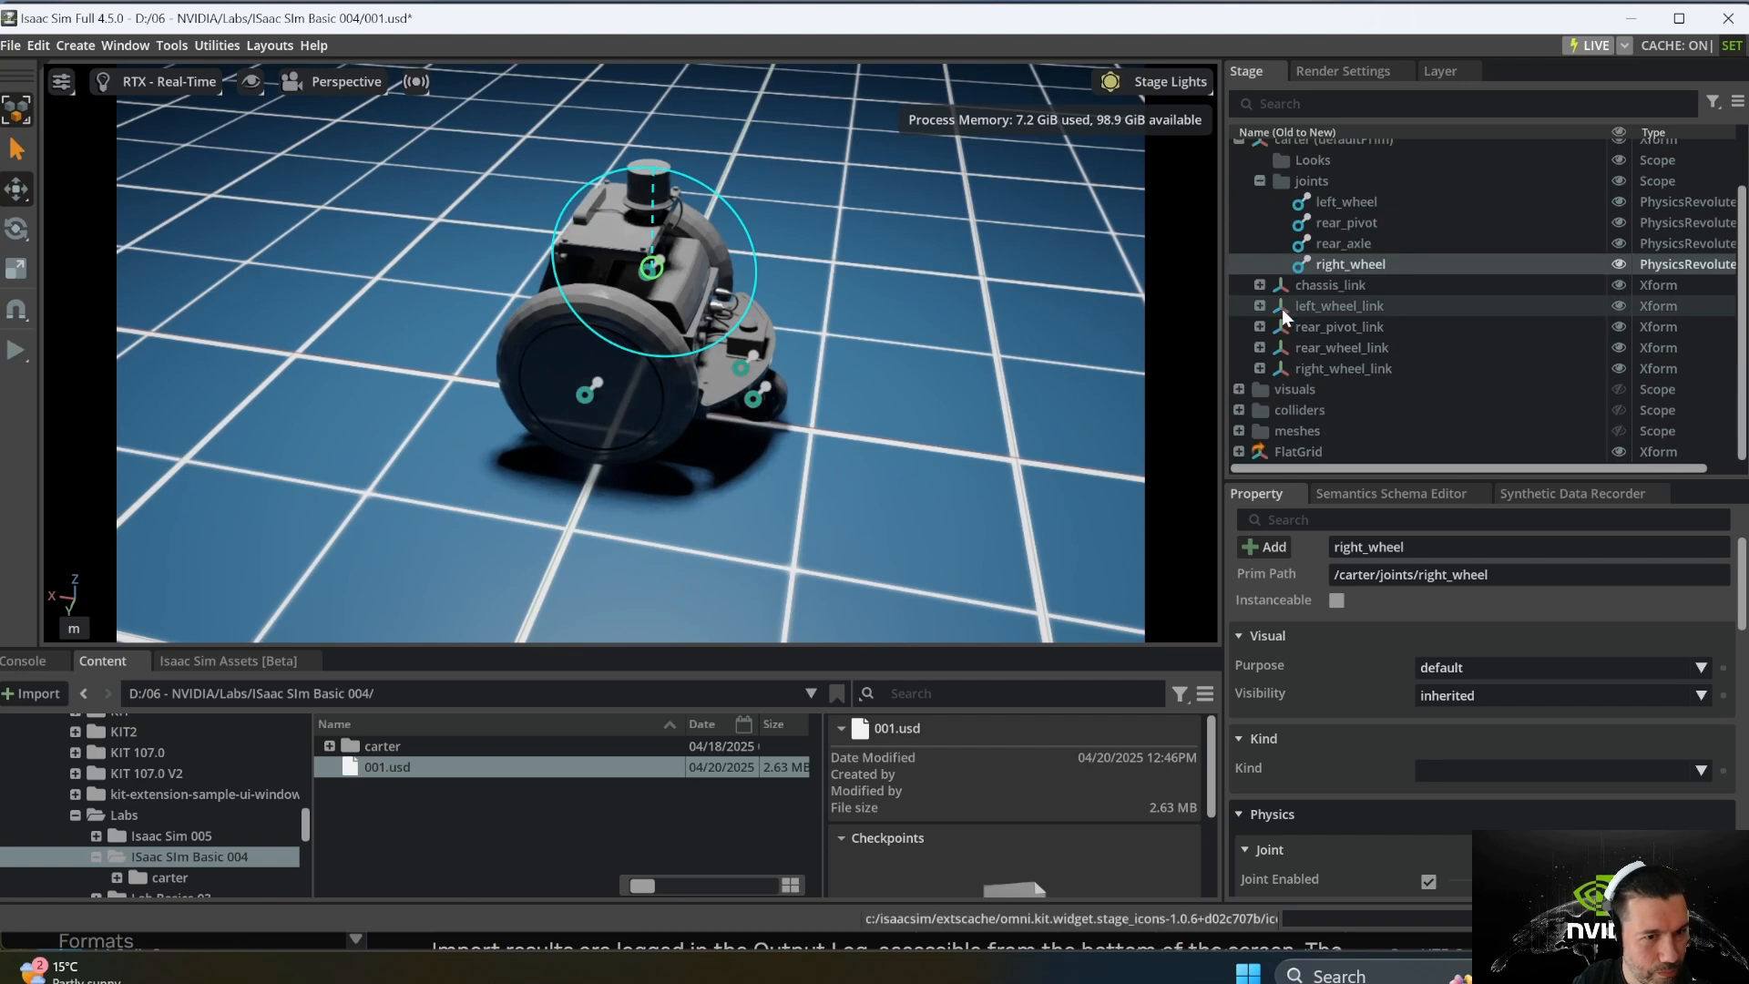
scroll(1281, 309, down, 3)
click(1240, 451)
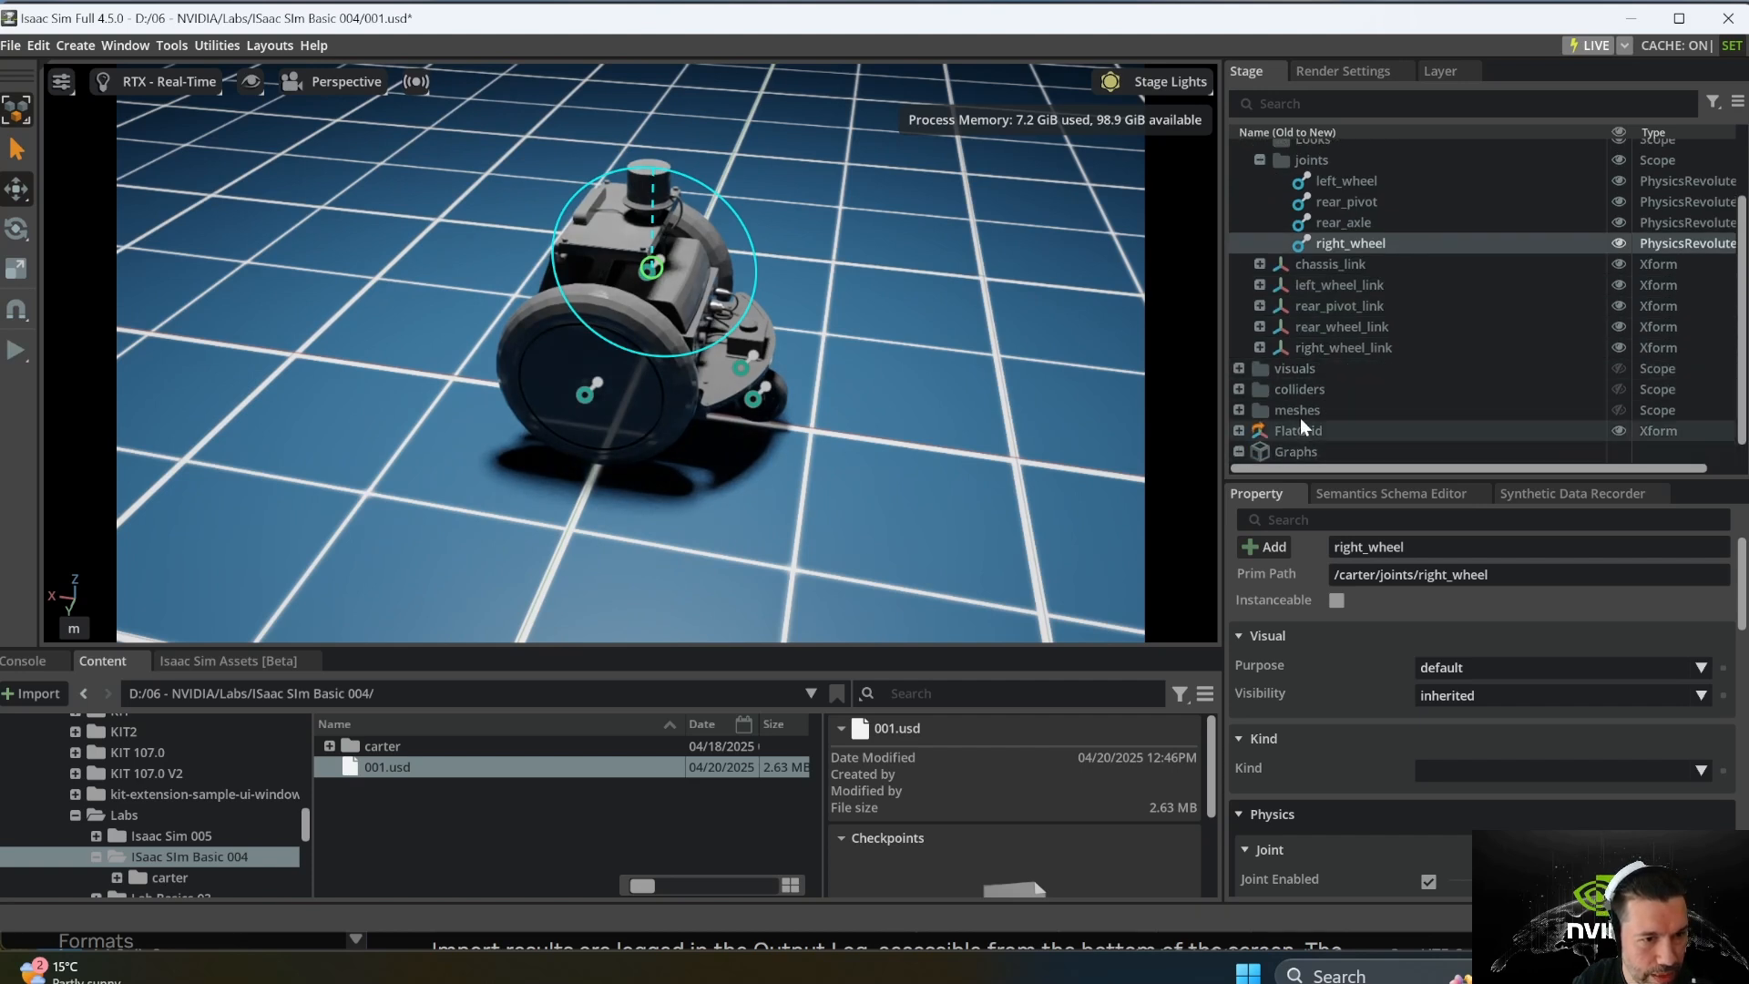
scroll(1320, 410, down, 1)
click(1260, 451)
scroll(1410, 400, down, 4)
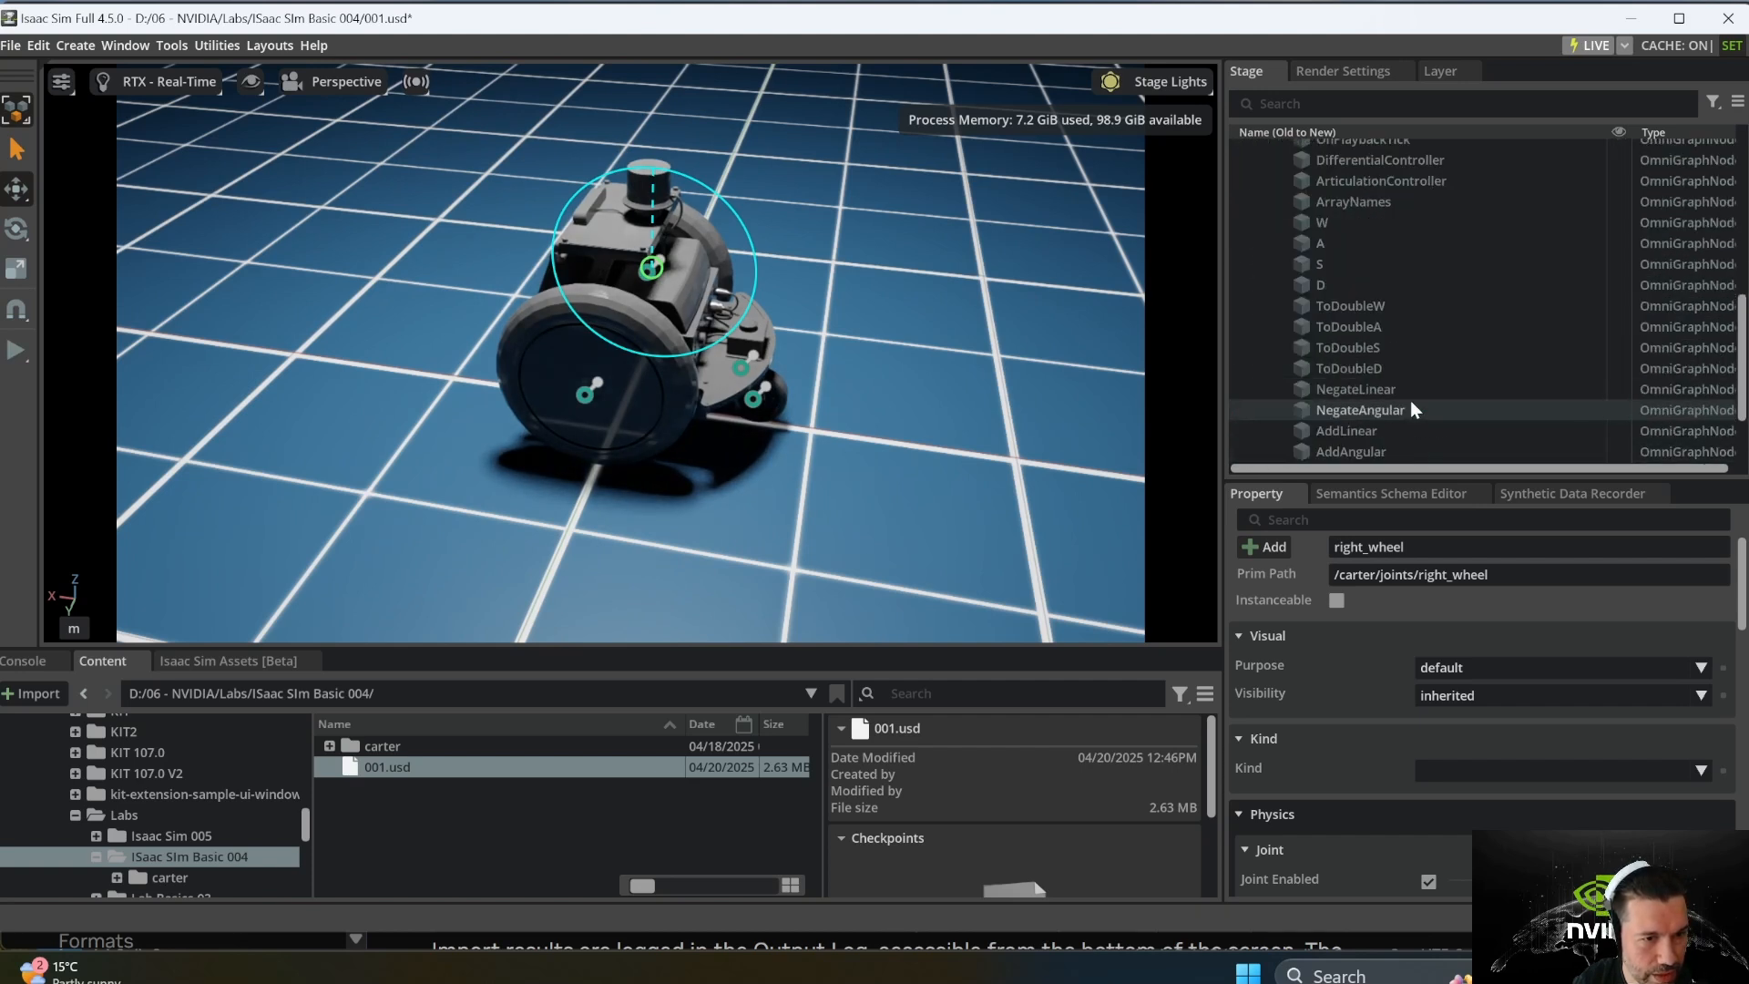
click(1407, 326)
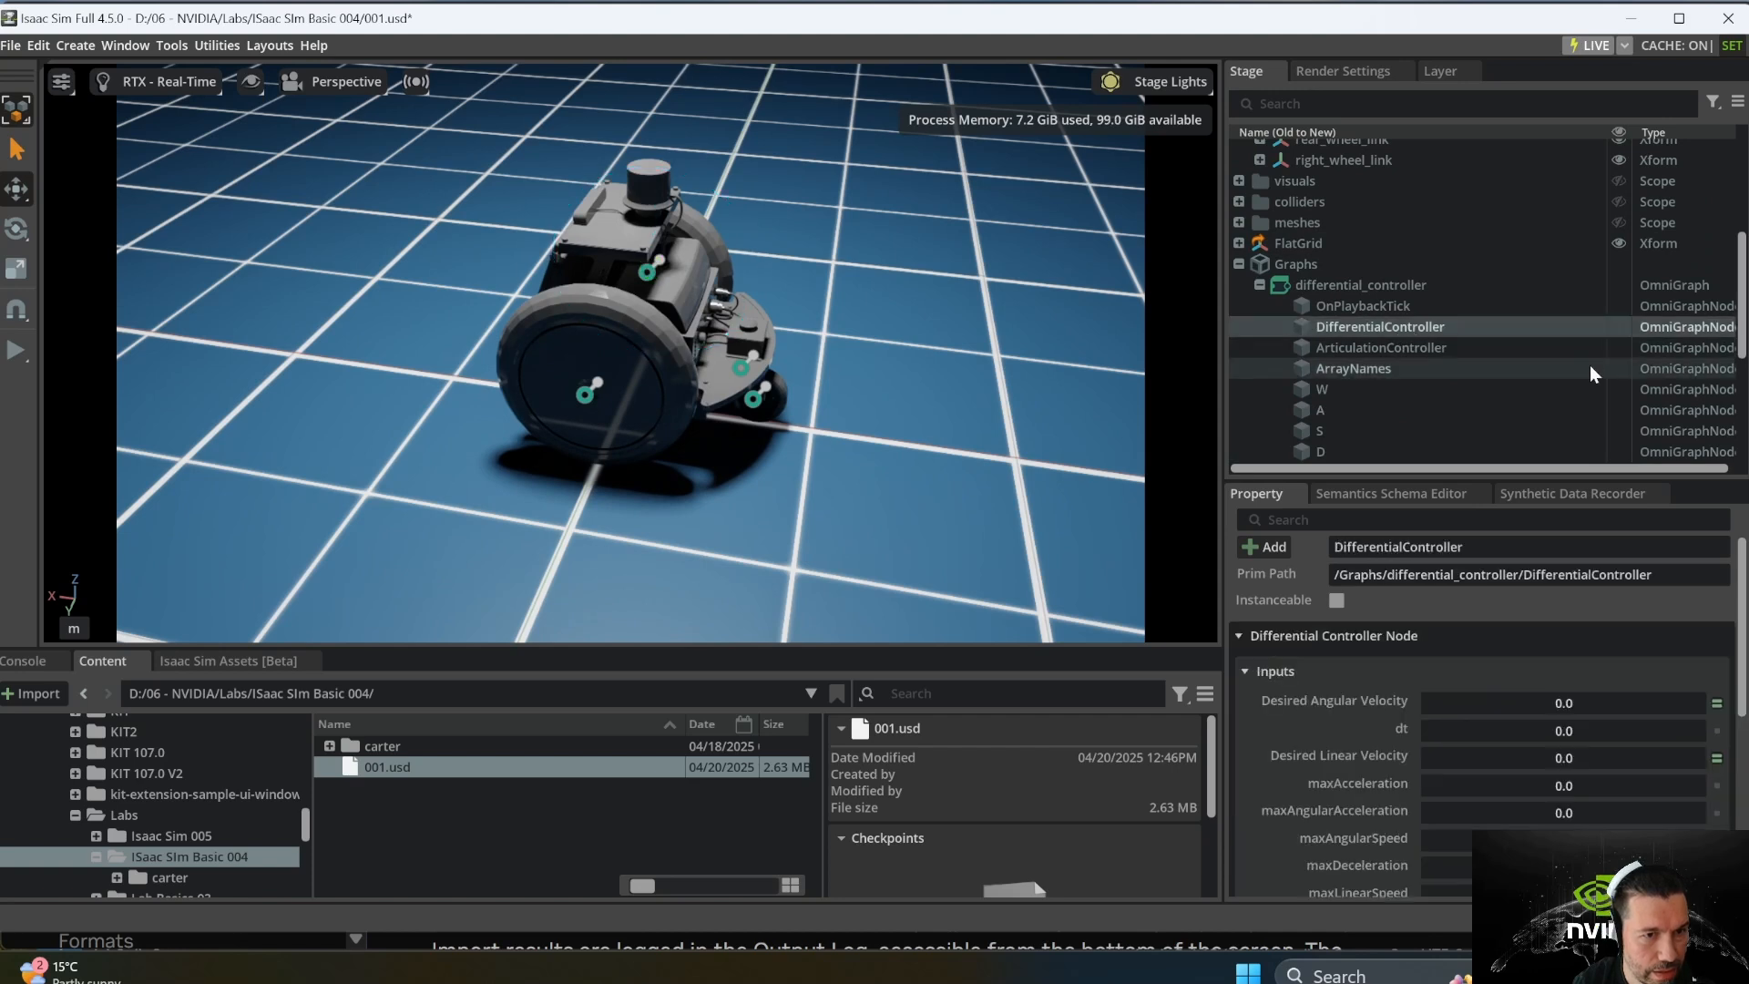
scroll(1612, 718, down, 5)
scroll(1610, 714, up, 1)
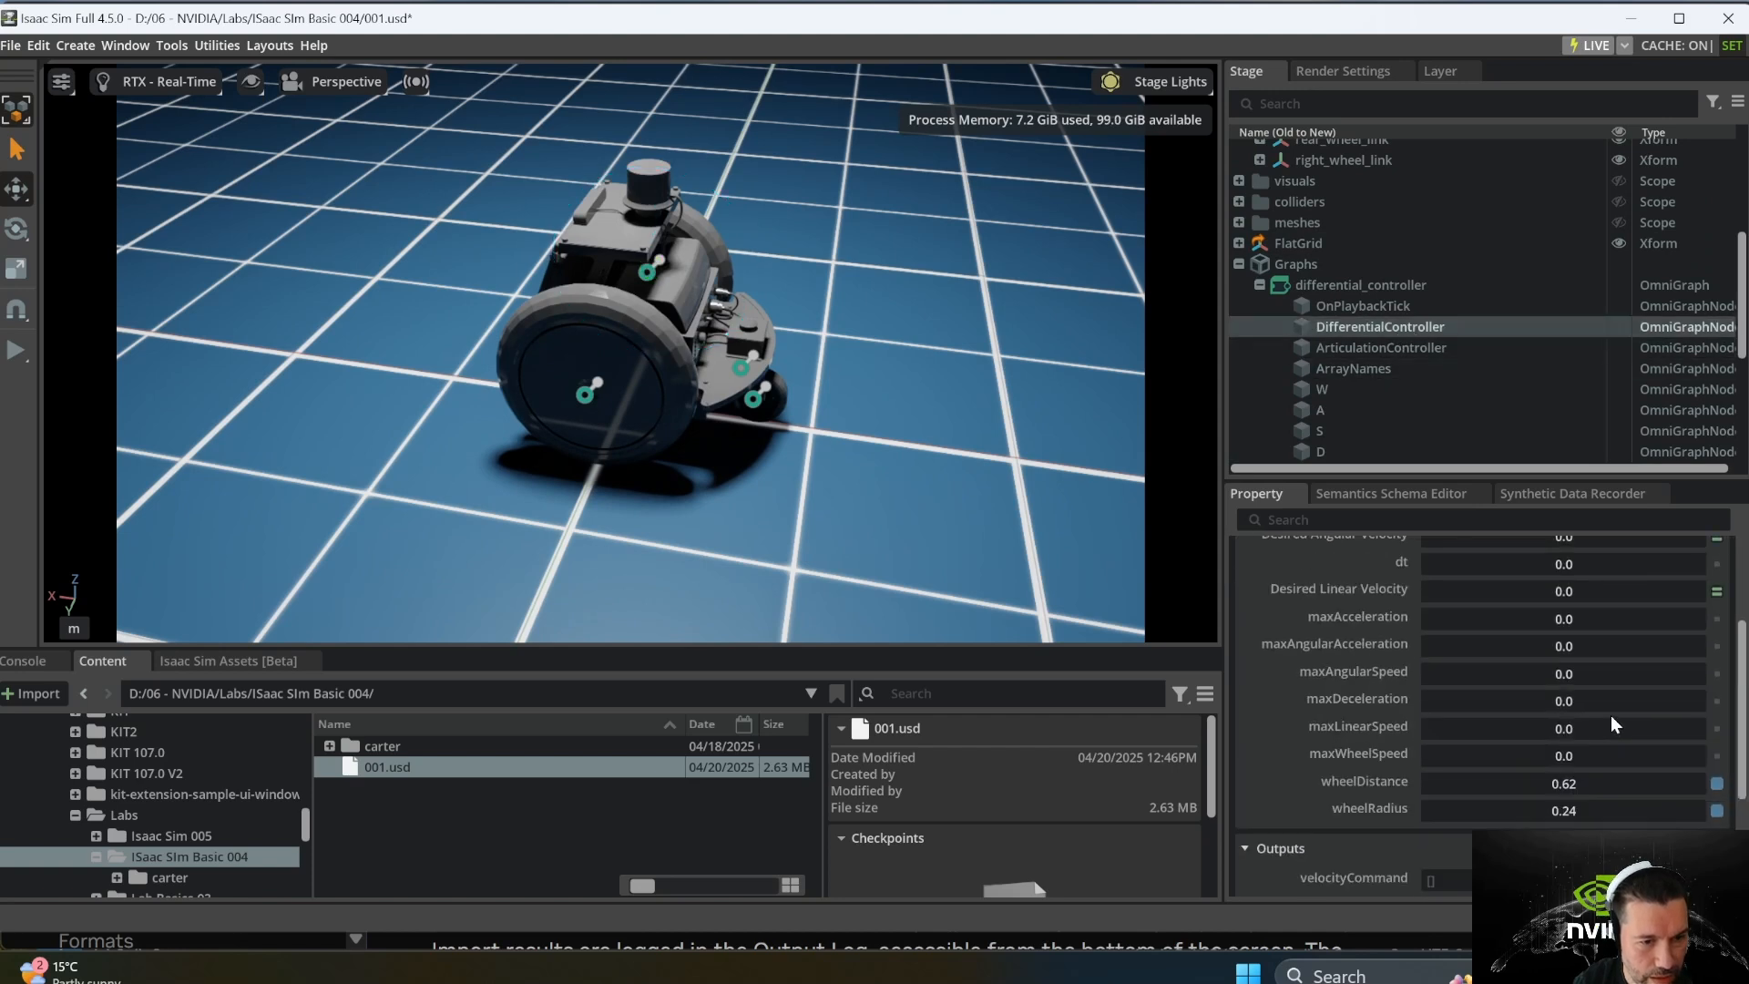
Step: Set the DifferentialController's maxLinearSpeed and maxWheelSpeed to 0.5
double_click(1522, 734)
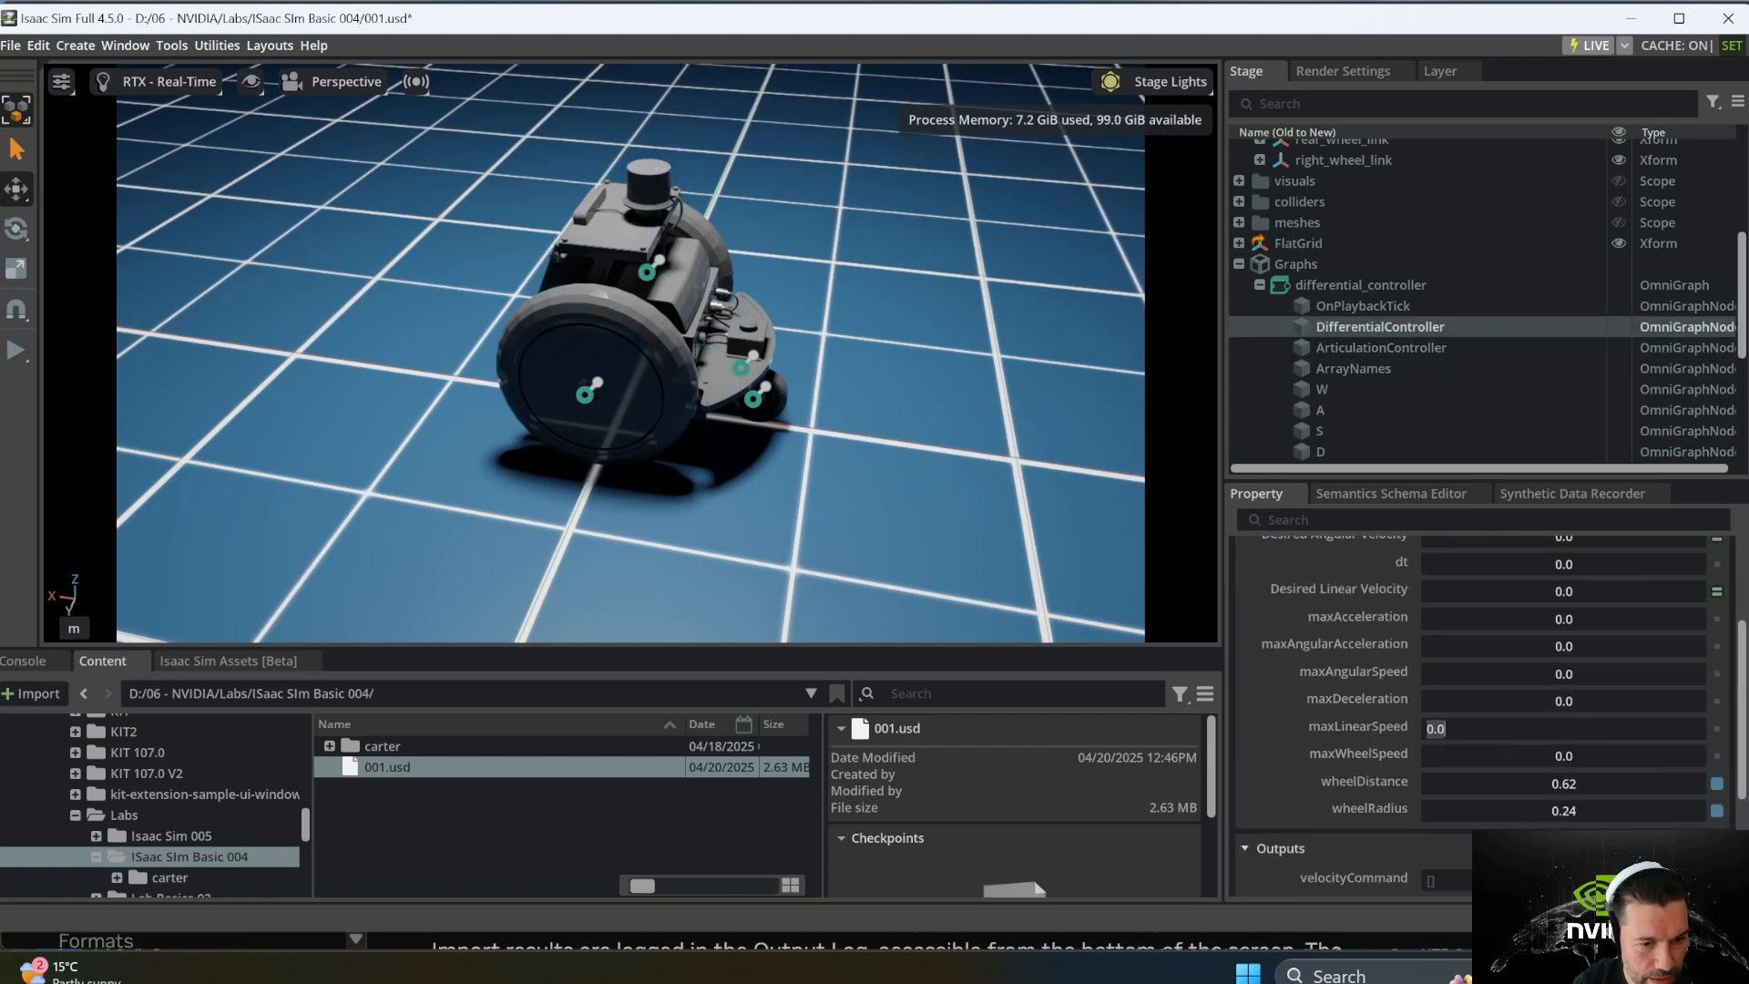
text(0.5)
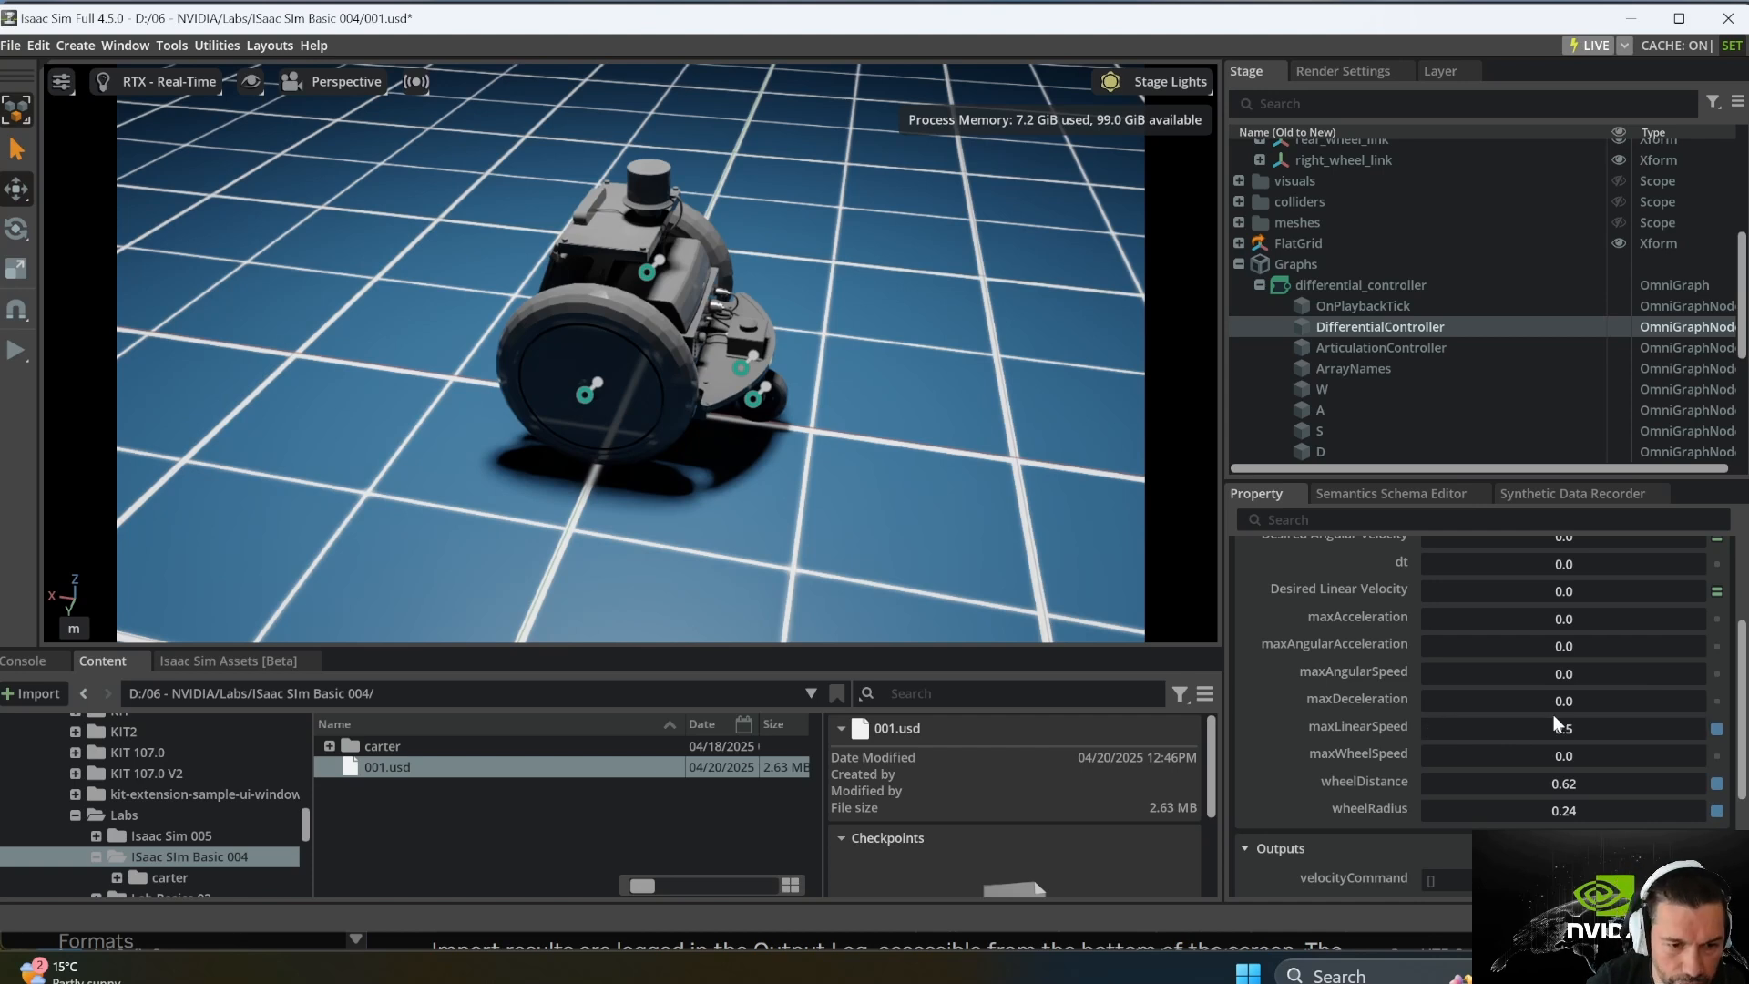
double_click(1586, 755)
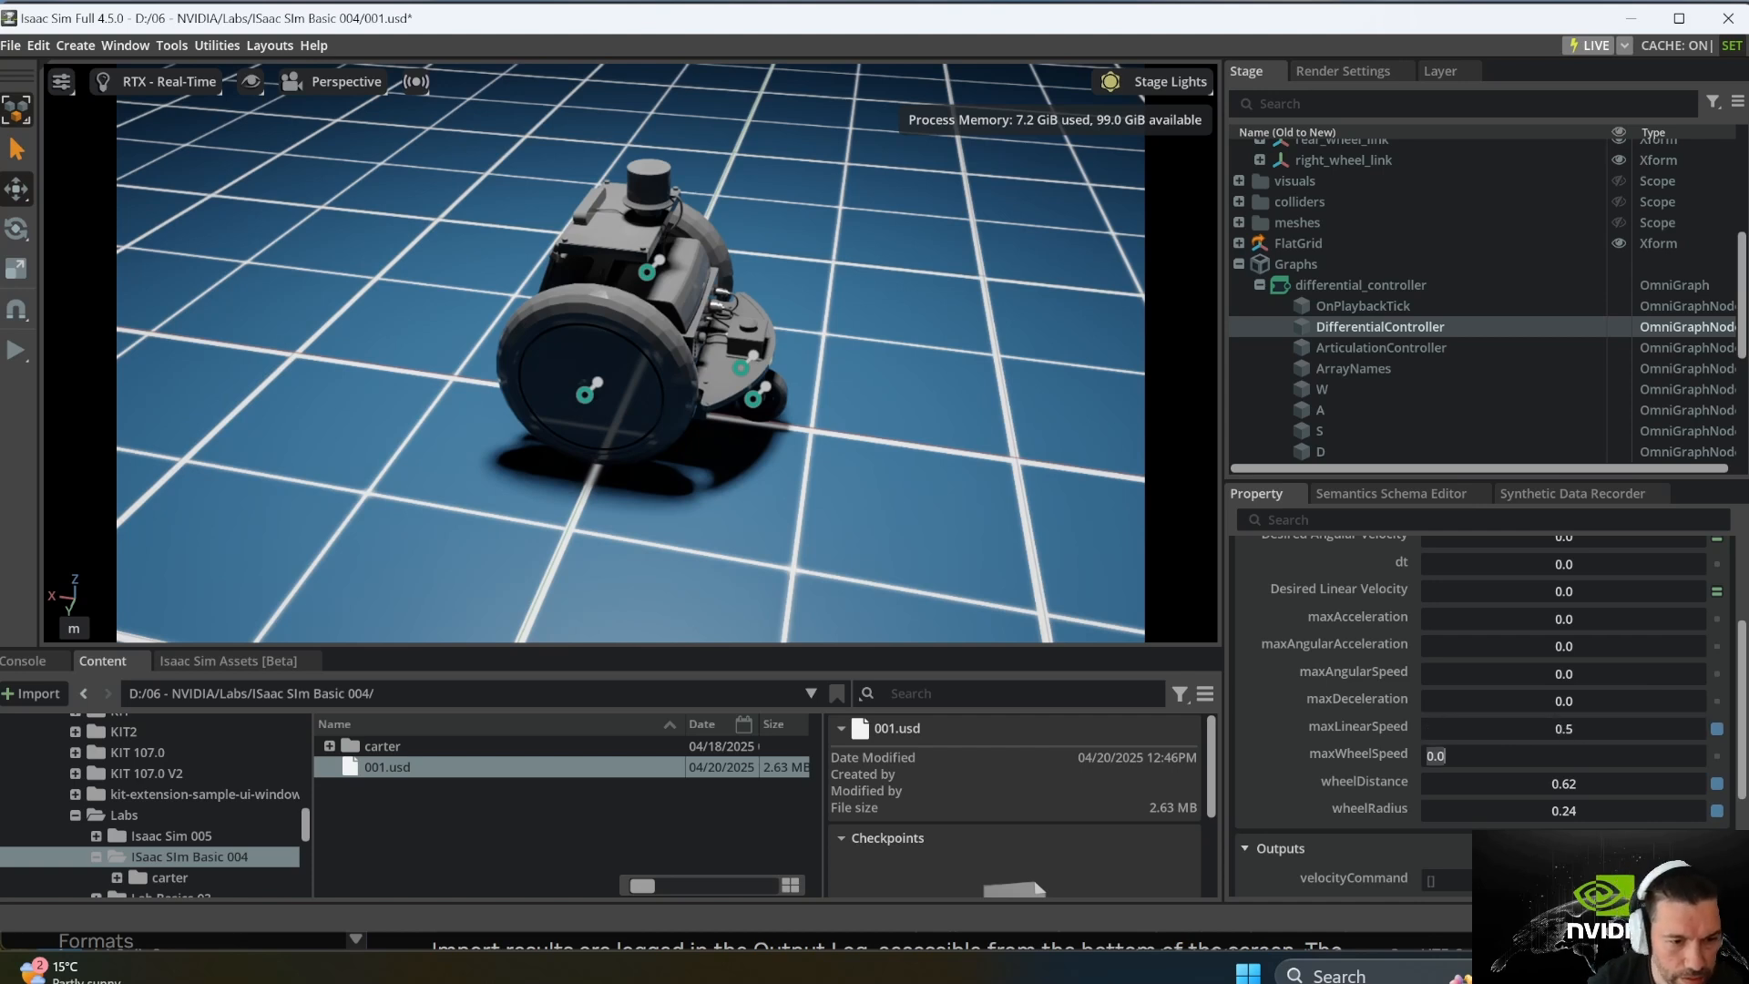
text(0.5)
key(Return)
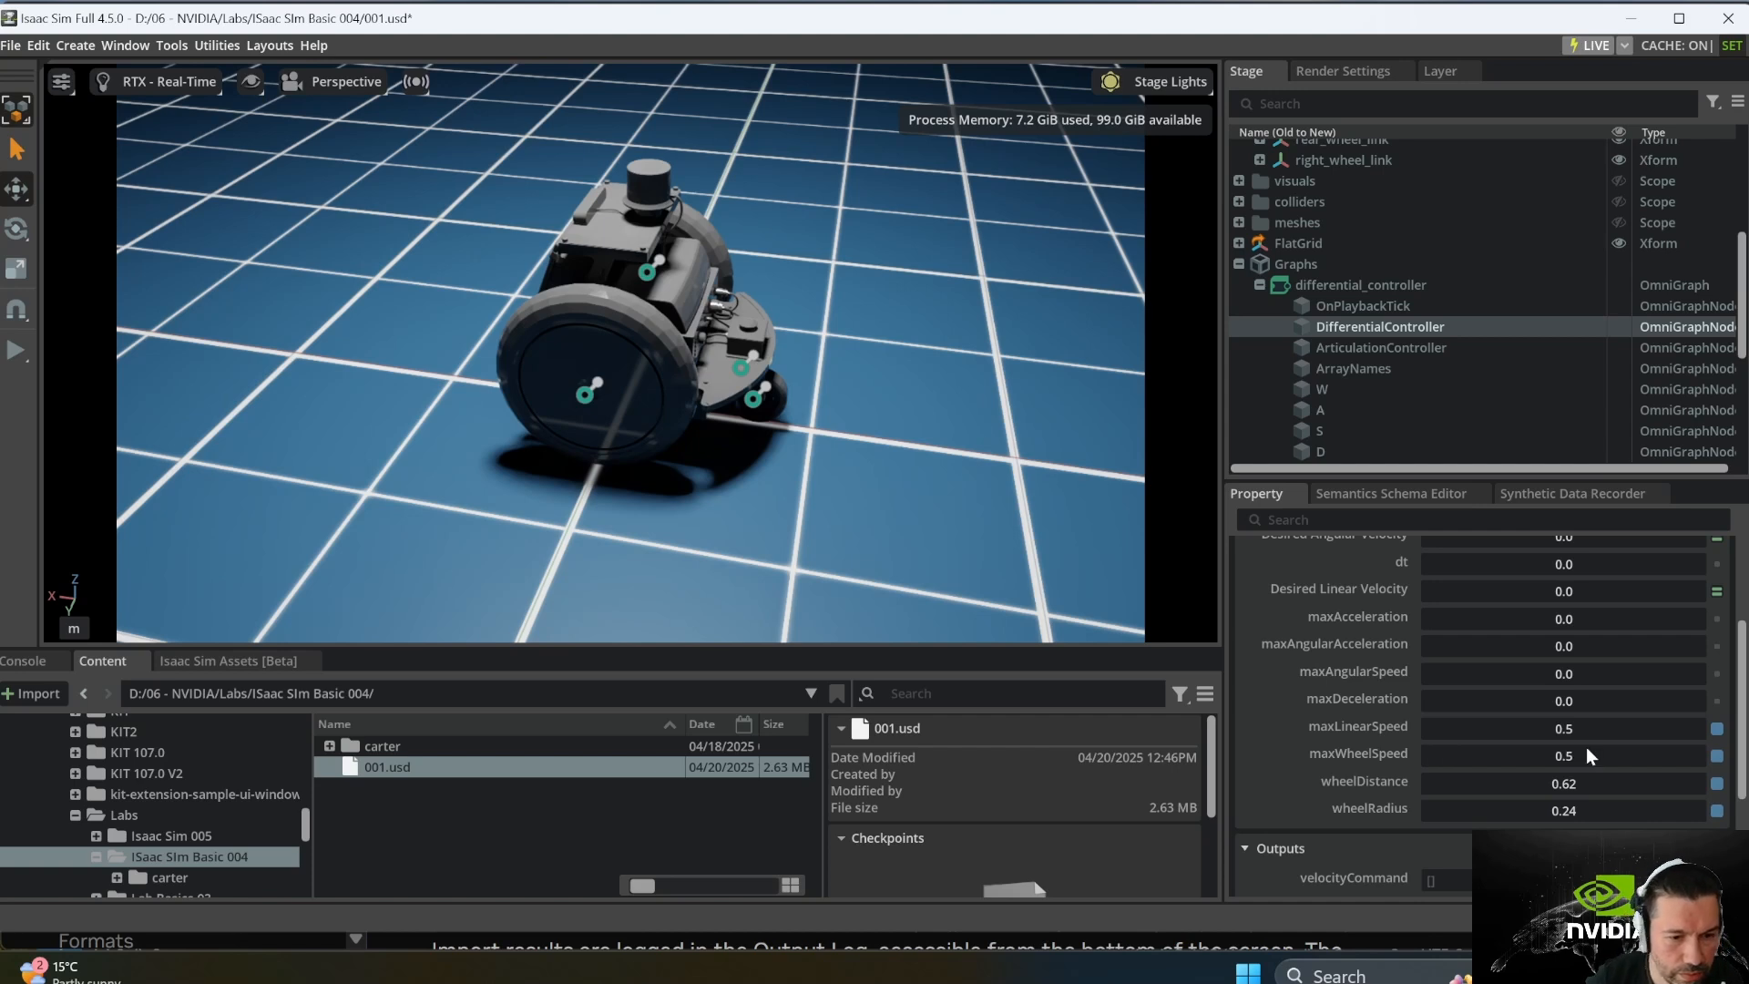
Step: Reset the DifferentialController's maxLinearSpeed and maxWheelSpeed to 0
double_click(1565, 727)
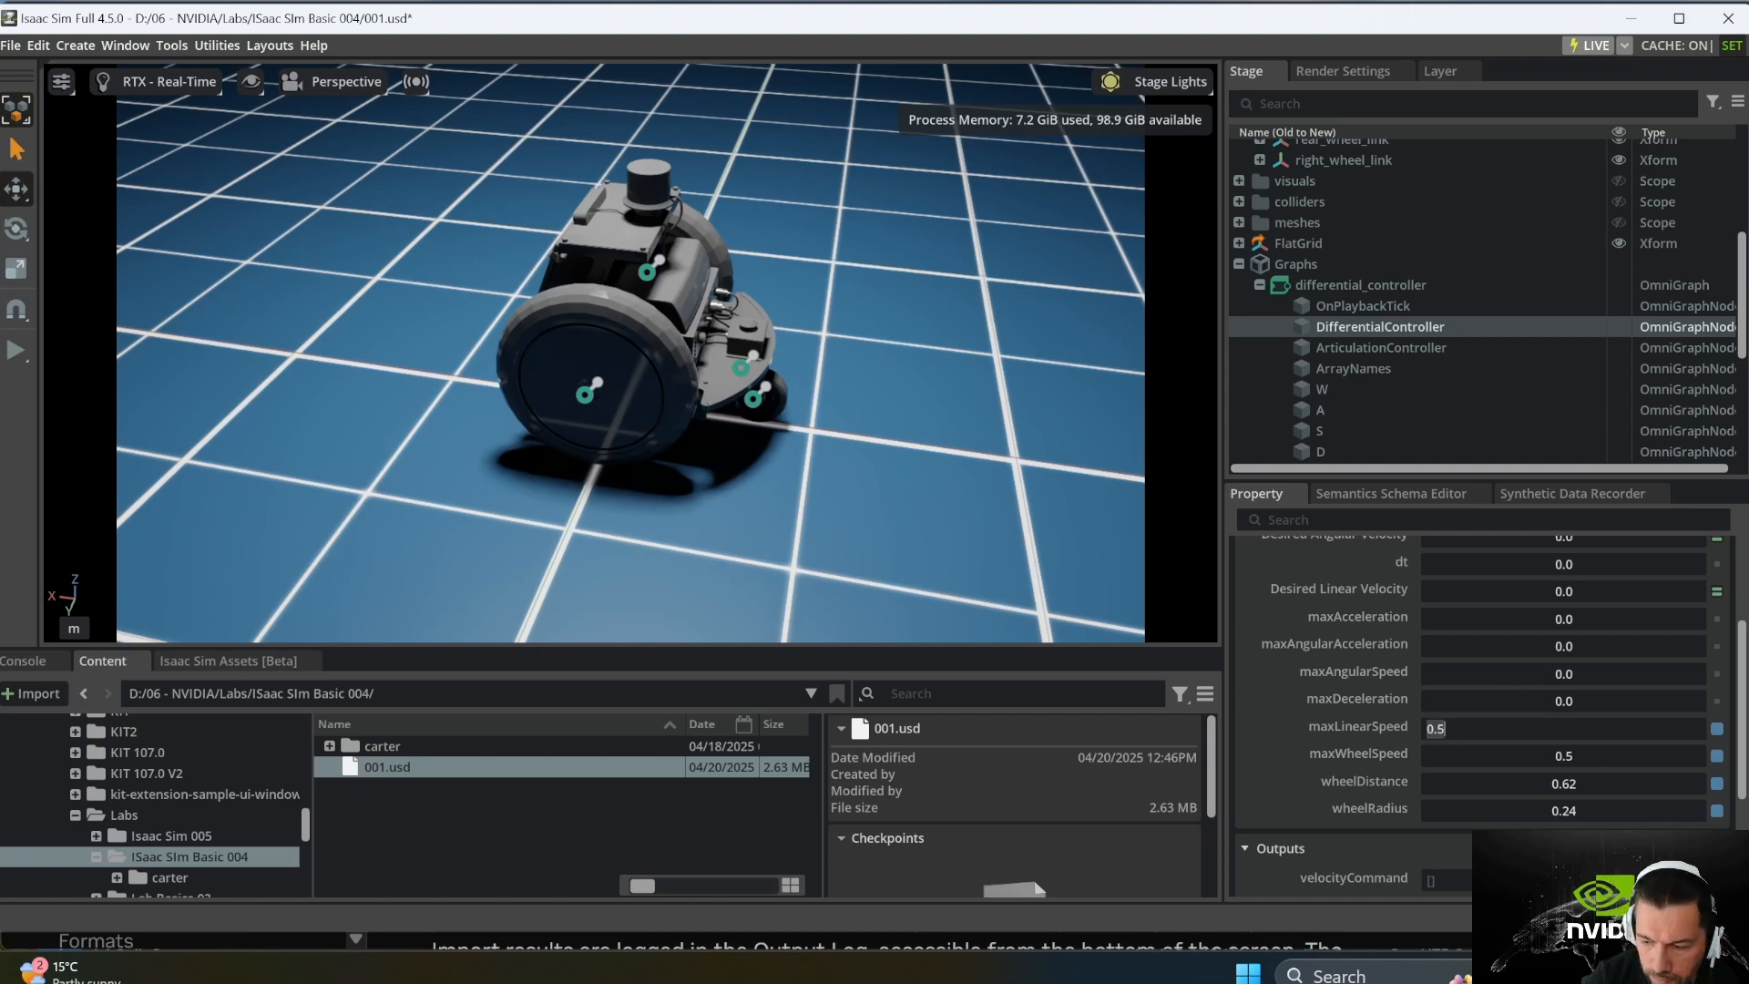
text(0)
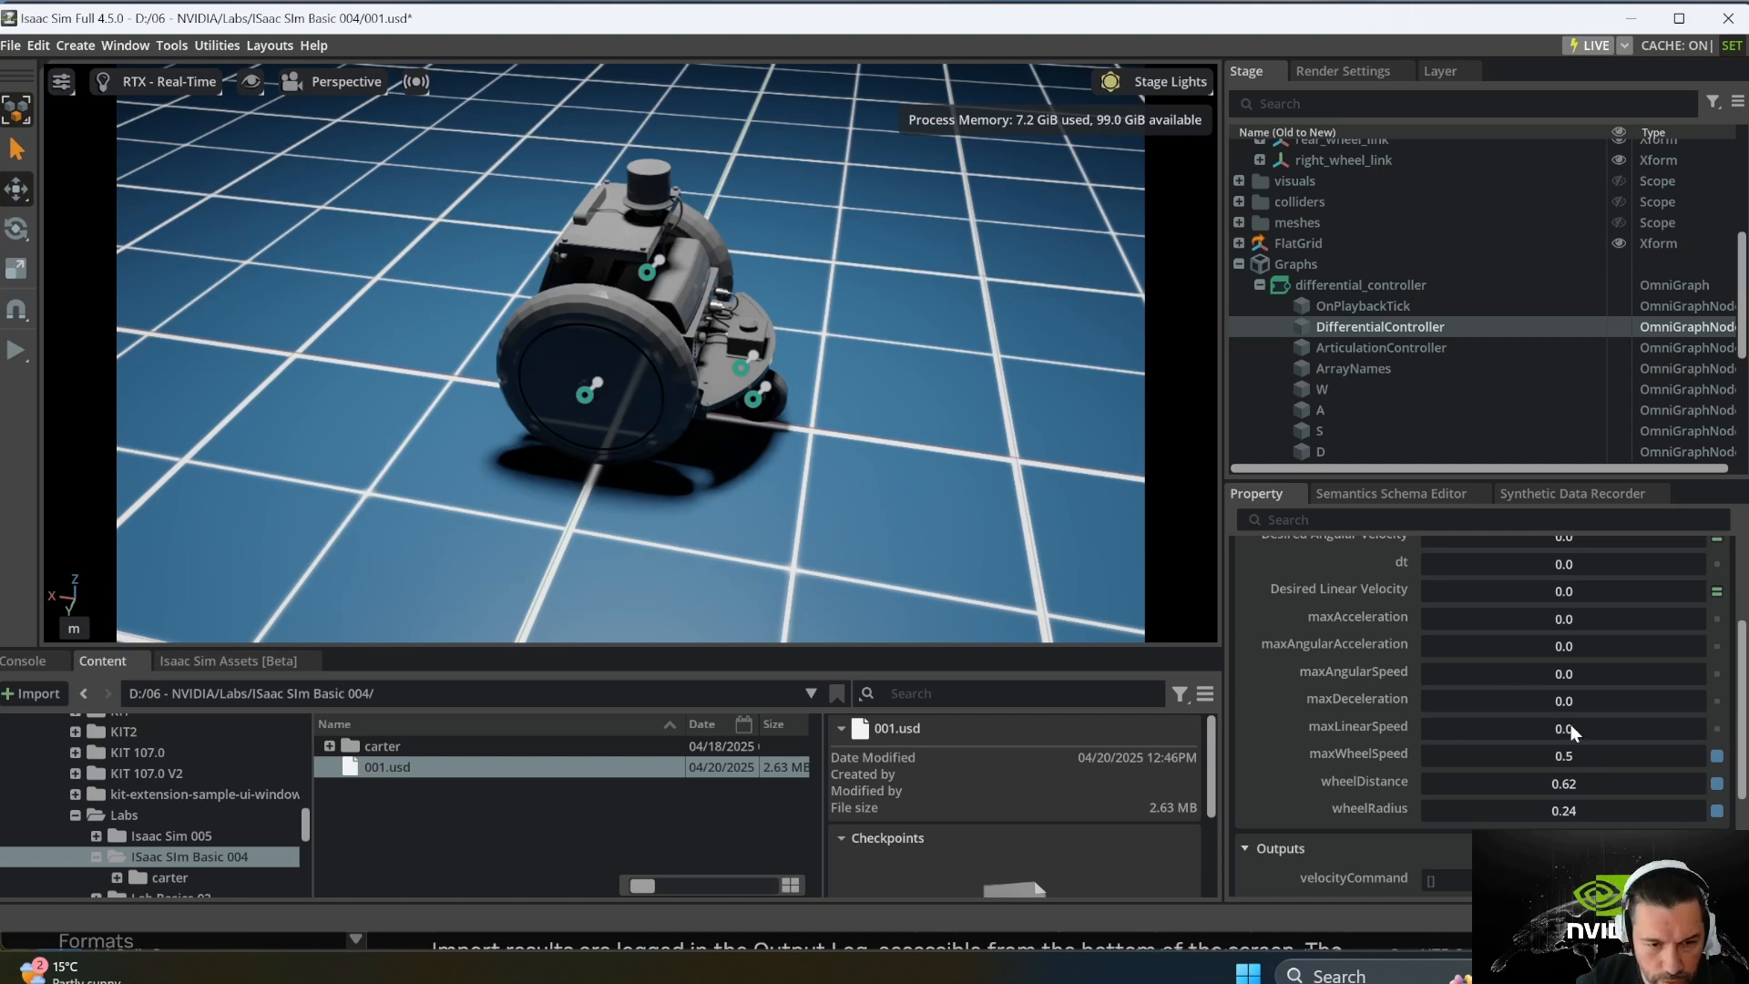
double_click(1643, 748)
text(0)
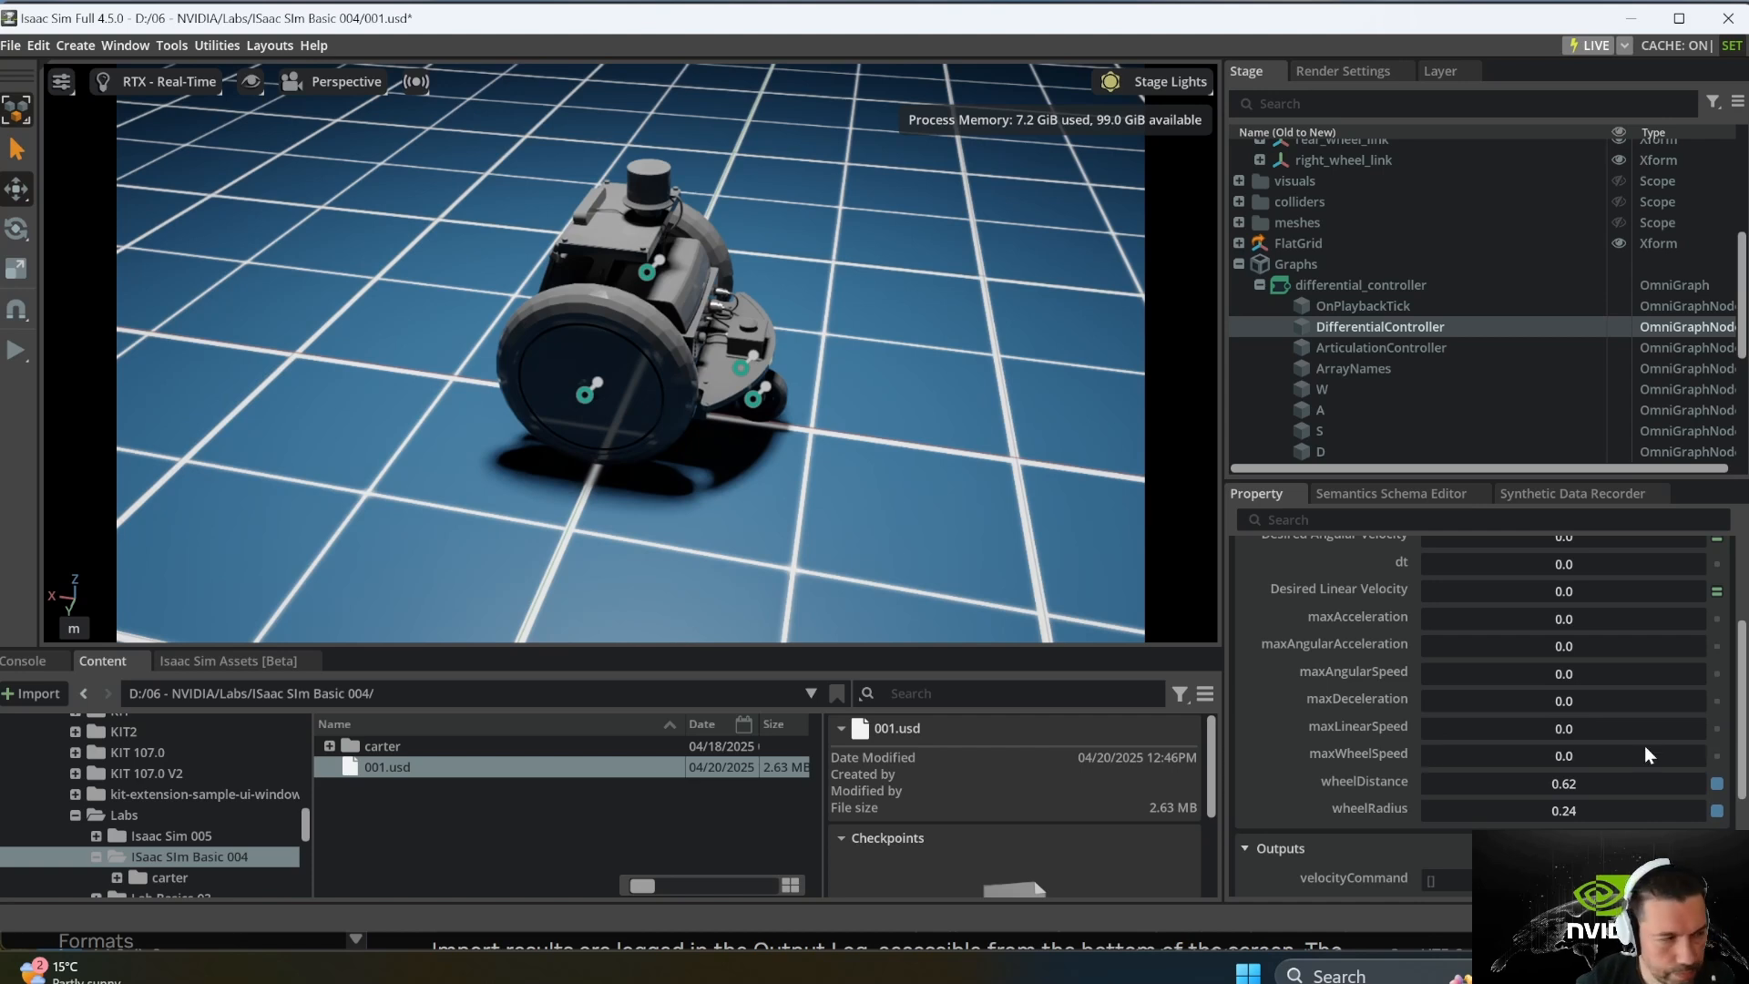
Step: Run the simulation to test driving the robot forward without speed limits, and stop it again
click(17, 349)
key(w)
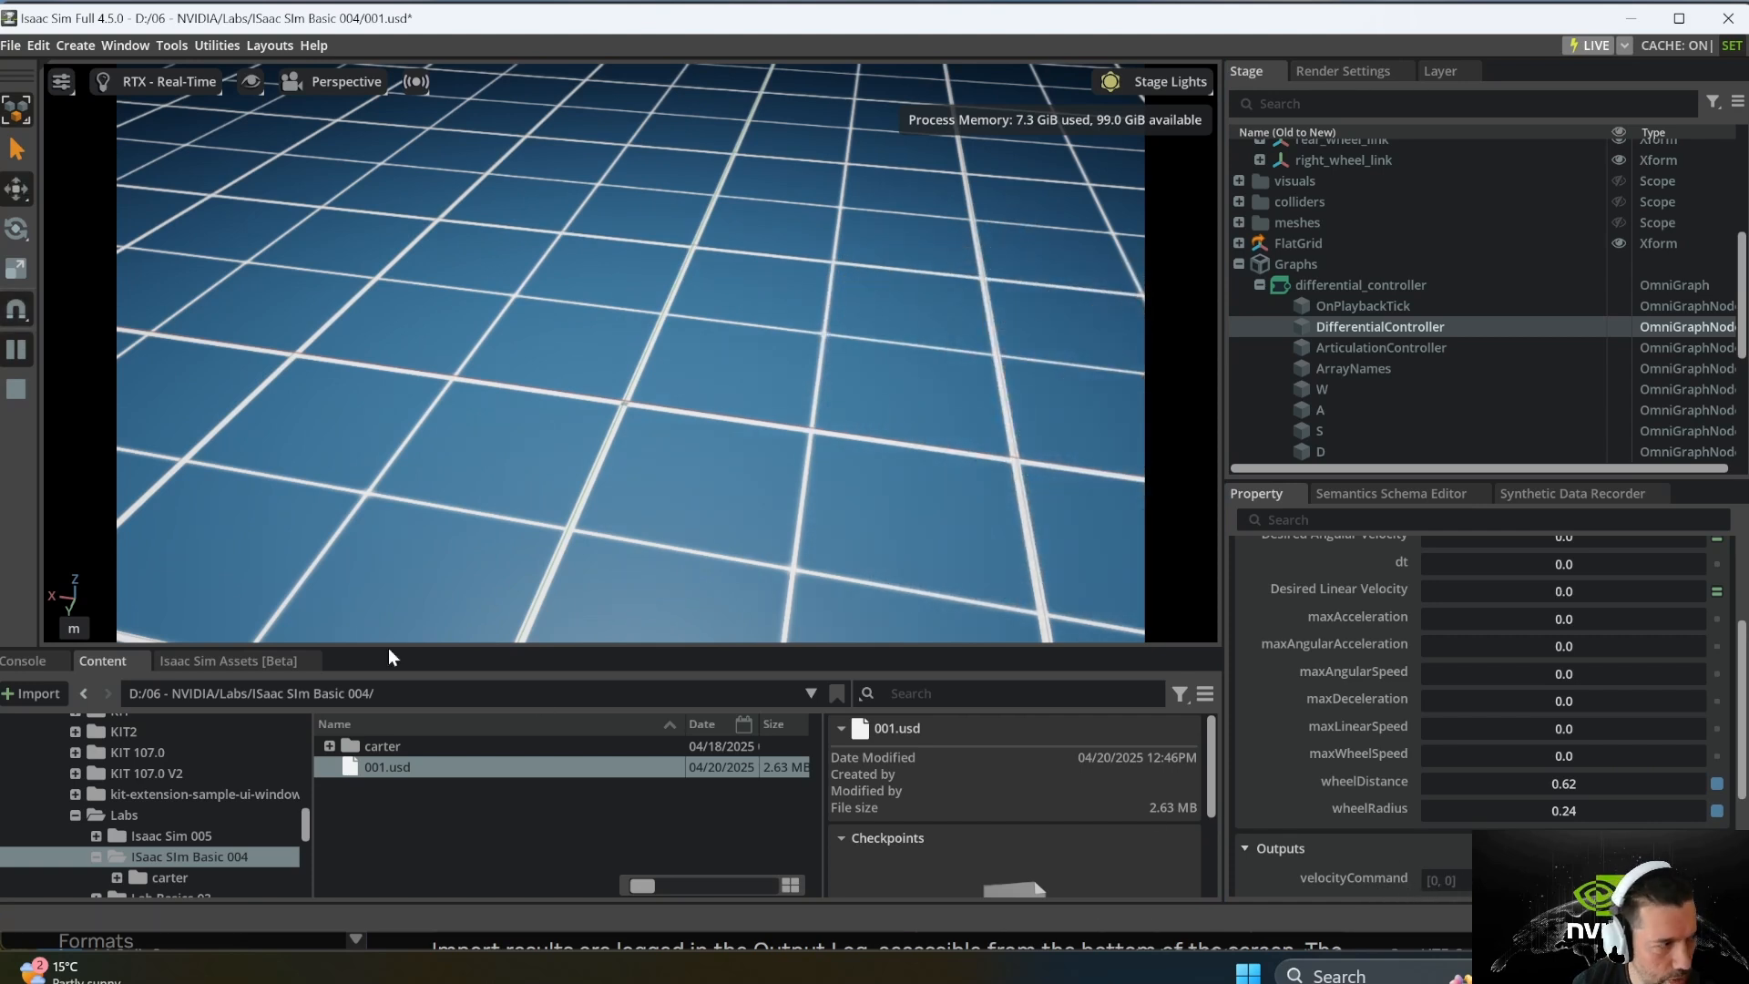
click(20, 391)
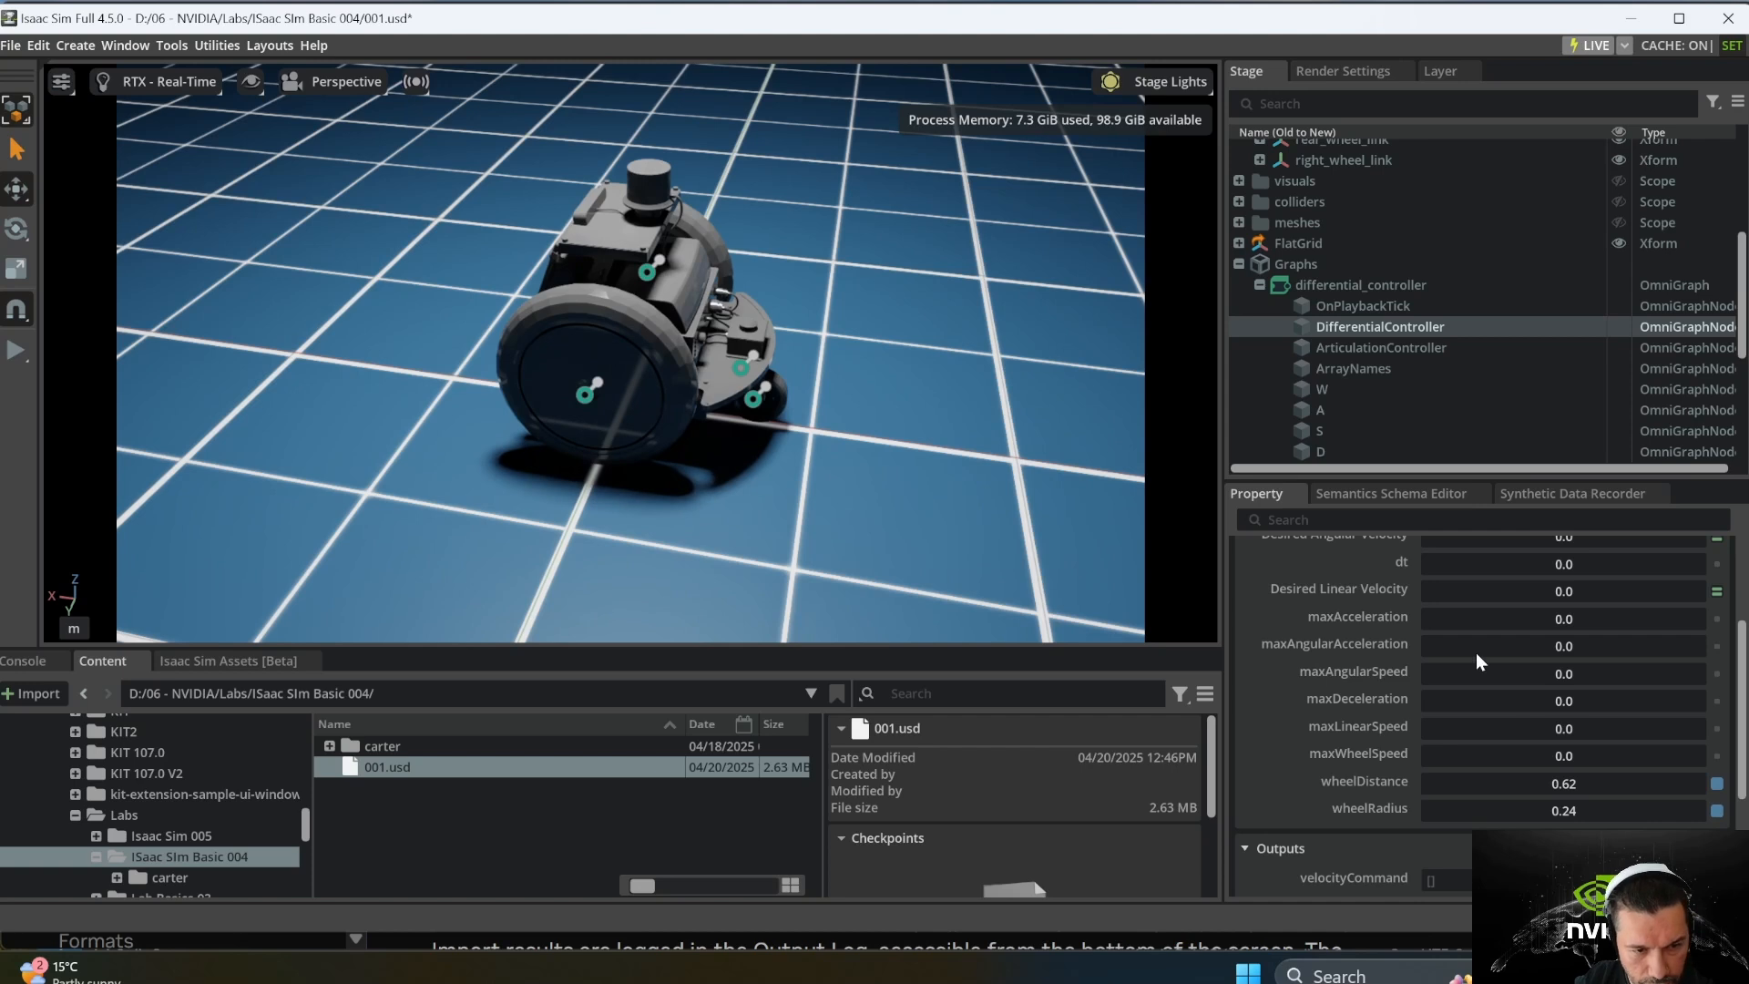
double_click(1527, 699)
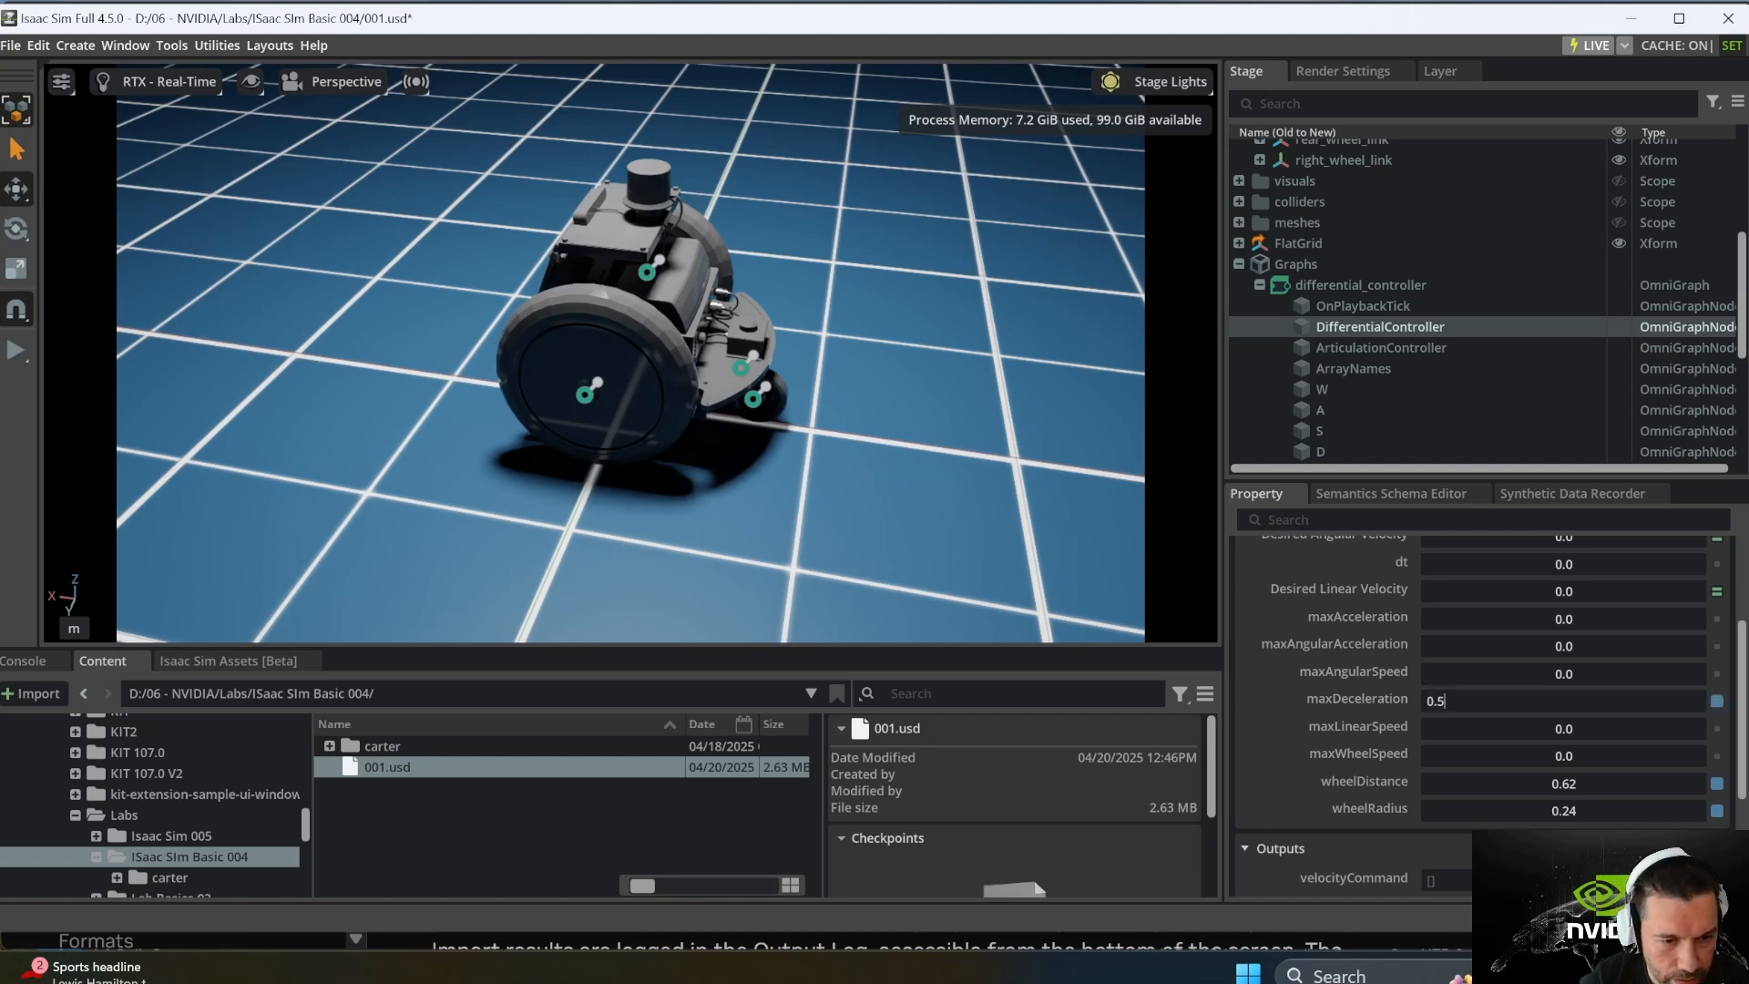
key(Return)
drag(1544, 704, 1548, 712)
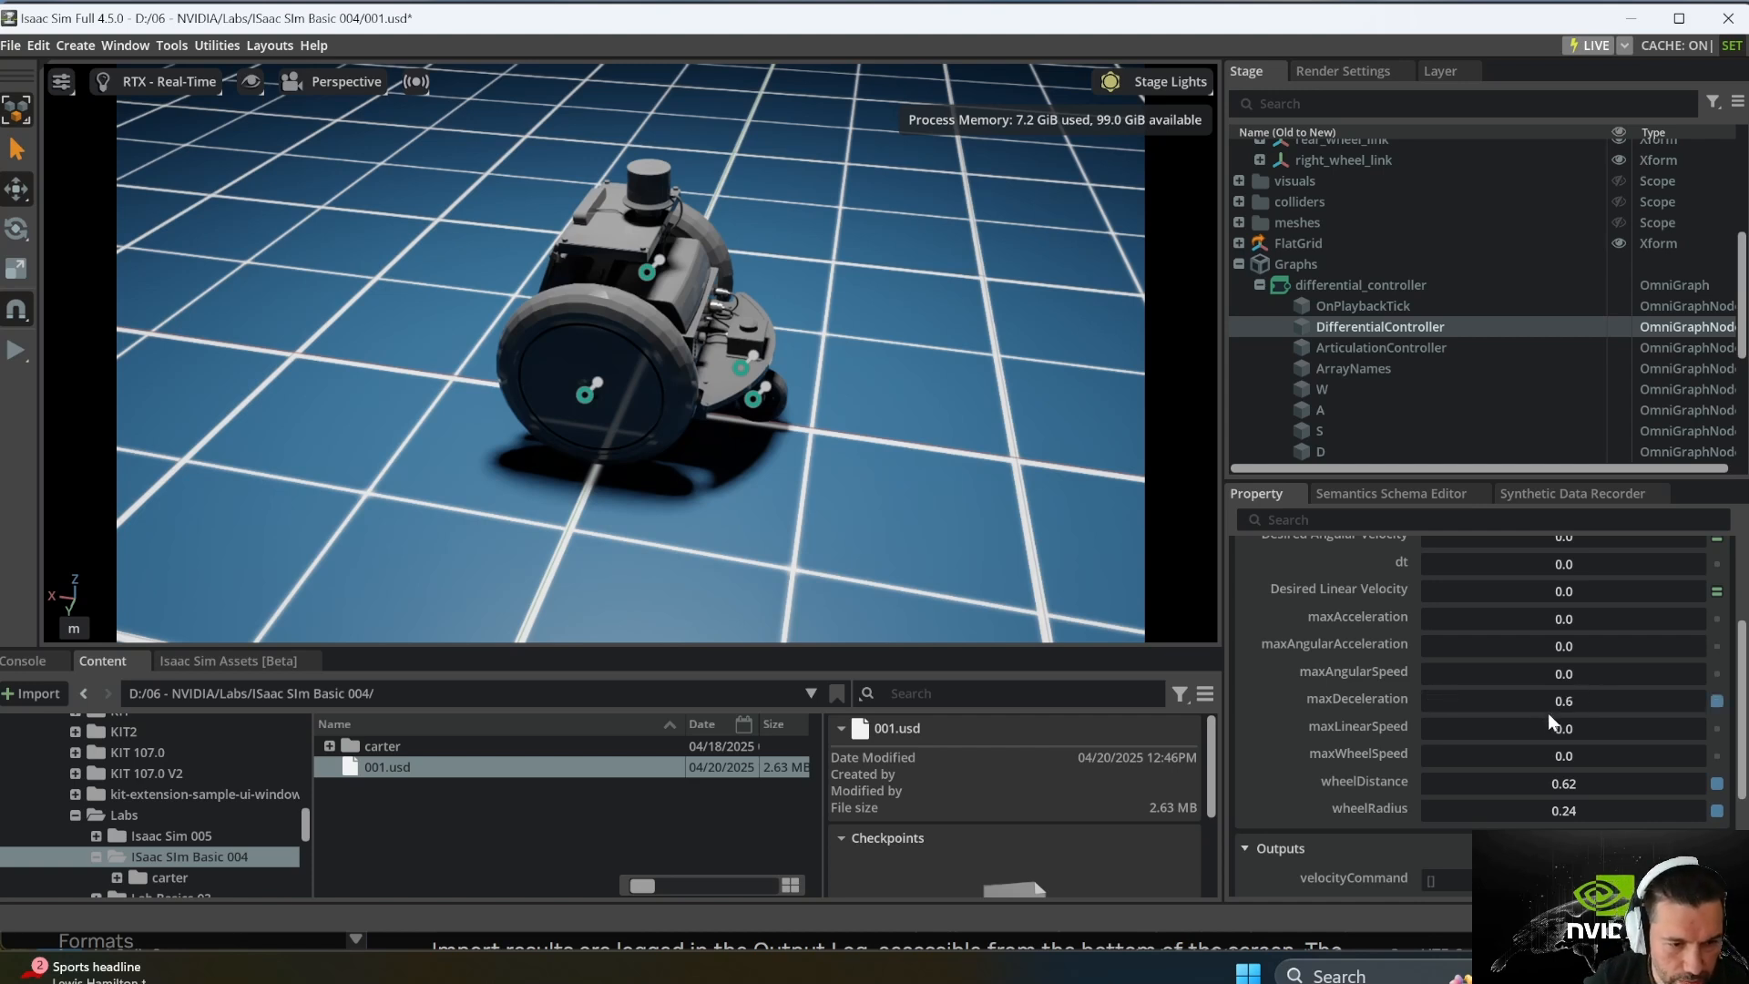
Step: Set the DifferentialController's maxLinearSpeed and maxWheelSpeed to 0.5 and return maxDeceleration to 0
double_click(1550, 722)
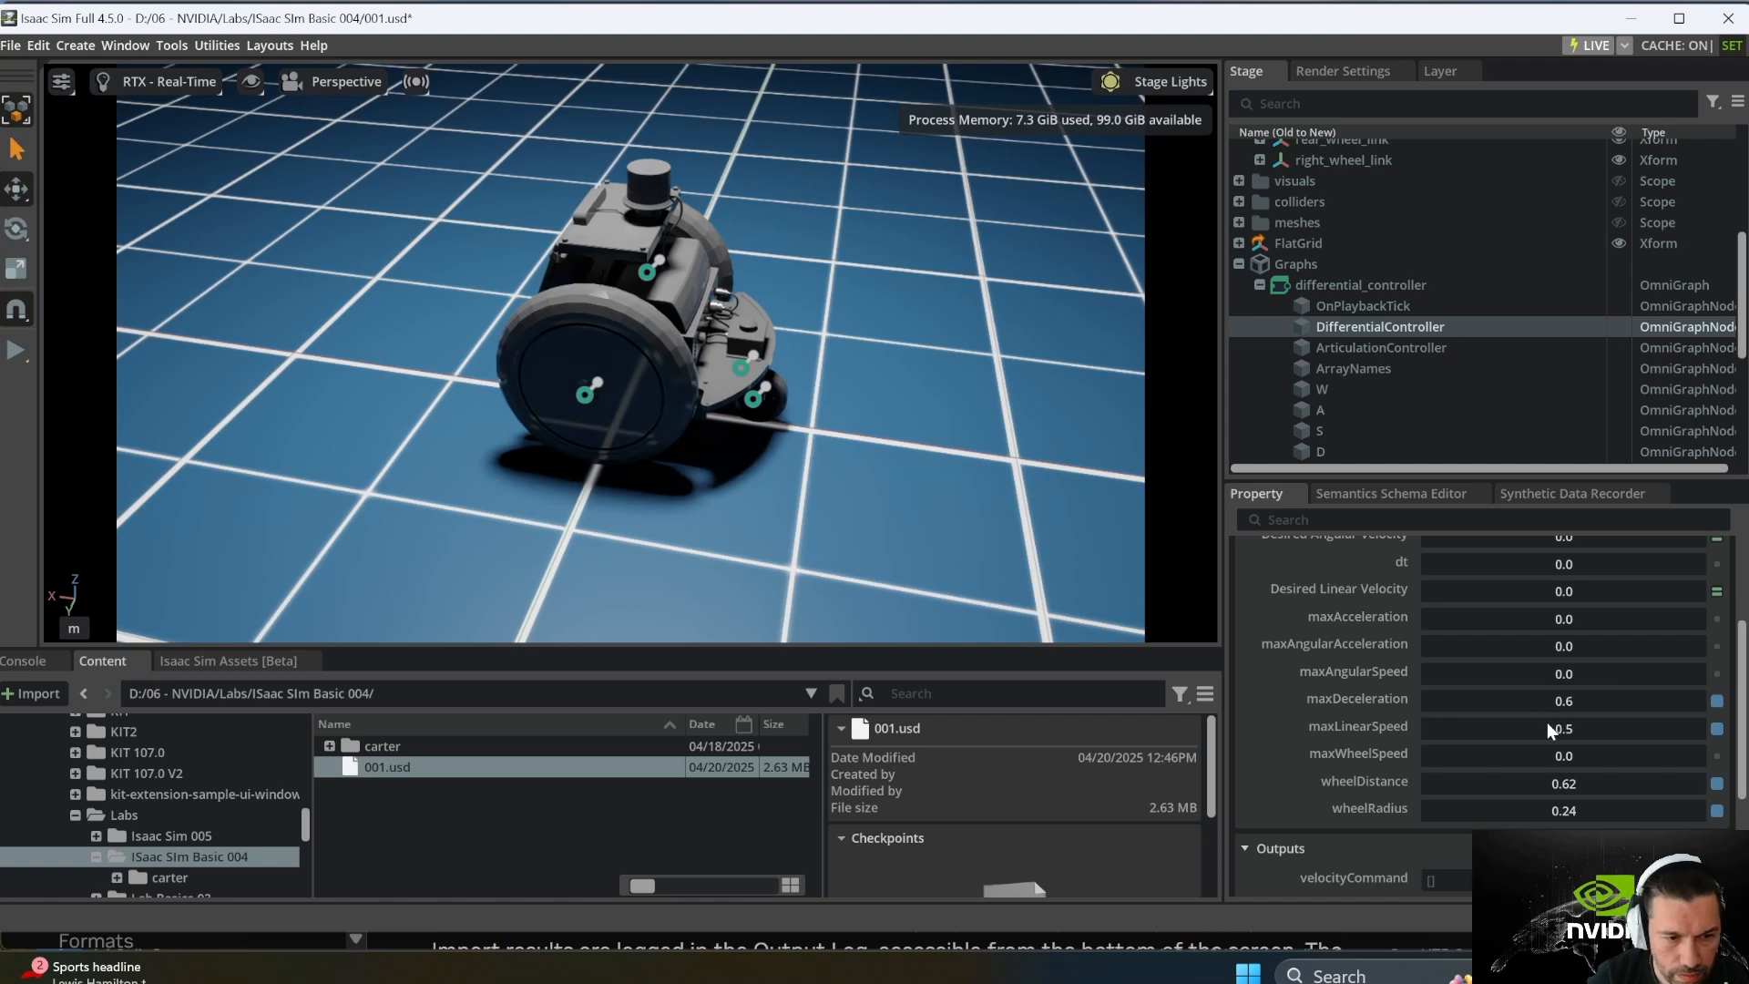
double_click(1508, 706)
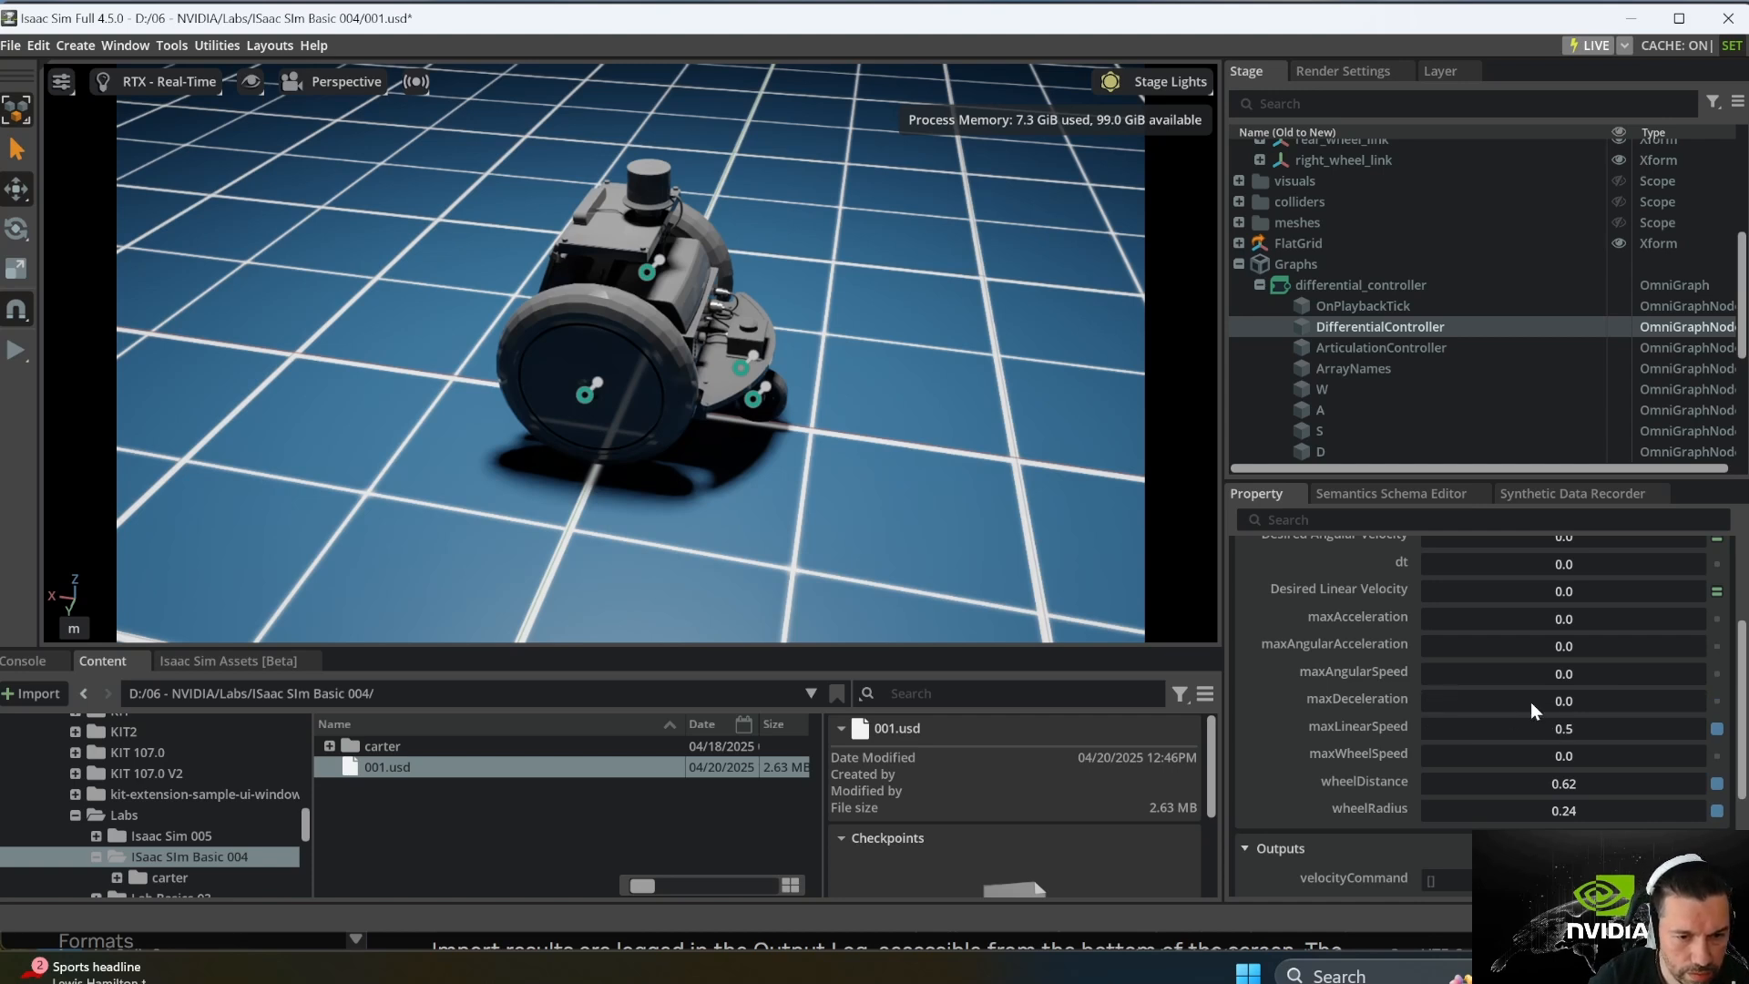
double_click(1548, 752)
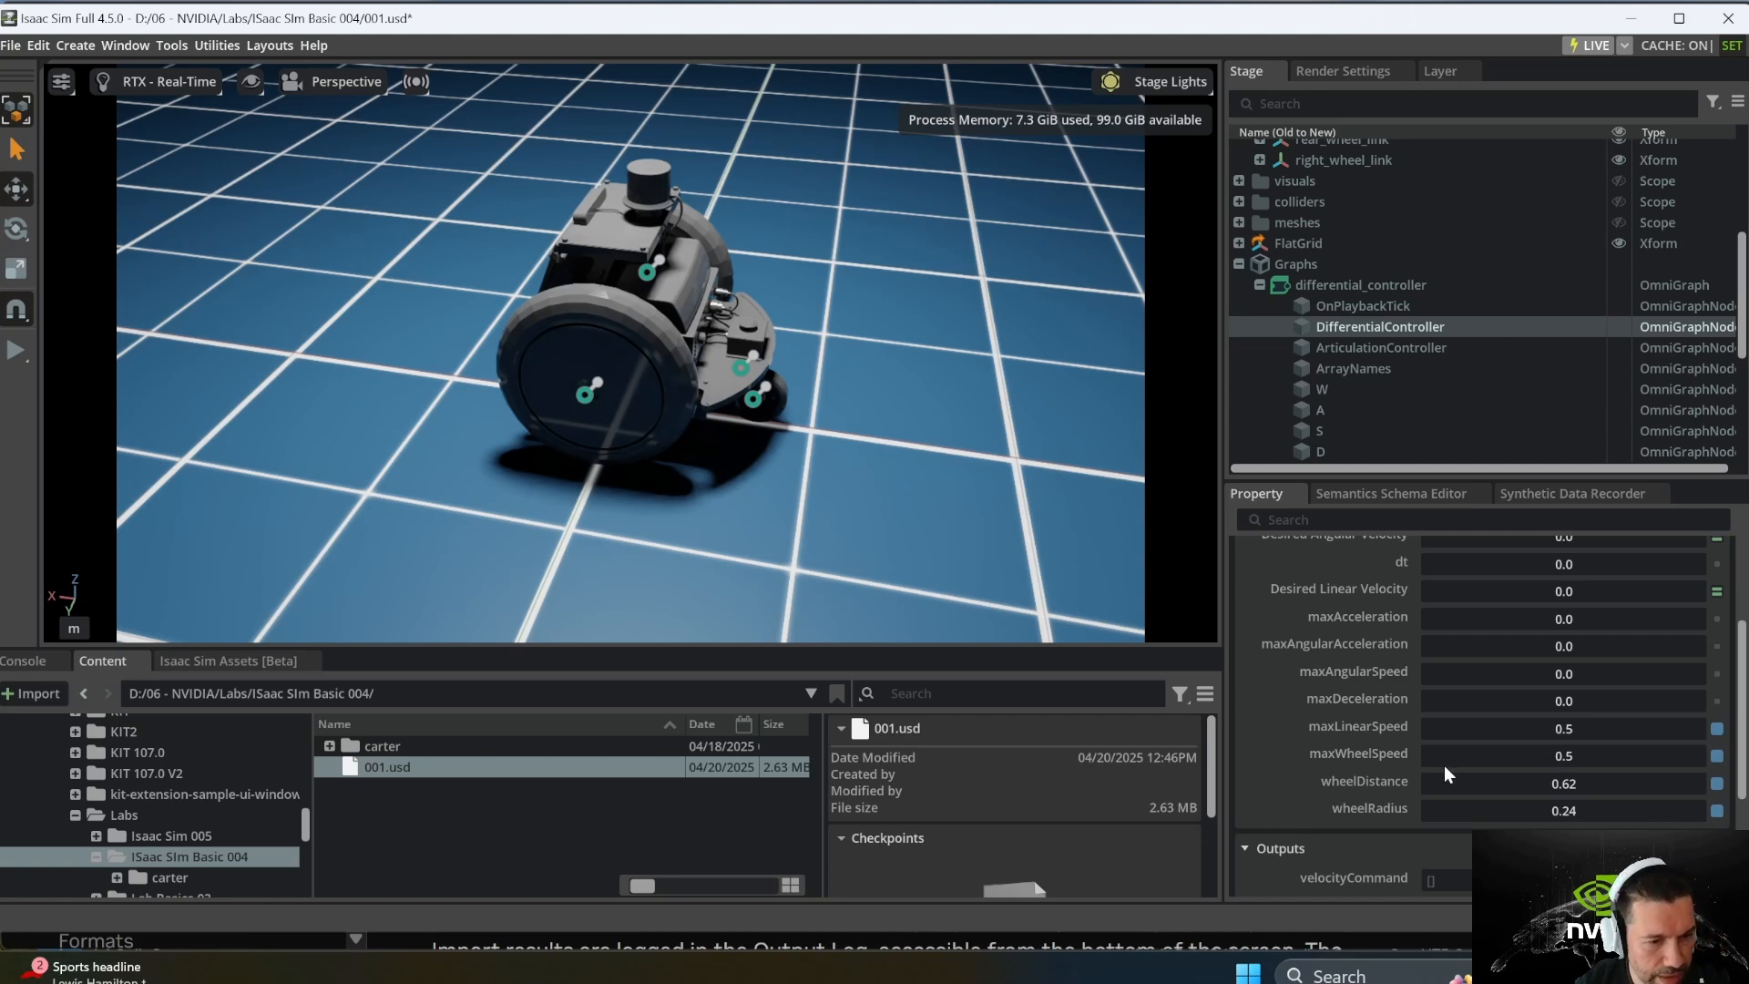
Step: Run the simulation and test driving the robot forward, backward and turning both ways with the speed limits applied
click(33, 361)
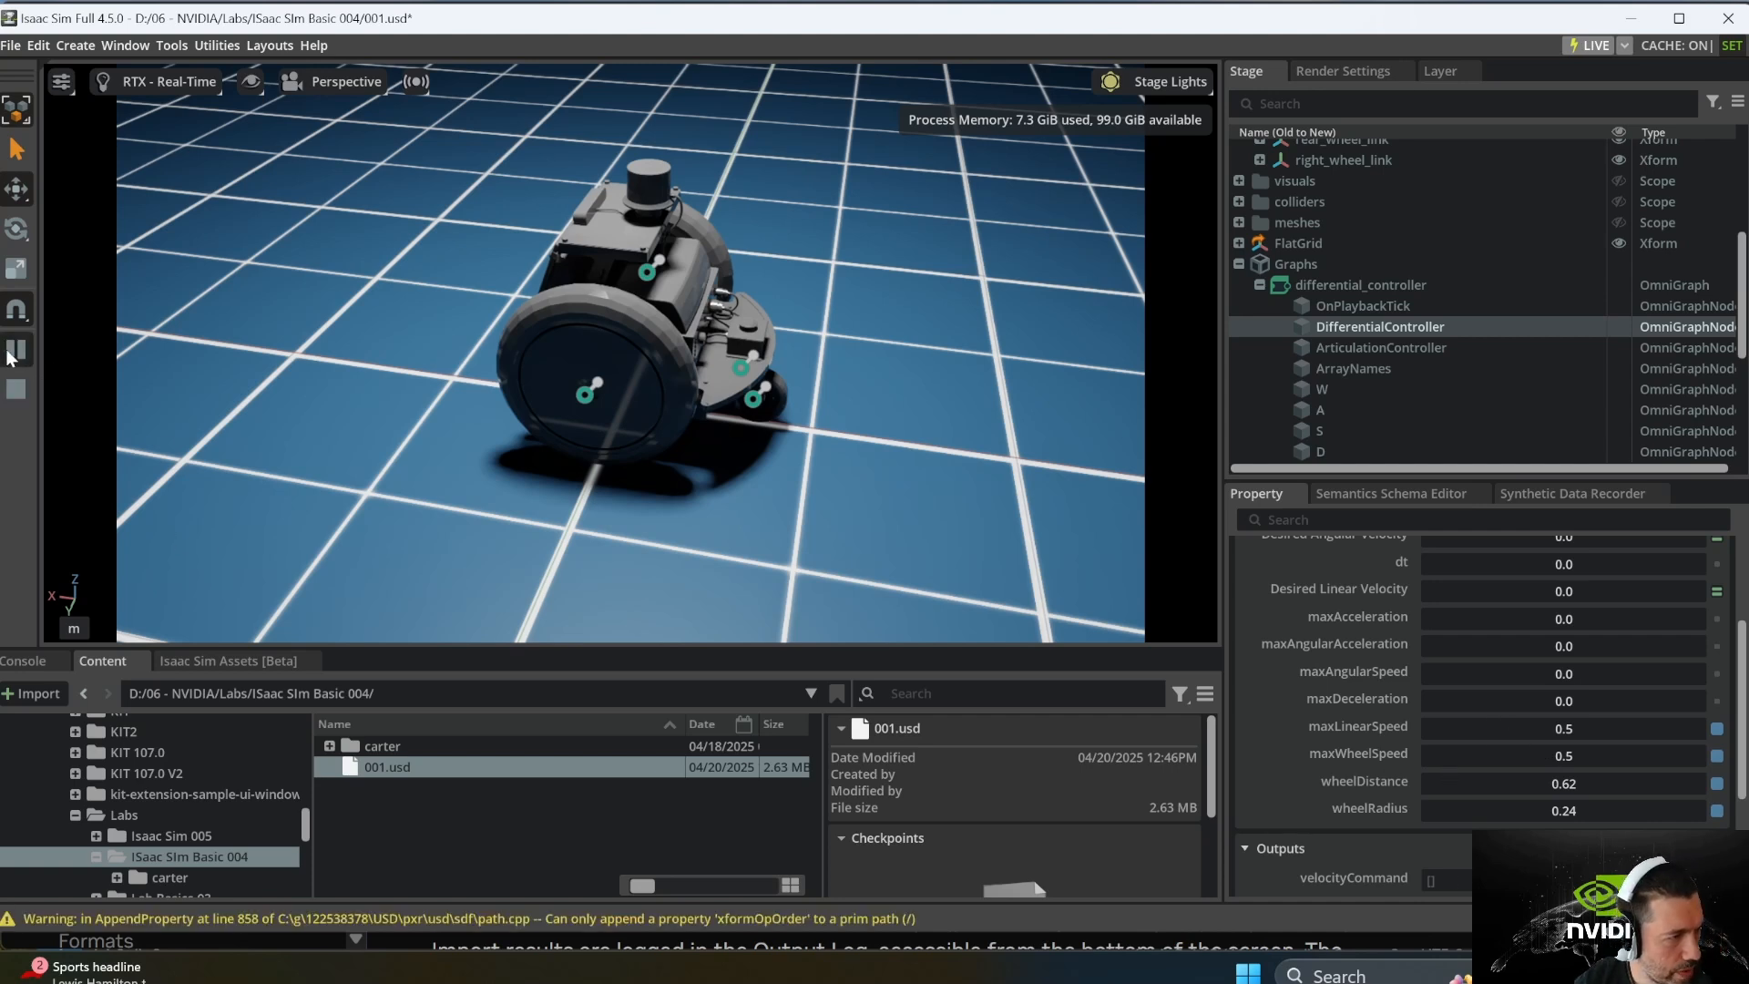
key(w)
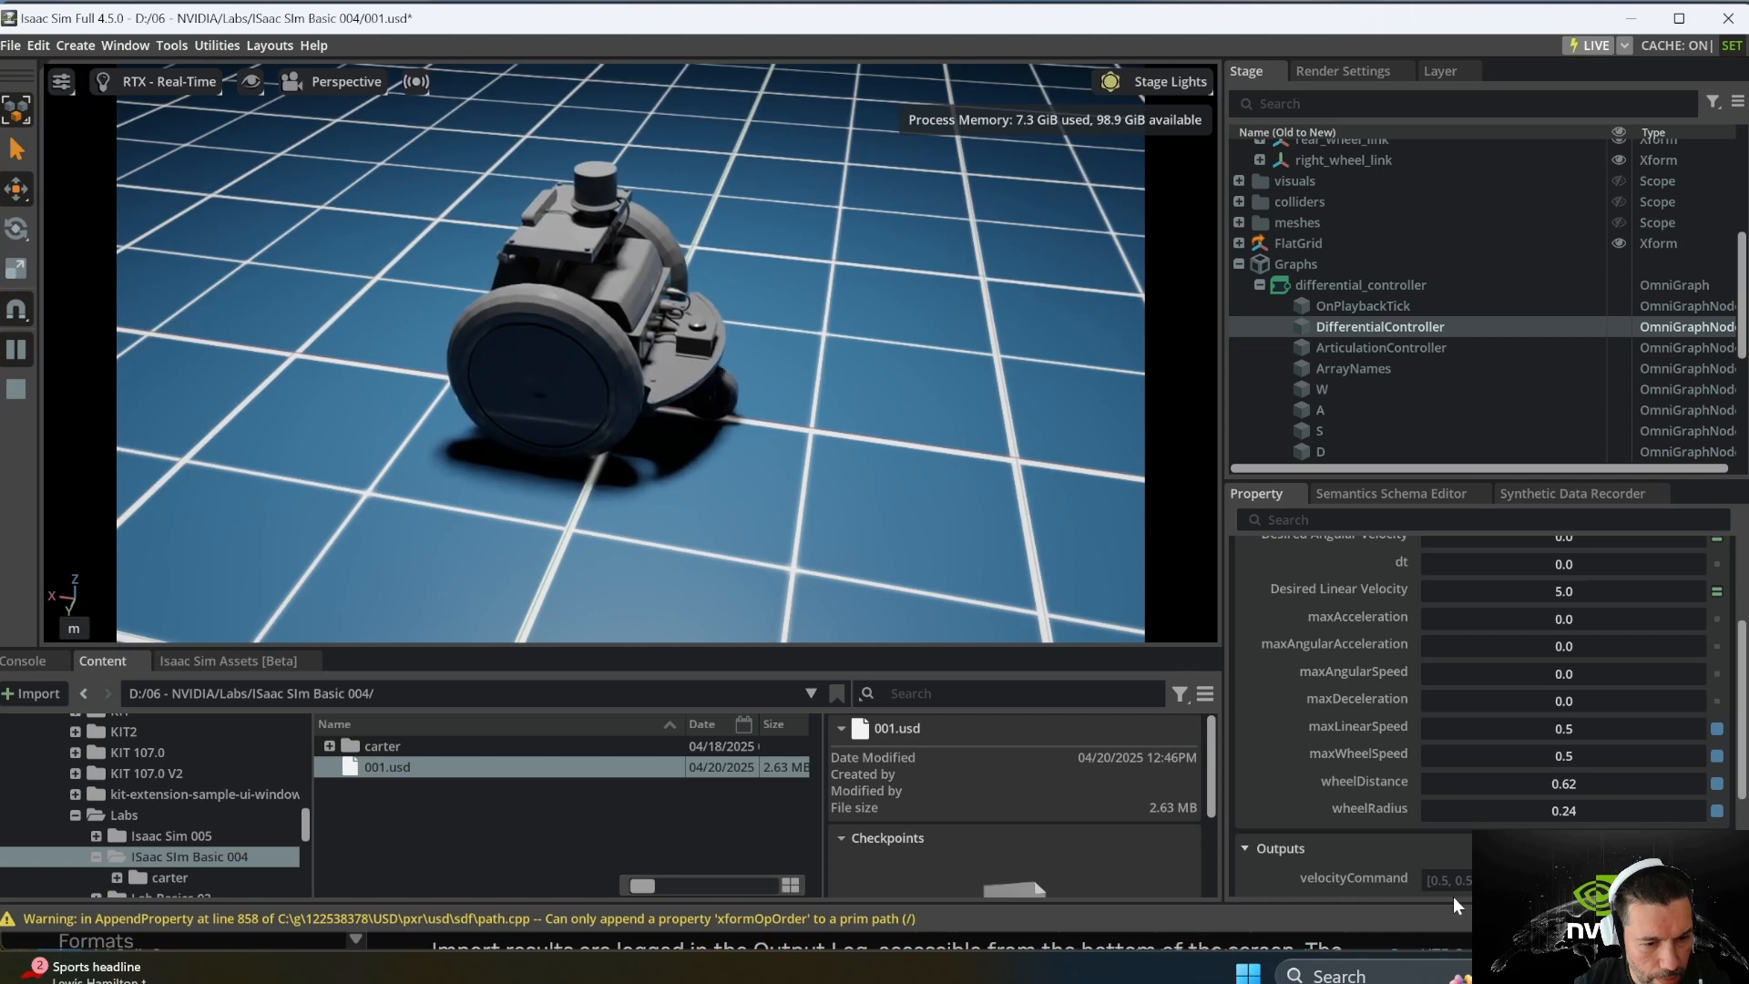
key(d)
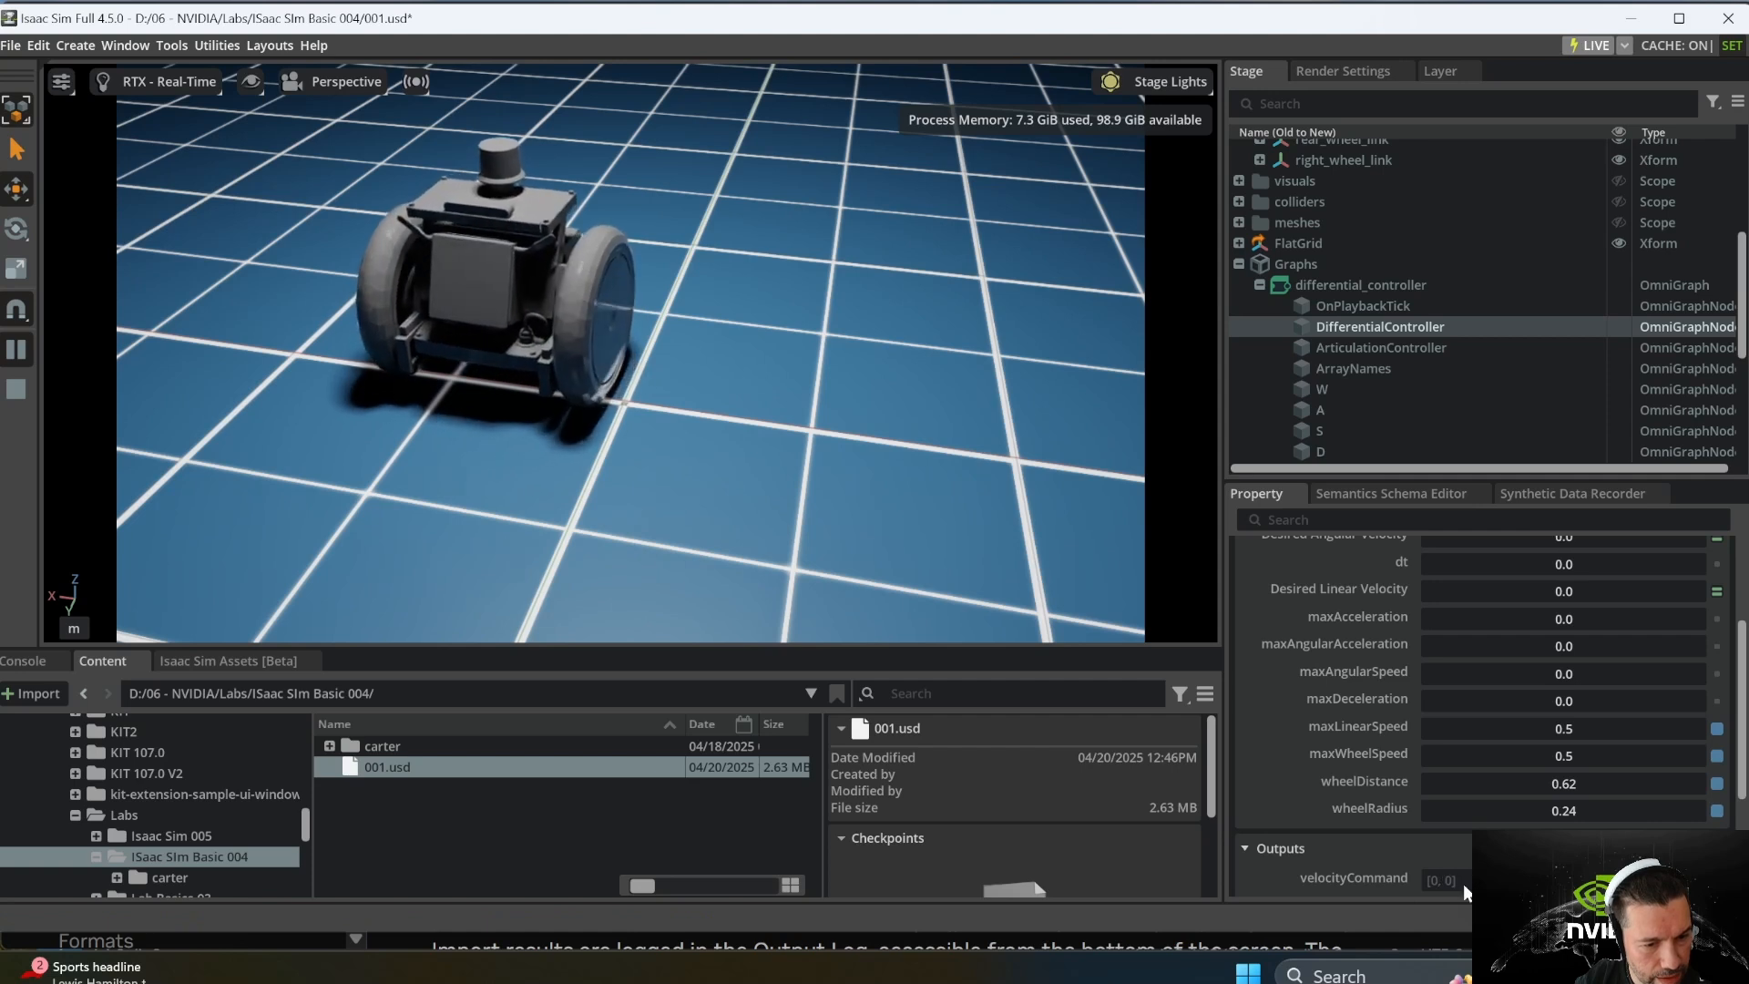
key(a)
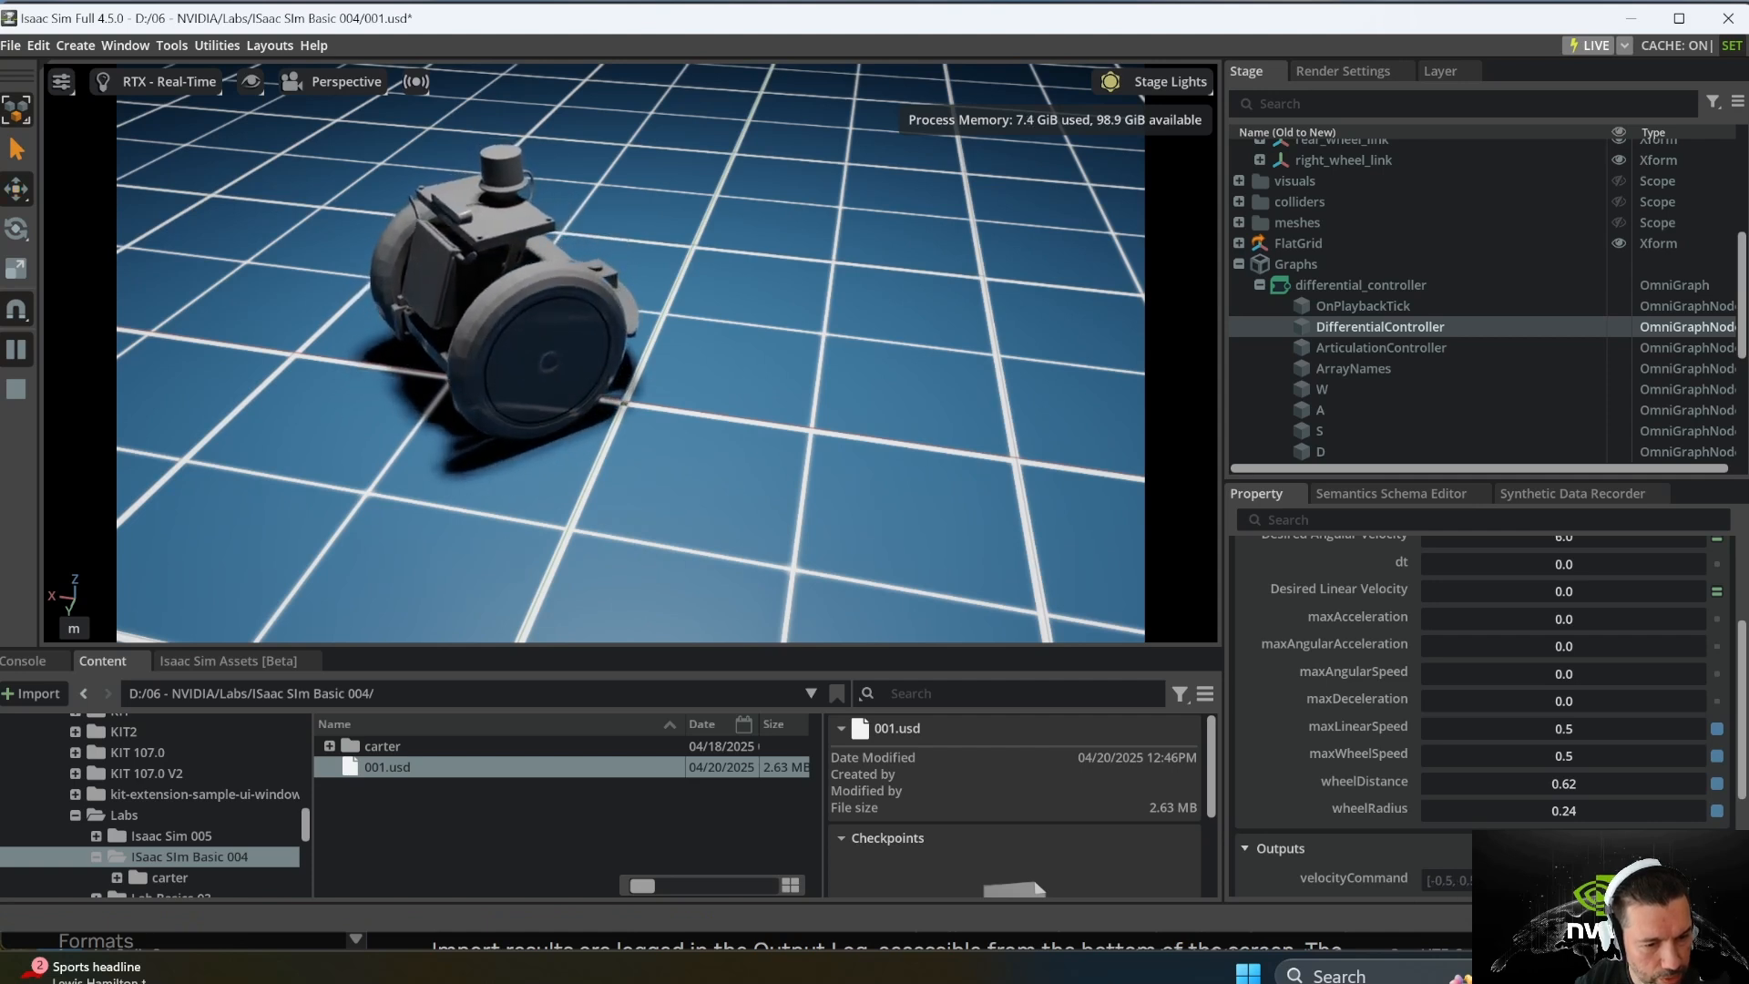
key(s)
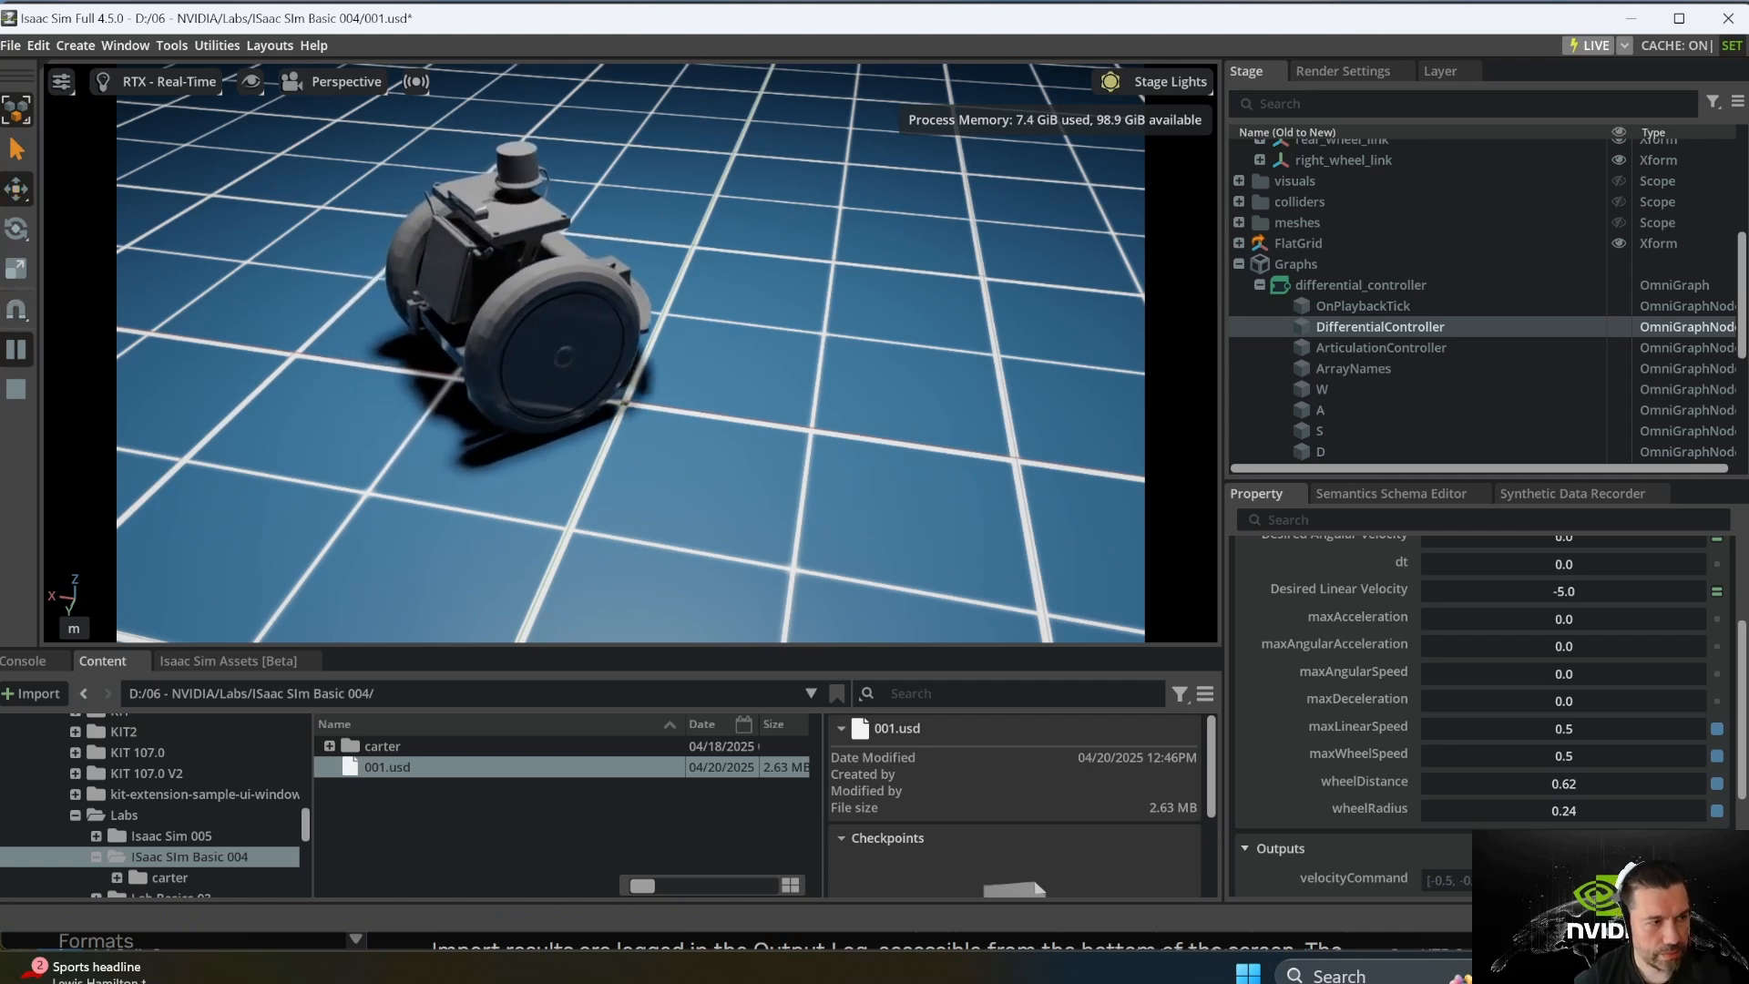
key(d)
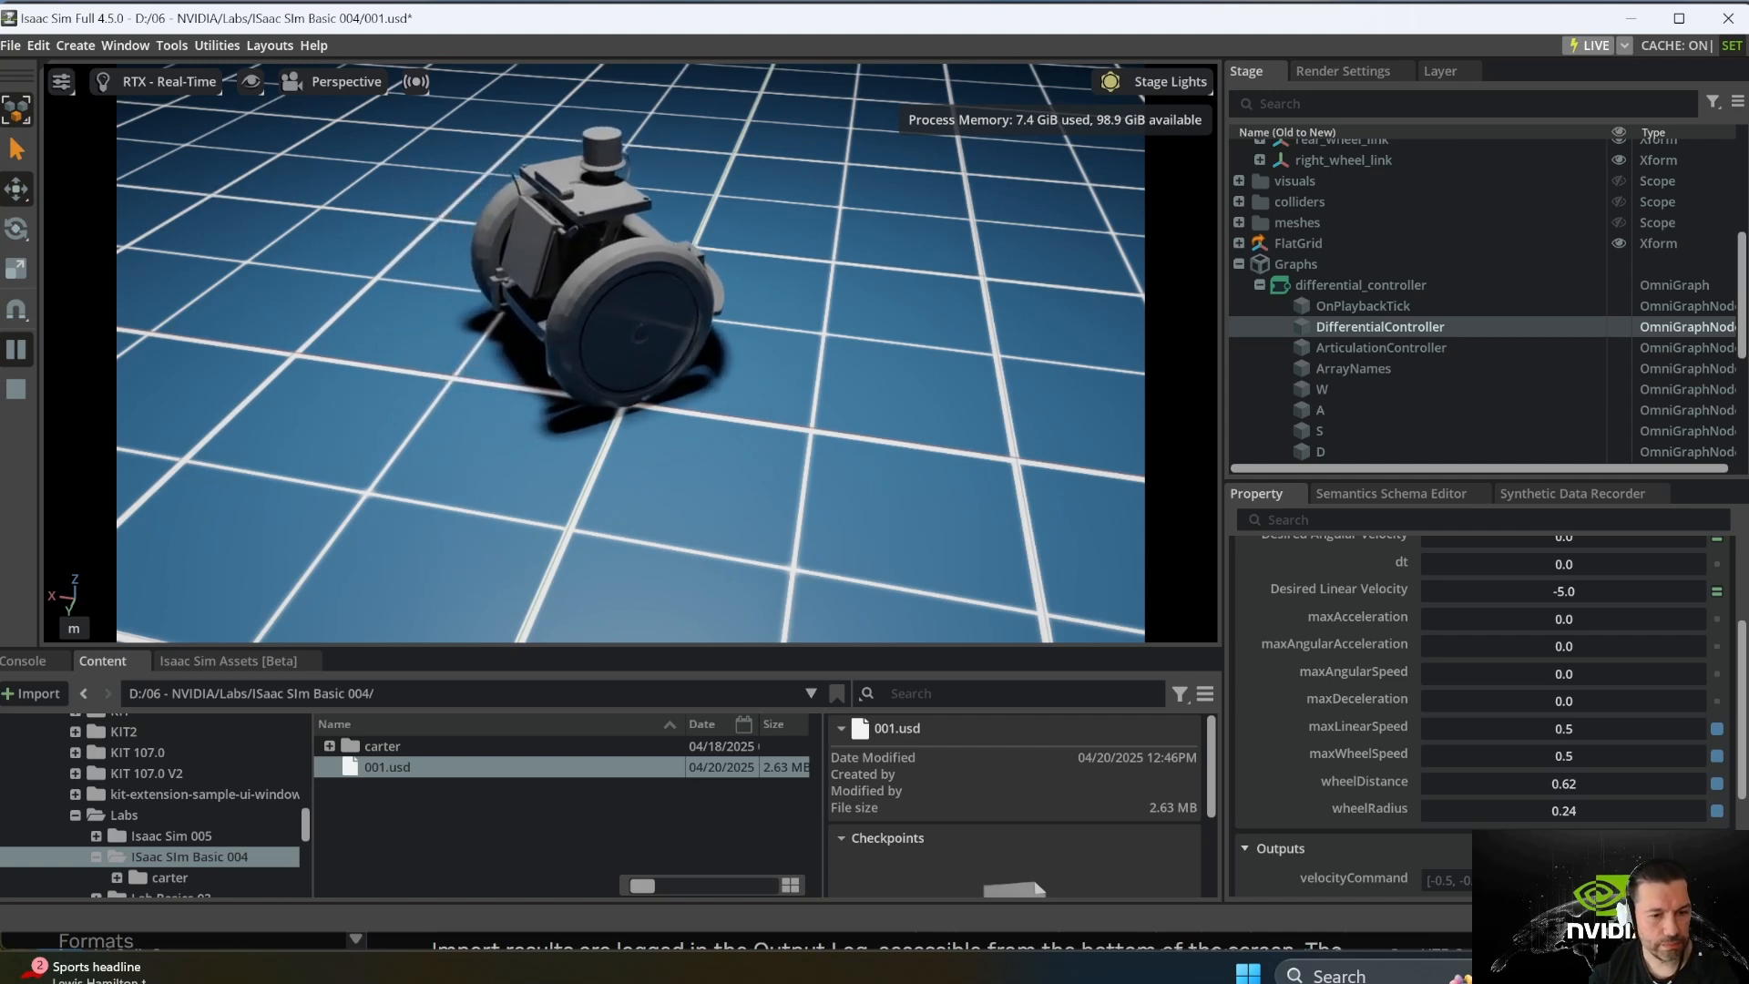
key(a)
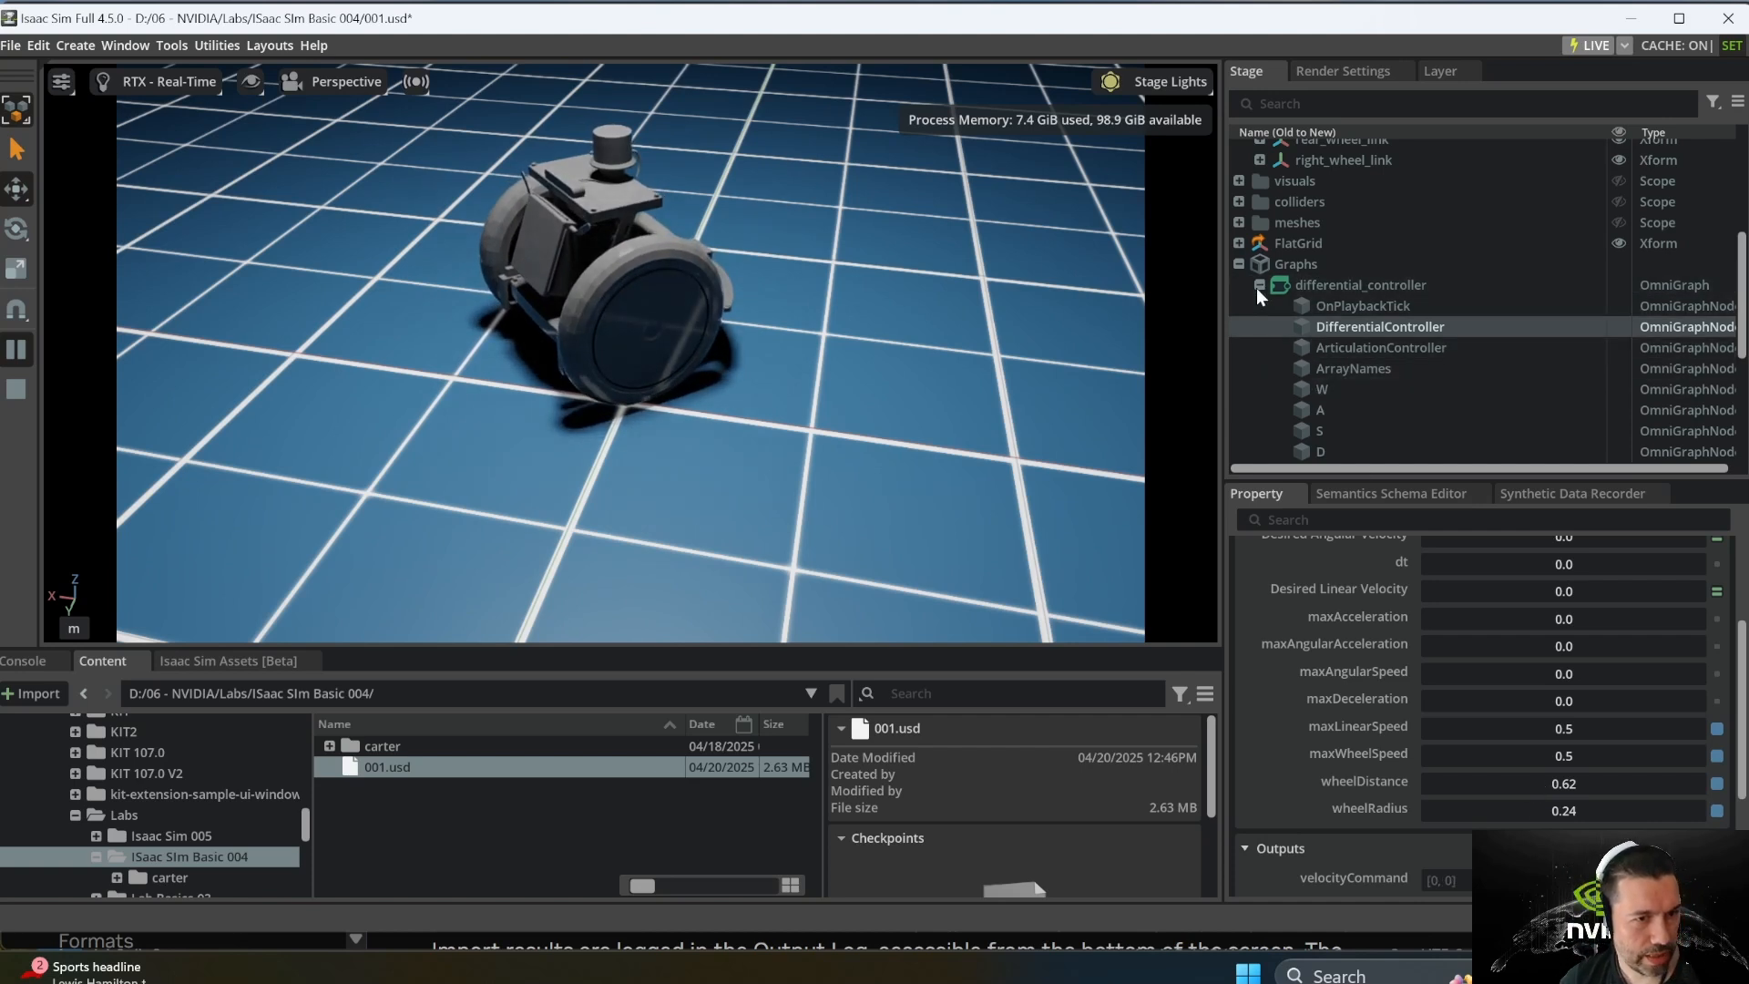
Step: Stop the simulation and save the stage as 002.usd
scroll(1255, 287, up, 3)
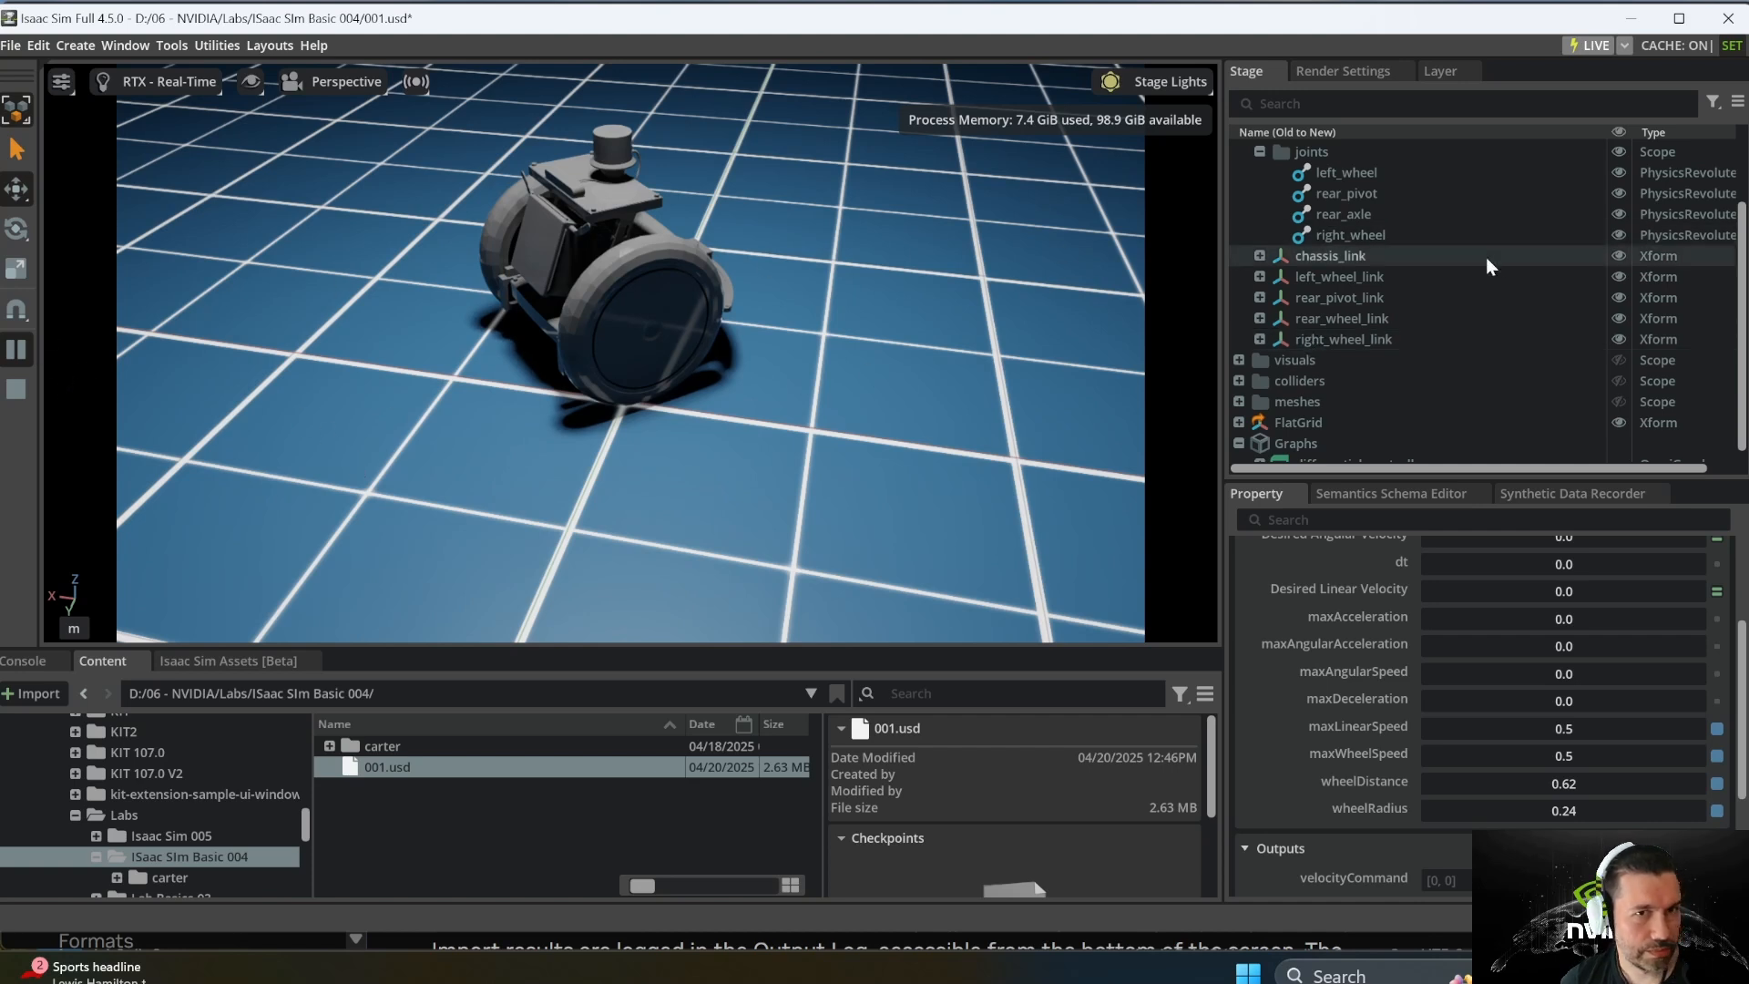
click(16, 389)
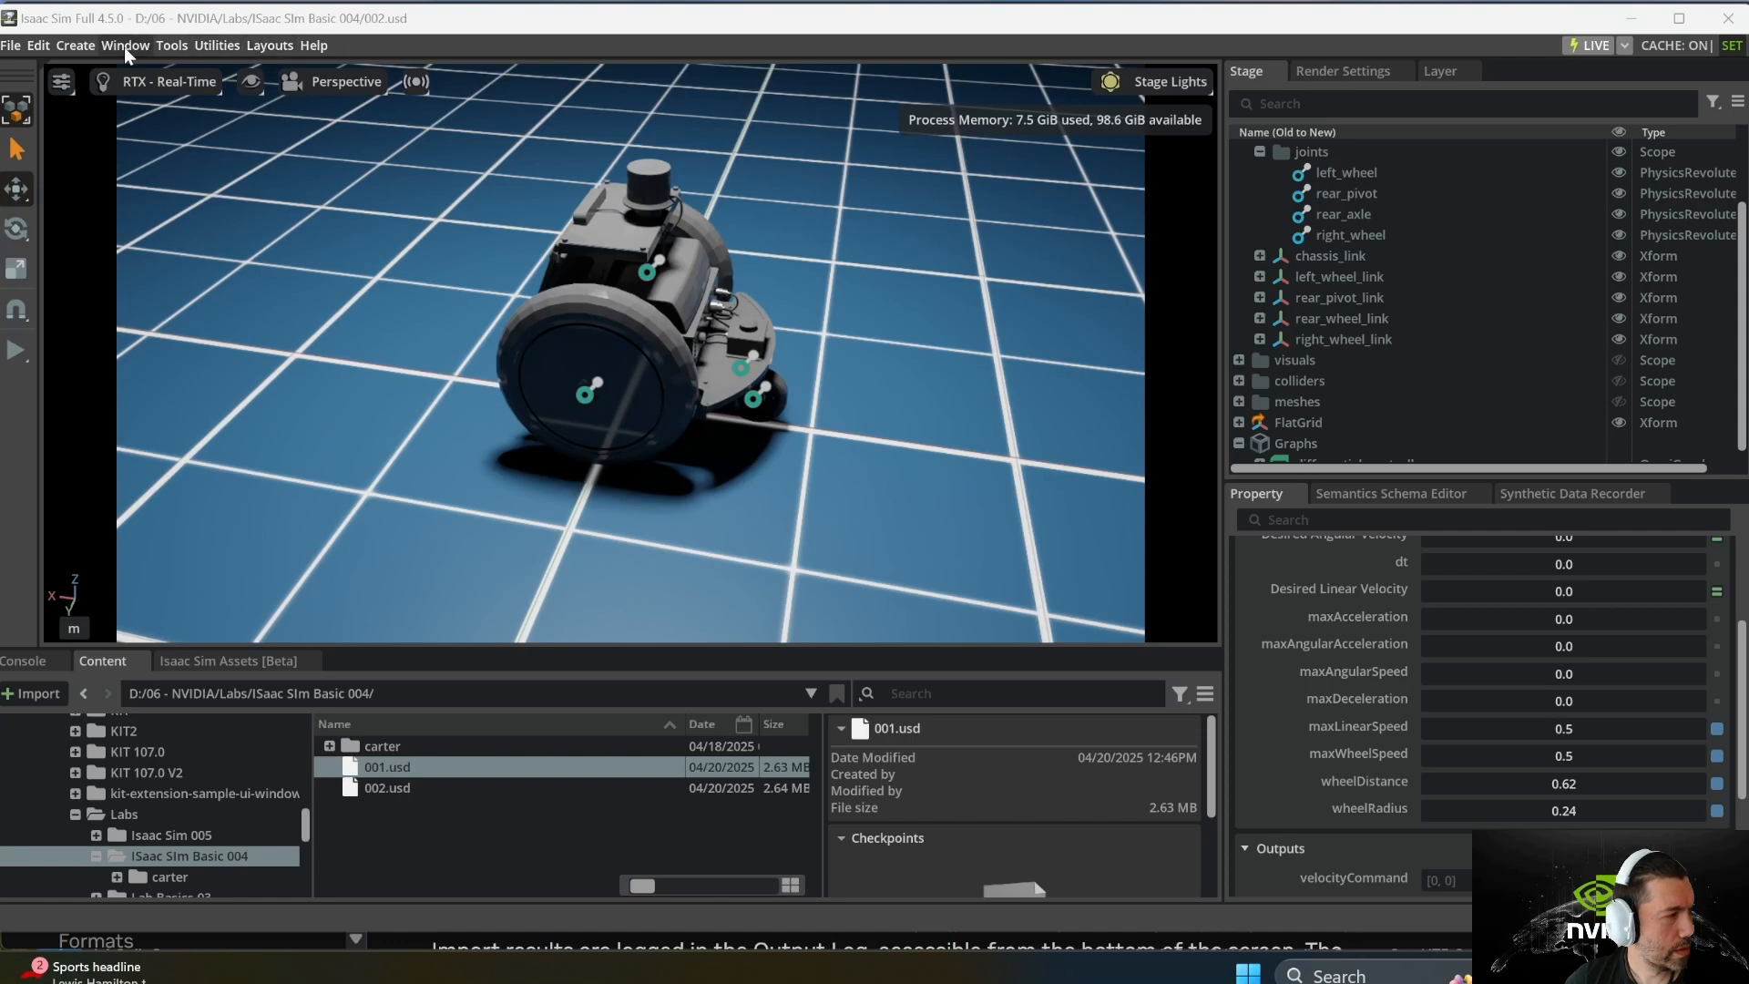
Step: Add a camera under carter, raised to about 0.34 in Z, with its Y orientation set to -90
click(78, 46)
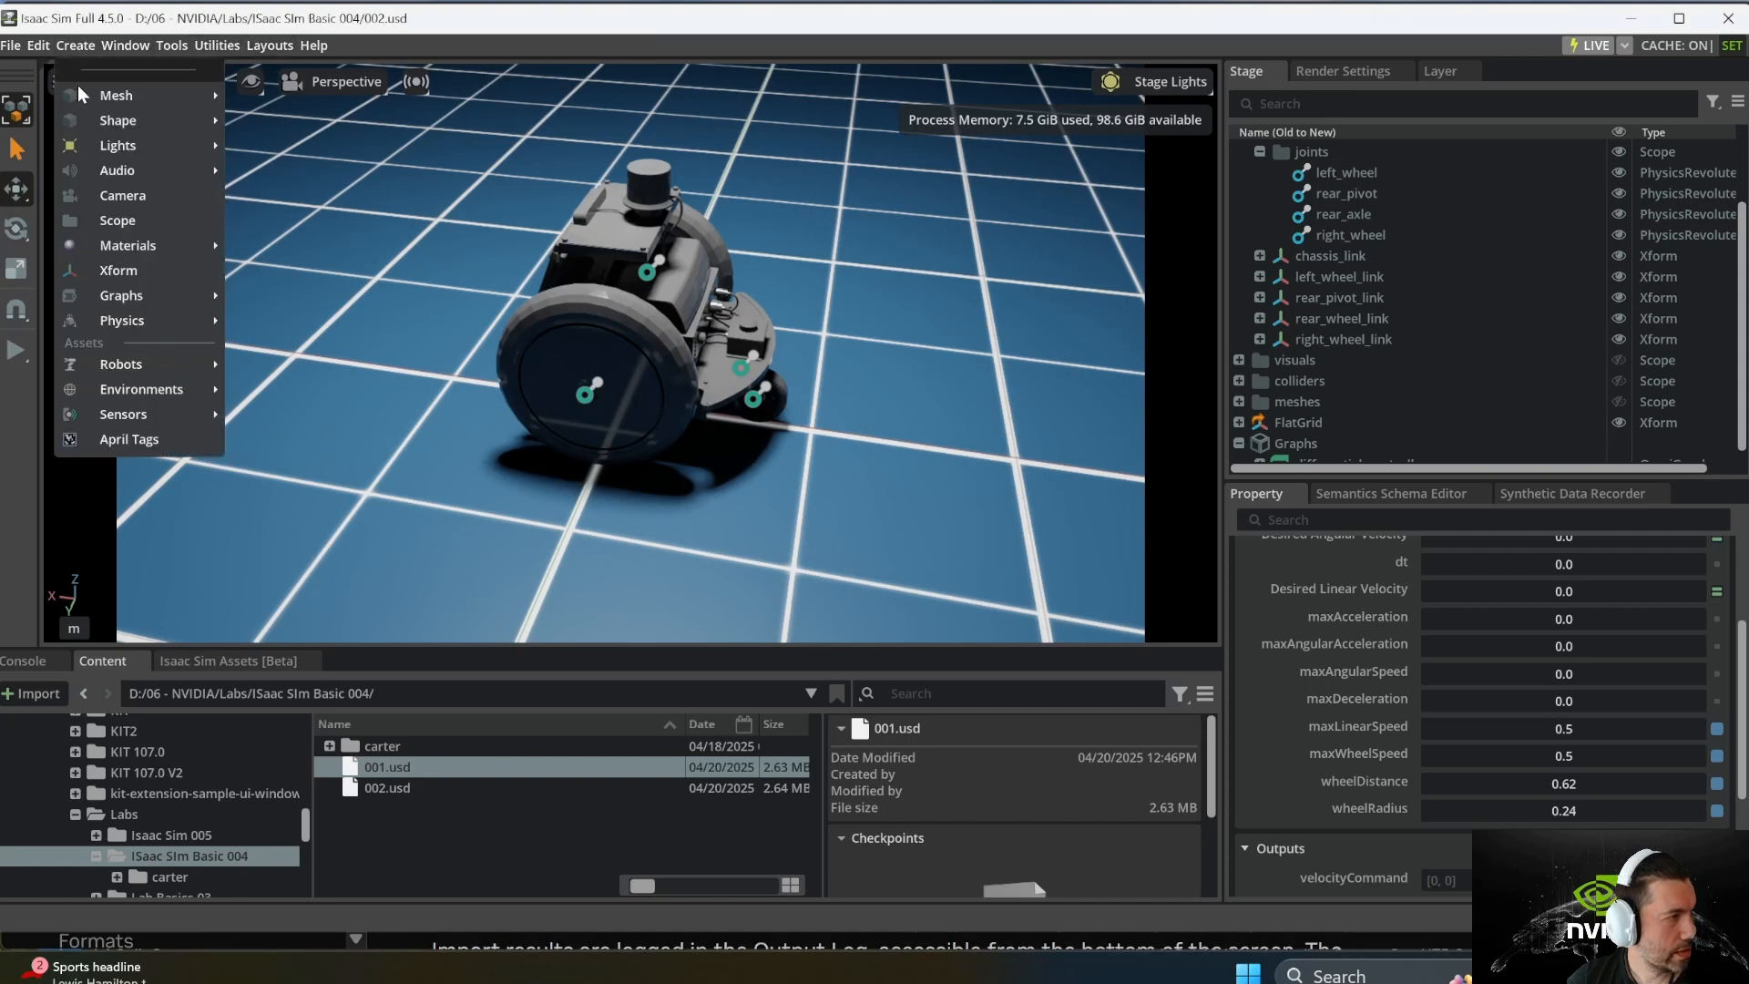
click(101, 193)
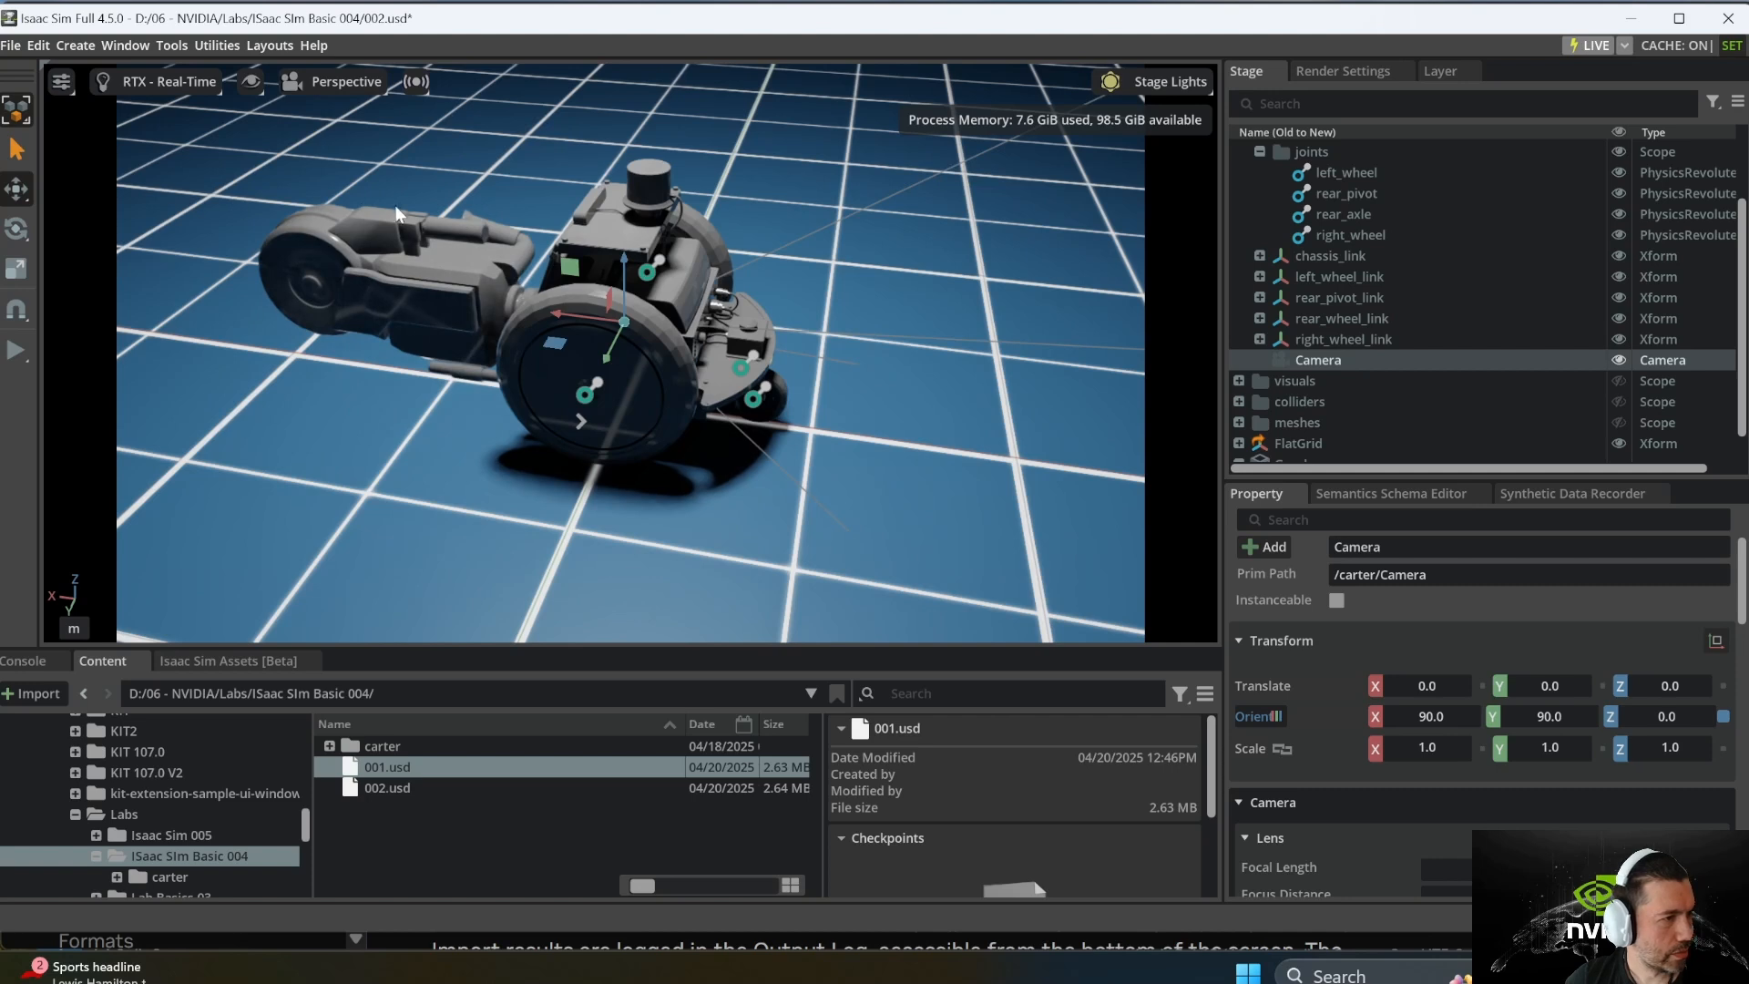
drag(625, 279, 608, 145)
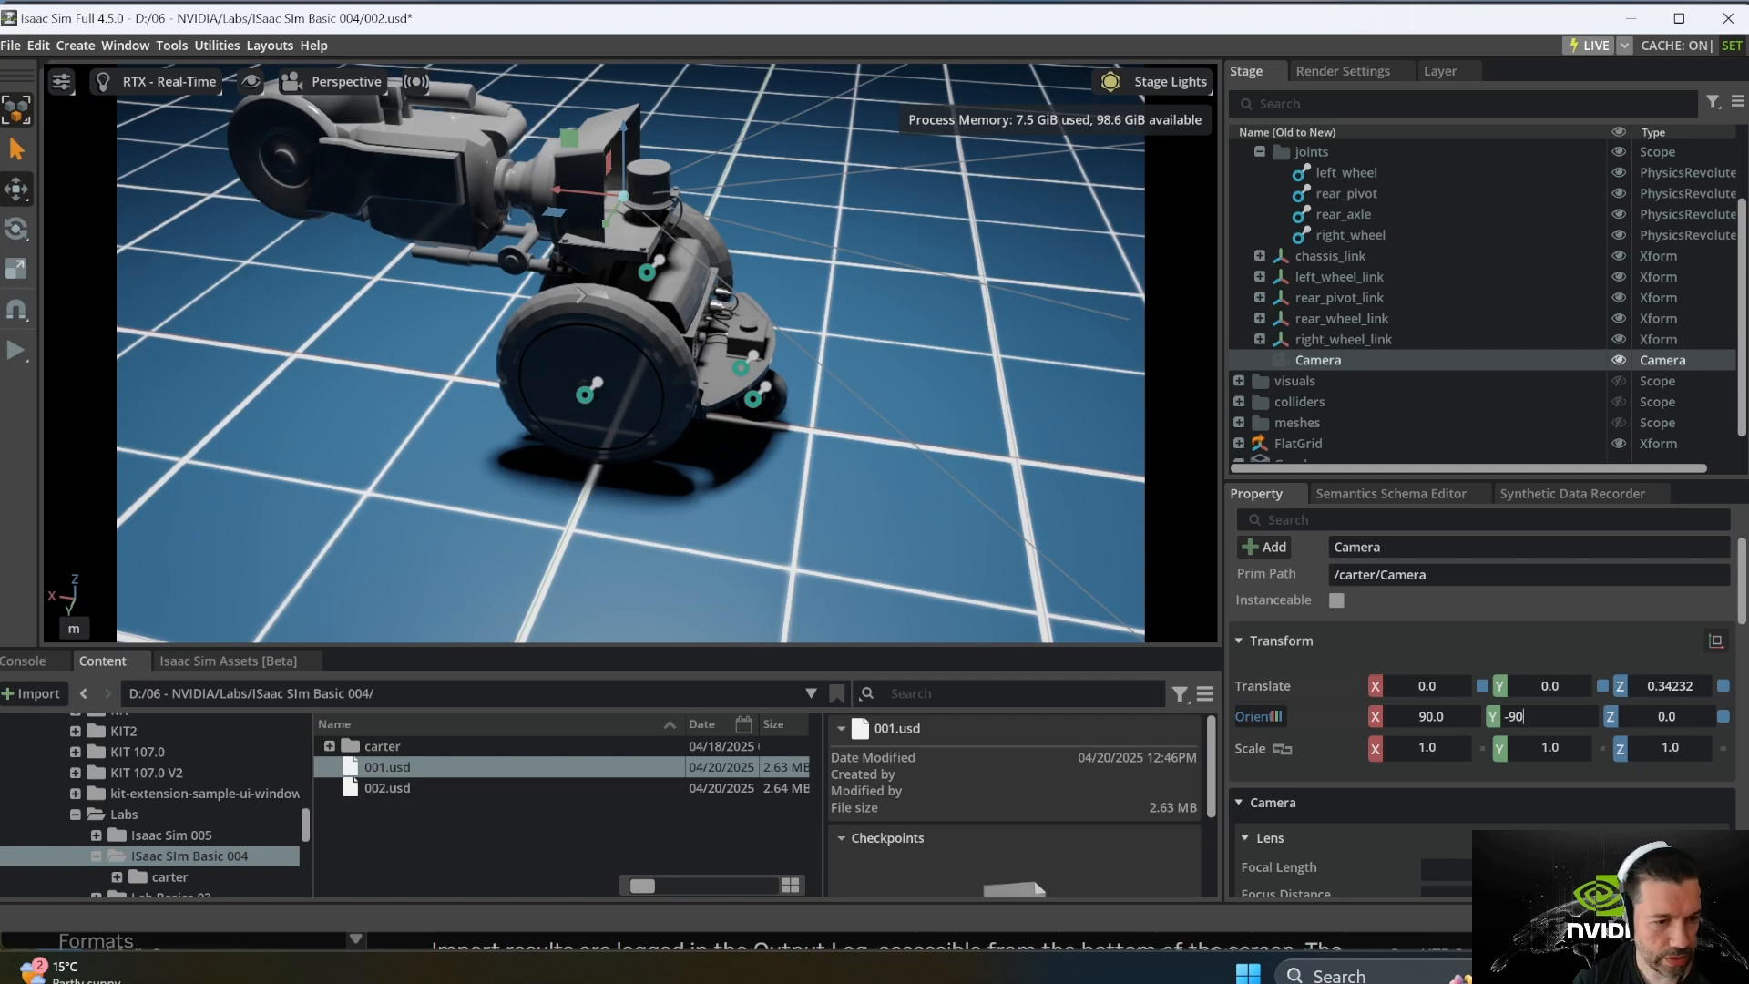
key(Return)
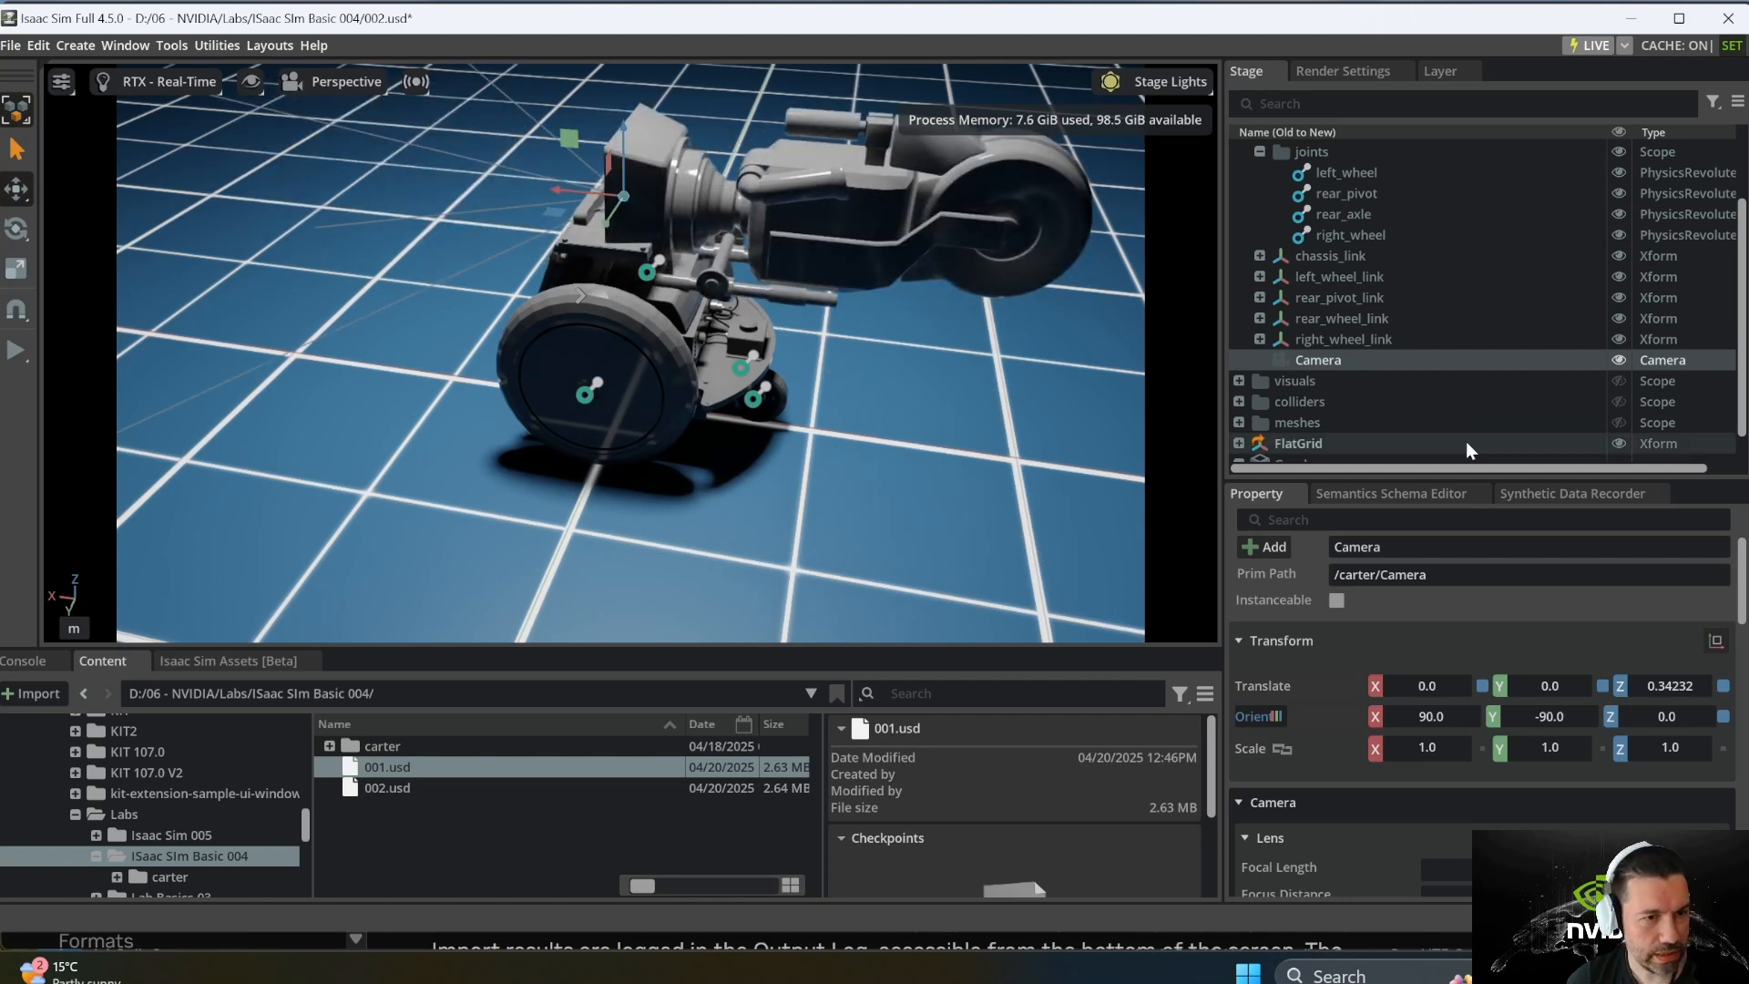
Step: Hide the new Camera prim's model so it does not cover the robot
click(1618, 360)
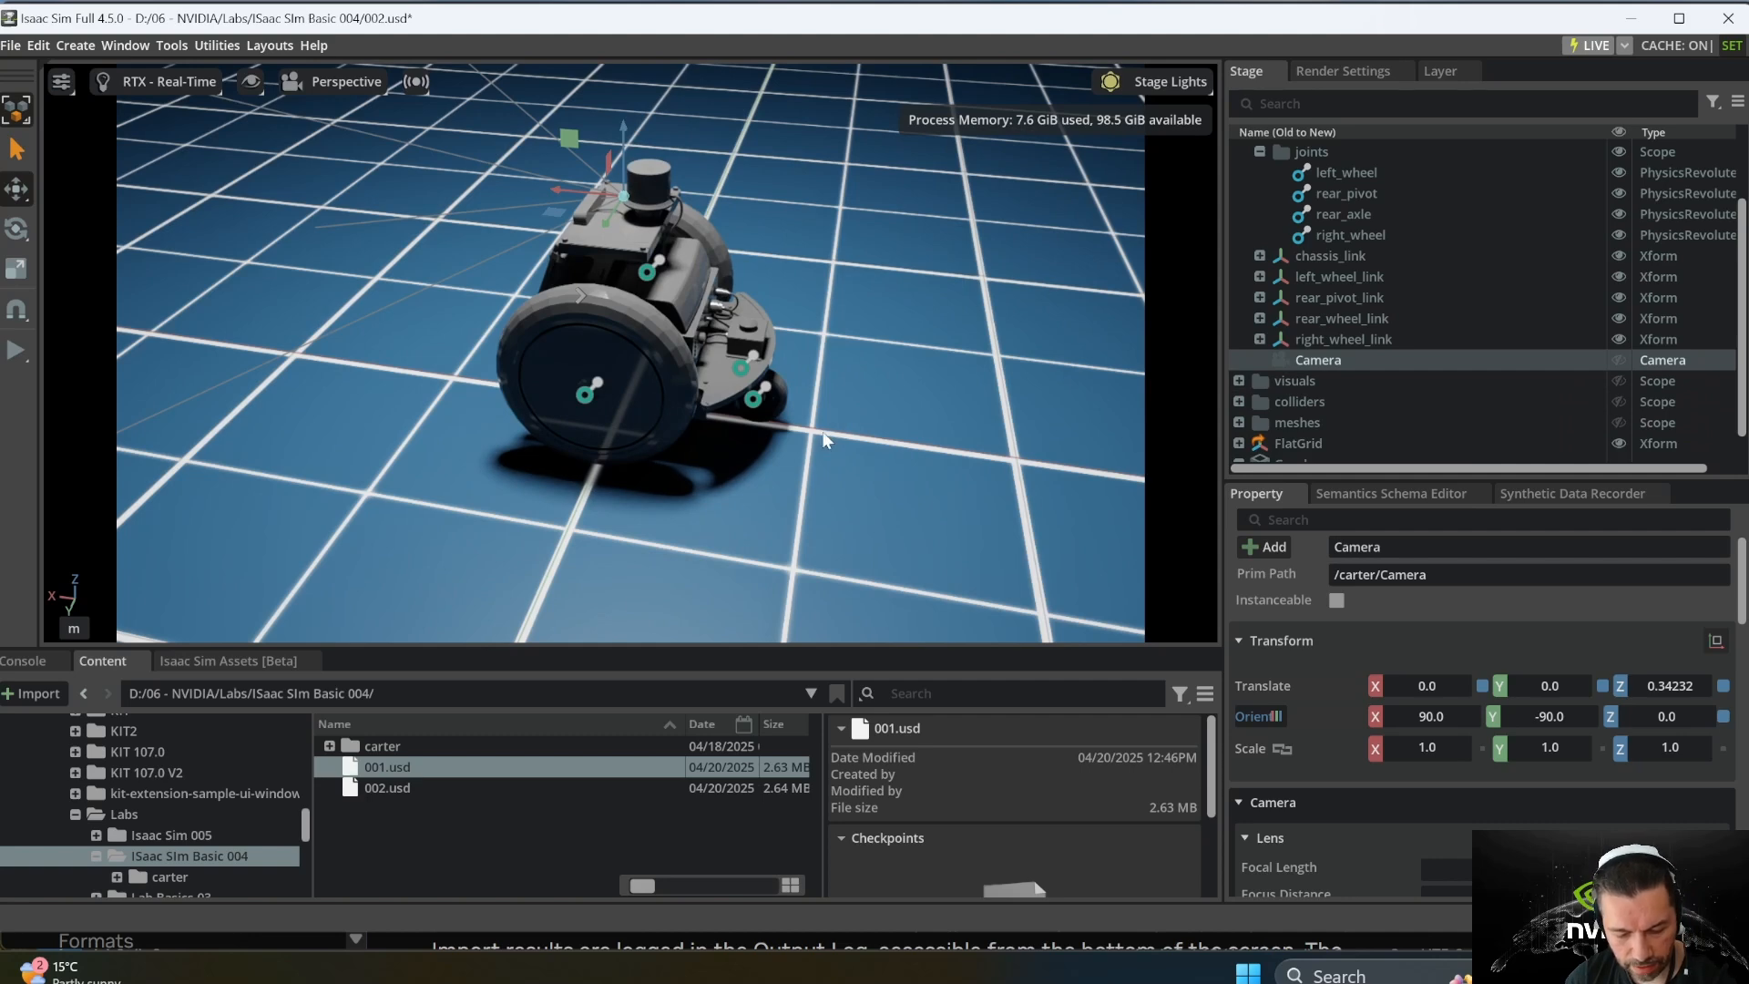
alt+drag(813, 421, 909, 409)
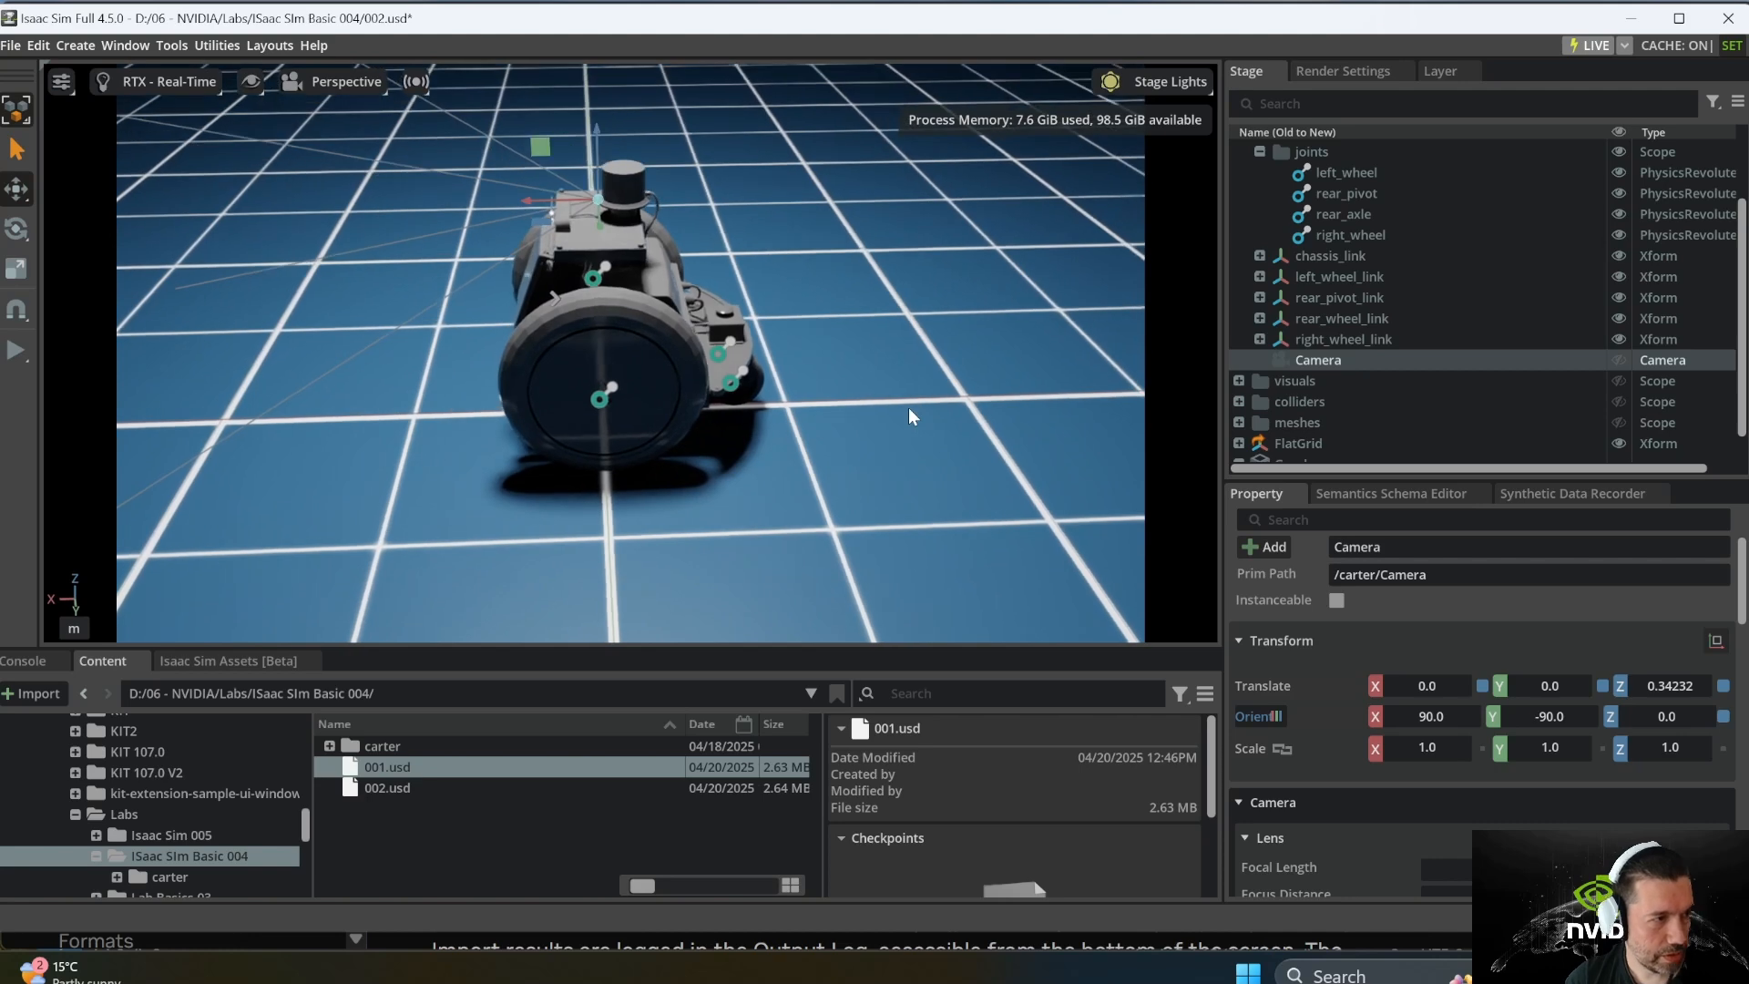
scroll(505, 244, up, 3)
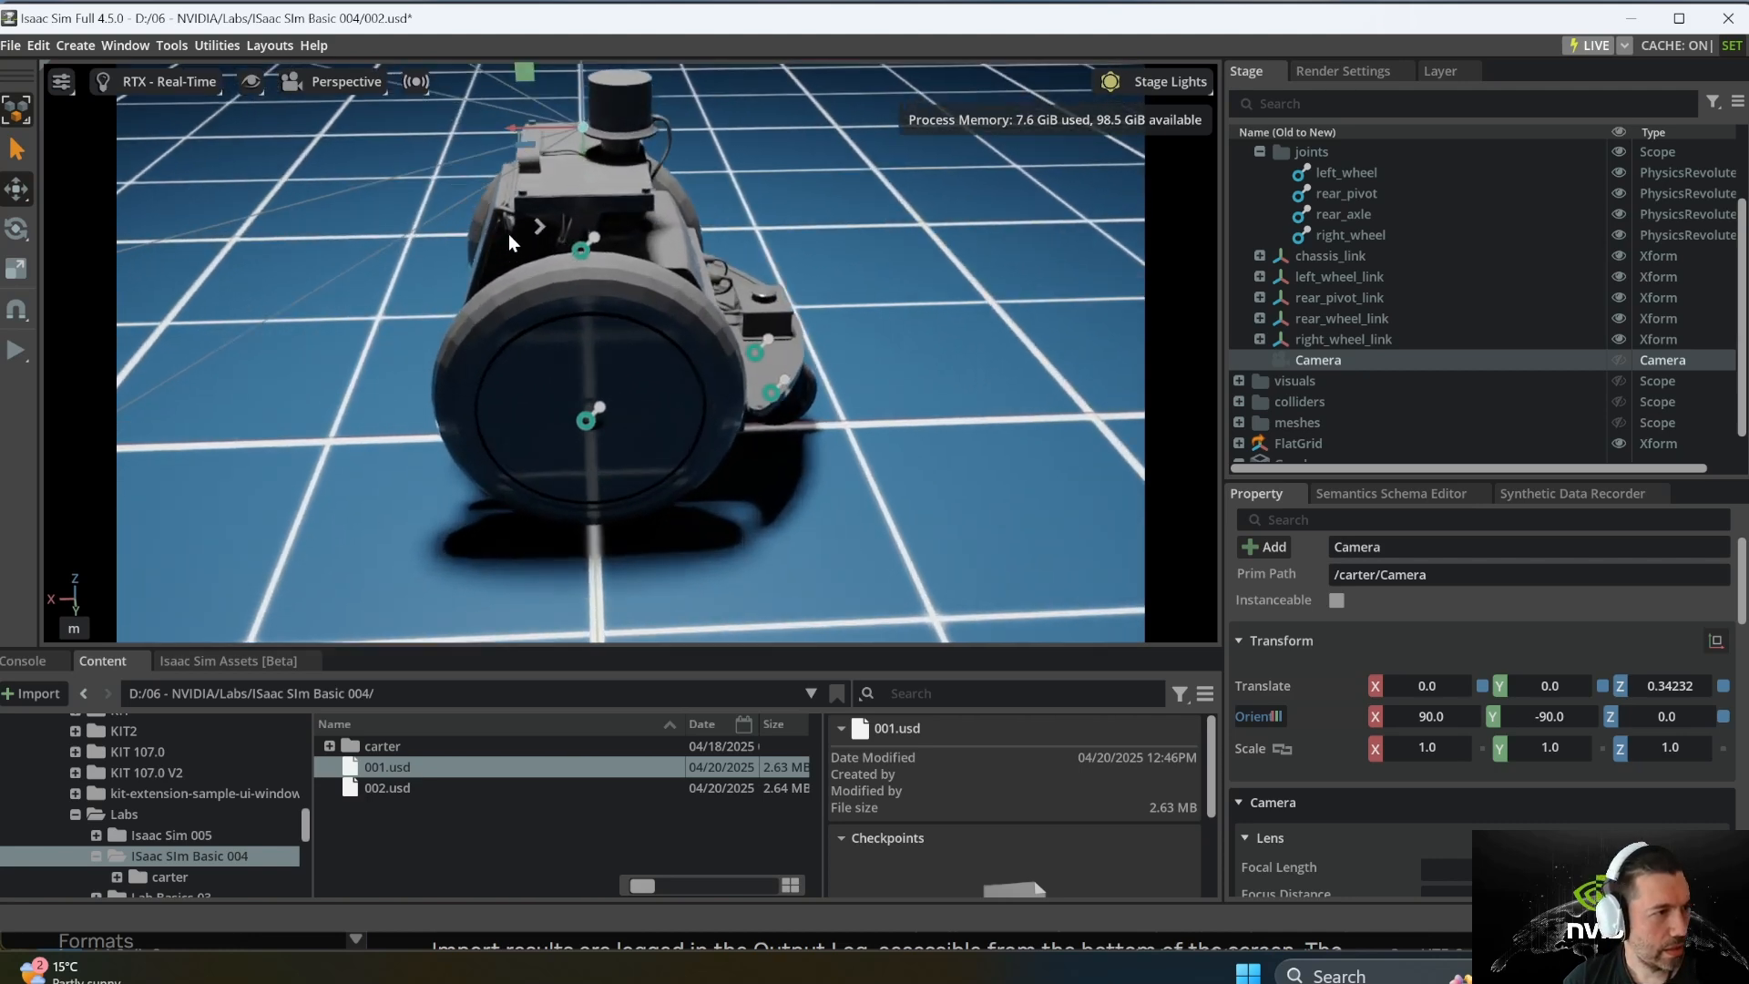
Step: Move the Camera forward and slightly down to the robot's front, at about 0.086 in X and 0.328 in Z
drag(521, 135, 883, 135)
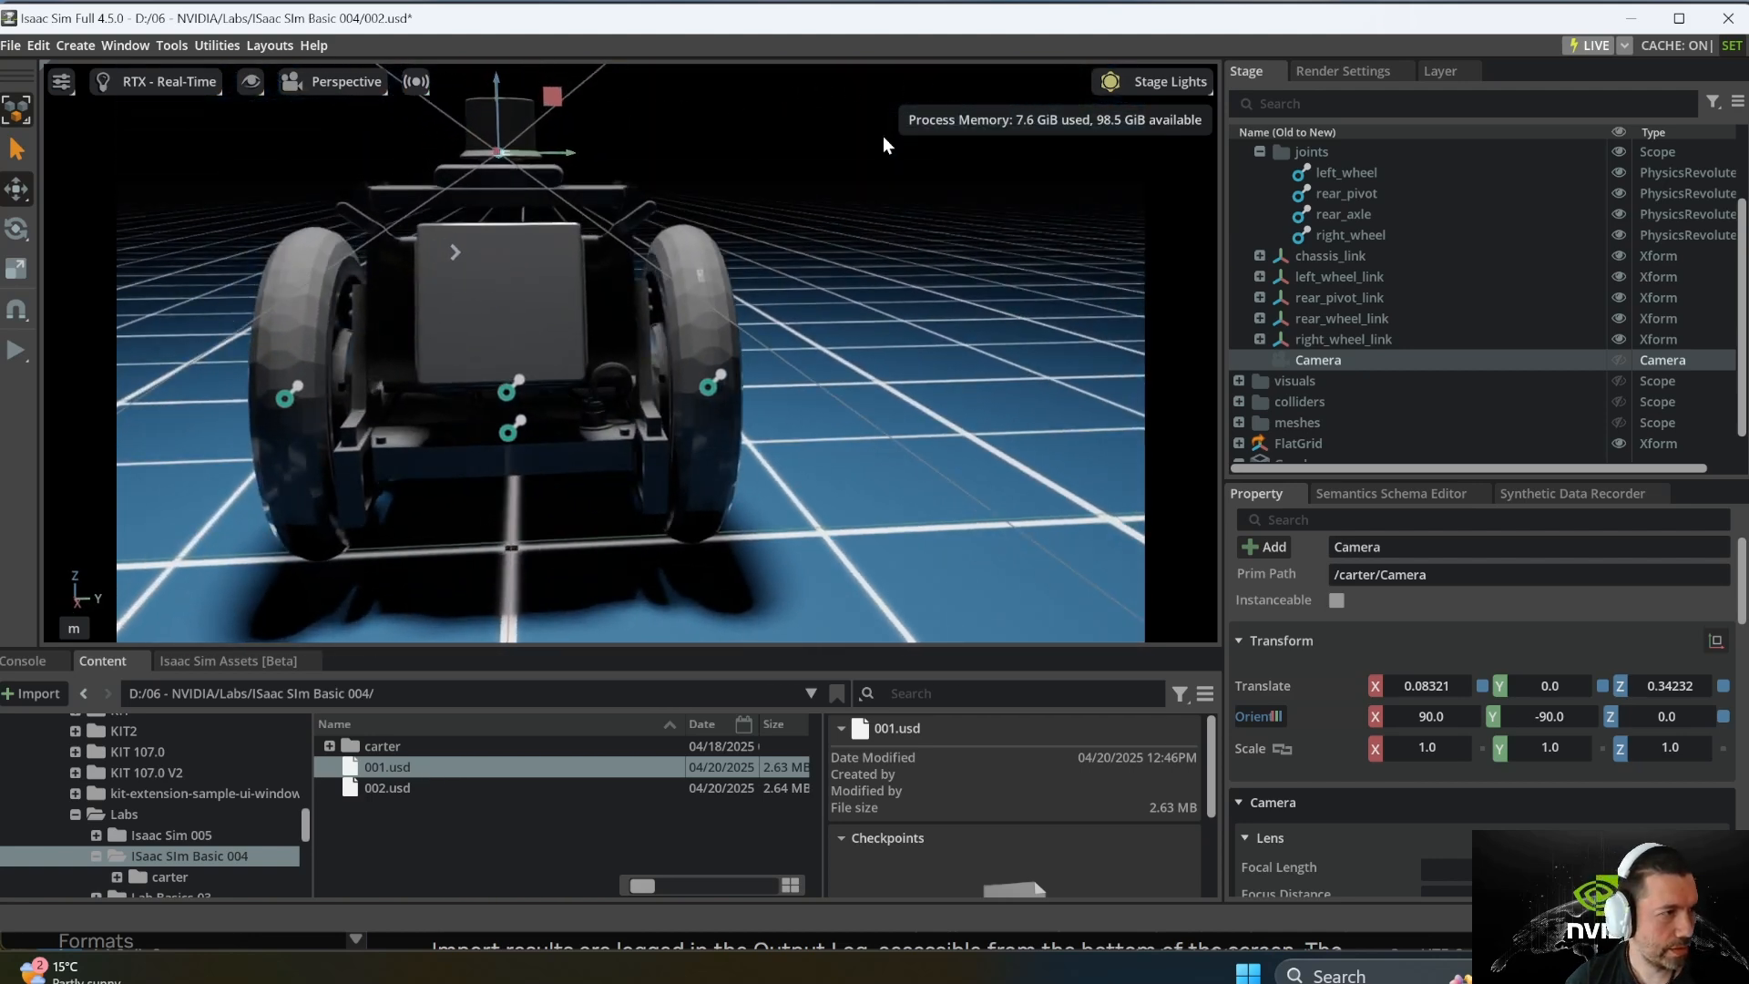
drag(495, 151, 498, 171)
alt+drag(680, 177, 211, 249)
scroll(217, 239, down, 6)
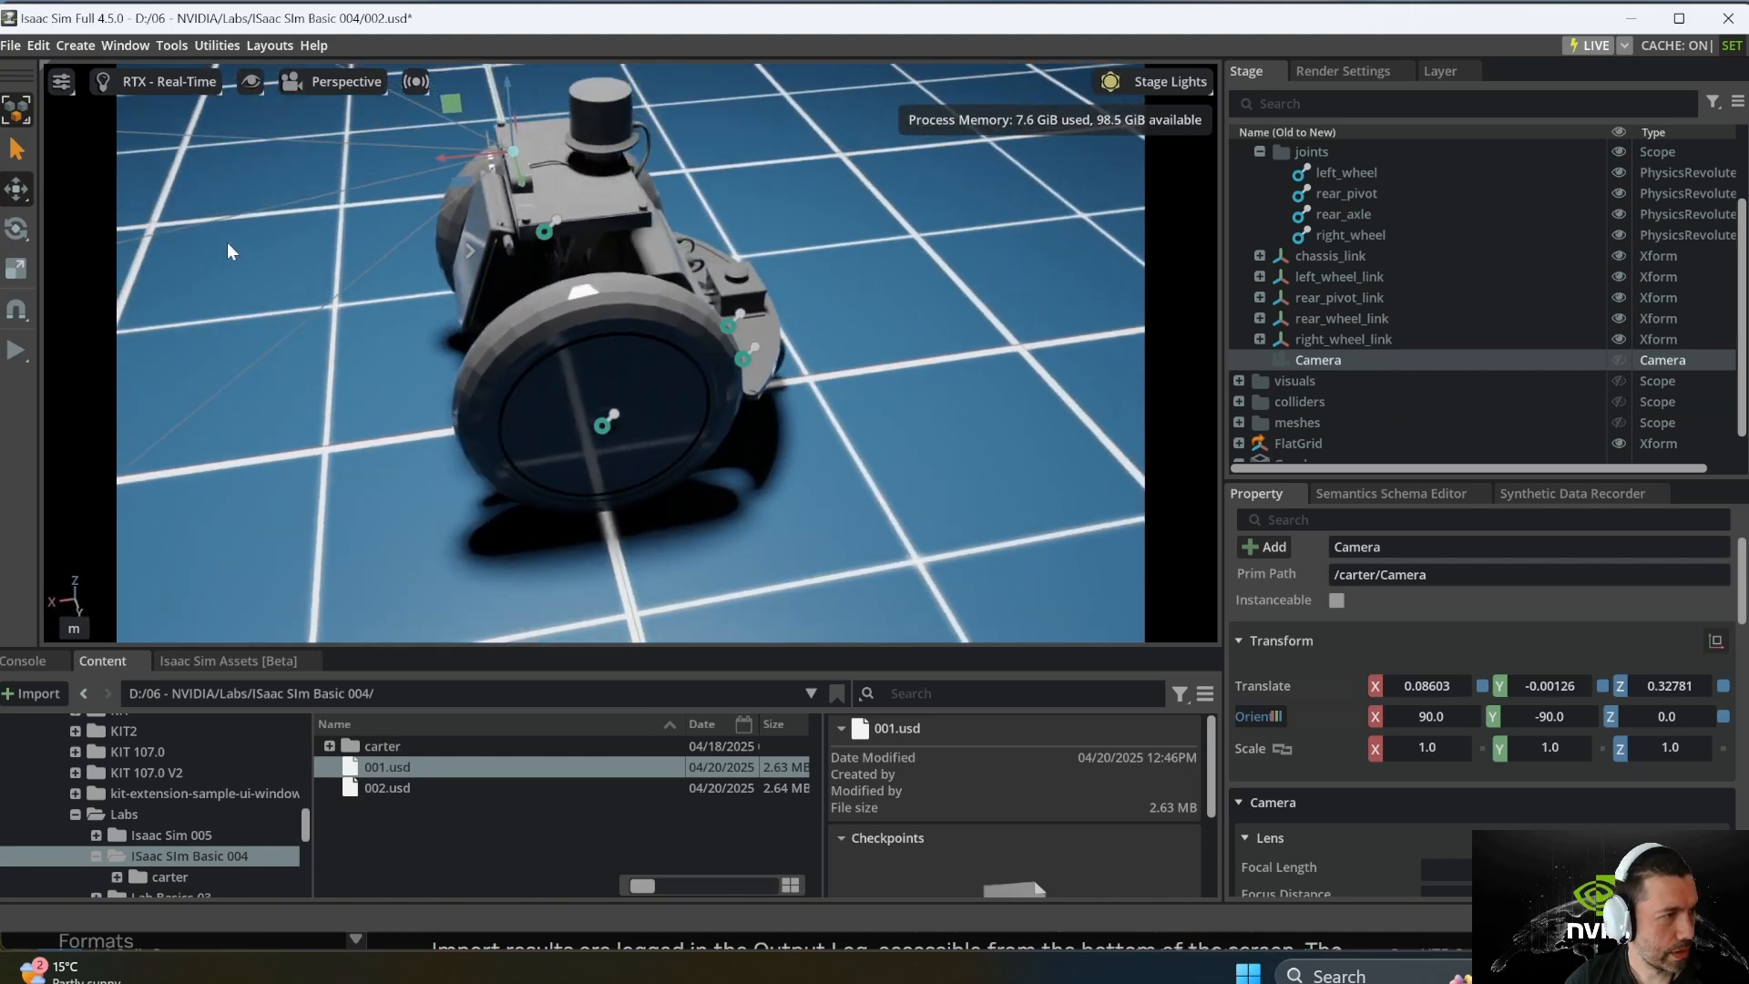
alt+drag(730, 222, 583, 261)
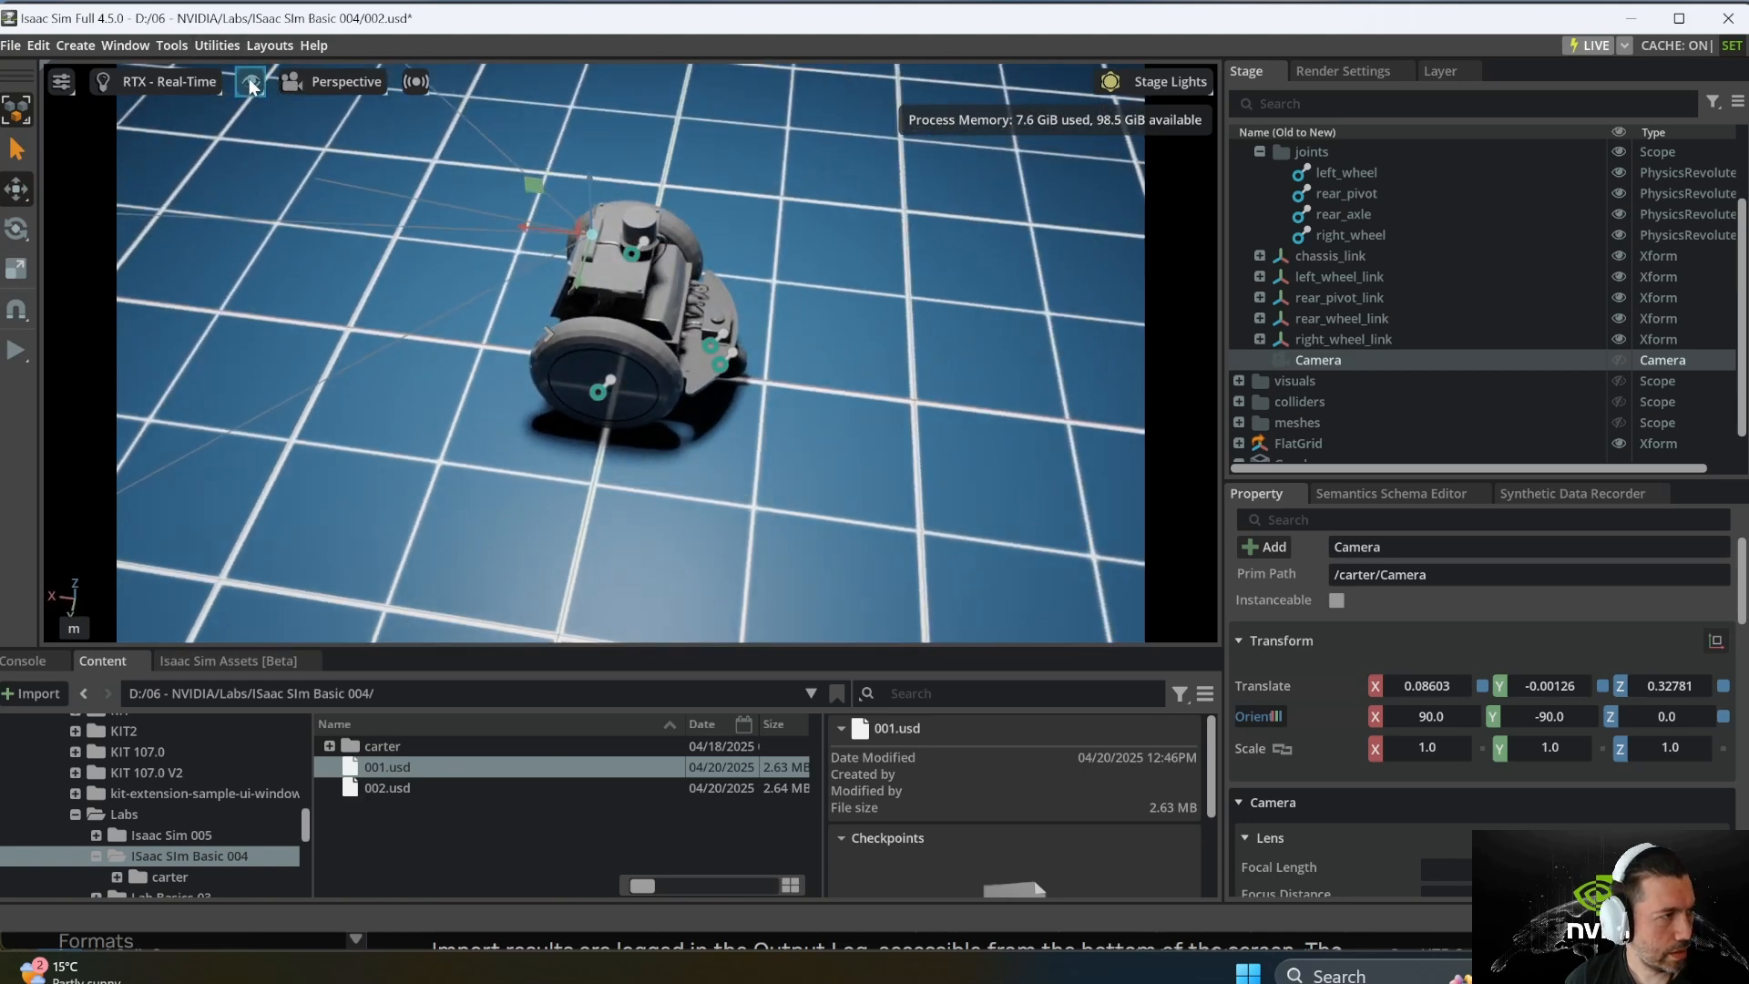
Step: Look through the robot's Camera in the viewport to check its forward view
click(248, 80)
mouse_move(315, 117)
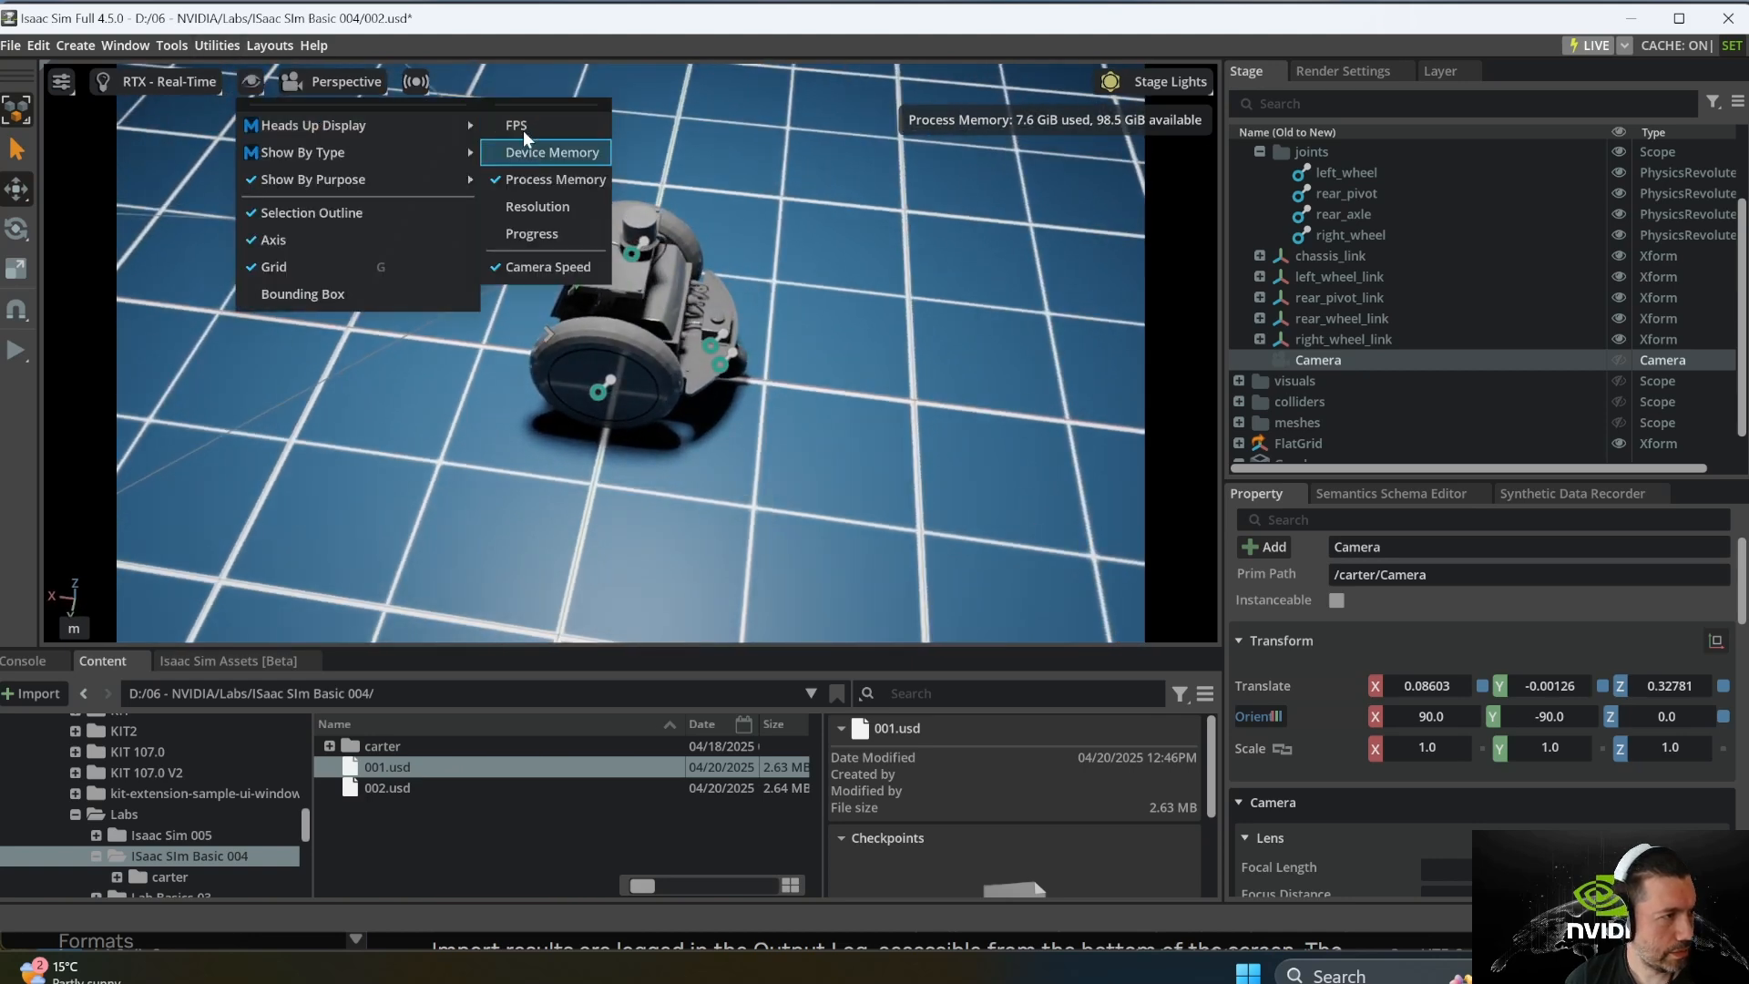
click(353, 82)
mouse_move(346, 124)
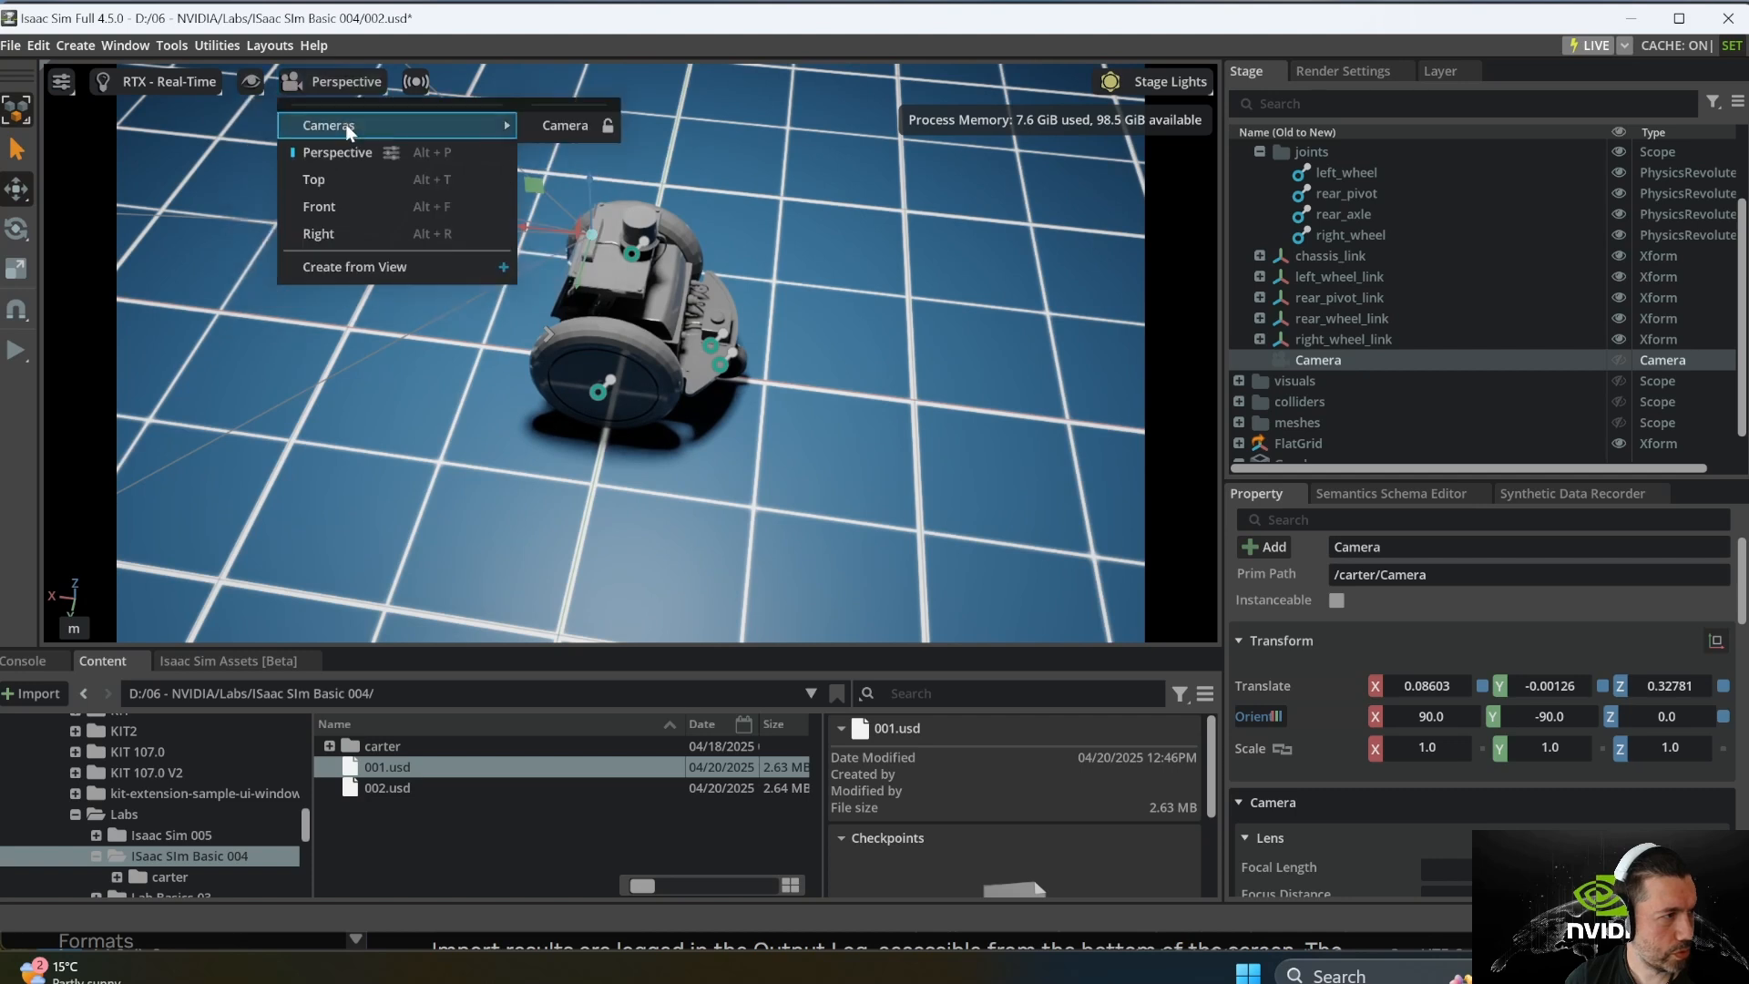
click(583, 127)
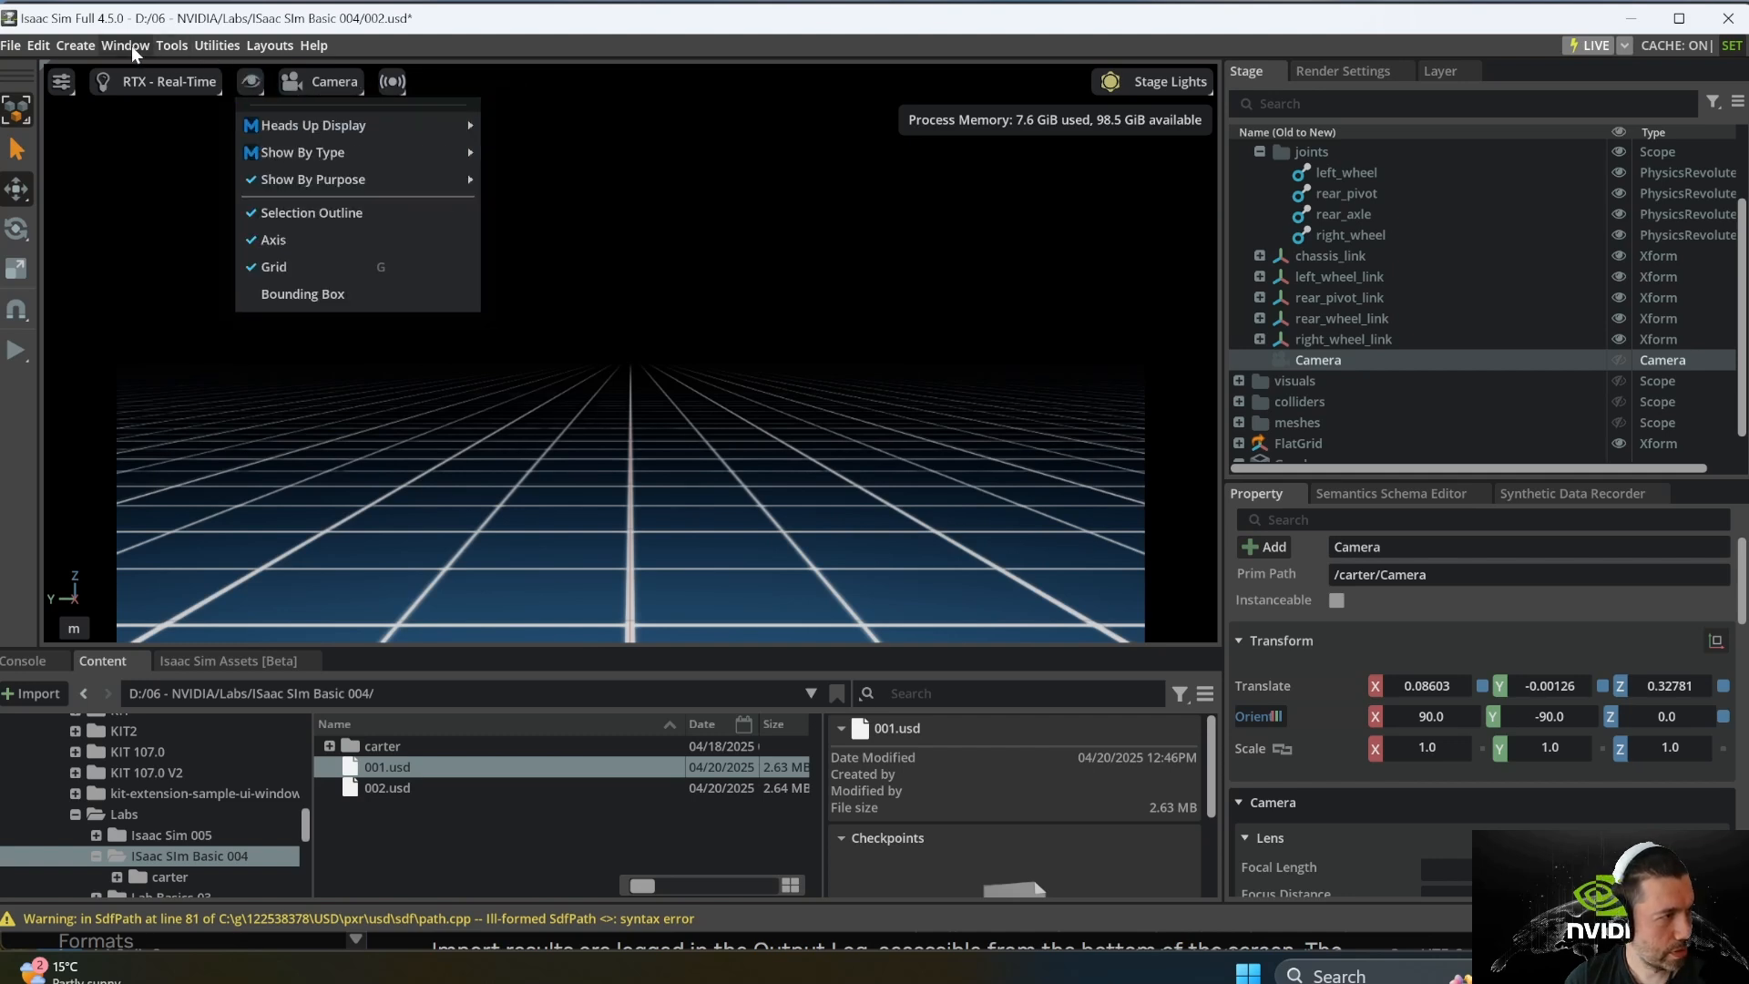
Step: Switch the viewport from the robot's Camera back to the Perspective view
click(251, 82)
click(319, 80)
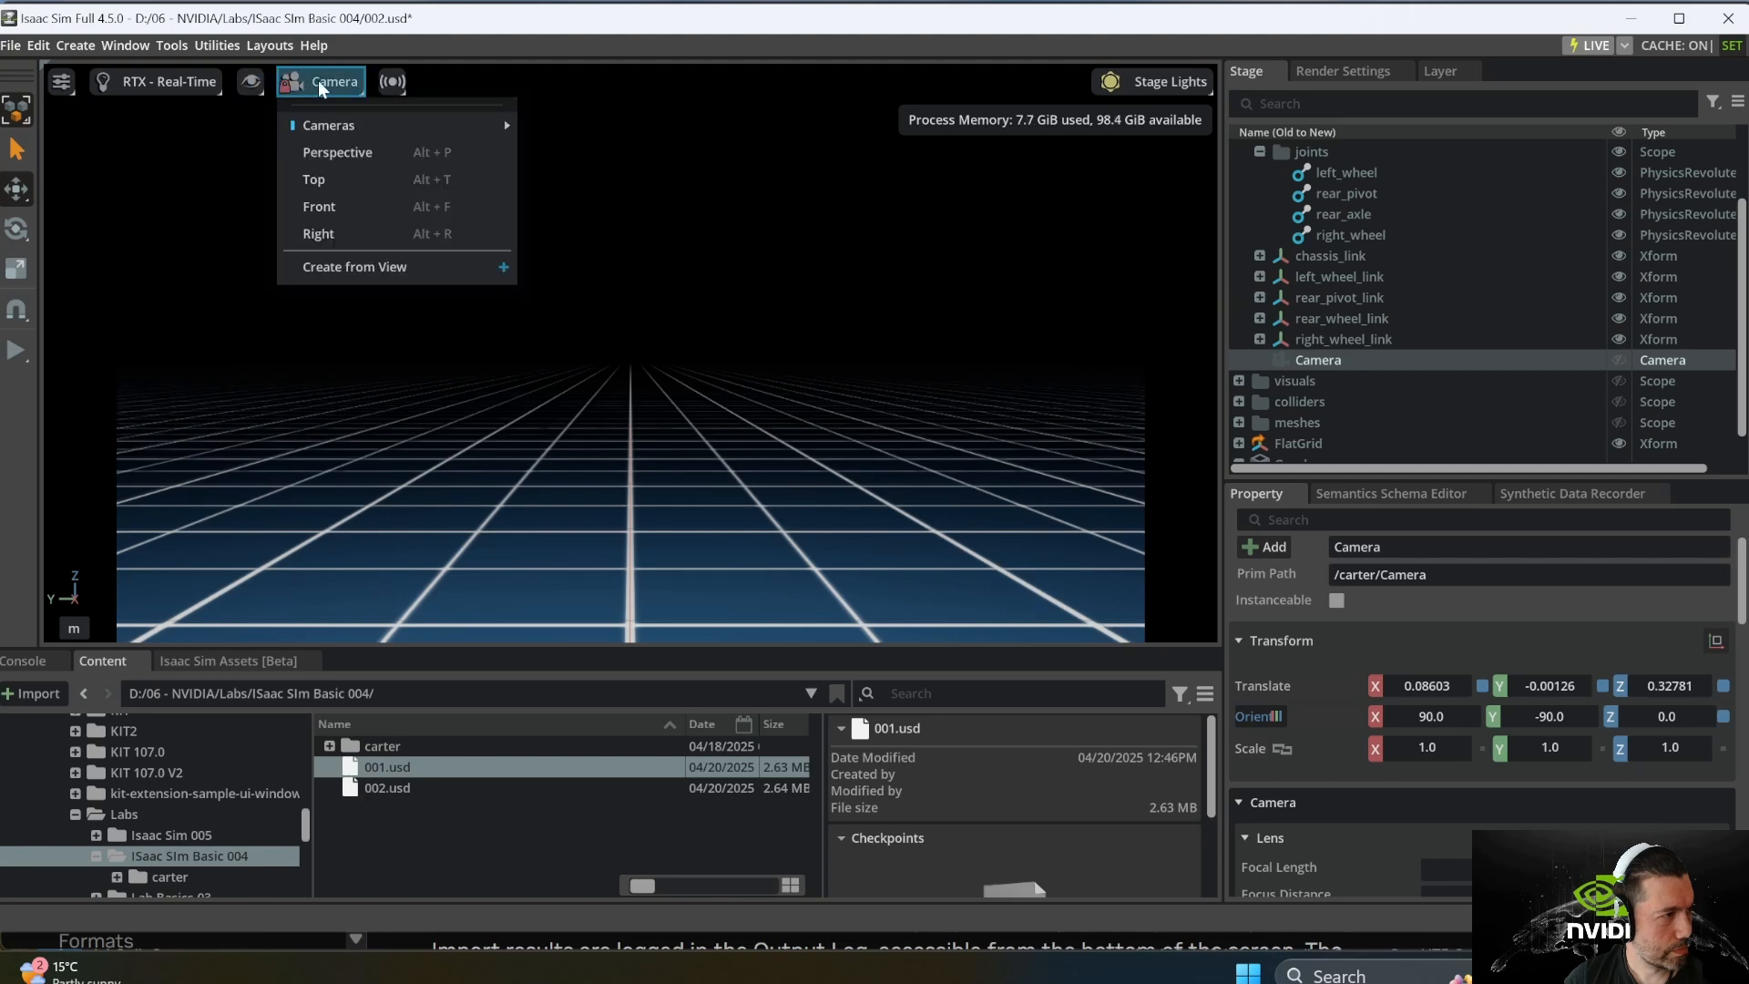
click(319, 80)
click(318, 80)
click(326, 152)
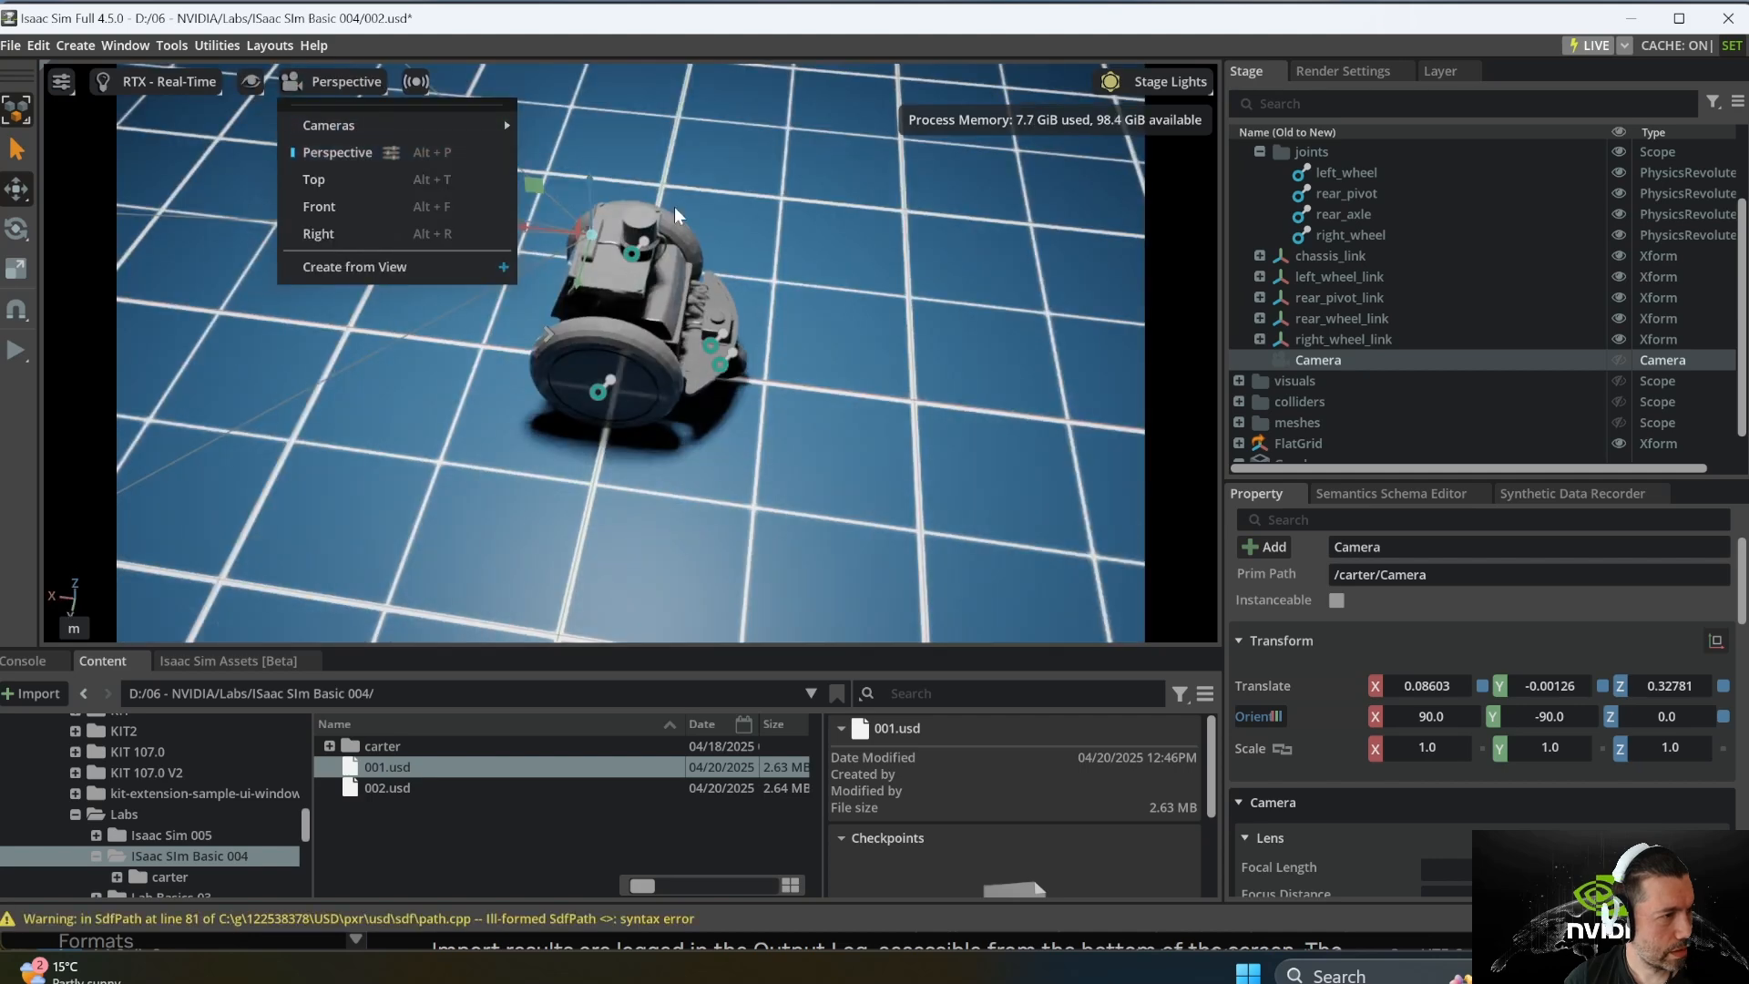
Step: Select the FlatGrid ground Geometry and create a Rotating PhysX Lidar sensor
click(872, 282)
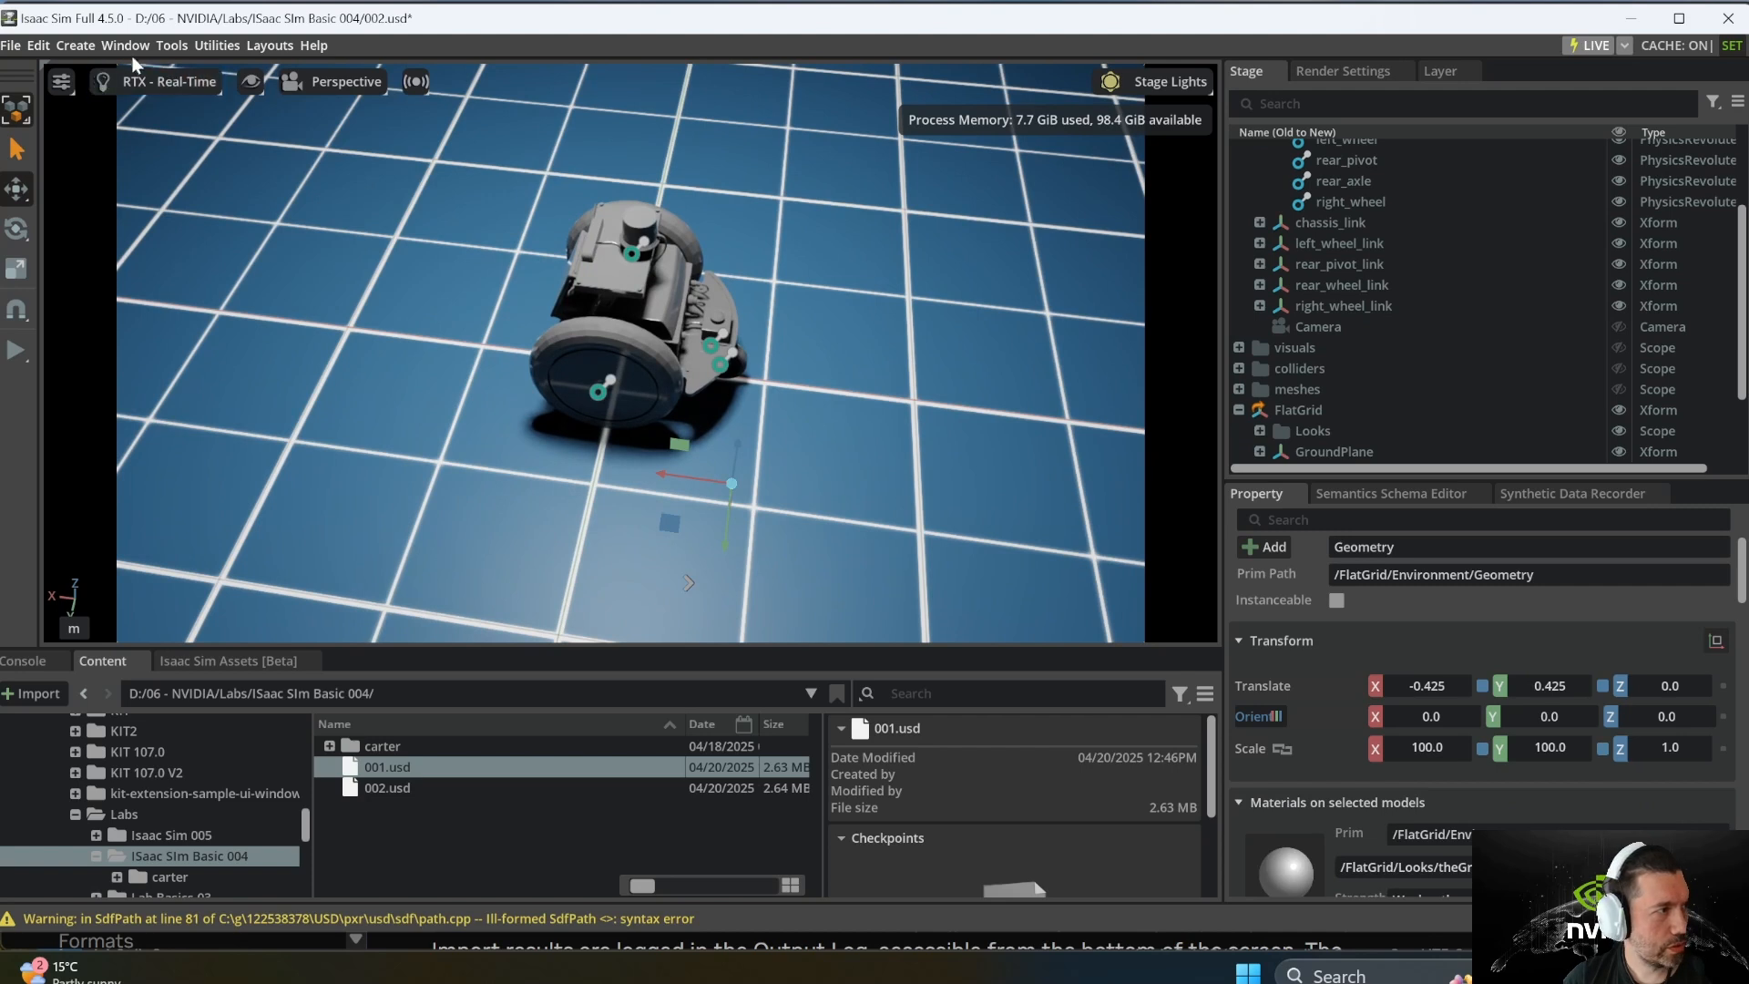
click(95, 47)
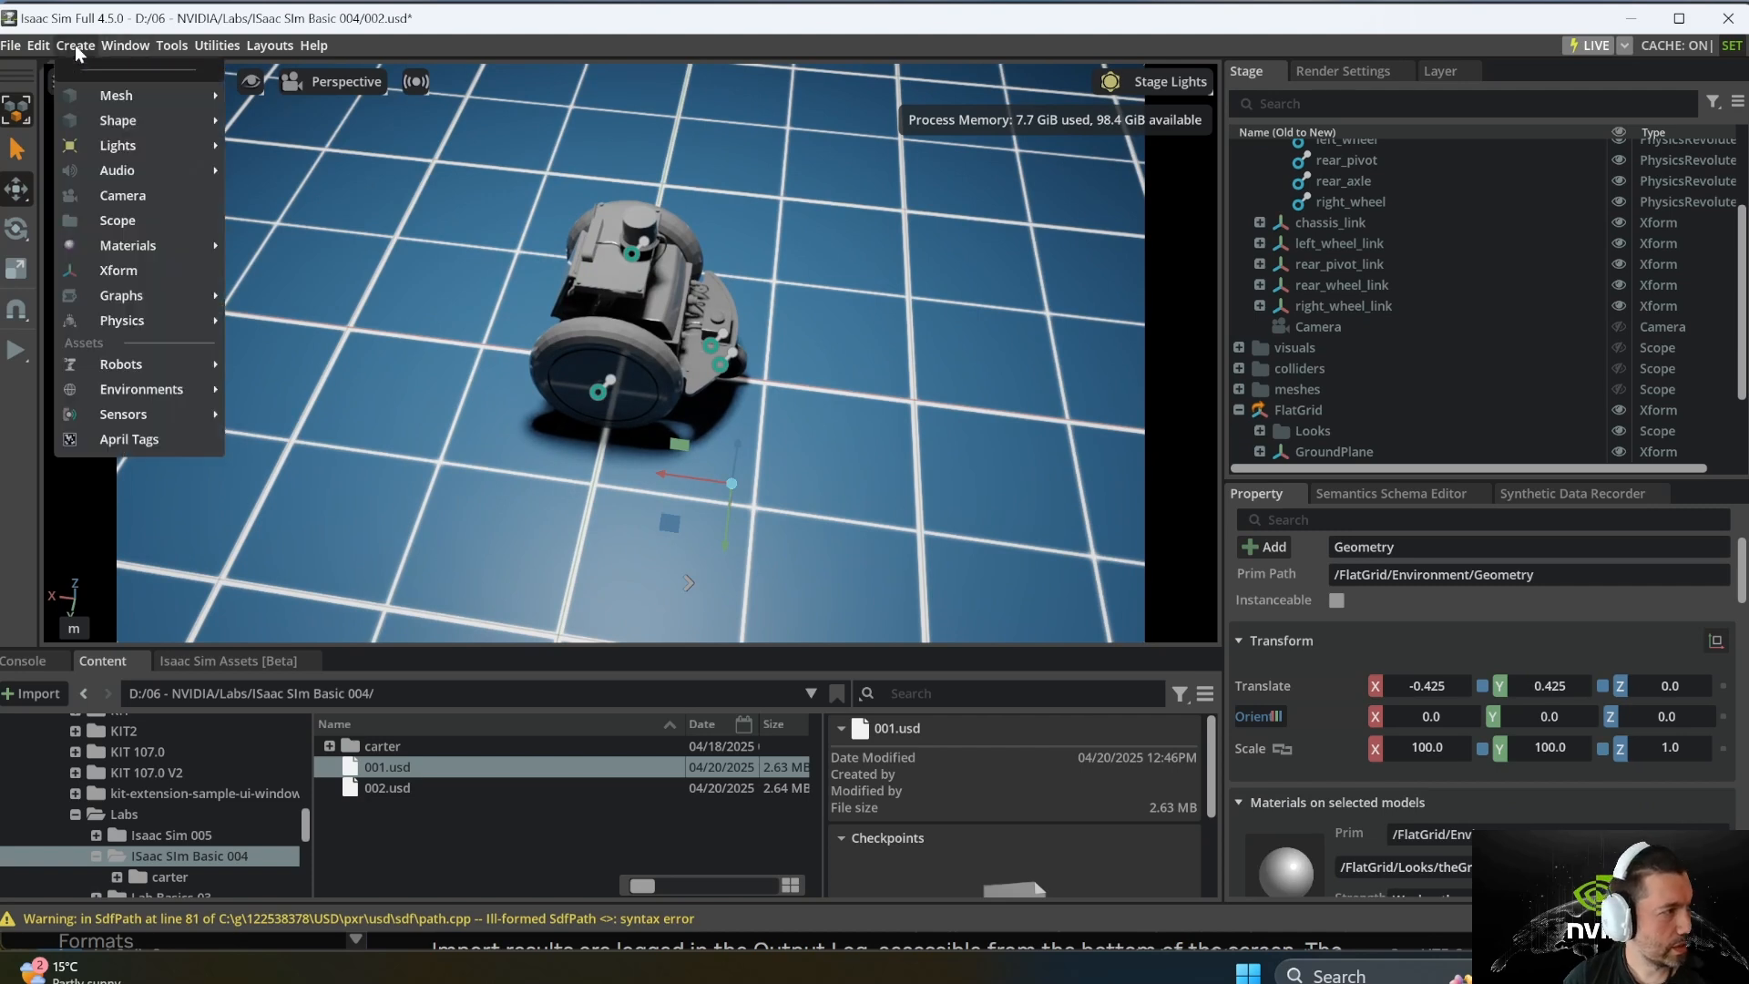
mouse_move(140, 419)
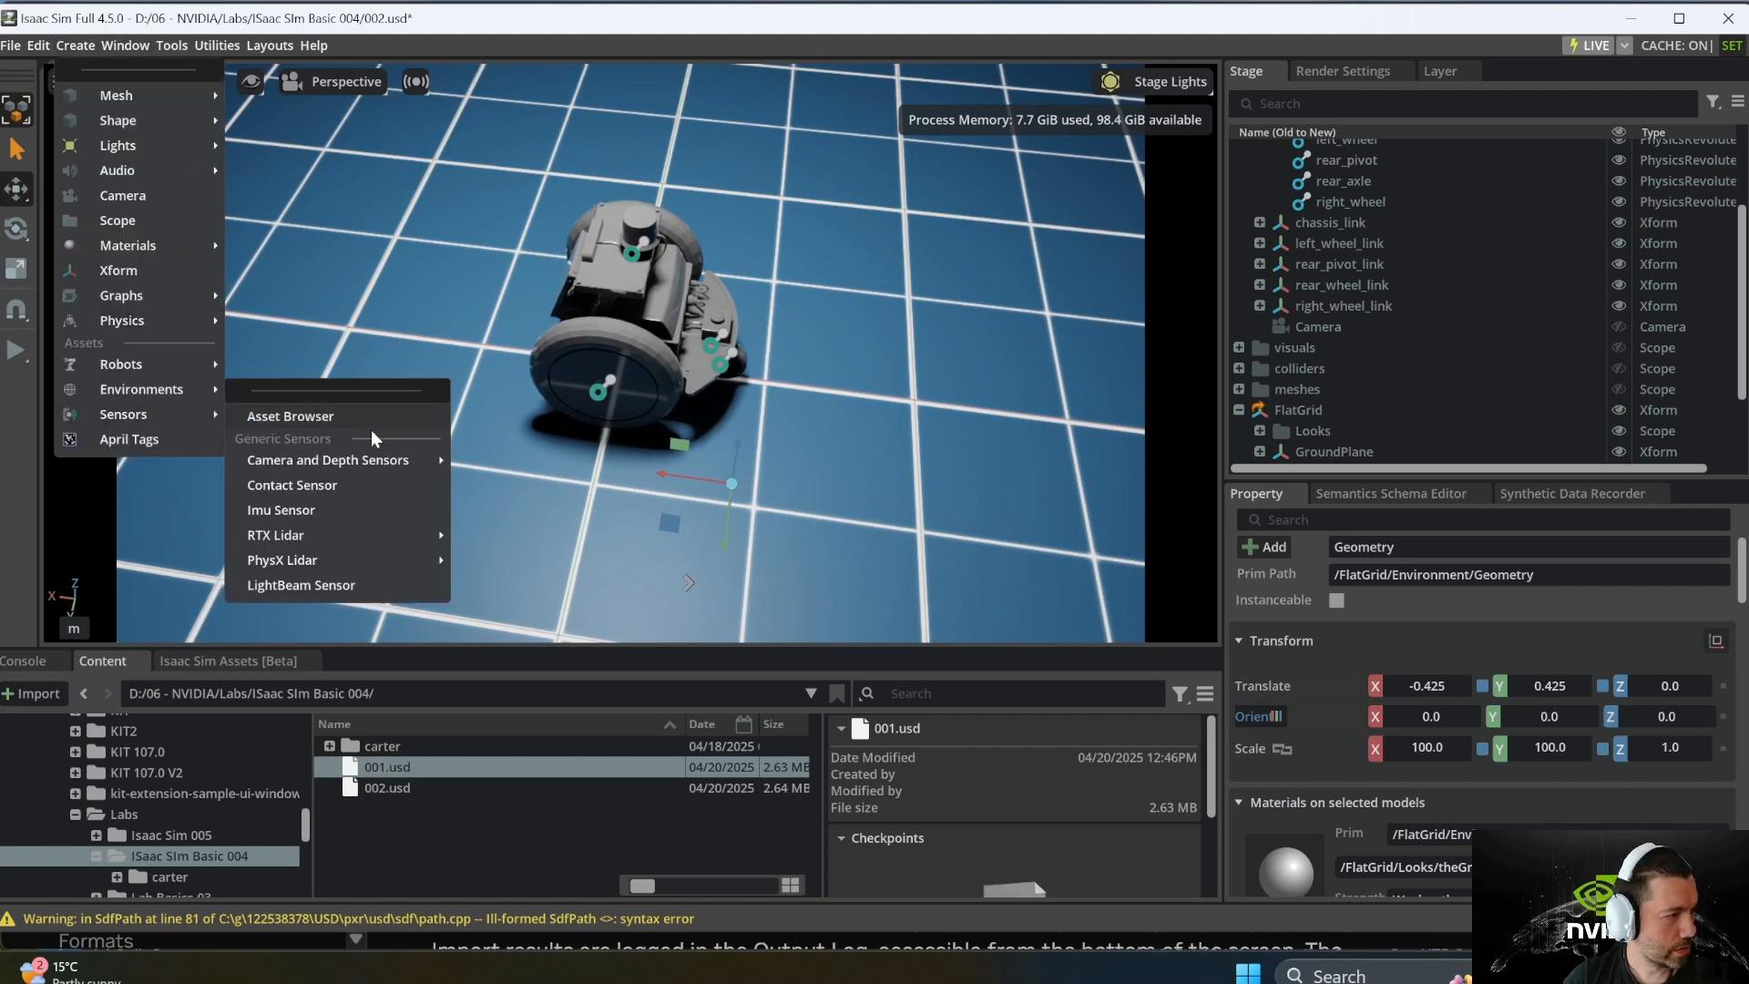
mouse_move(328, 561)
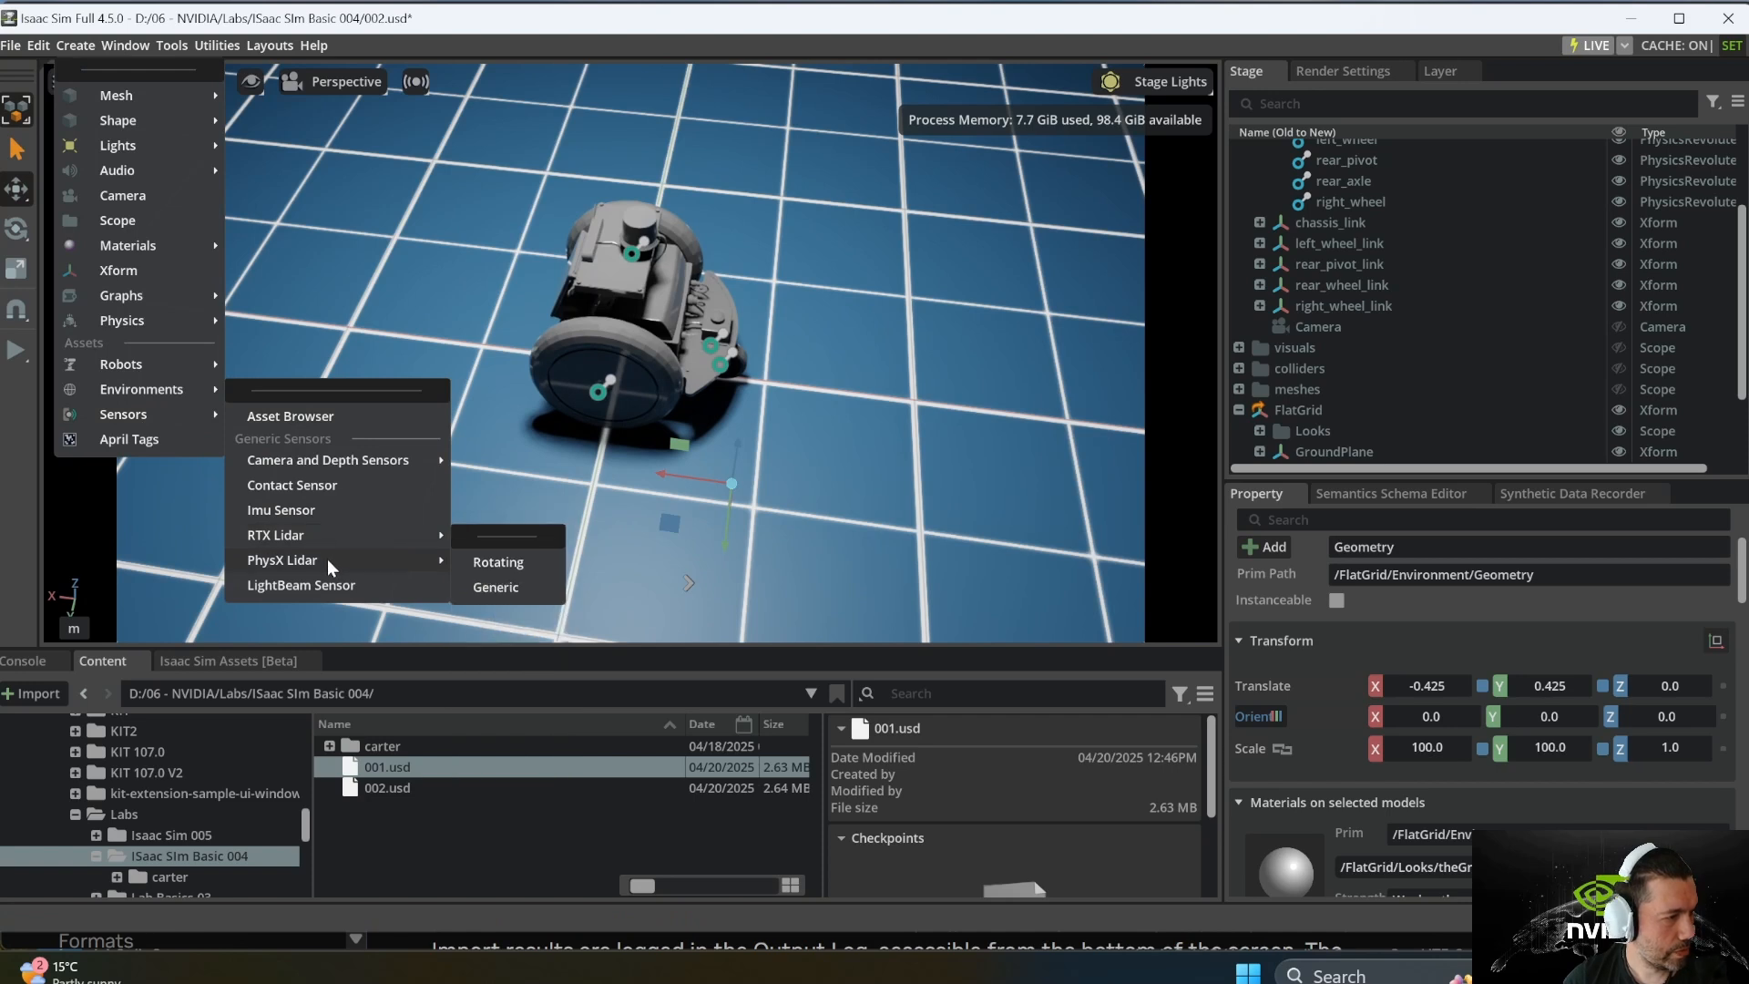
click(499, 562)
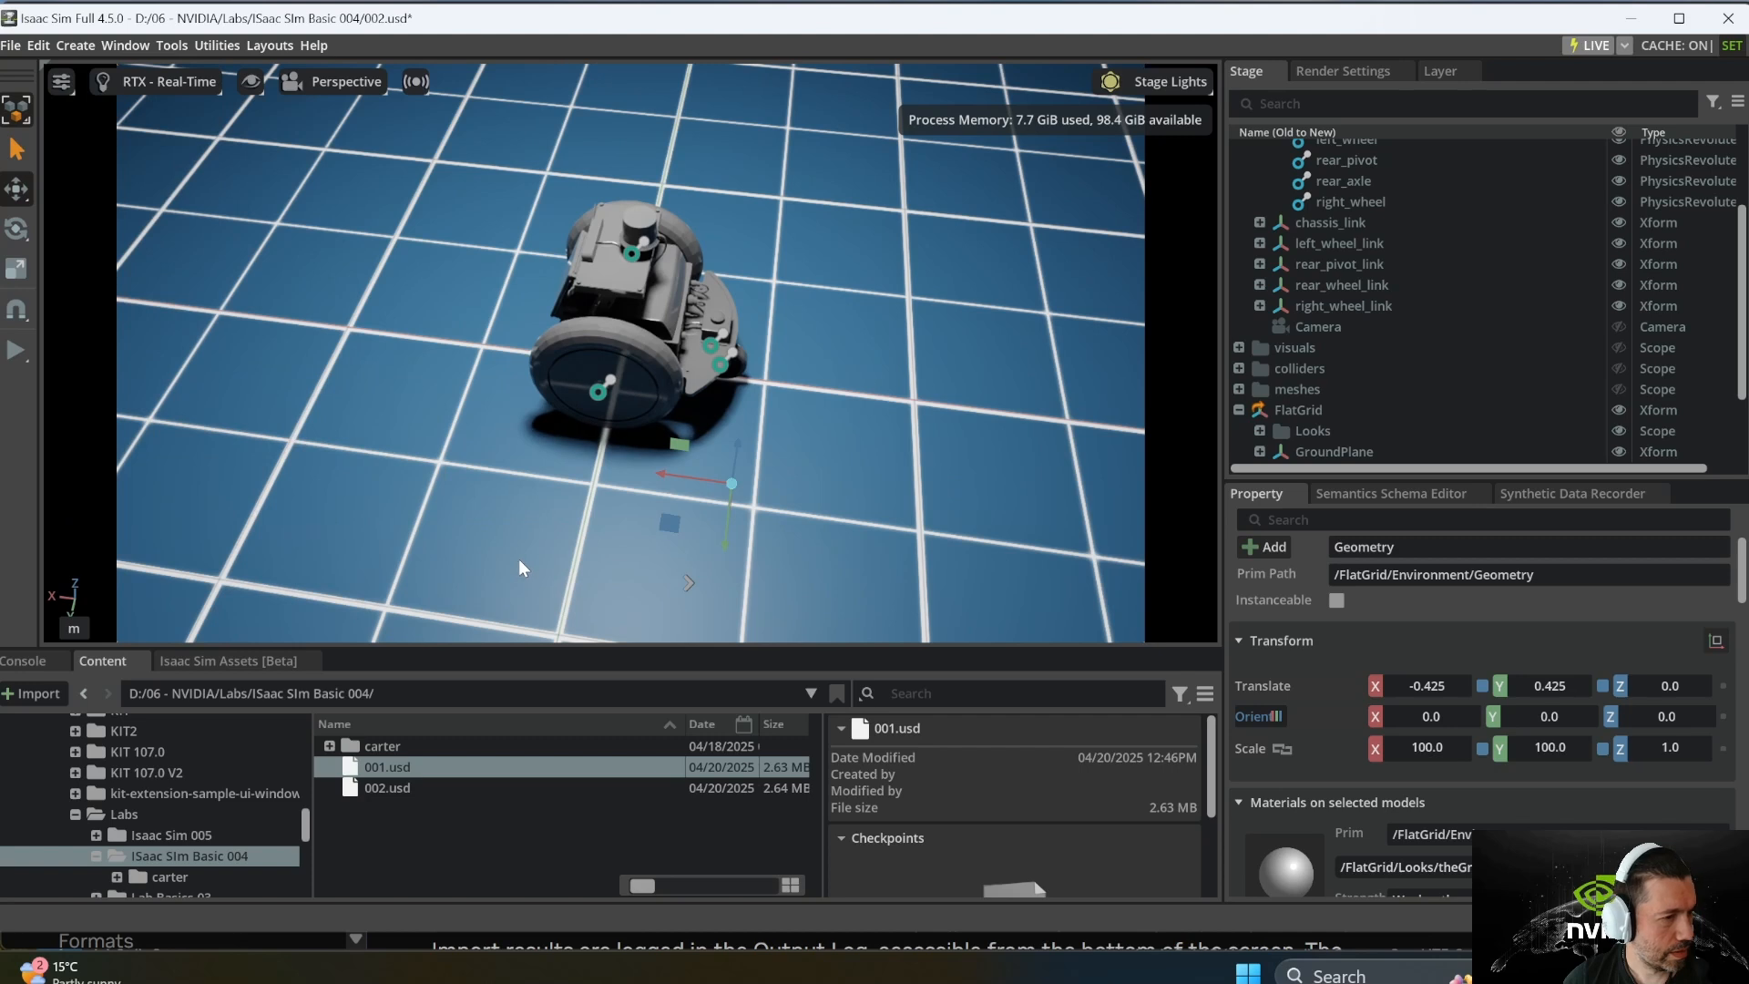
Step: Reparent the Camera from carter to chassis_link and collapse the expanded branches of the stage tree
scroll(1311, 318, down, 2)
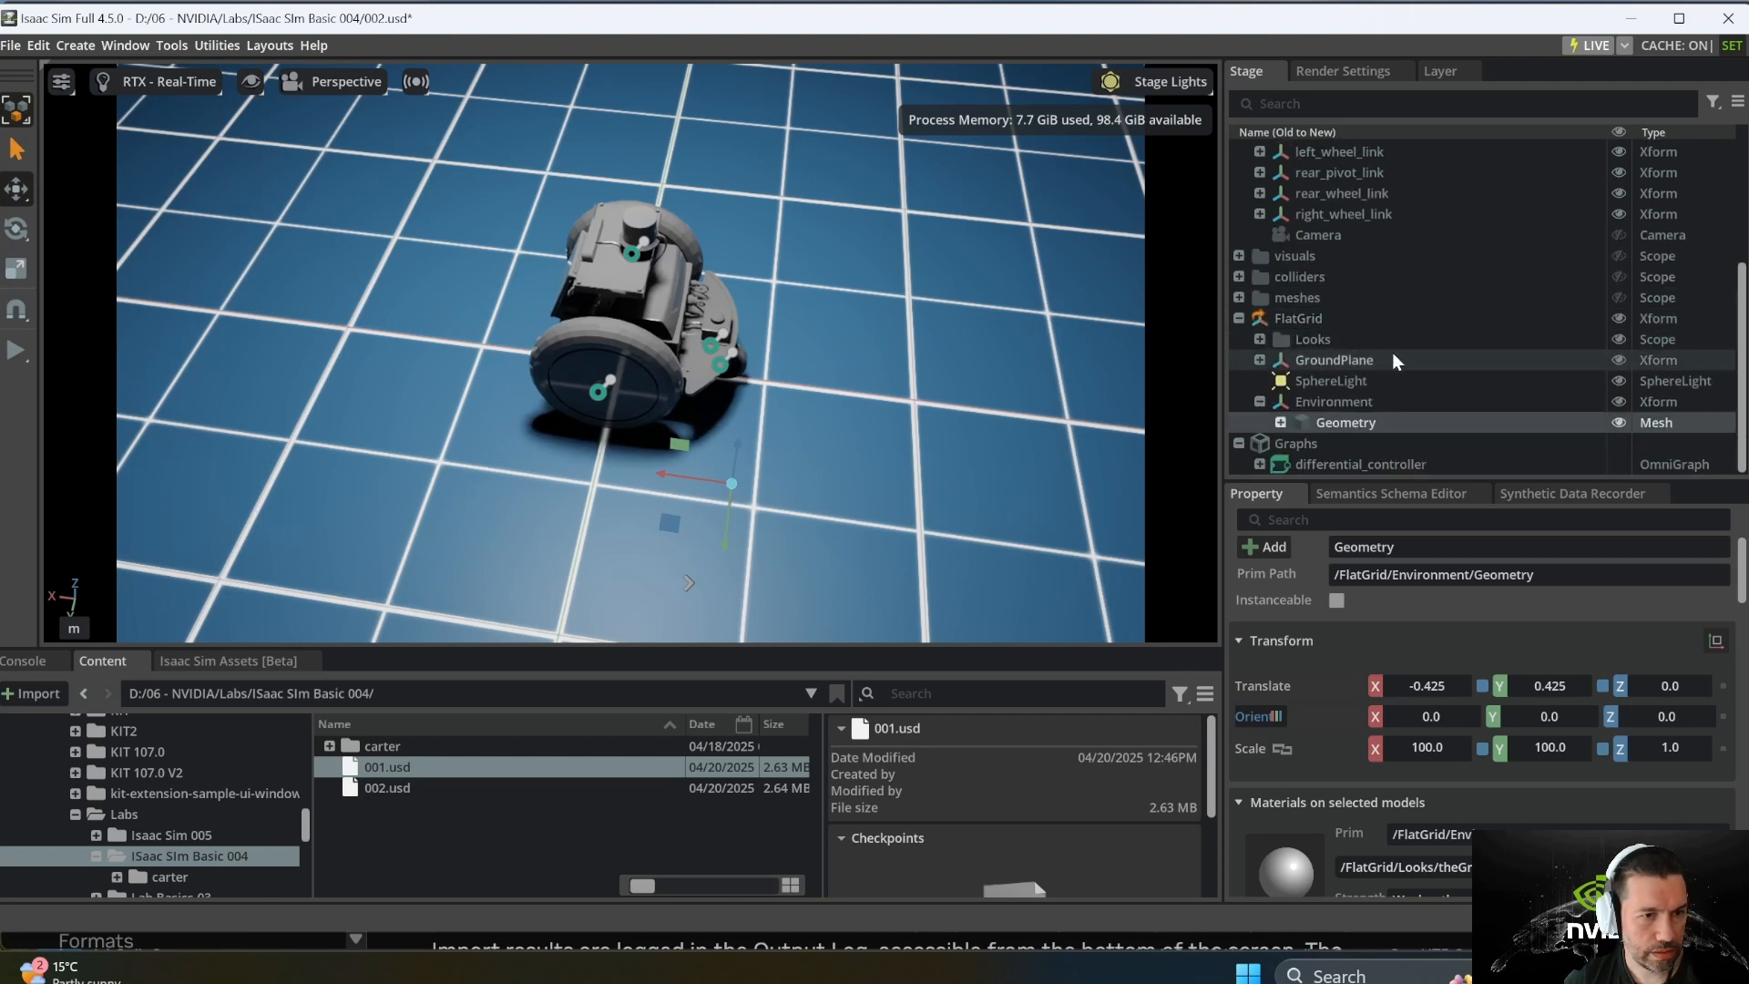
scroll(1392, 352, up, 4)
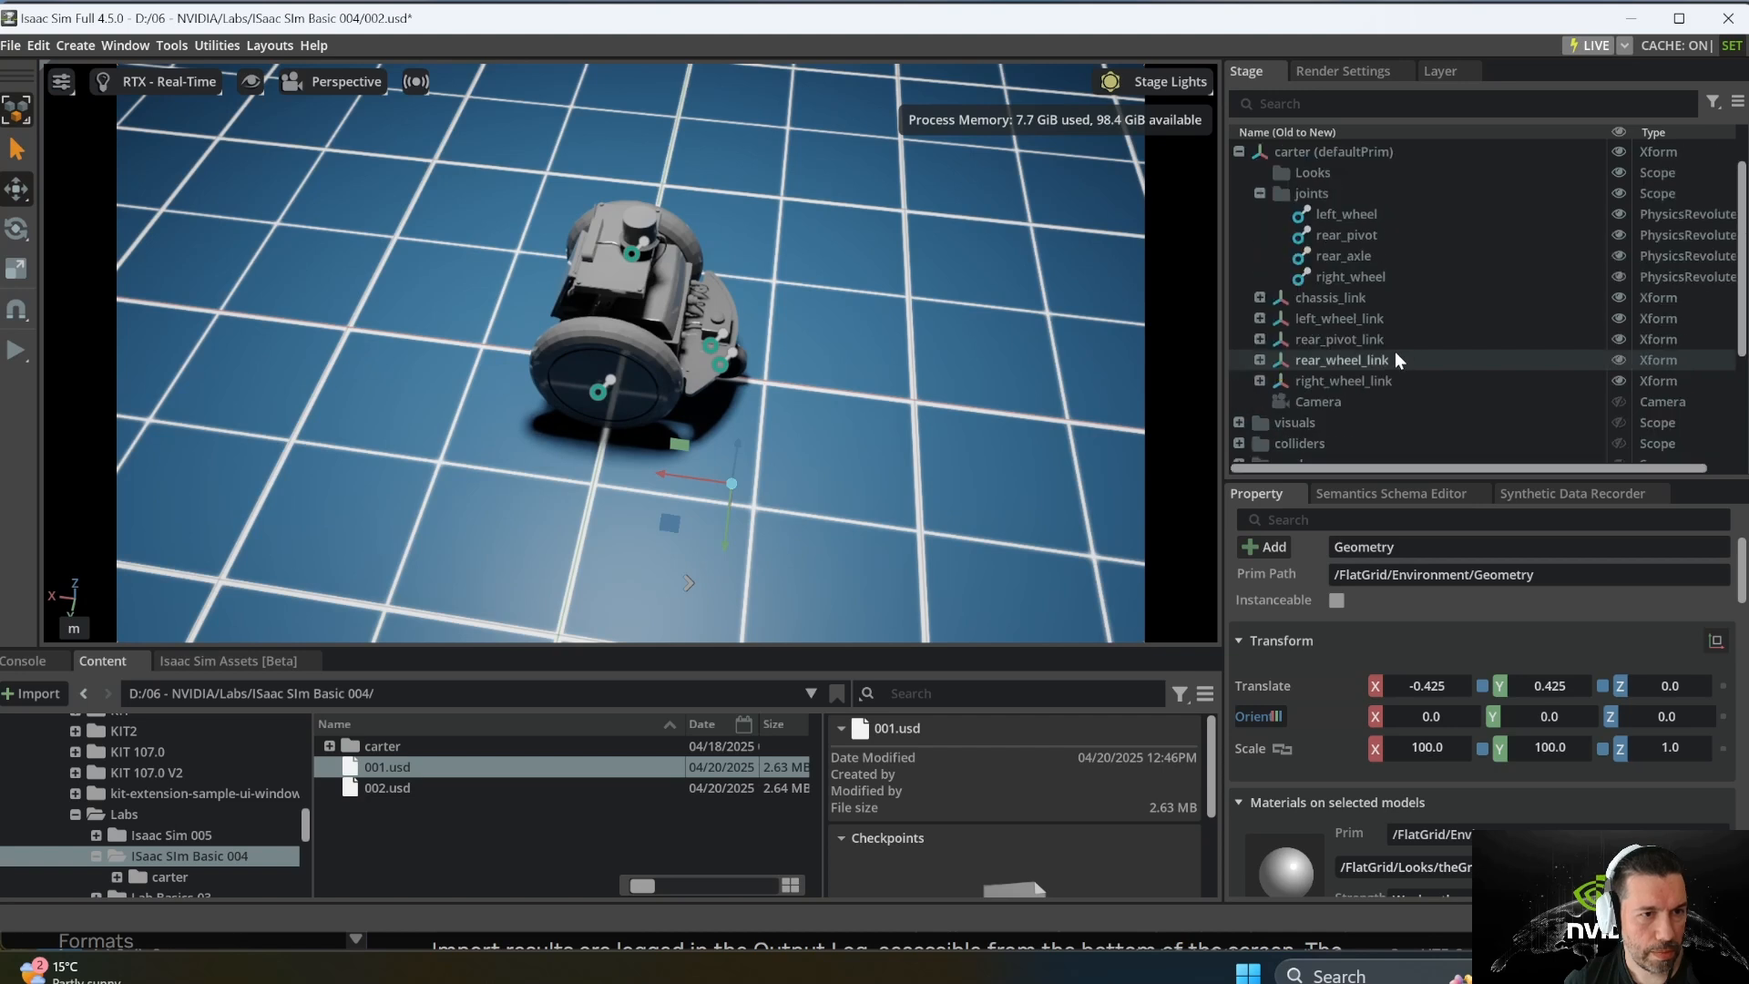
click(1260, 193)
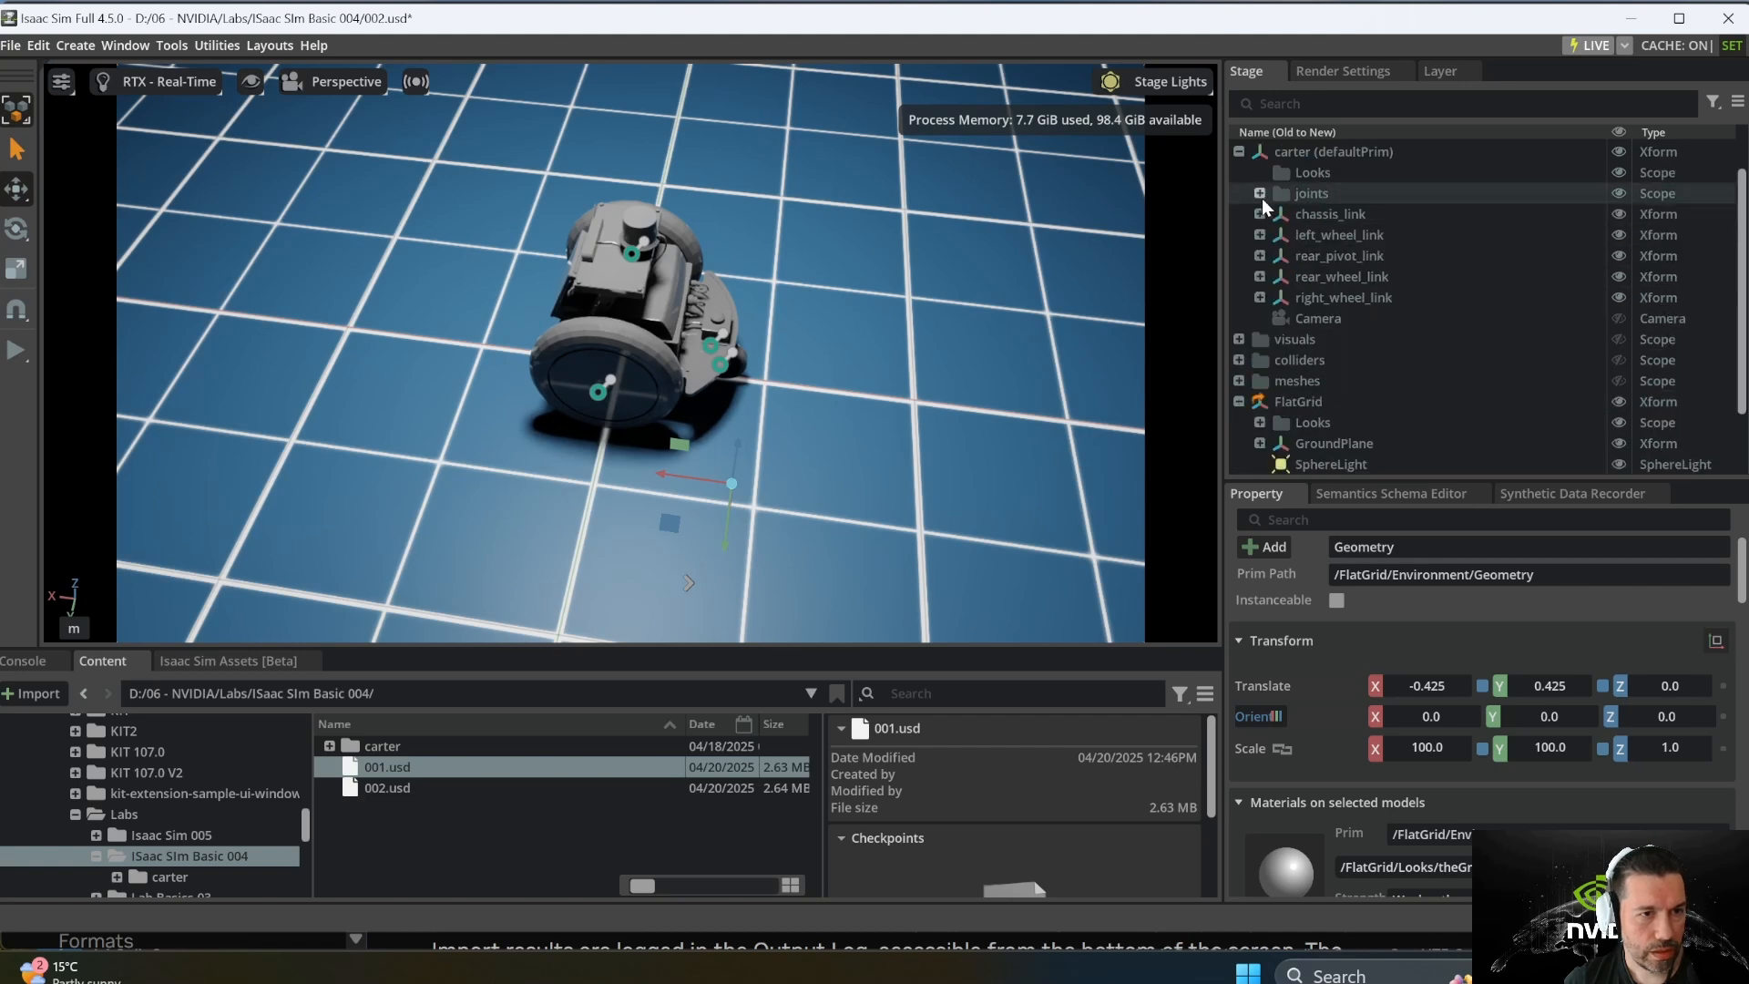
drag(1326, 315, 1325, 211)
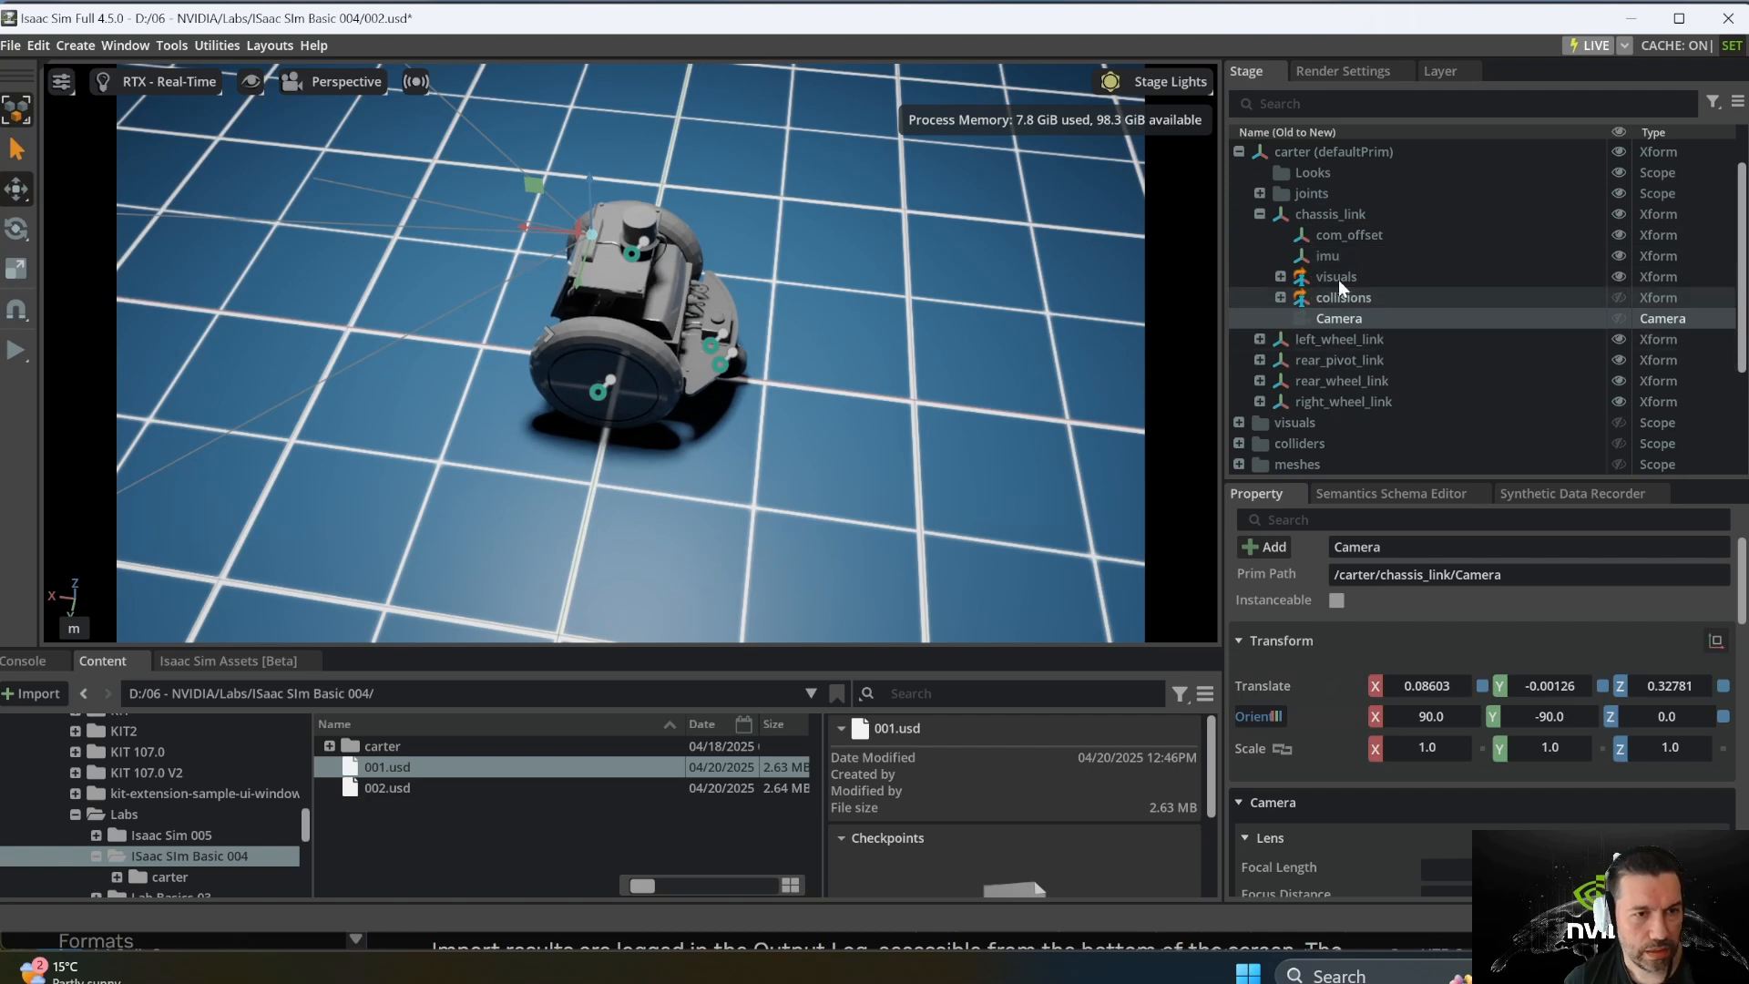
click(1260, 214)
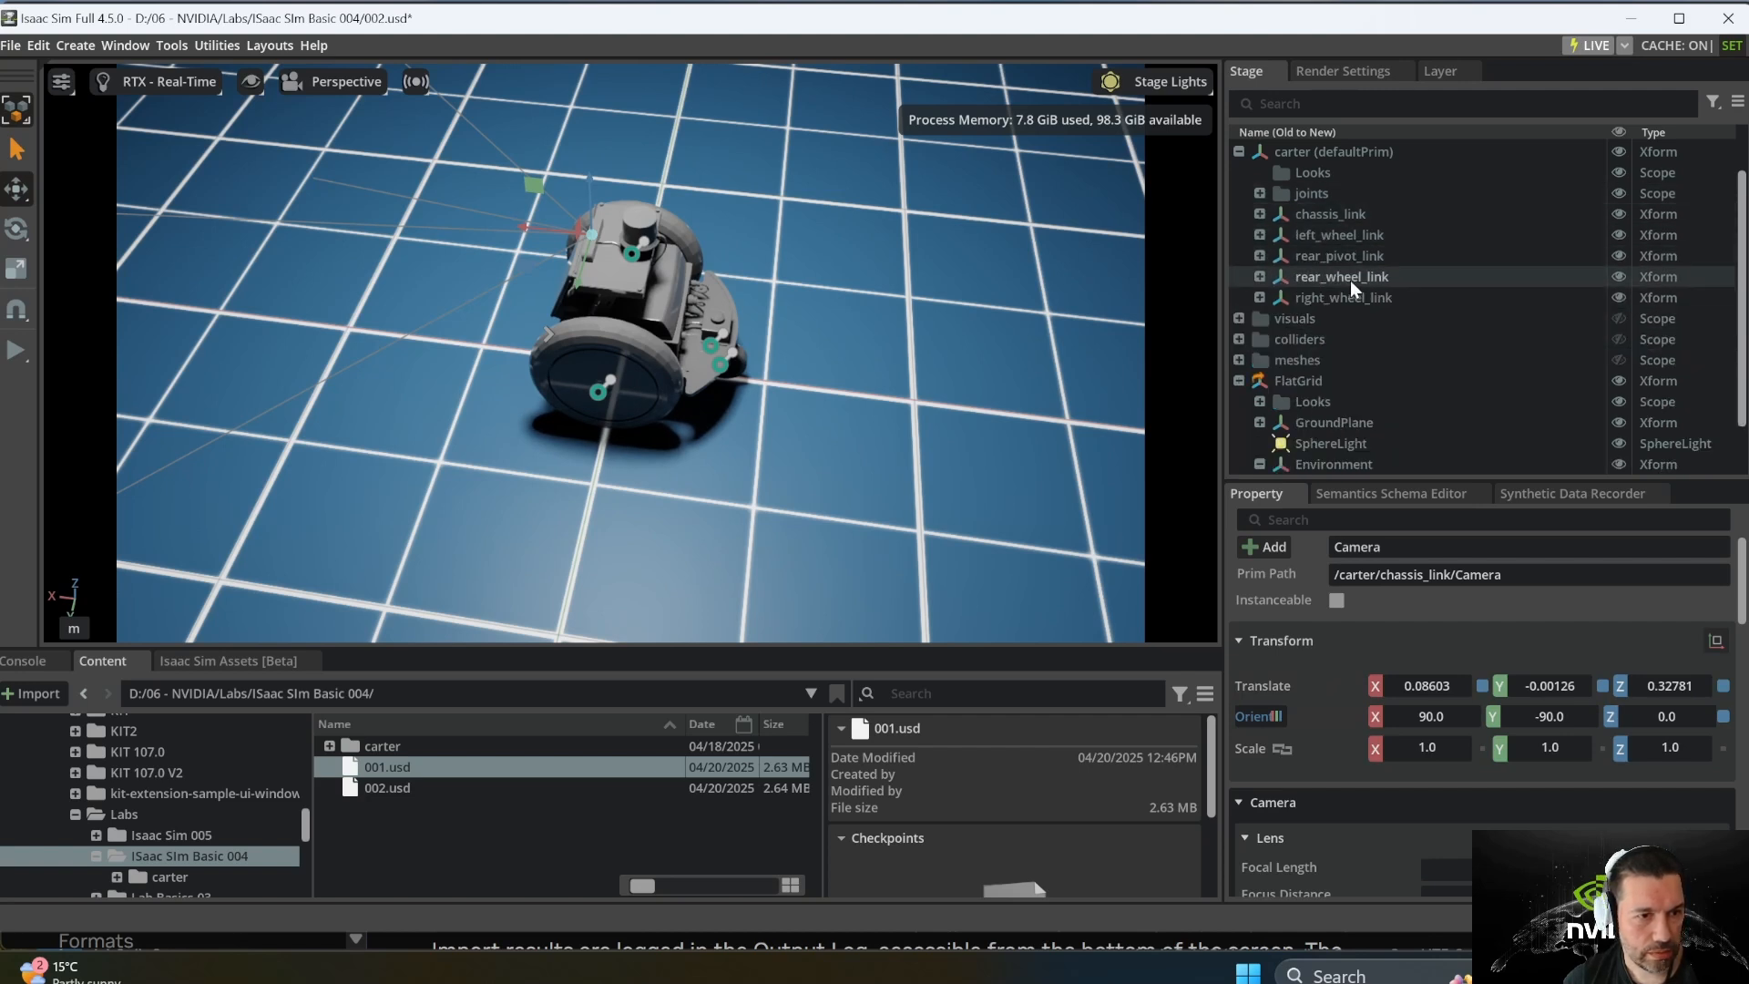
scroll(1236, 392, up, 1)
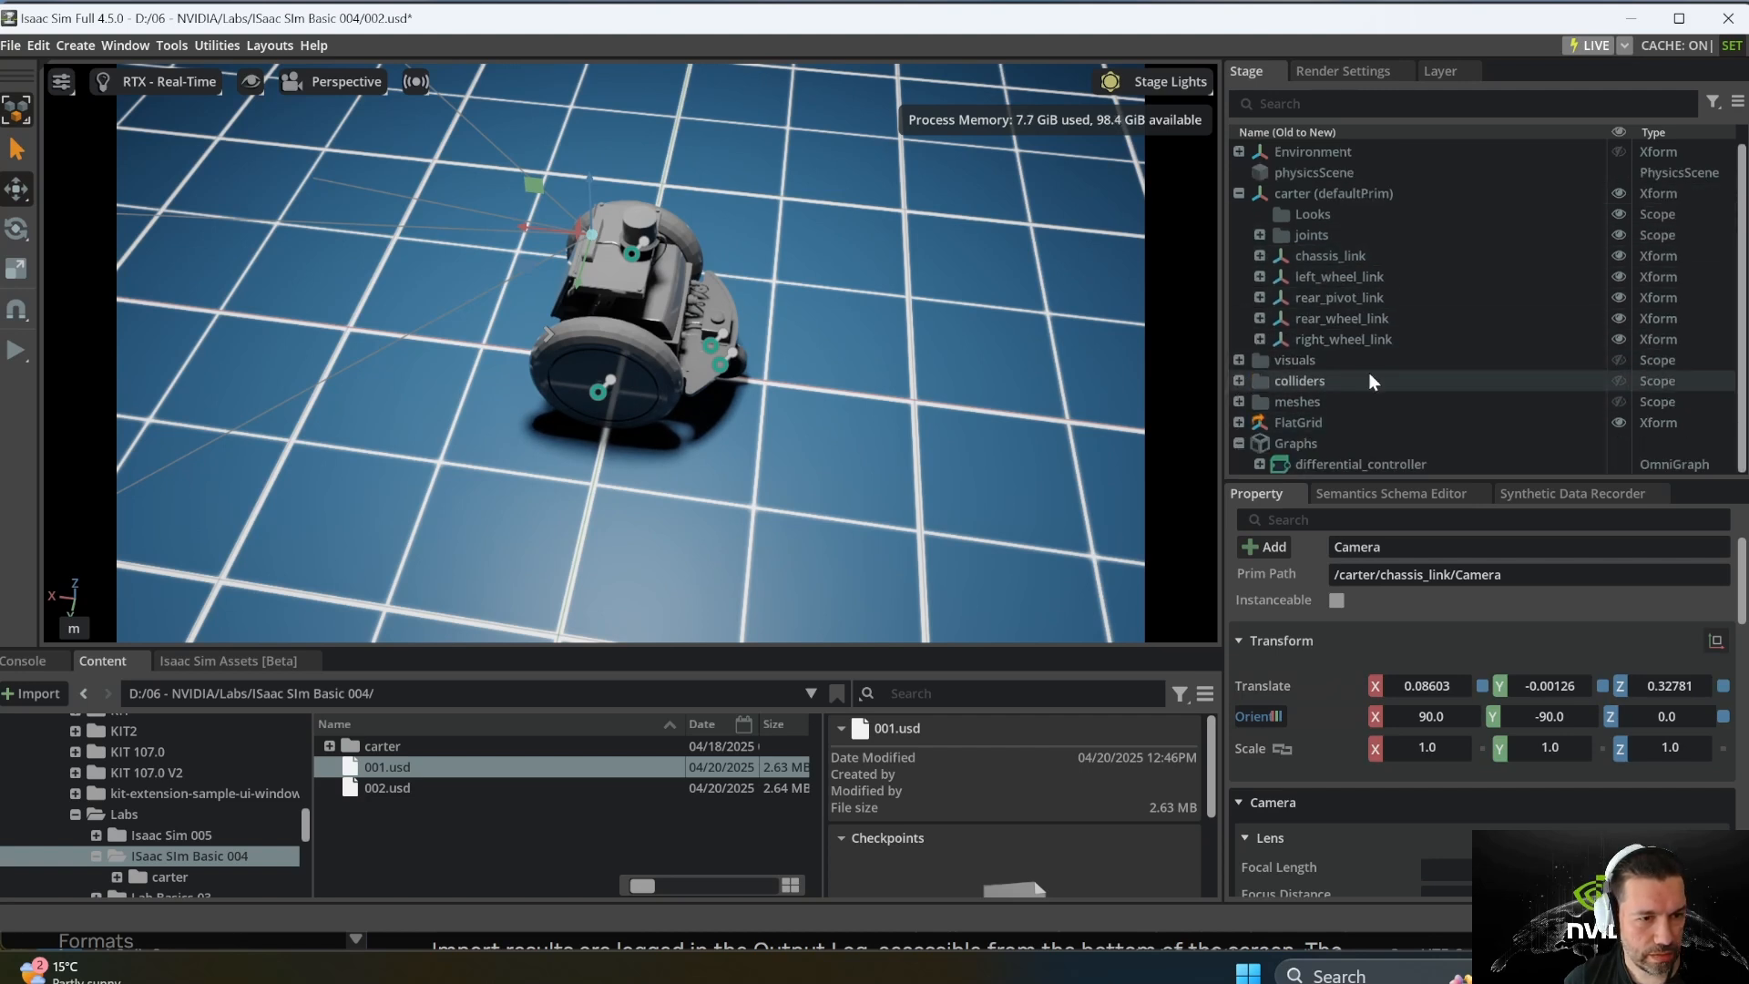
click(1239, 443)
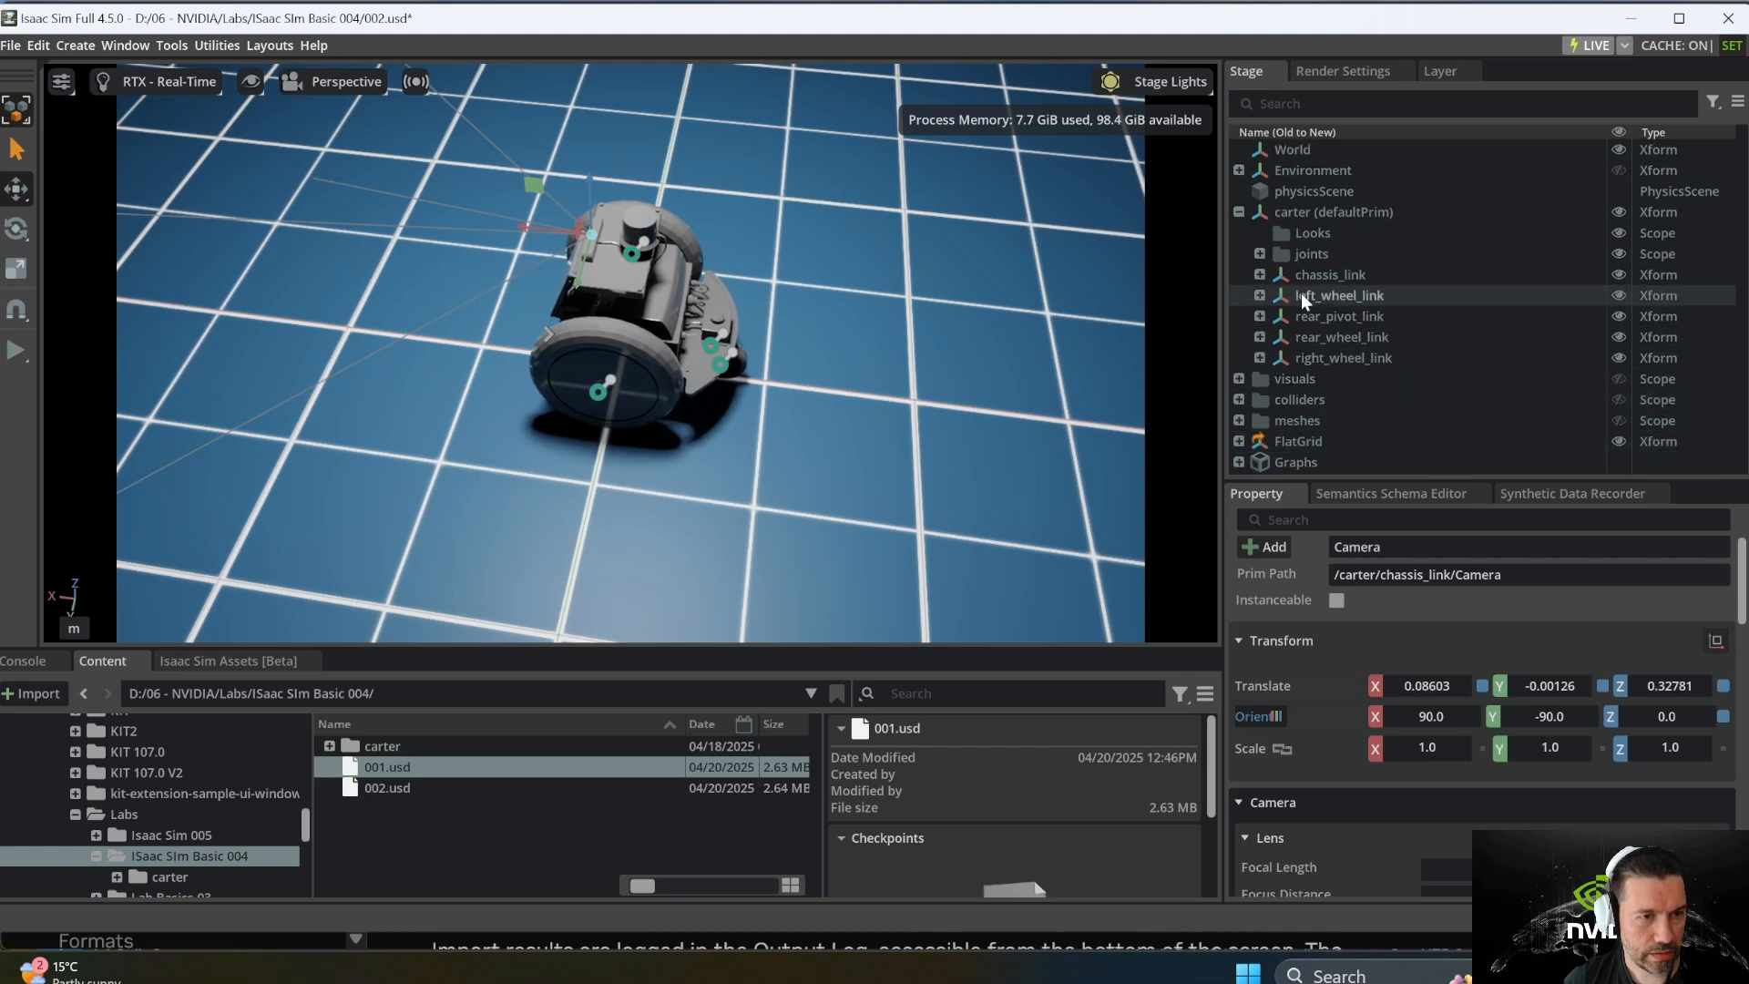
click(1239, 211)
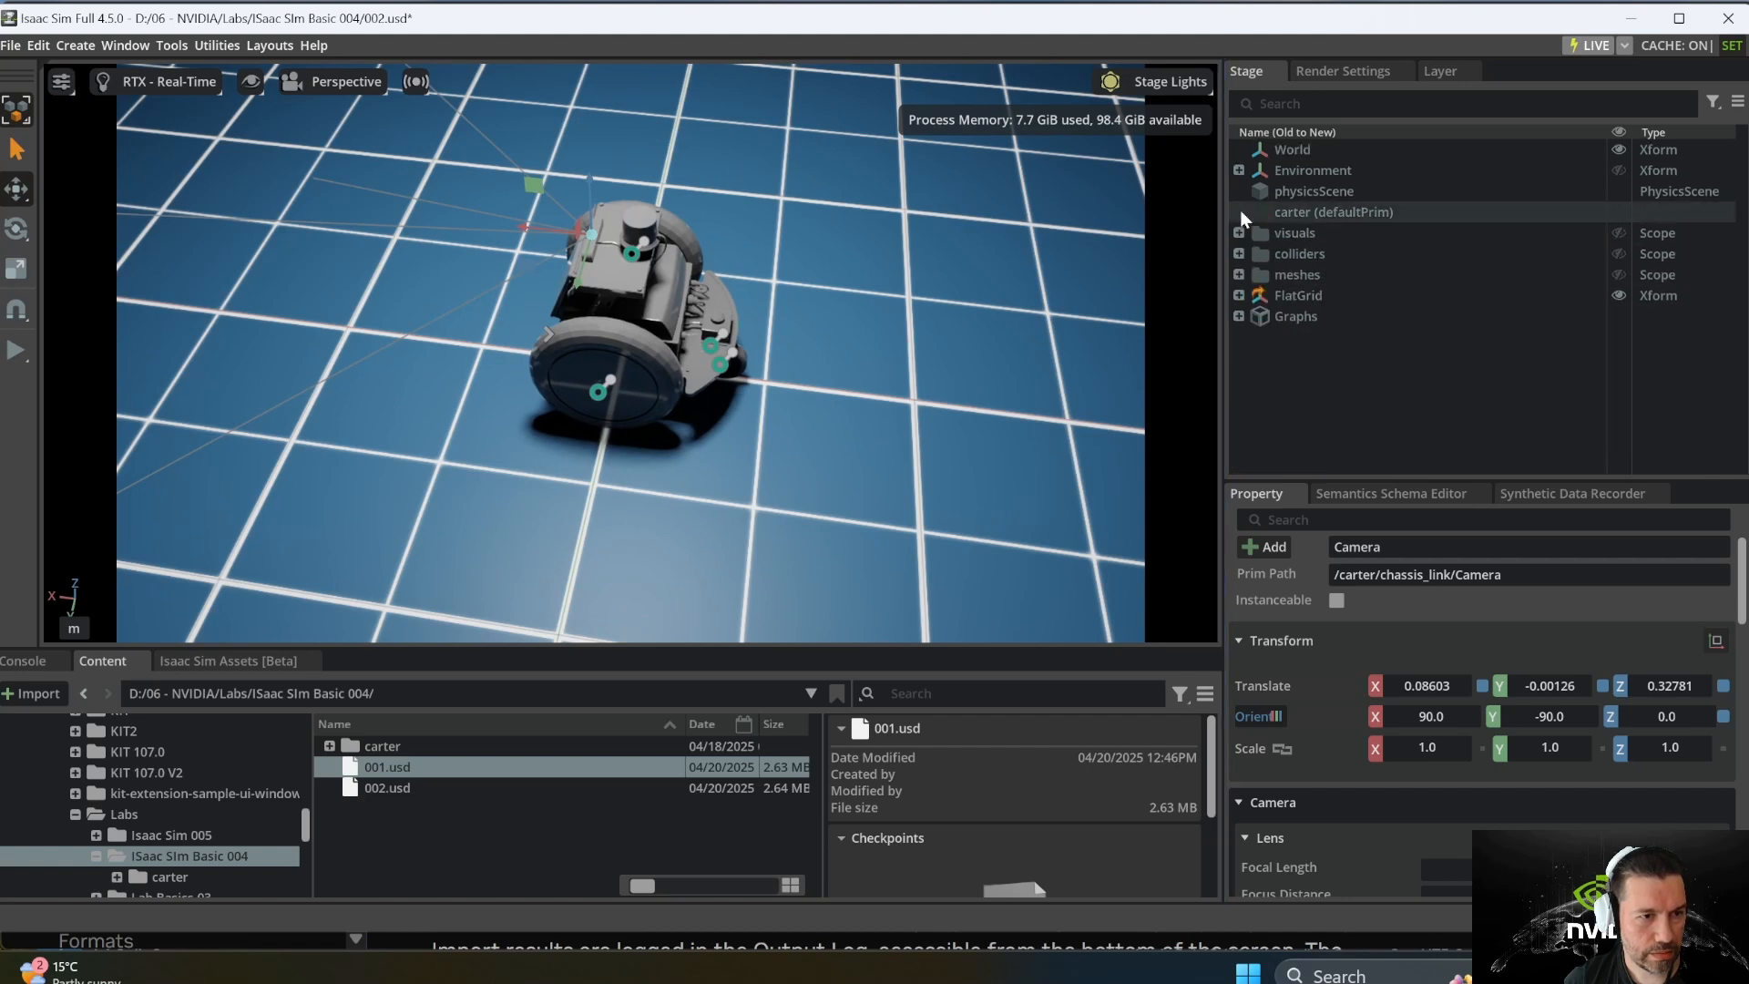
Step: Create a Rotating PhysX Lidar sensor with the Camera under chassis_link selected
click(70, 46)
mouse_move(166, 390)
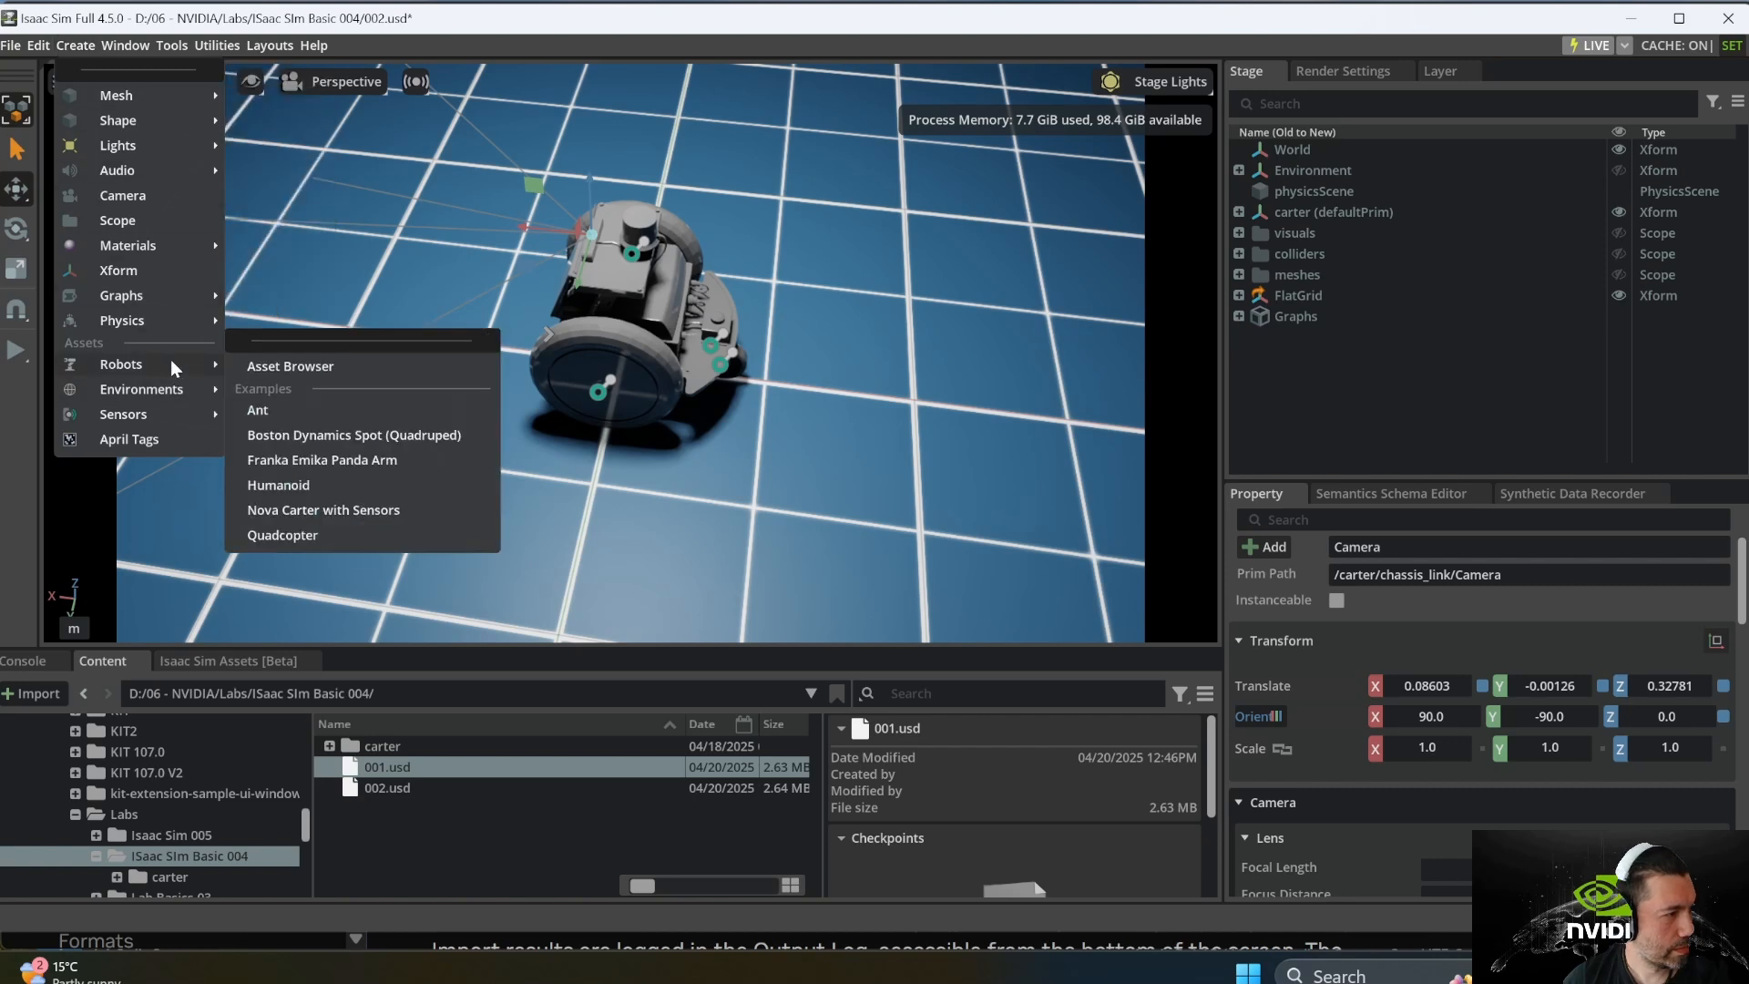
mouse_move(193, 414)
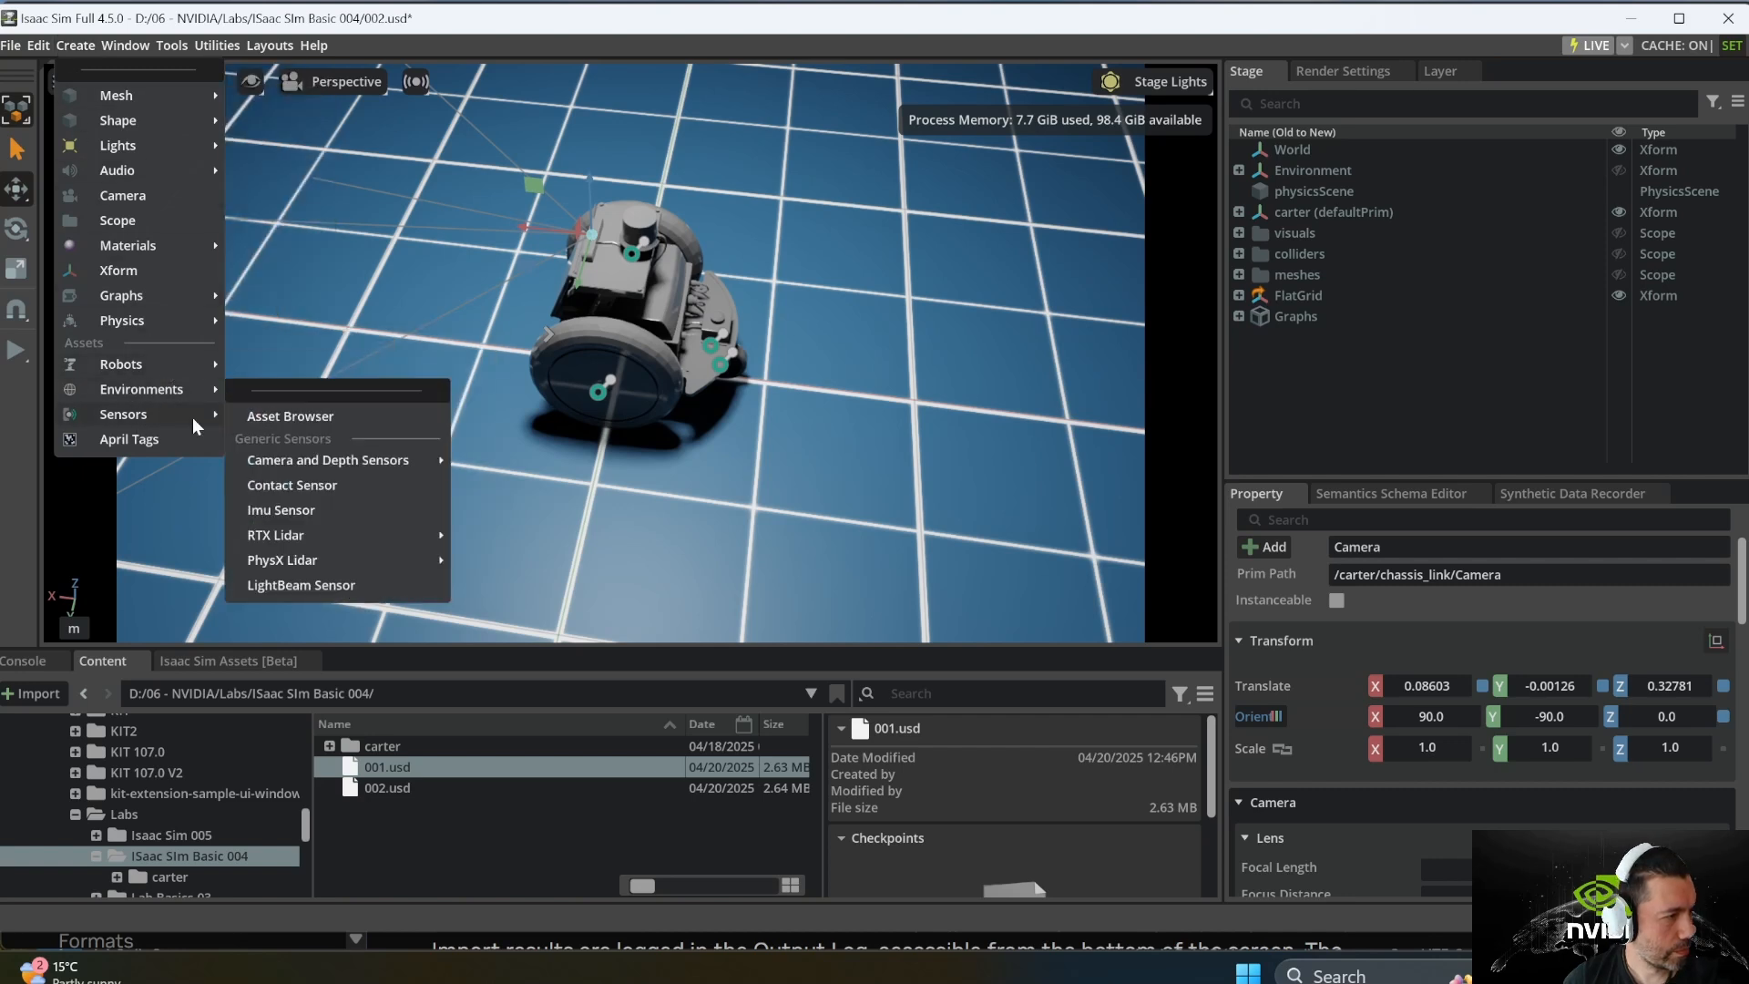
mouse_move(357, 558)
click(533, 561)
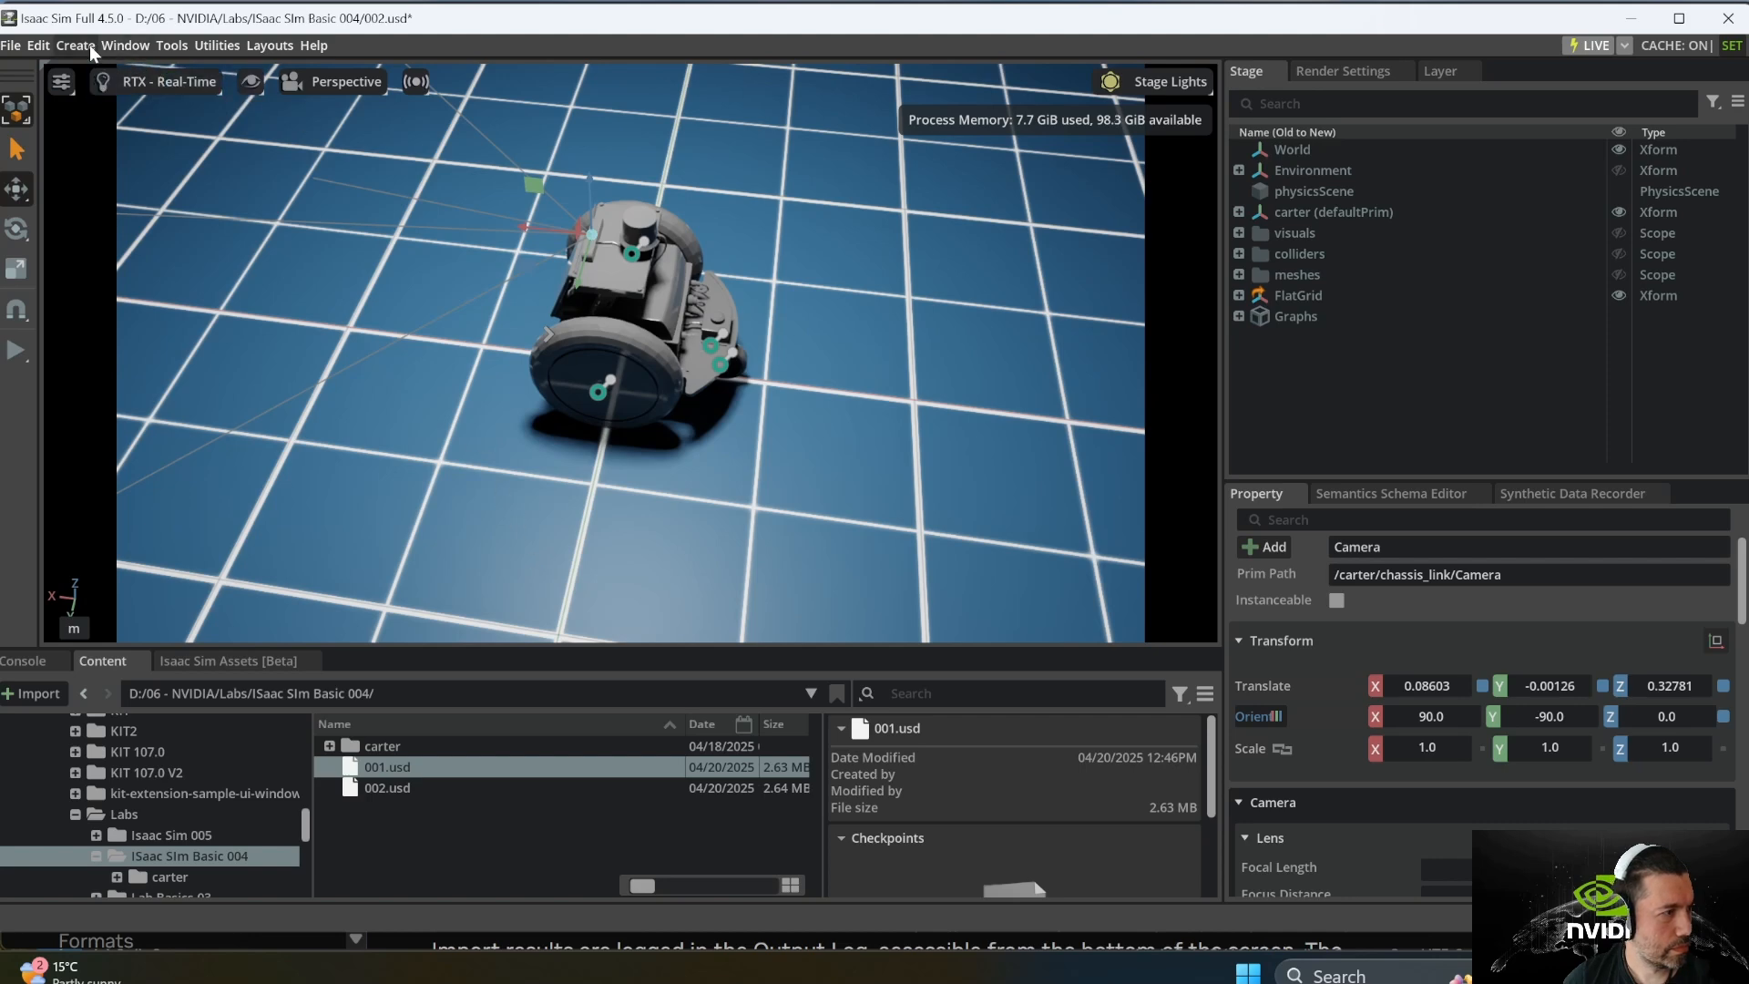
Step: Clear the console log and create another Rotating PhysX Lidar sensor with the Camera still selected
click(21, 660)
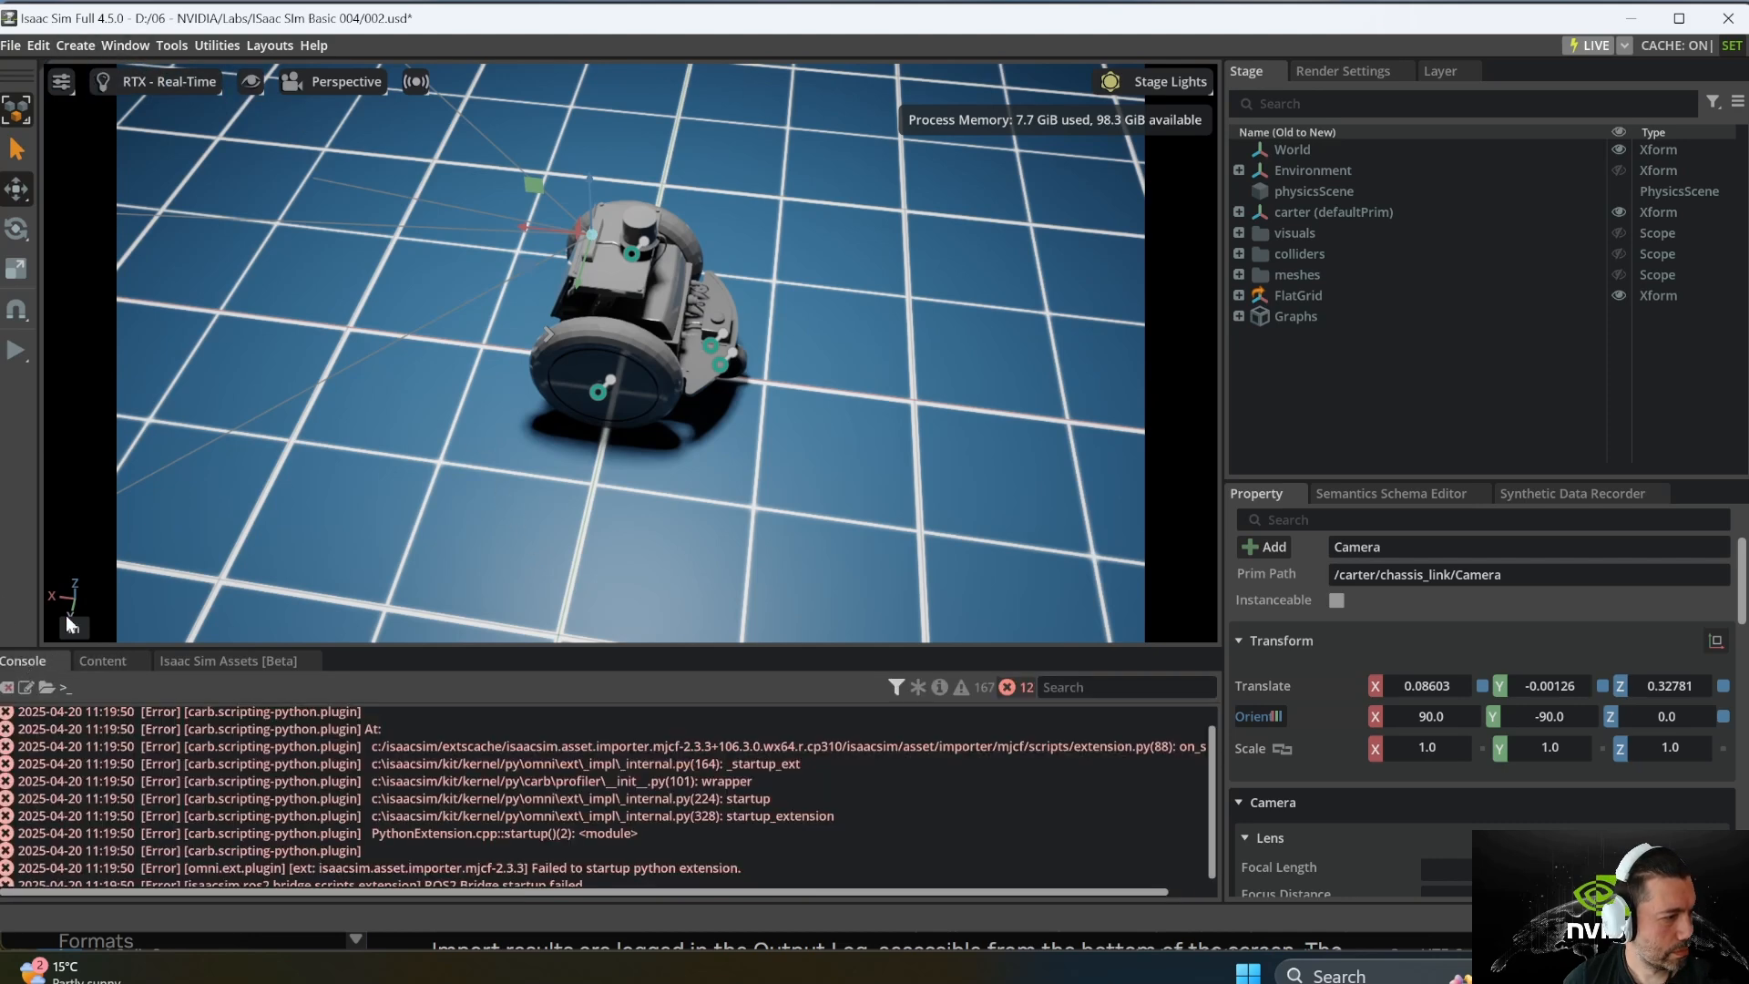
click(8, 687)
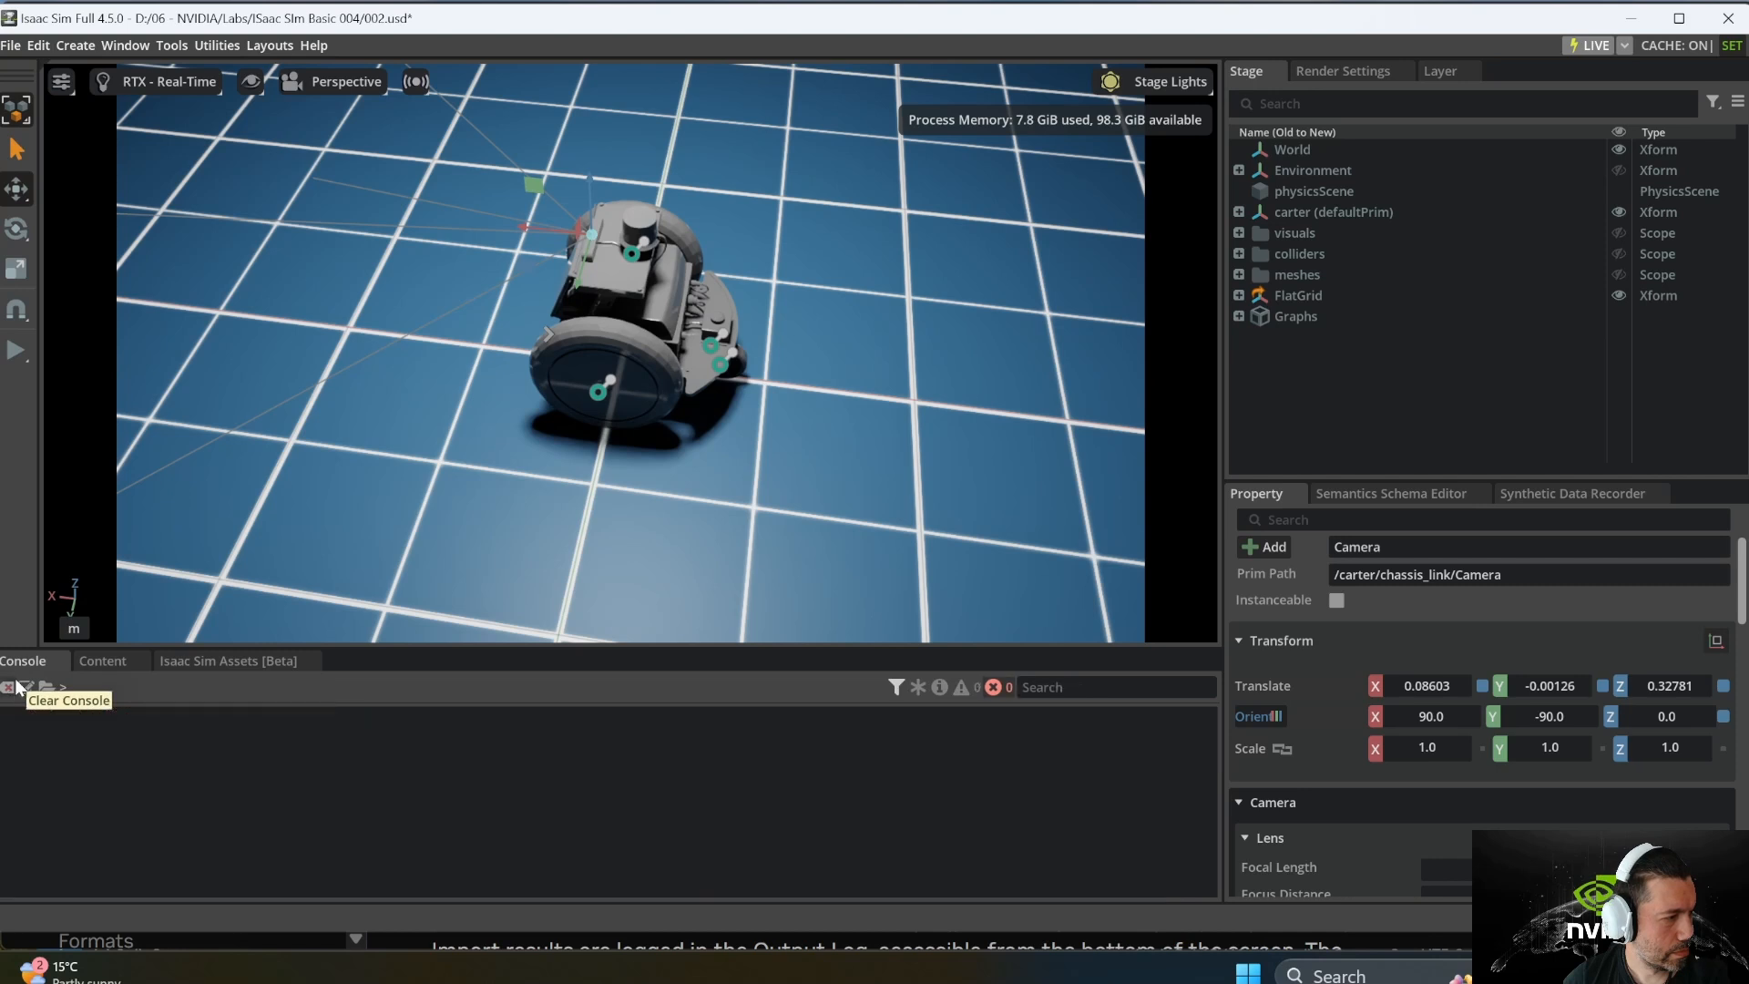
click(76, 45)
mouse_move(145, 409)
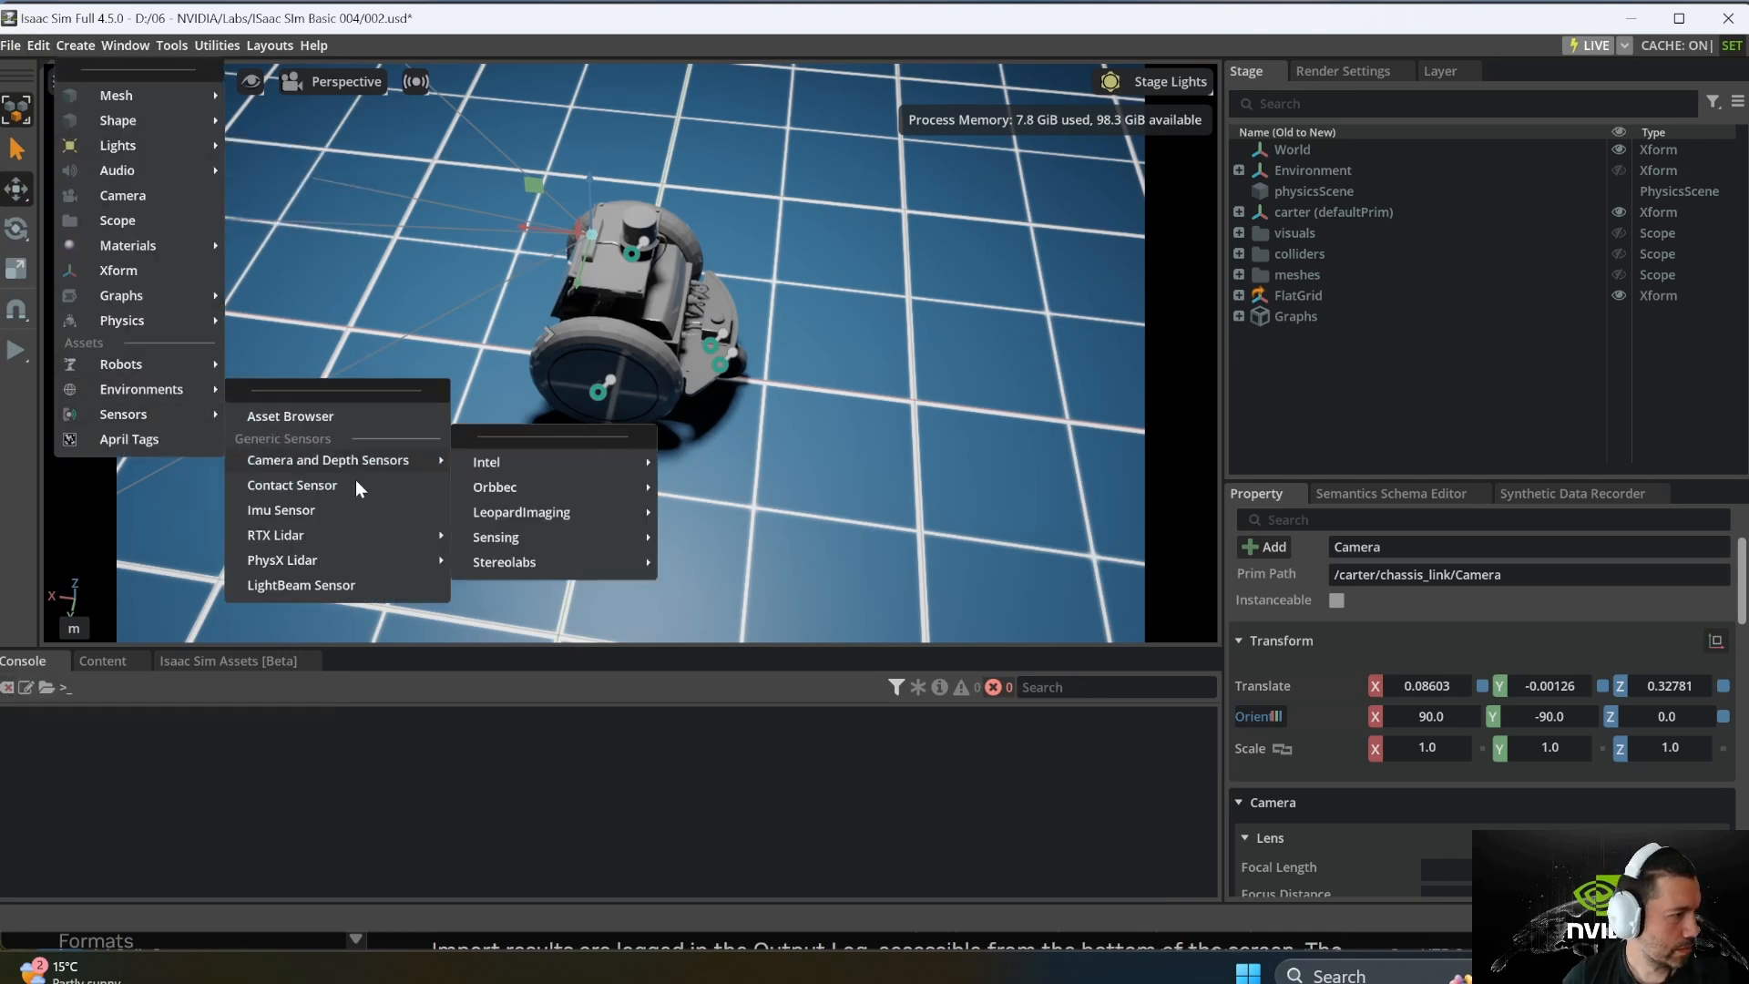
mouse_move(348, 539)
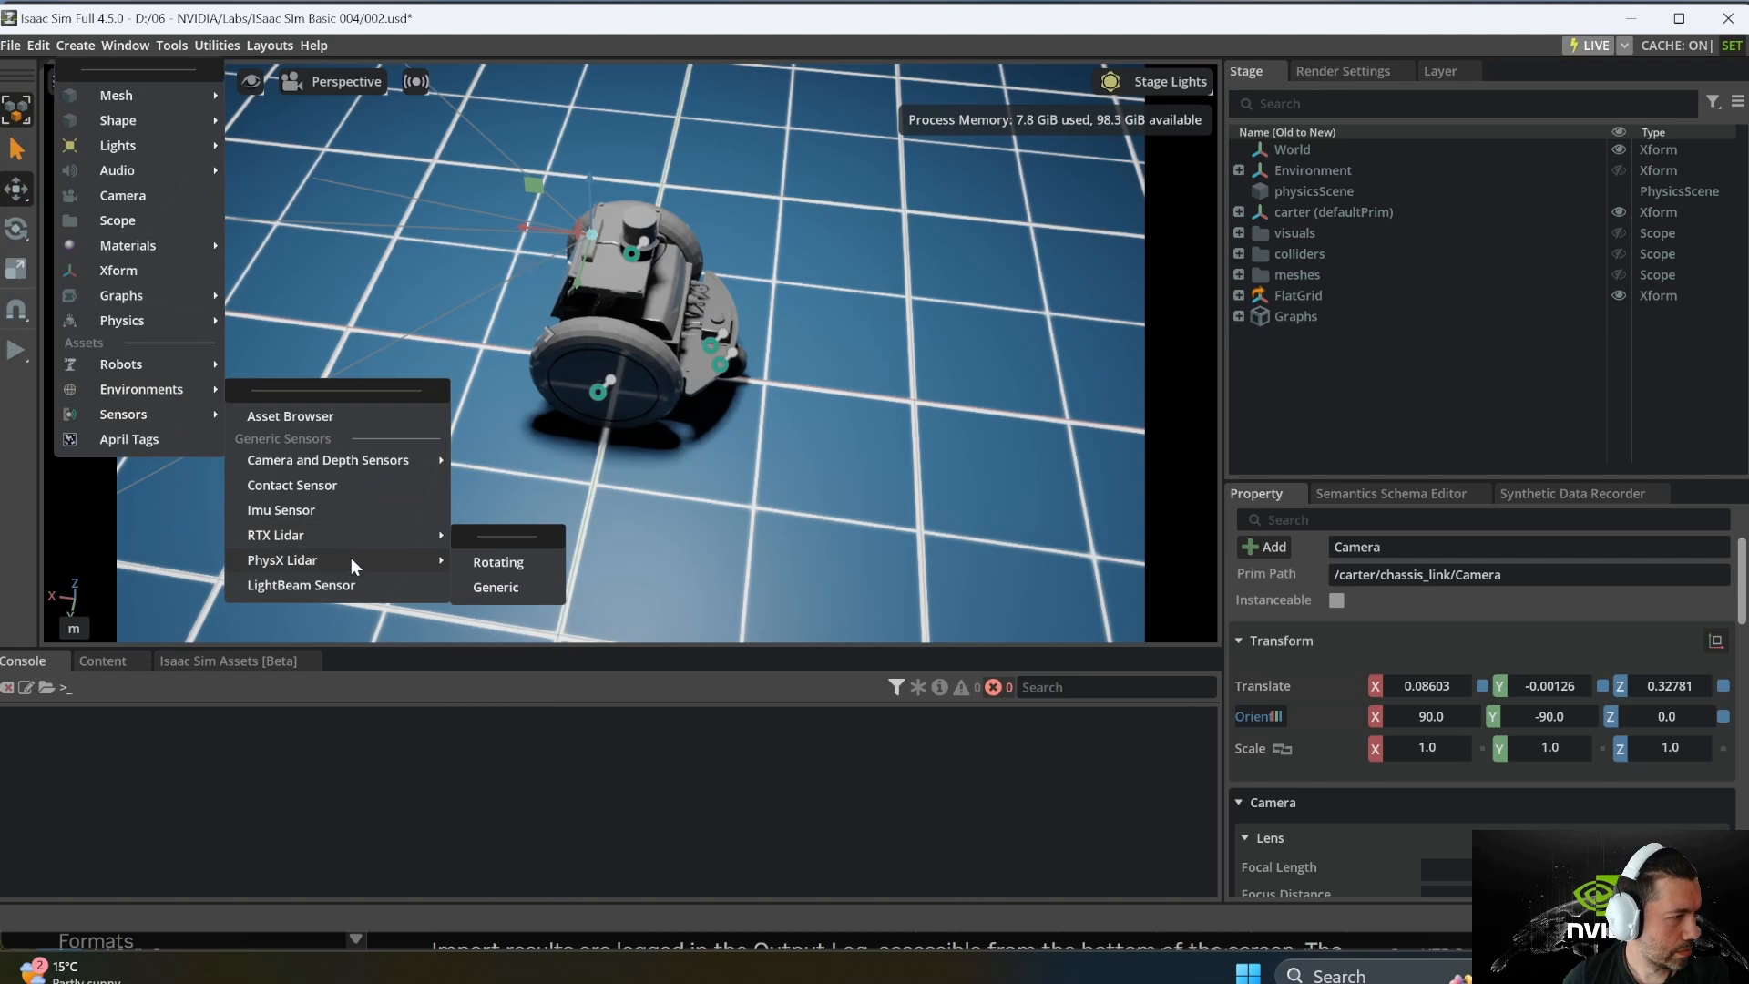
click(531, 567)
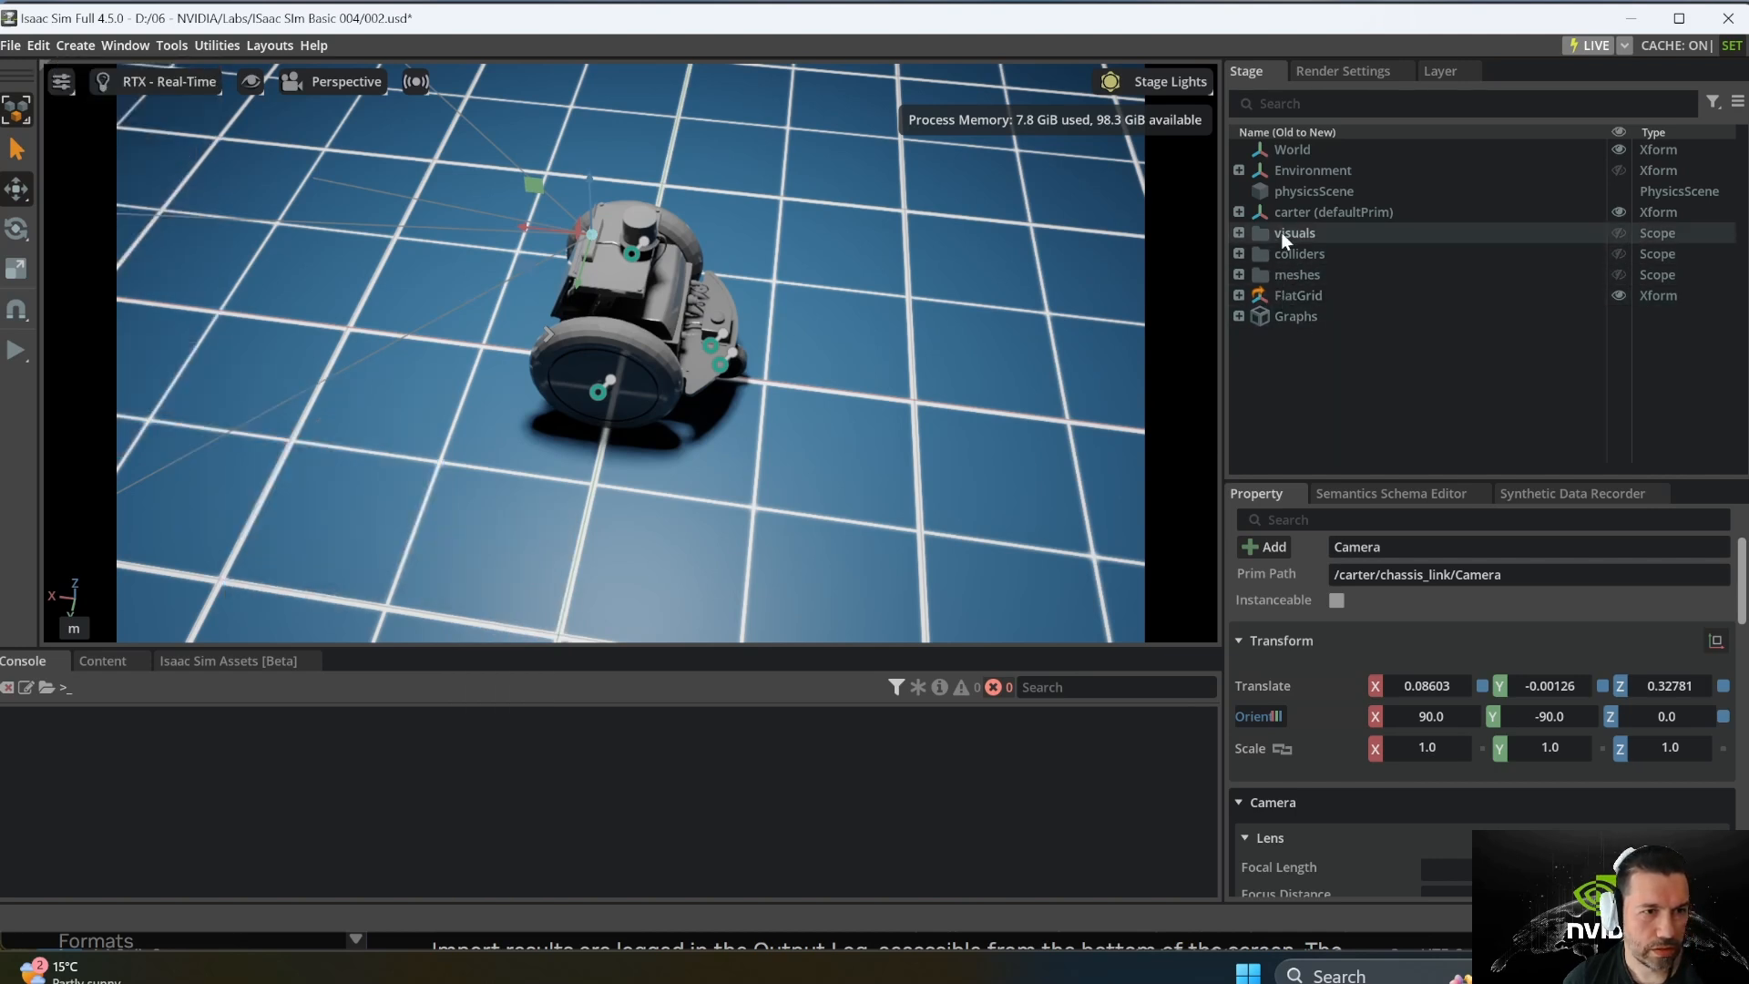
Step: Check the visuals and carter branches for the new sensor and search the stage for "lidar"
click(1238, 232)
click(1239, 232)
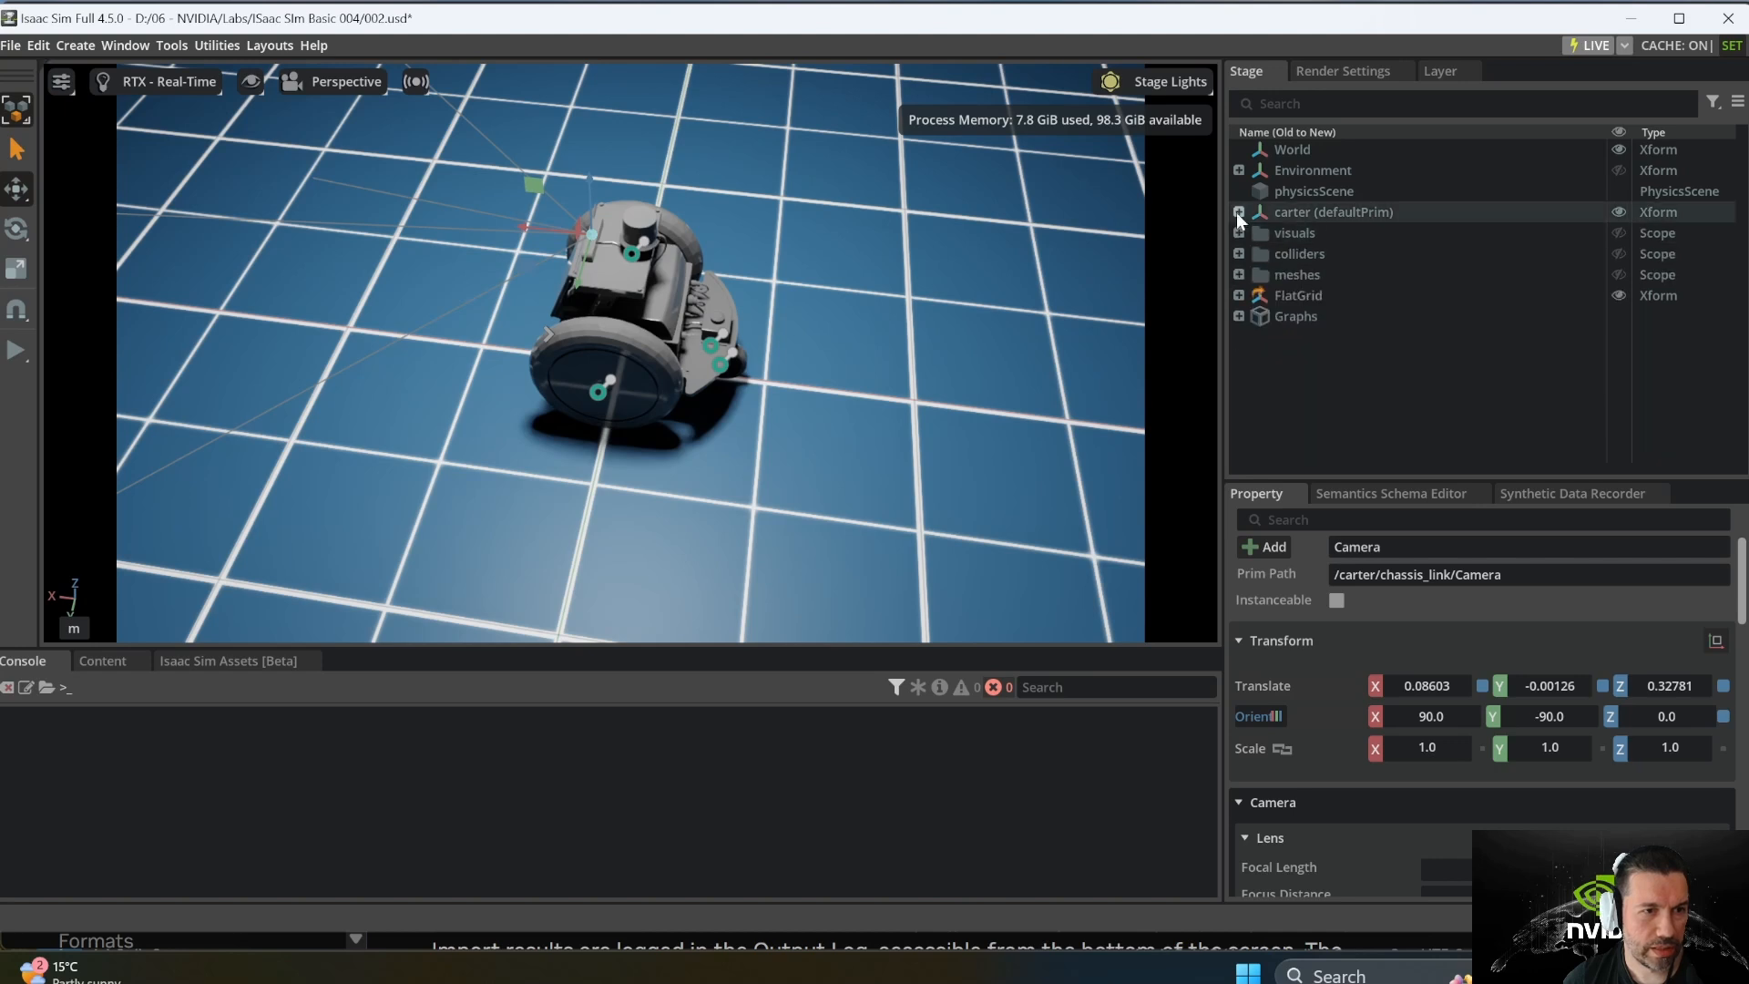
click(1237, 211)
click(1237, 211)
click(1311, 103)
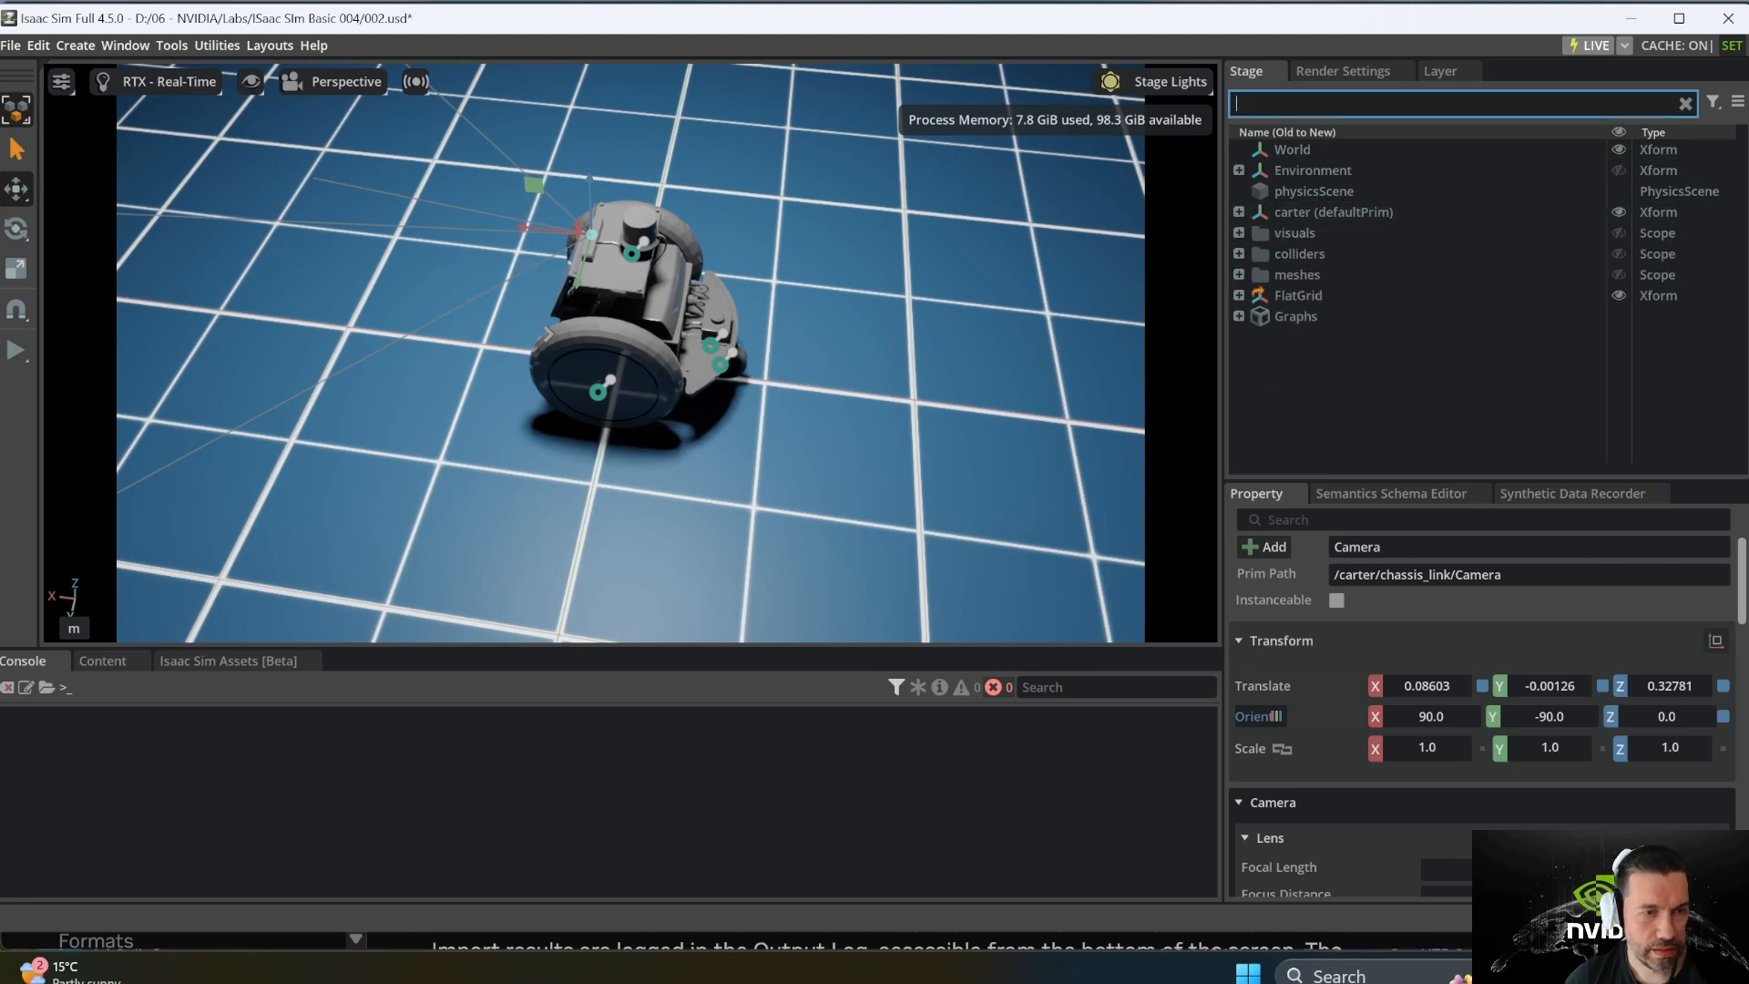
text(lidar)
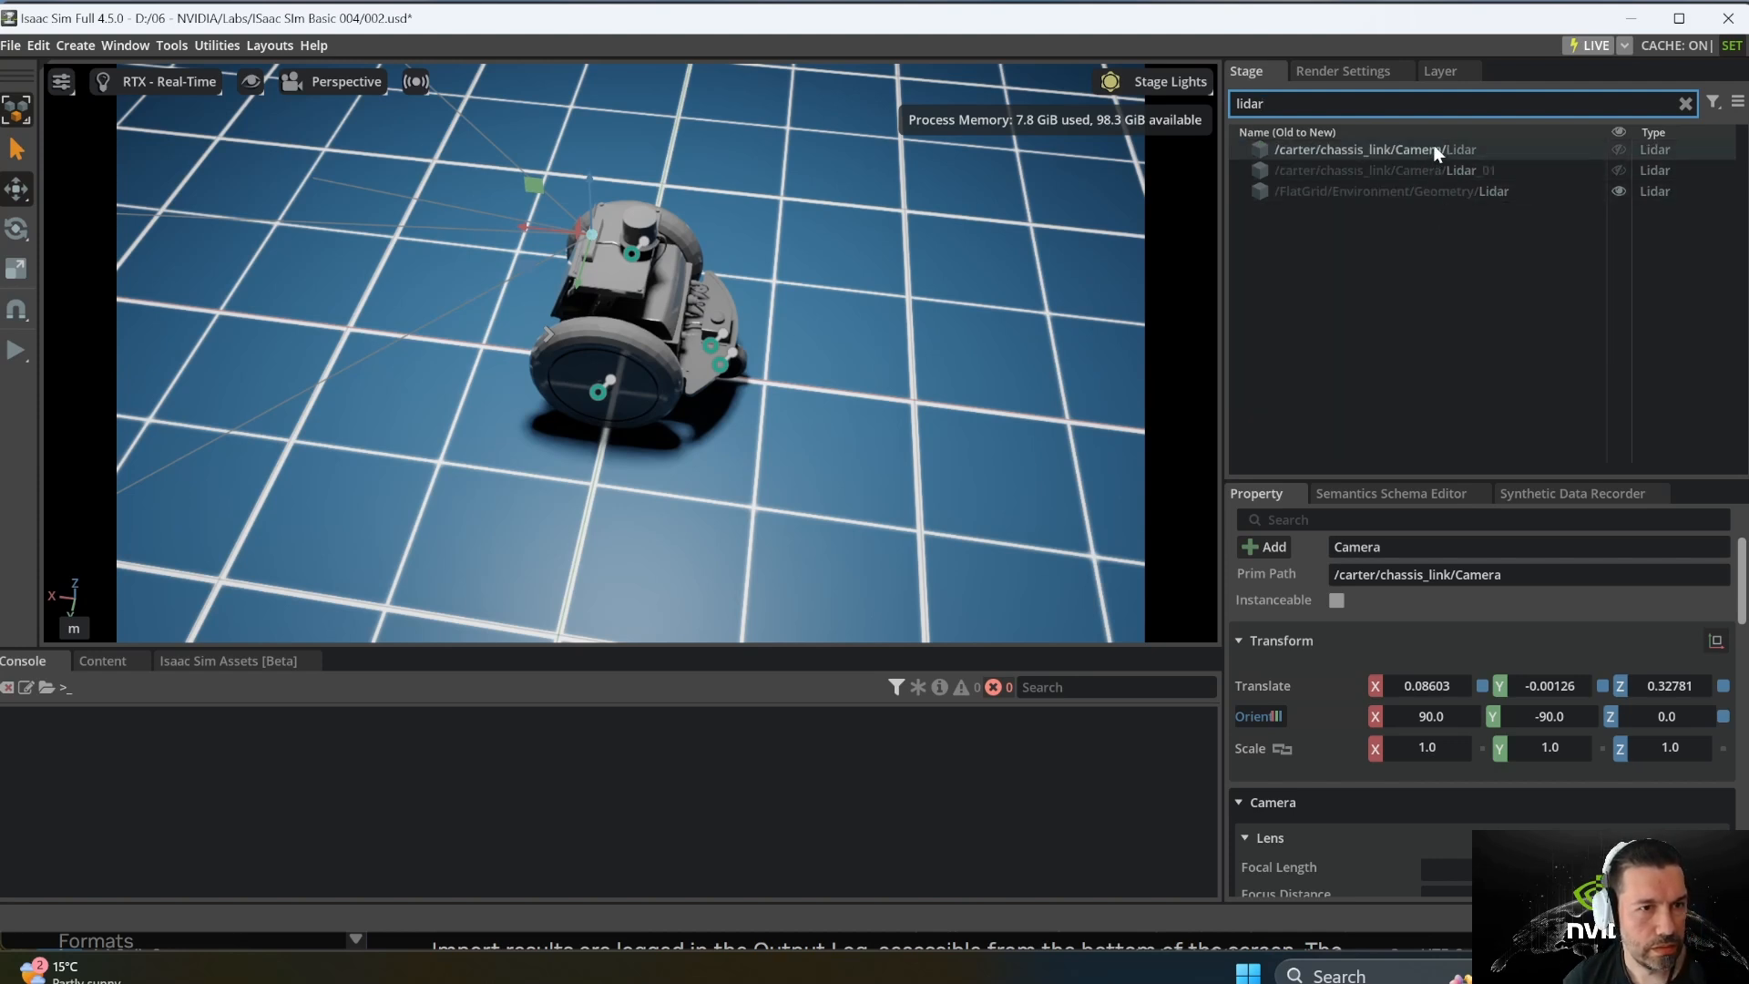
Step: Select the Lidar under /carter/chassis_link/Camera, clear the stage search, and check it and Lidar_01 in the full tree
click(1434, 147)
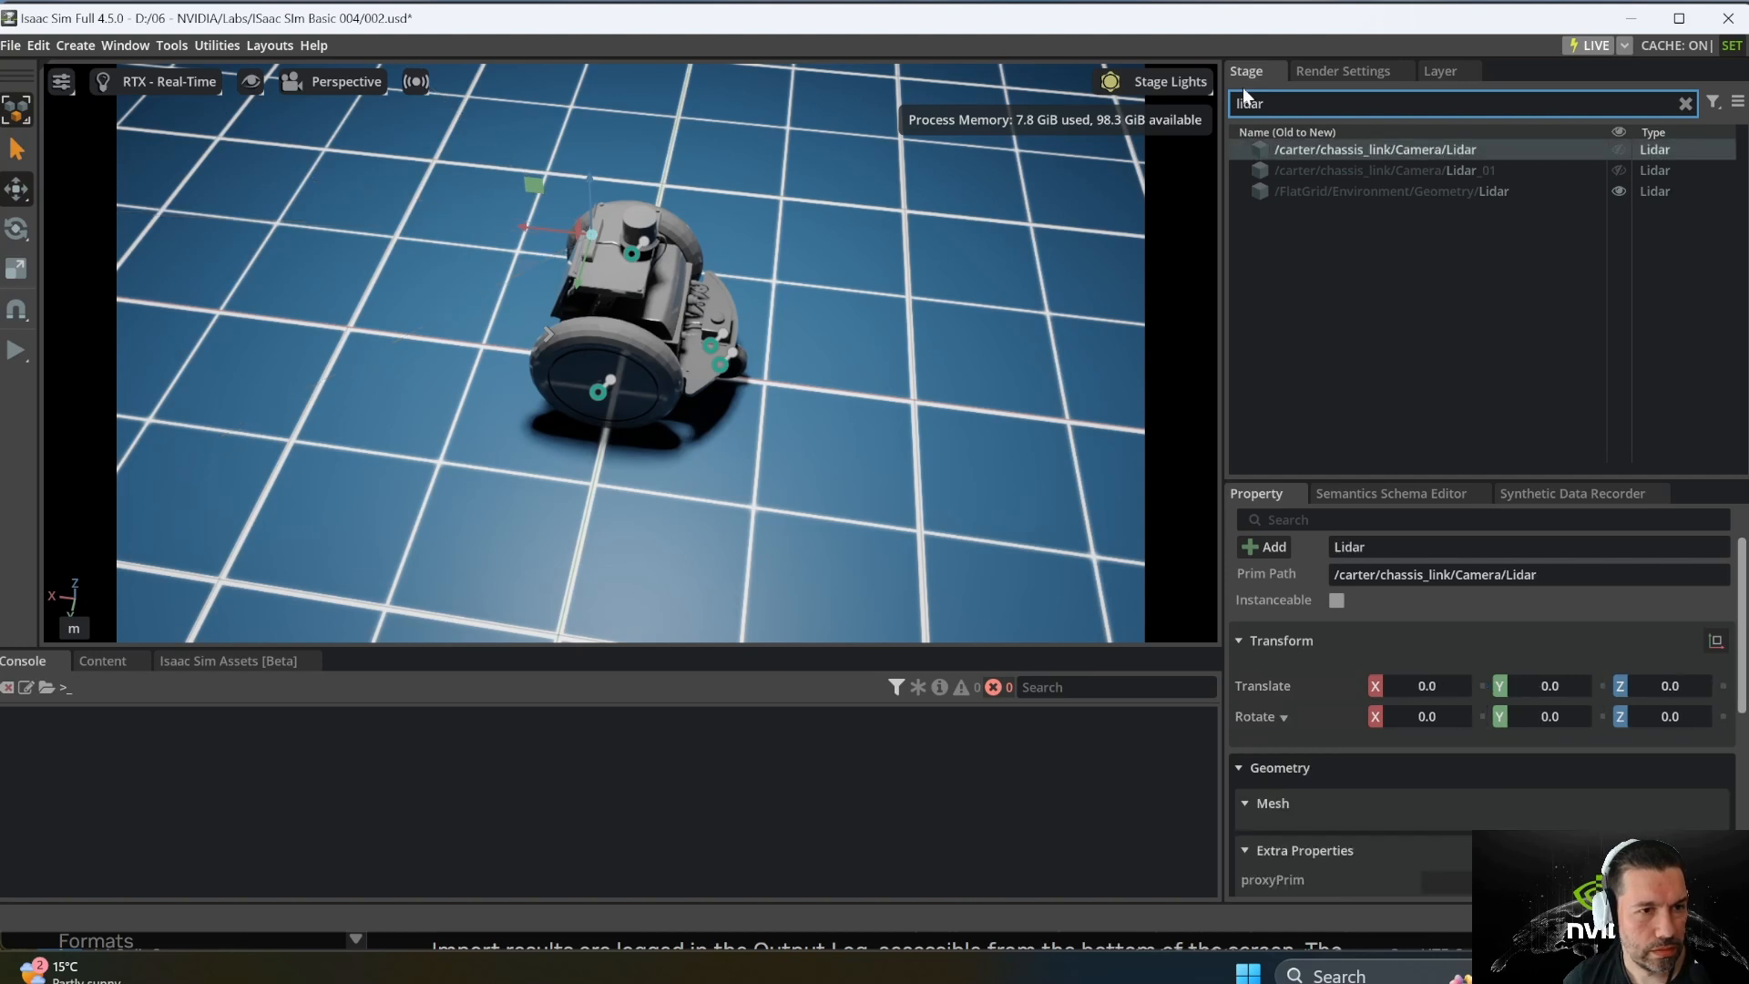
click(1686, 102)
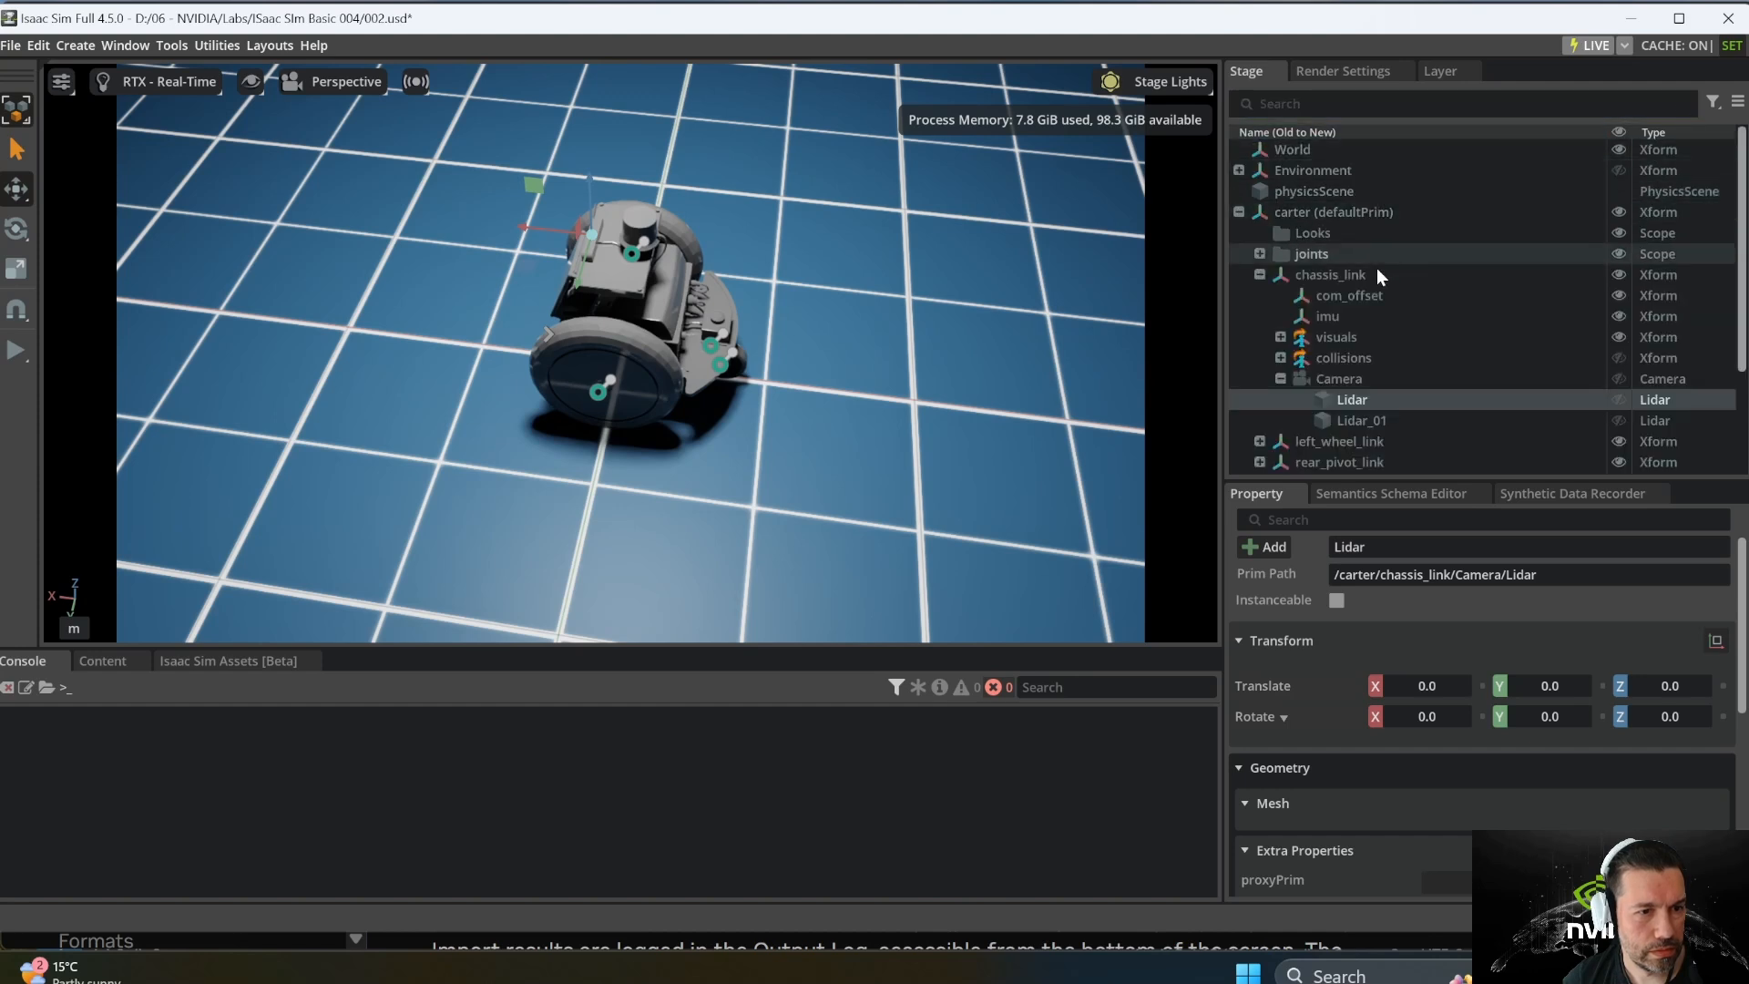
click(1379, 423)
click(1375, 402)
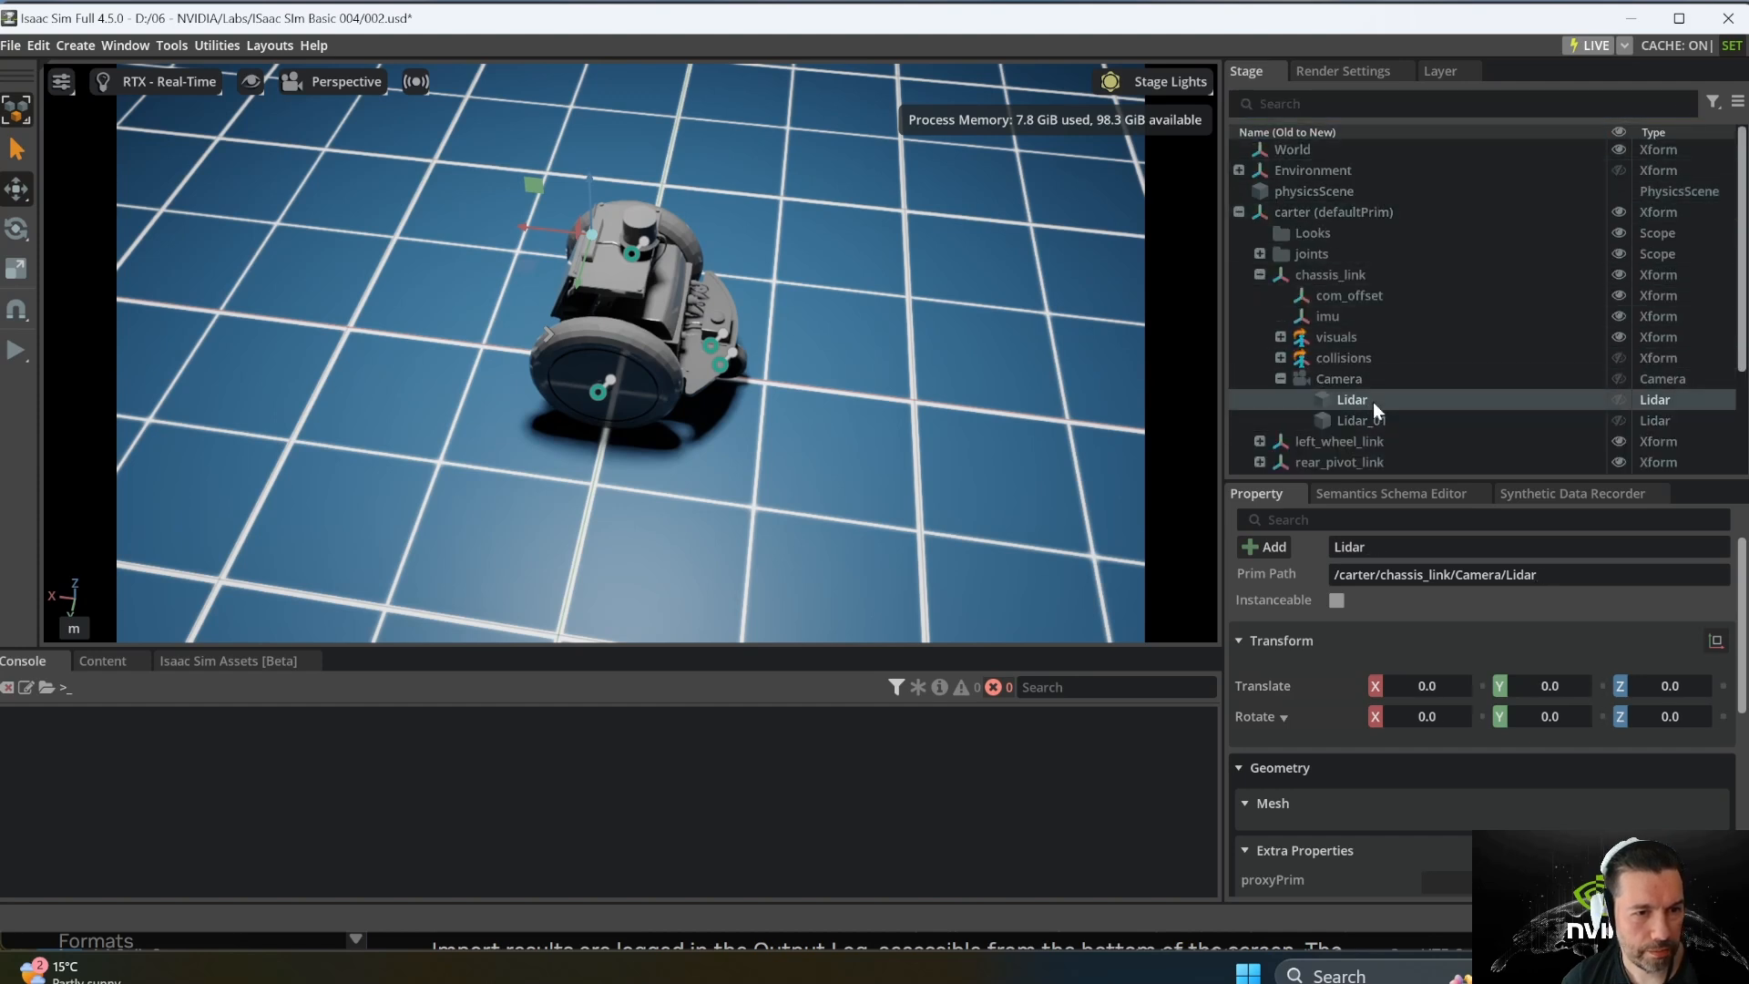
Step: Move the Lidar from Camera to chassis_link and delete Lidar_01 from under Camera
drag(1369, 401, 1315, 277)
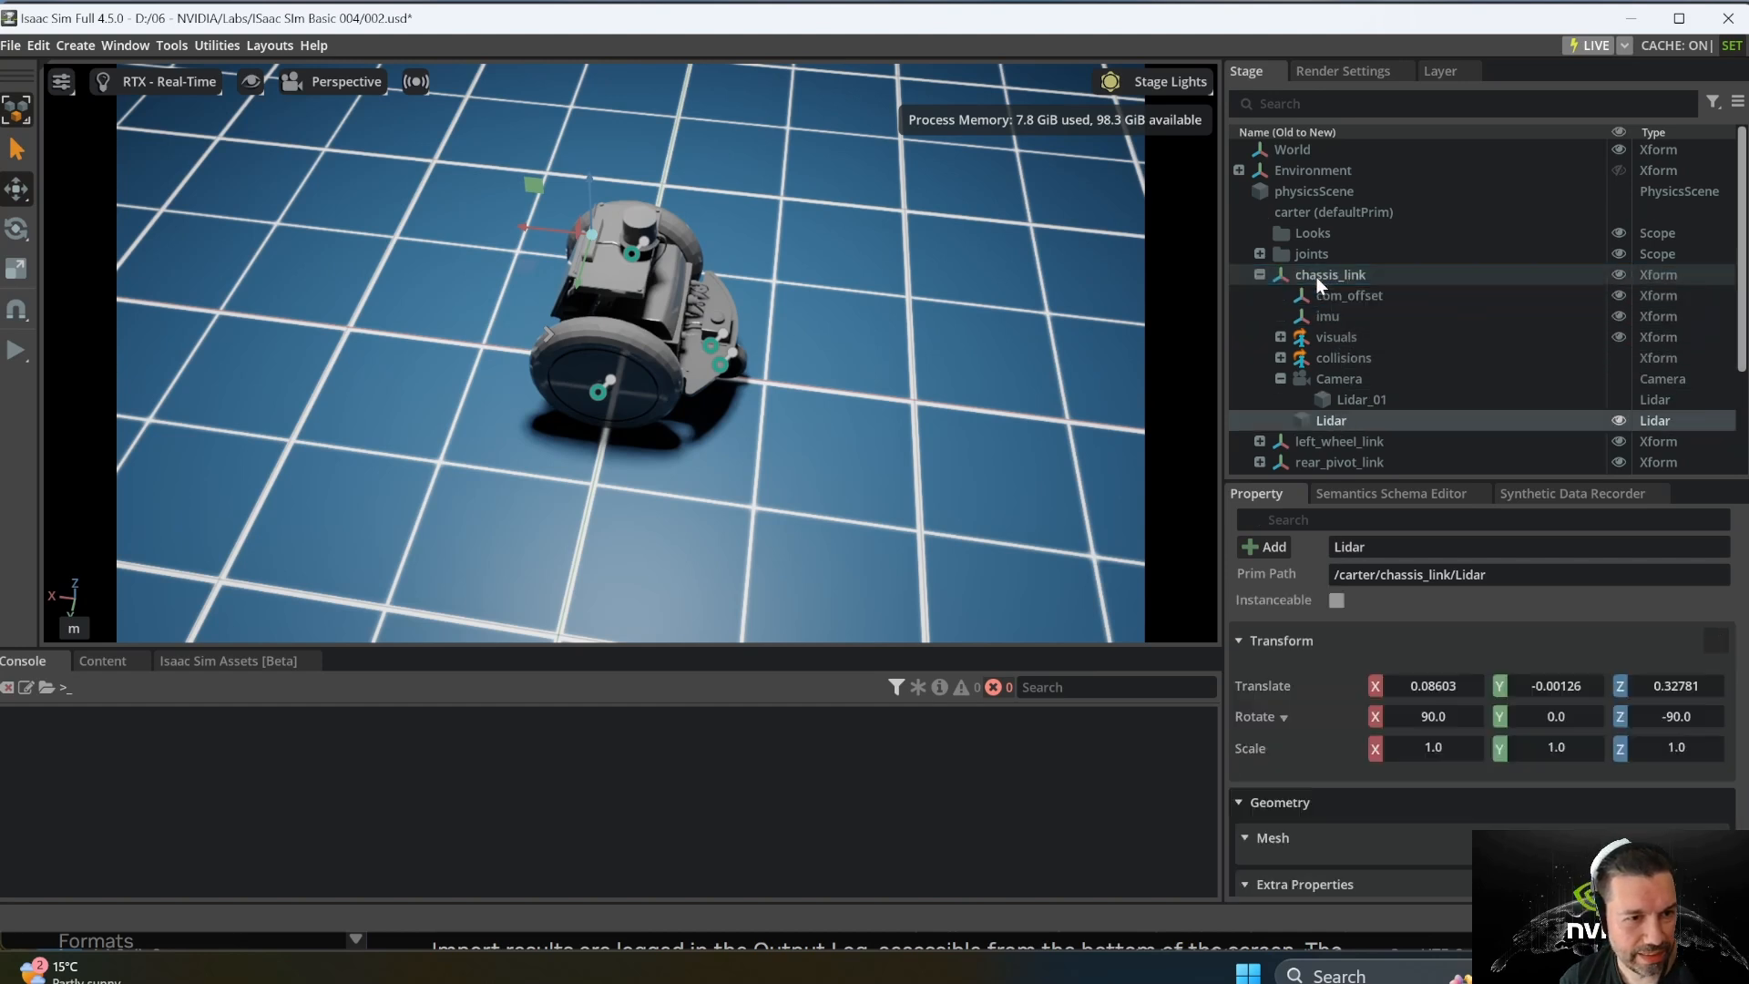
click(1346, 398)
key(Delete)
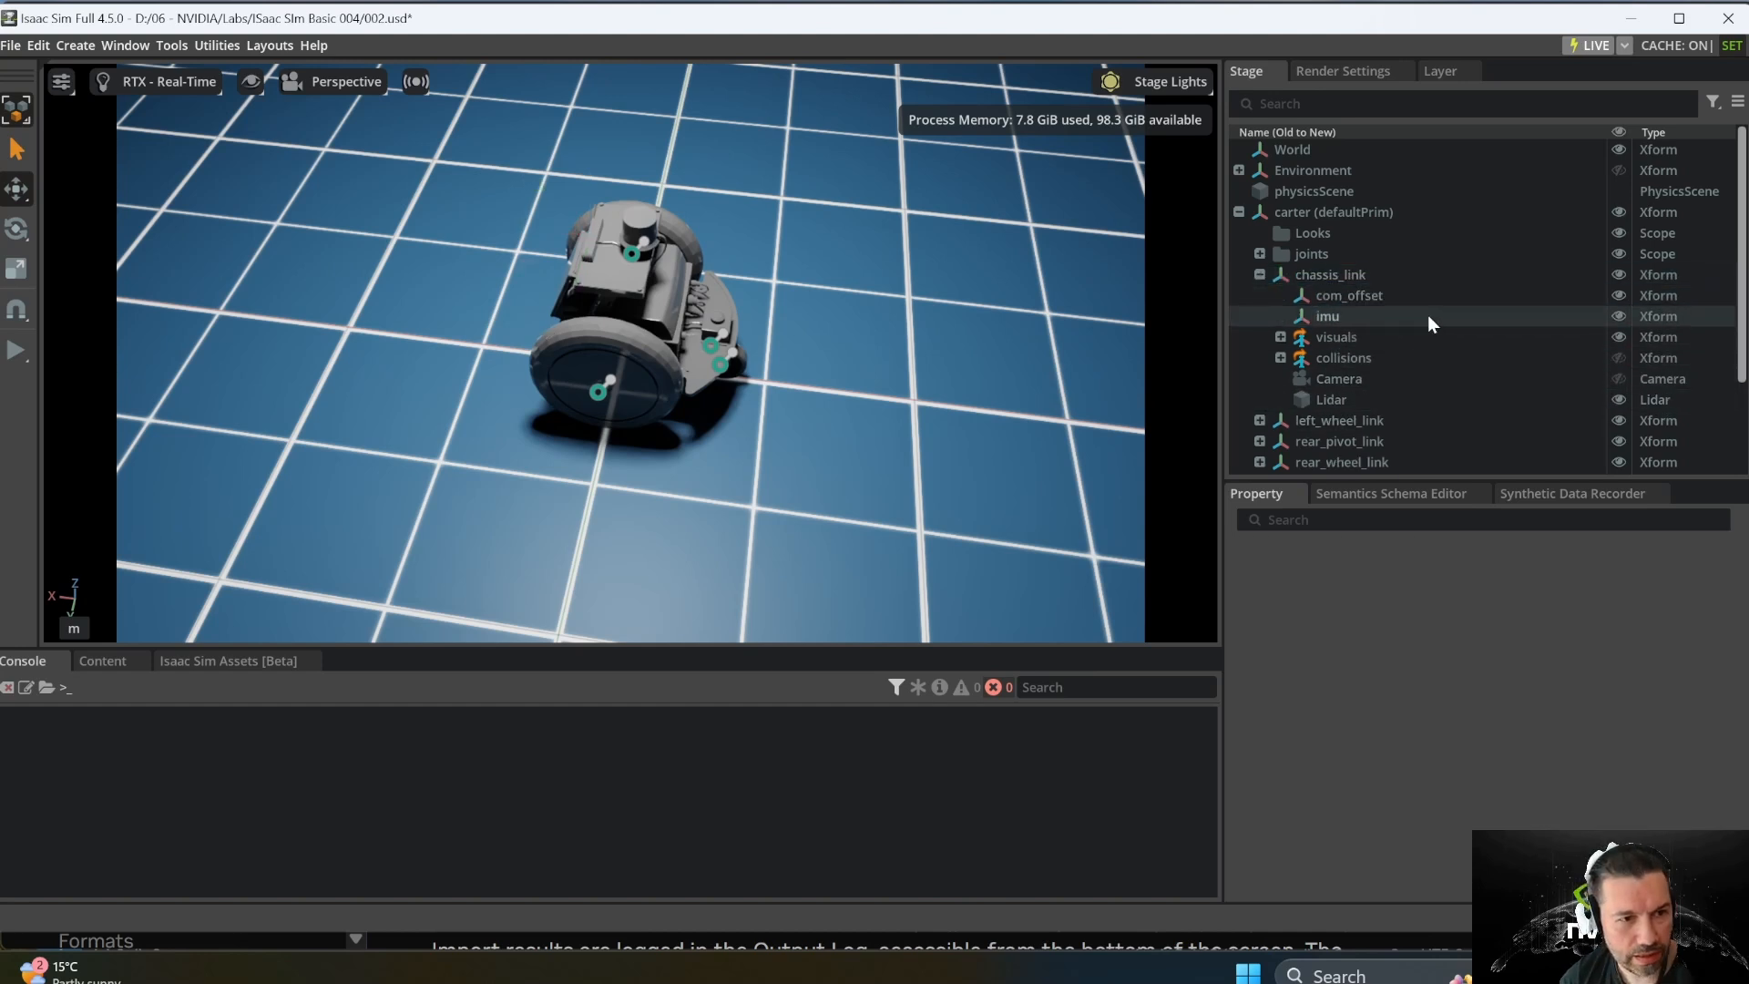
Step: Select the Lidar under chassis_link and place it on the robot's top cylinder, at about X -0.057 and Z 0.433
click(1332, 401)
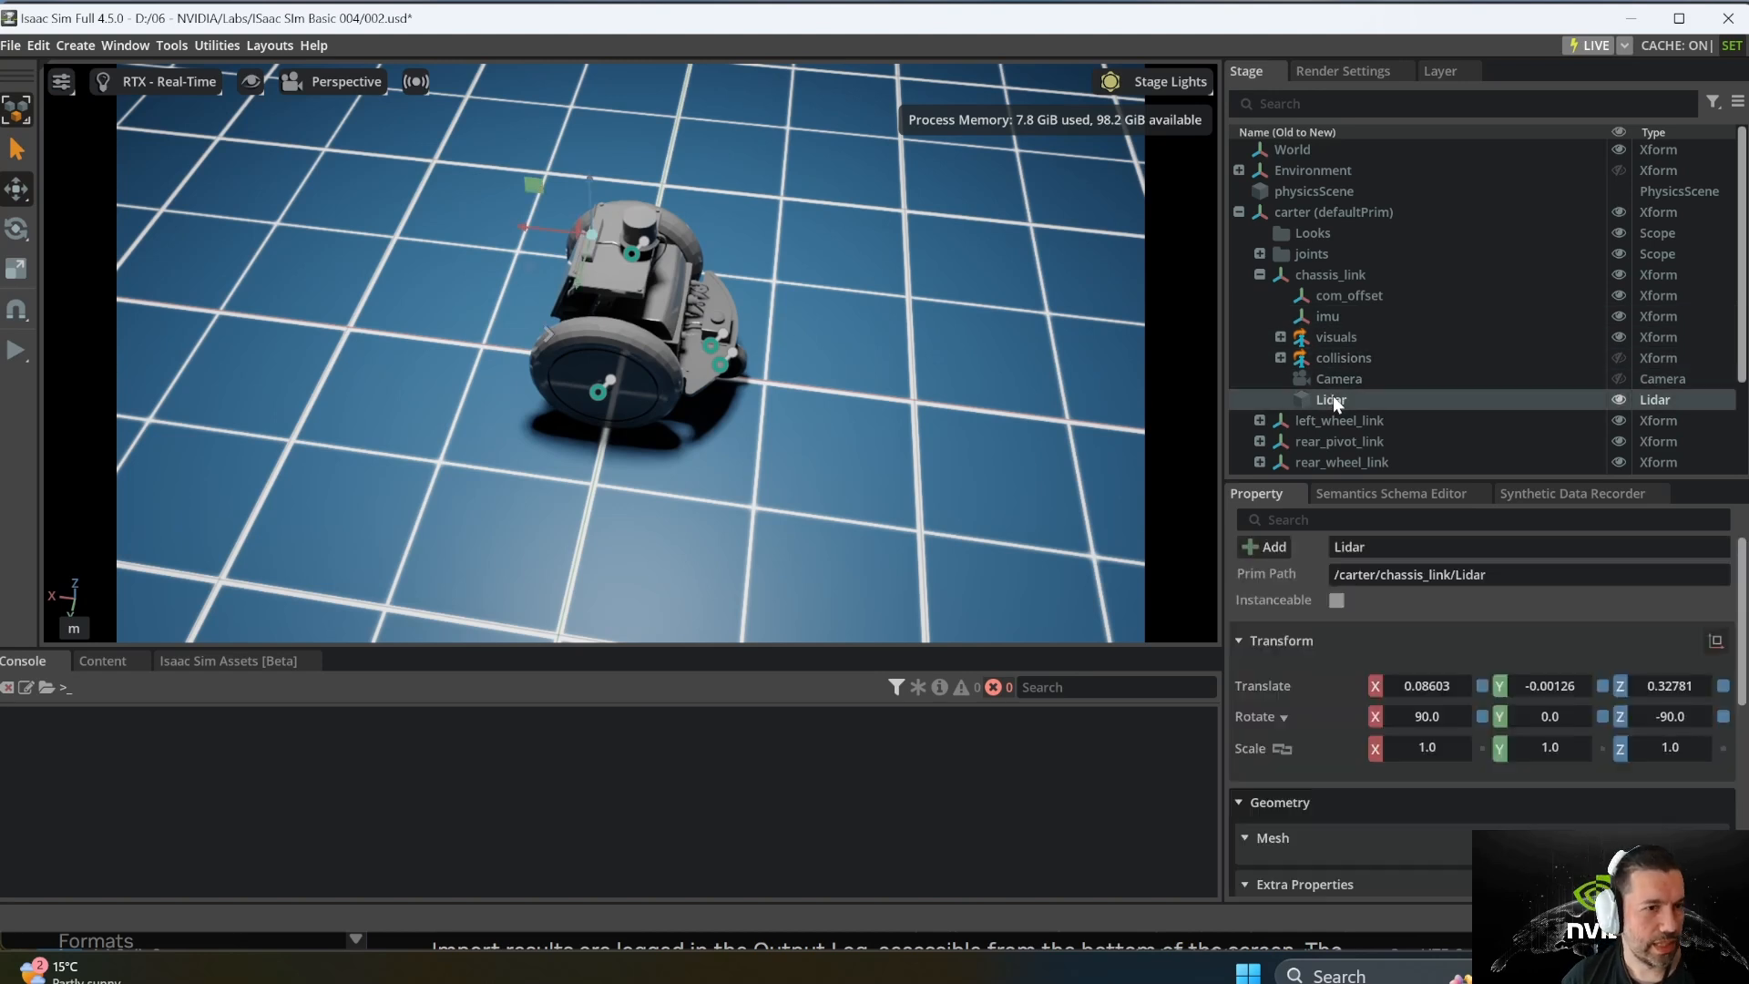
click(1260, 274)
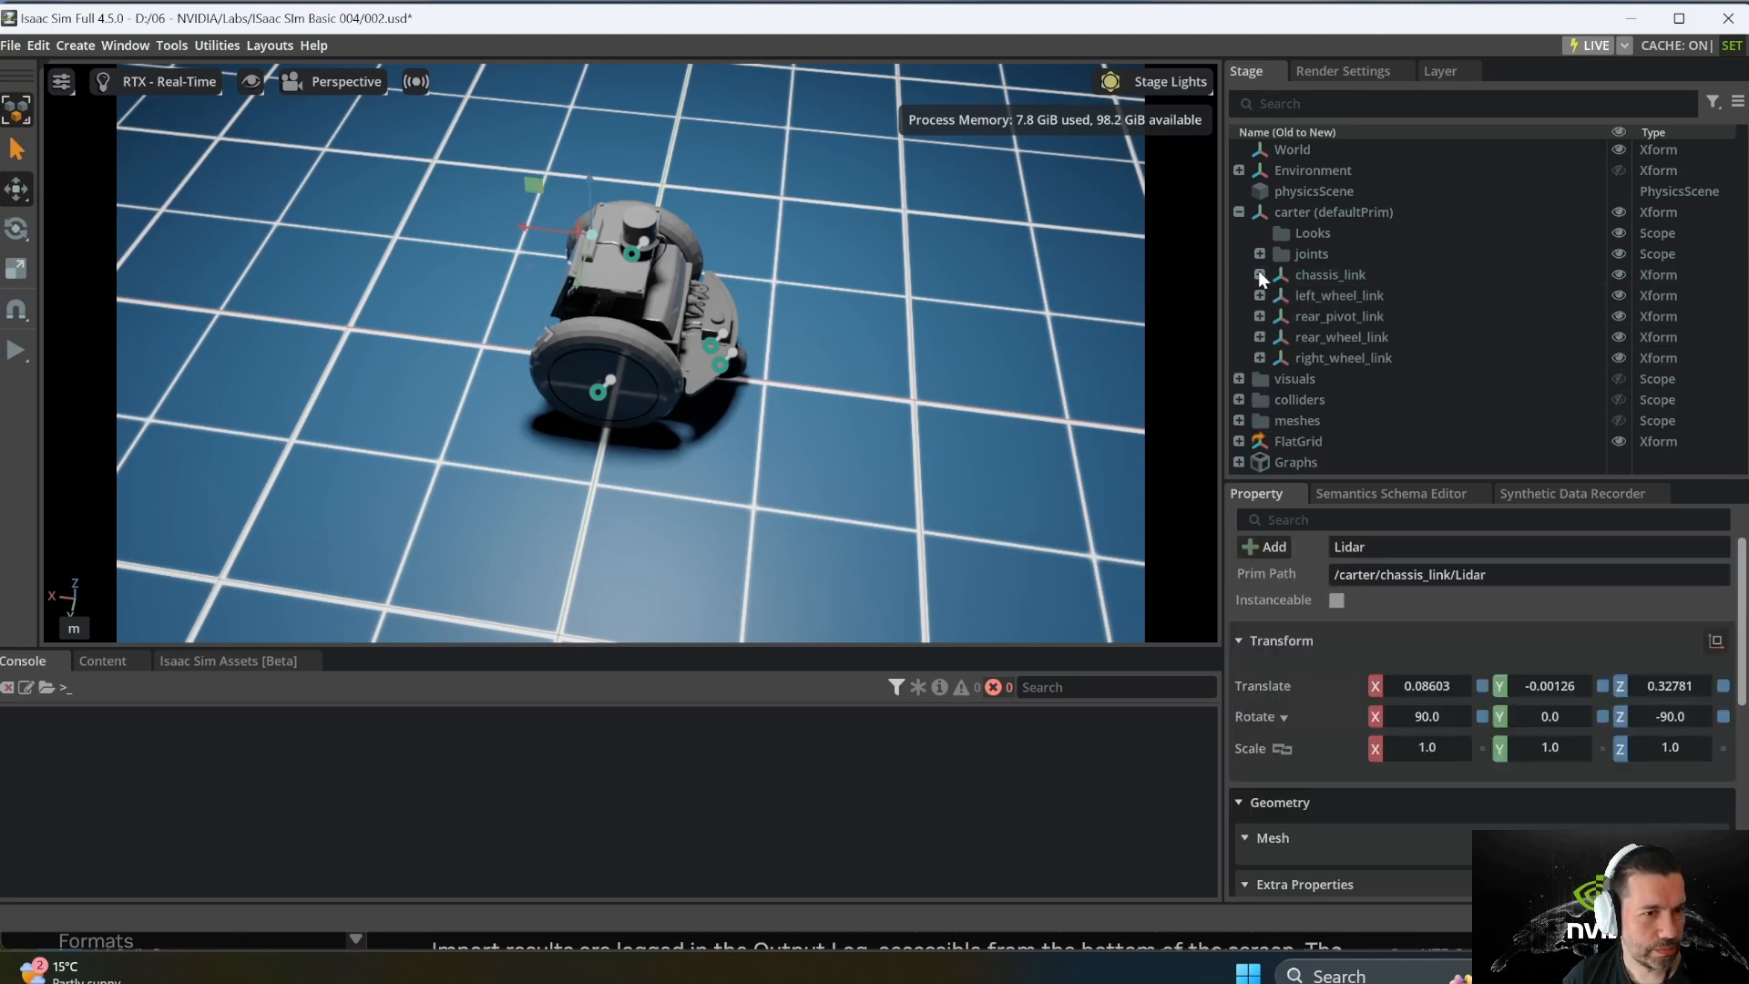
click(1259, 274)
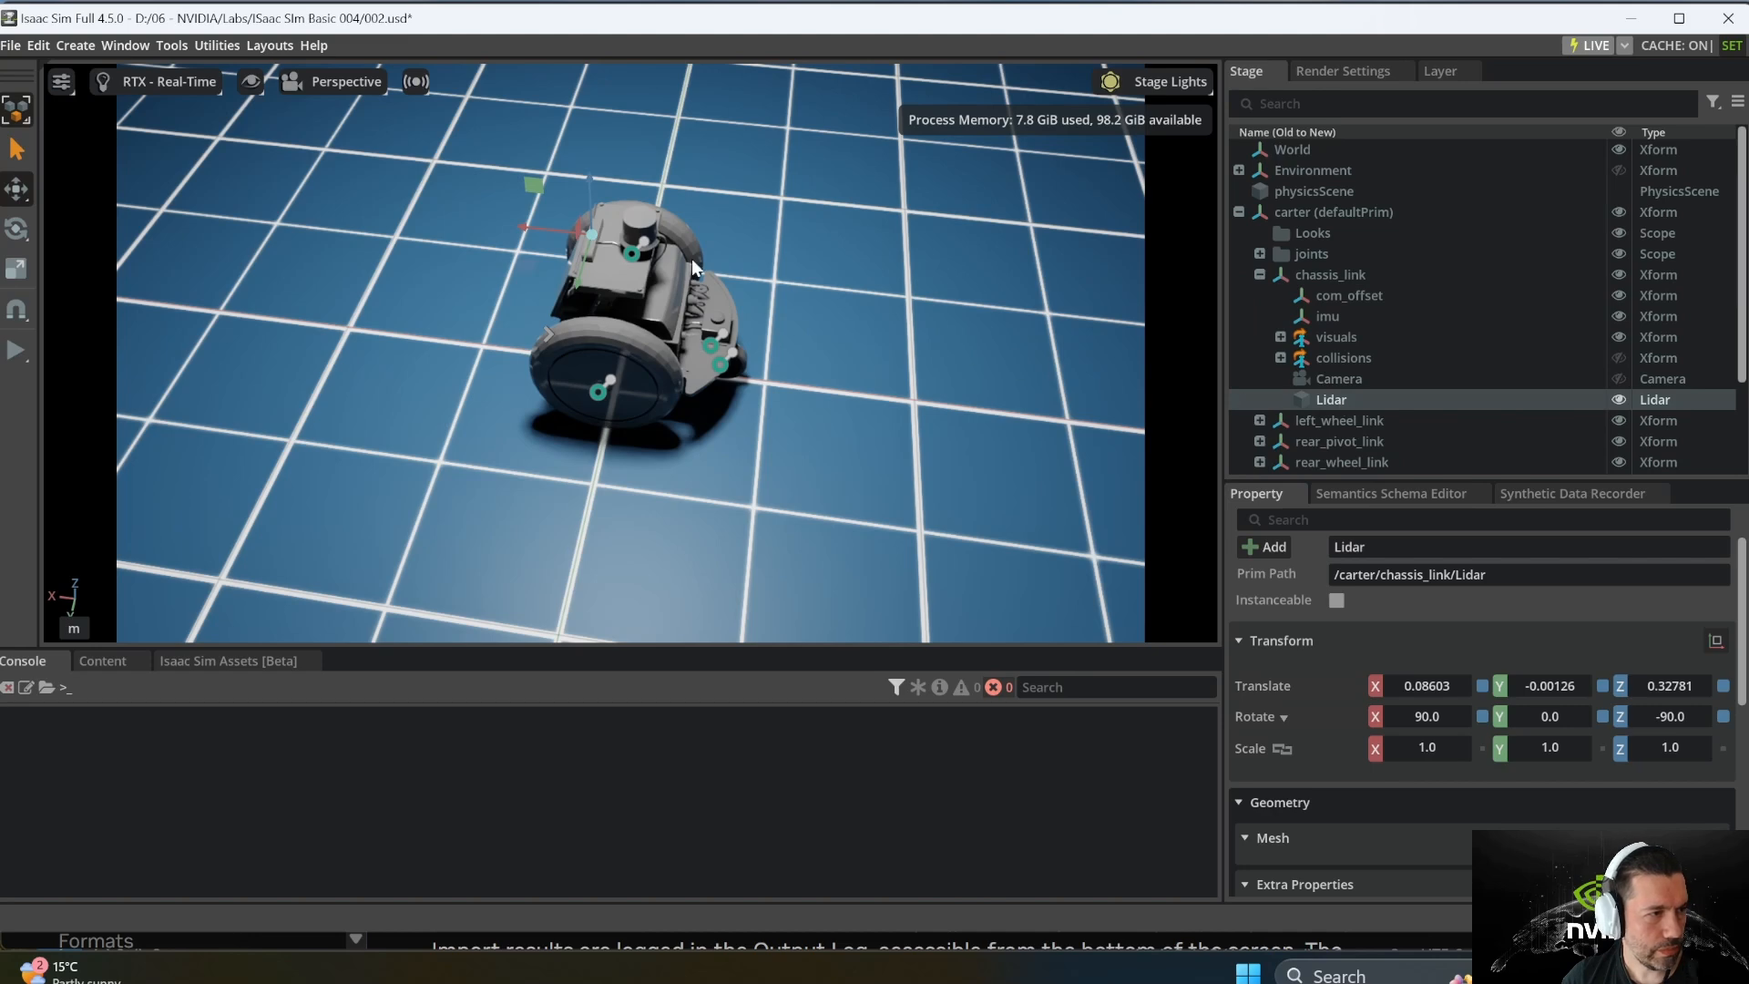
drag(521, 226, 1005, 310)
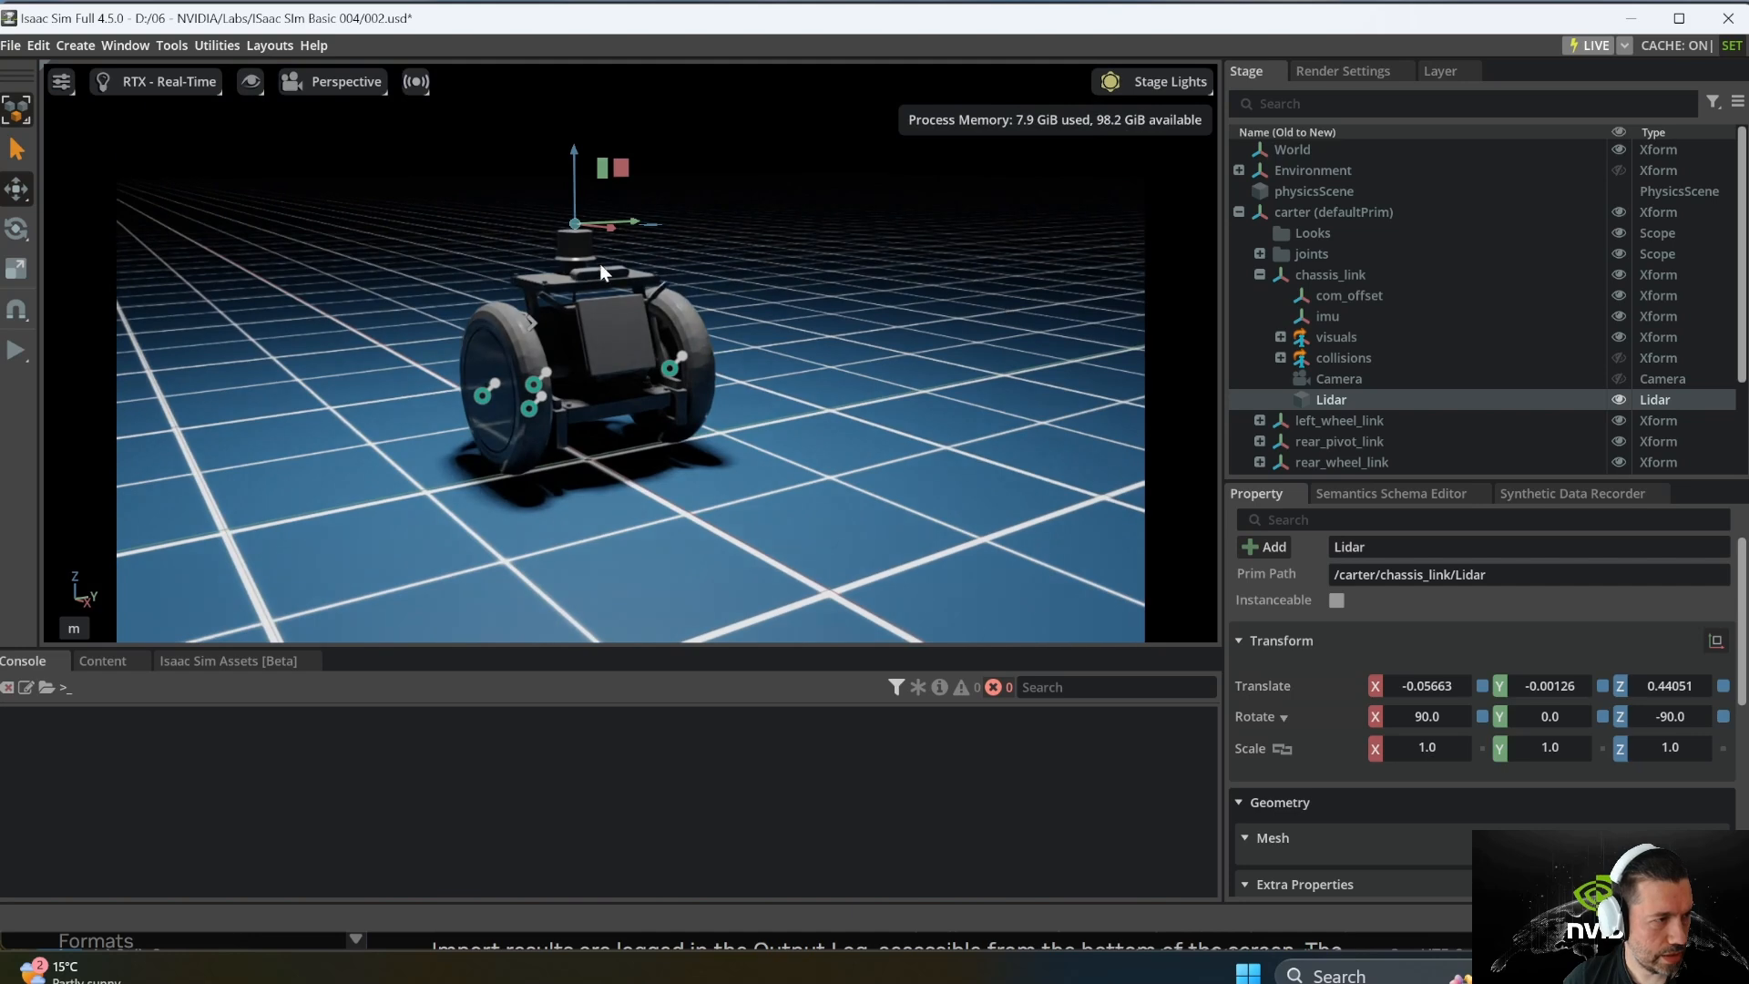
alt+drag(761, 270, 938, 255)
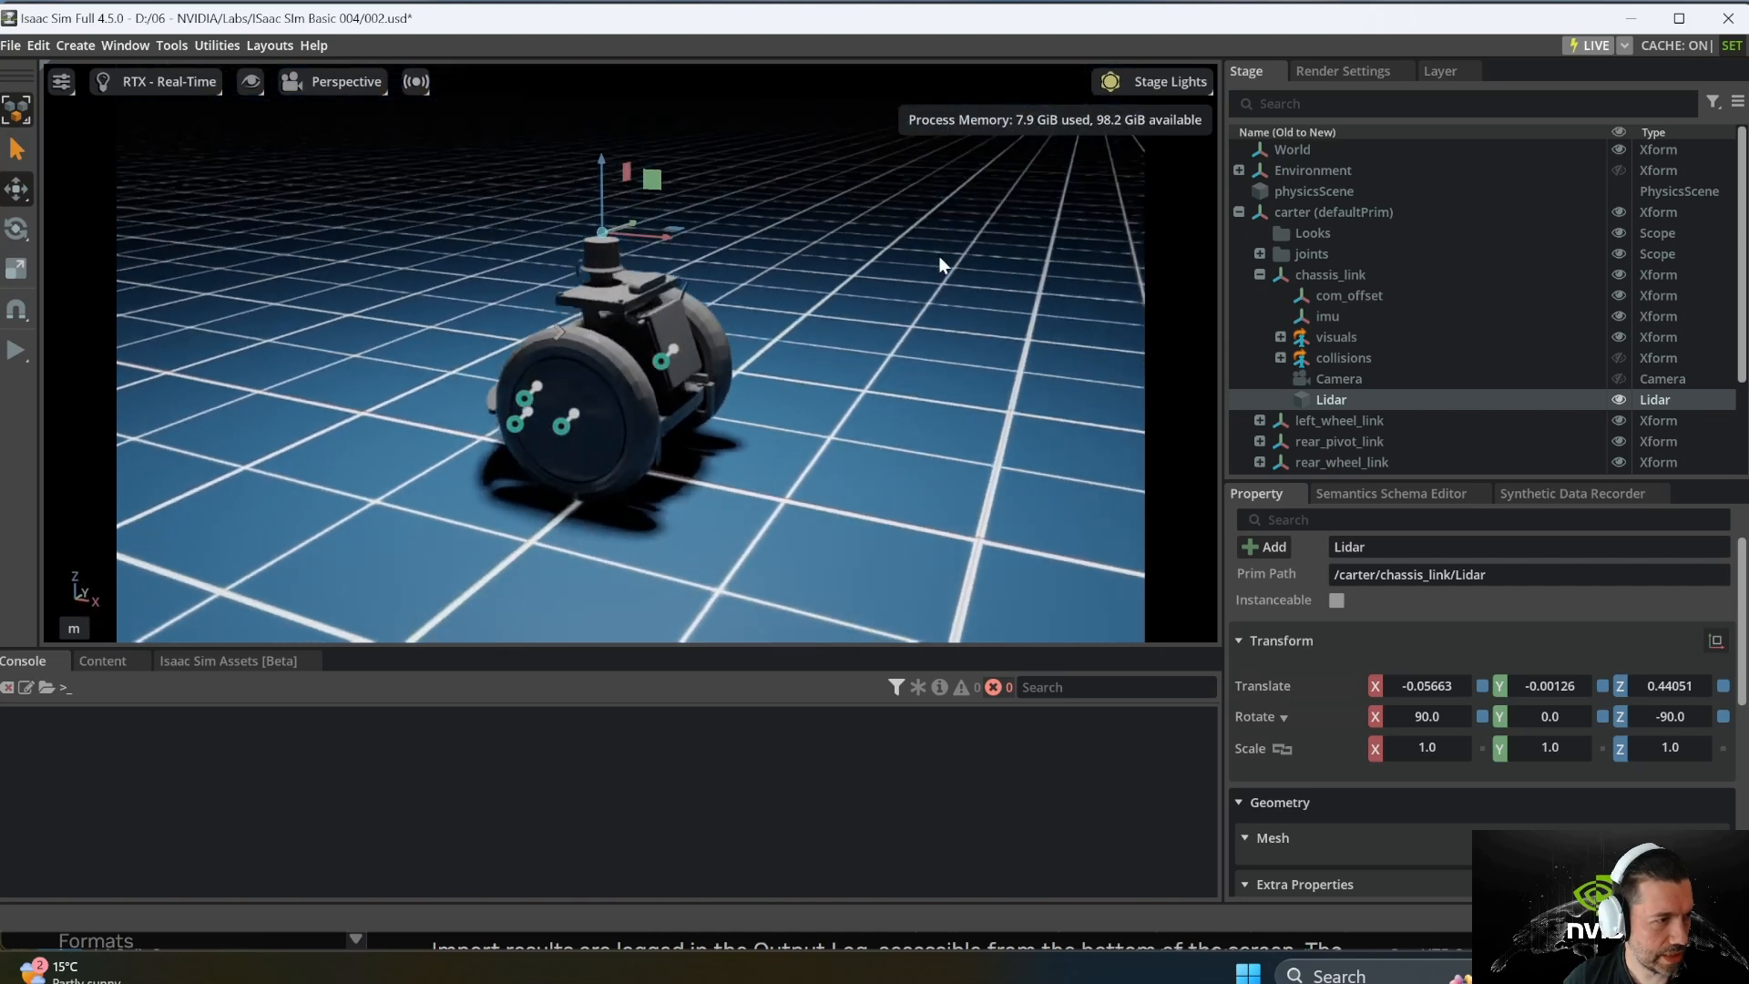
drag(597, 171, 599, 175)
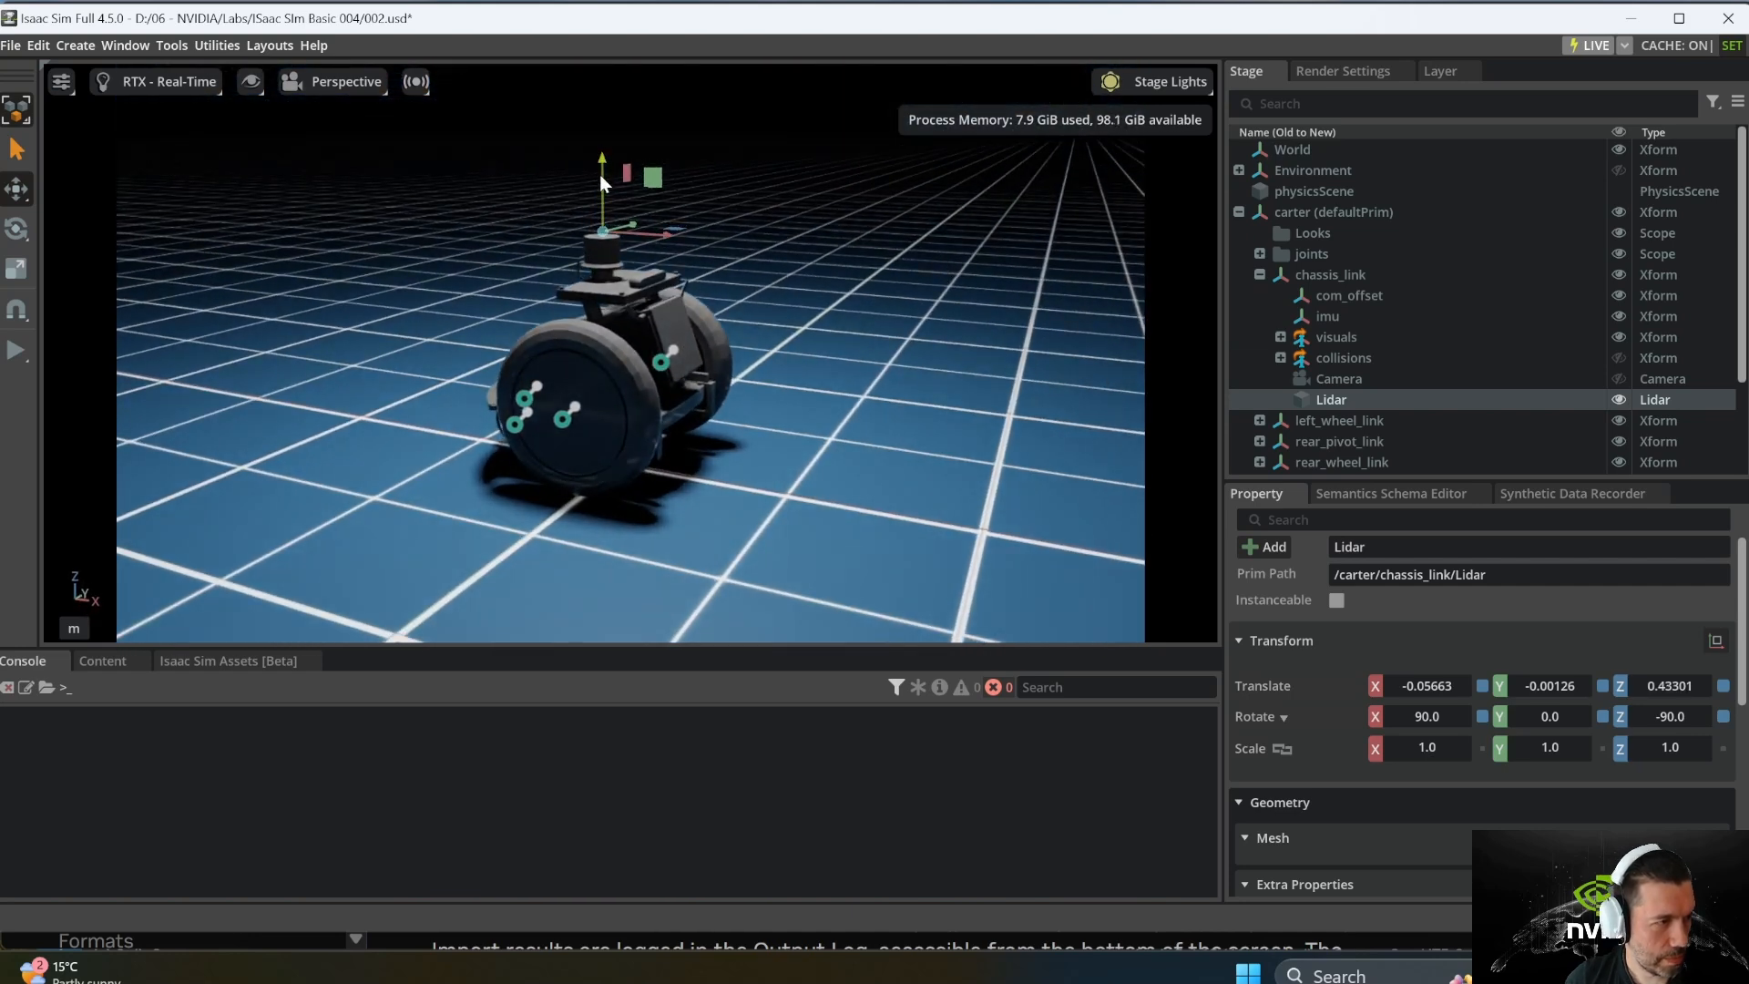
Step: Run the simulation twice with the Lidar on the robot, view the robot from another angle, and stop it
click(15, 347)
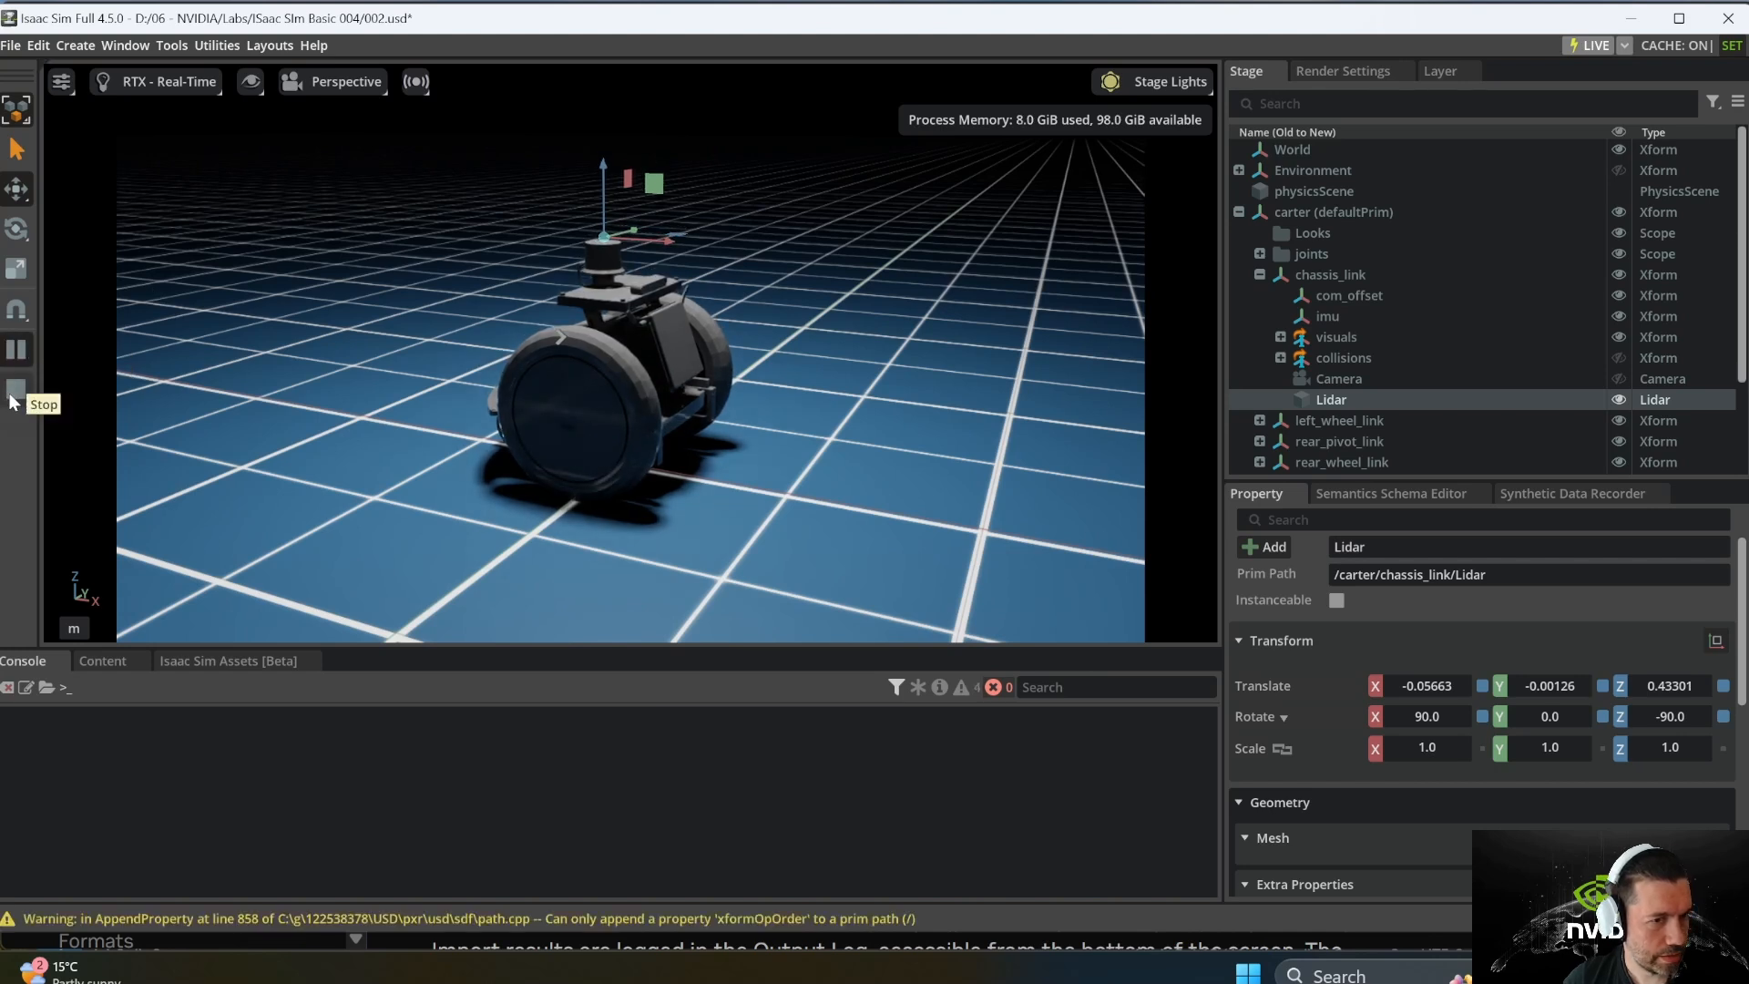
click(16, 388)
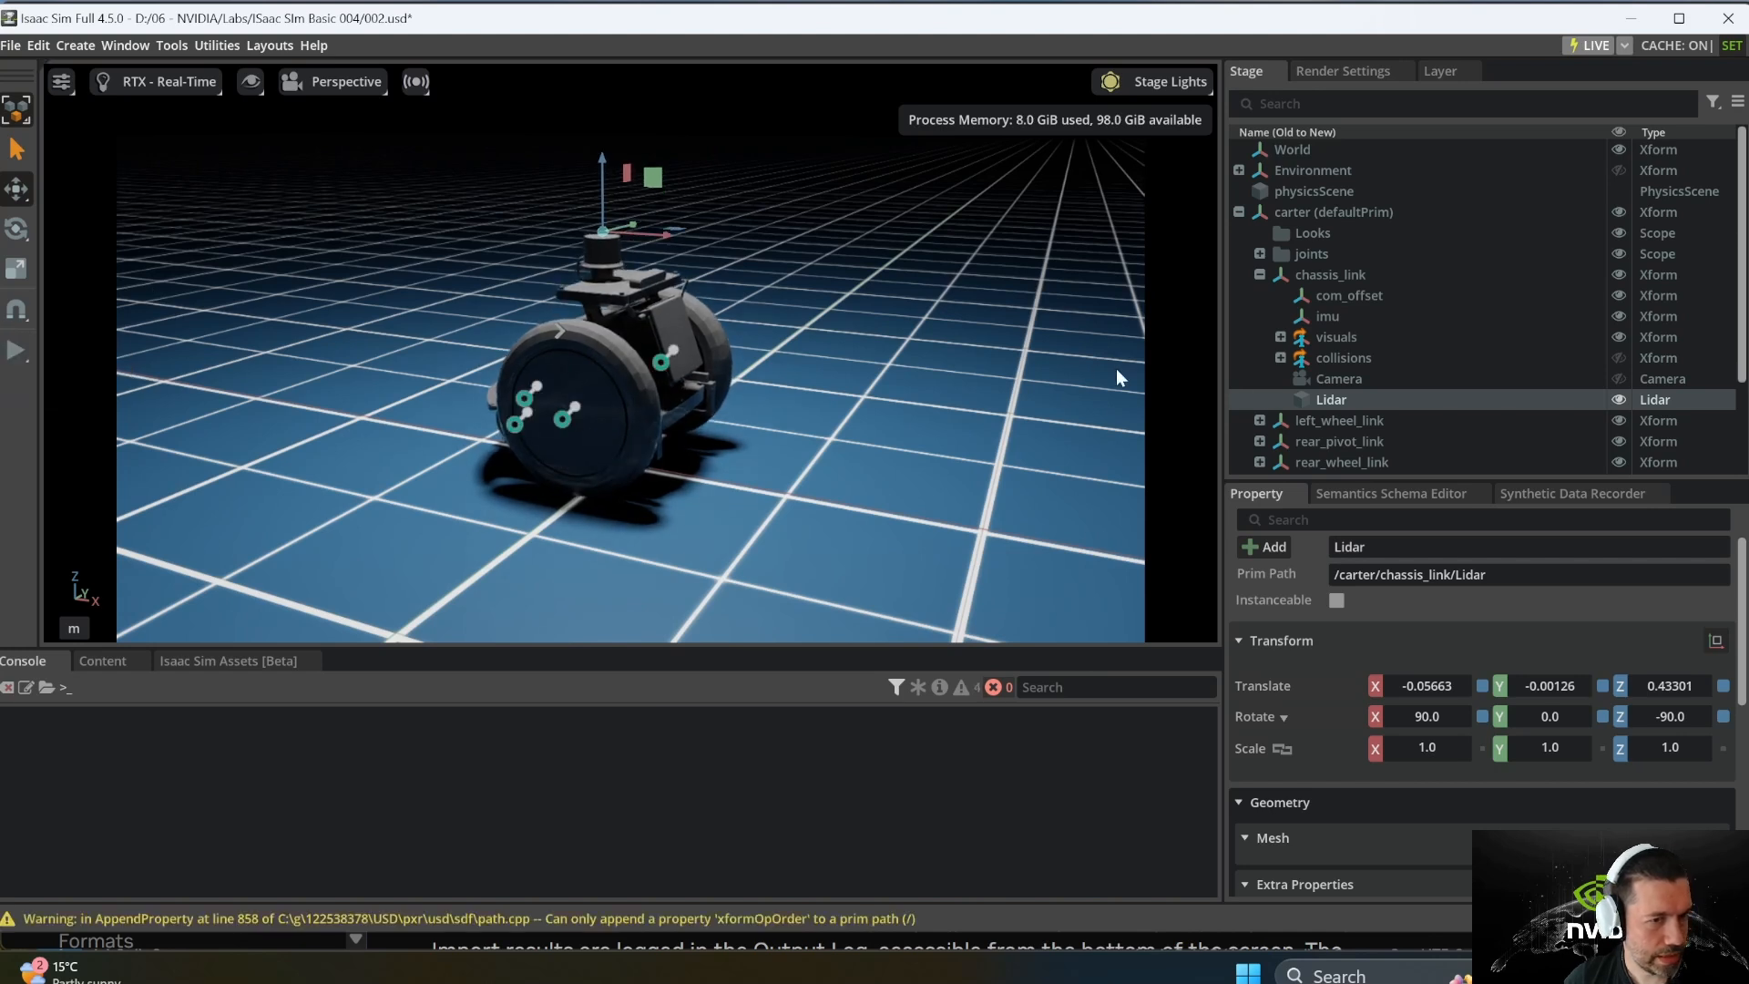
click(15, 350)
alt+drag(767, 281, 700, 350)
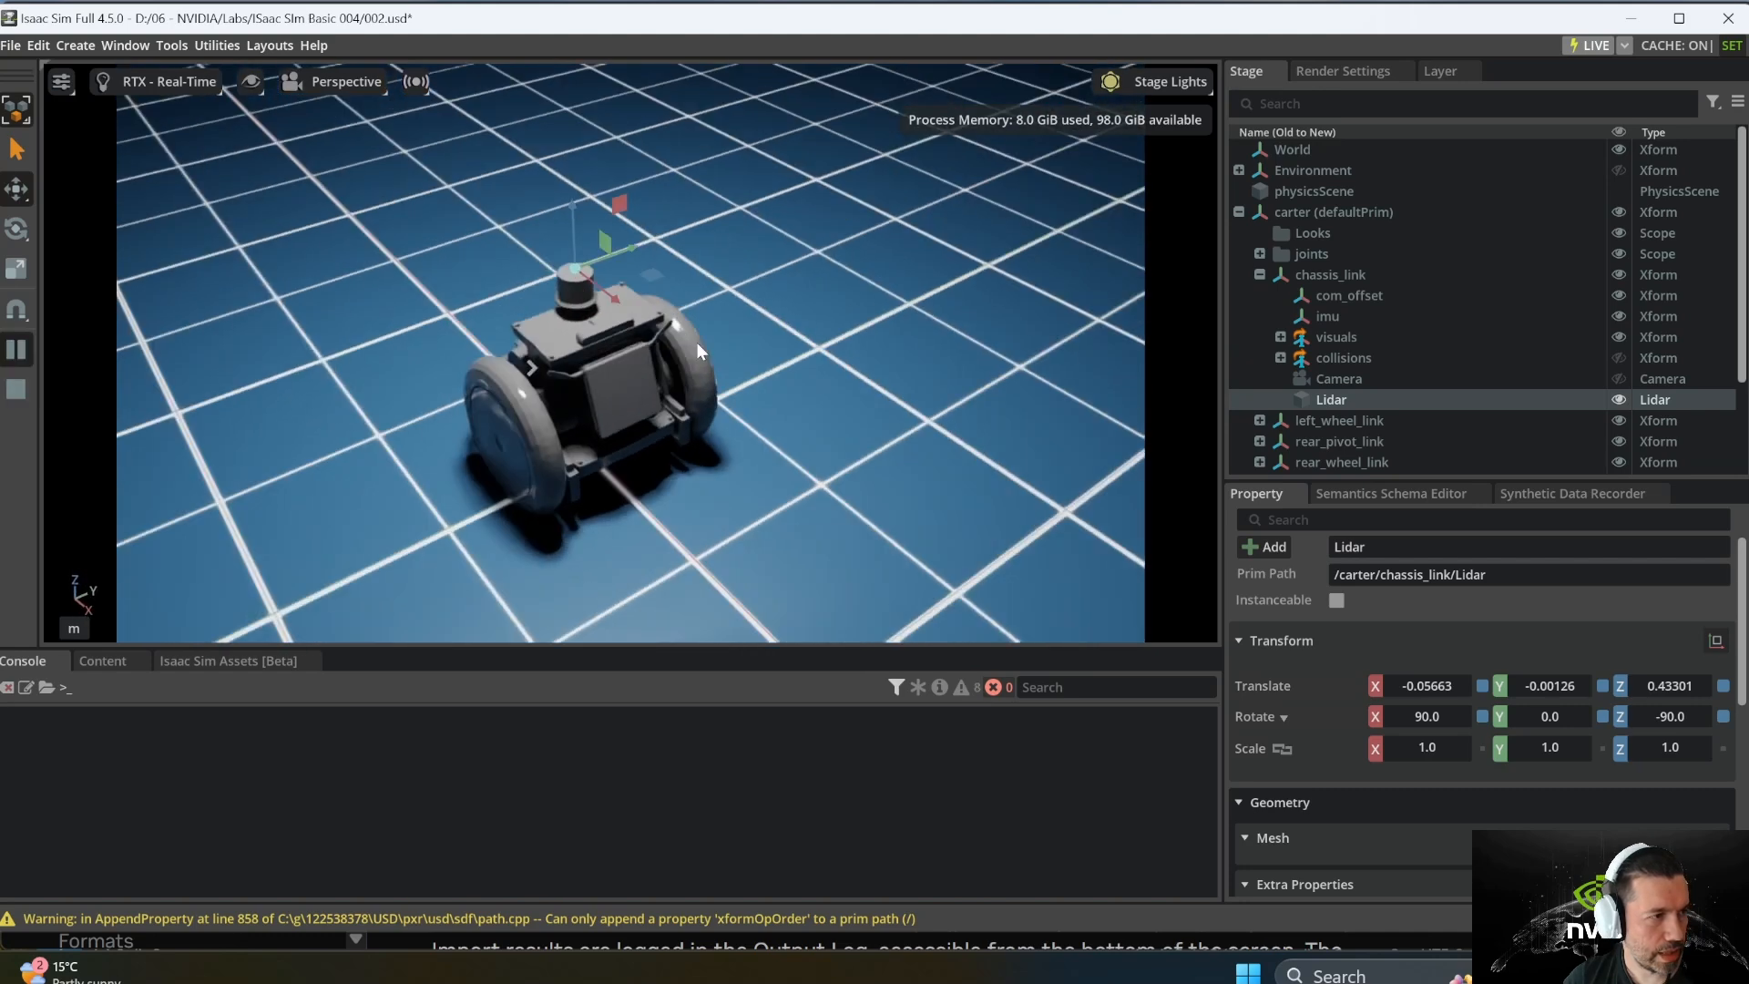
click(16, 388)
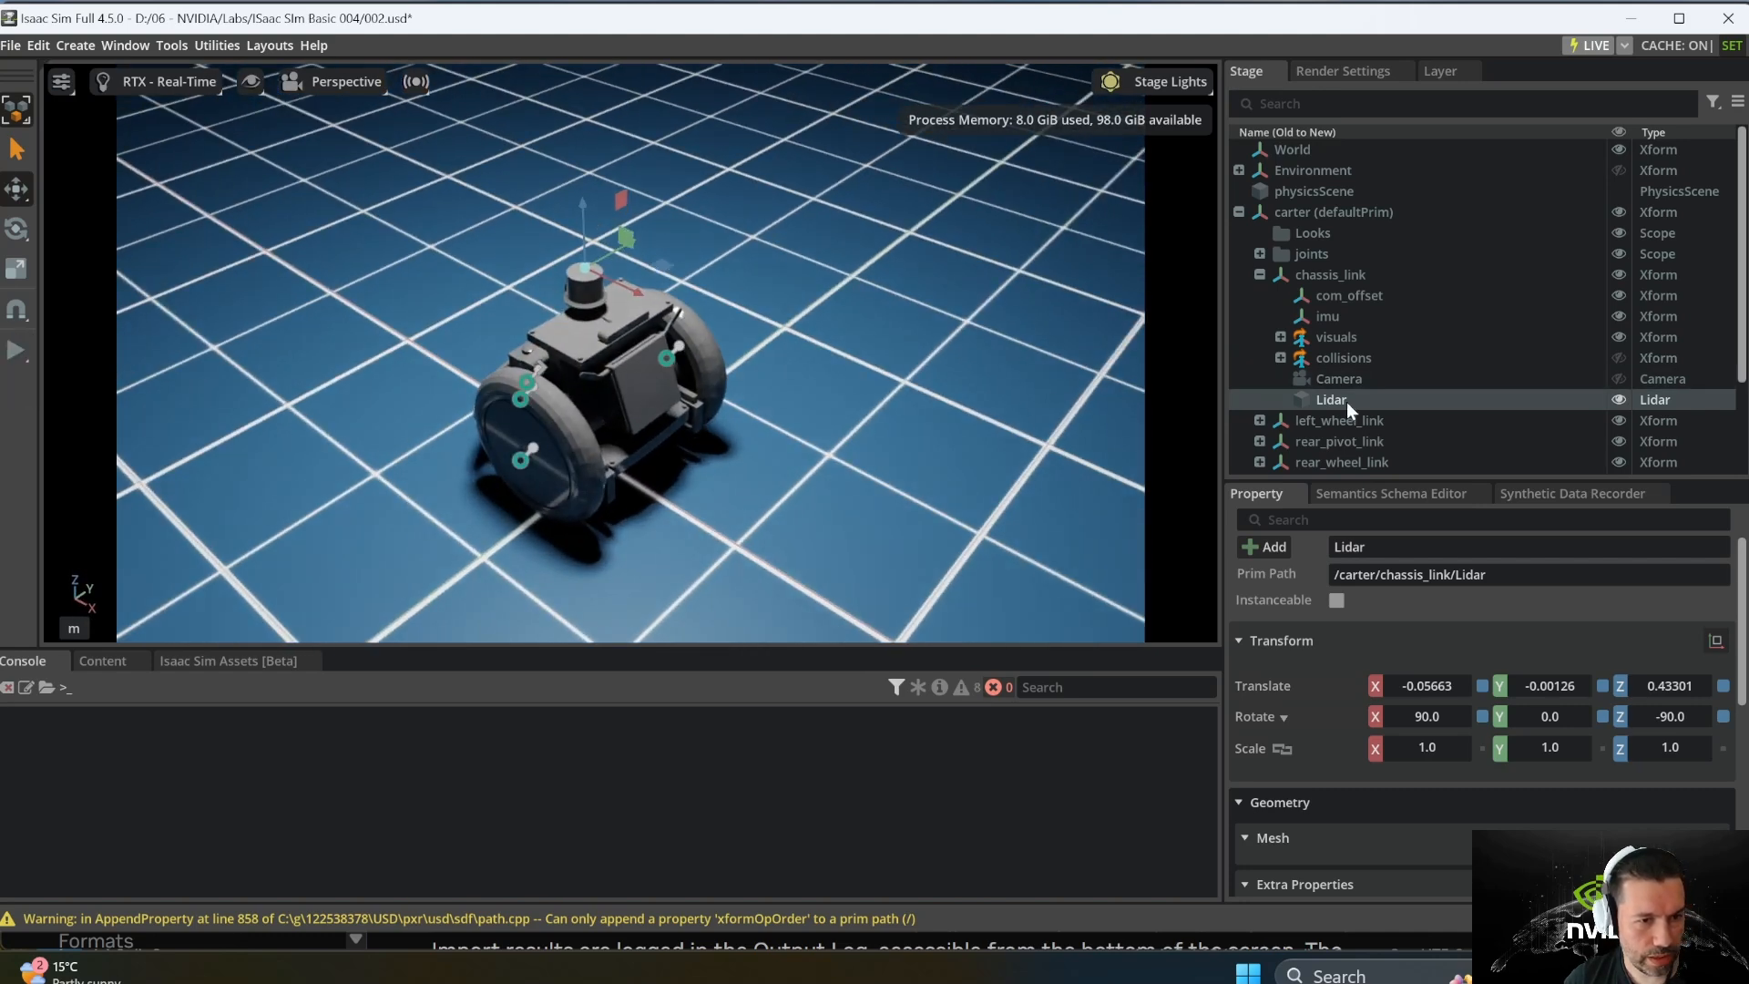
Step: Enable drawLines and drawPoints in the Lidar's Raw USD Properties
scroll(1413, 599, down, 8)
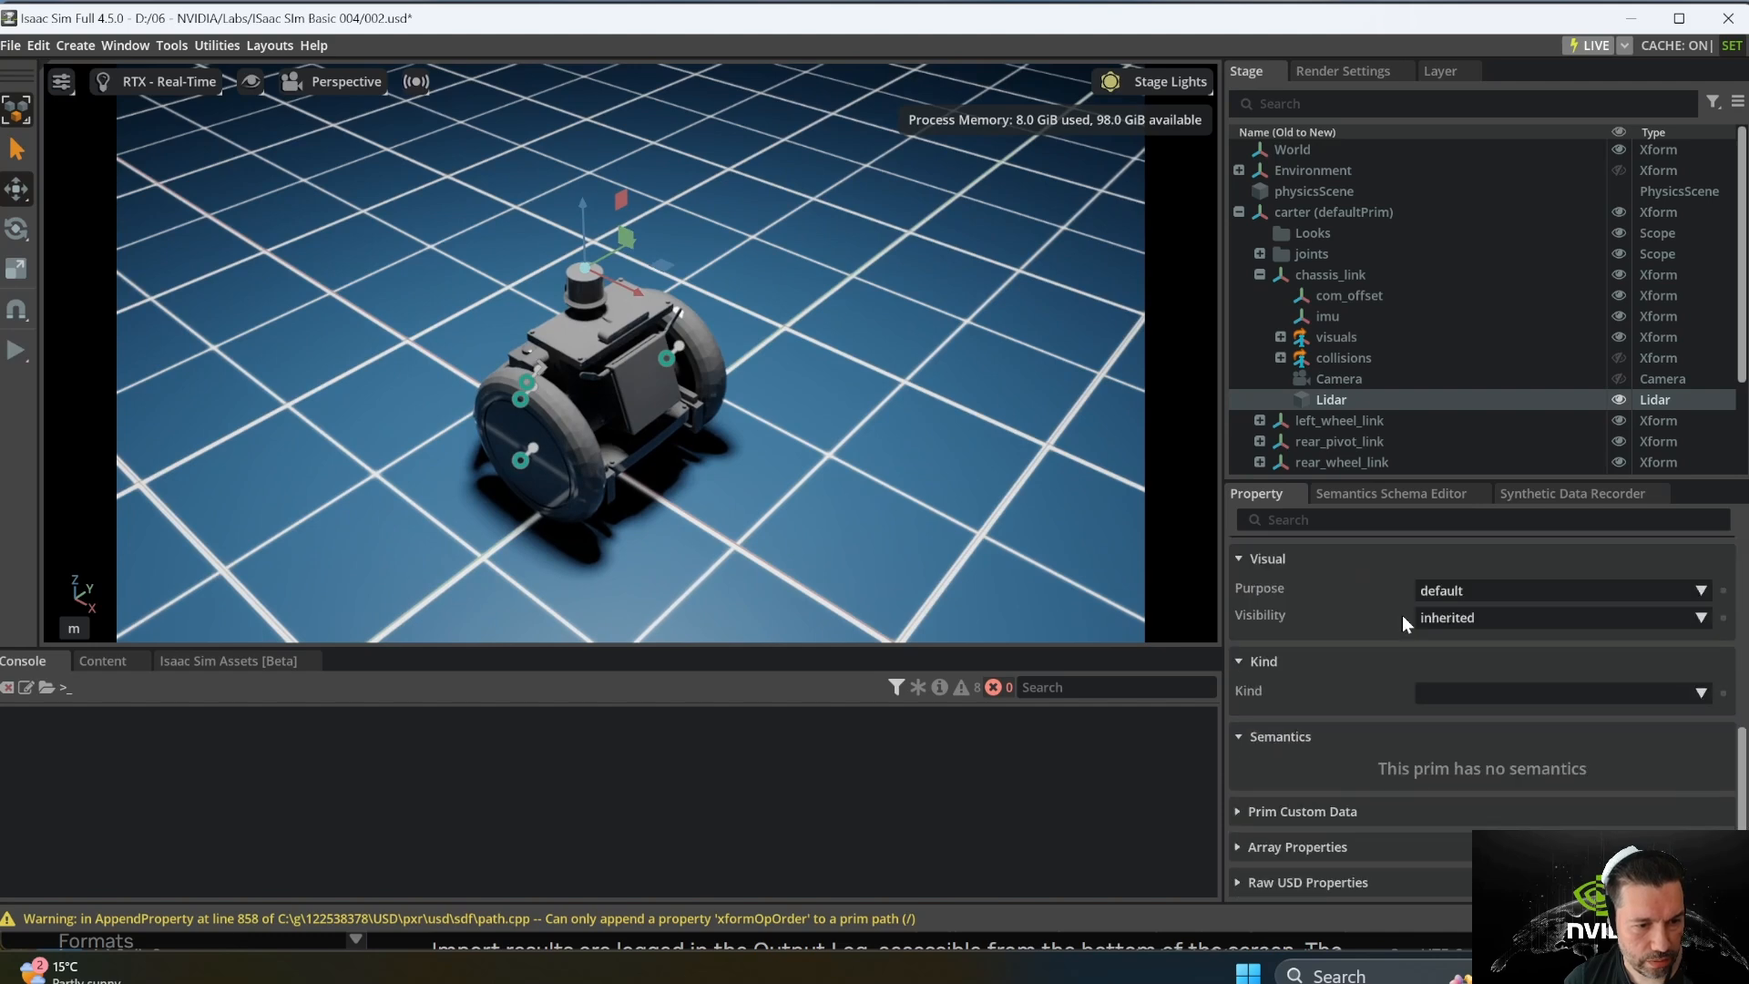
scroll(1402, 621, up, 8)
scroll(1398, 623, down, 2)
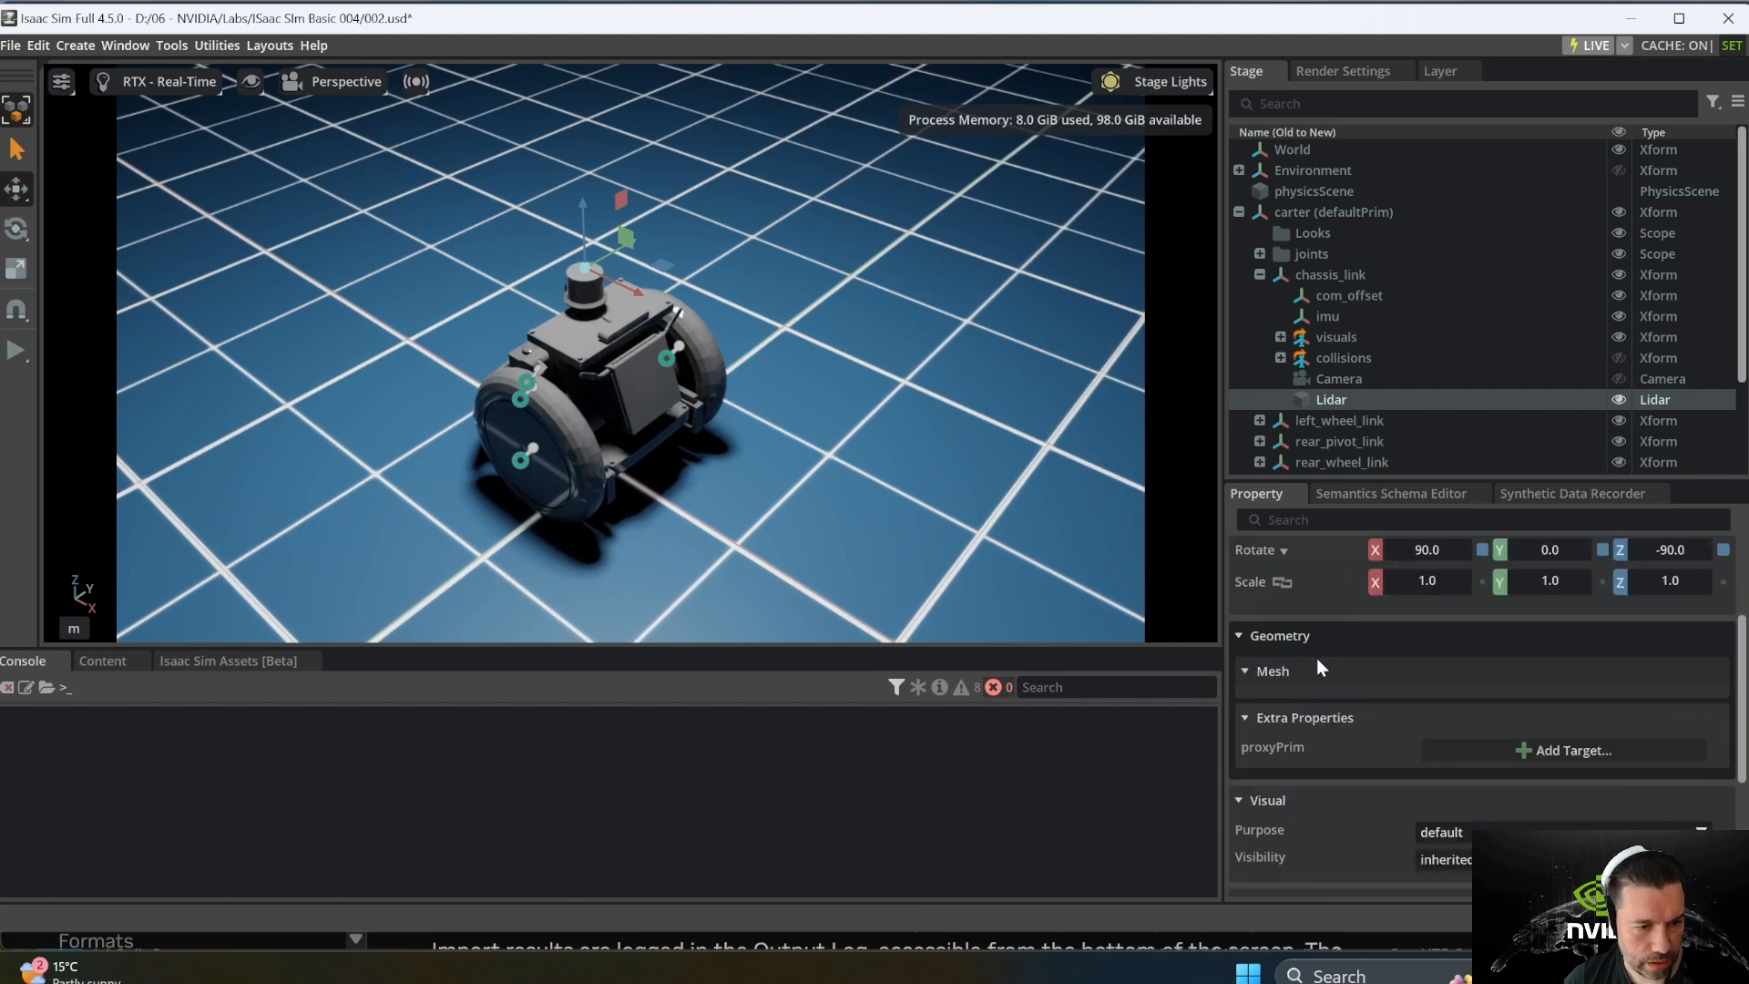
scroll(1317, 666, down, 1)
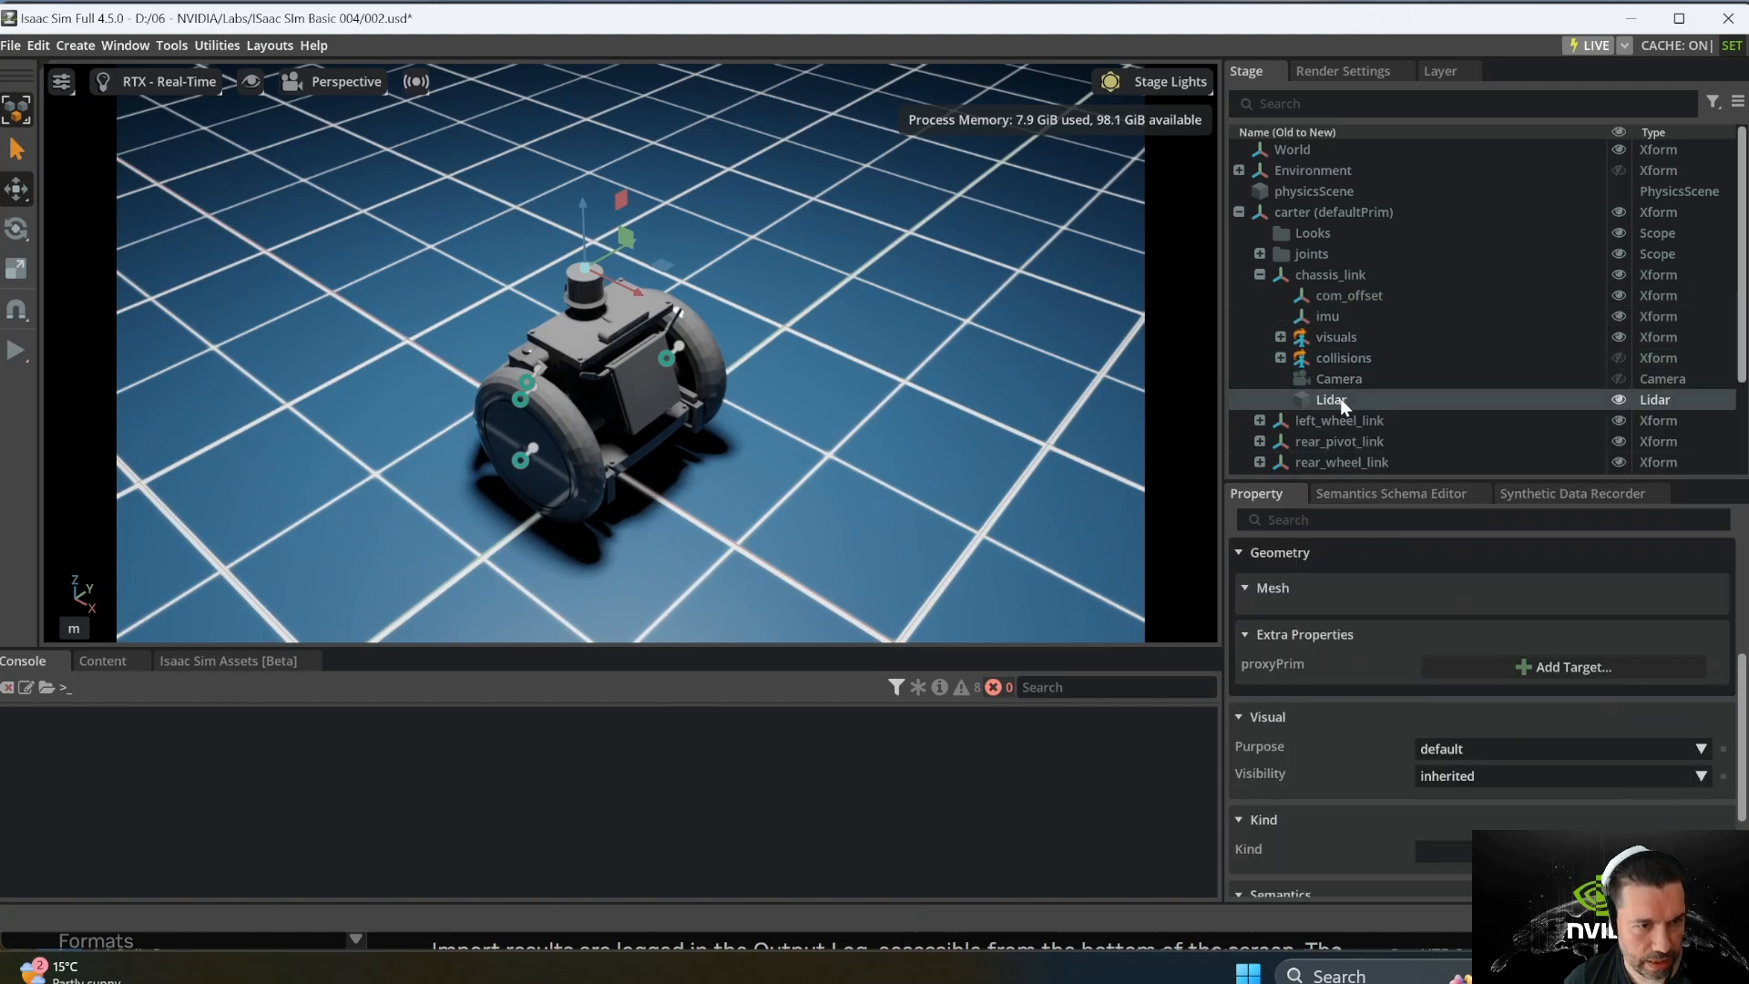
scroll(1362, 663, down, 1)
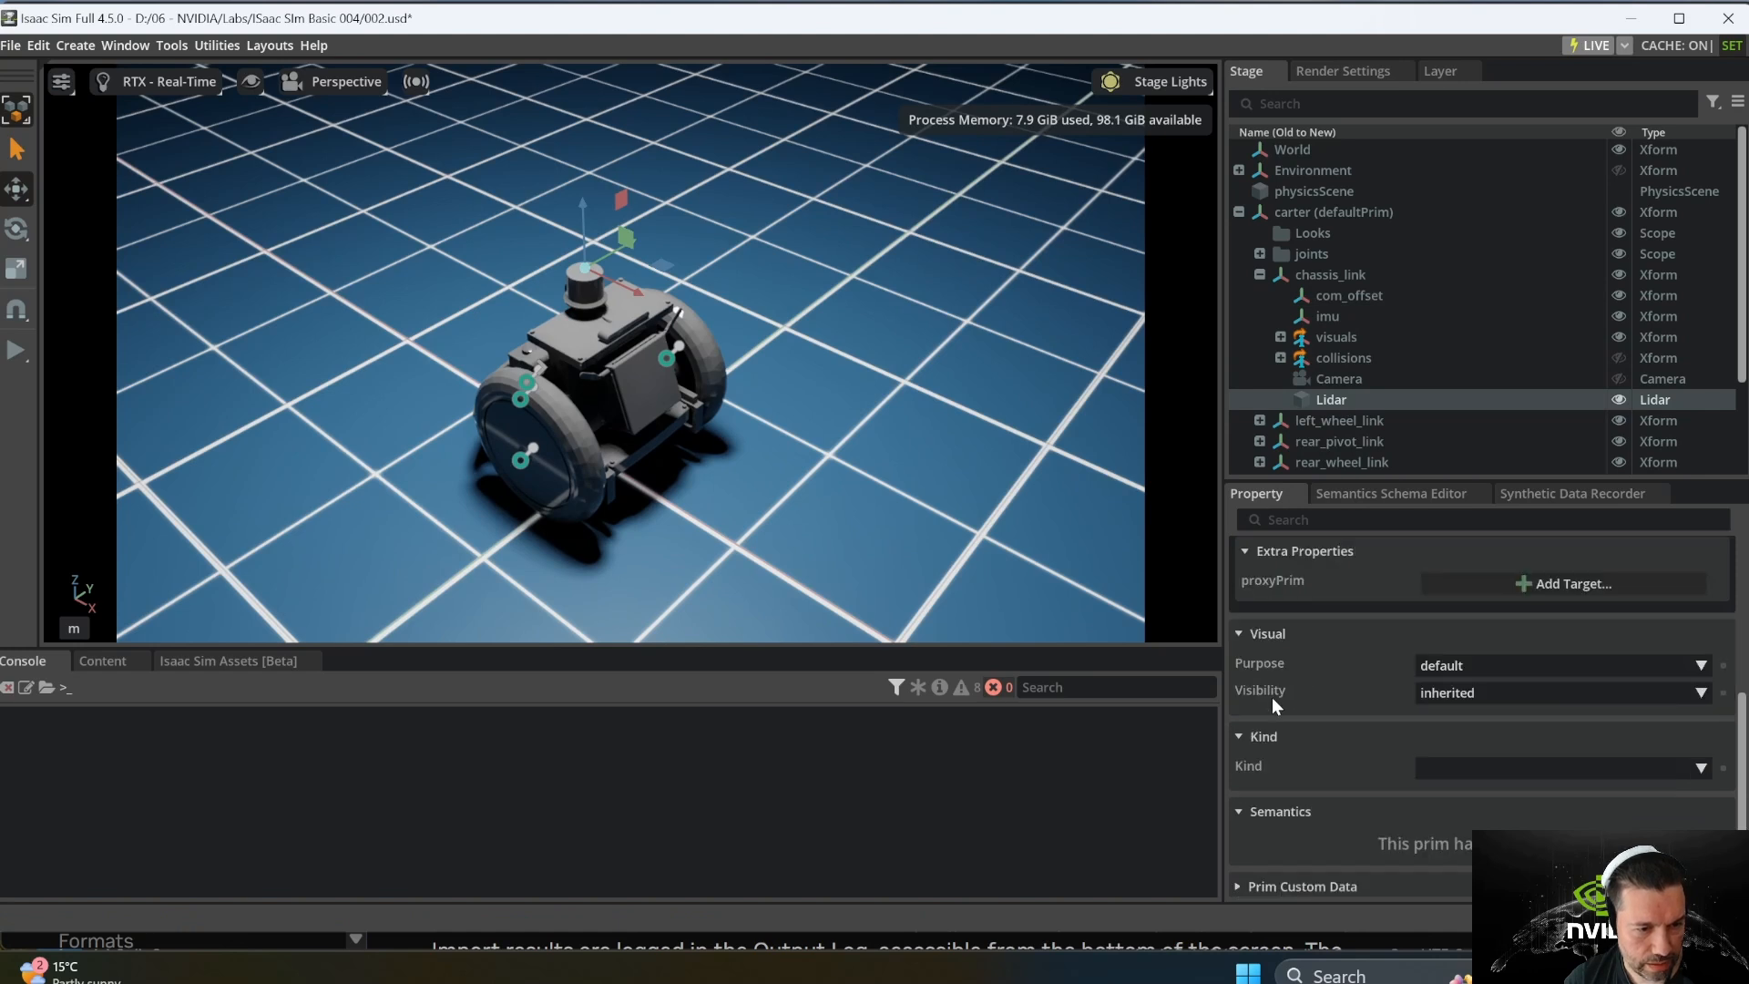
scroll(1271, 697, down, 1)
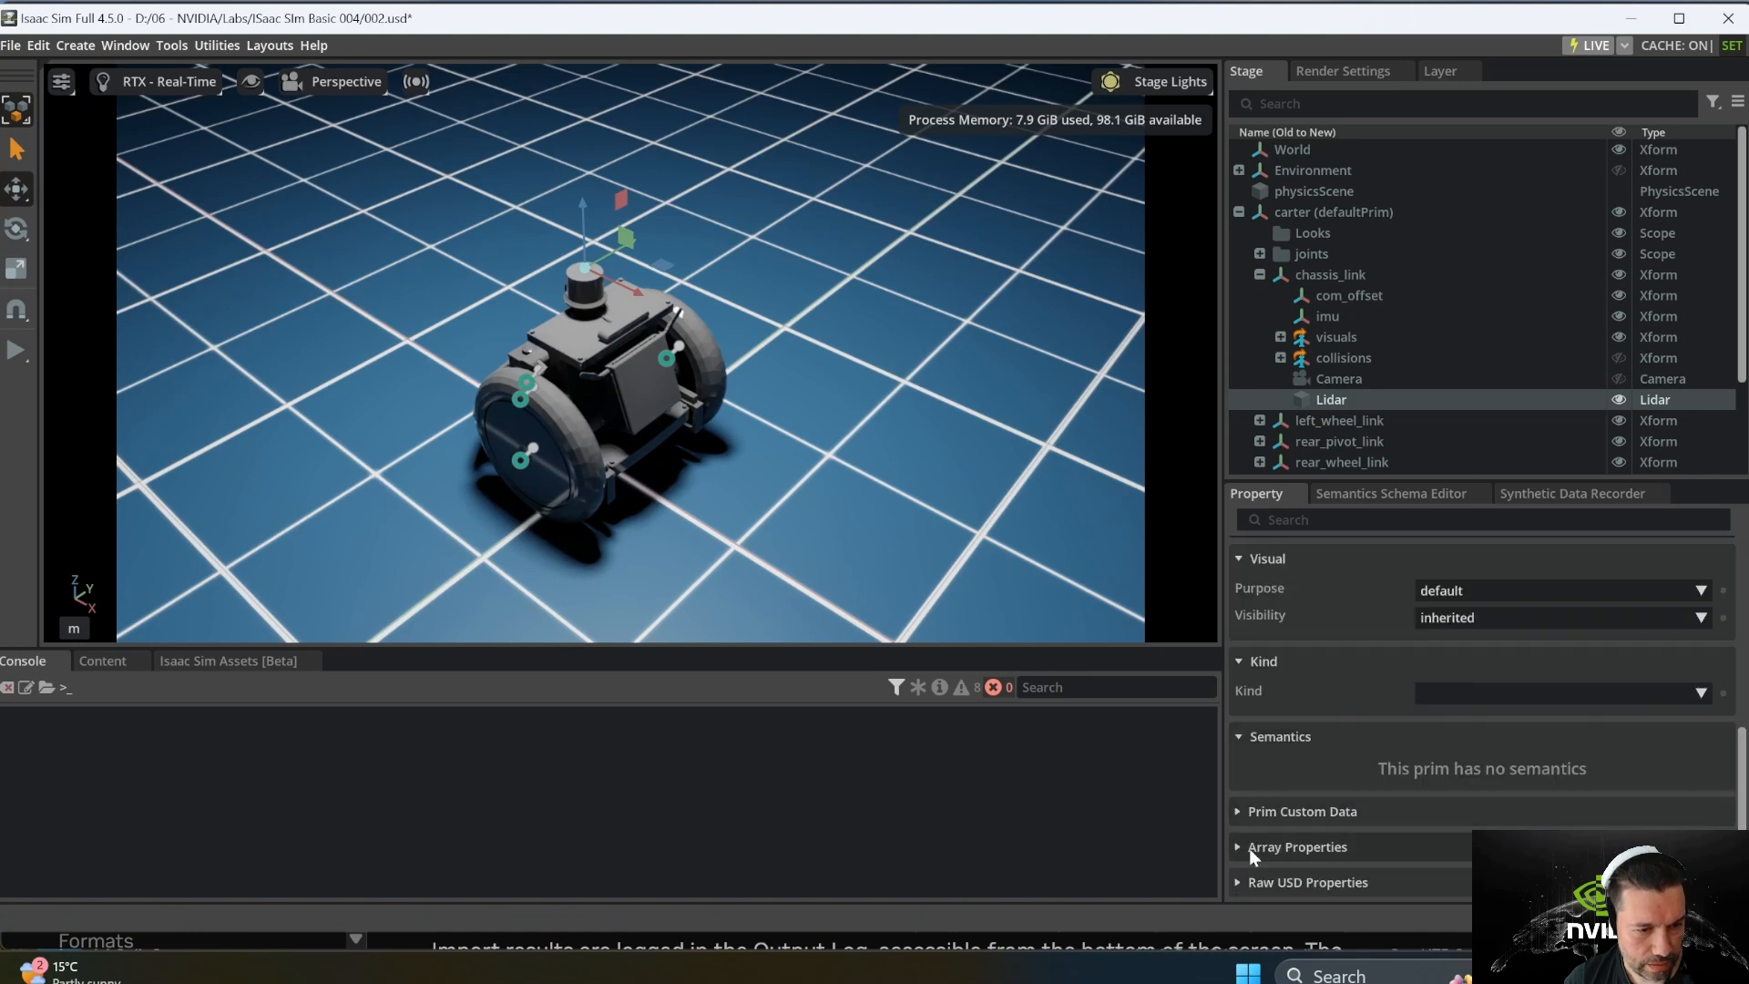
click(1240, 880)
scroll(1299, 785, down, 4)
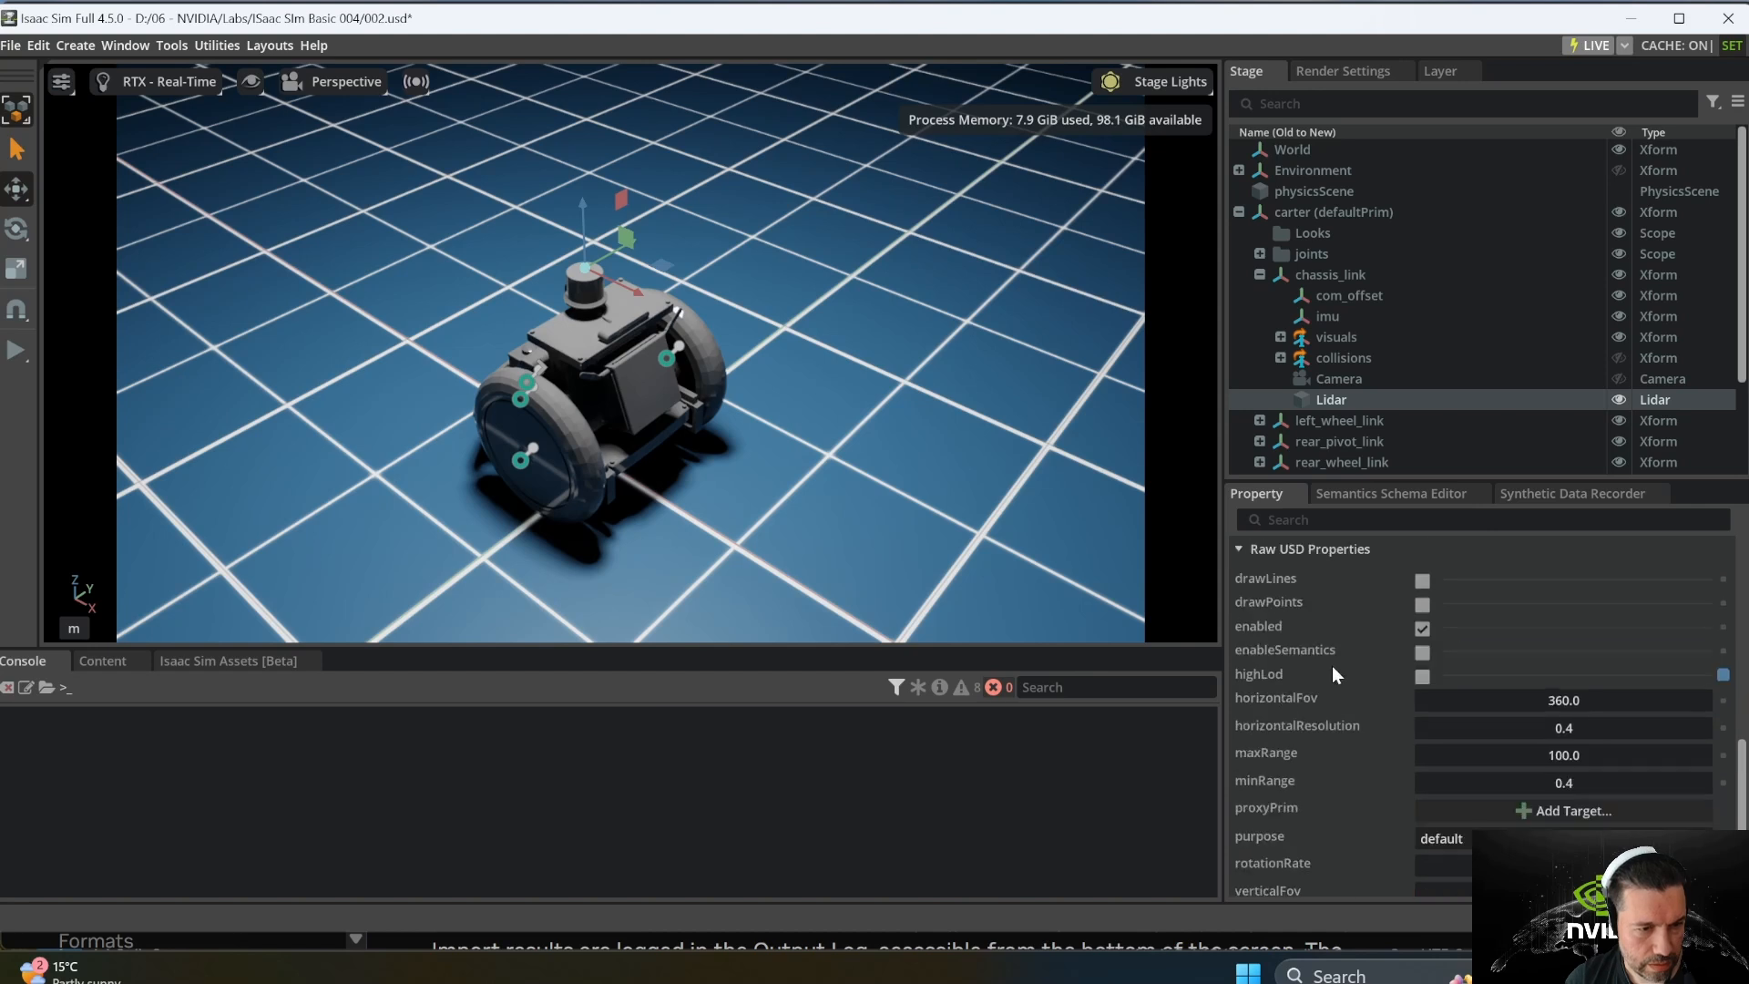
click(1422, 580)
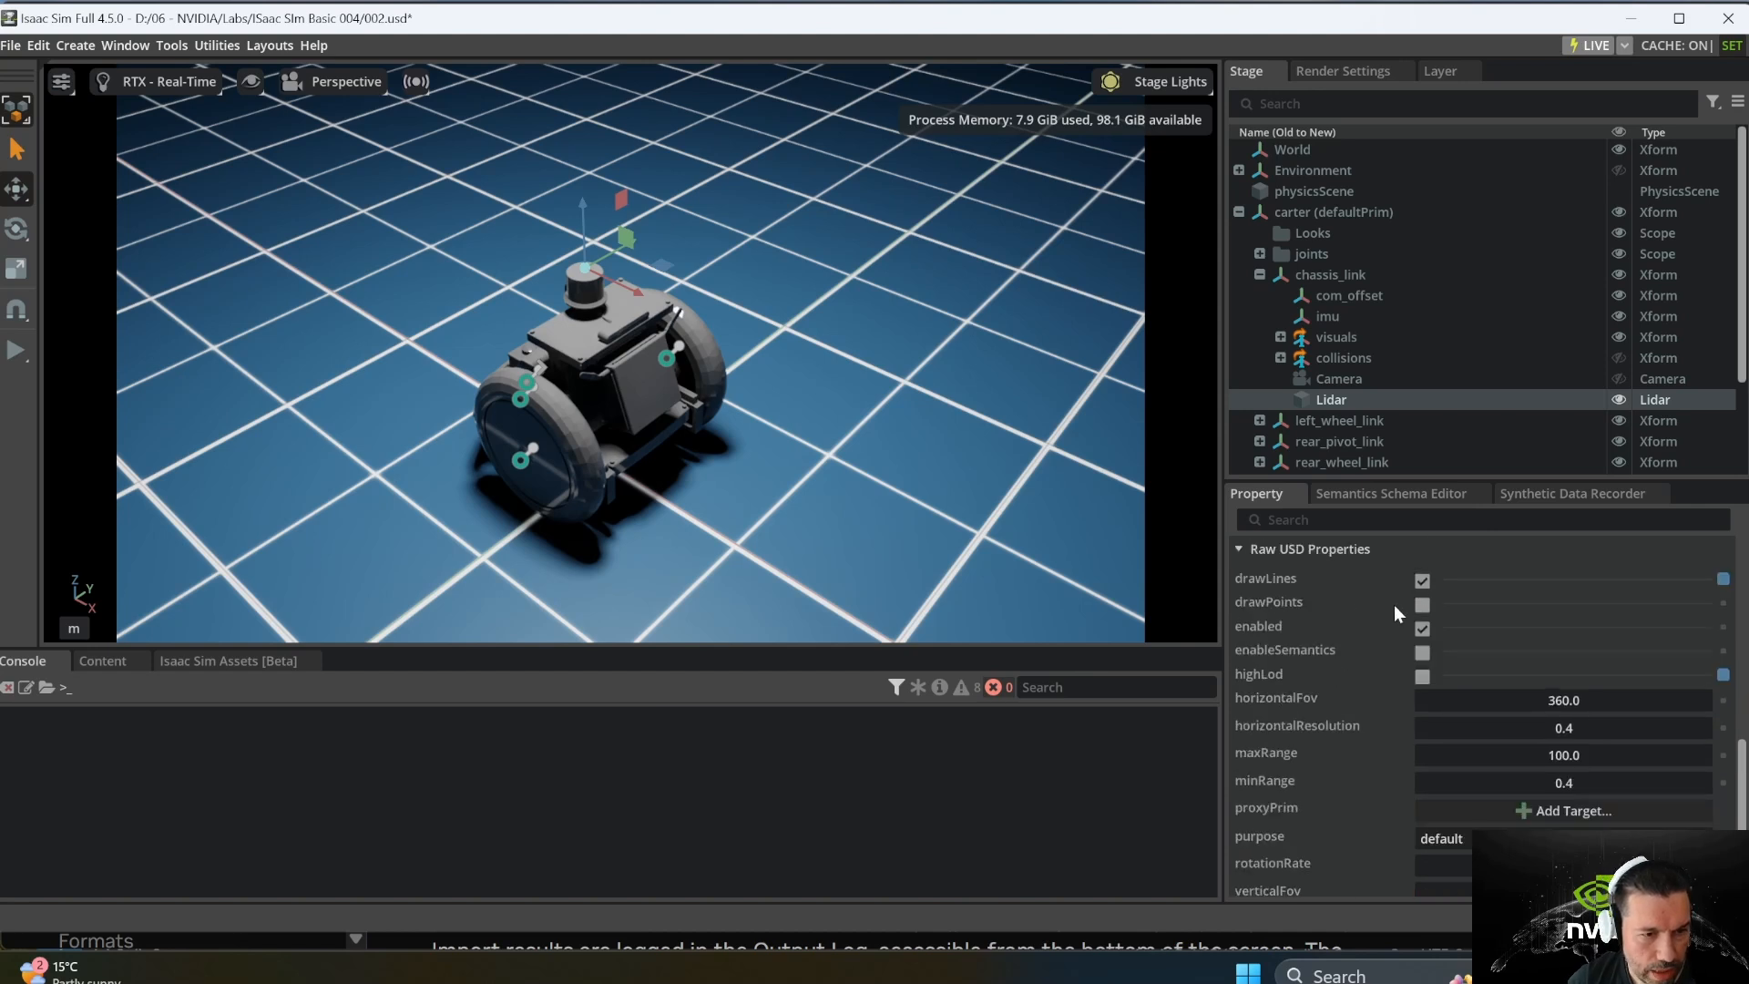
click(1423, 604)
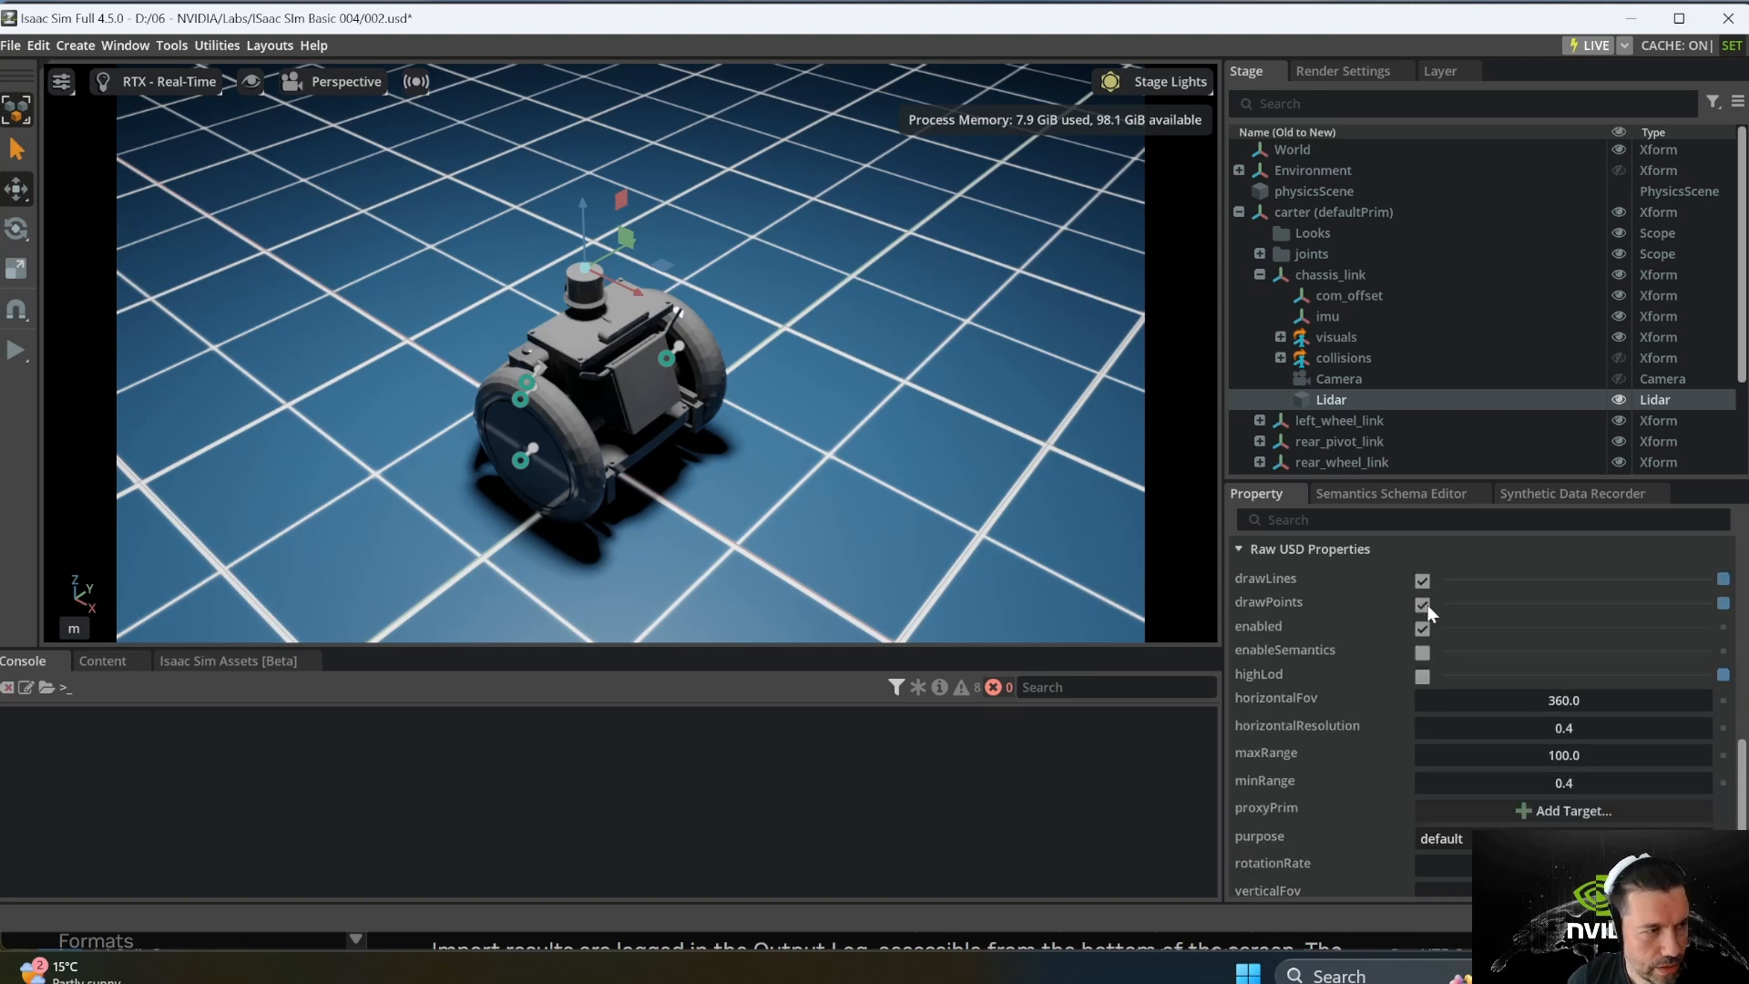
Step: Run the simulation to inspect the lidar's drawn lines from several angles, stop it, and delete the Lidar under chassis_link
click(16, 350)
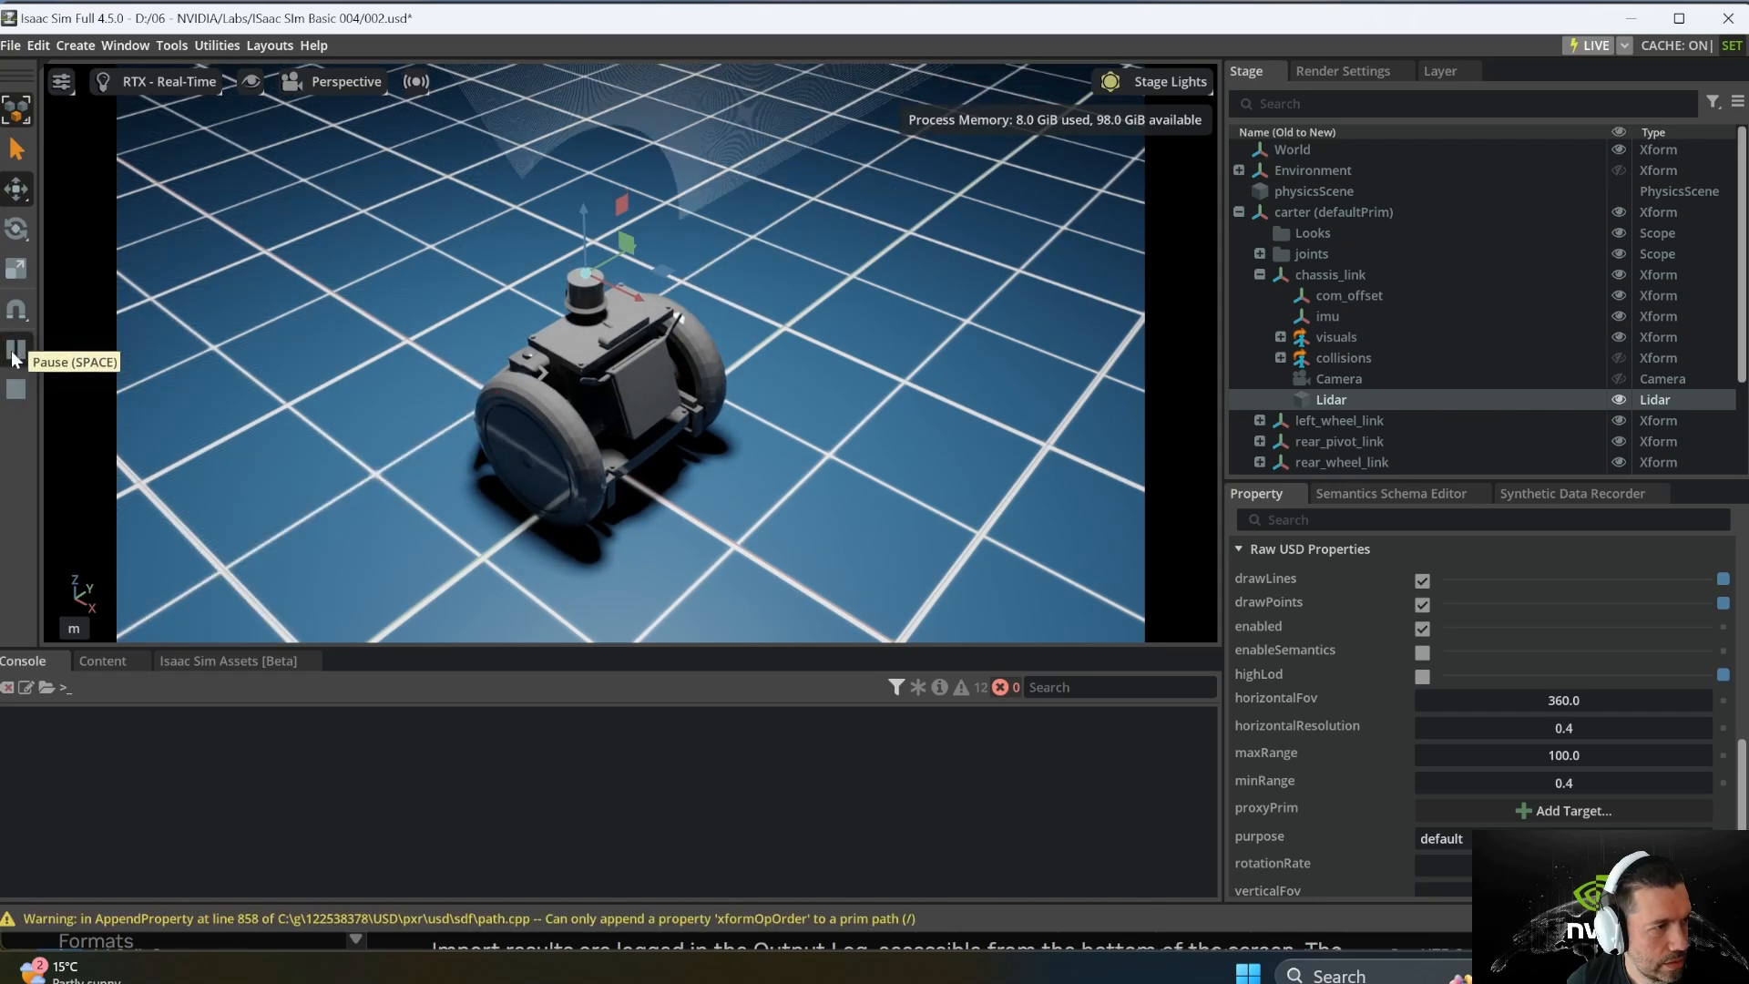
scroll(779, 366, down, 3)
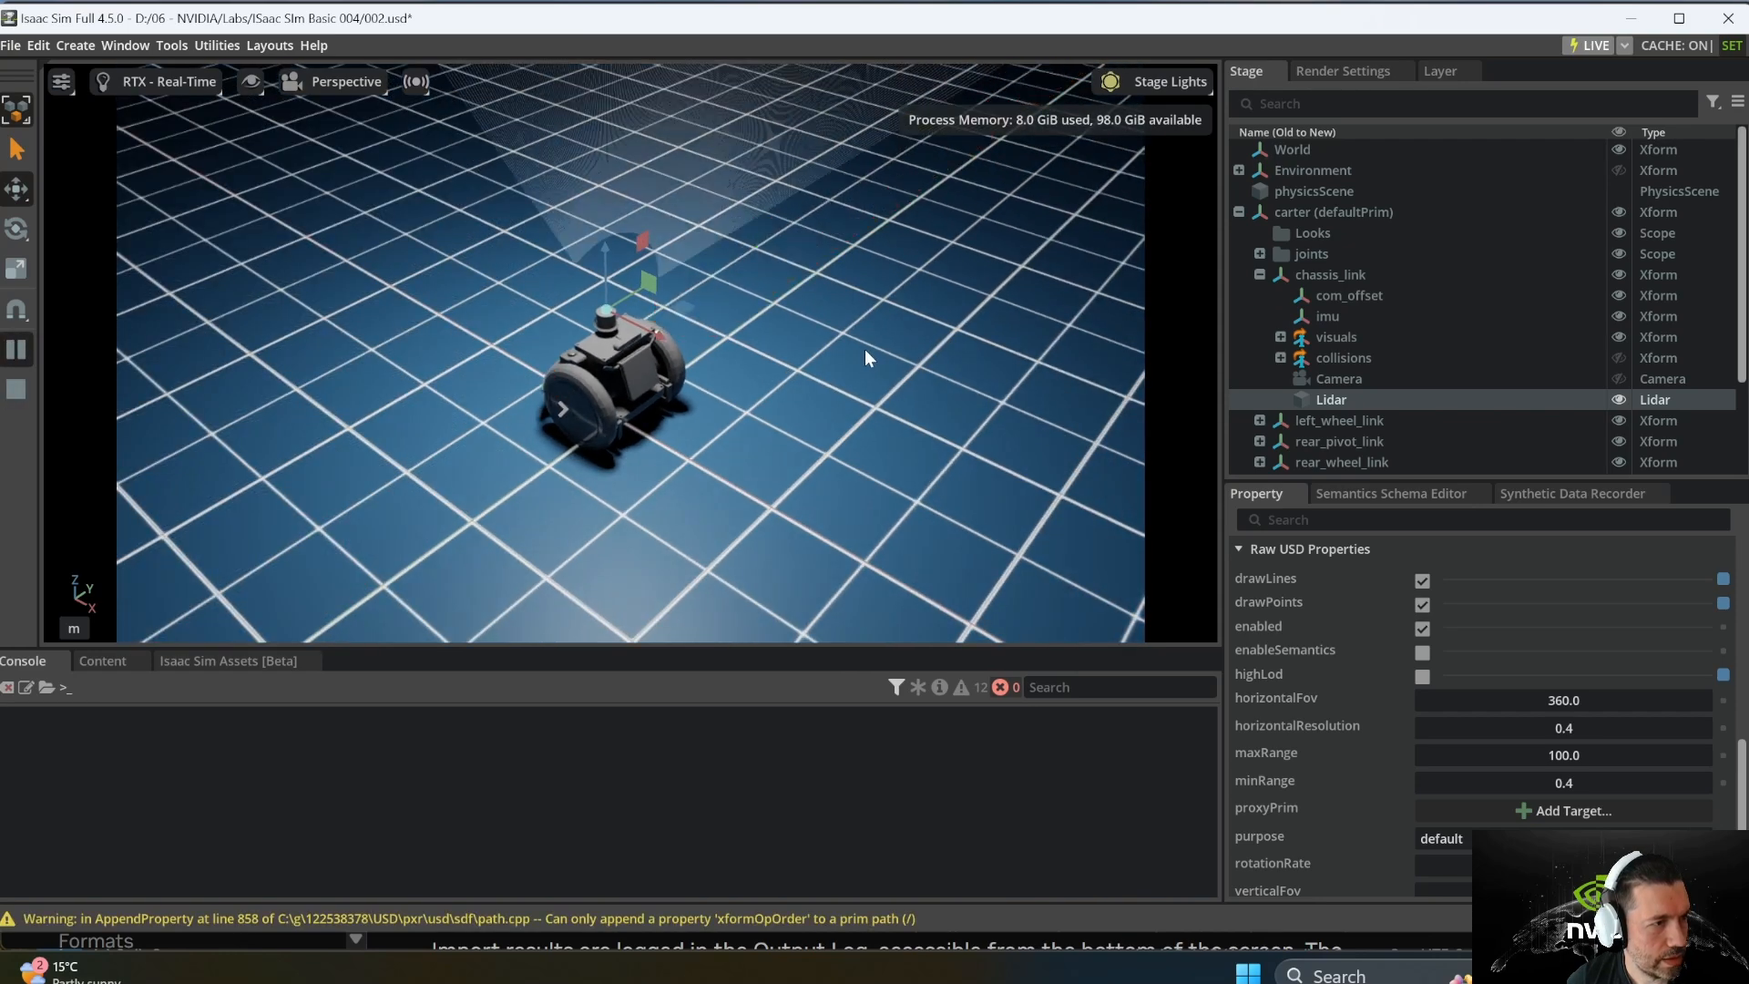
scroll(710, 357, up, 5)
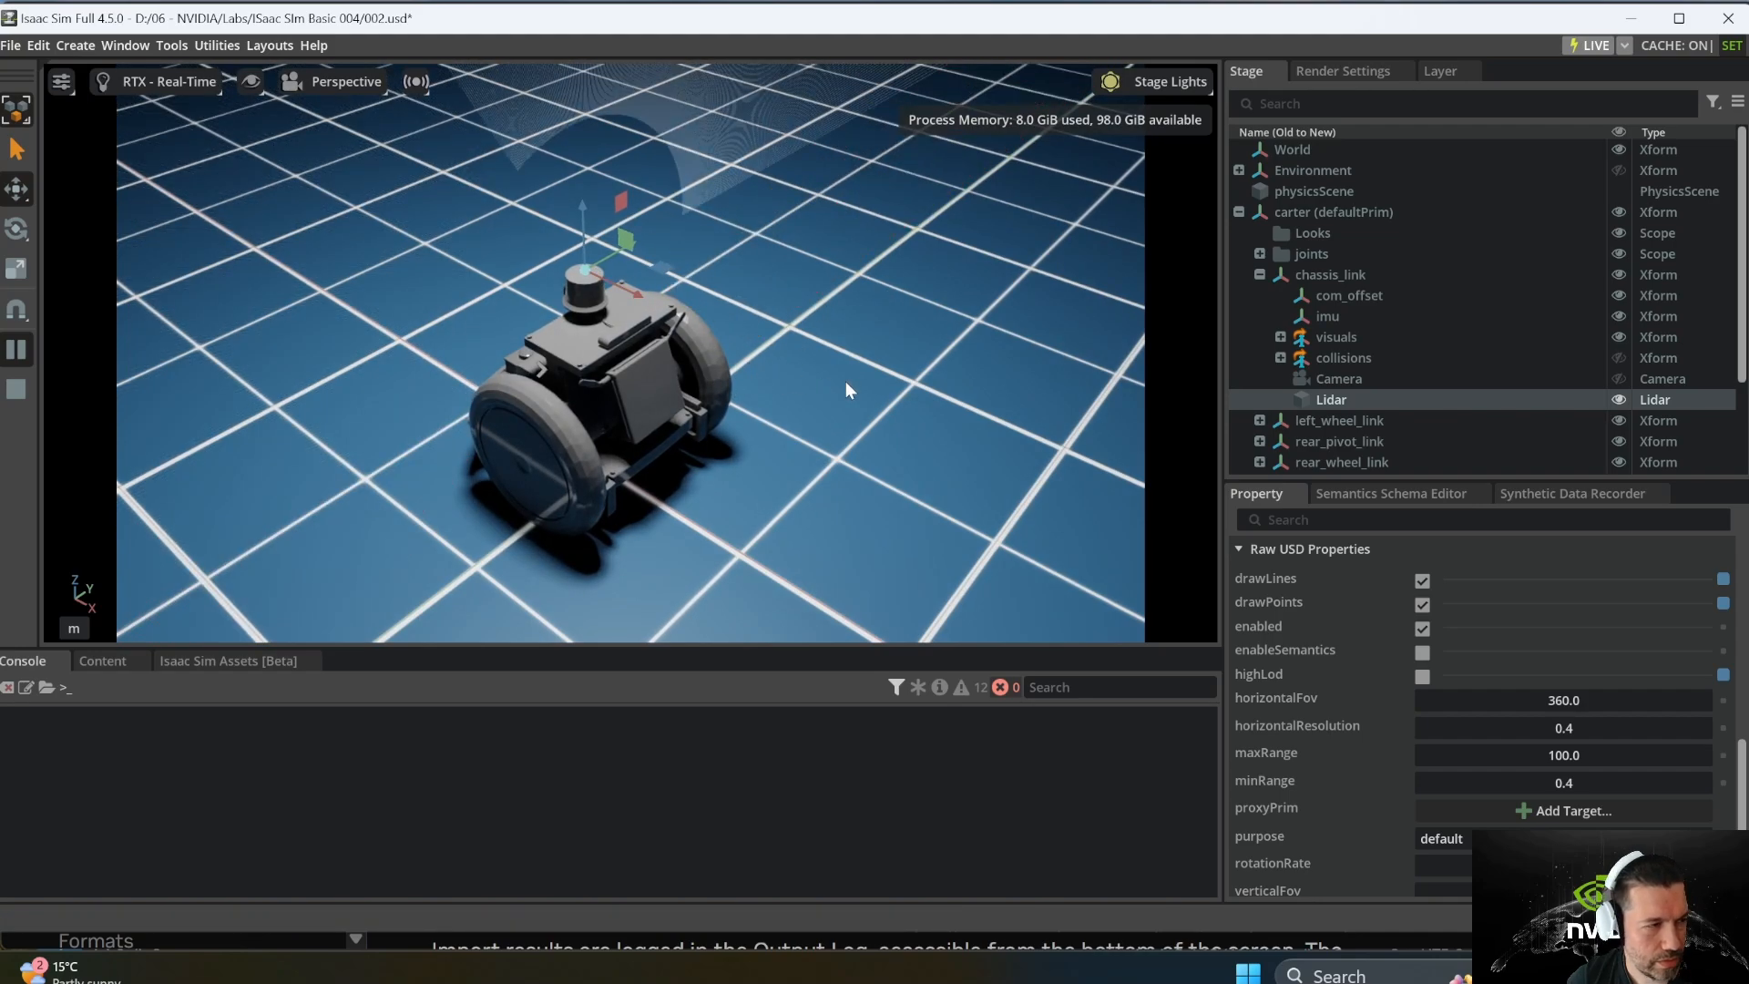
alt+drag(912, 383, 1051, 335)
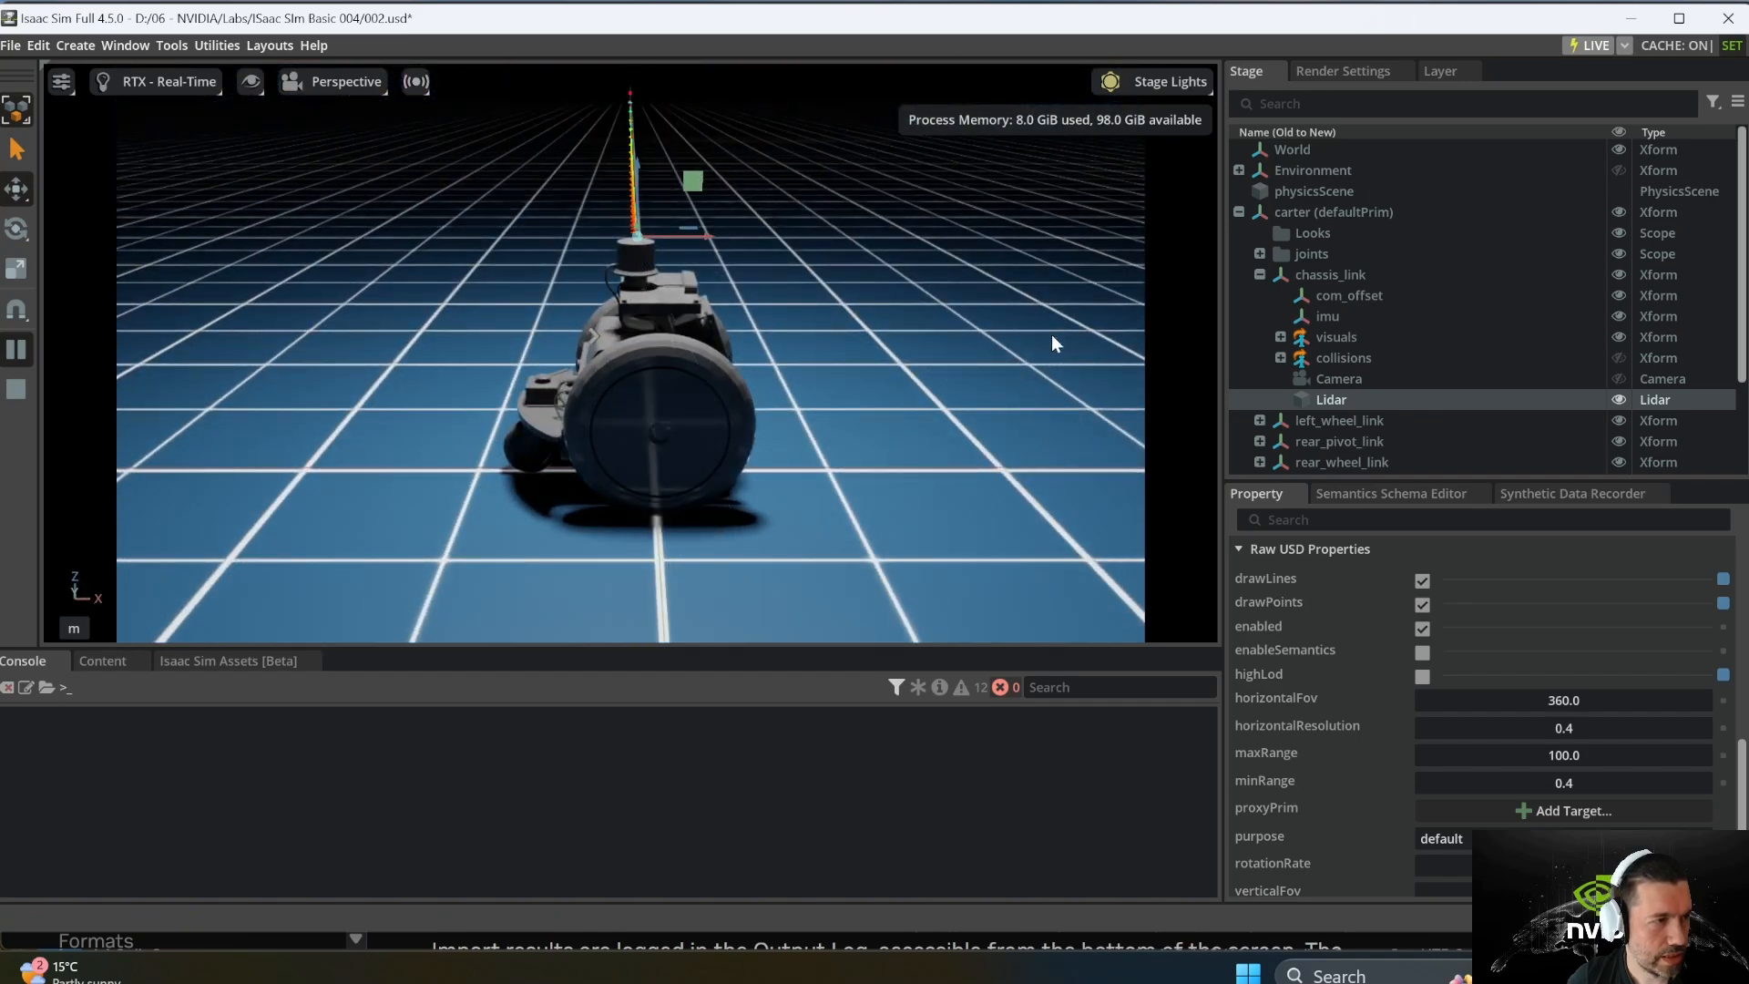
alt+drag(1134, 297, 904, 362)
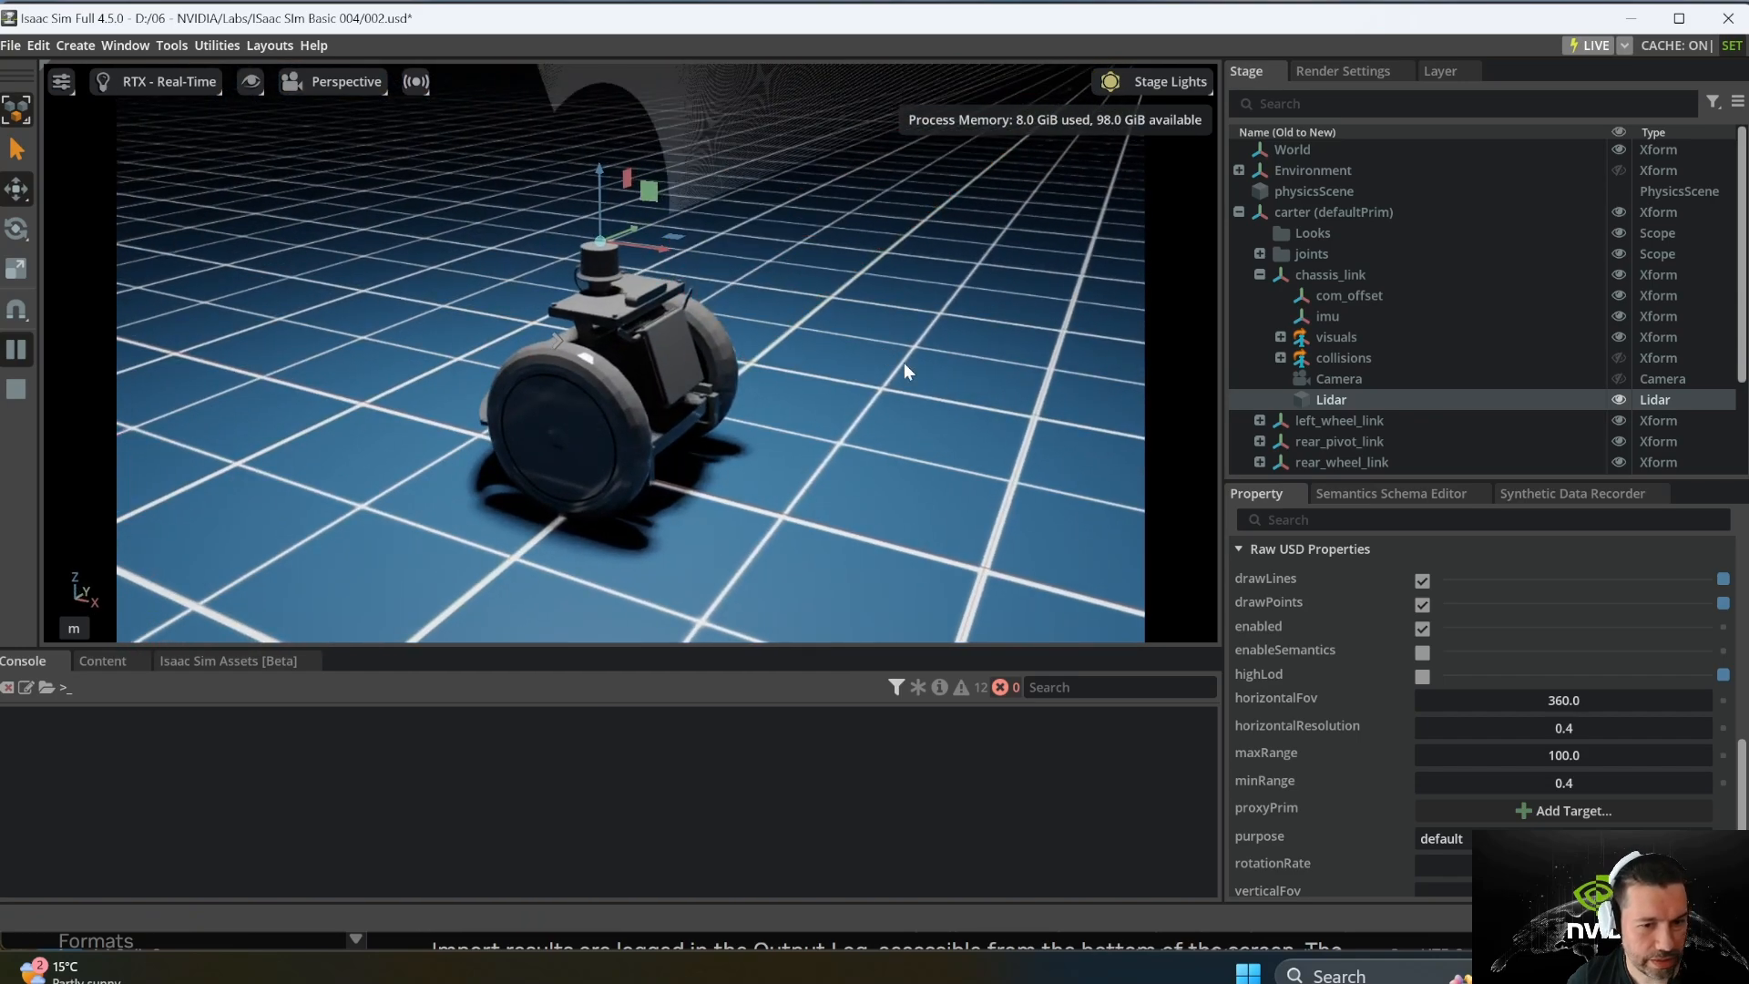
scroll(1658, 647, down, 3)
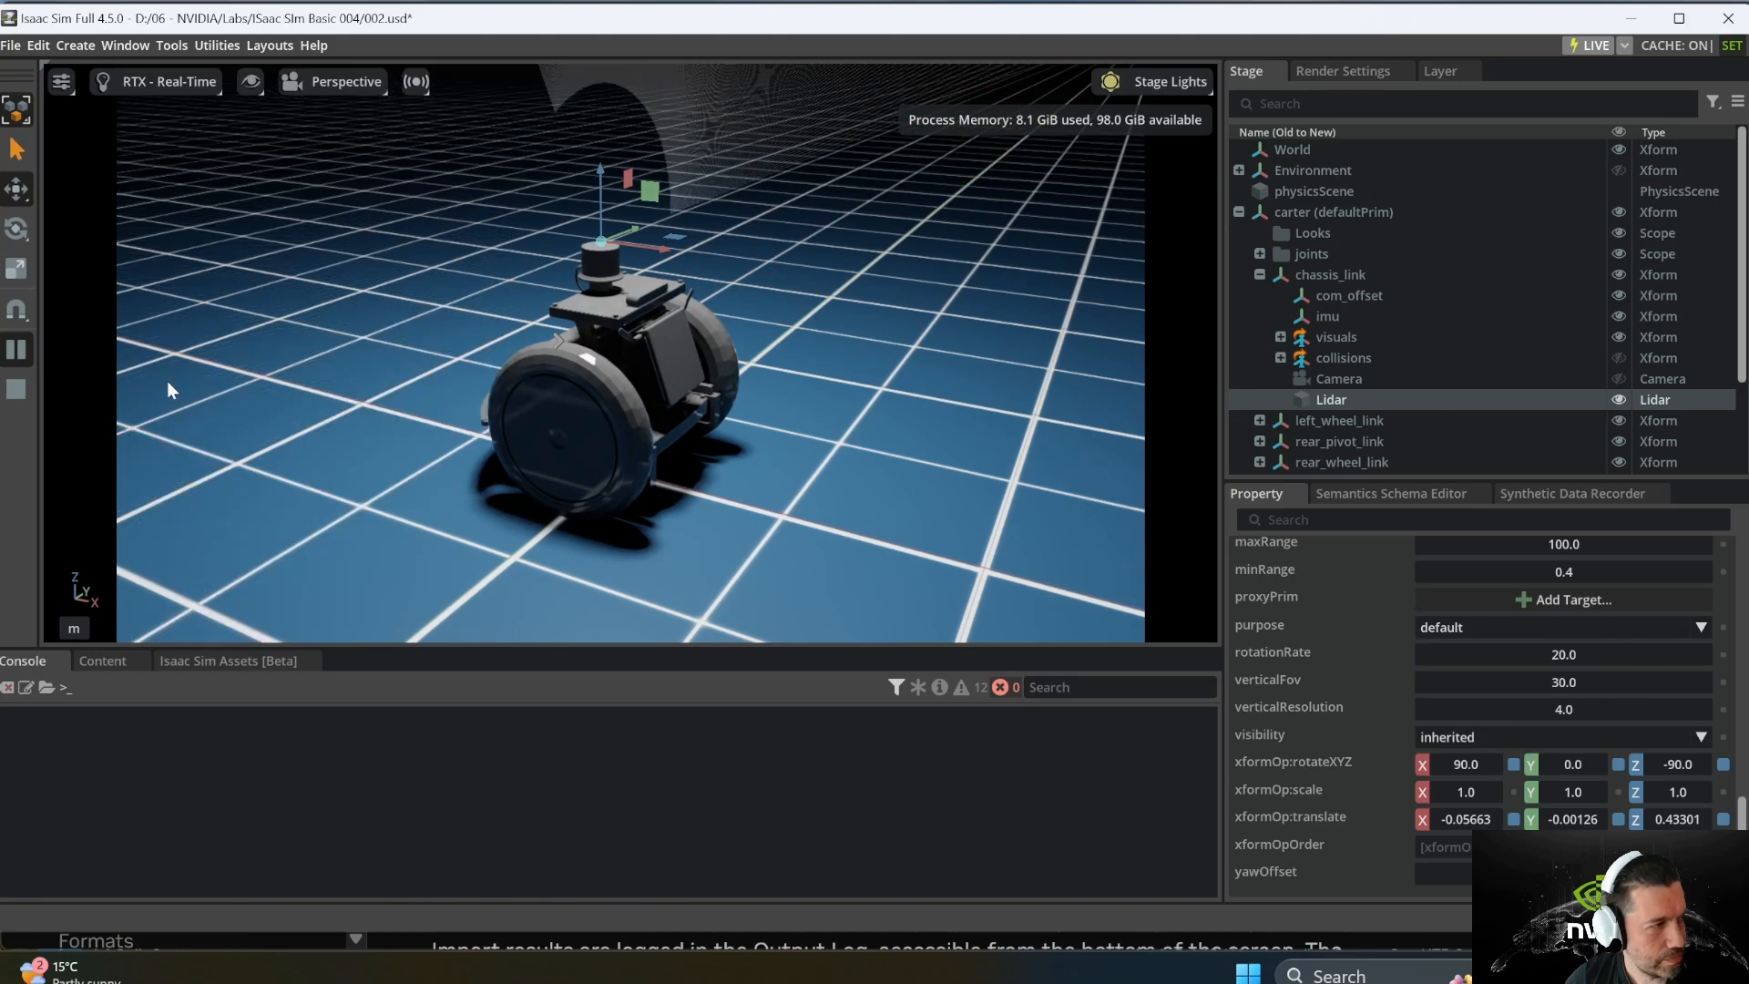
click(22, 386)
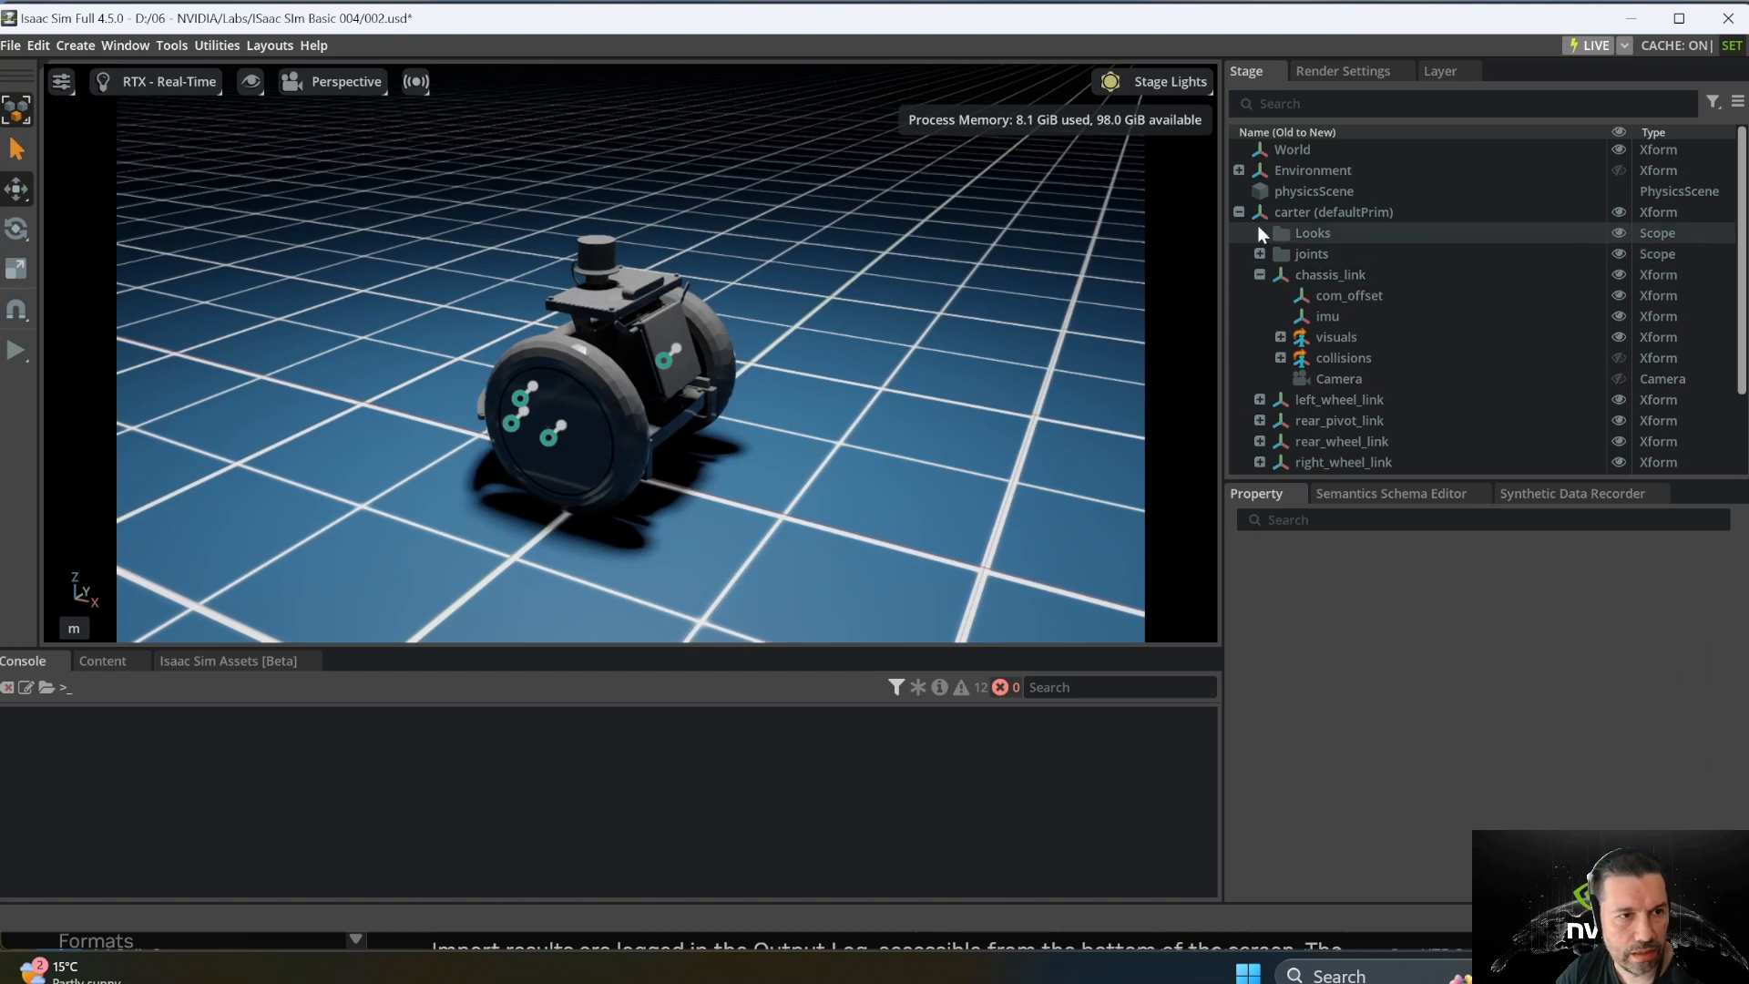
Step: Create a Rotating PhysX Lidar under World and move World to about X -0.061, Z 0.695, on top of the robot
click(1238, 211)
click(1284, 151)
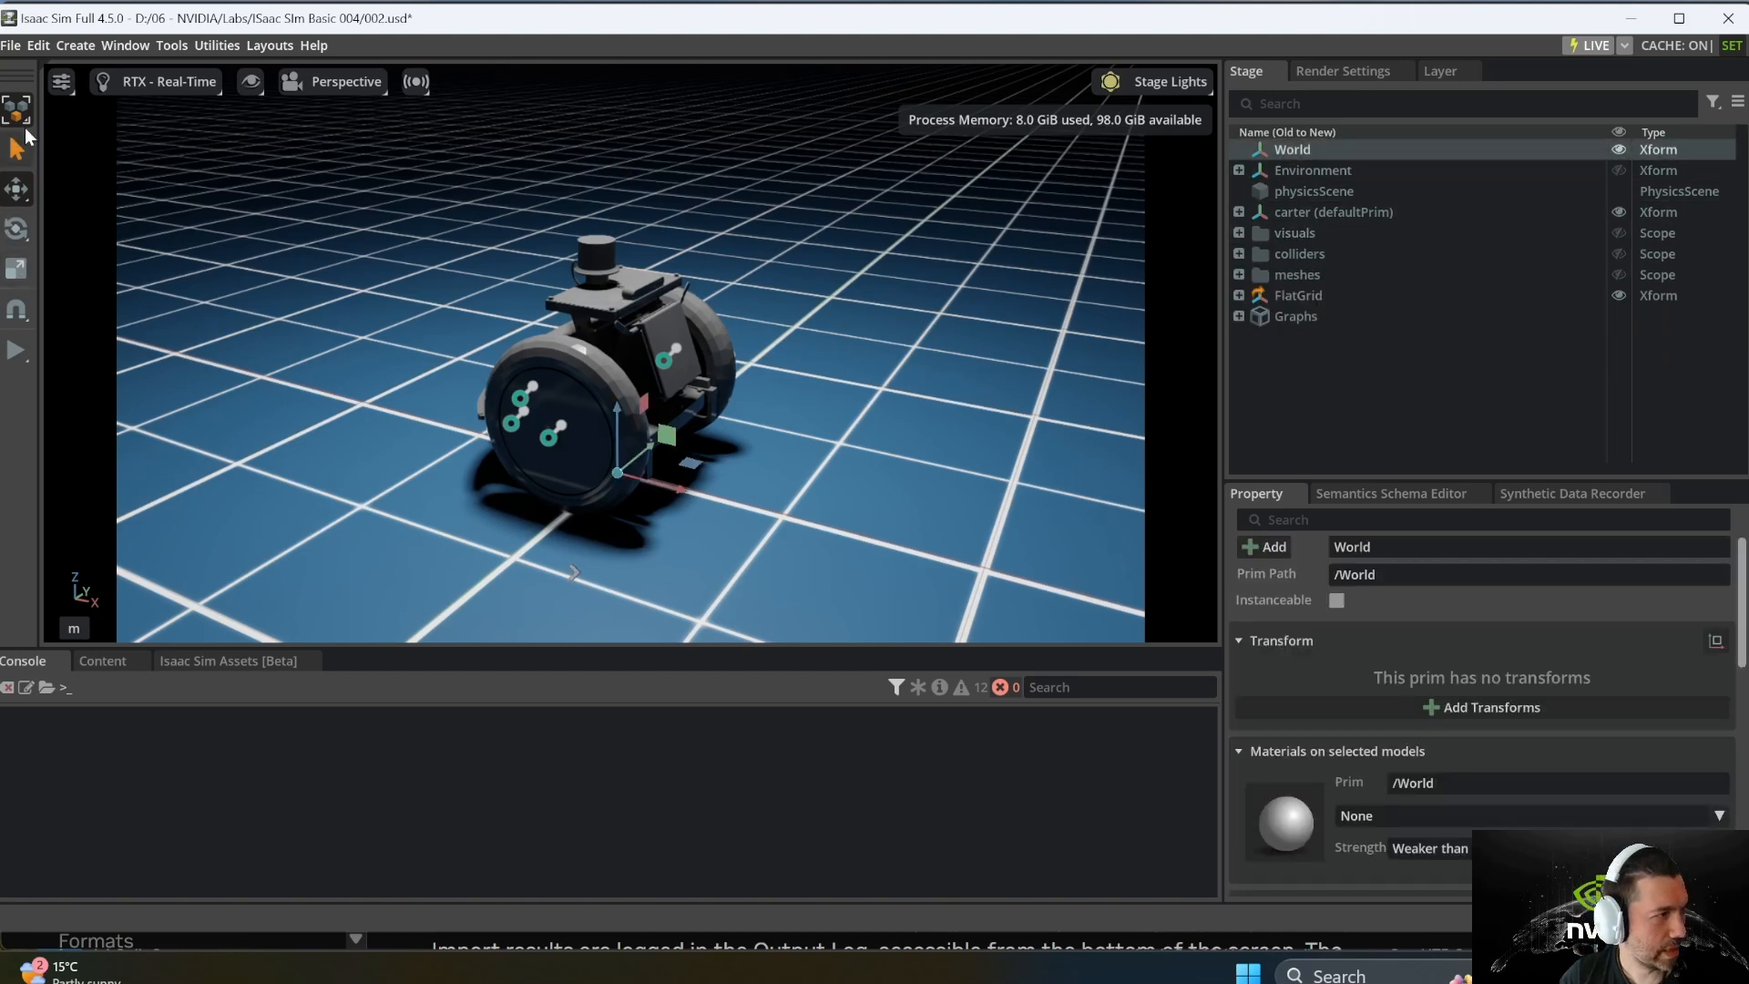
click(74, 45)
mouse_move(115, 412)
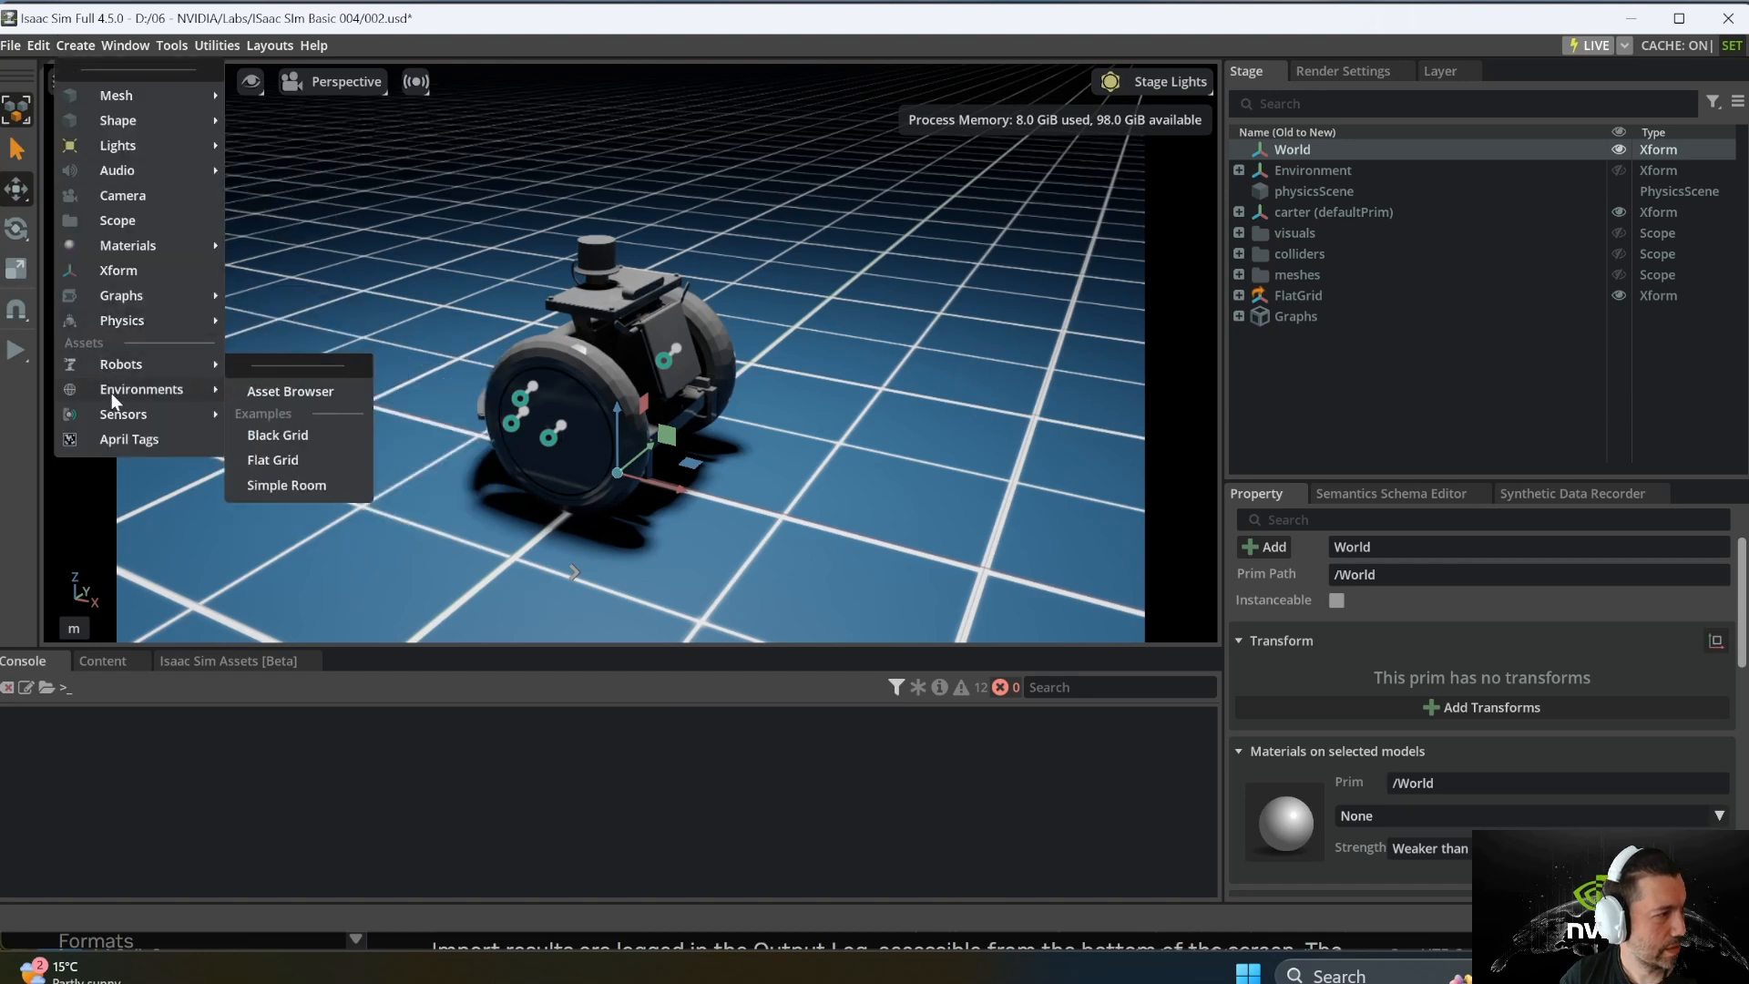
mouse_move(282, 559)
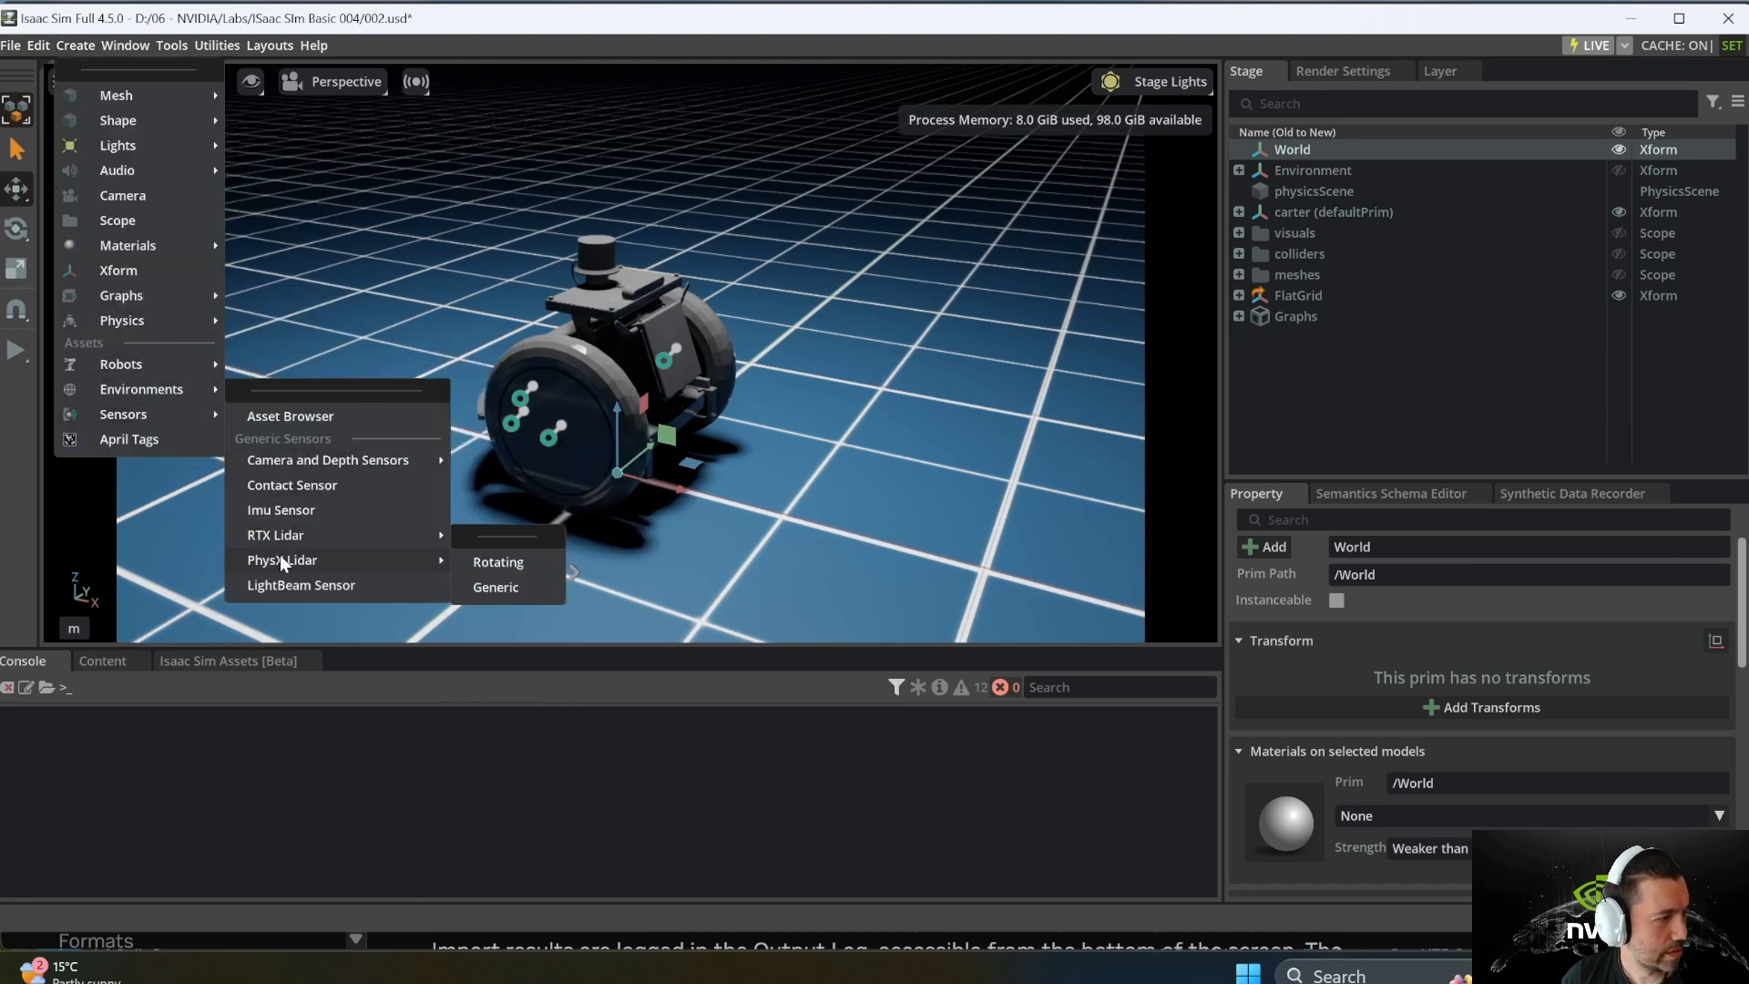
click(506, 565)
drag(610, 432, 588, 191)
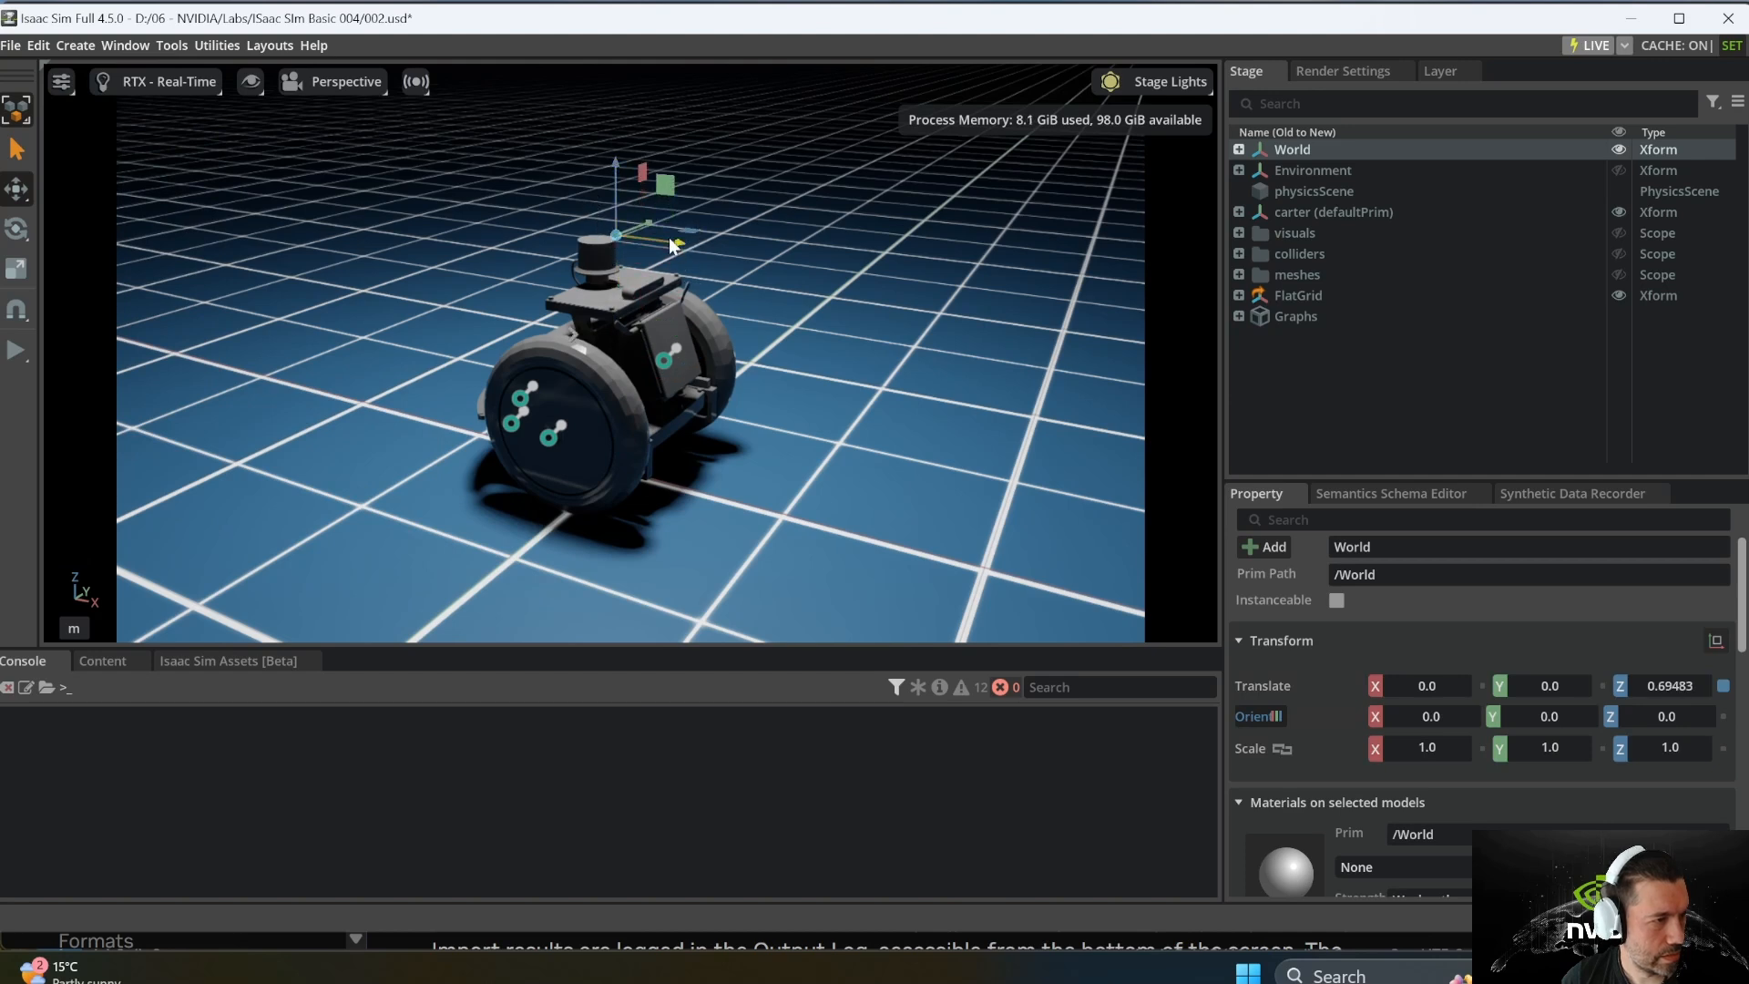
drag(672, 246, 646, 244)
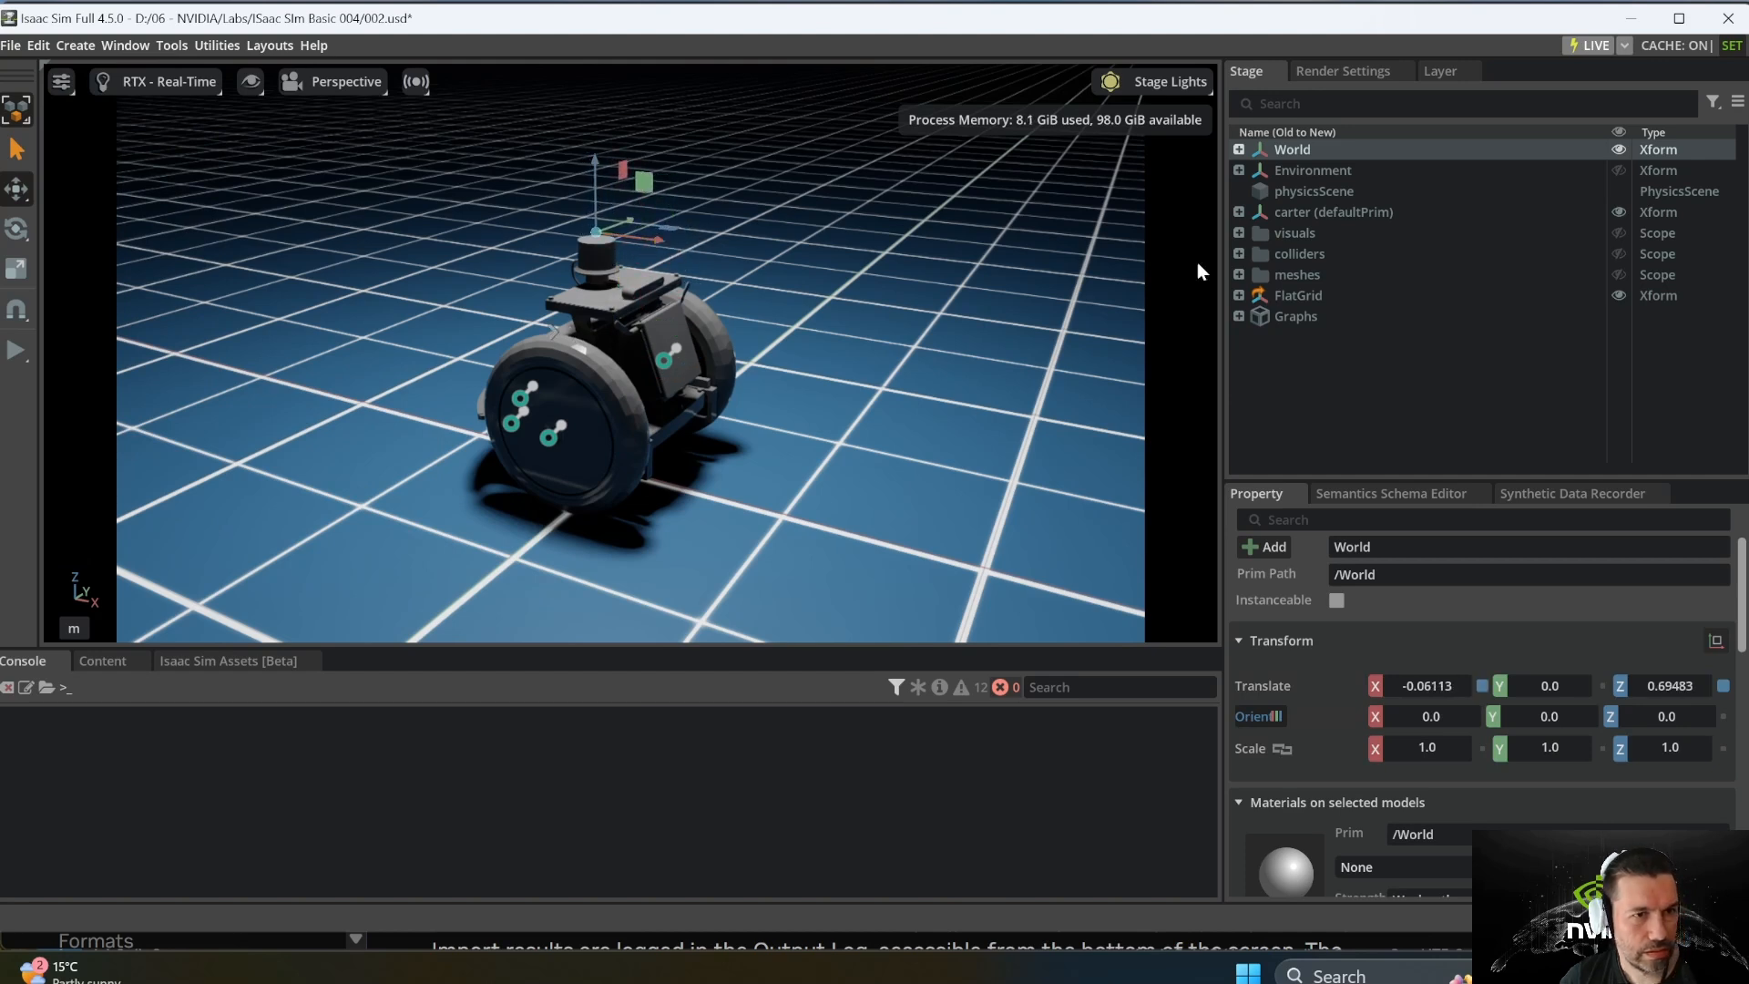
Step: Move the Lidar from World to carter and select the Camera under chassis_link
click(1238, 150)
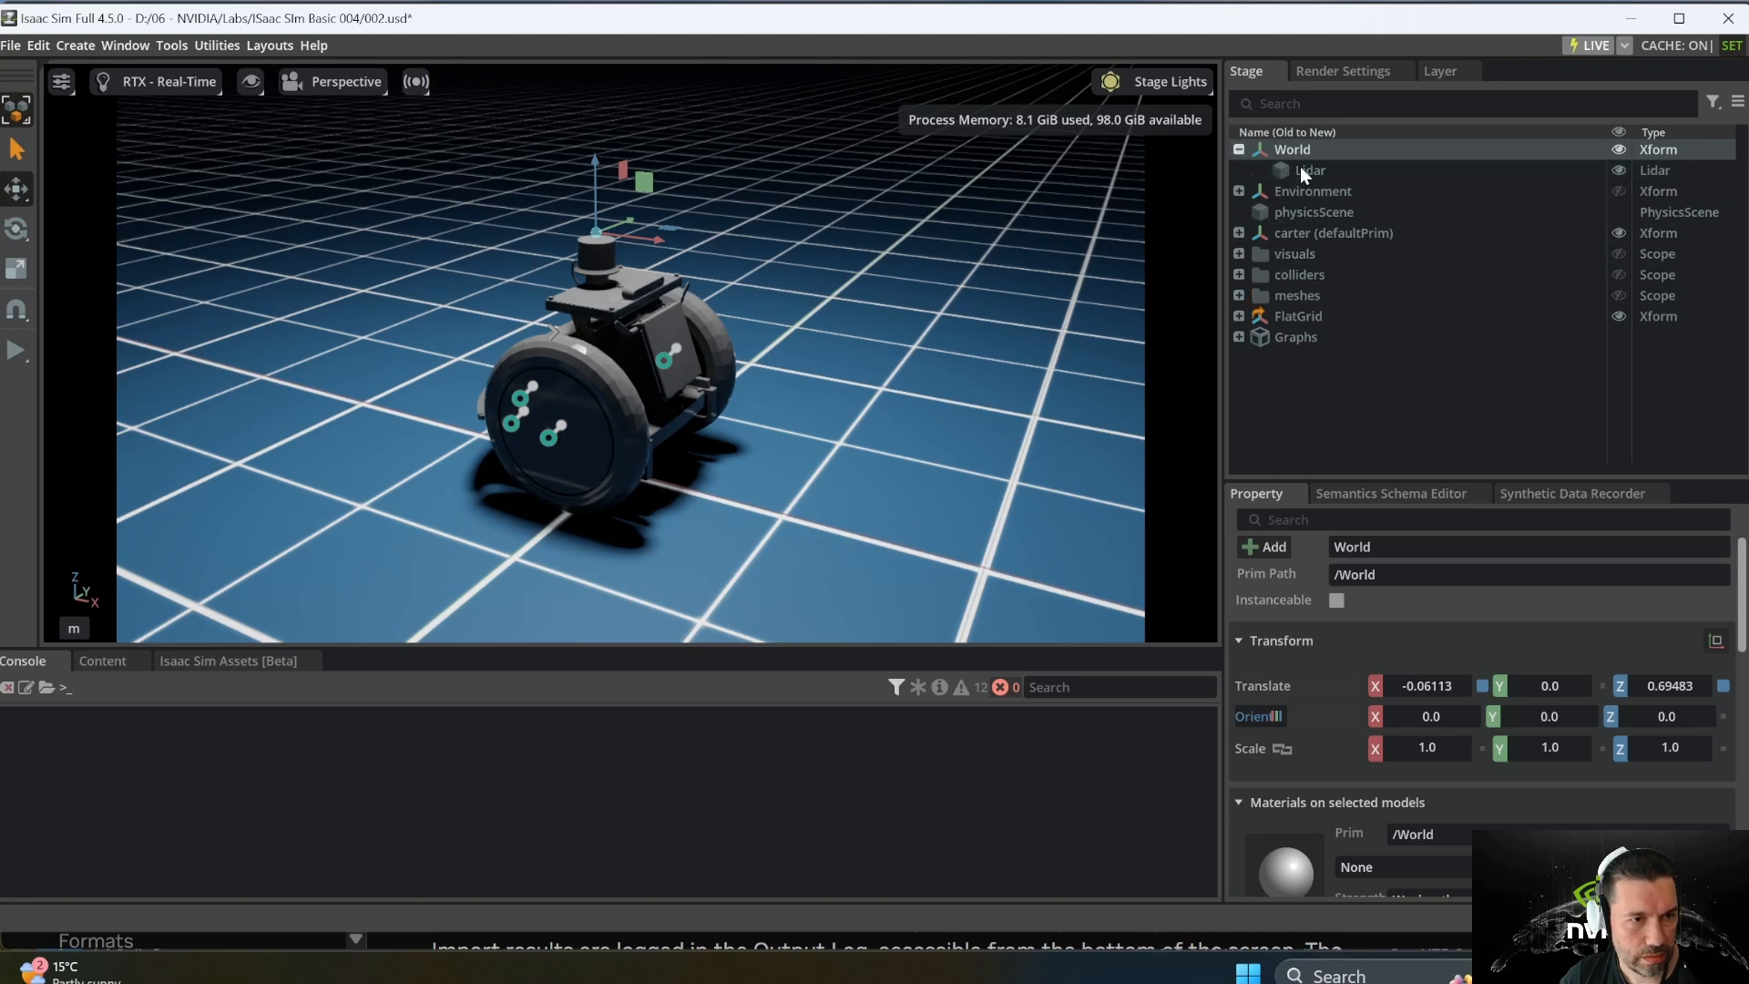
drag(1300, 170, 1305, 233)
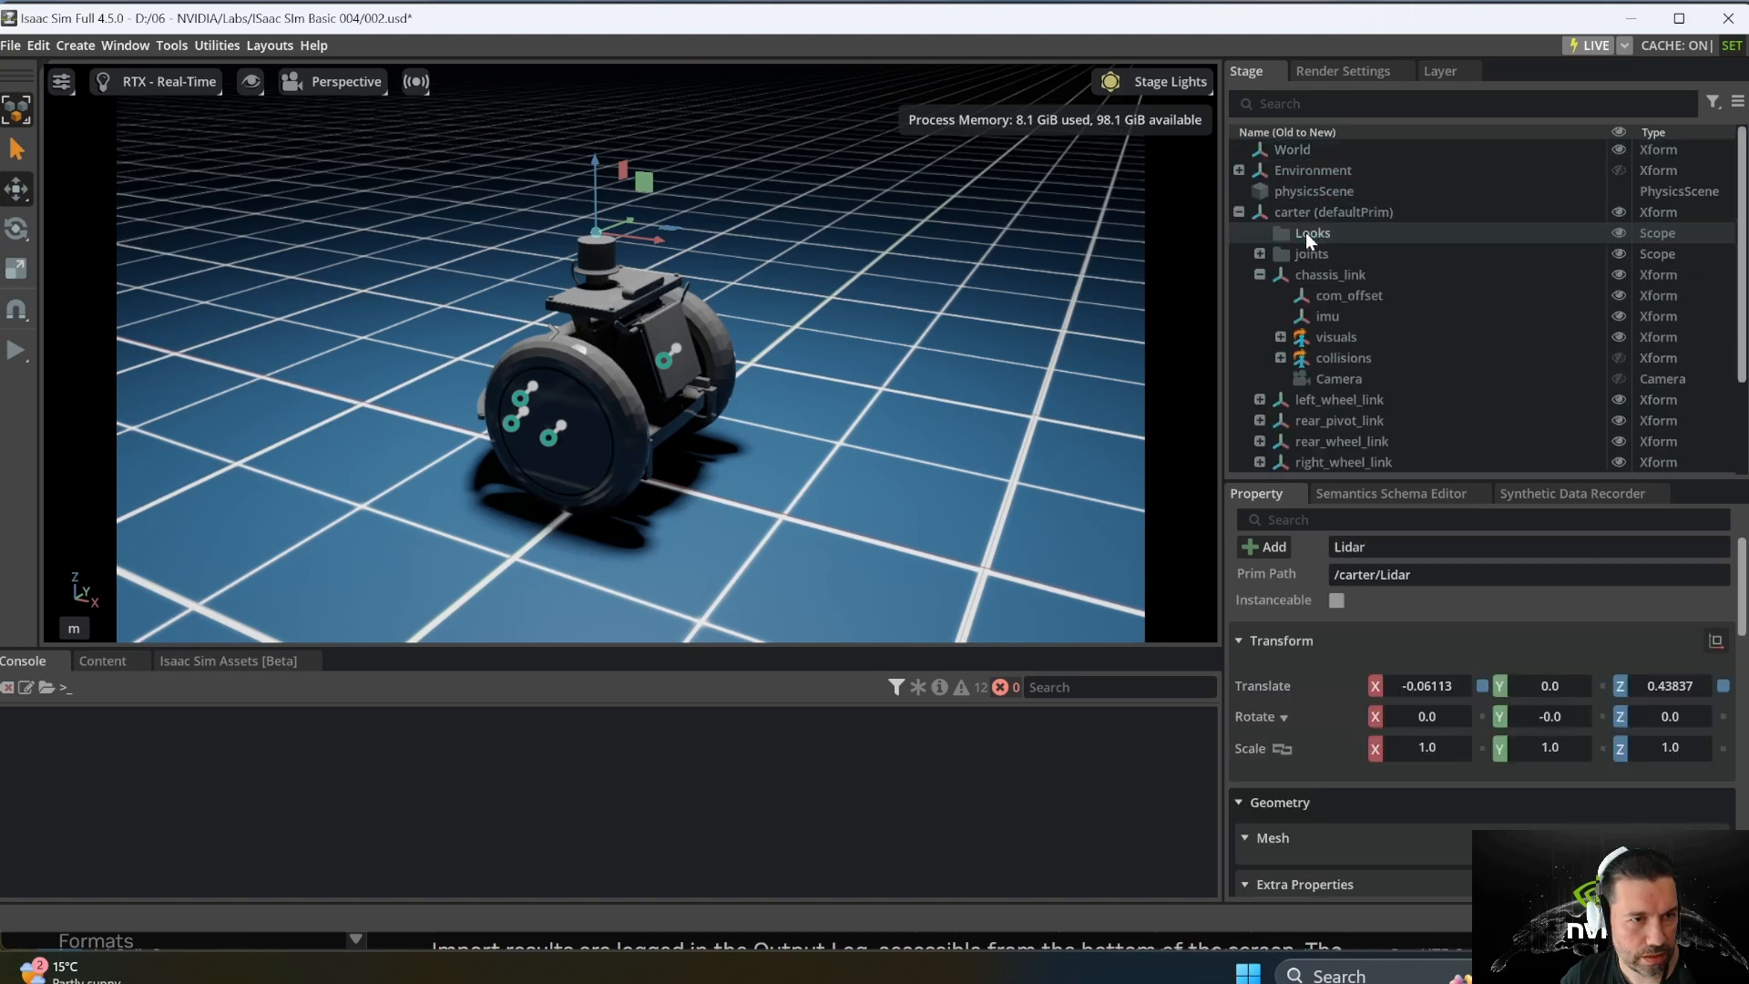
mouse_move(1336, 377)
mouse_down()
mouse_move(1321, 274)
mouse_move(1328, 375)
mouse_up()
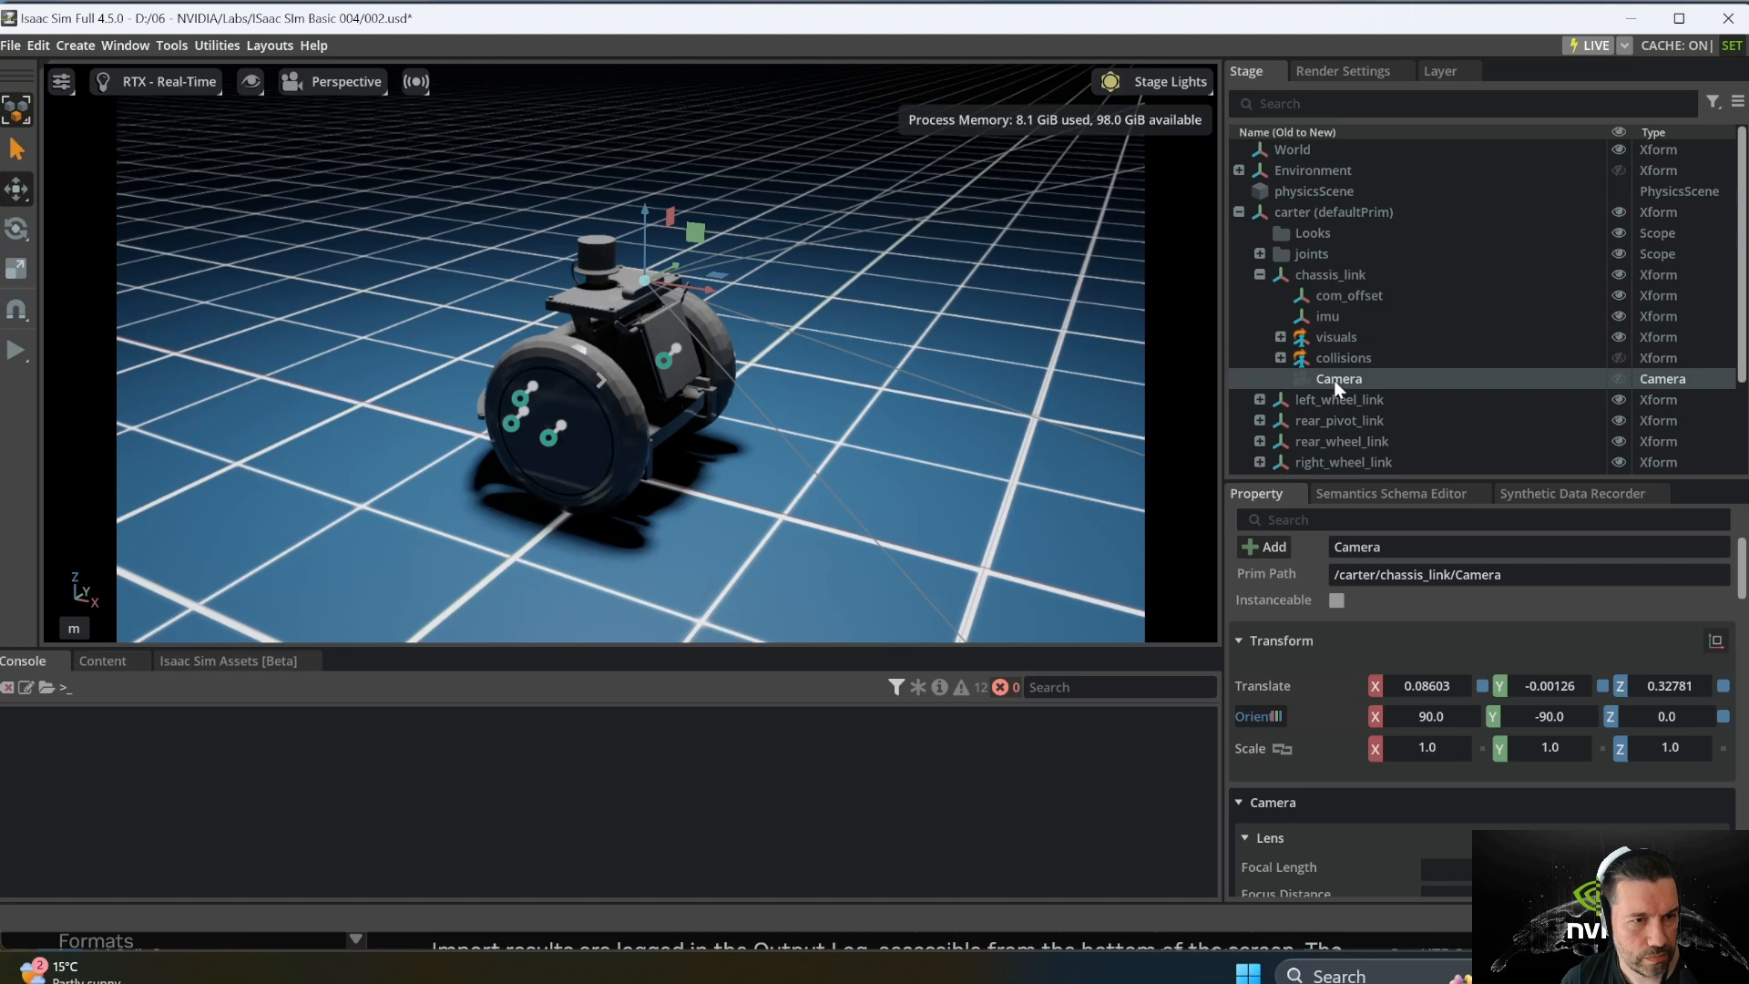
Step: Move the Lidar from carter into chassis_link, alongside the Camera
drag(1334, 376, 1317, 272)
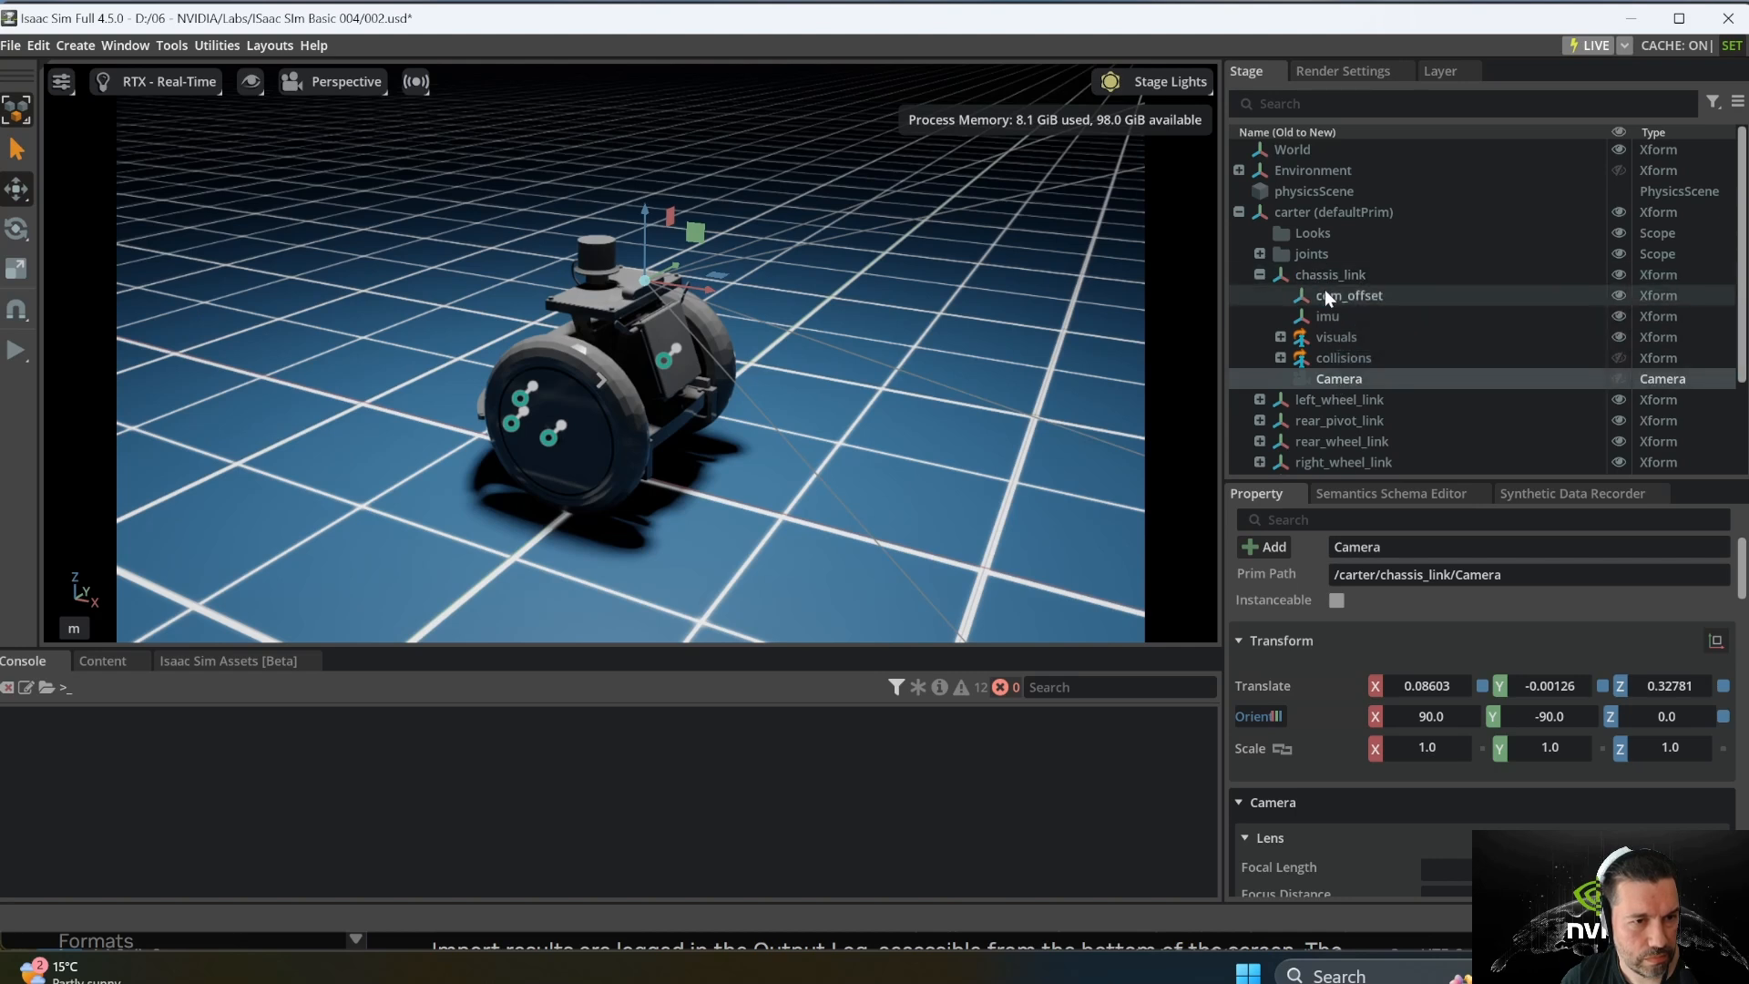
scroll(1326, 286, down, 2)
drag(1325, 396, 1321, 188)
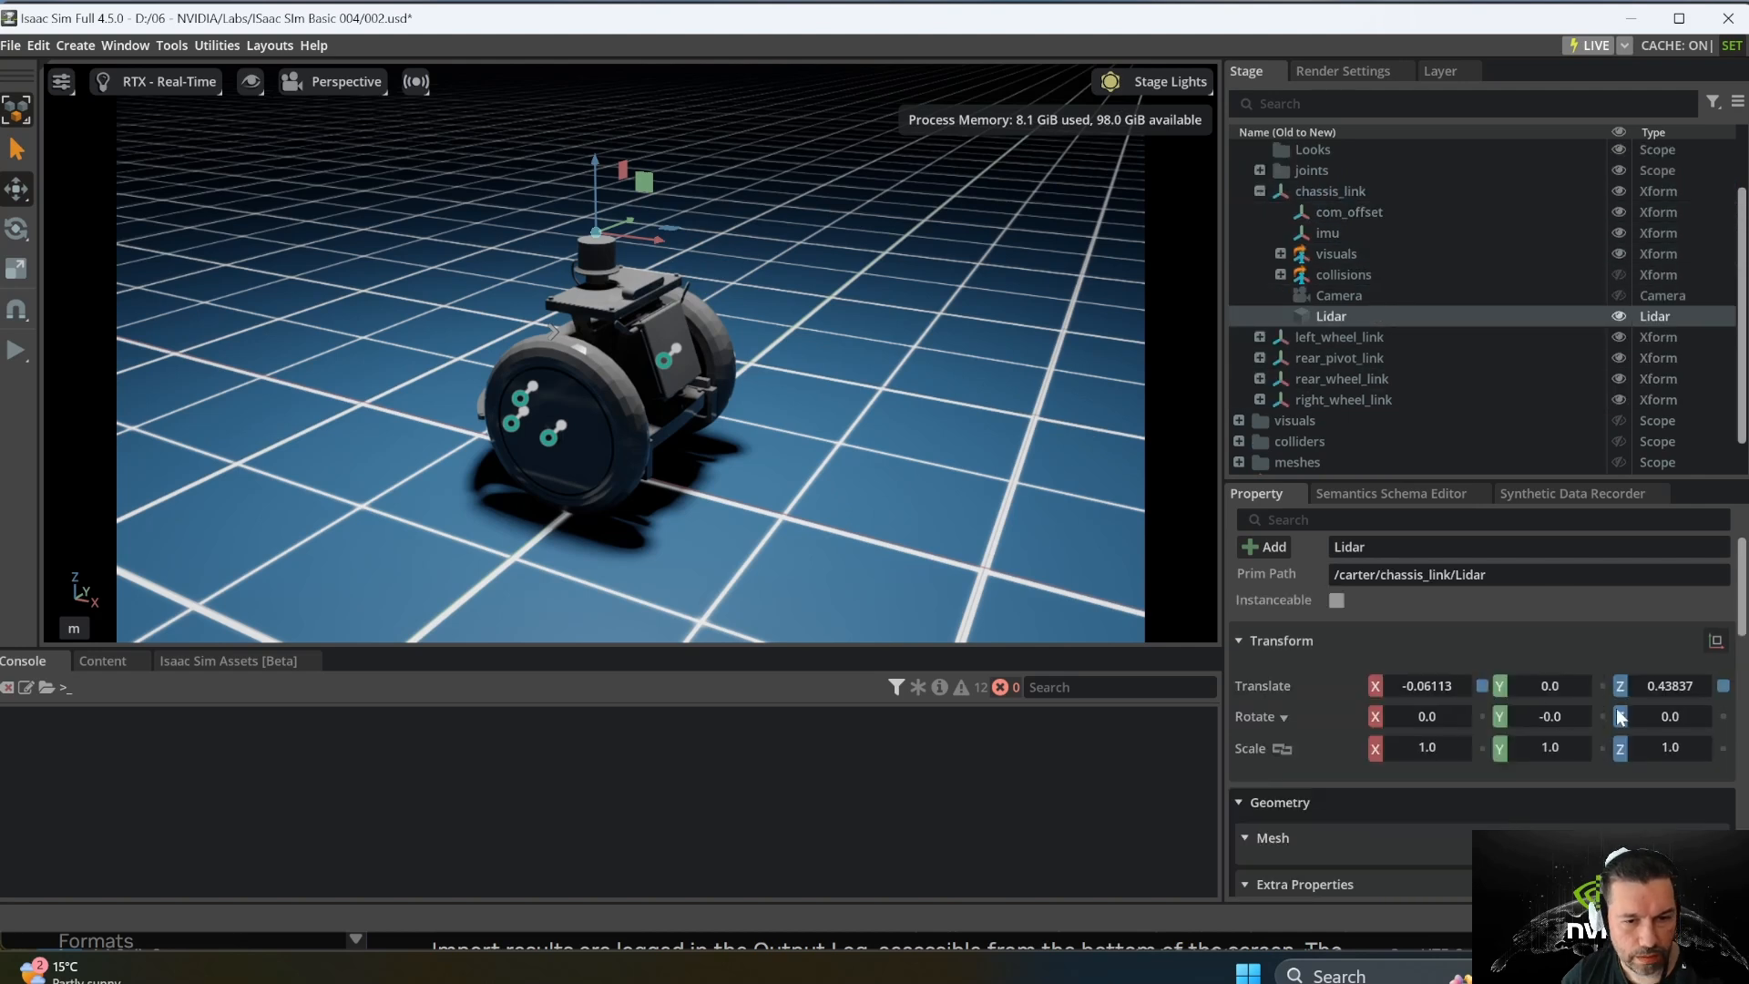
Step: Enable drawLines and drawPoints for the Lidar under chassis_link
scroll(1556, 735, down, 6)
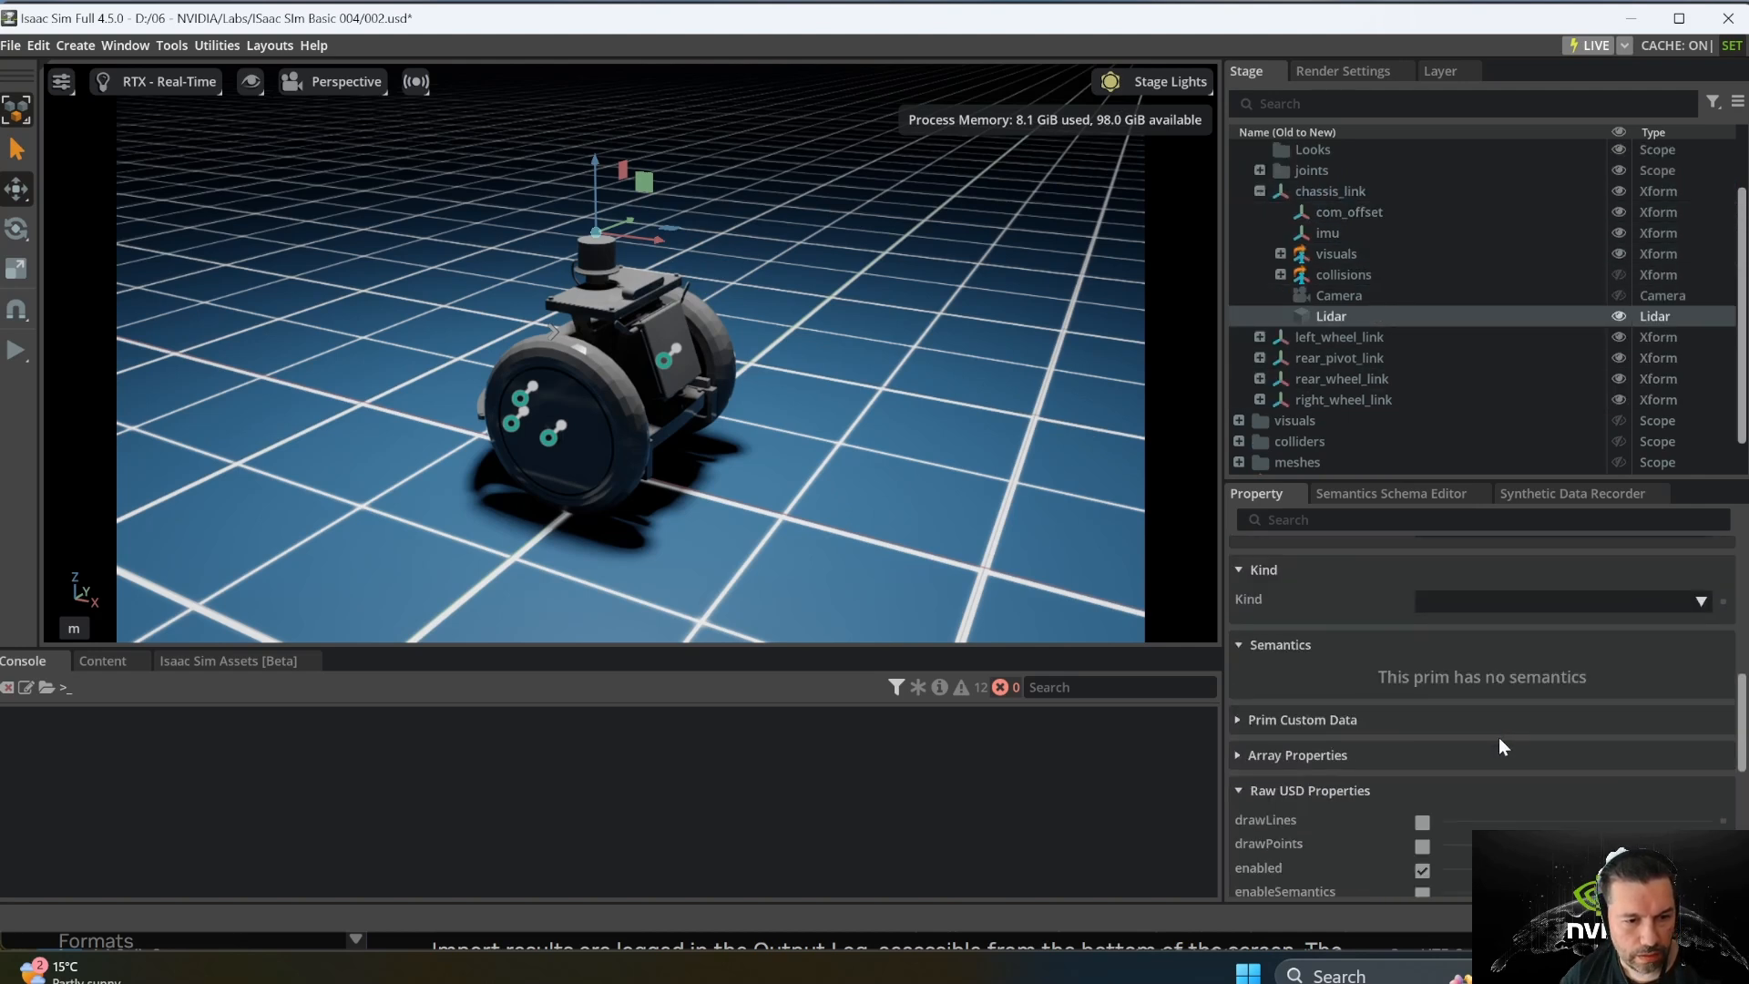
scroll(1499, 736, down, 2)
click(1423, 654)
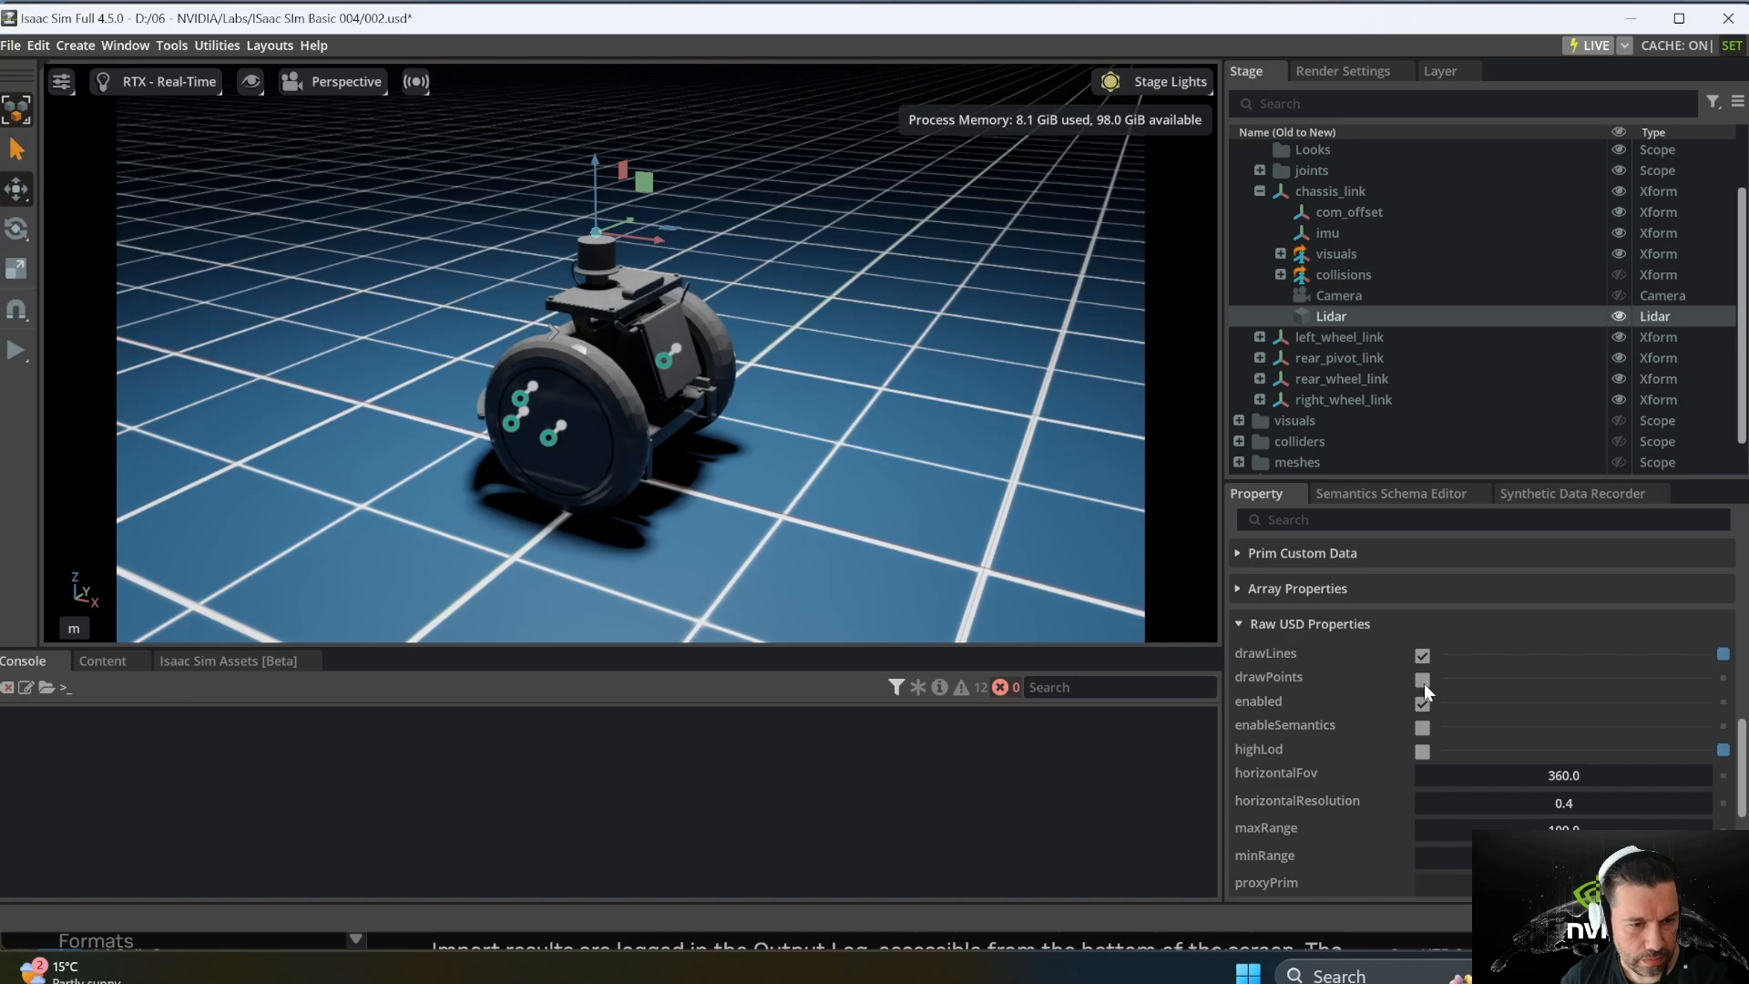
click(1422, 679)
Step: Run the simulation and drive the robot with the keyboard to check that the lidar's drawn lines move with it
click(16, 350)
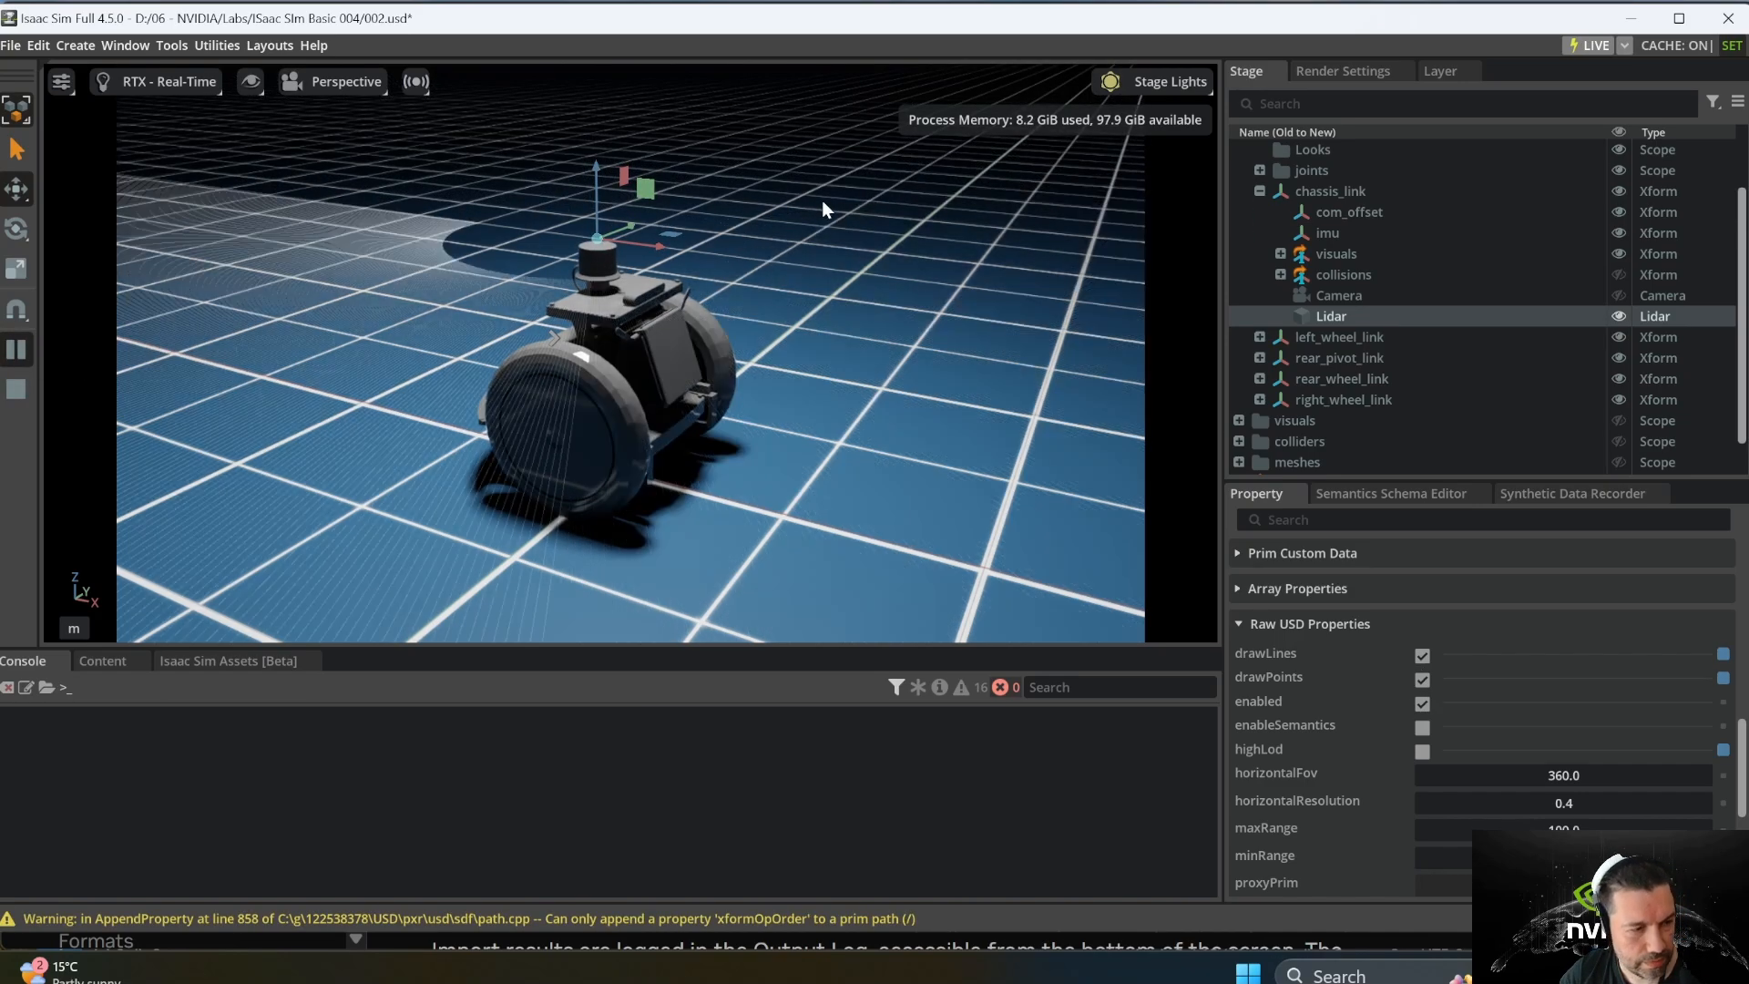
alt+drag(821, 205, 820, 297)
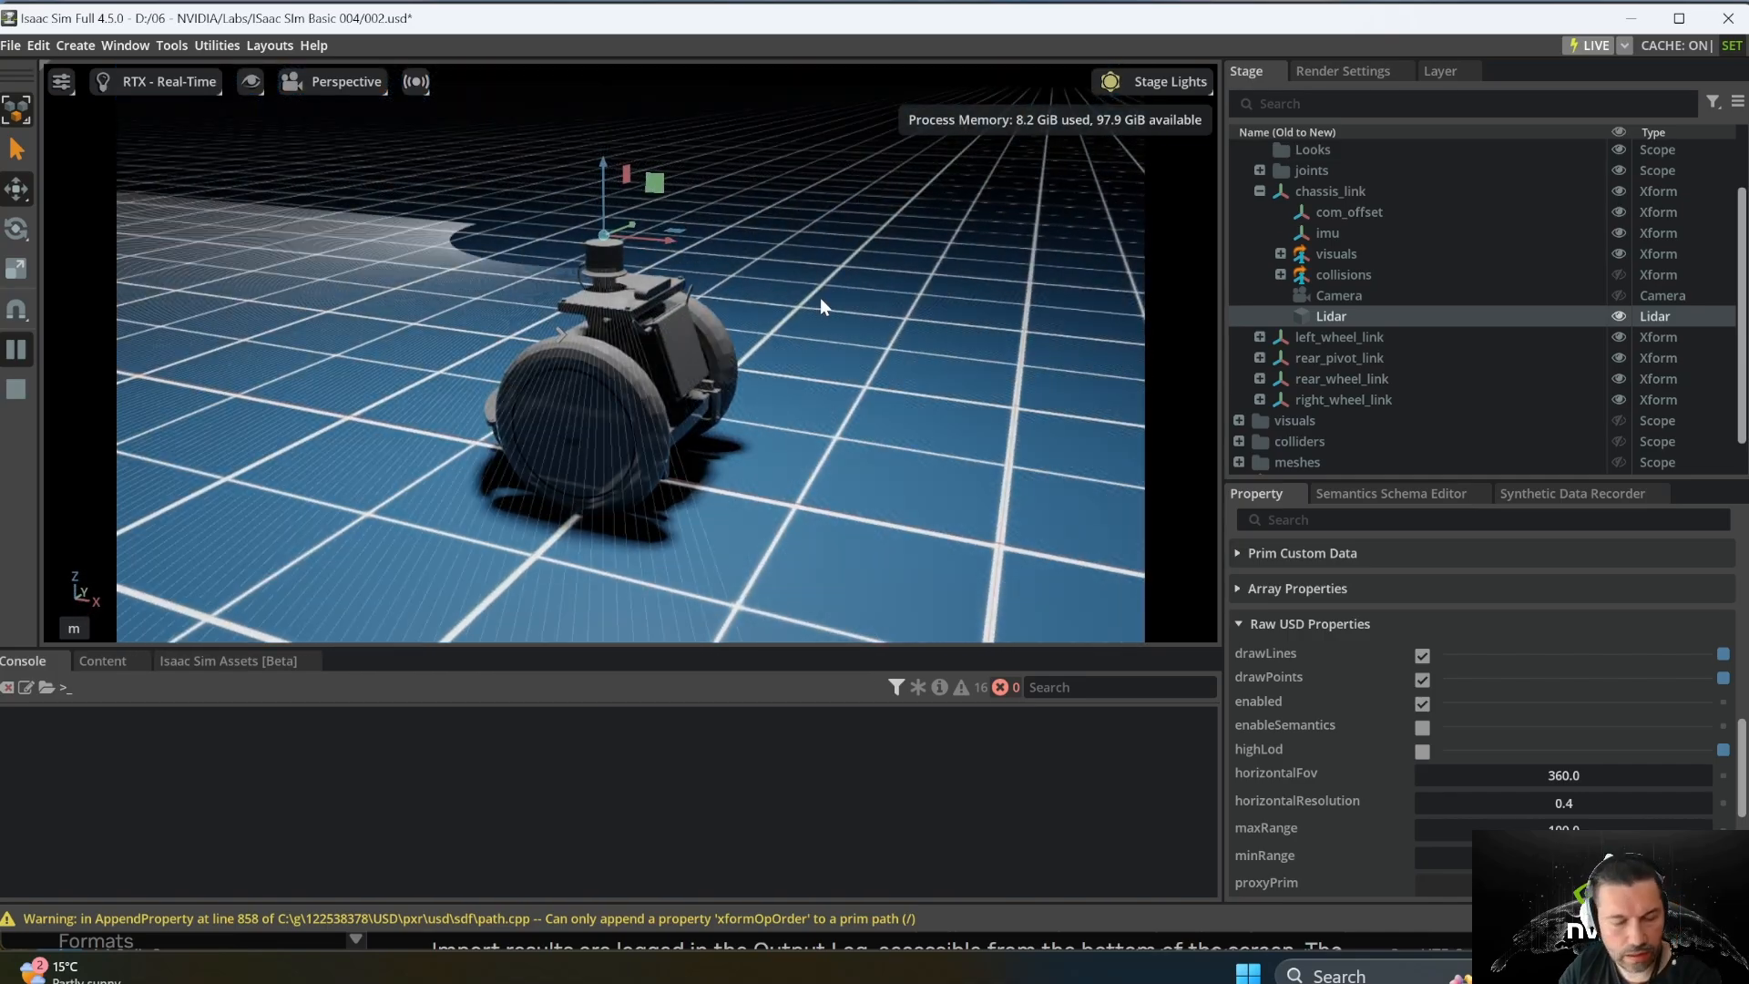
key(Up)
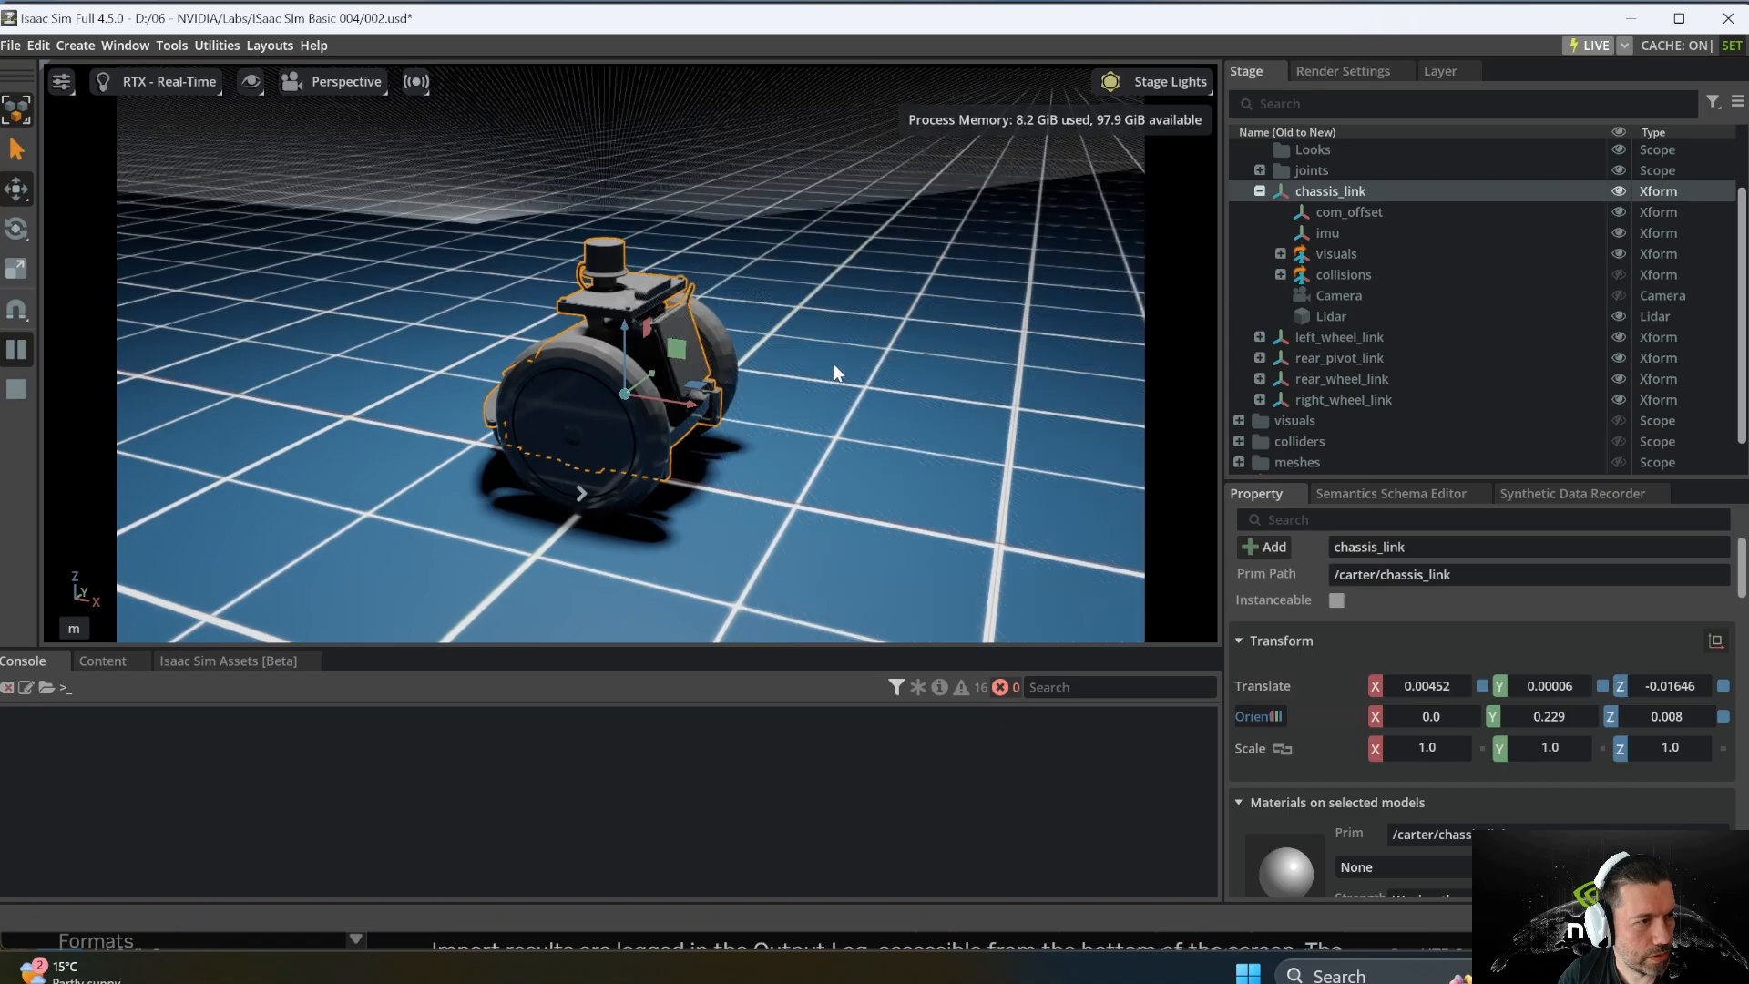
click(290, 460)
key(Up)
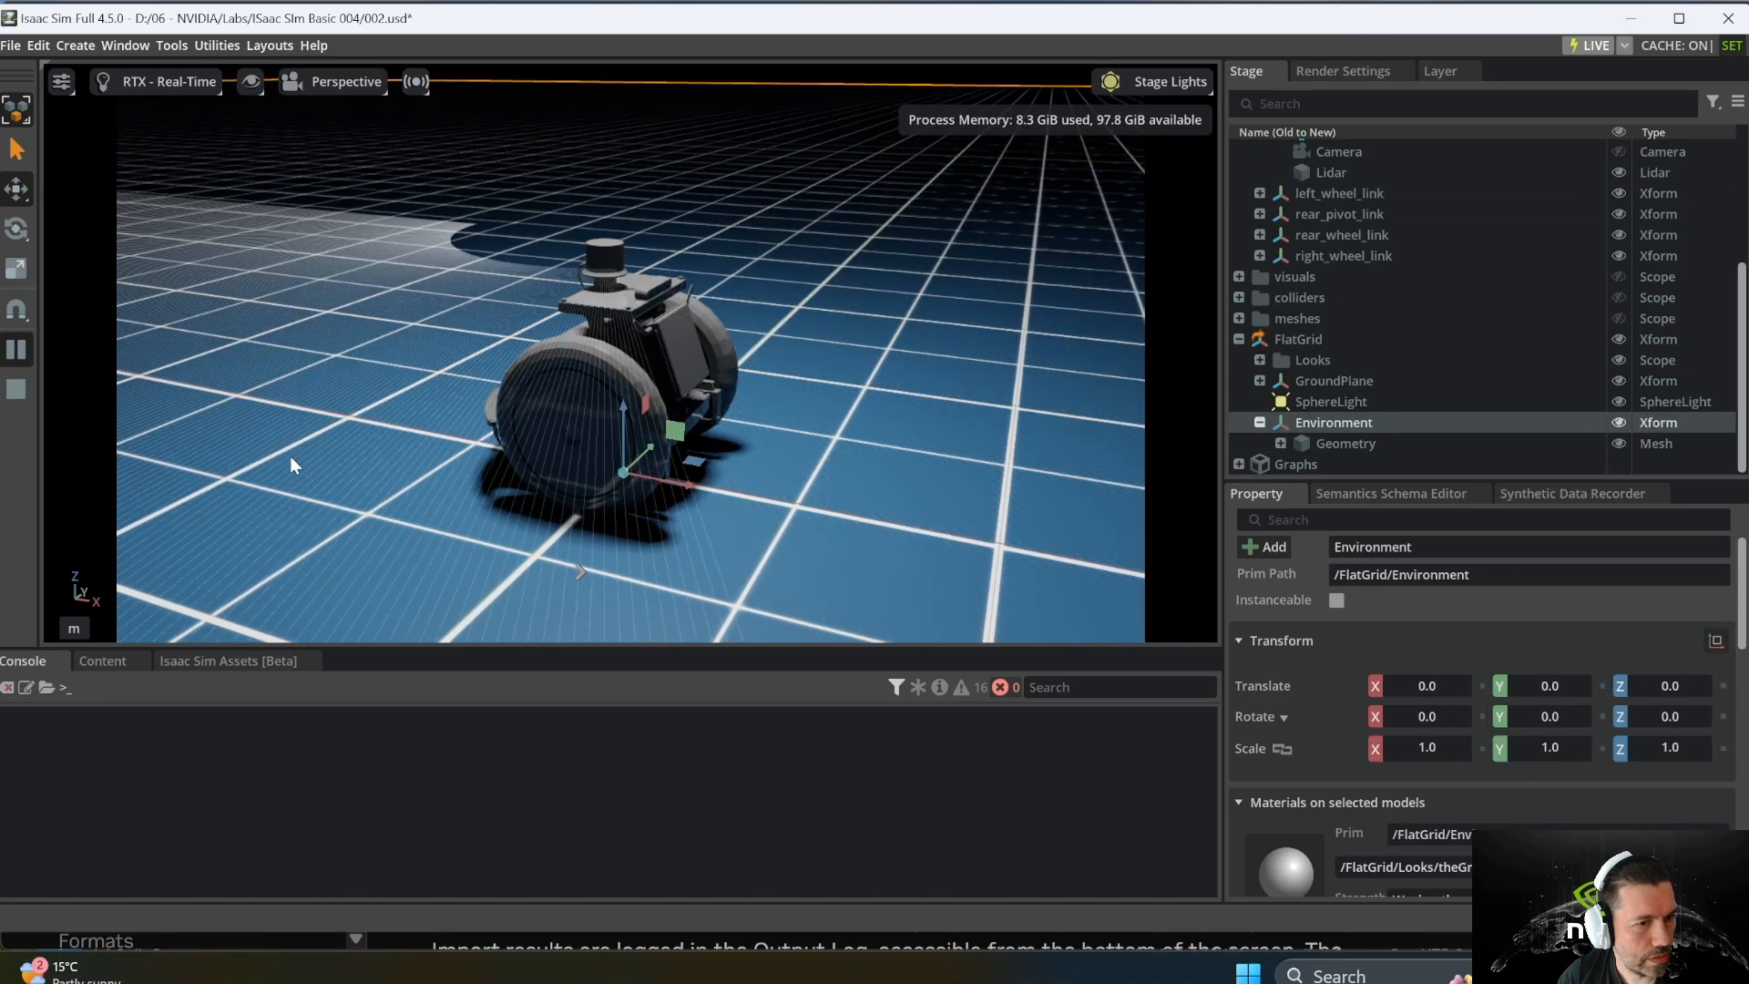
key(w)
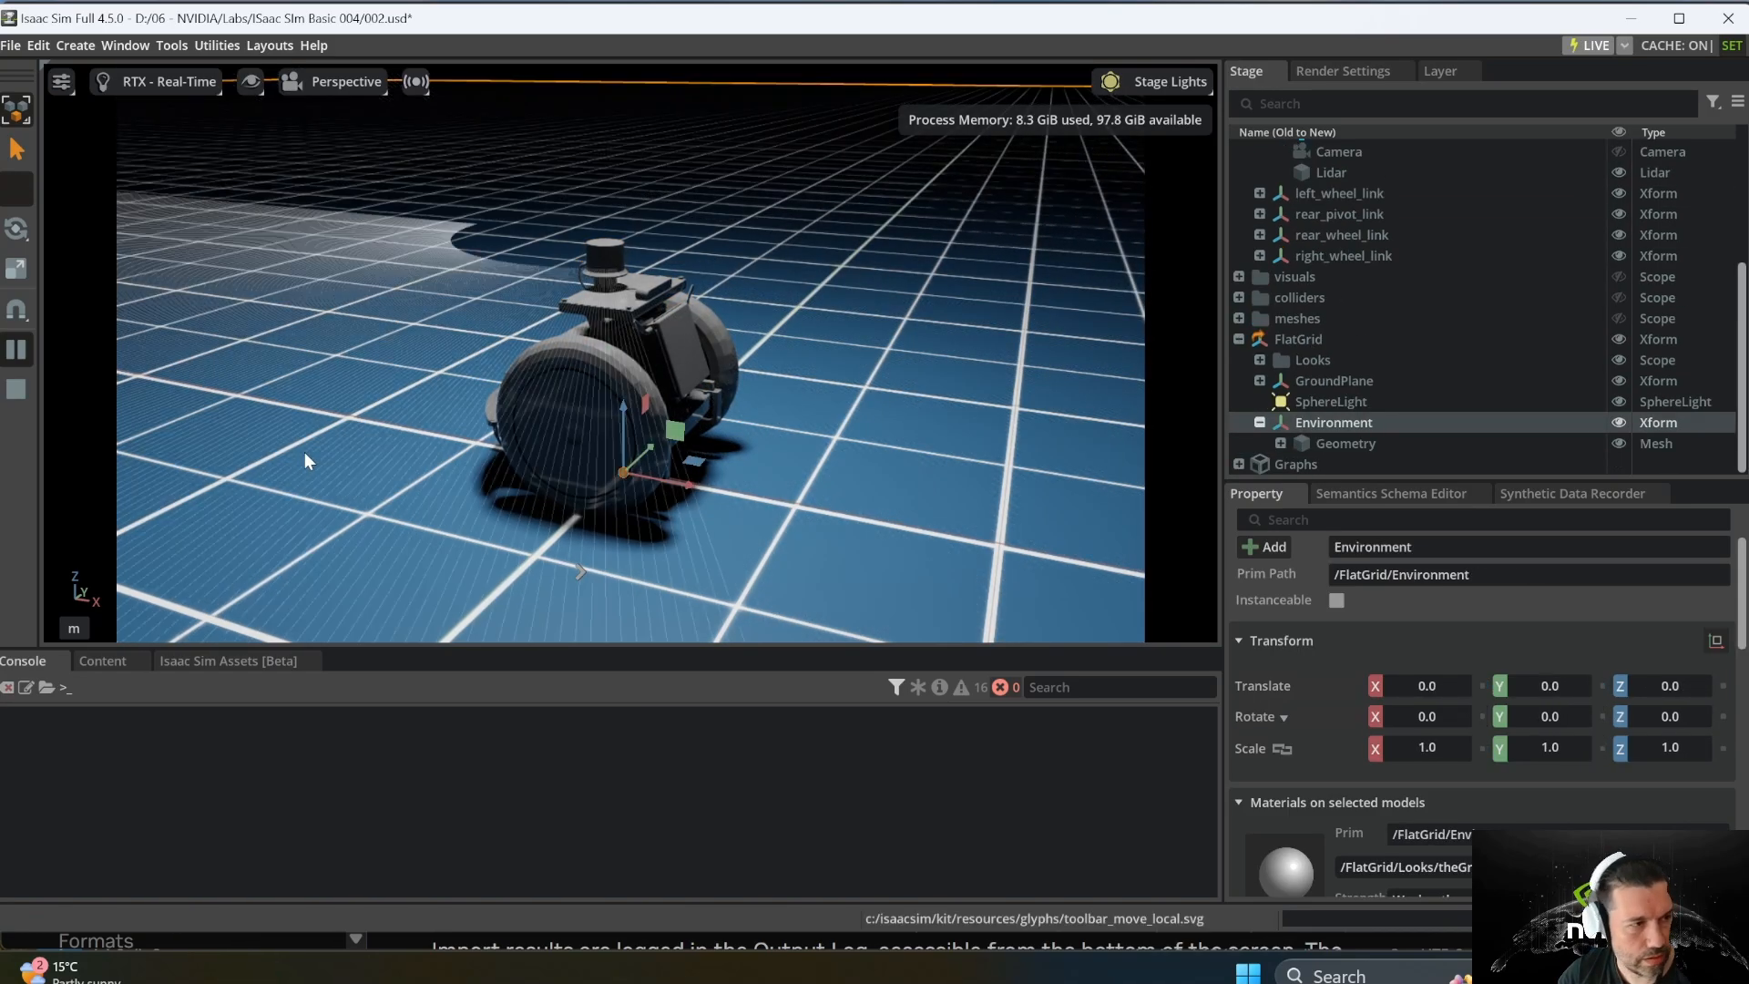
key(e)
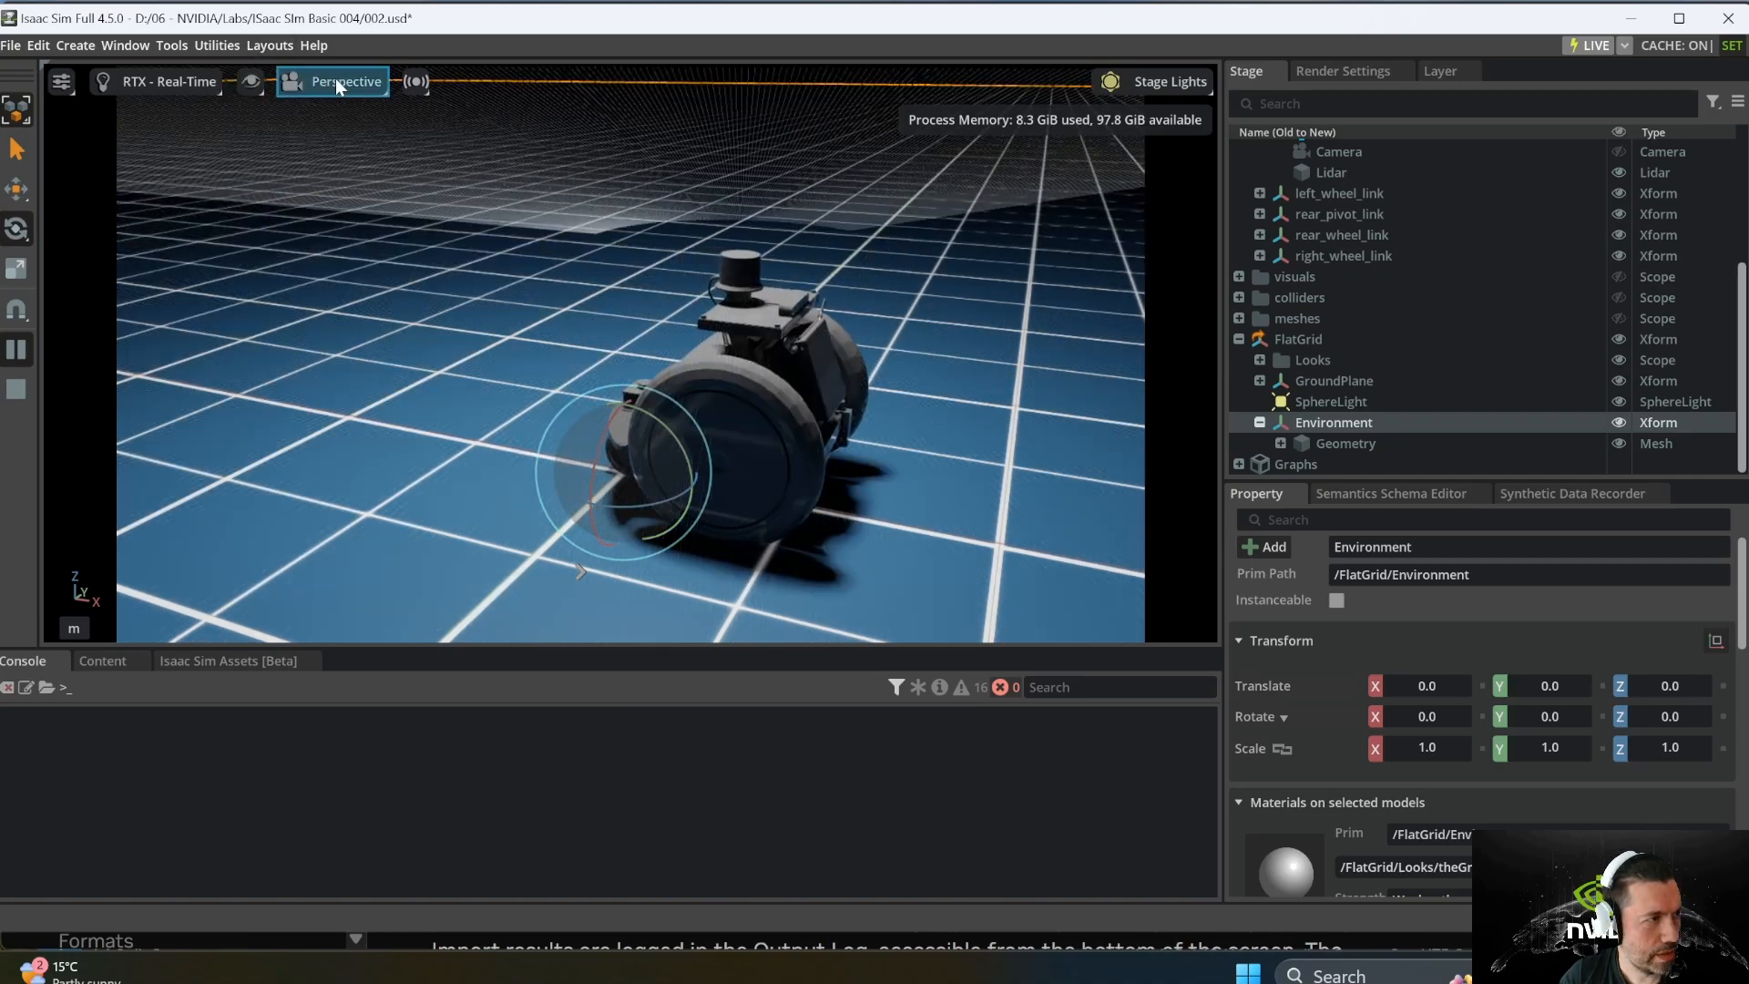
Step: Switch the viewport to the robot's Camera and open Viewport 2 beside it with the Perspective view
click(336, 80)
mouse_move(348, 124)
click(554, 125)
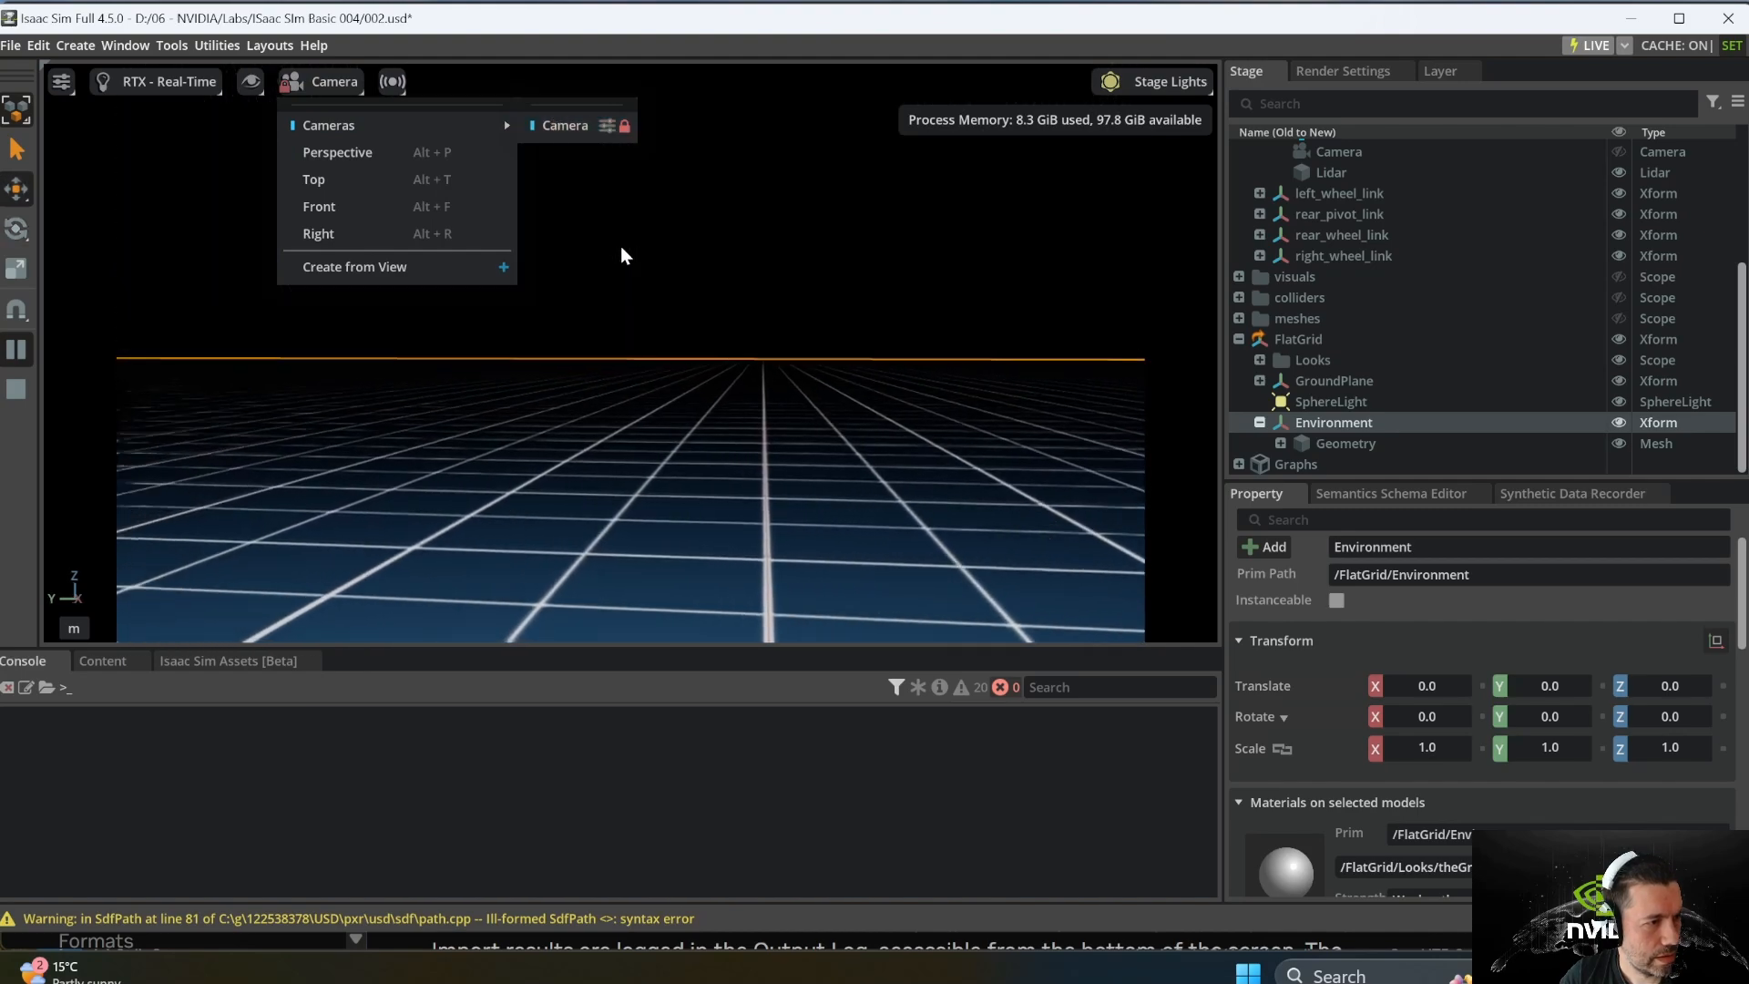
click(129, 47)
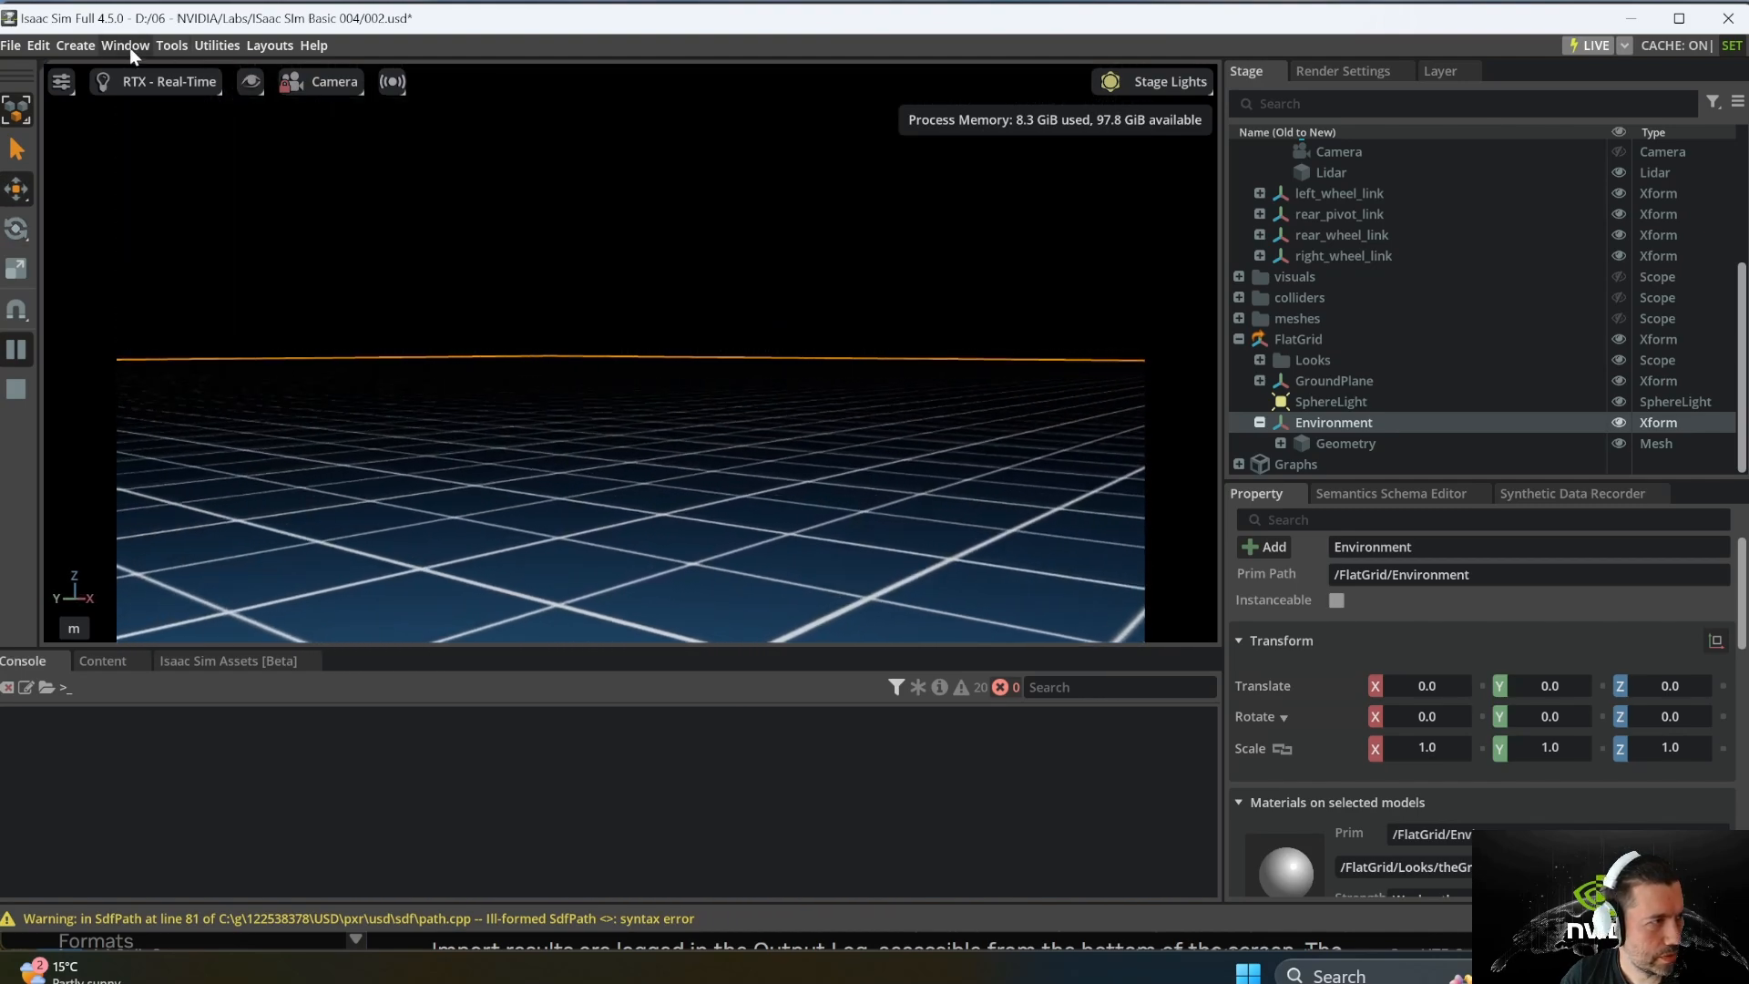
click(129, 47)
mouse_move(277, 171)
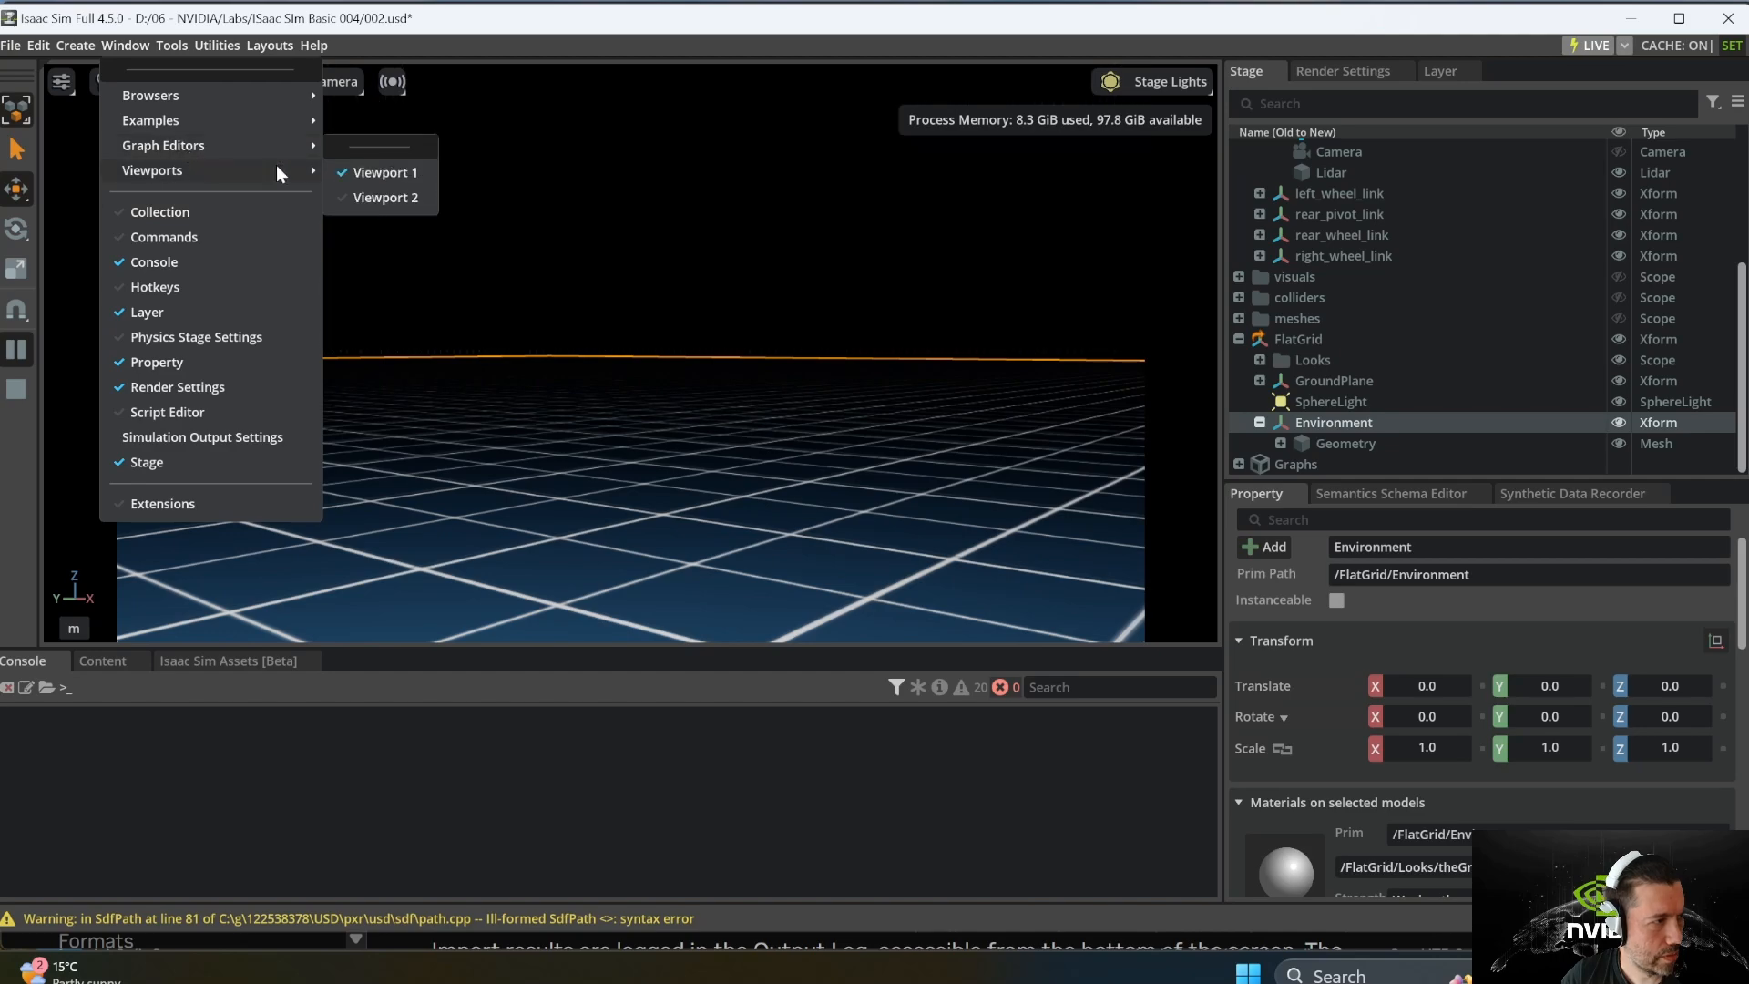
click(379, 197)
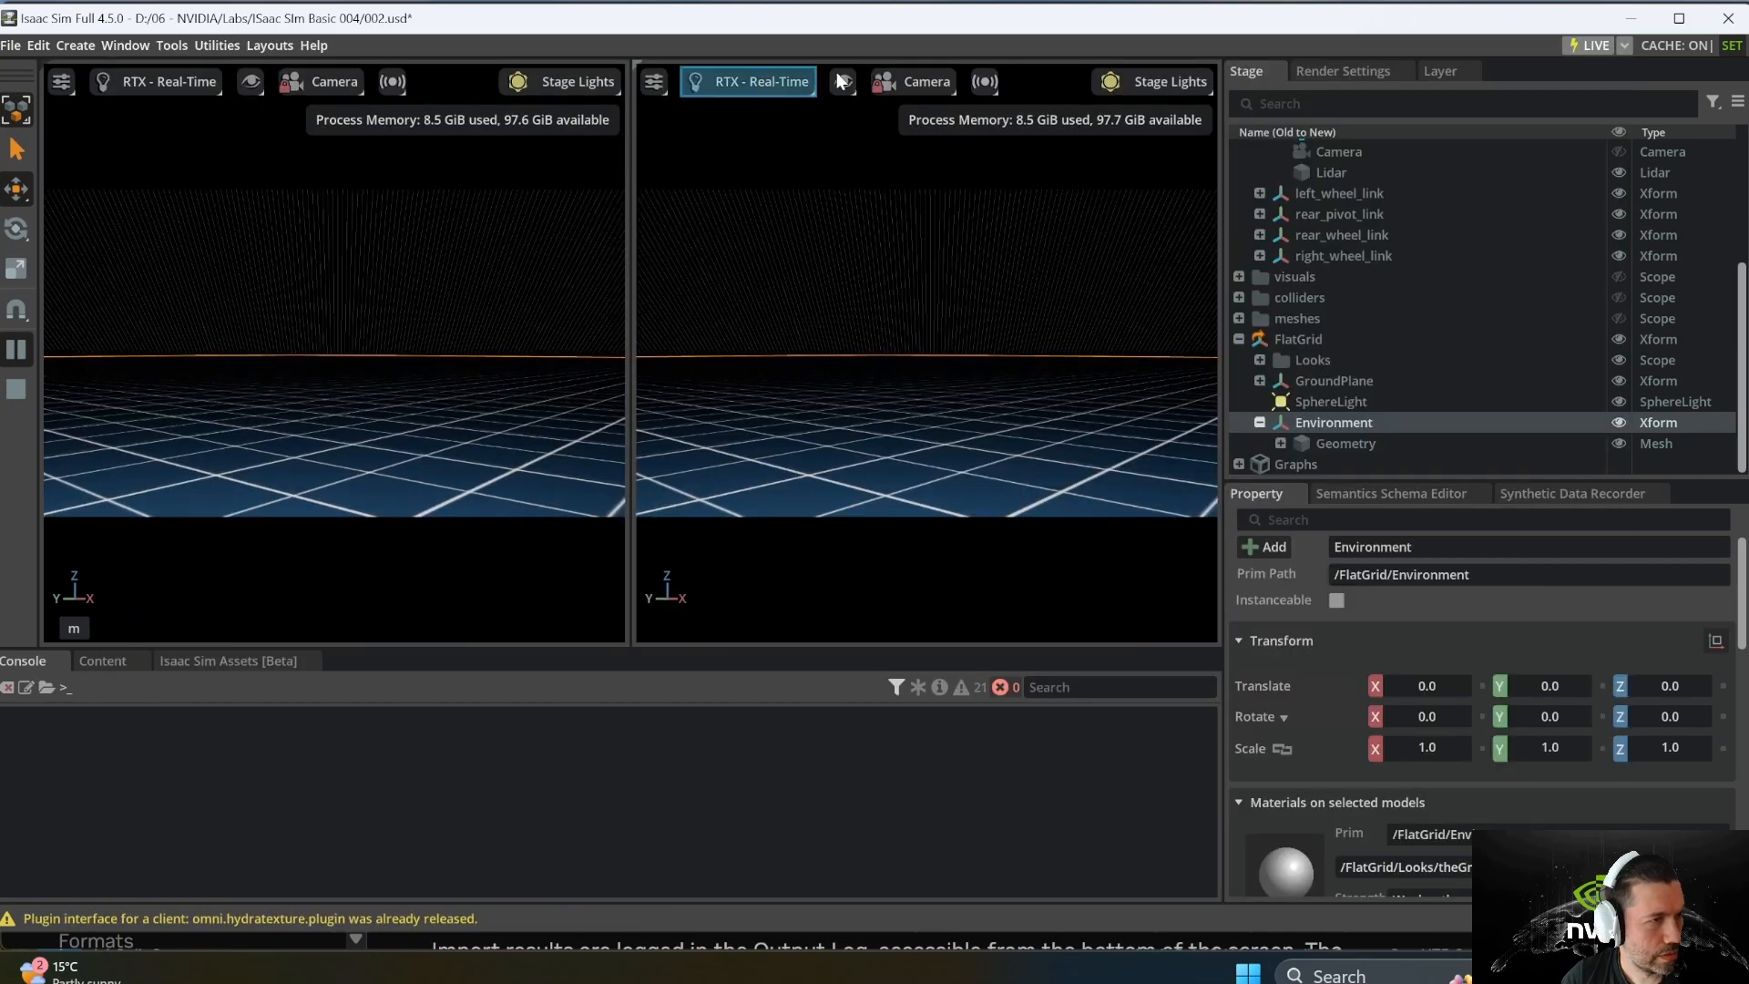
click(836, 80)
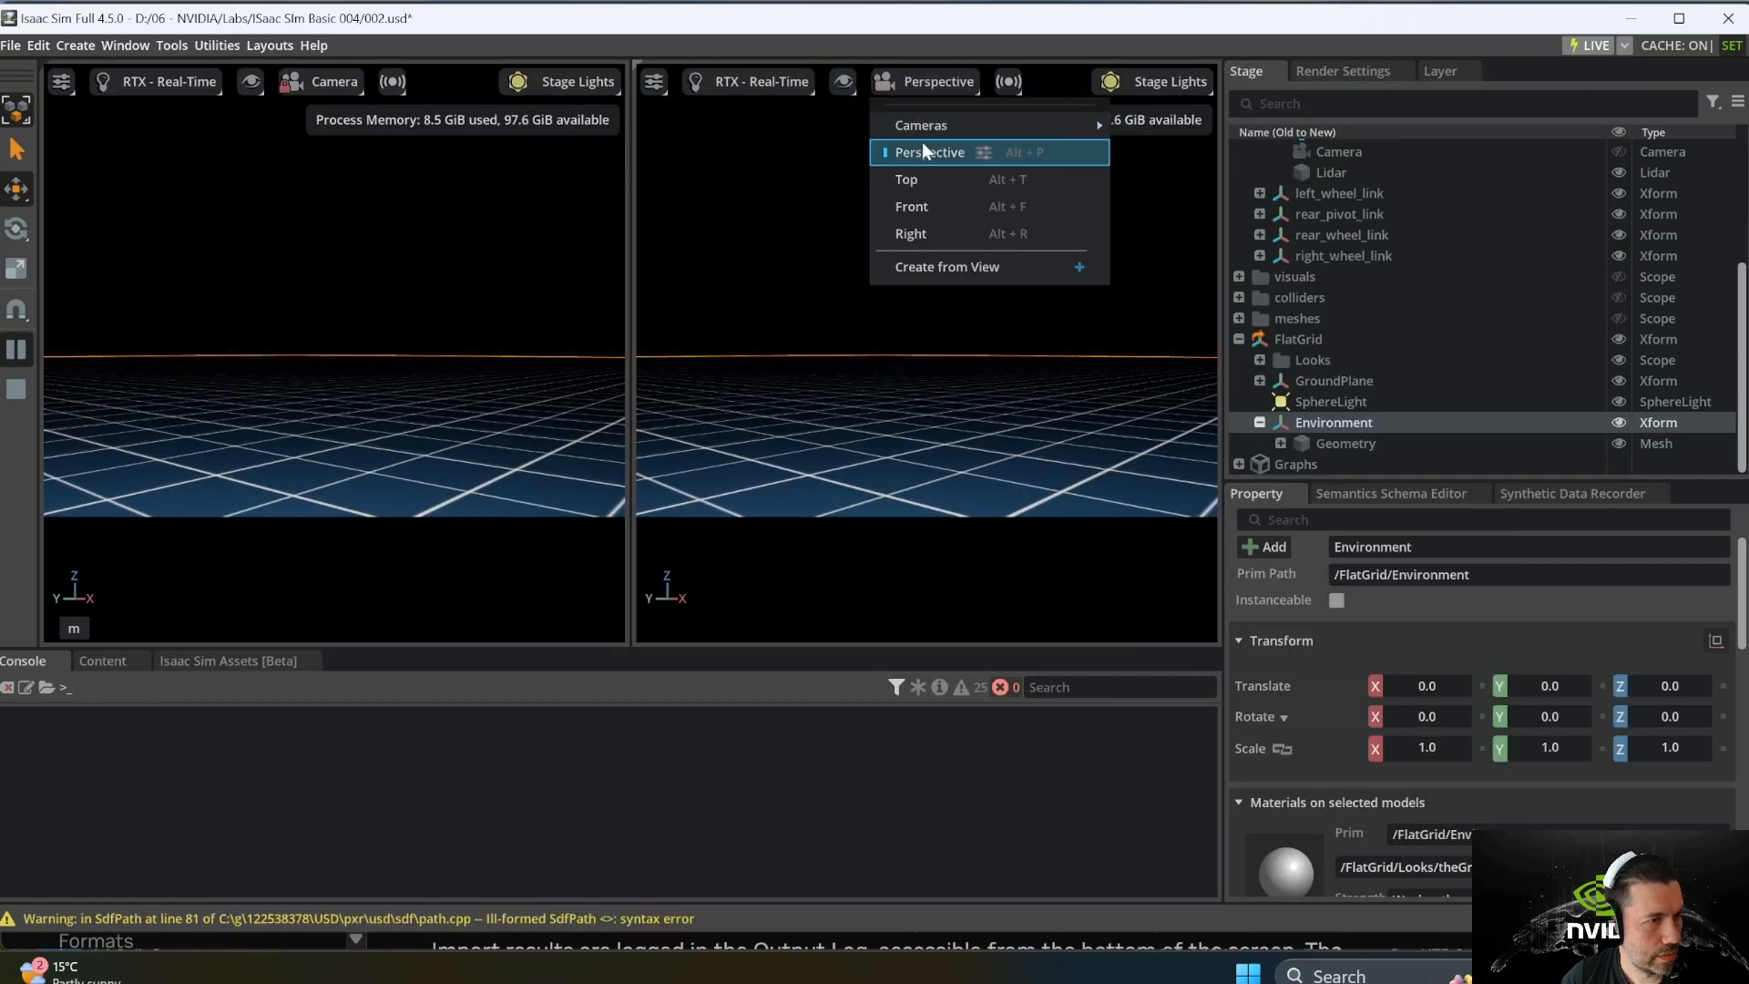
click(924, 151)
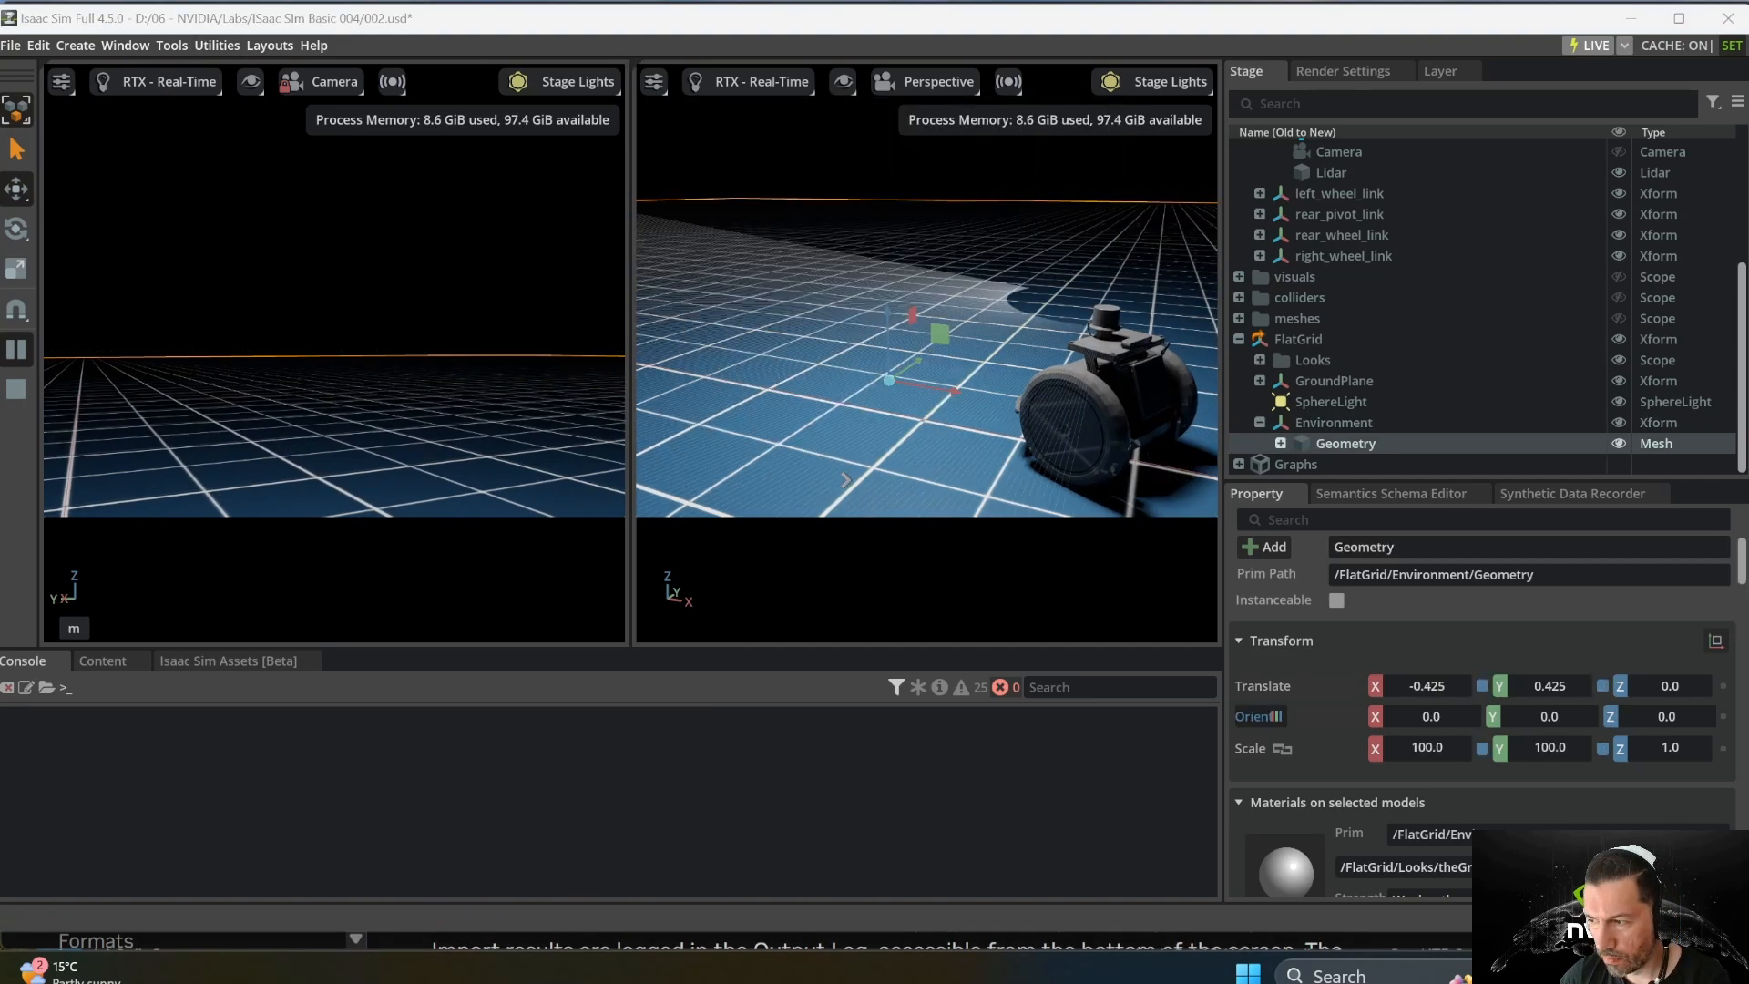
Step: Close Viewport 2 and return Viewport 1 to the Perspective view
click(131, 45)
mouse_move(223, 171)
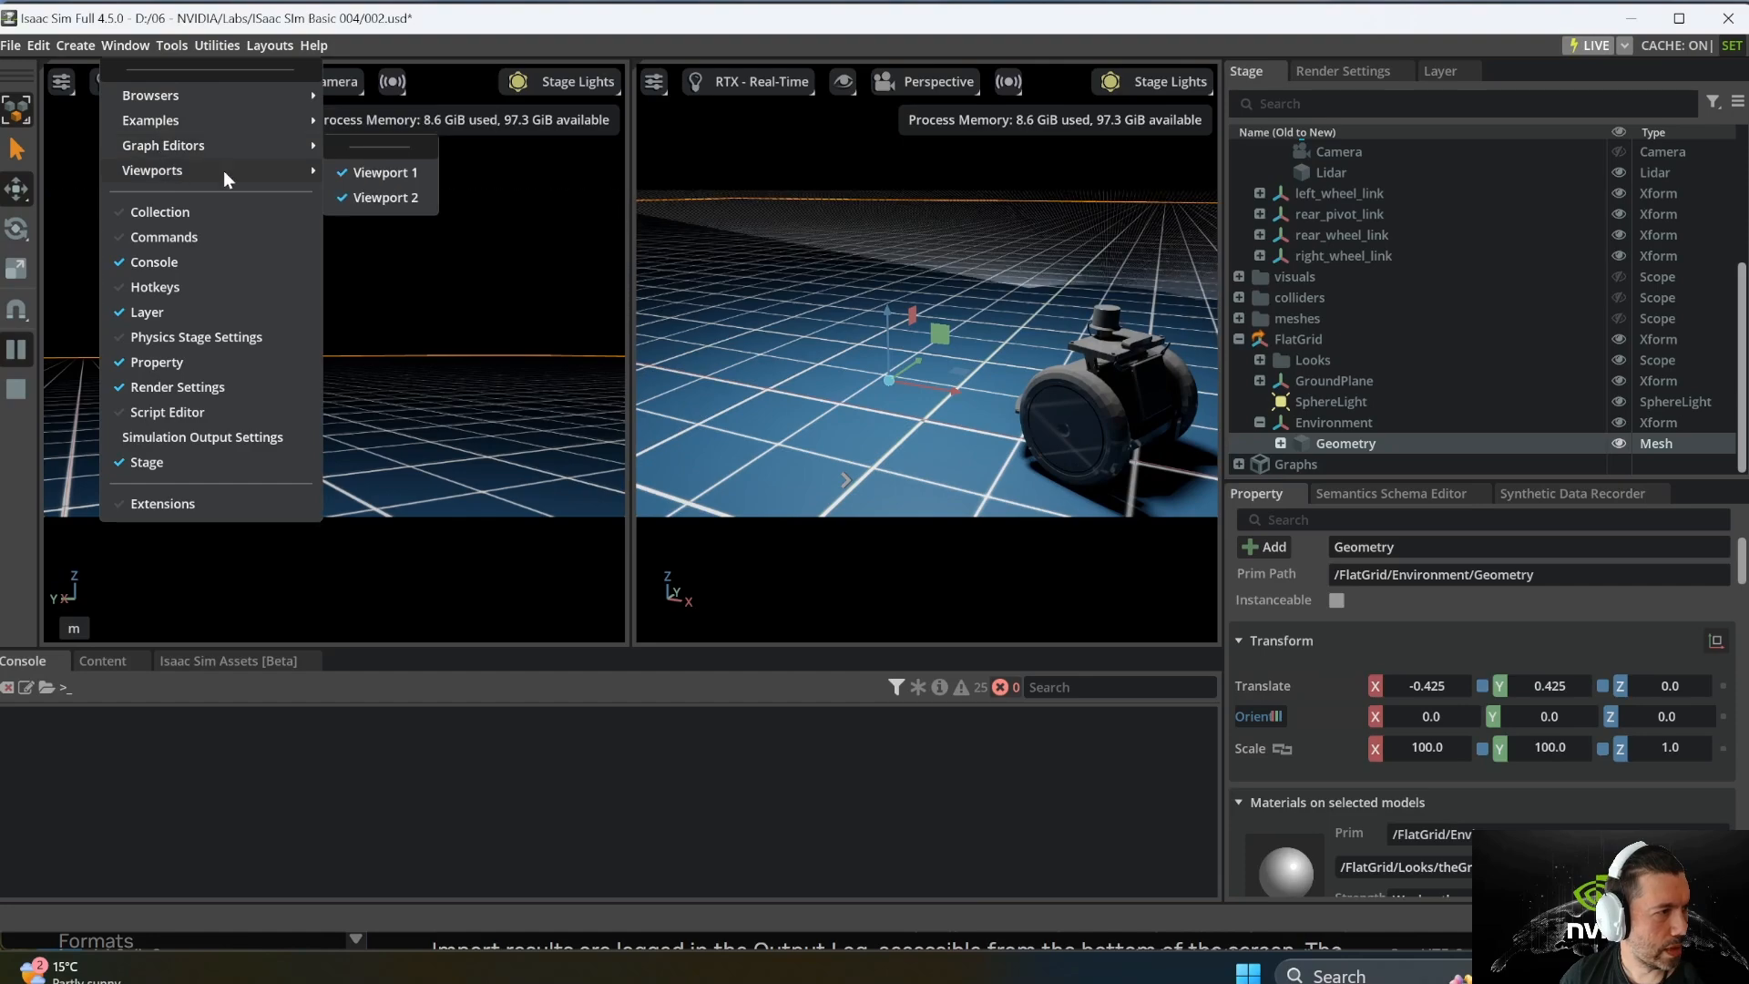
click(381, 198)
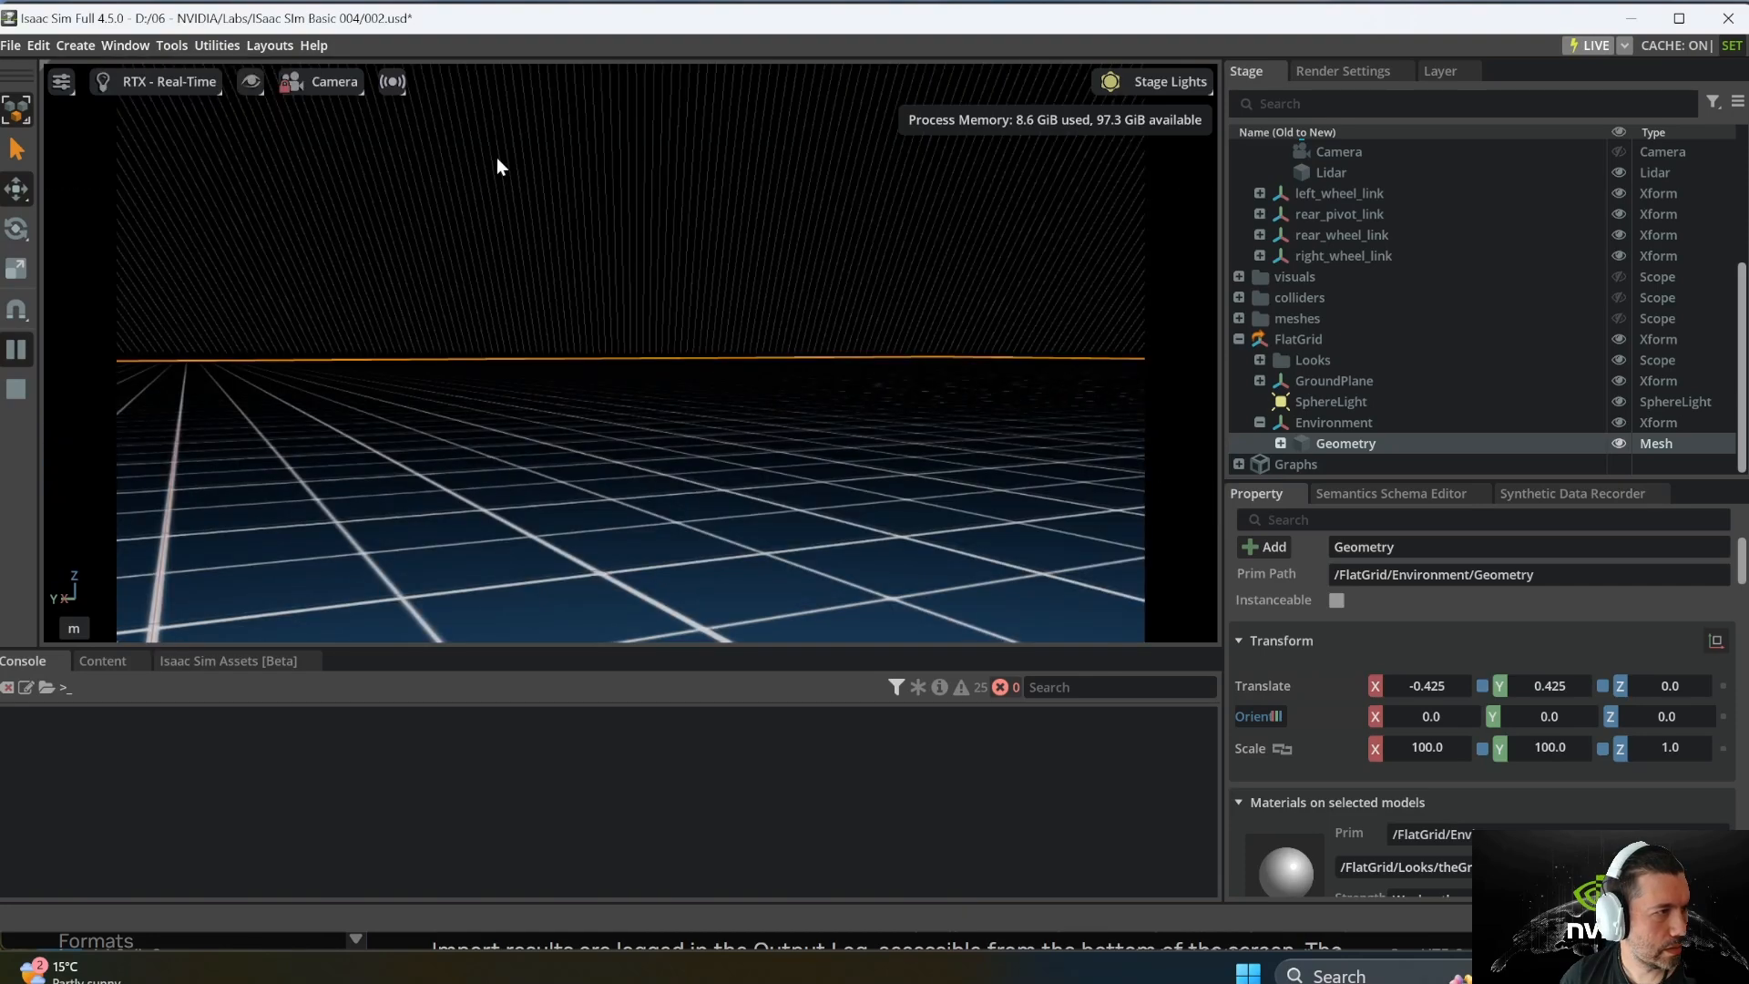
click(323, 81)
click(337, 152)
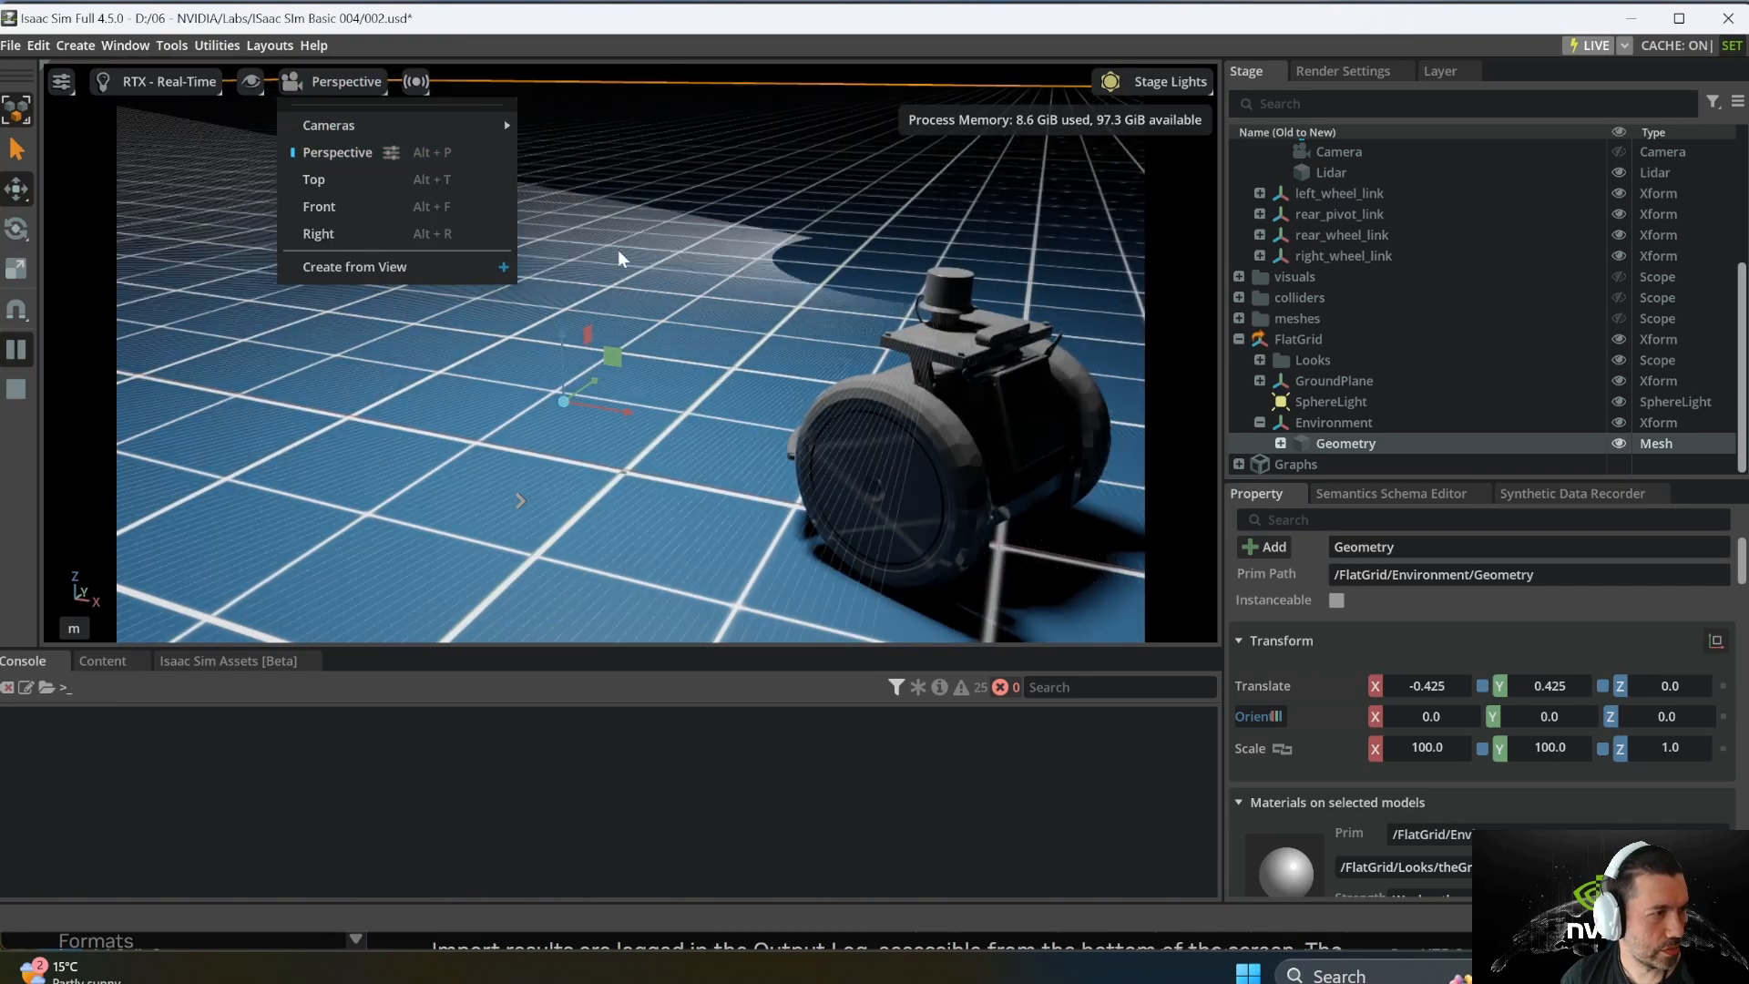
key(Escape)
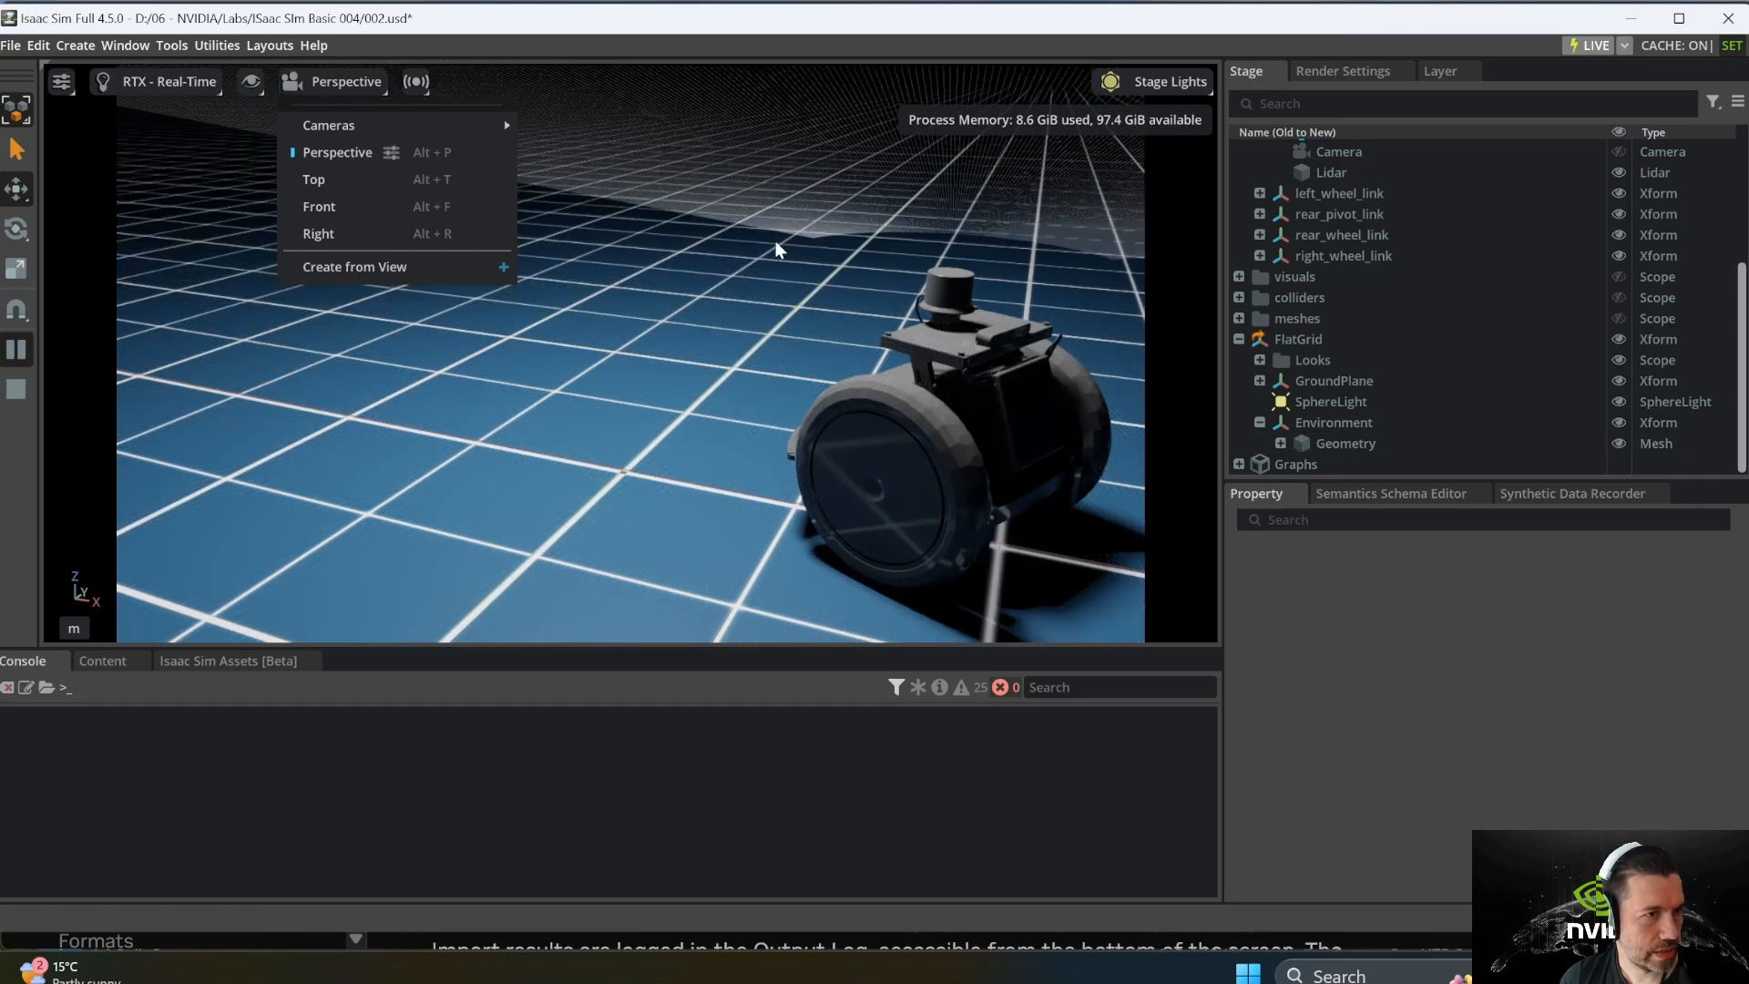
click(795, 264)
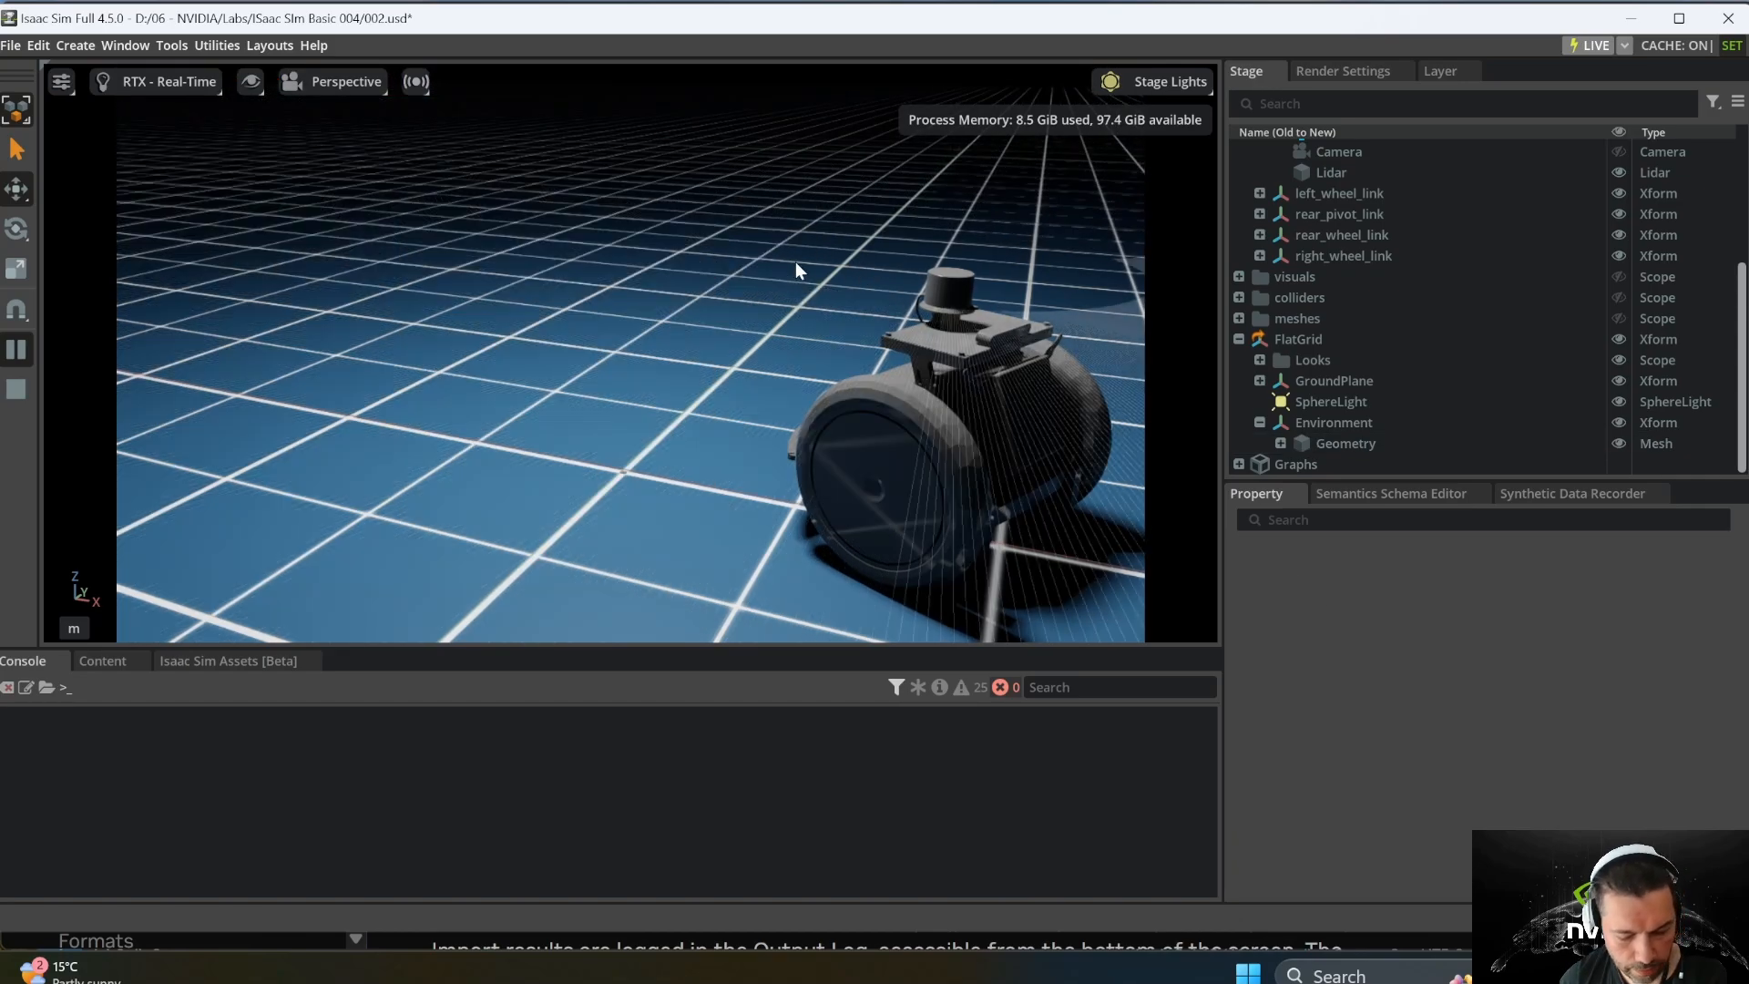
Step: Create a Cube shape and move it away from the robot to about X -1.34, Z 0.44
scroll(798, 264, down, 6)
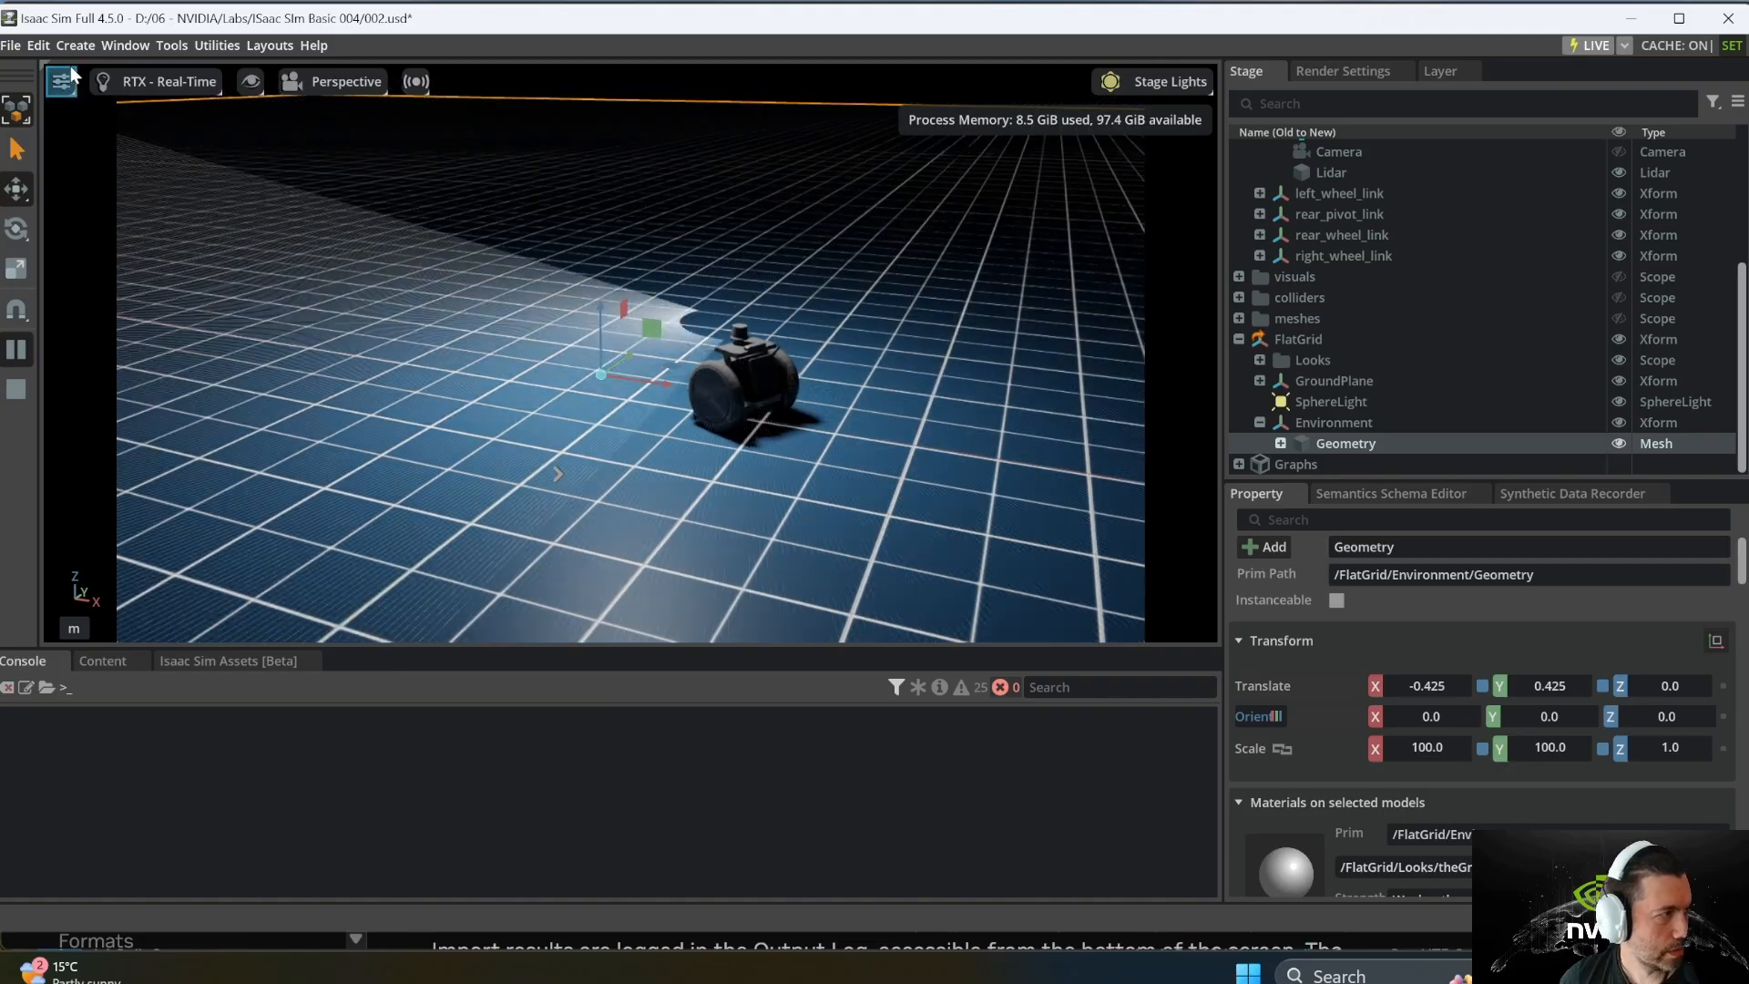
click(87, 45)
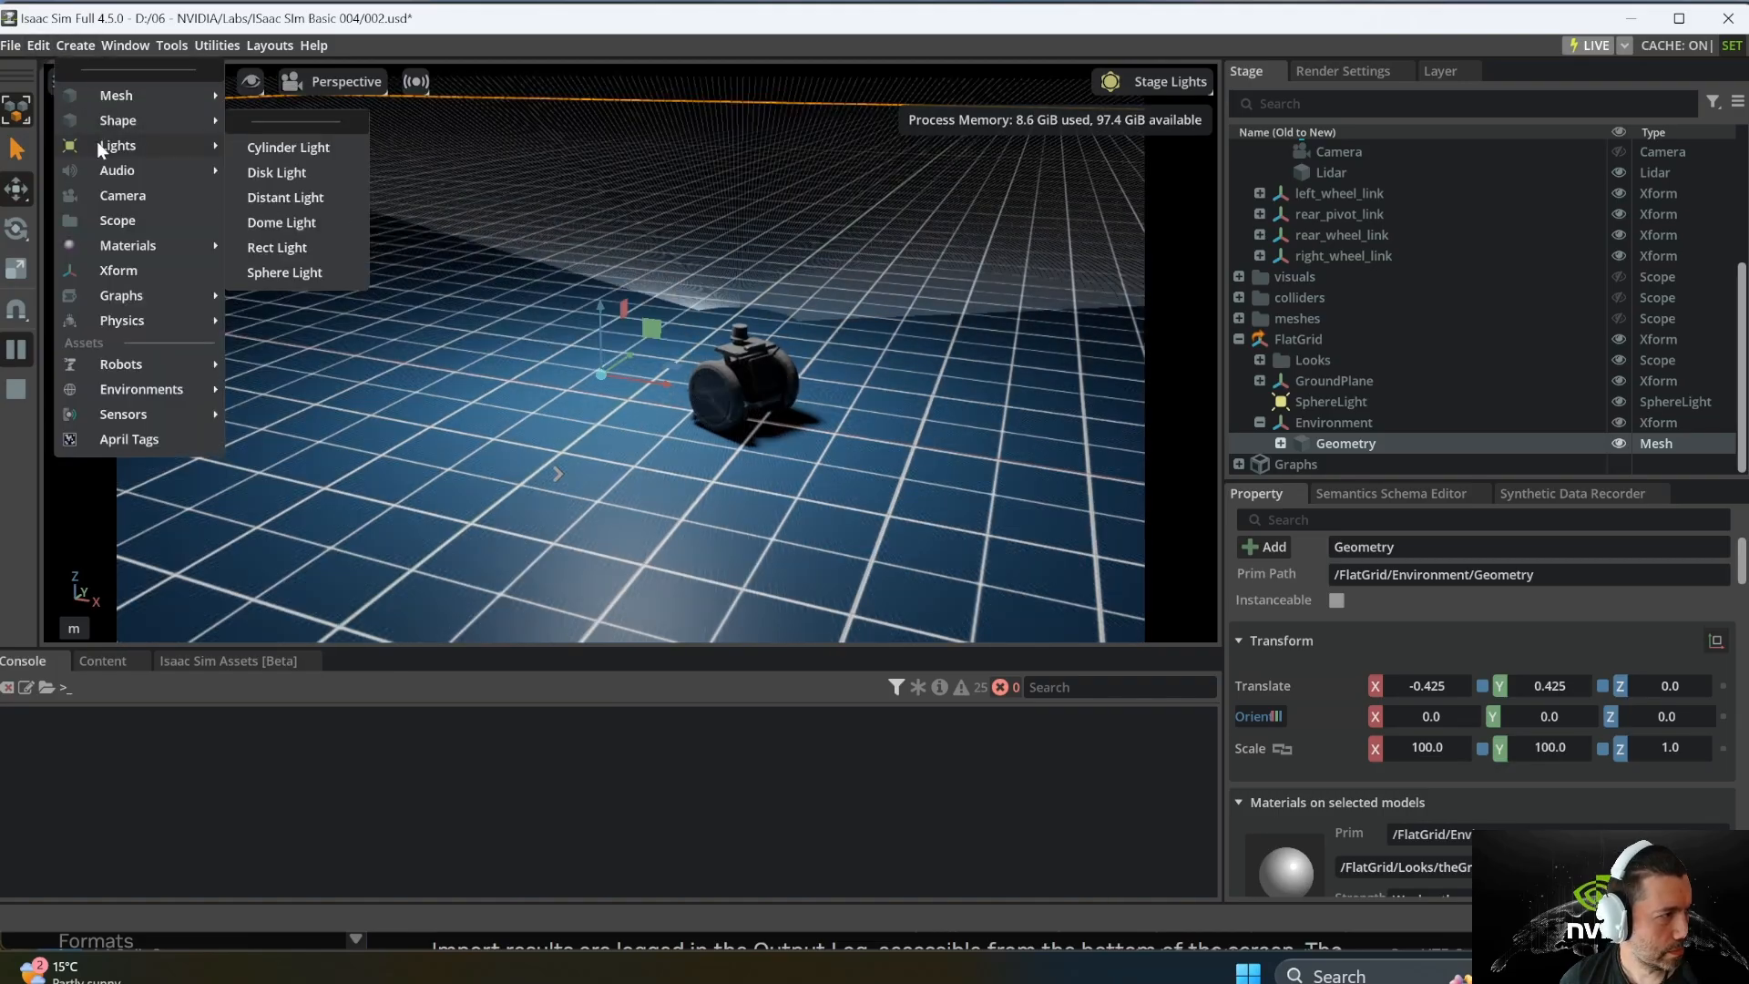
mouse_move(117, 118)
click(264, 188)
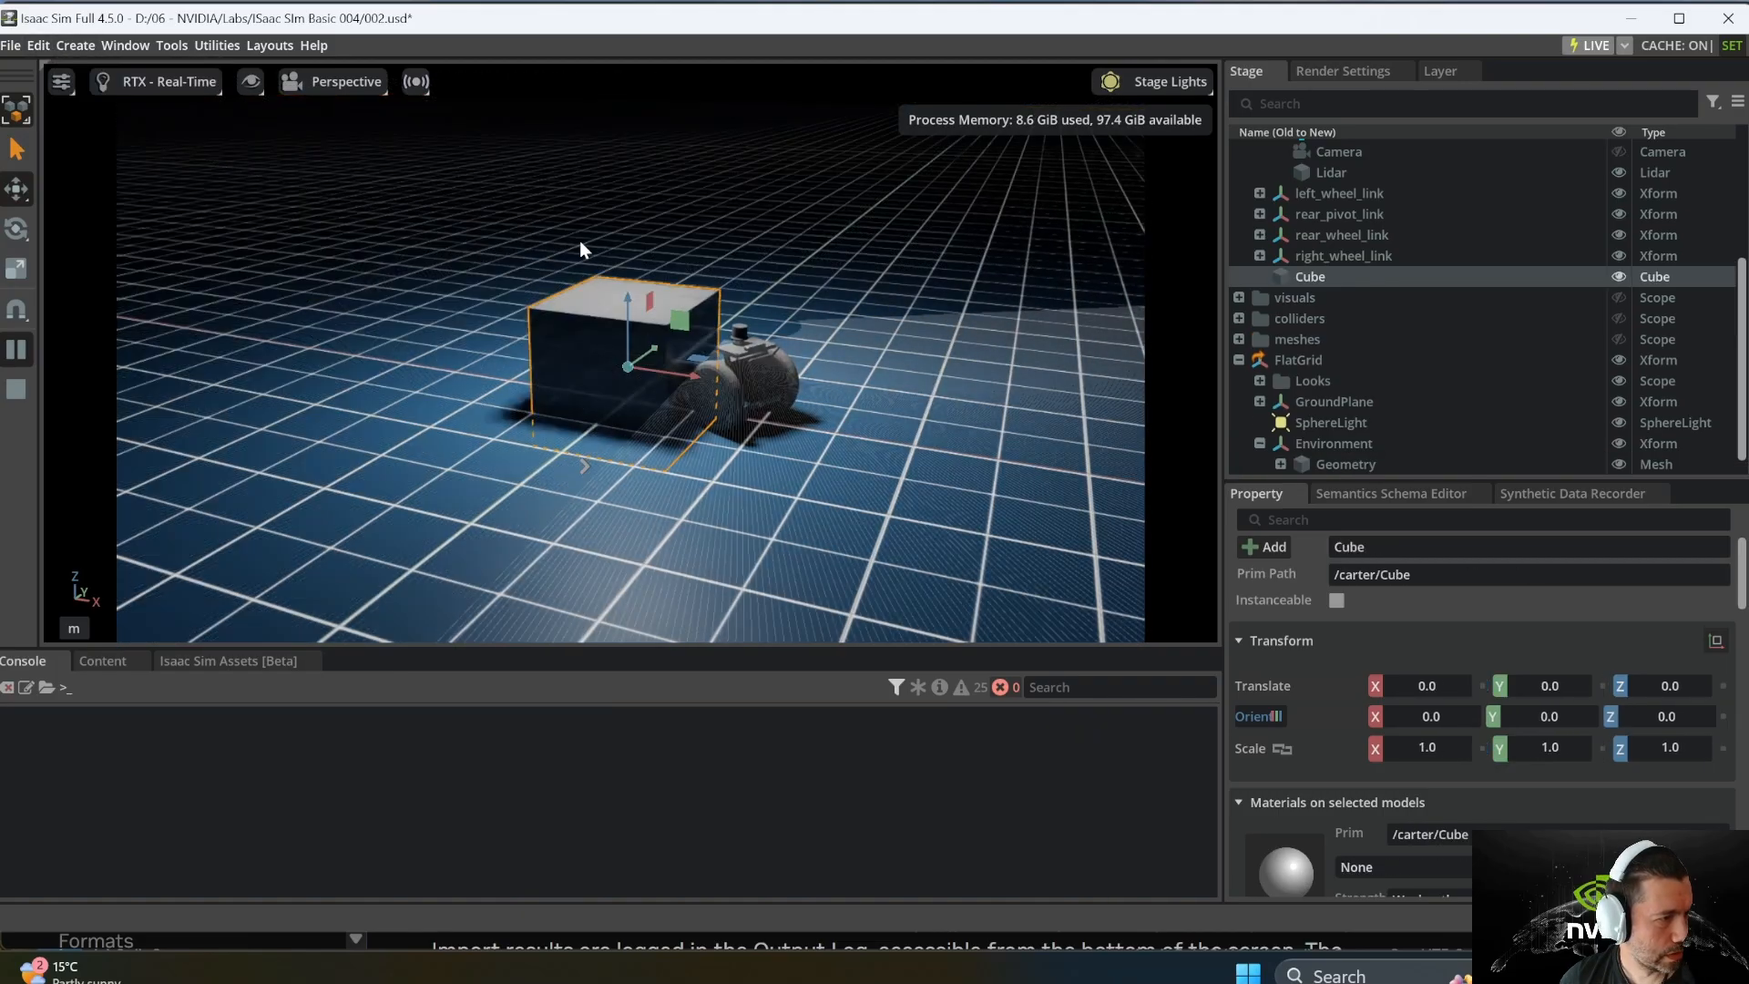
drag(677, 374, 456, 247)
Step: Add the Rigid Body with Colliders Preset to the Cube and view the lidar's lines between it and the robot up close
right_click(1293, 271)
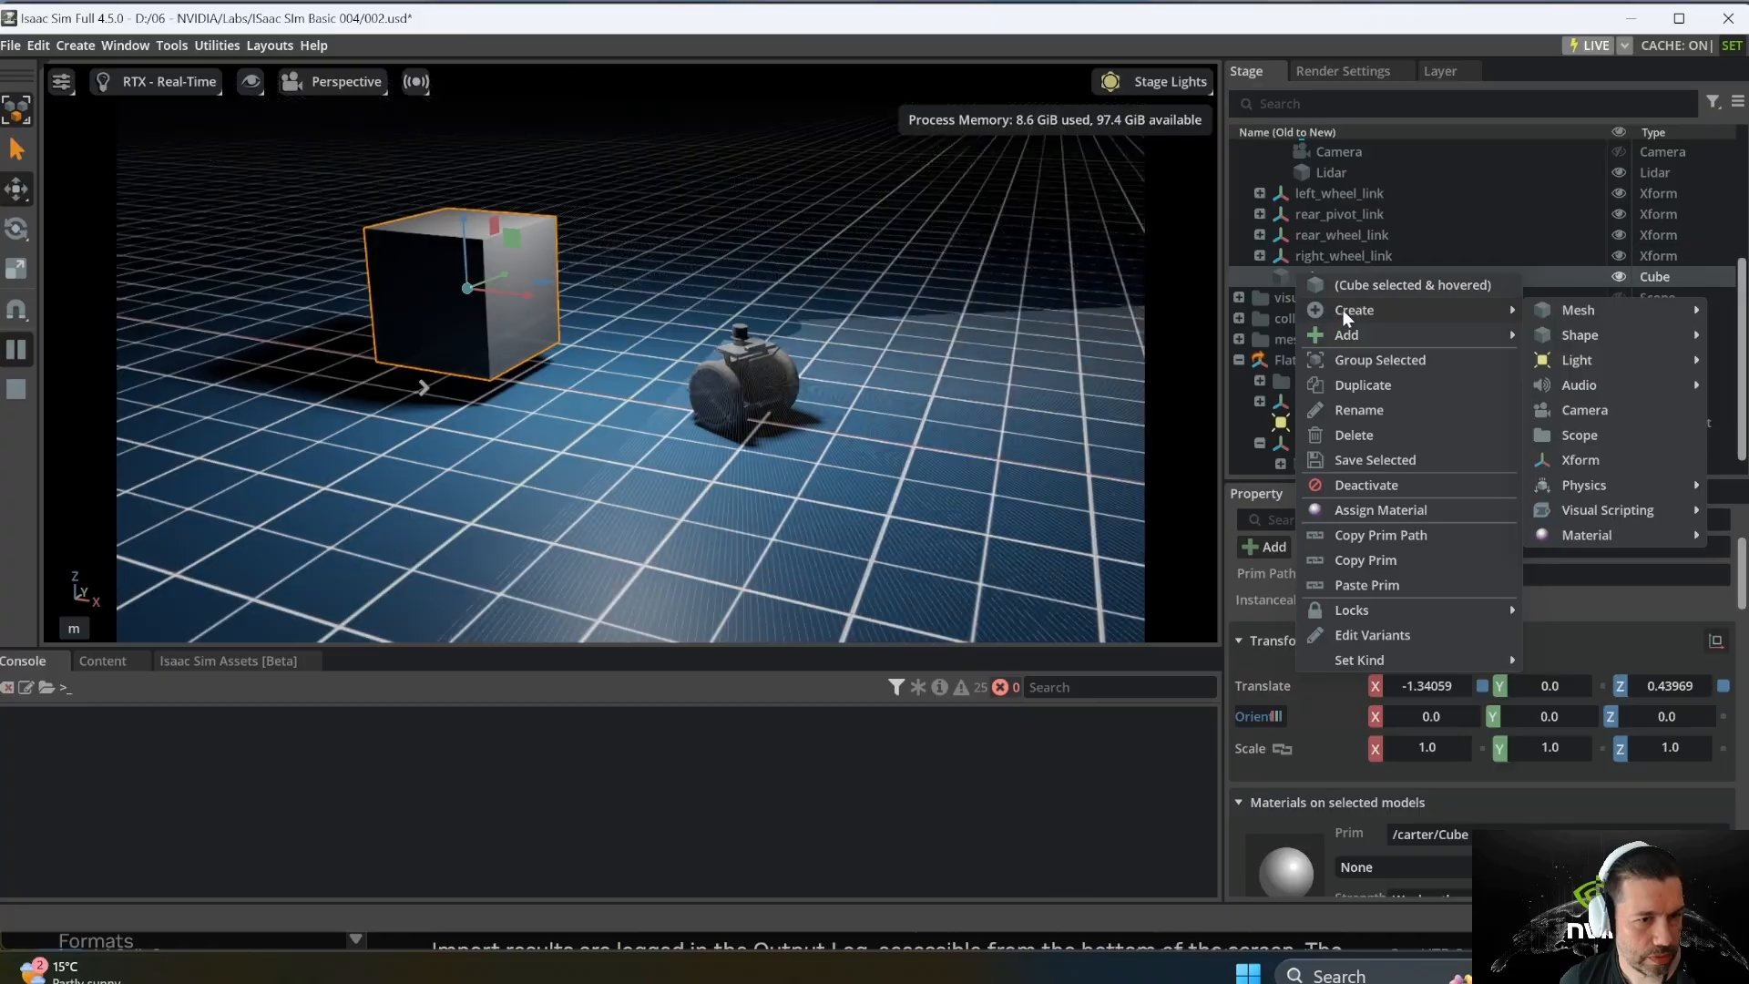
mouse_move(1401, 342)
mouse_move(1597, 557)
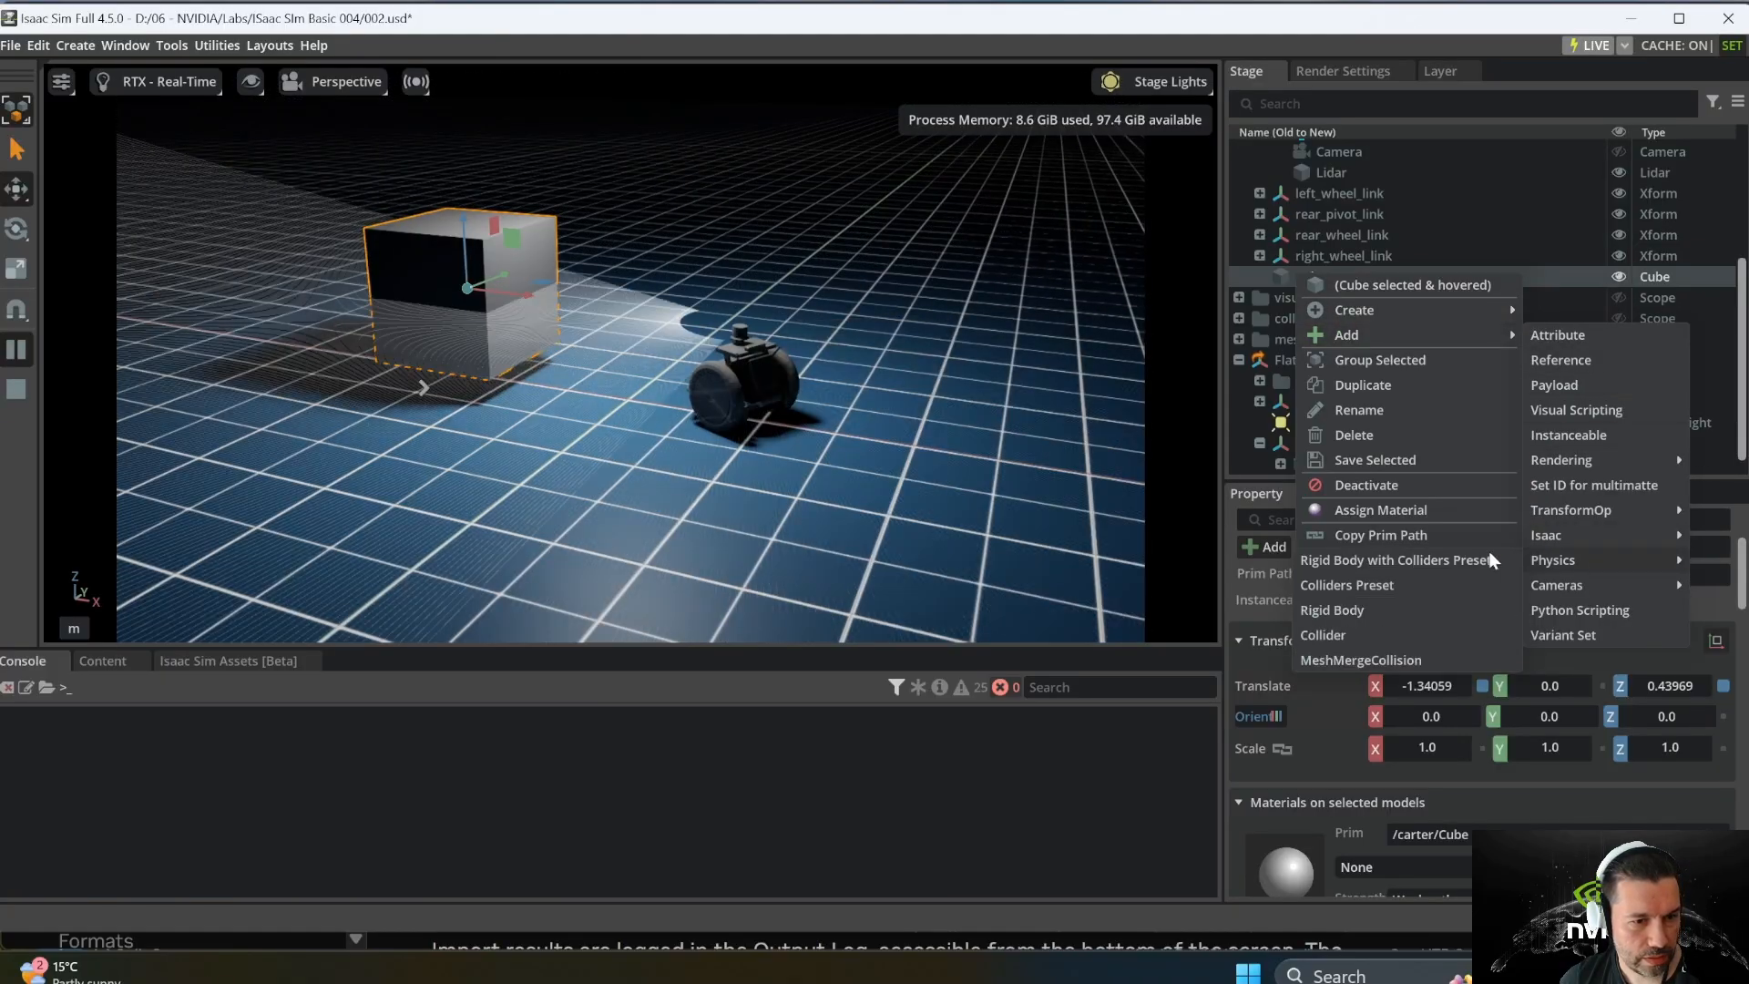
click(1423, 559)
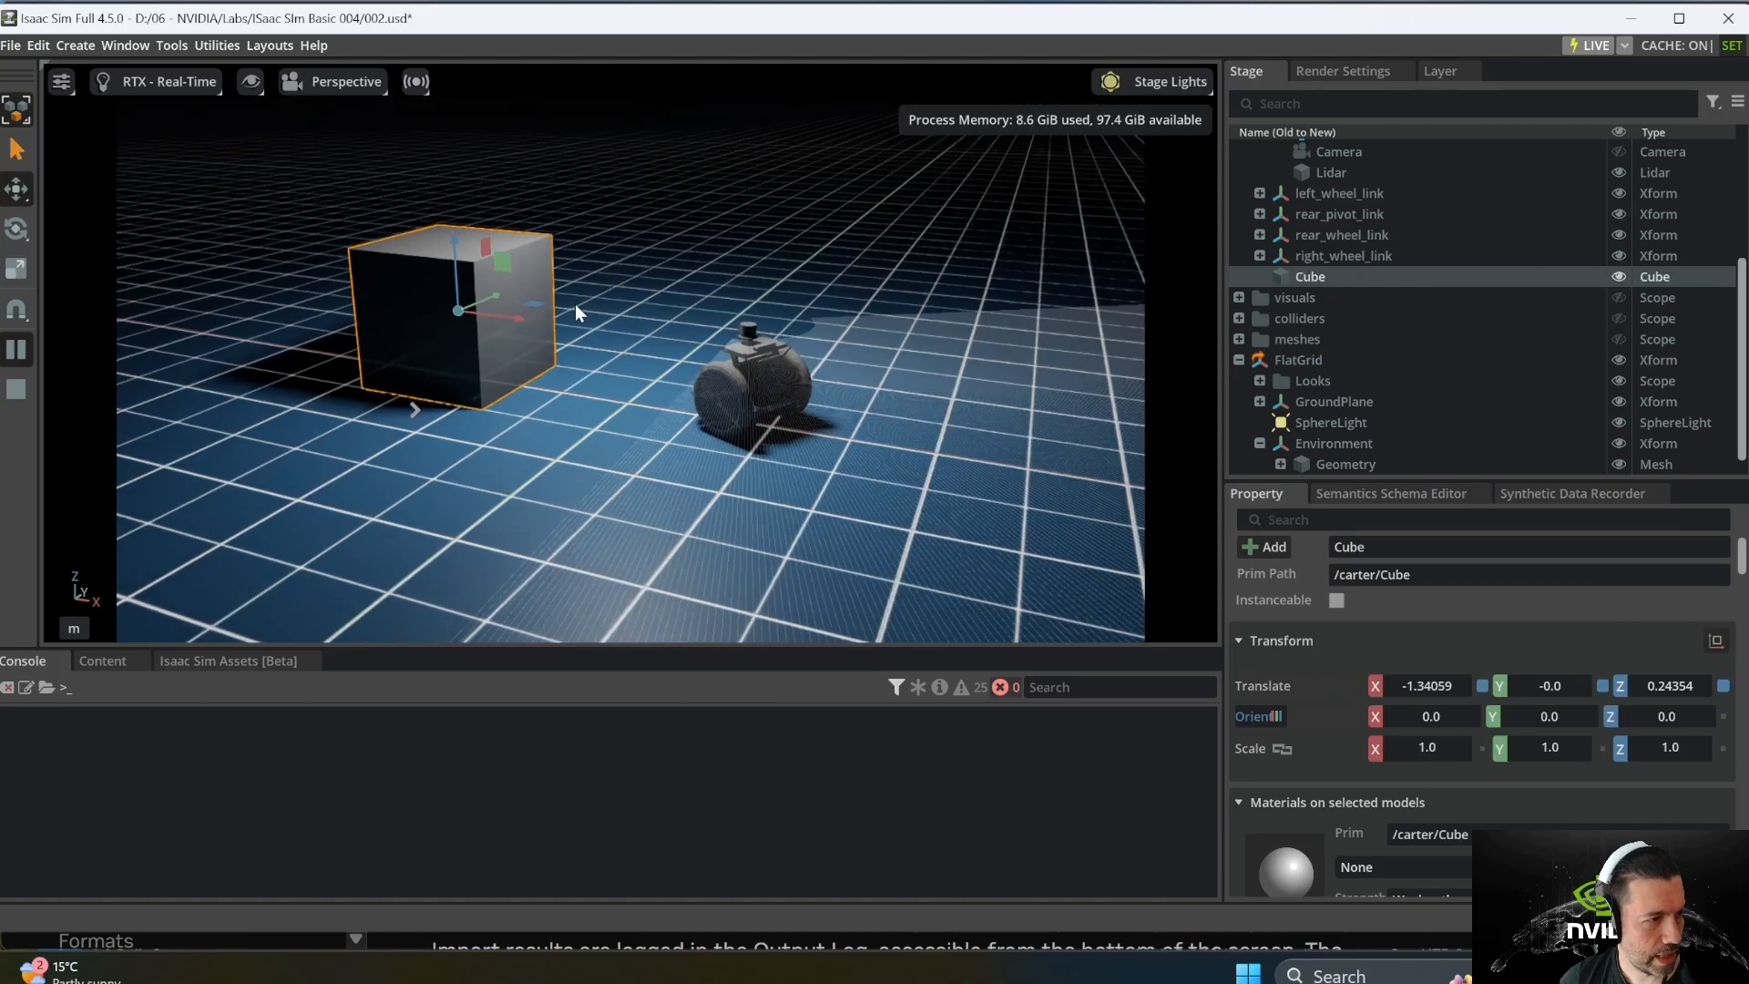
scroll(576, 303, up, 3)
scroll(592, 305, up, 2)
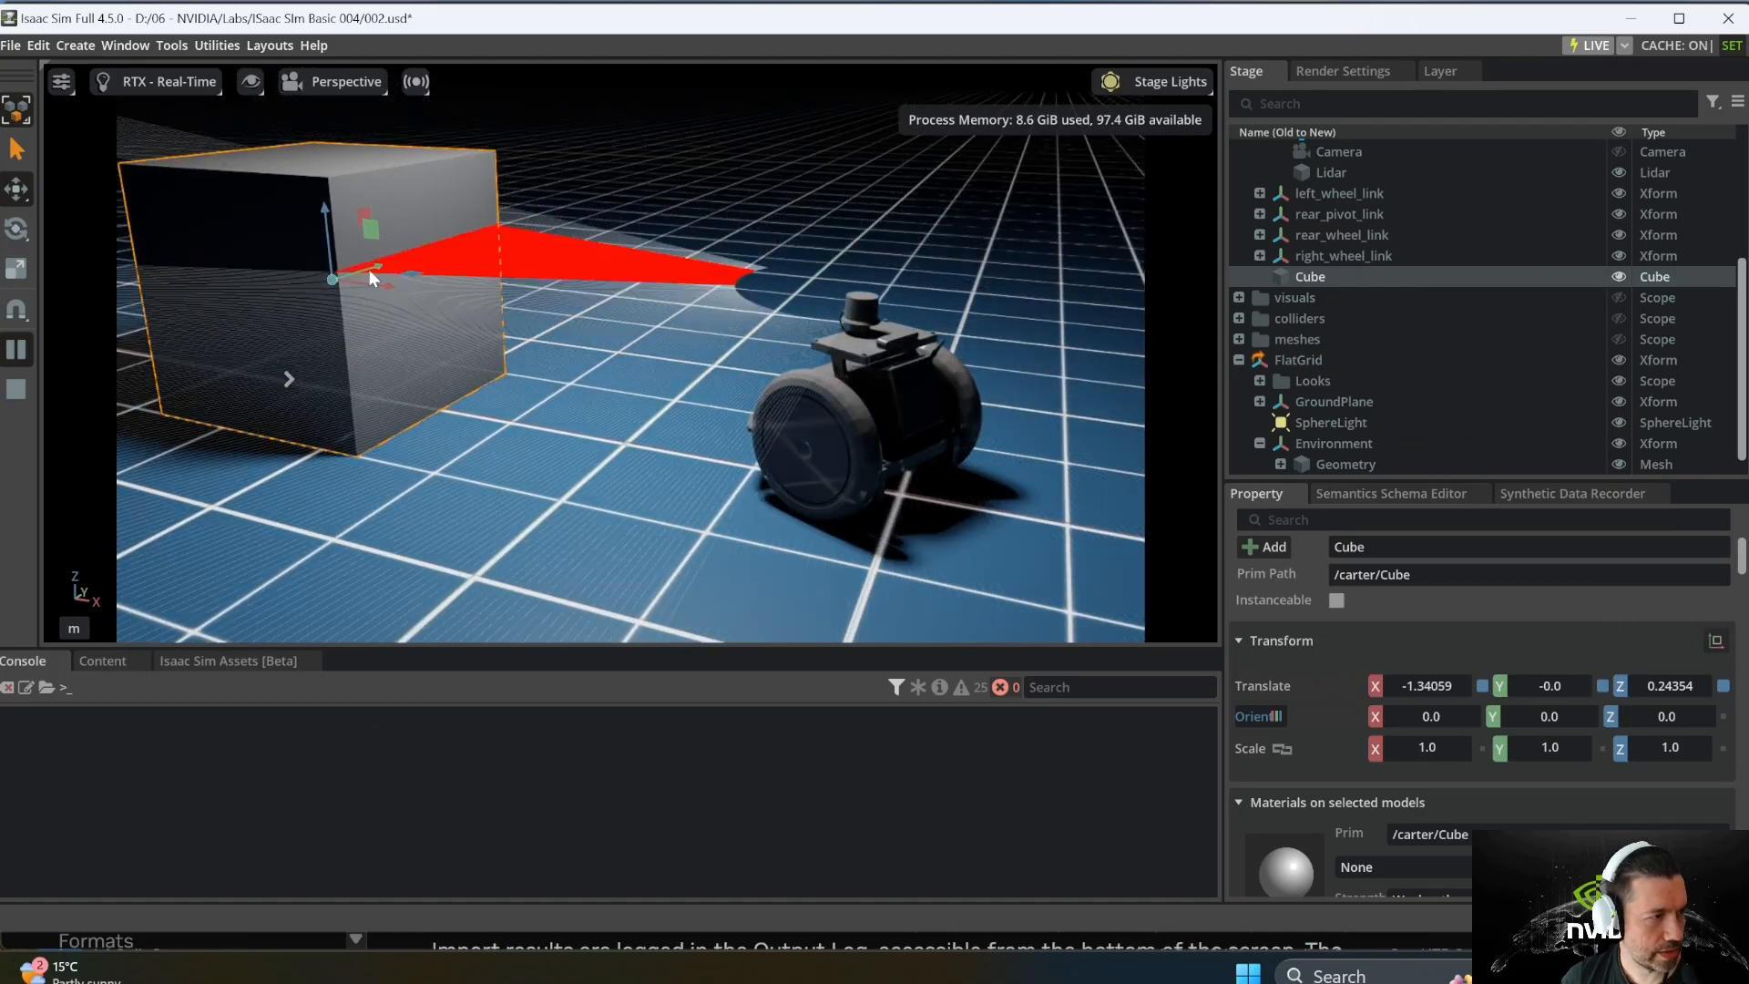
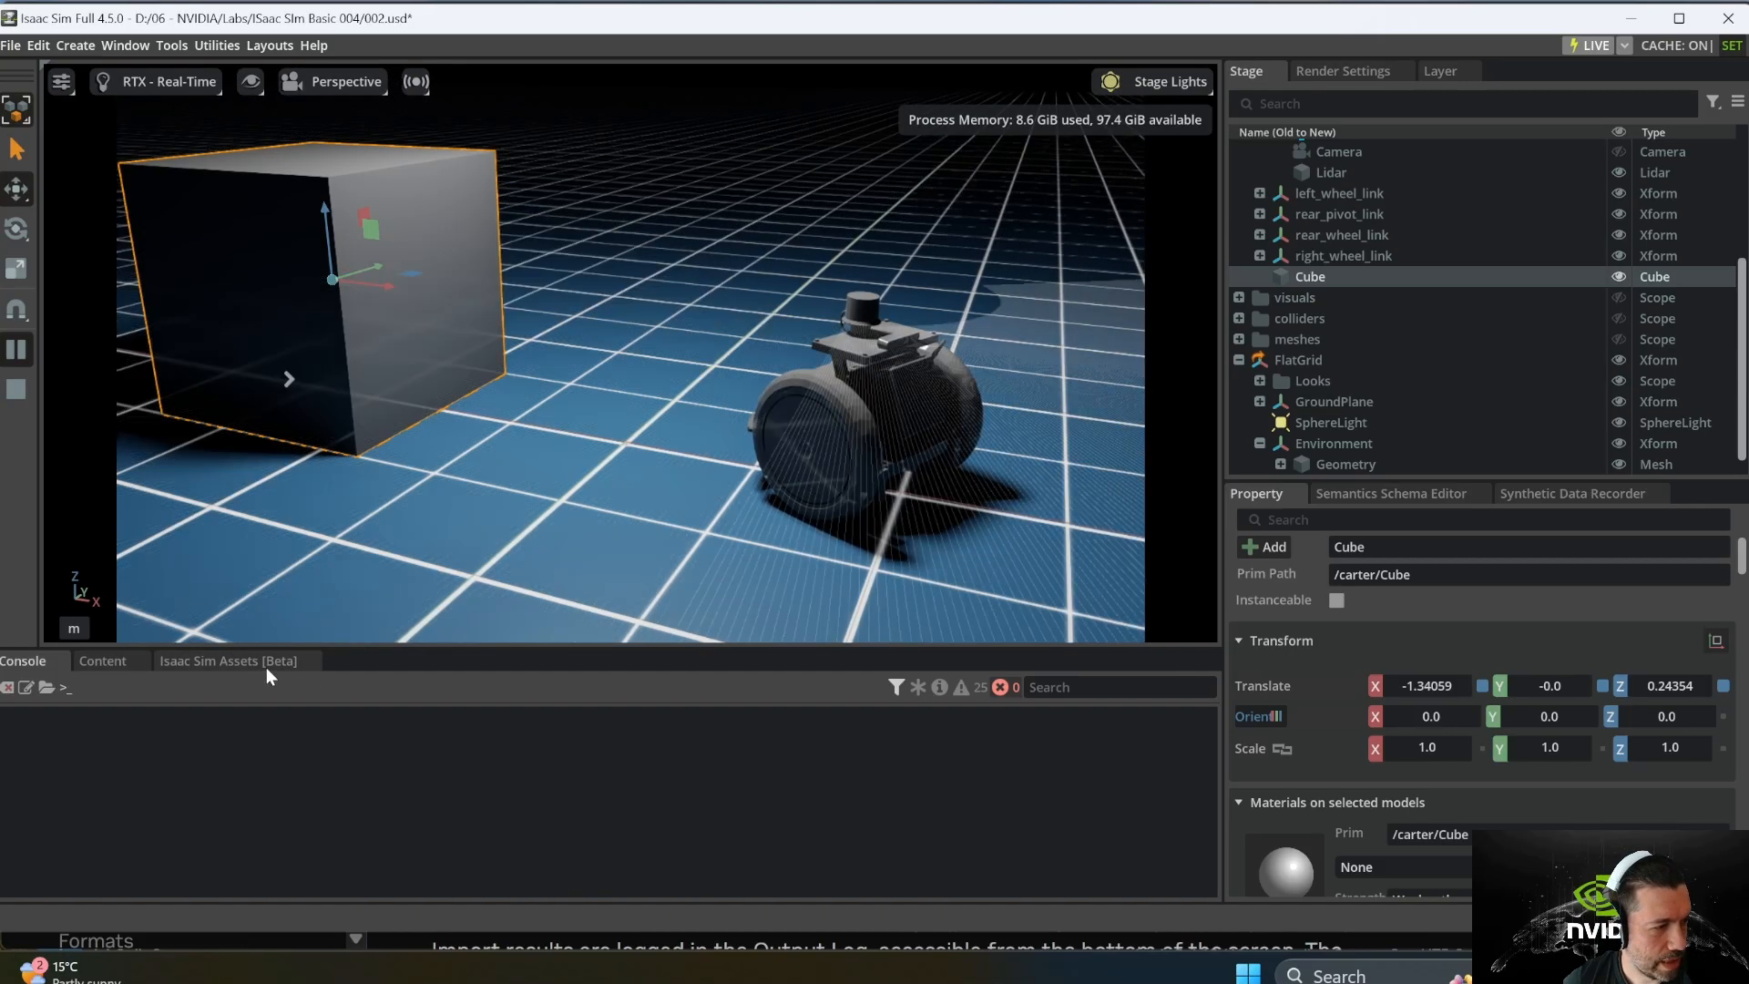
Step: Search the Isaac Sim Assets for nova and place nova_carter near the origin of a new stage
click(268, 662)
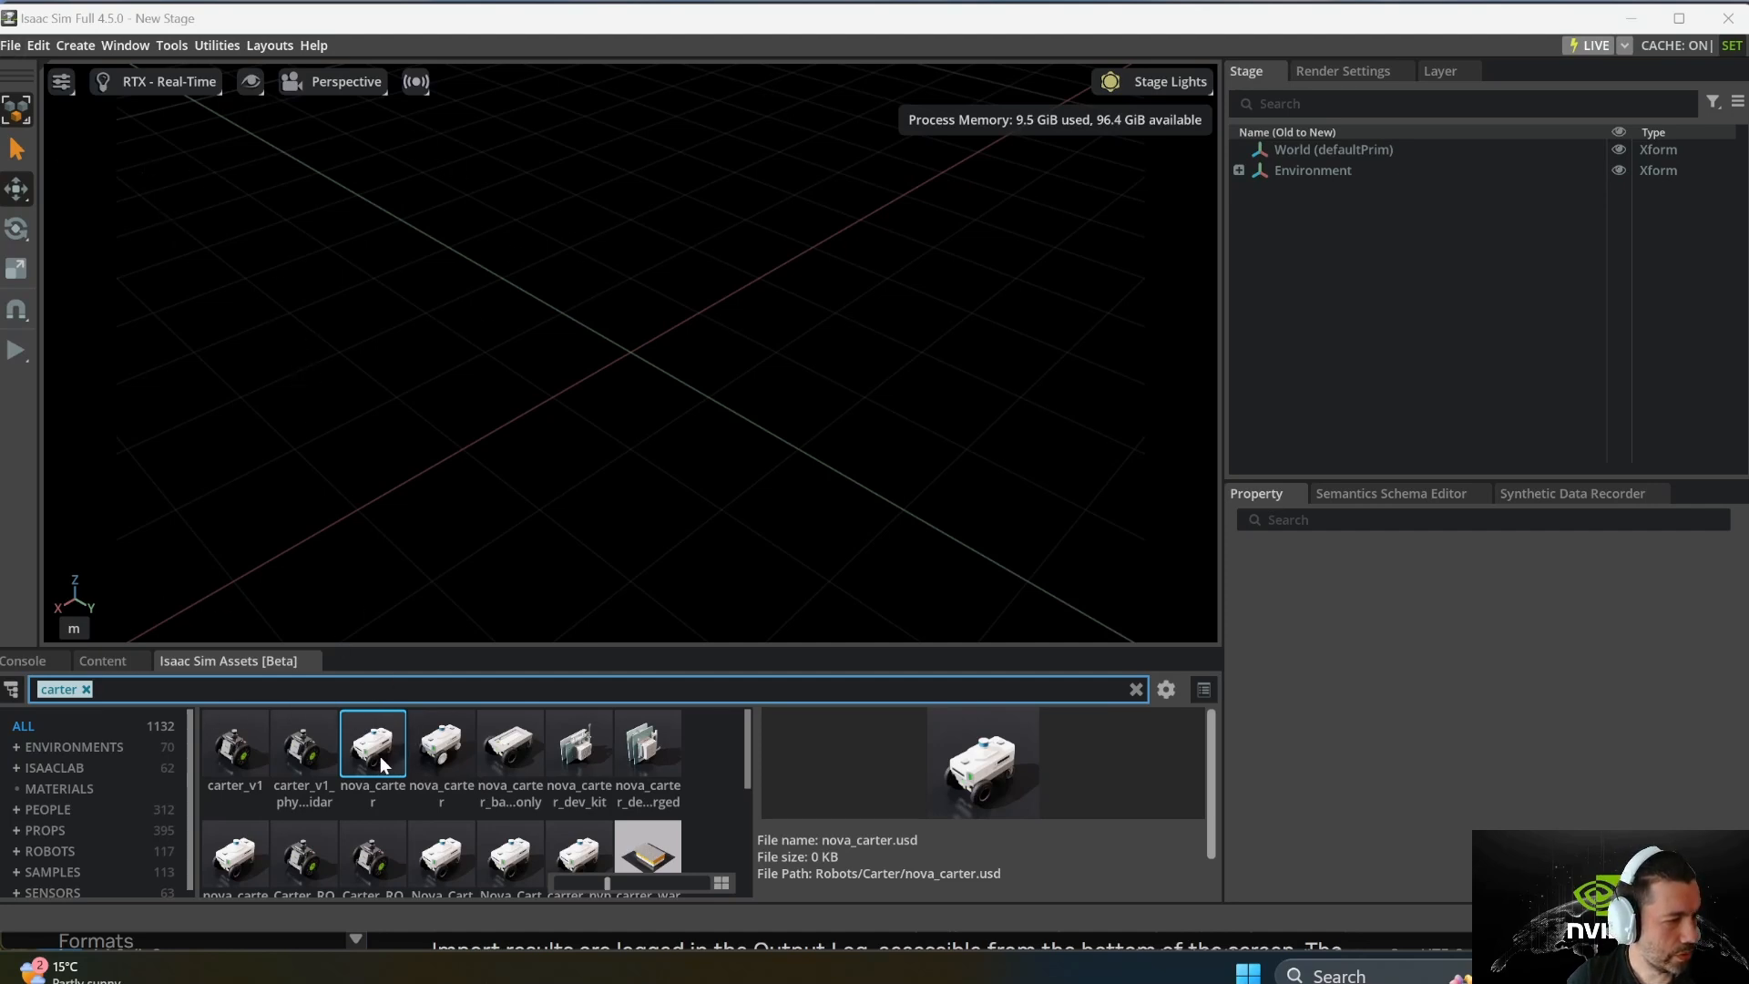
click(86, 689)
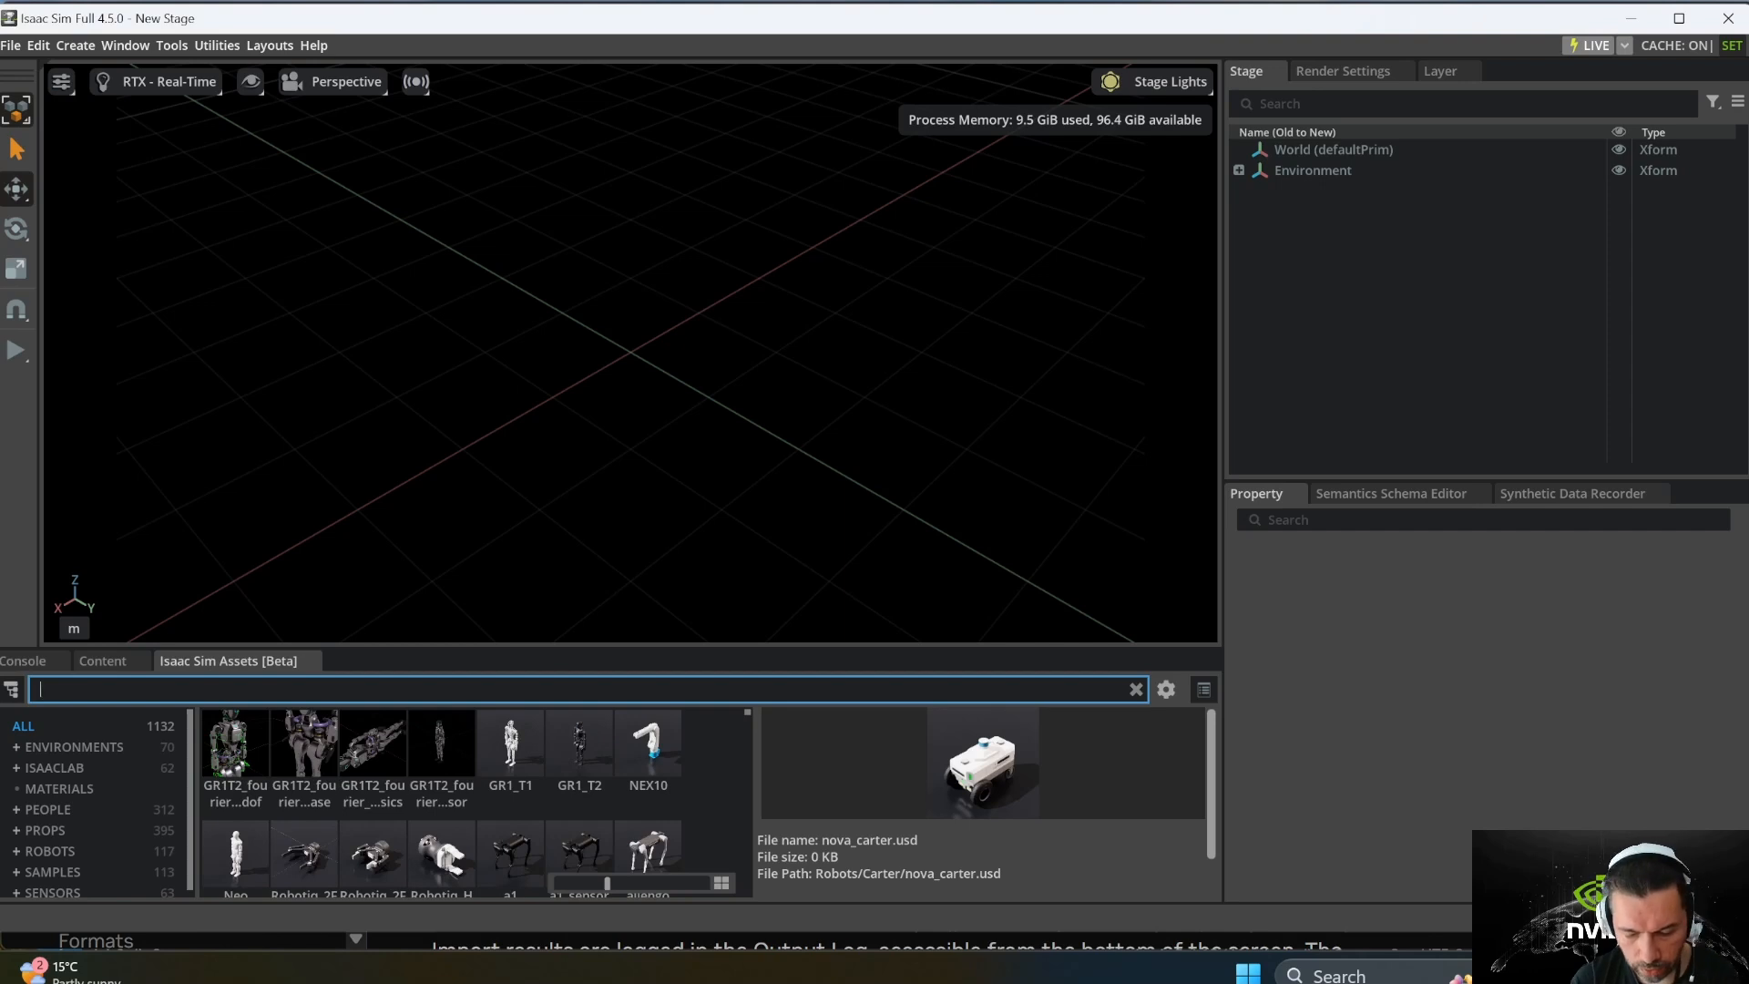
text(nova)
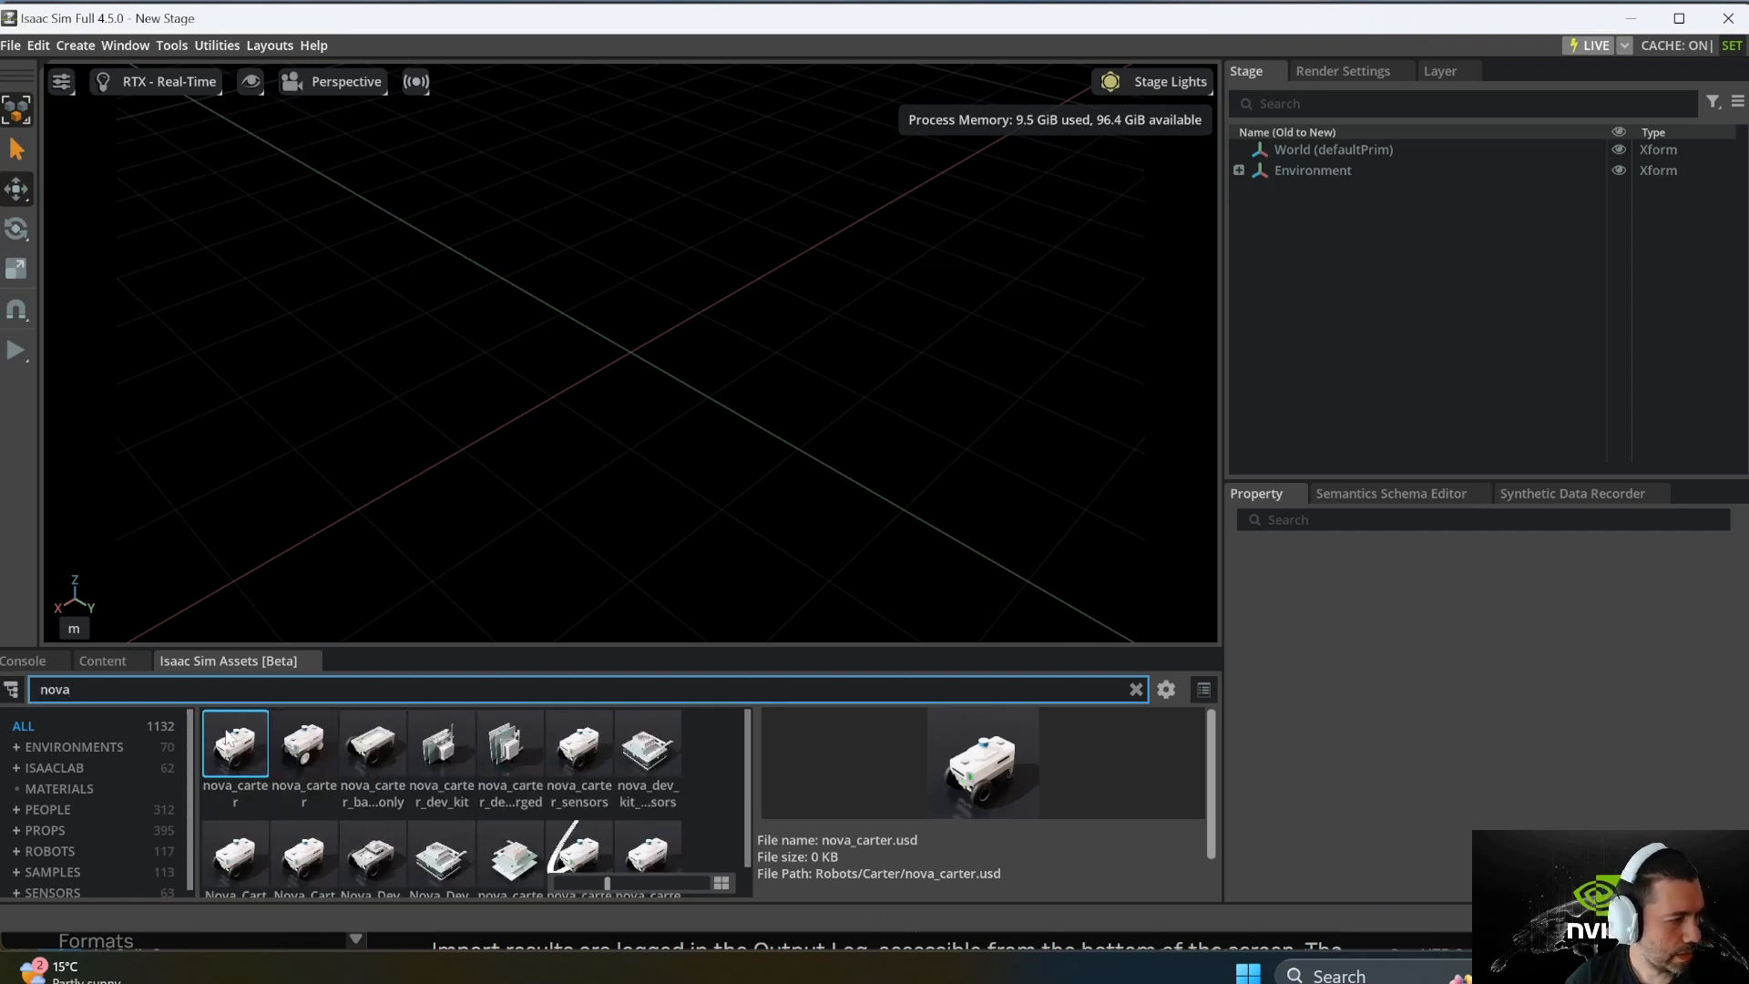
mouse_move(235, 755)
mouse_down()
mouse_move(312, 652)
mouse_move(617, 365)
mouse_up()
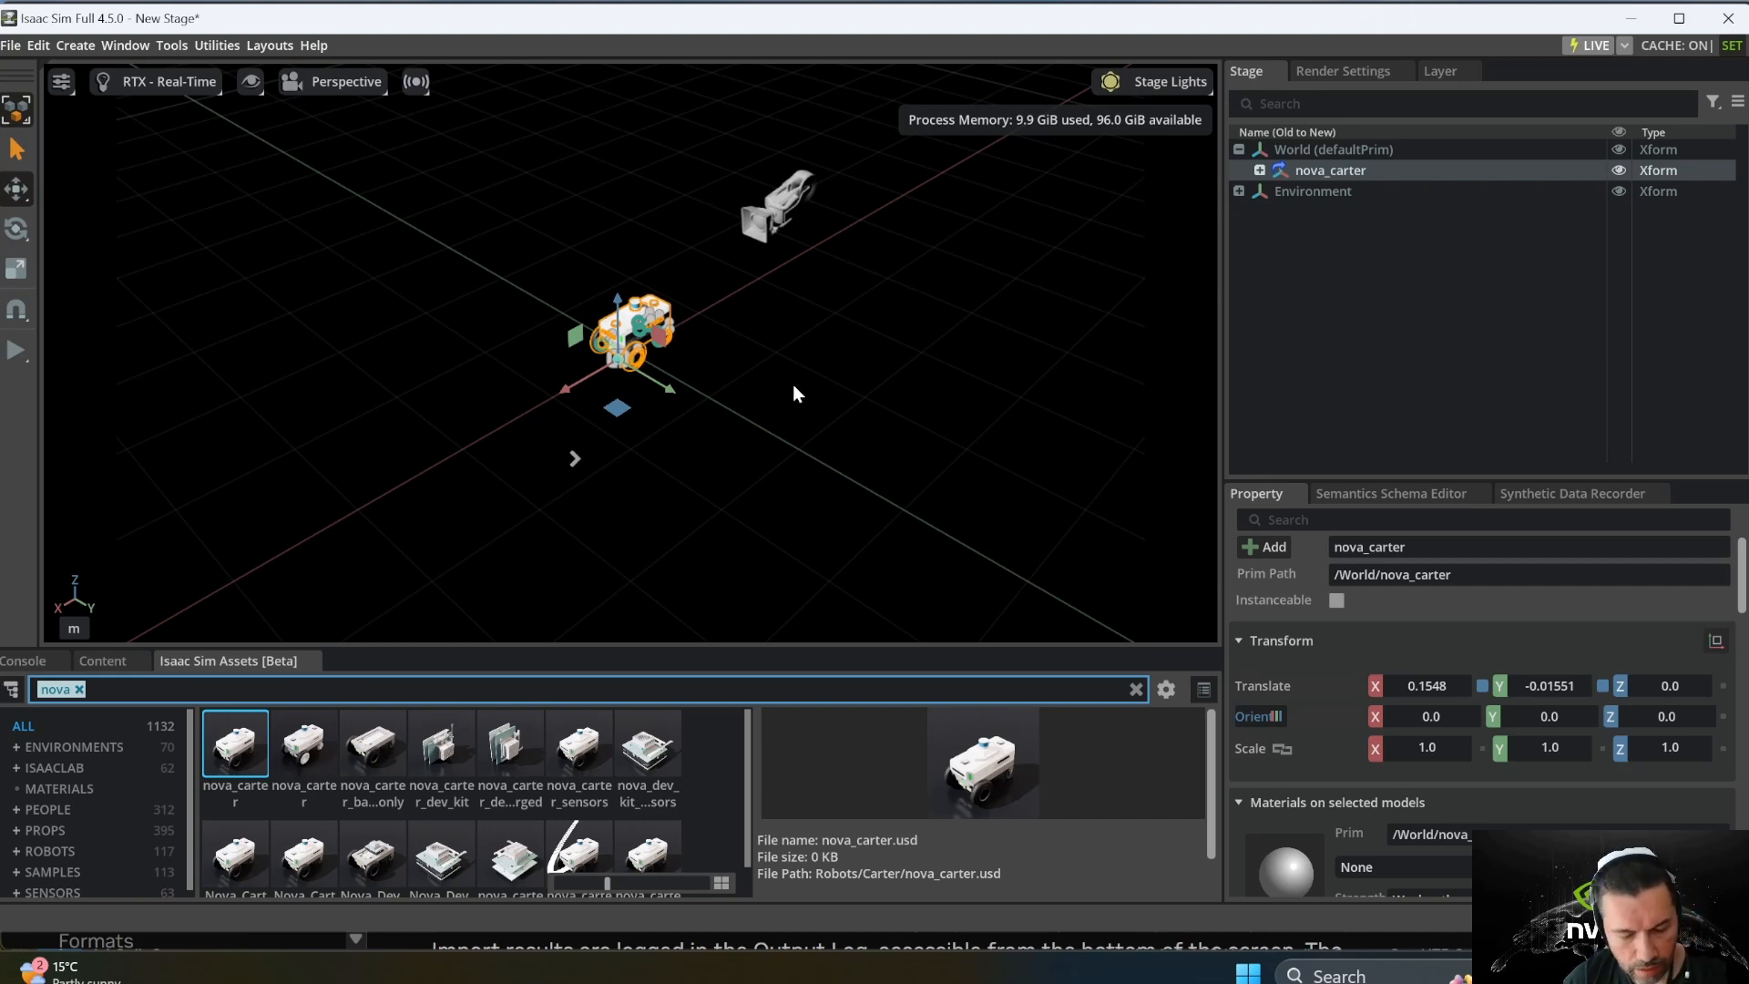
Step: Expand nova_carter and its wheel_right prim to examine the robot's parts, and inspect its wheels up close
click(1259, 170)
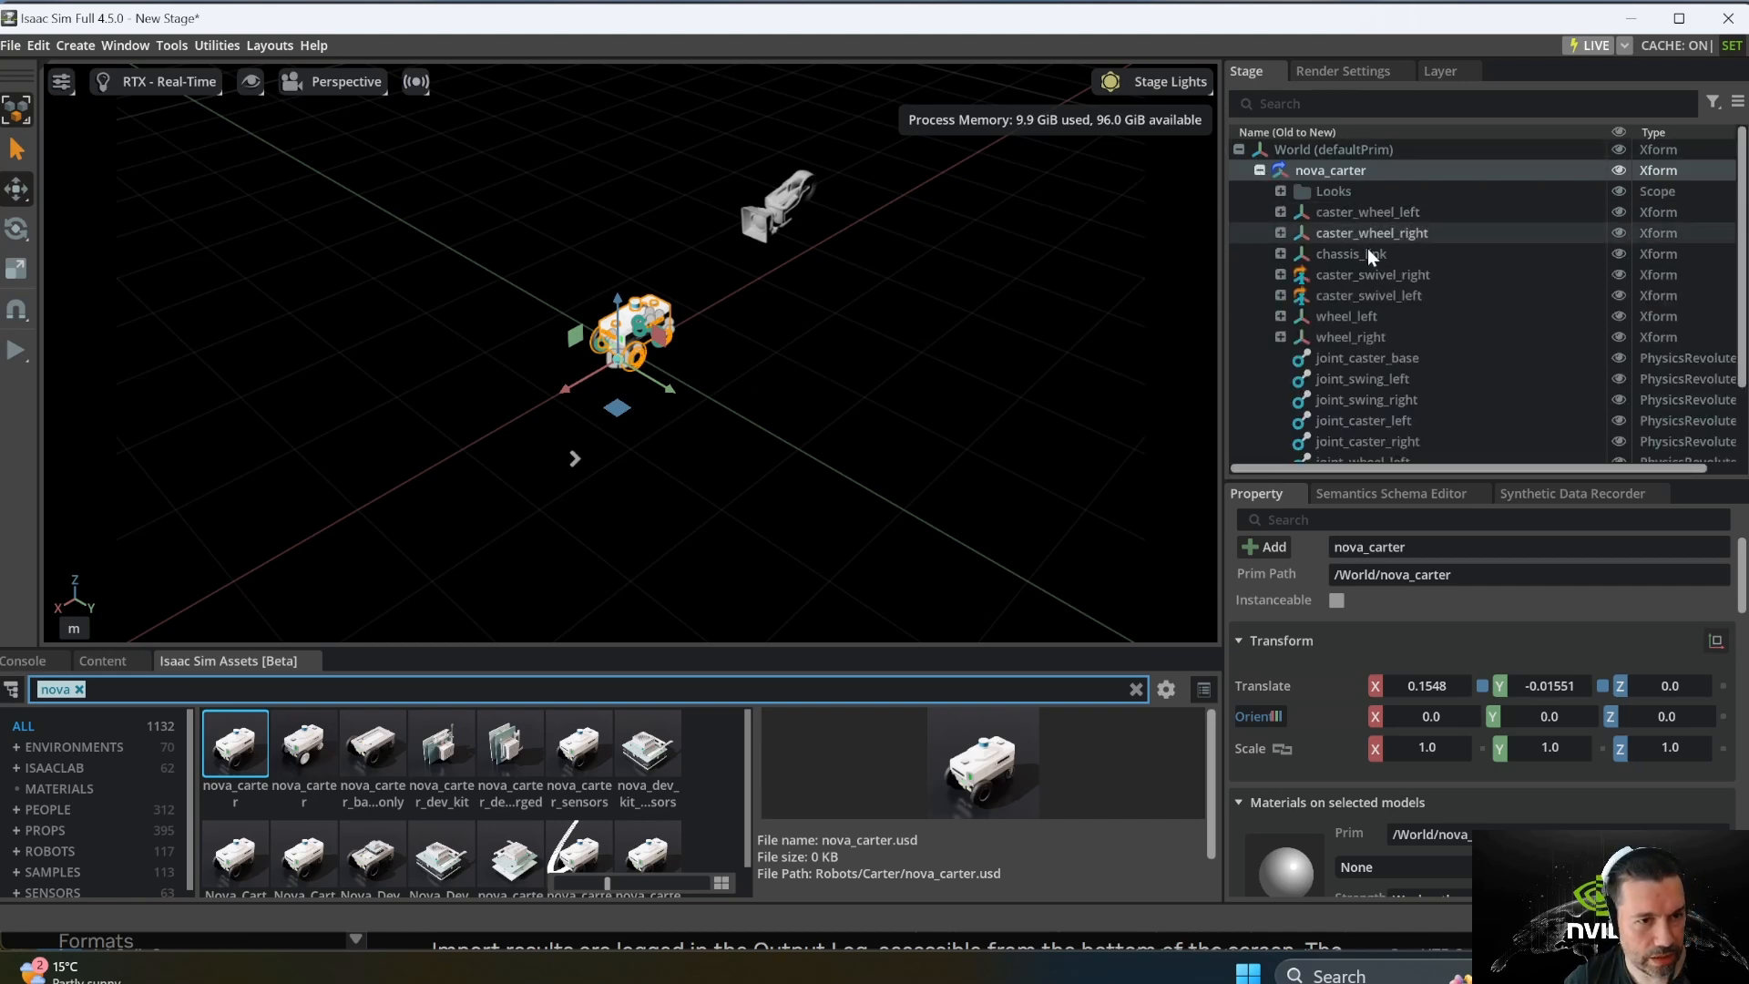
click(1280, 337)
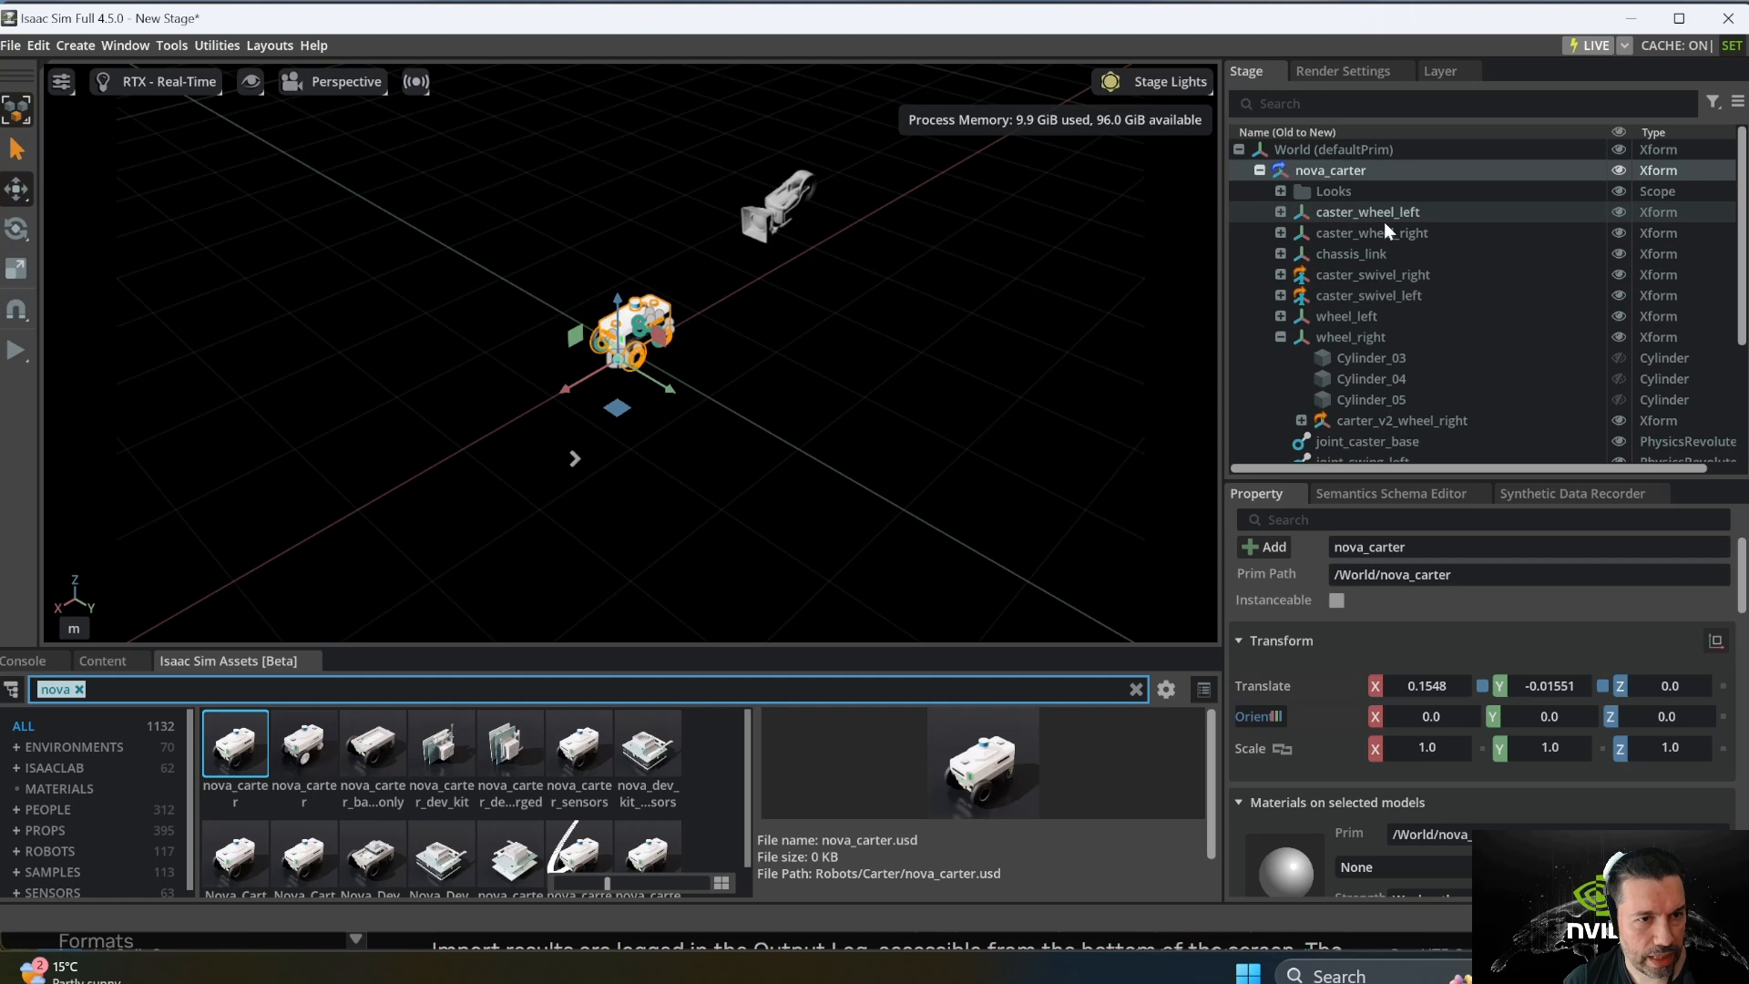
scroll(1348, 310, down, 3)
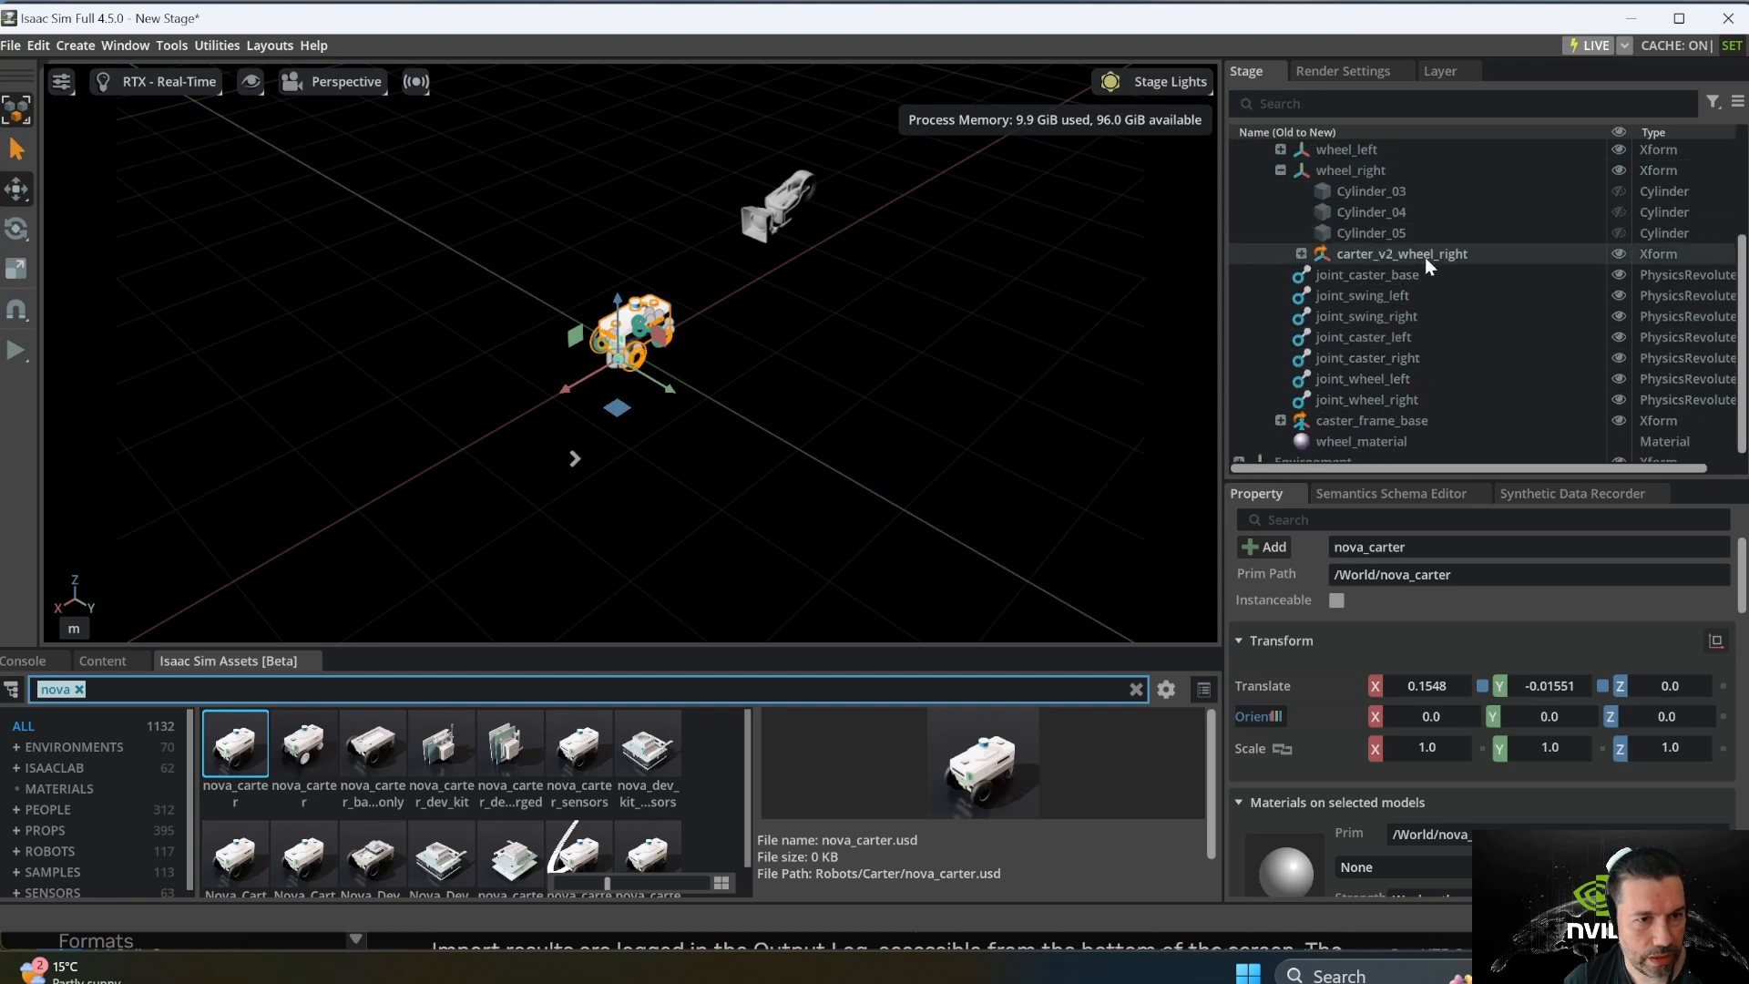
scroll(1393, 346, down, 1)
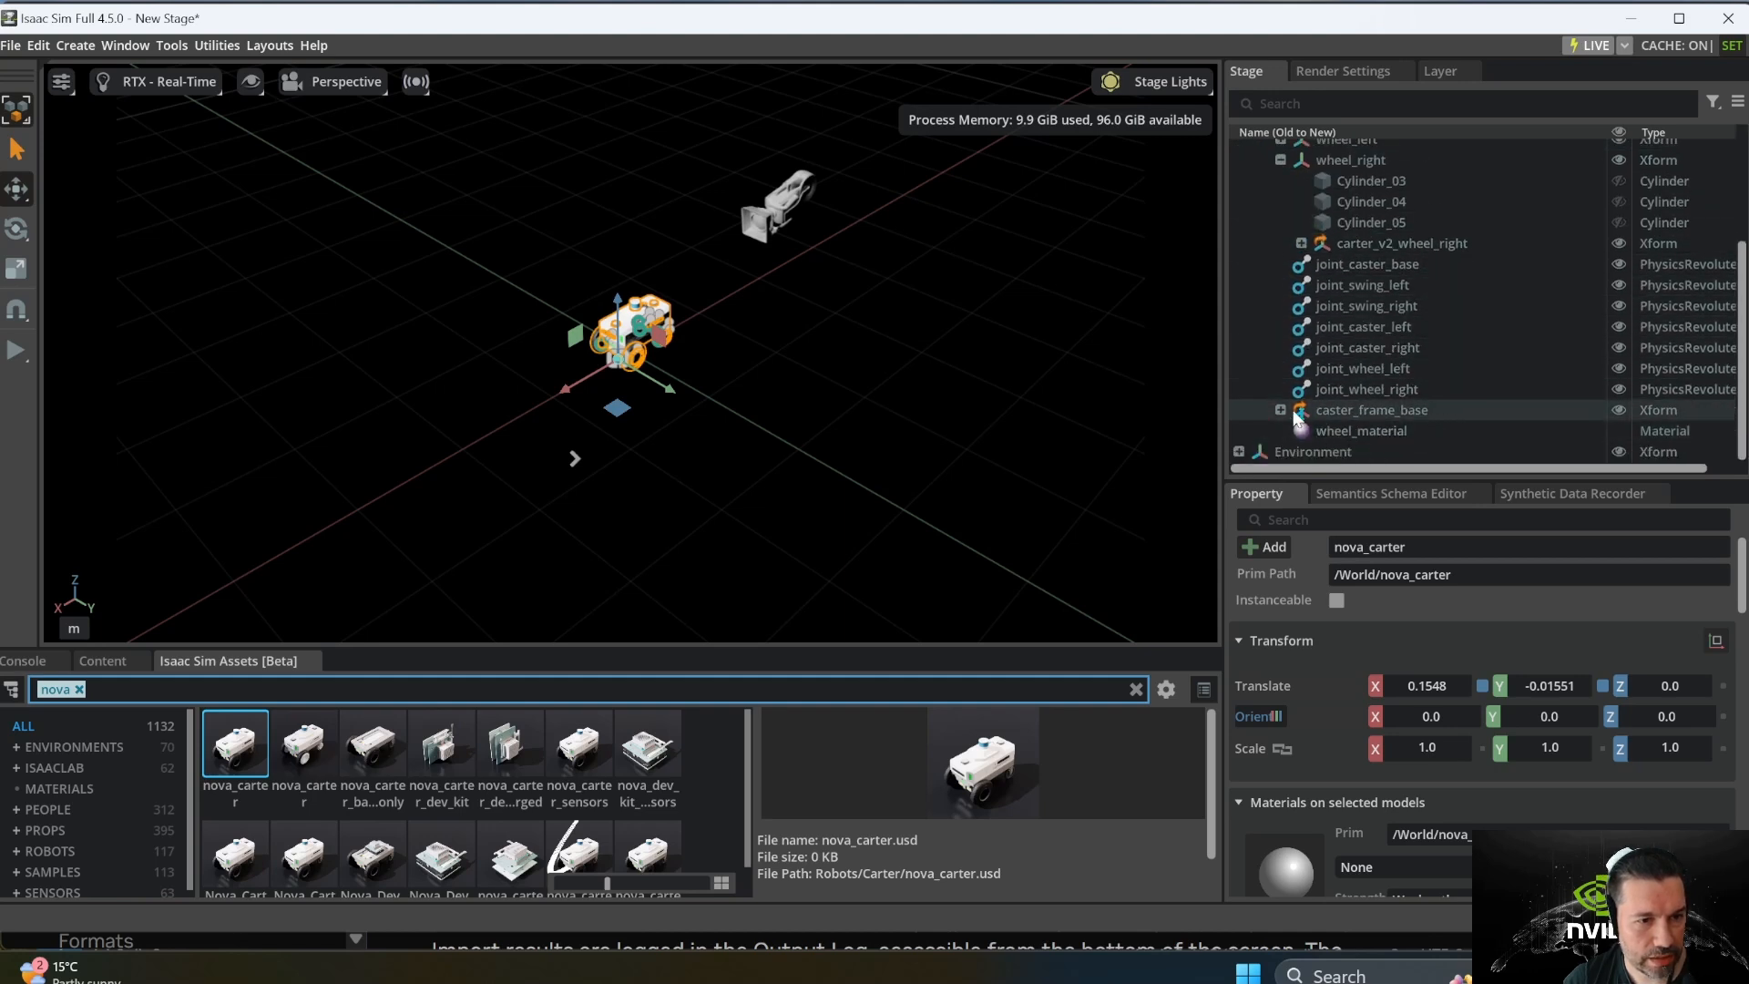
scroll(1396, 373, up, 3)
scroll(610, 324, up, 1)
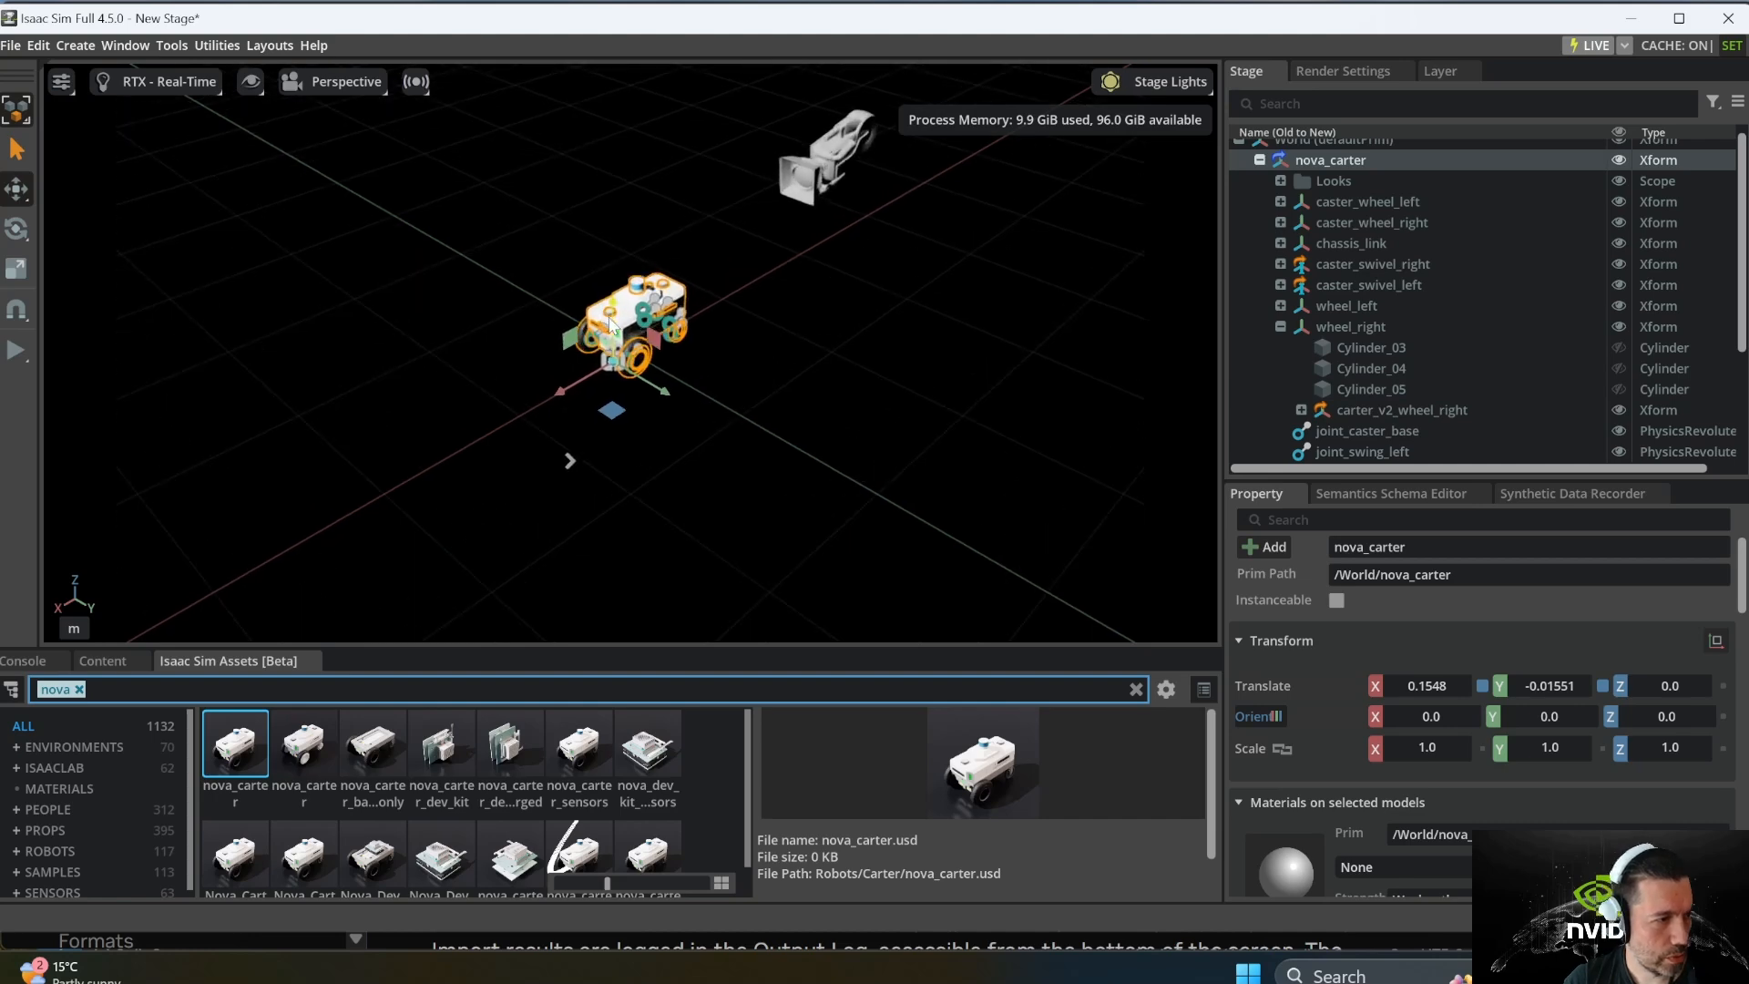
scroll(609, 324, up, 6)
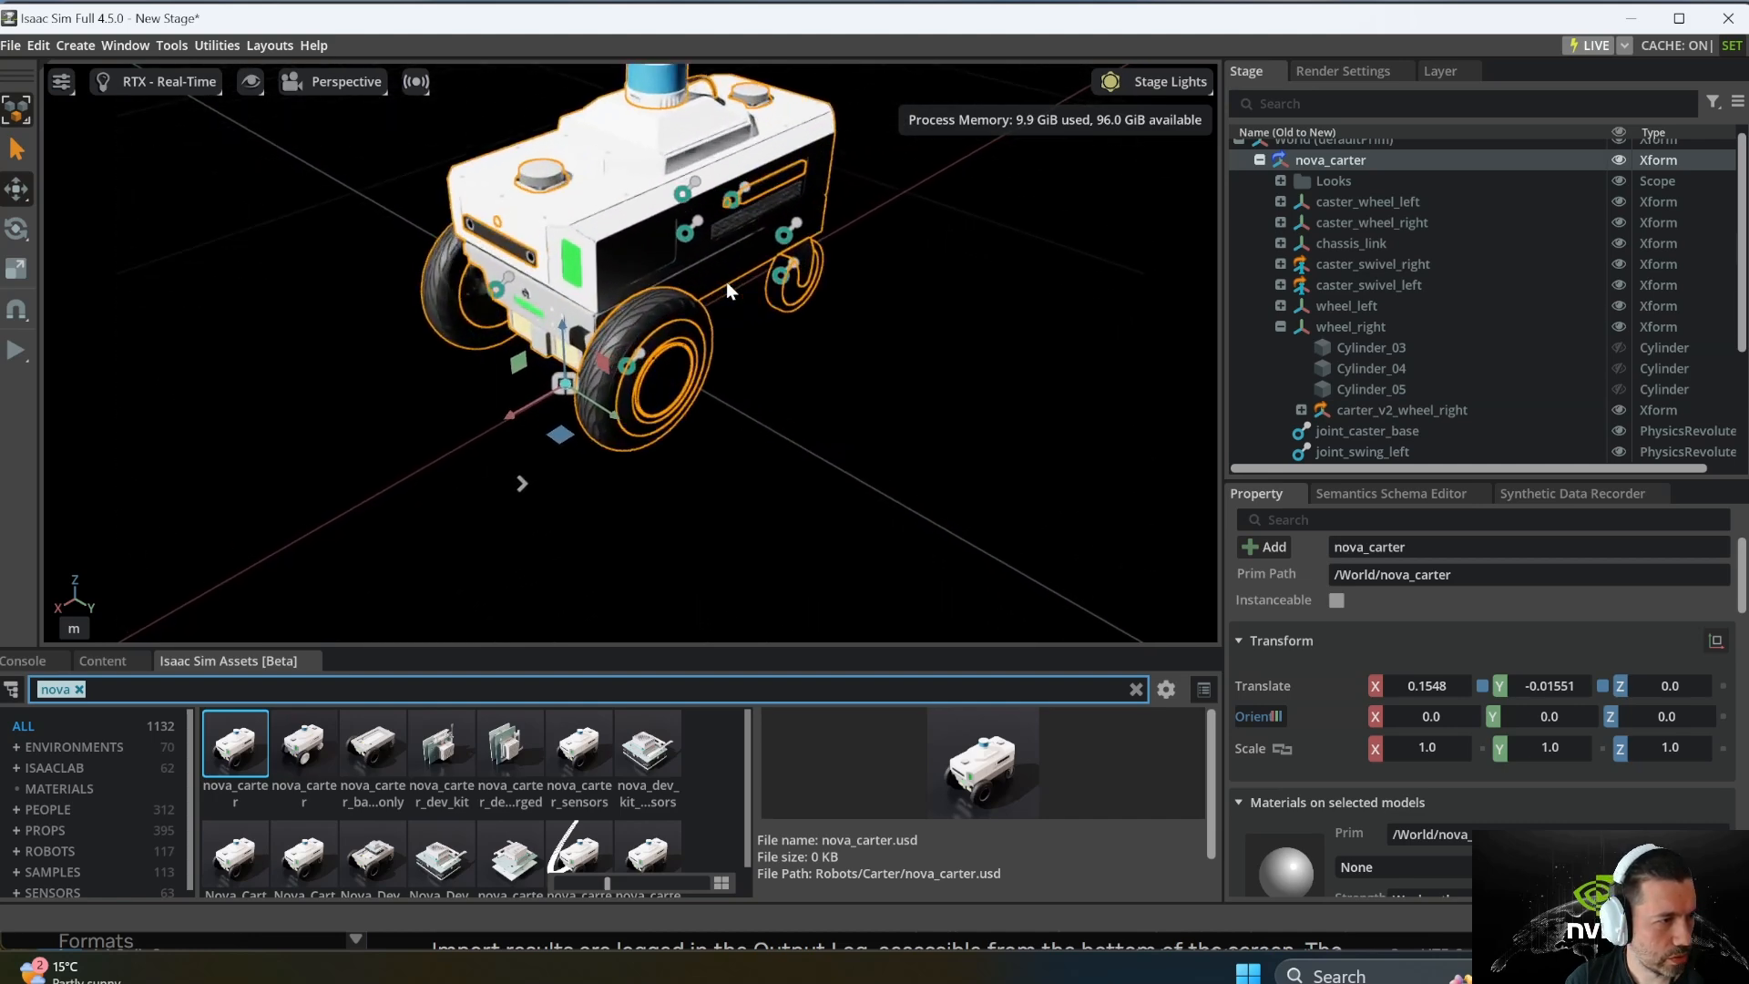
scroll(727, 284, up, 2)
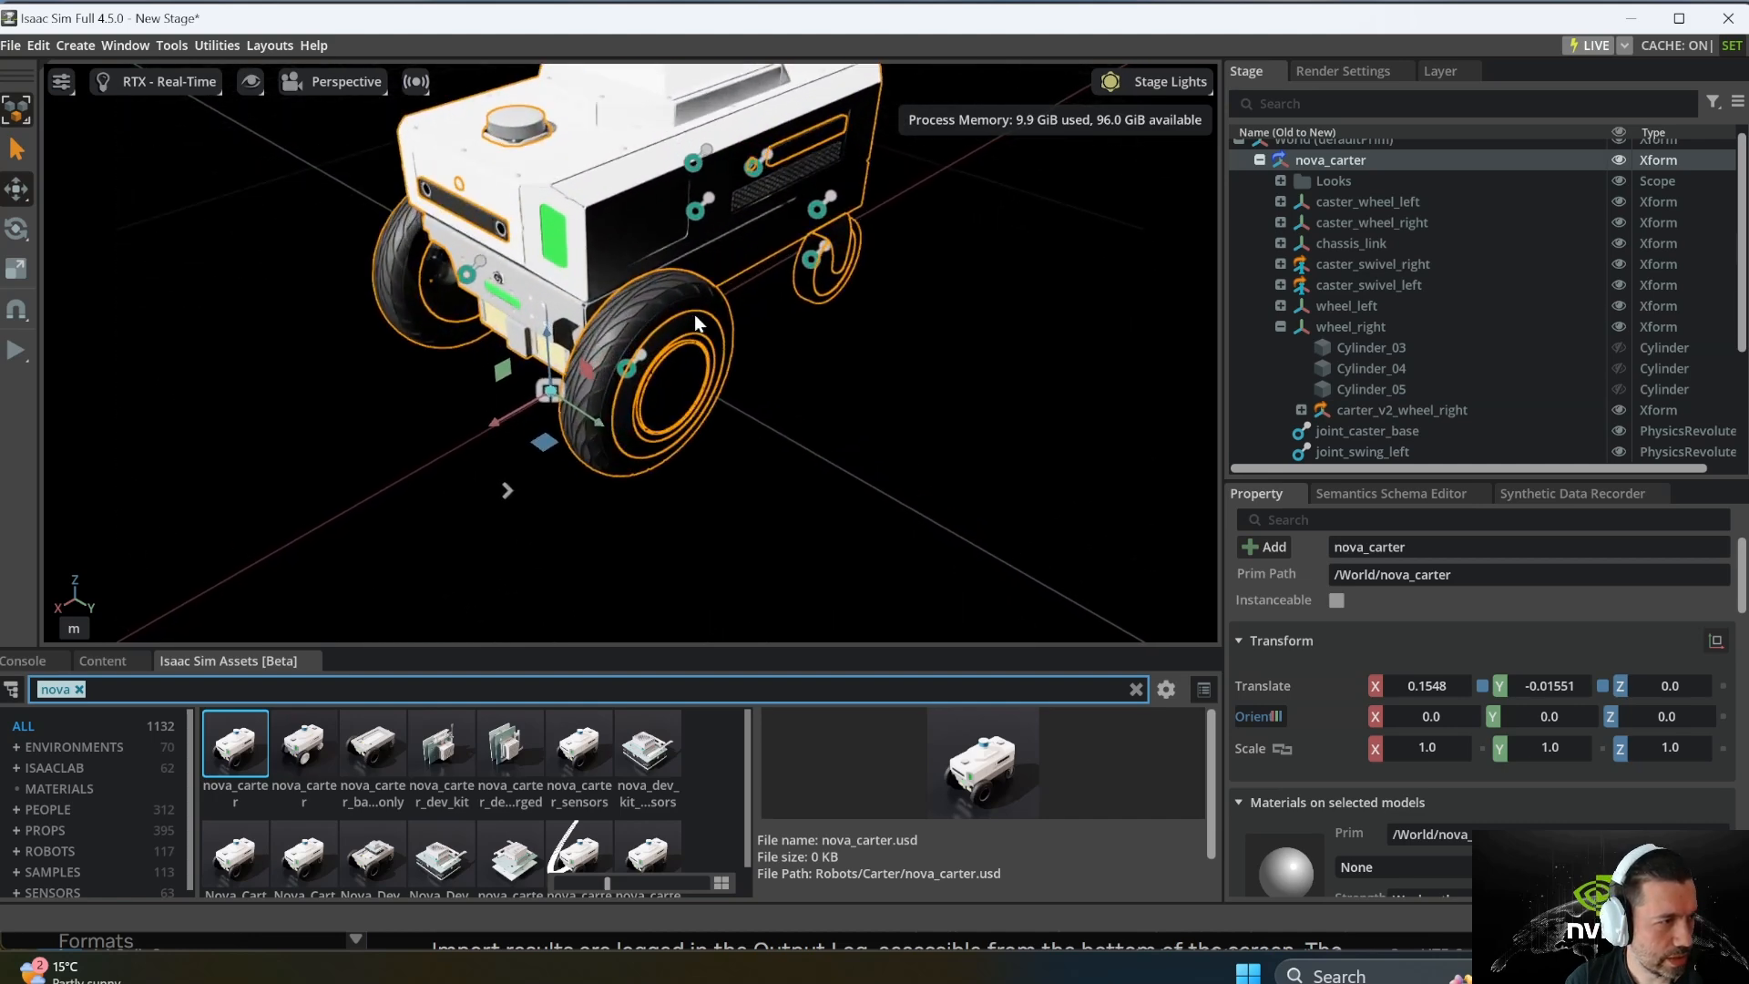
scroll(683, 307, up, 2)
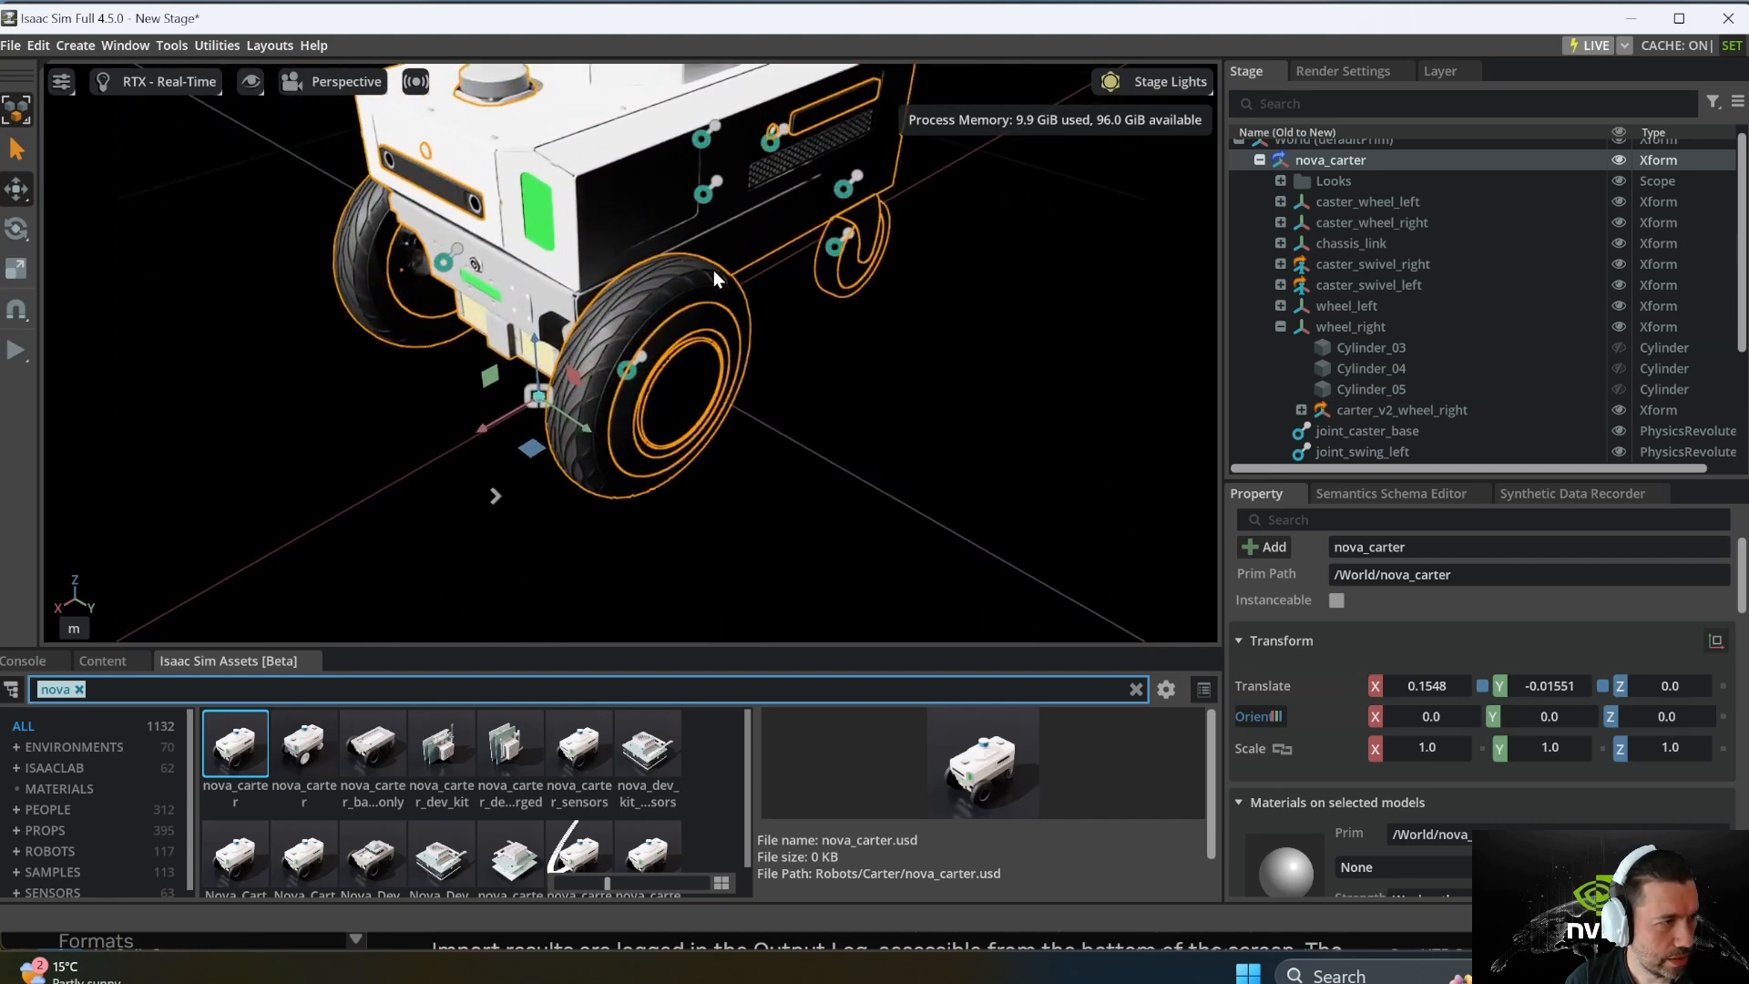
scroll(919, 292, down, 3)
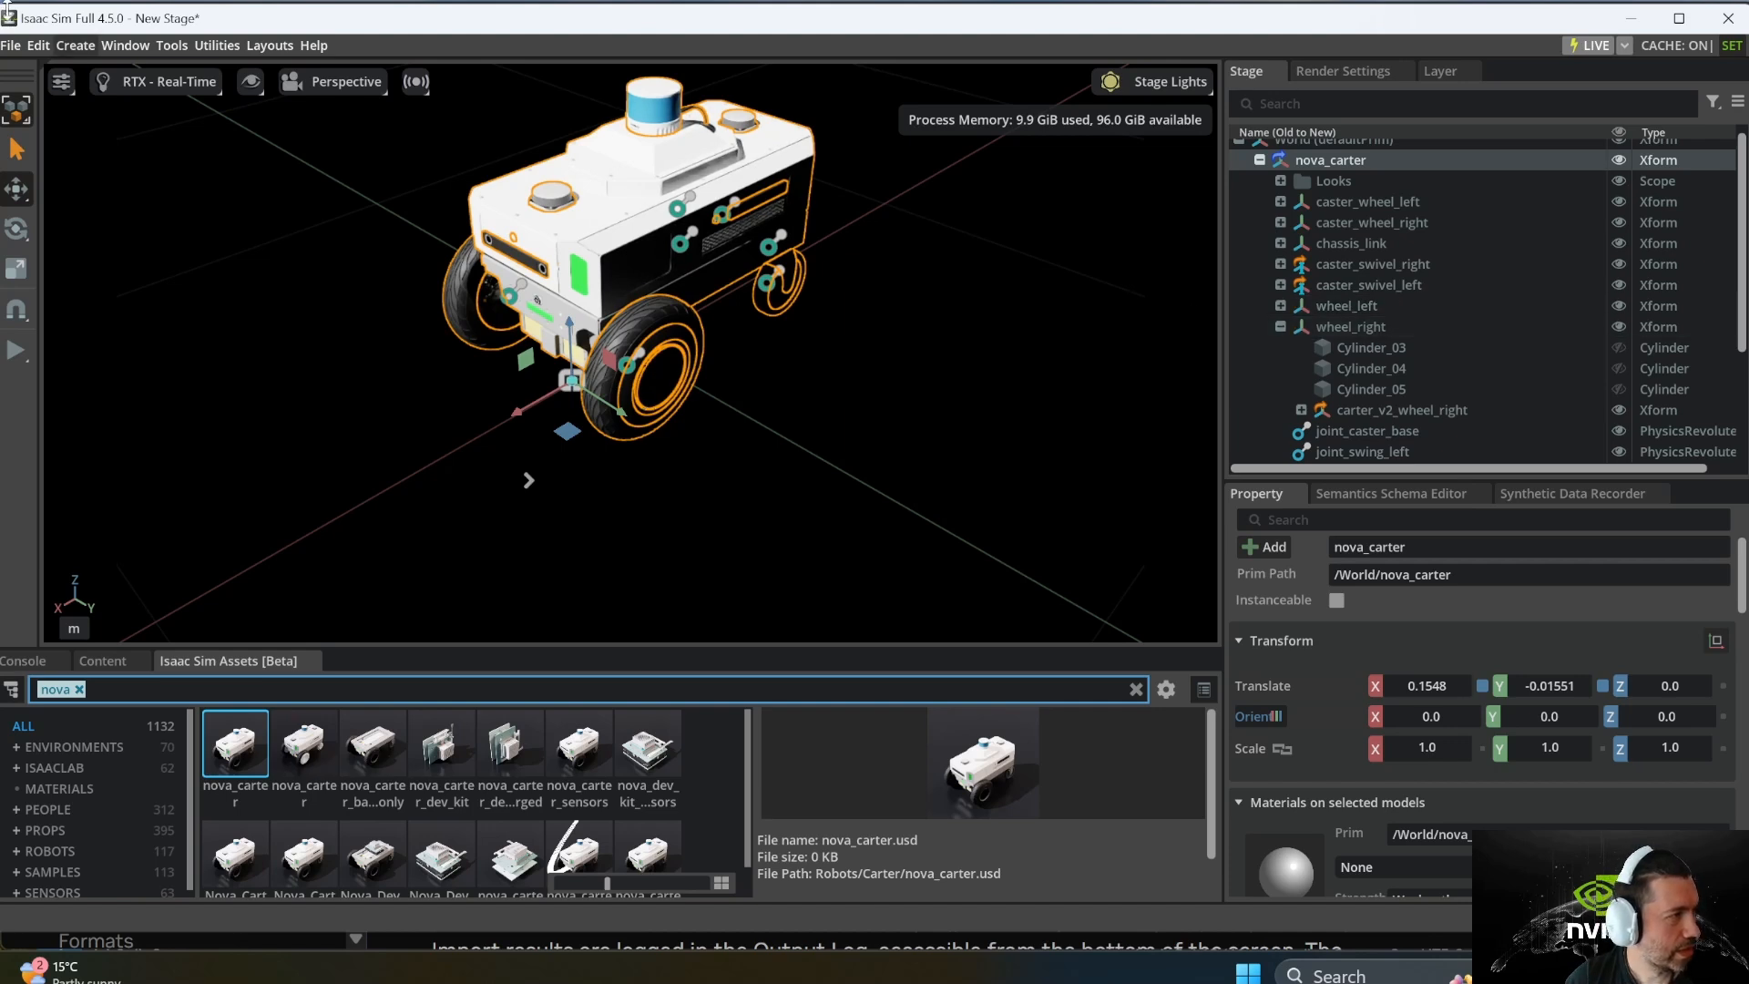
Step: Add the Flat Grid environment to the stage beneath the robot
click(76, 46)
mouse_move(124, 390)
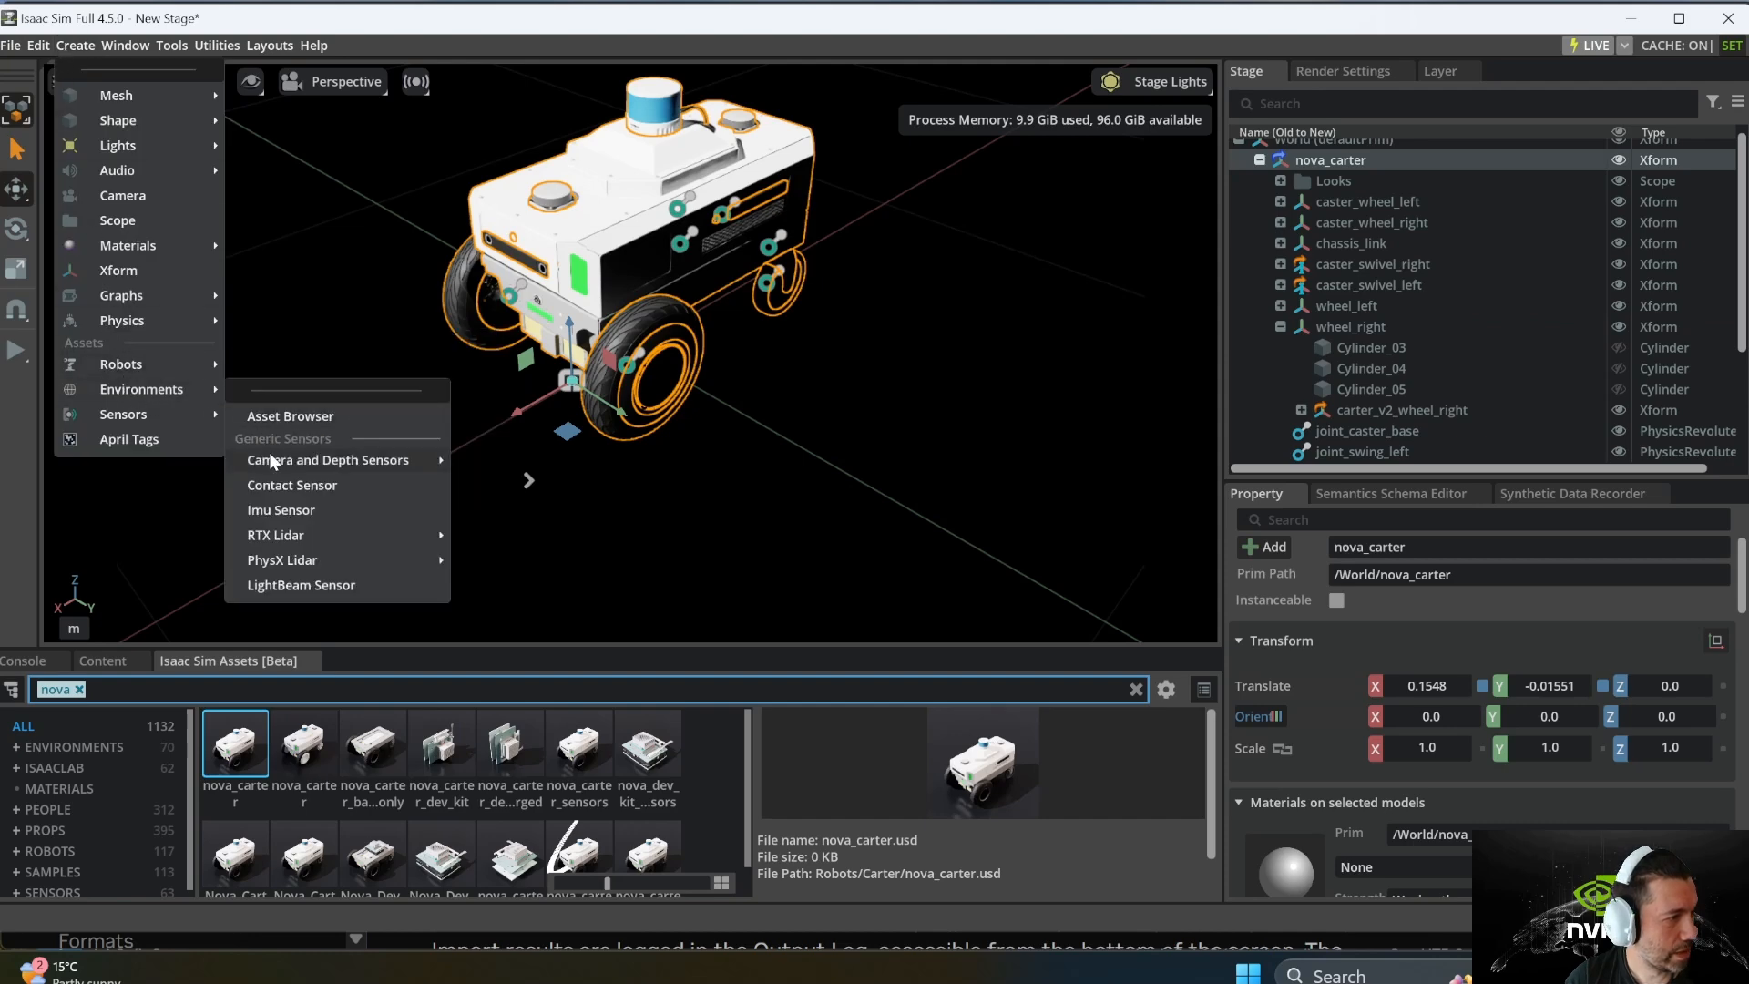
click(292, 455)
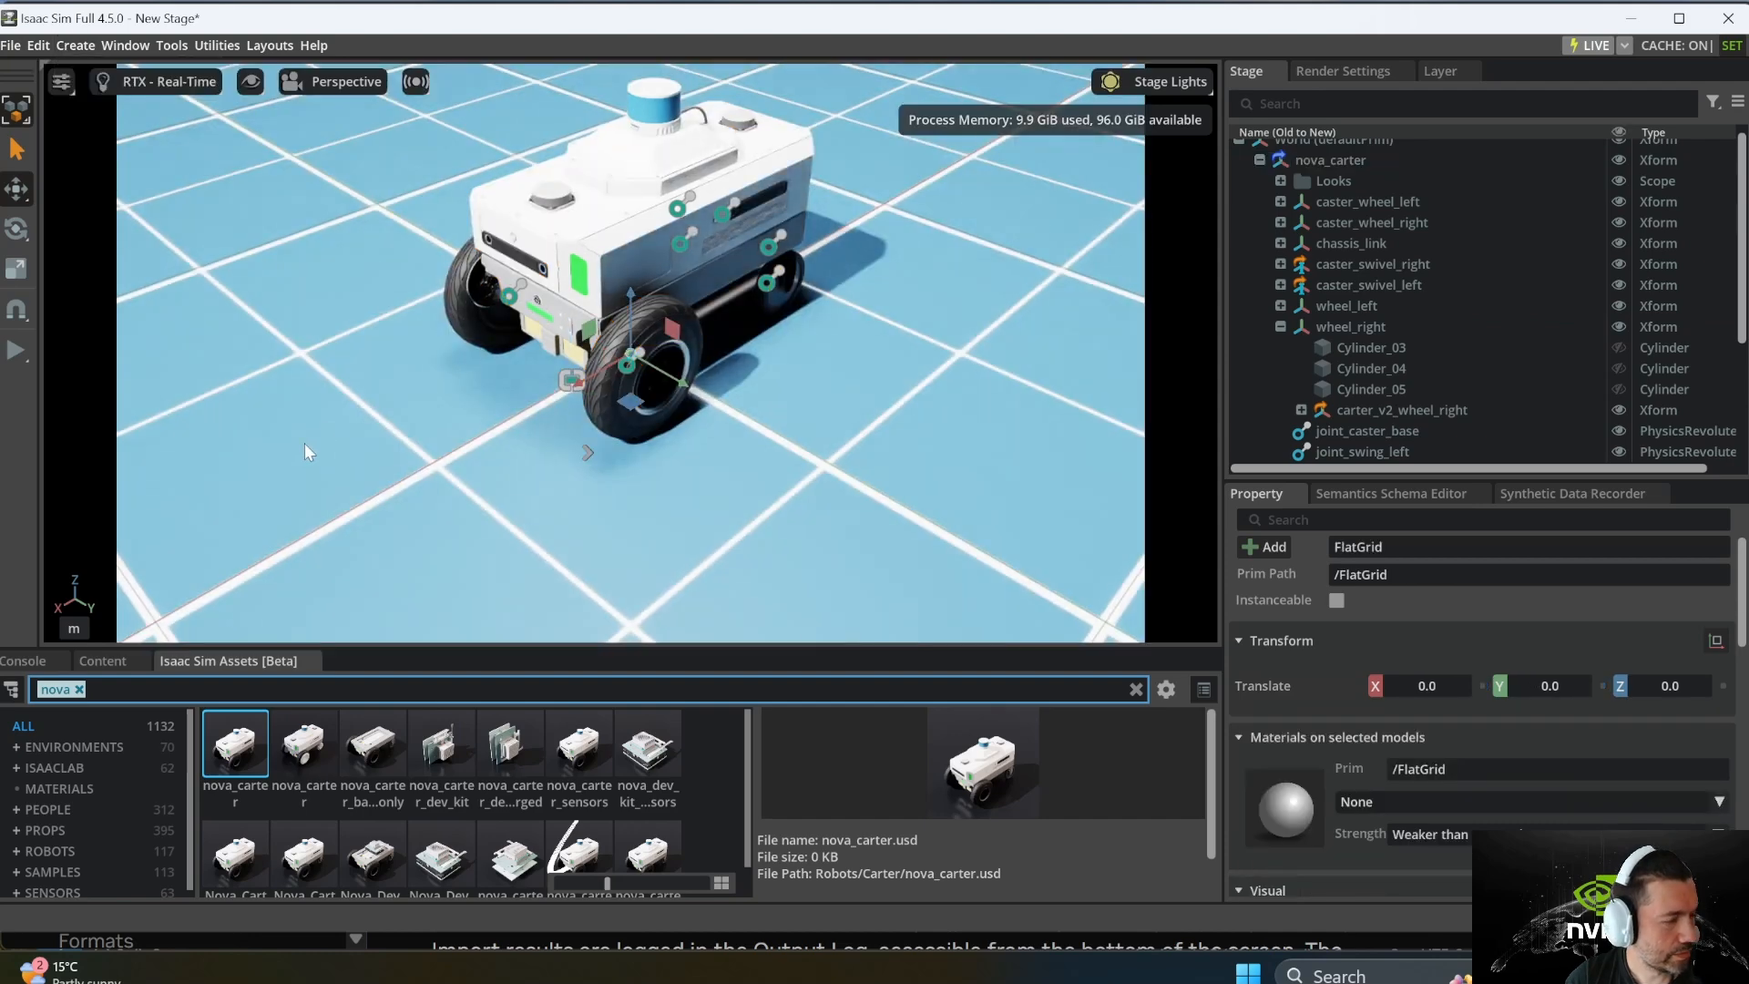
Step: Collapse nova_carter's hierarchy and hide the stage's Environment prim
scroll(1366, 182, up, 1)
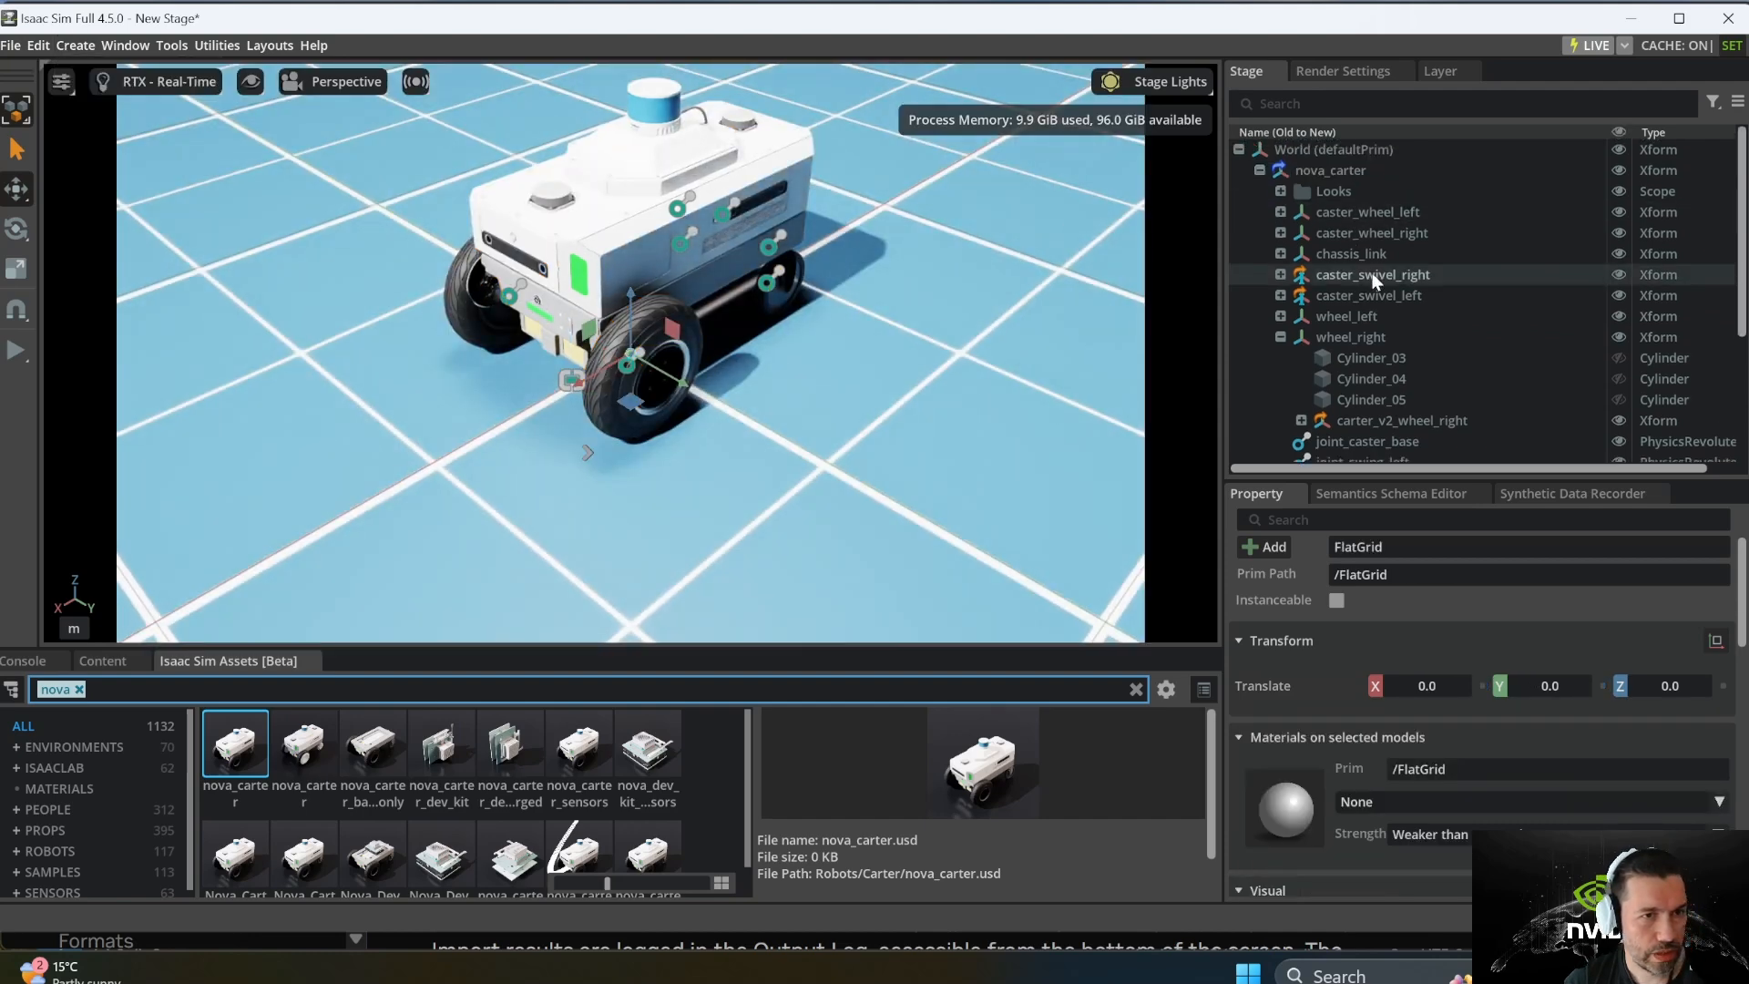
click(1259, 172)
click(1592, 193)
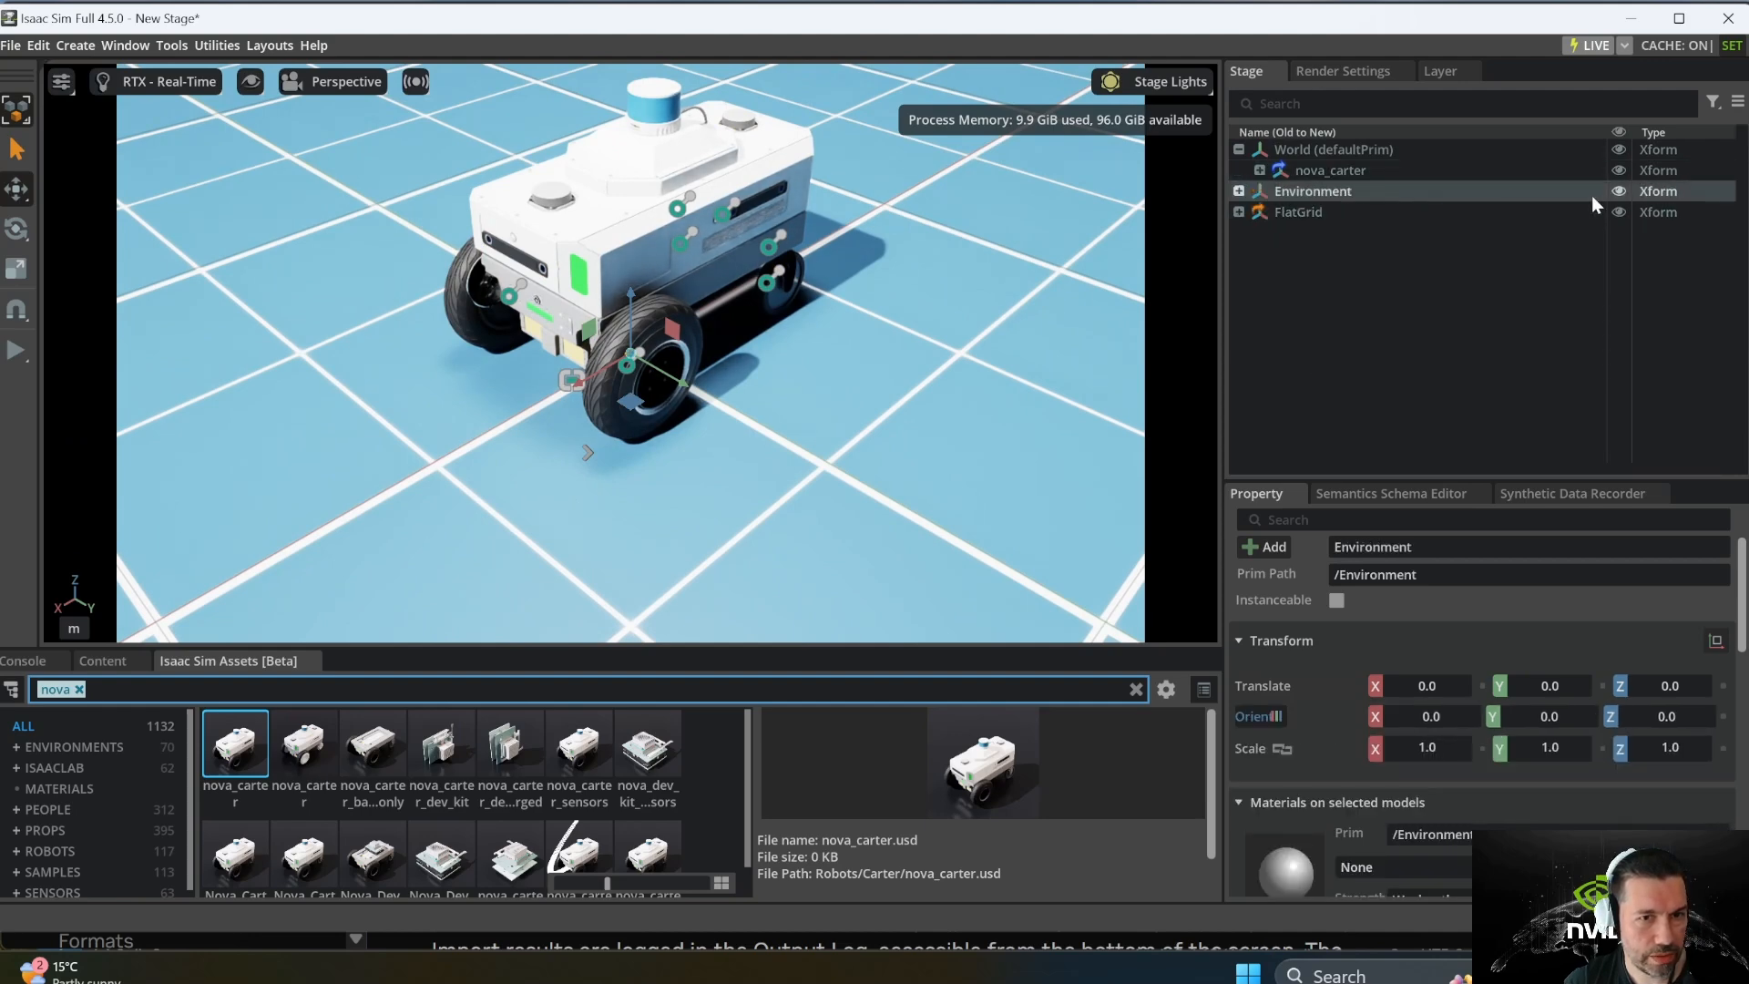
click(1620, 192)
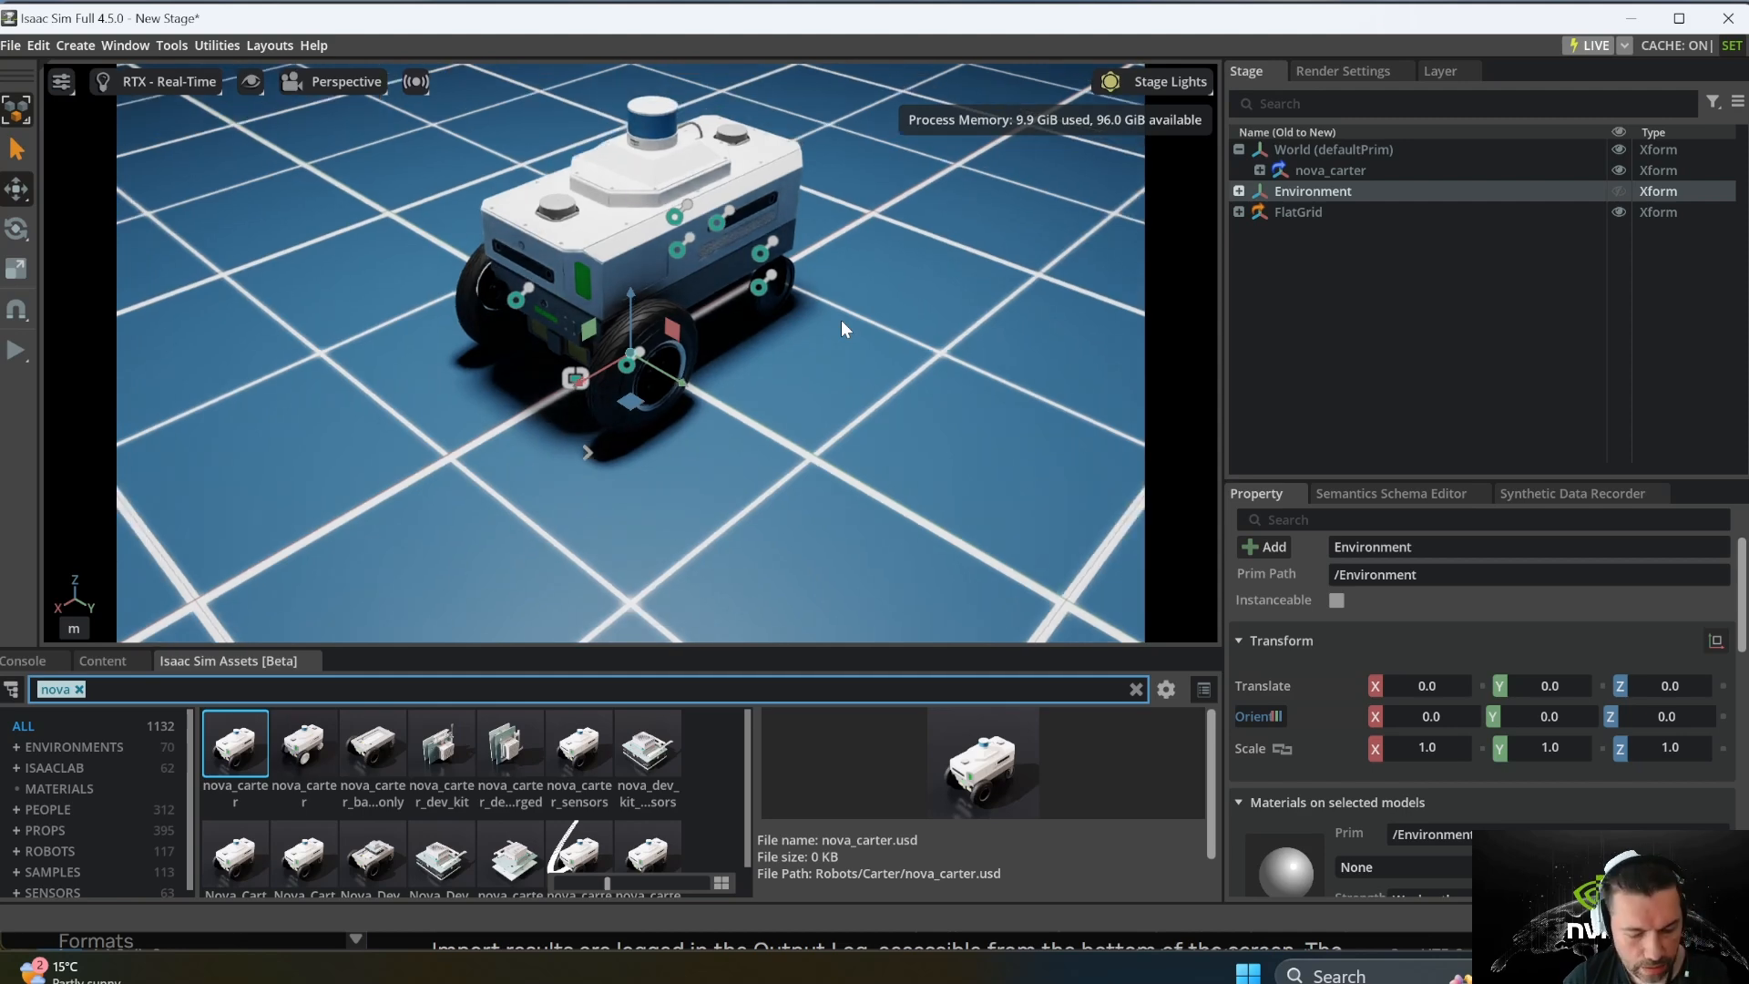
Step: View the robot from its side, run the simulation briefly, and stop it
alt+drag(841, 322, 531, 255)
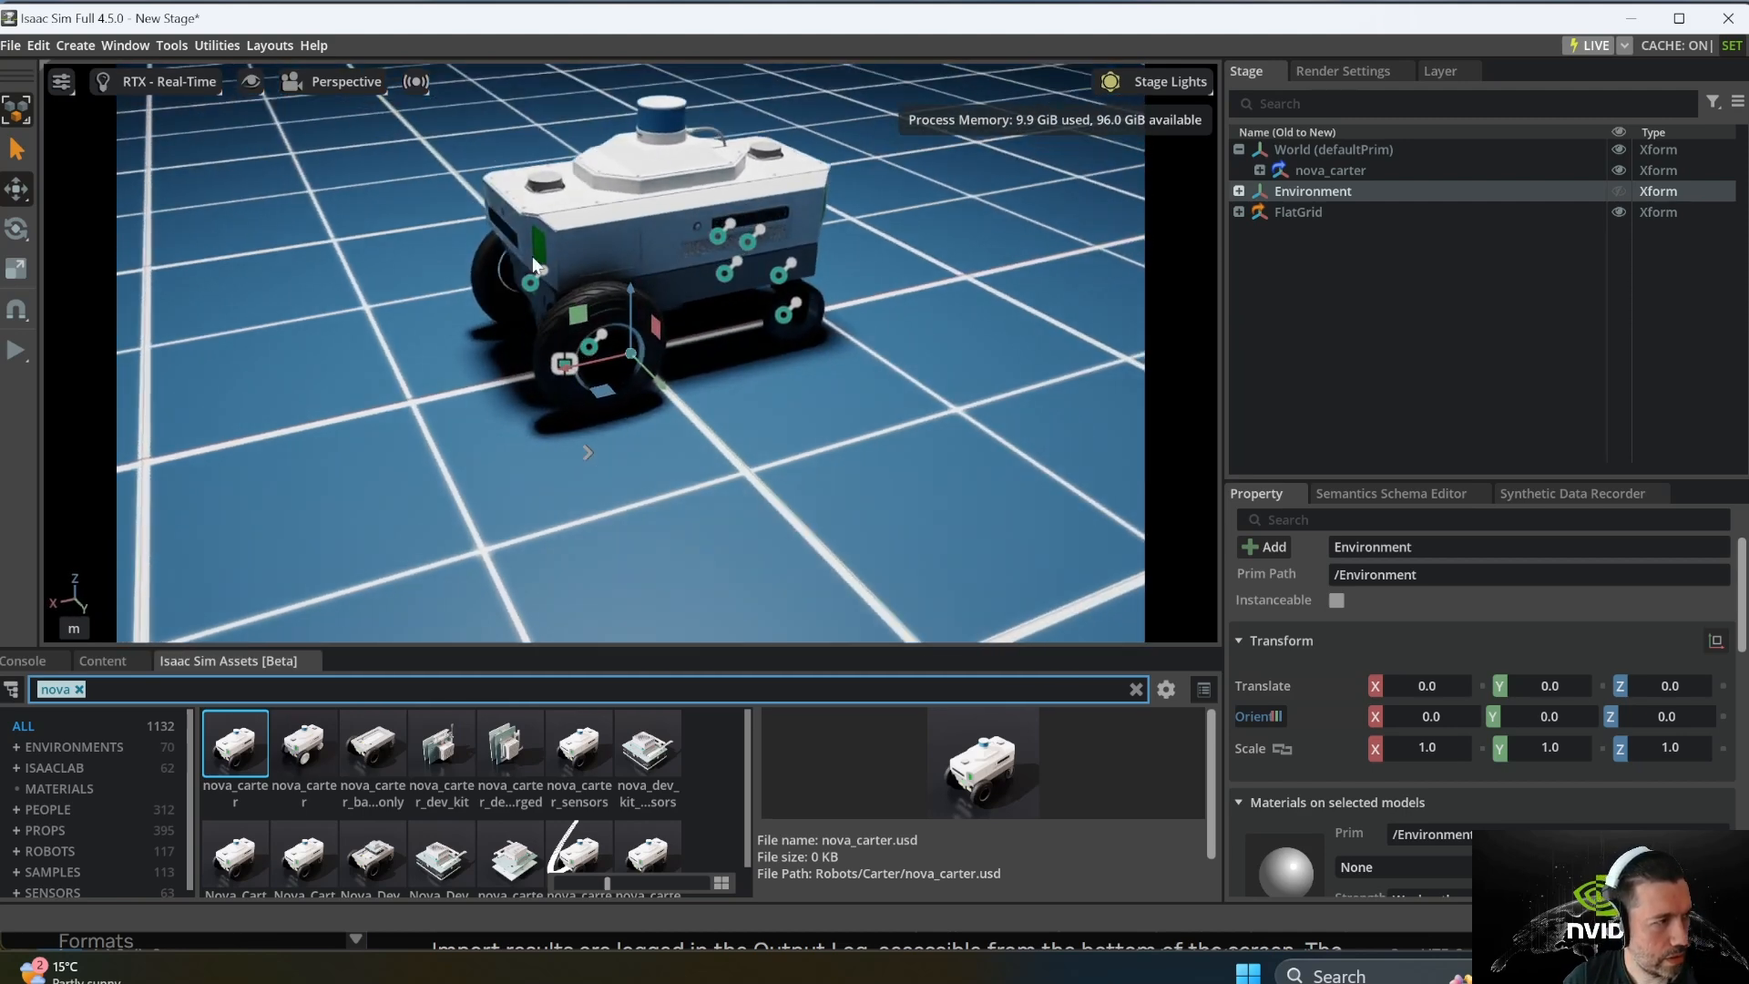
click(20, 351)
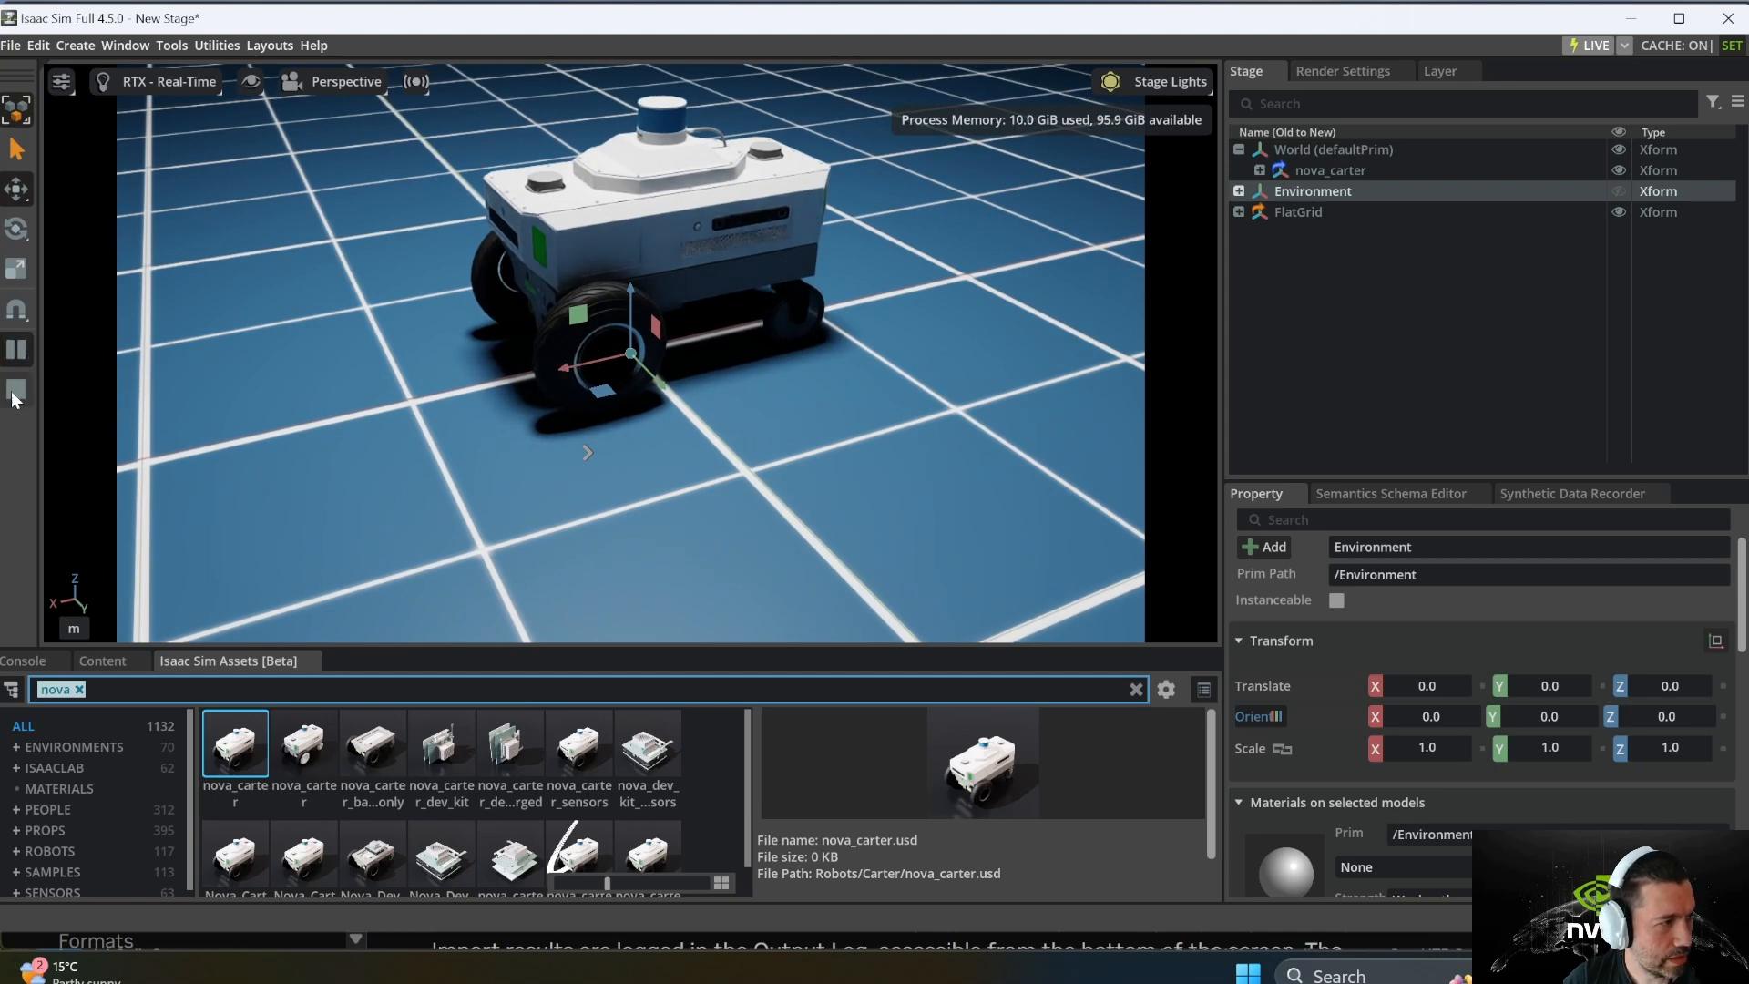
click(15, 392)
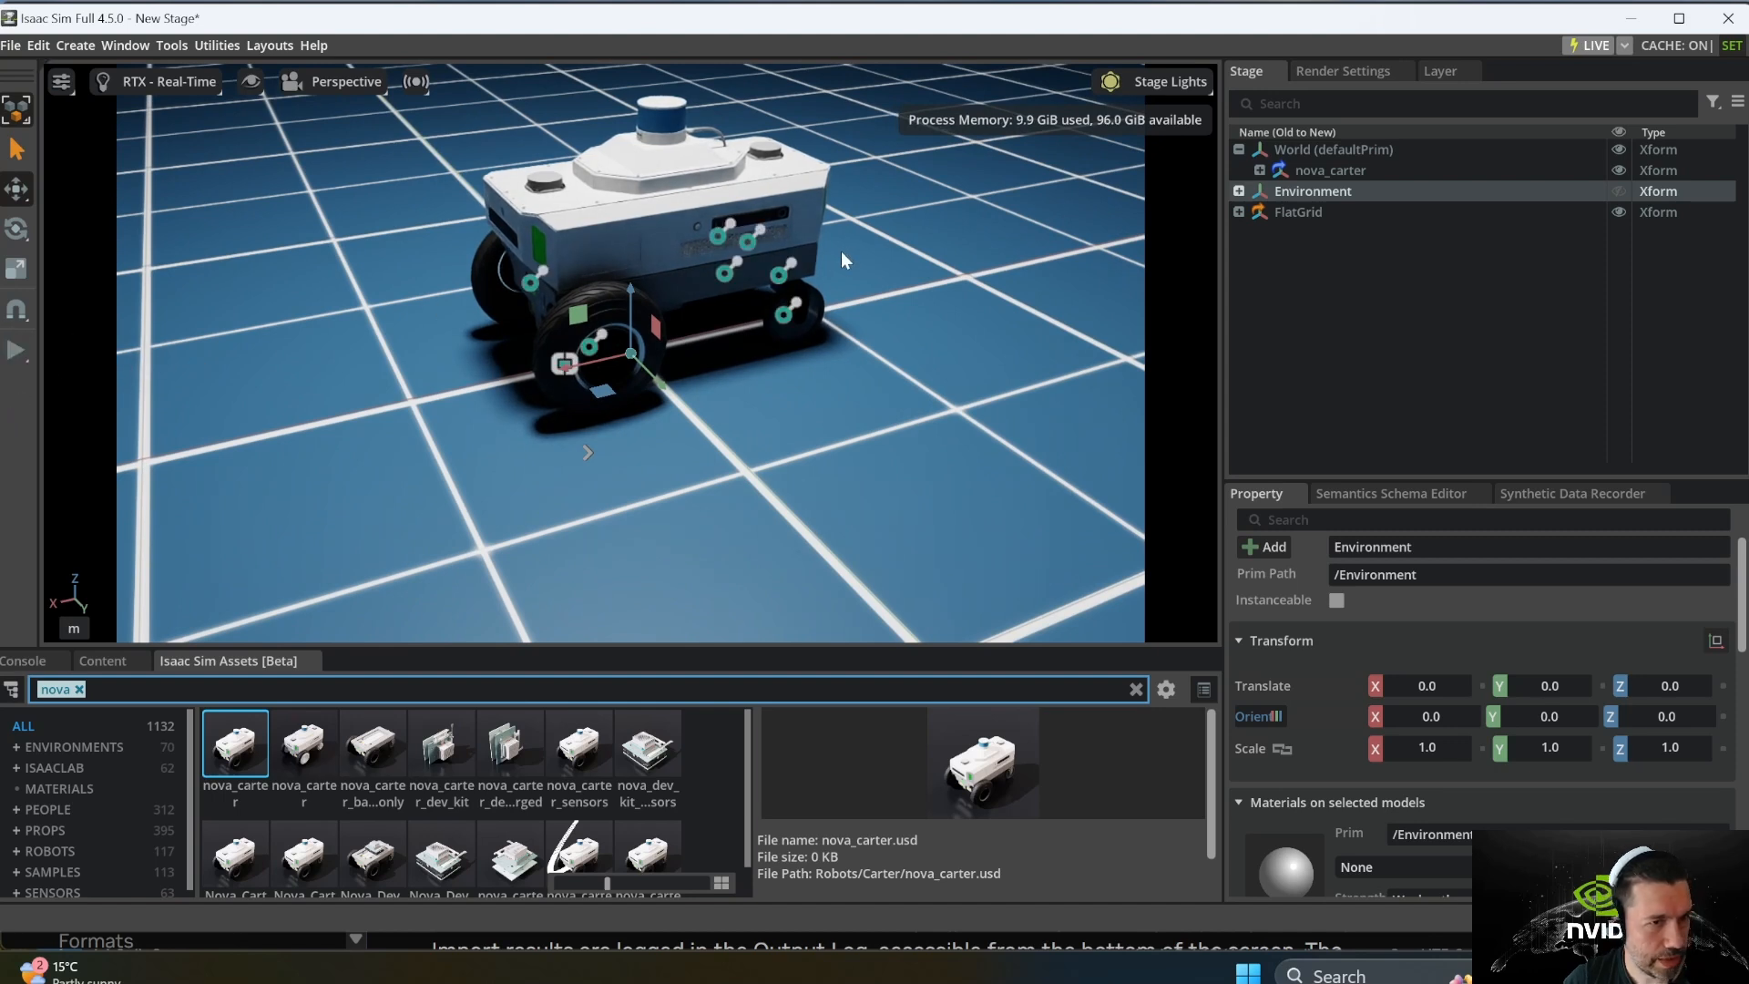
Step: Expand nova_carter with wheel_right collapsed and review its links, joints and wheel_material
click(1259, 170)
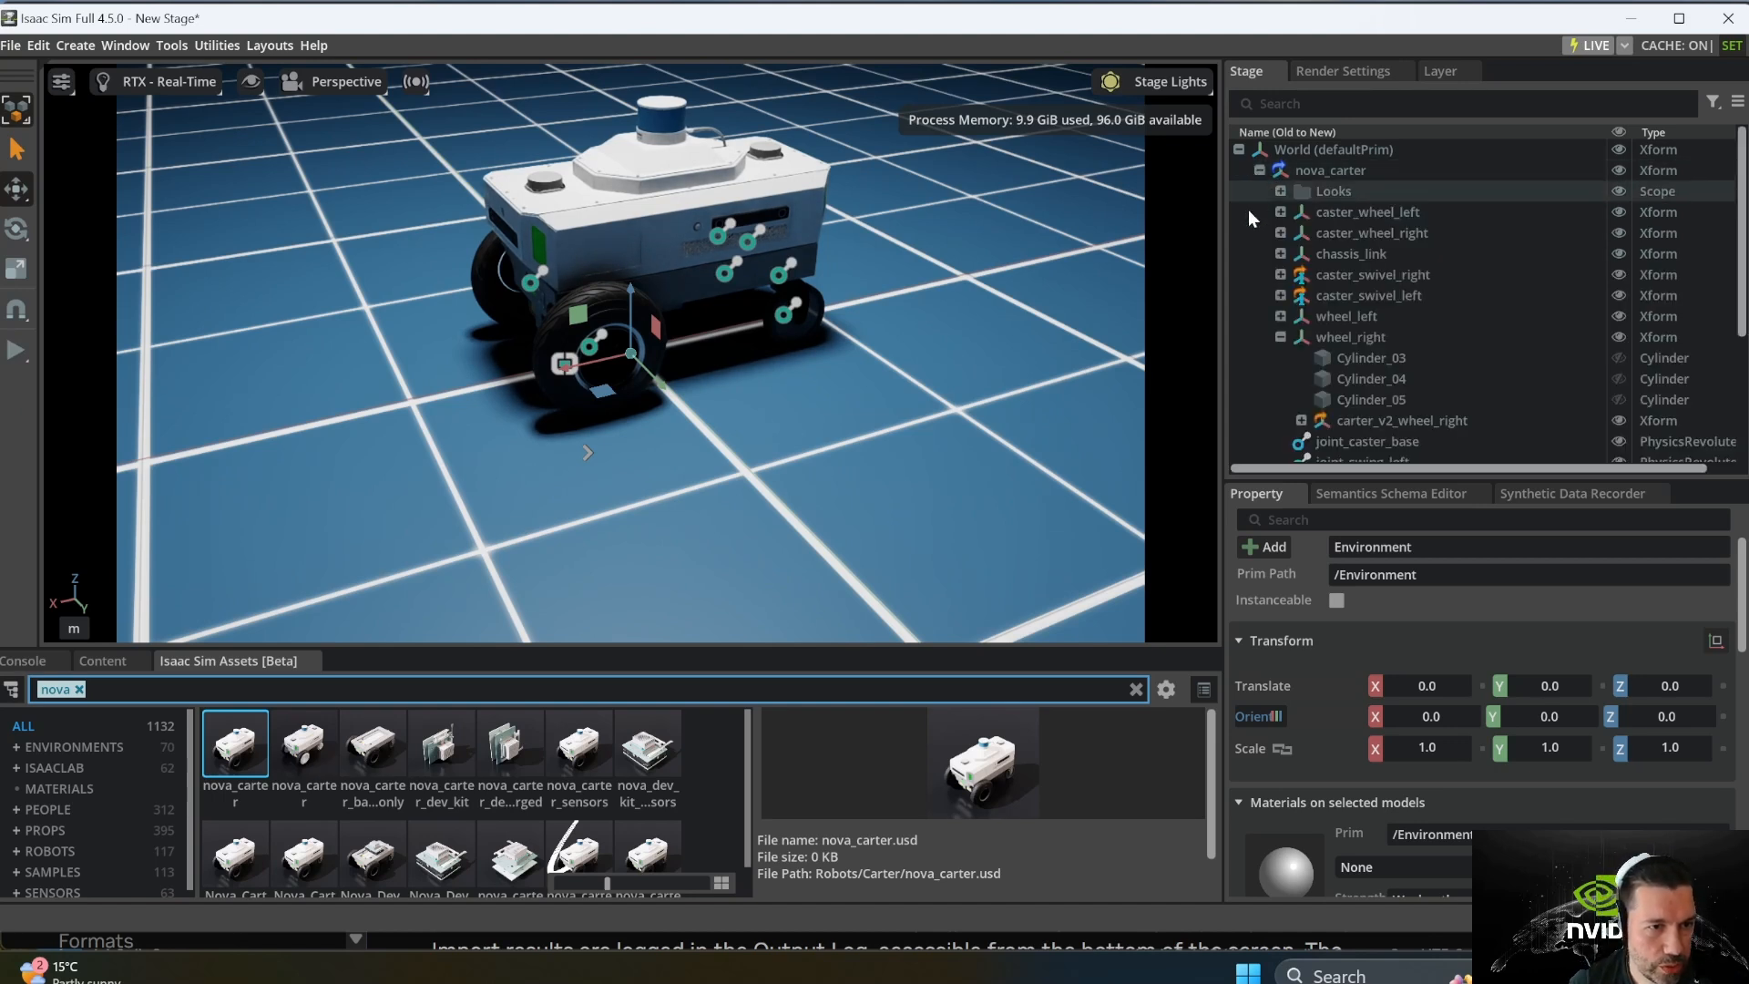
click(1281, 337)
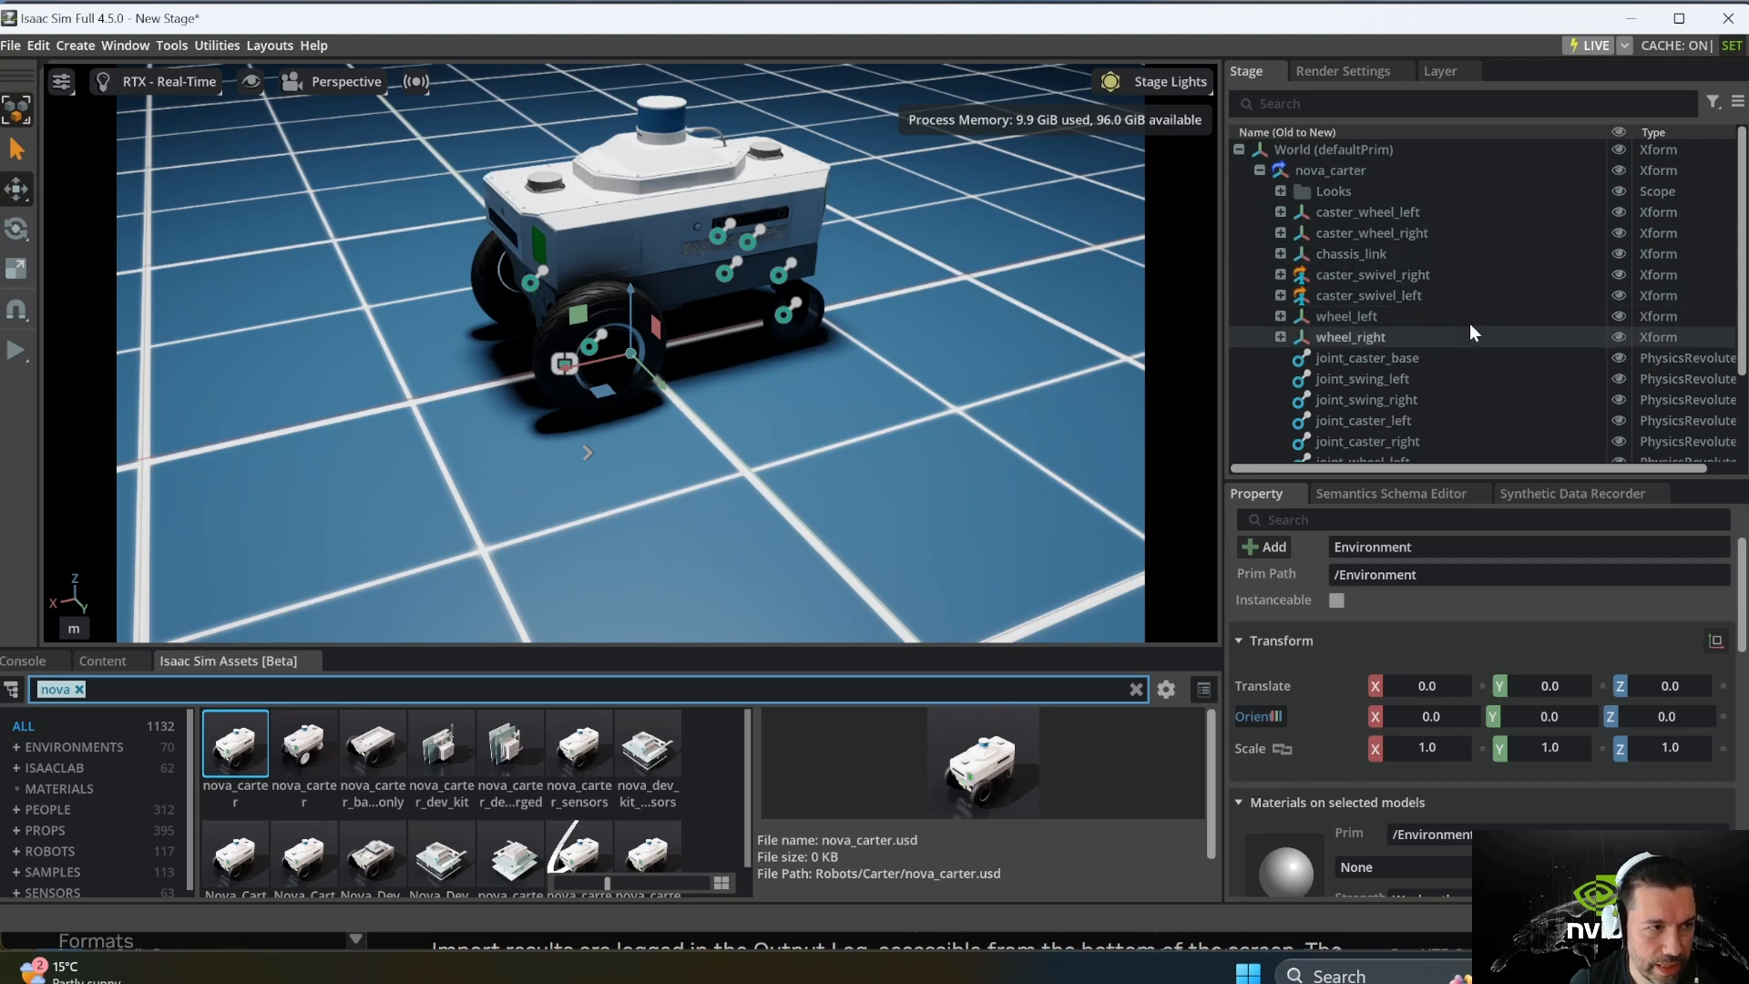
scroll(1421, 306, down, 3)
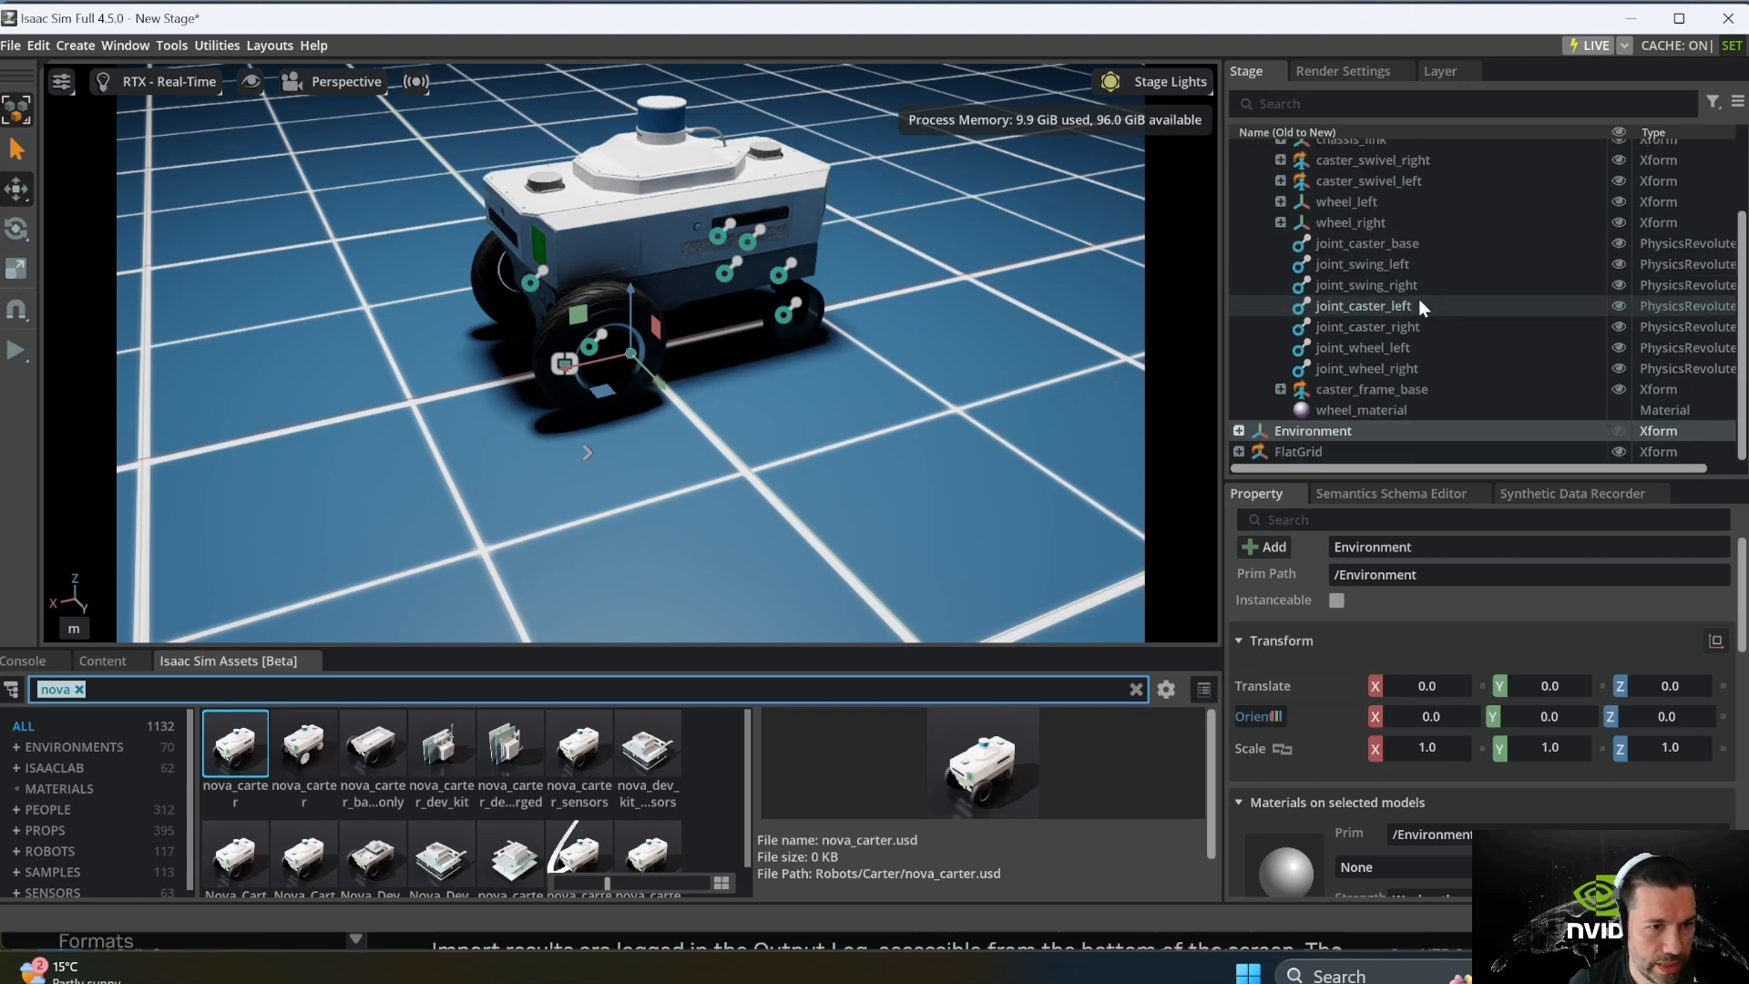
scroll(1402, 326, up, 3)
scroll(1402, 326, down, 3)
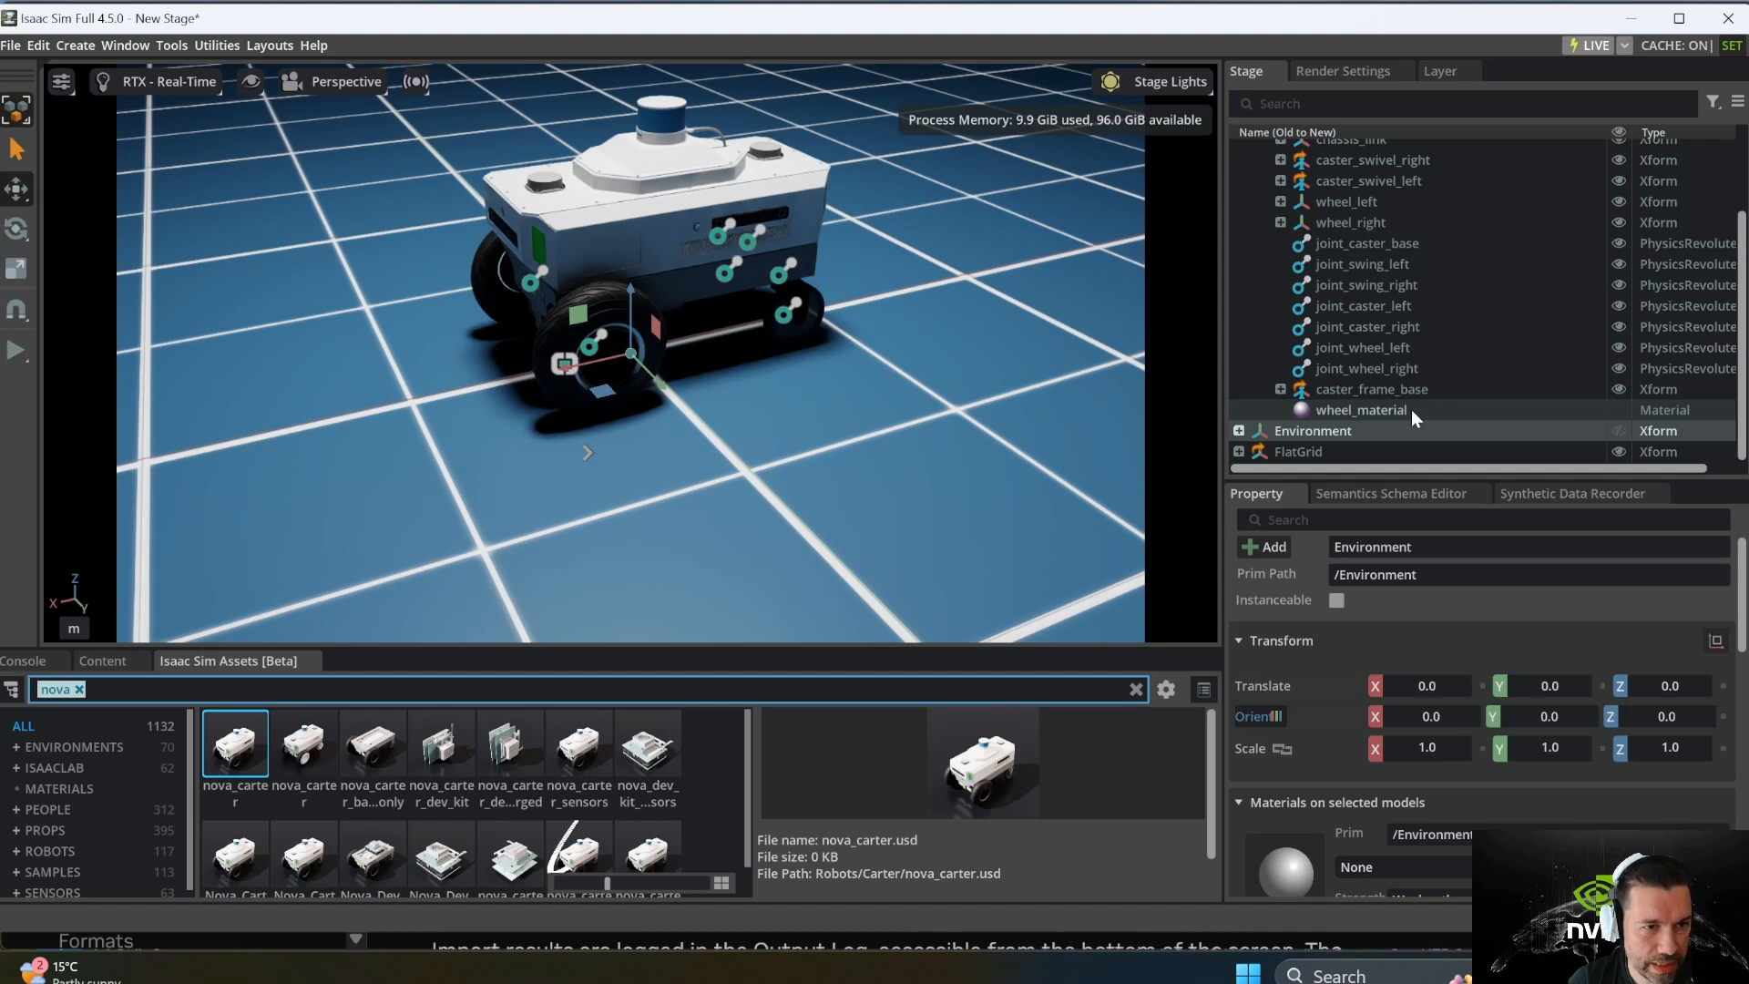
scroll(1346, 247, up, 3)
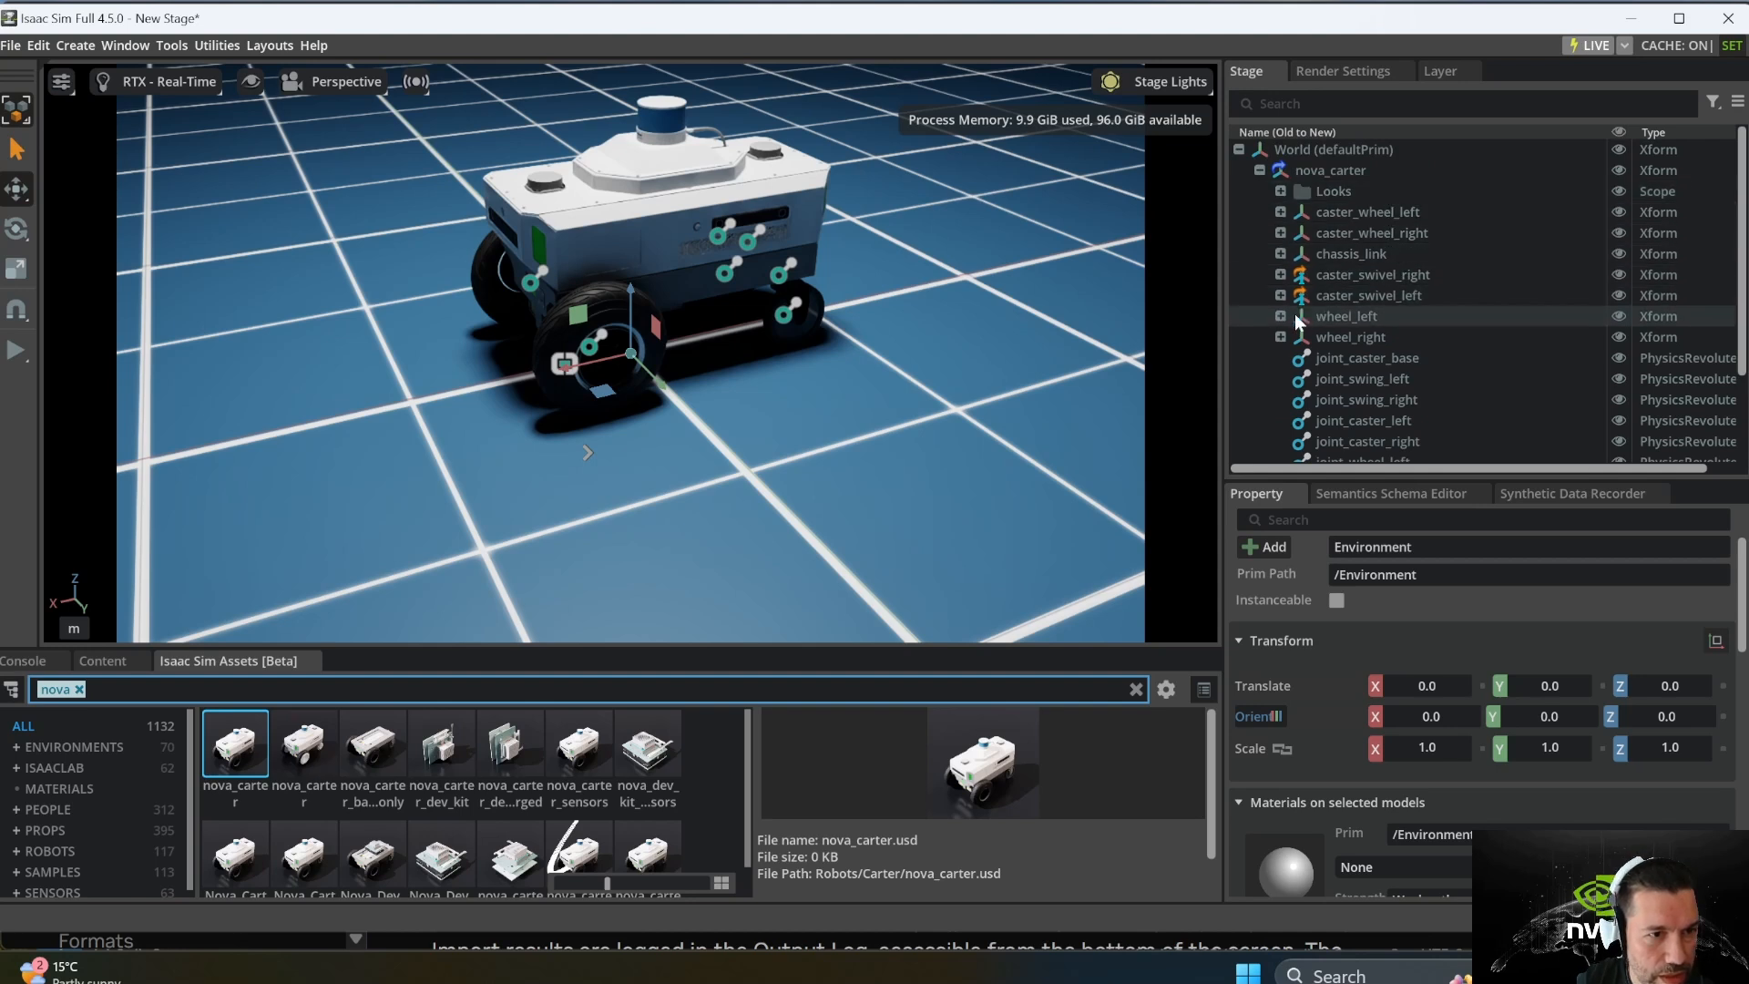
scroll(1290, 244, down, 3)
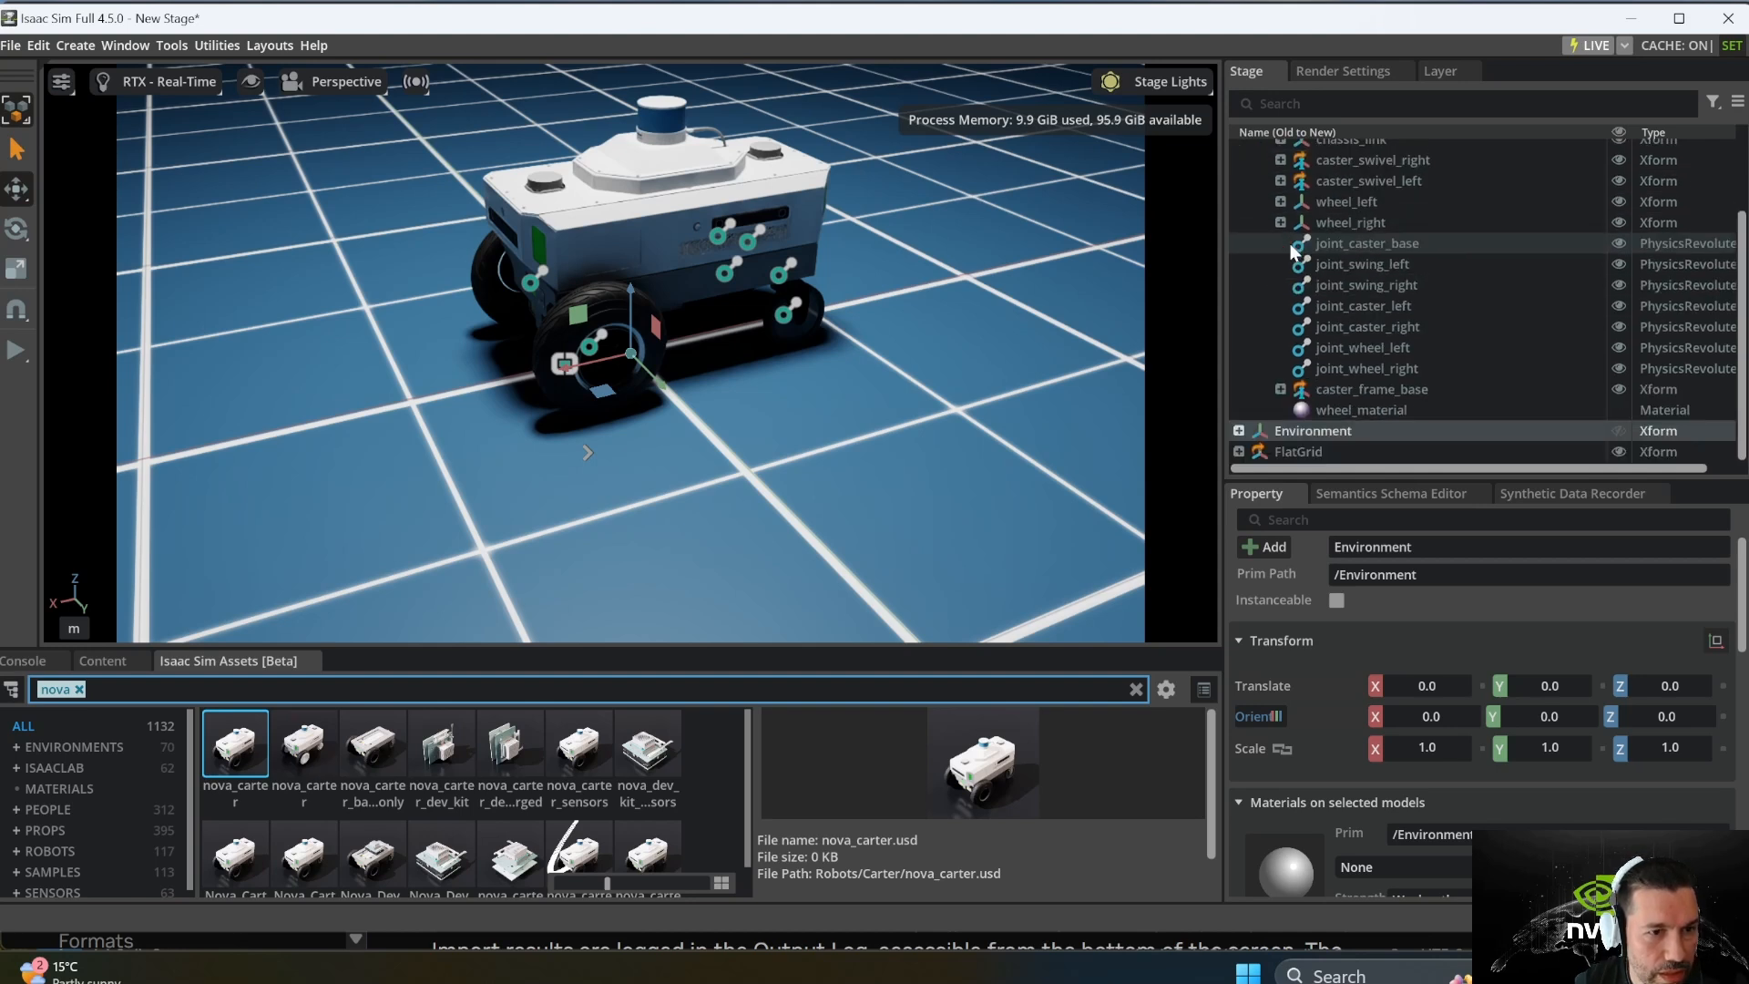
Step: Examine the contents of caster_frame_base, wheel_right and Looks, and look over the other nova asset variants
click(1280, 389)
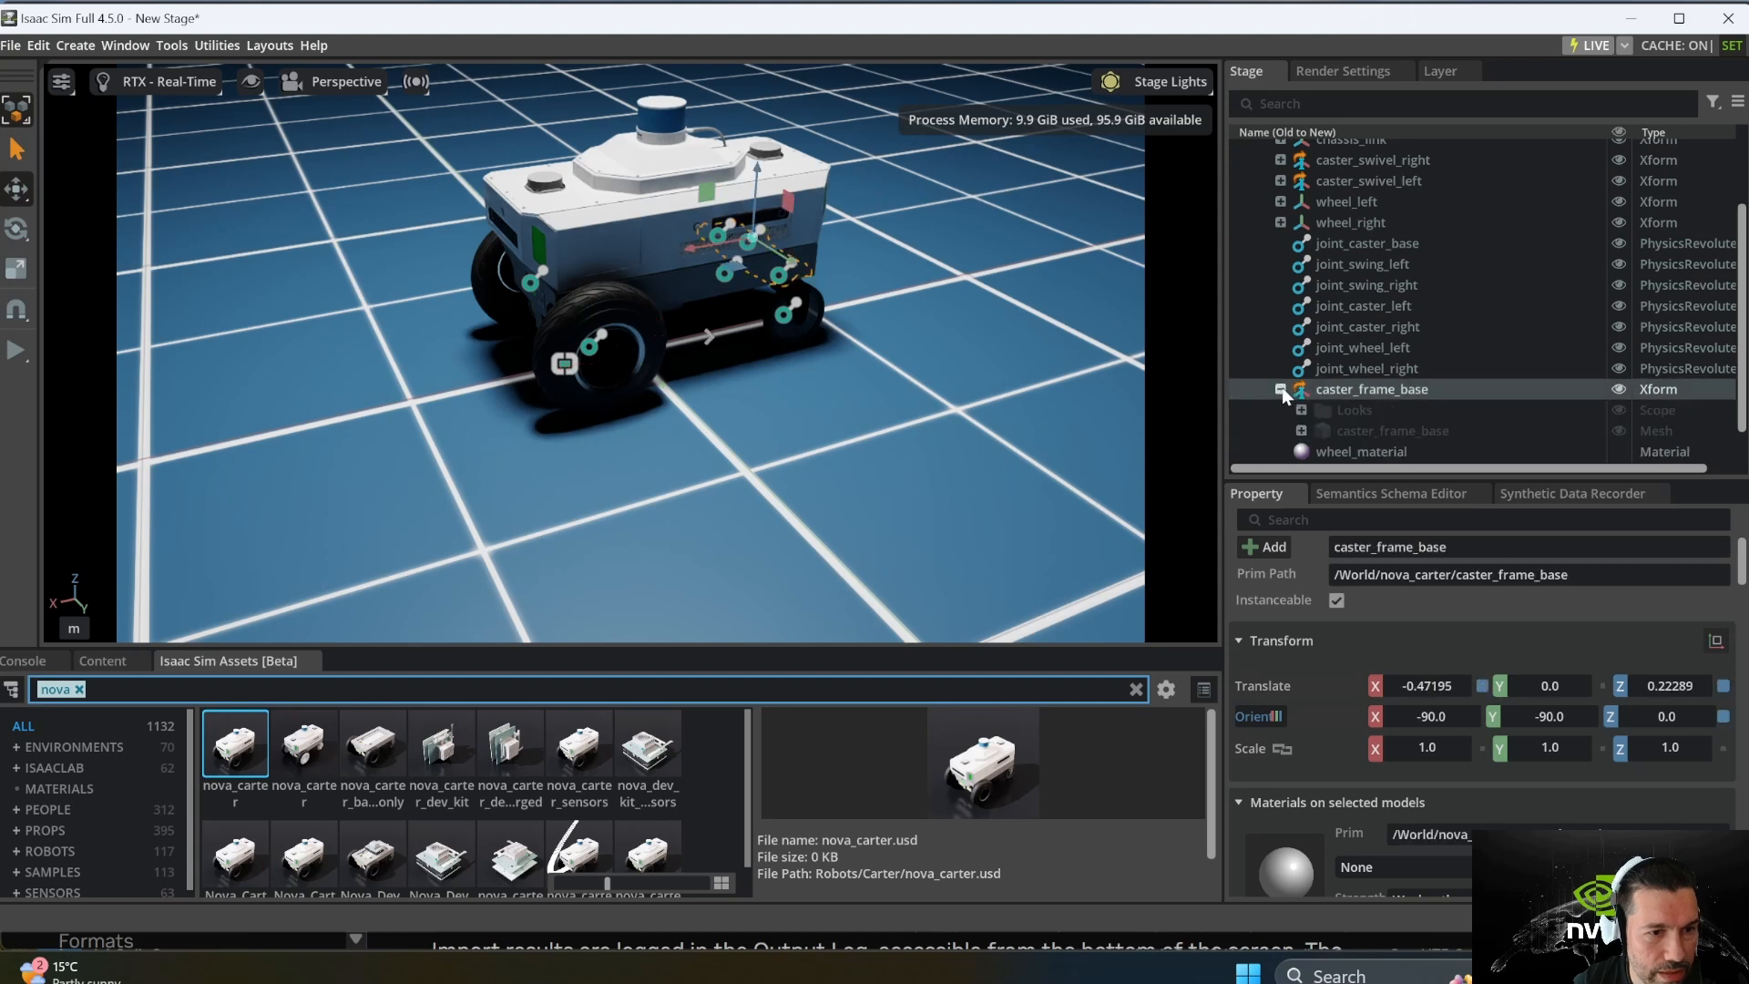
click(1279, 223)
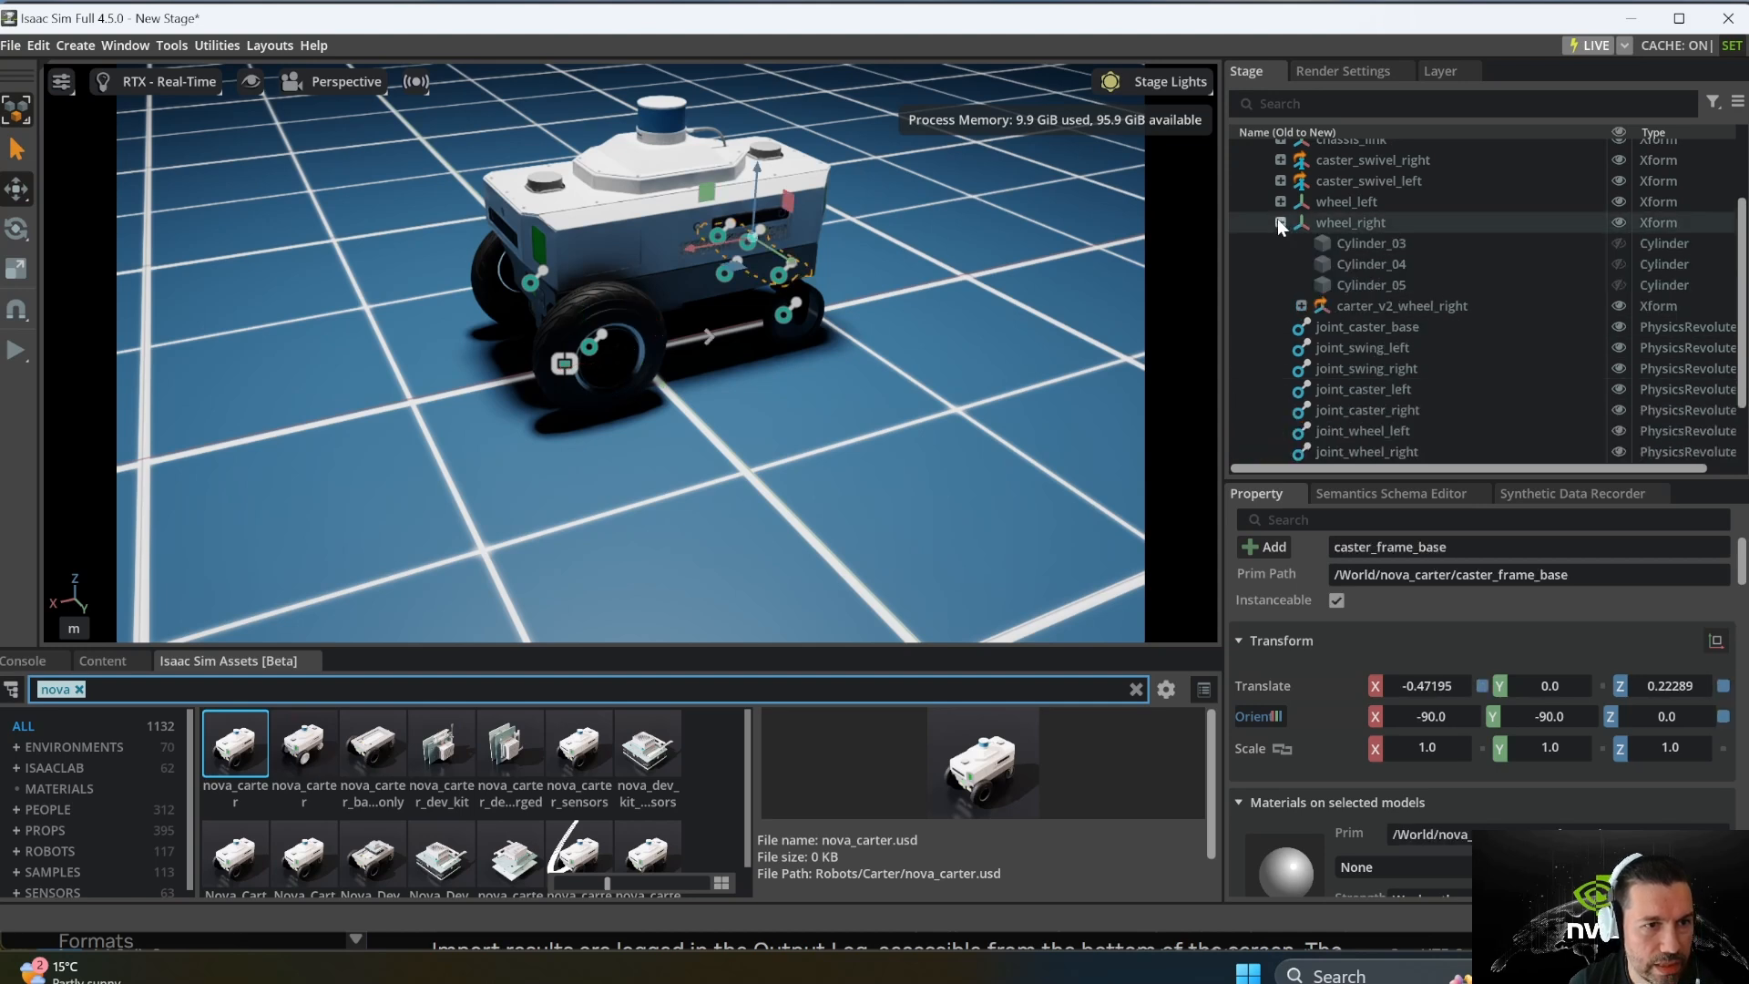
click(1279, 222)
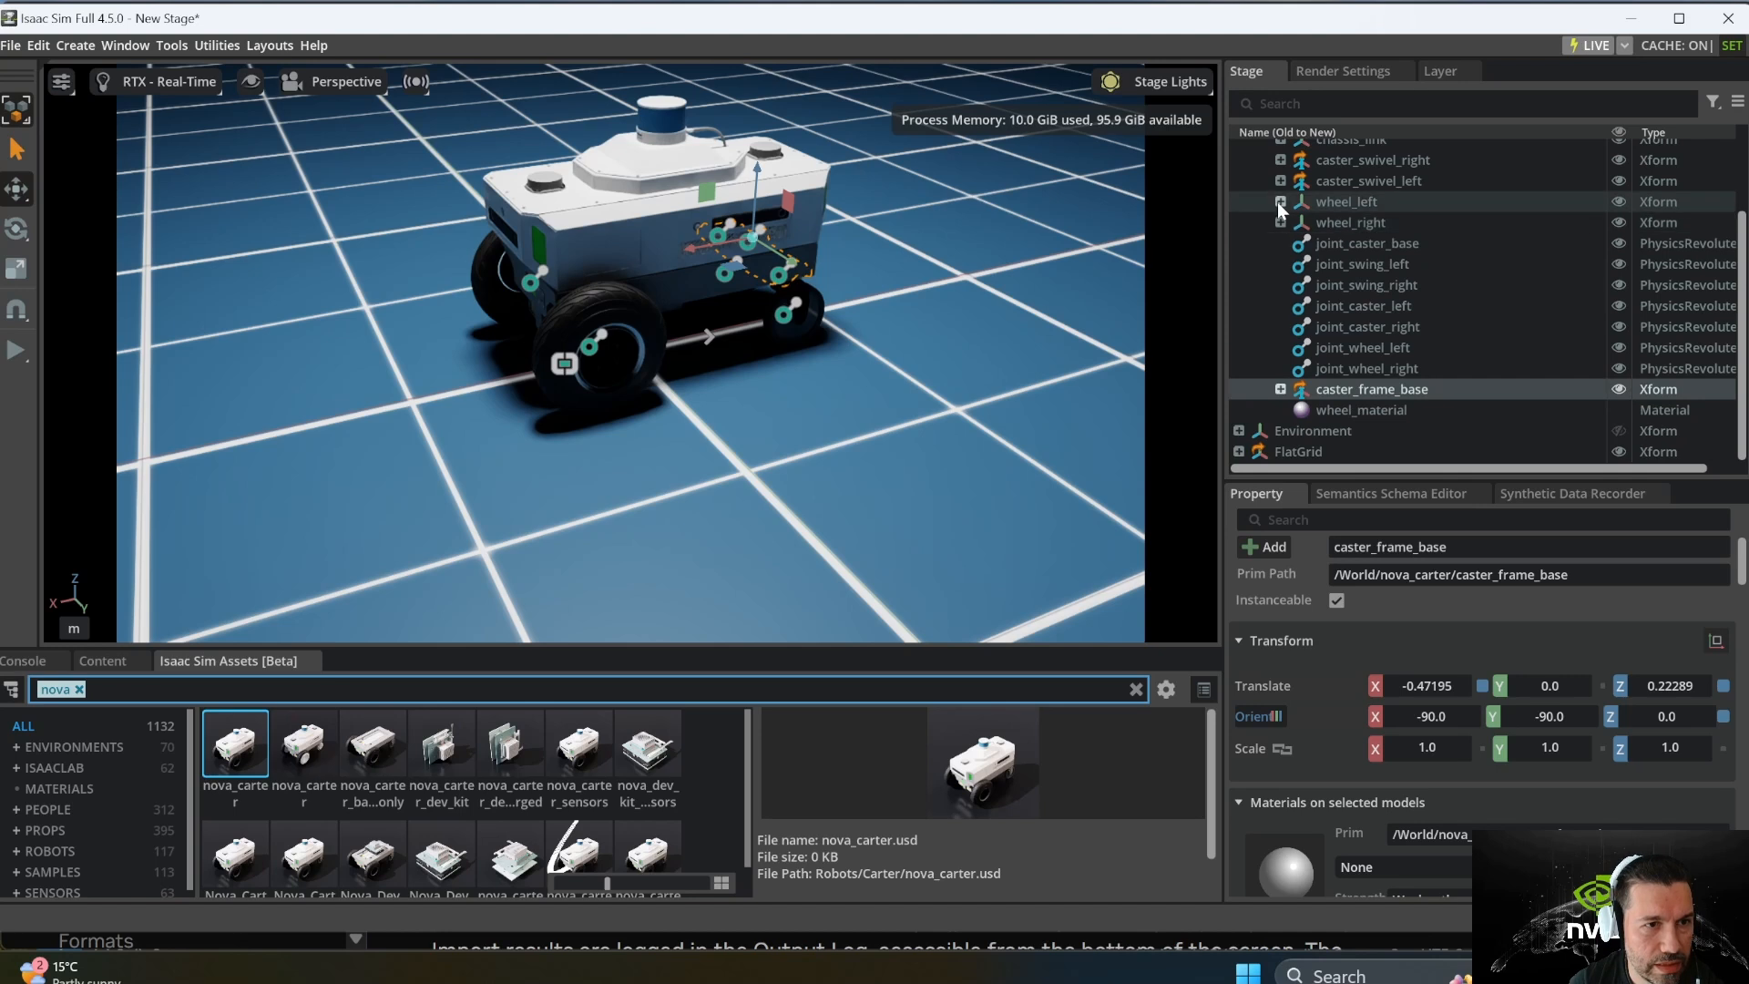
scroll(1276, 201, up, 3)
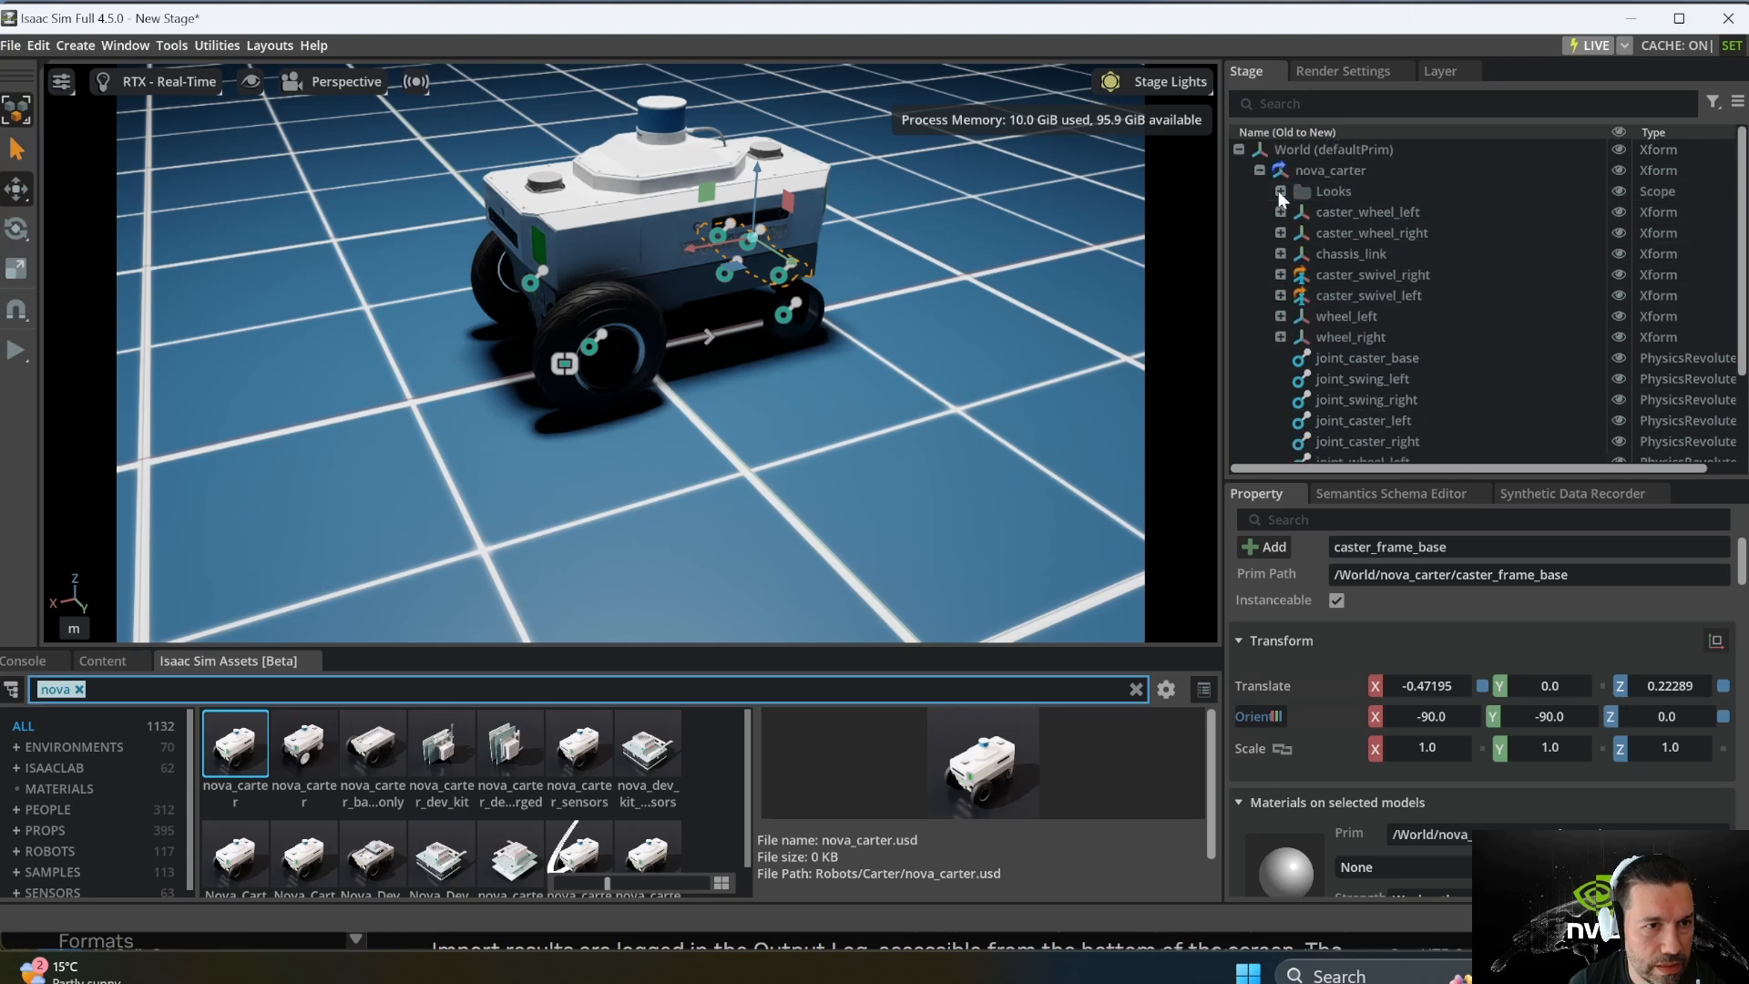
click(1279, 191)
click(1279, 192)
scroll(1397, 308, down, 3)
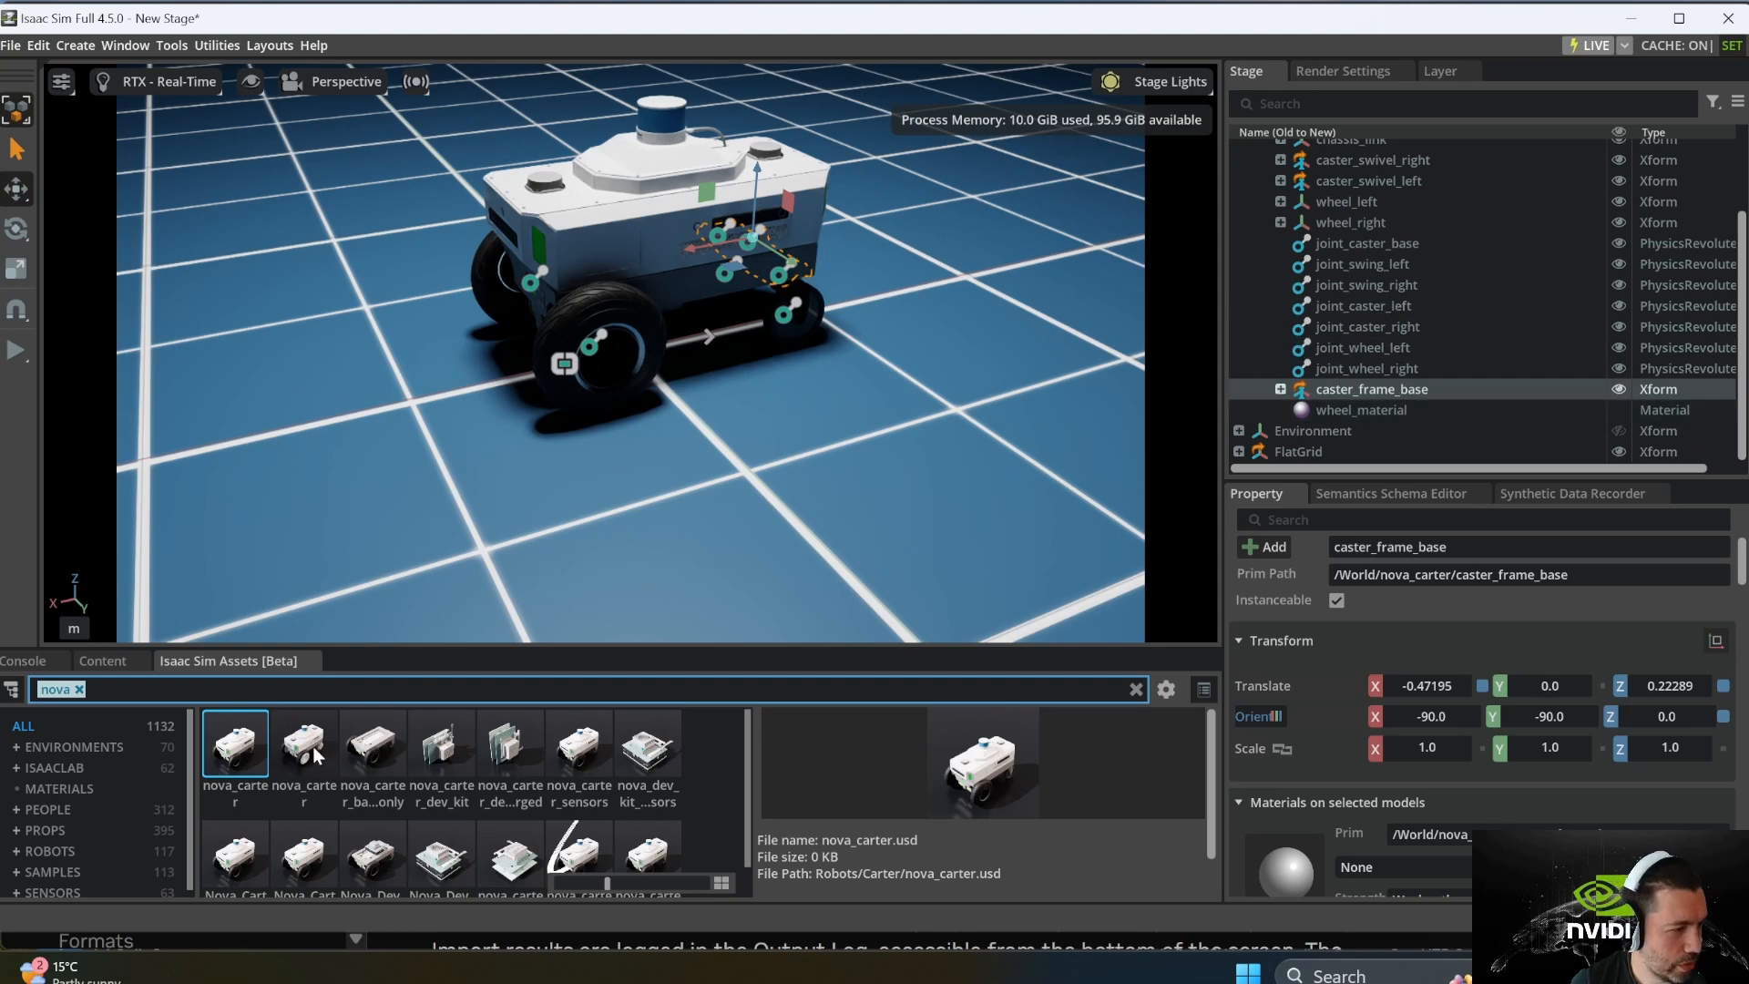
scroll(313, 752, down, 1)
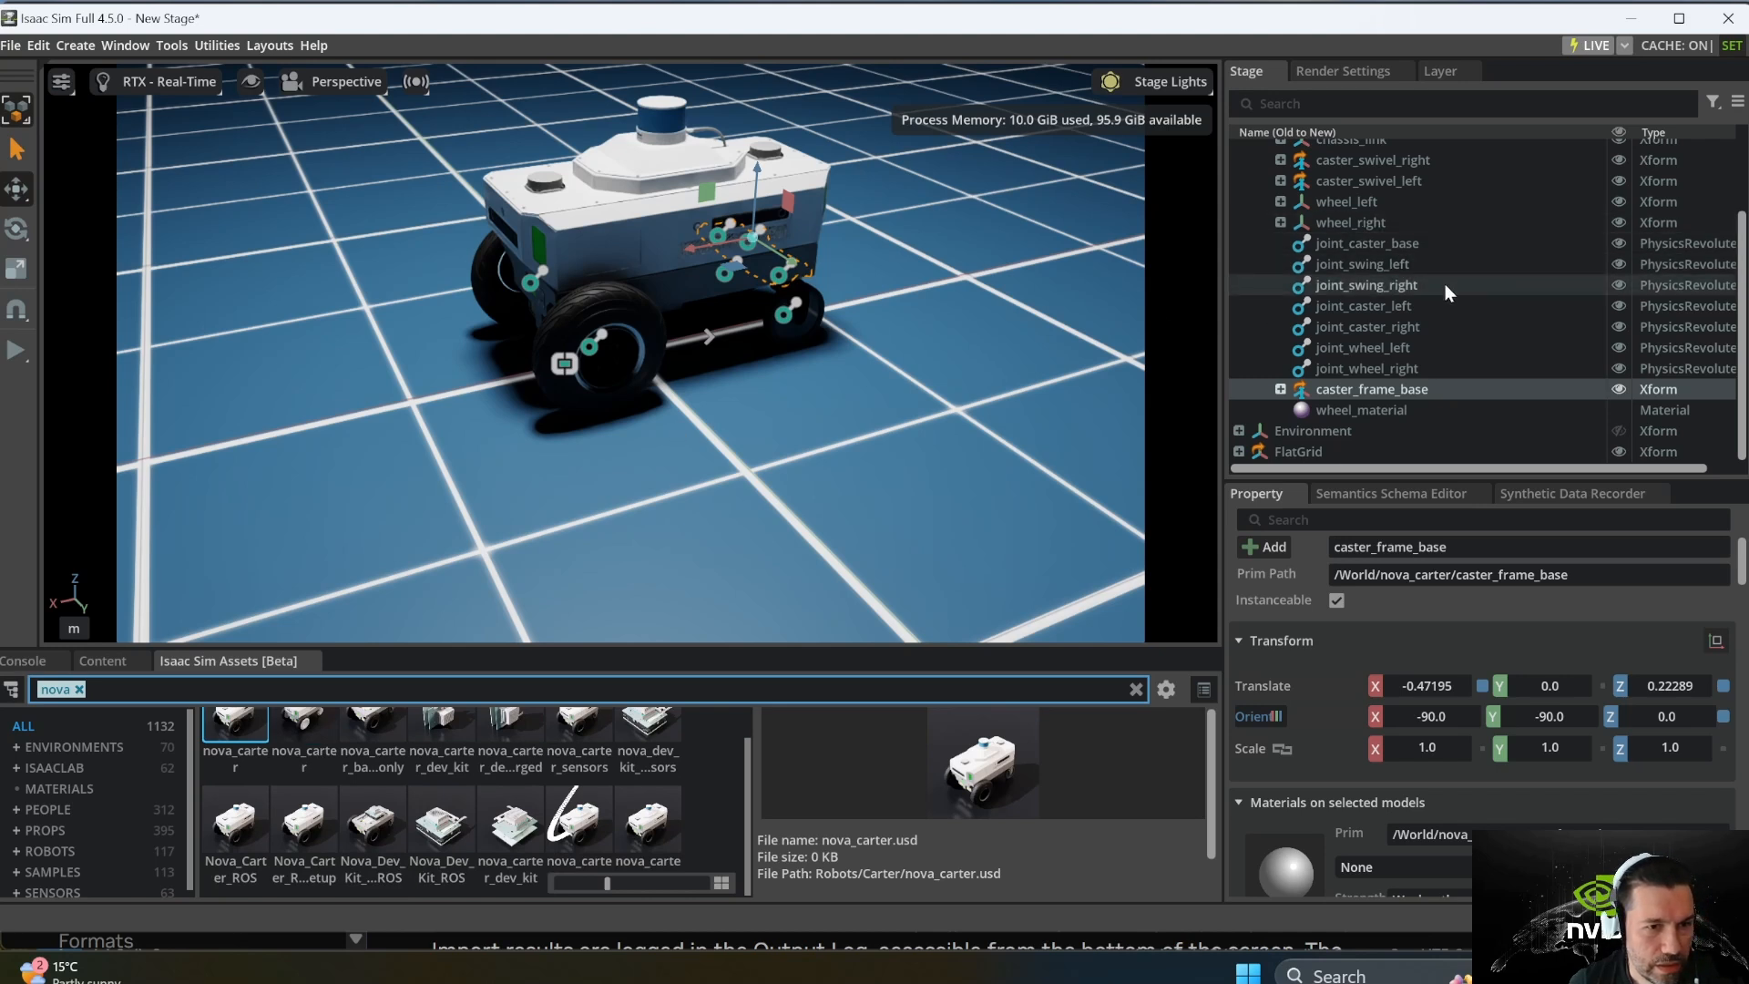
Step: Expand chassis_link and its Carter_Sen_Pos_Ctrl_Doc group to examine the robot's camera and lidar prims
scroll(1445, 283, up, 3)
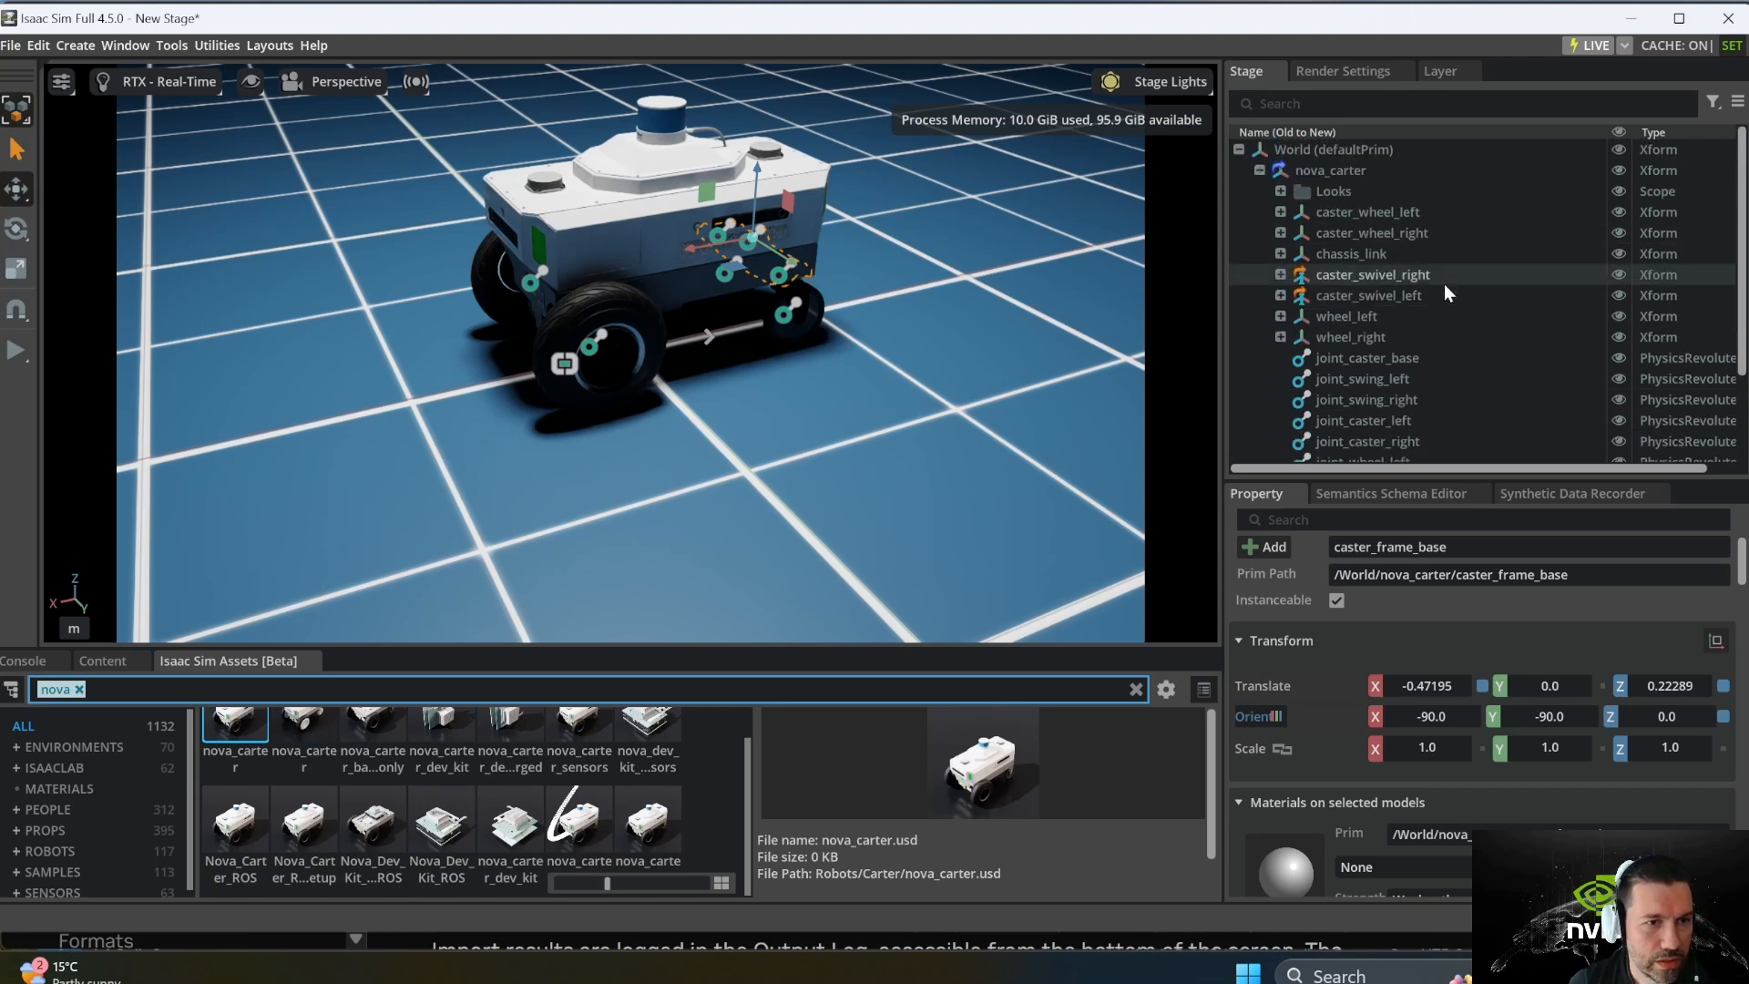
click(1276, 252)
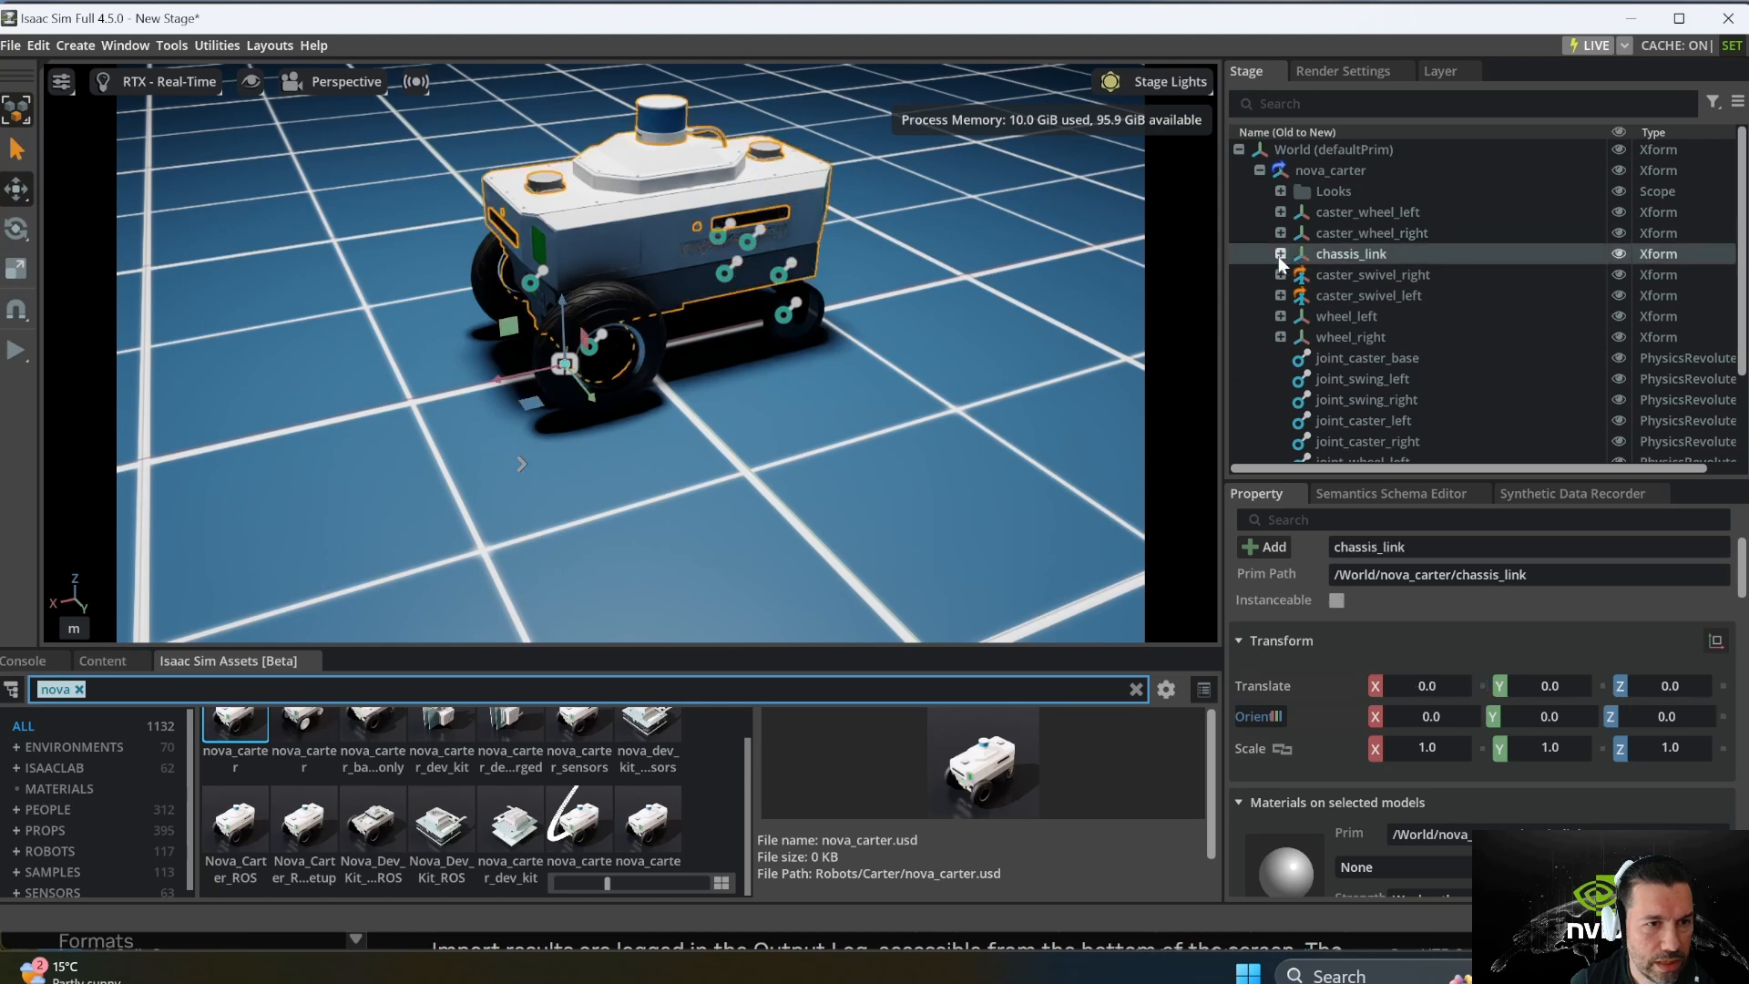
click(1279, 254)
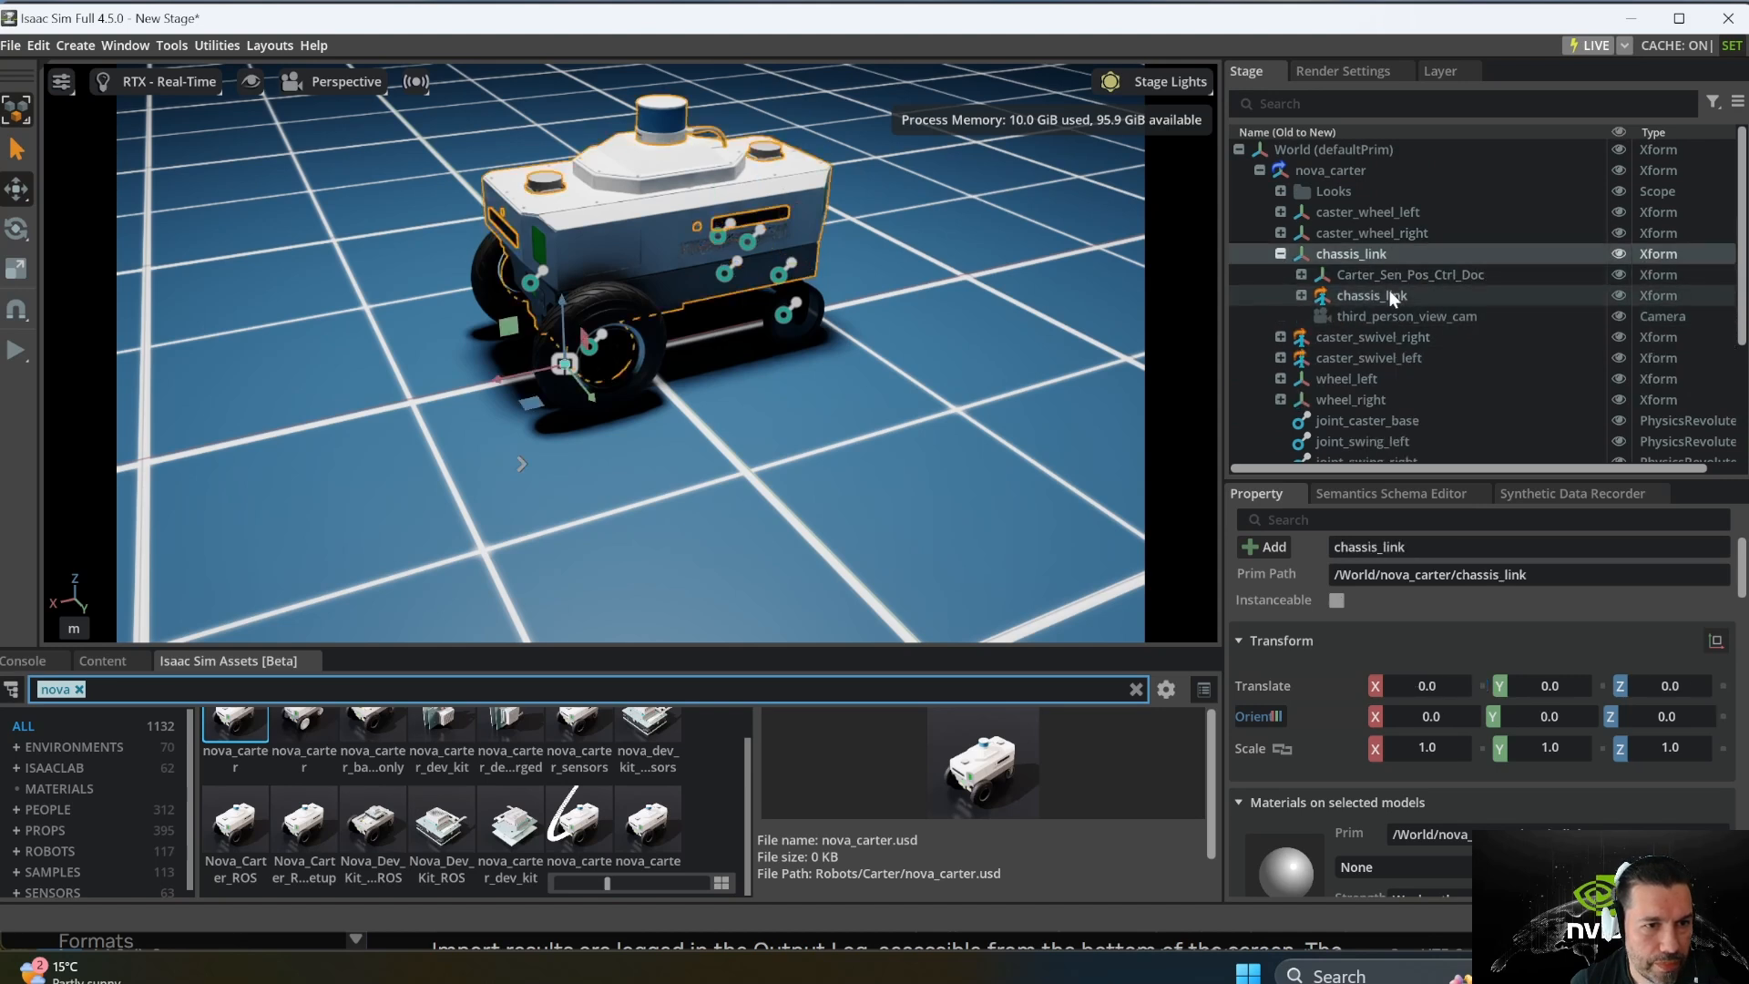
click(1303, 273)
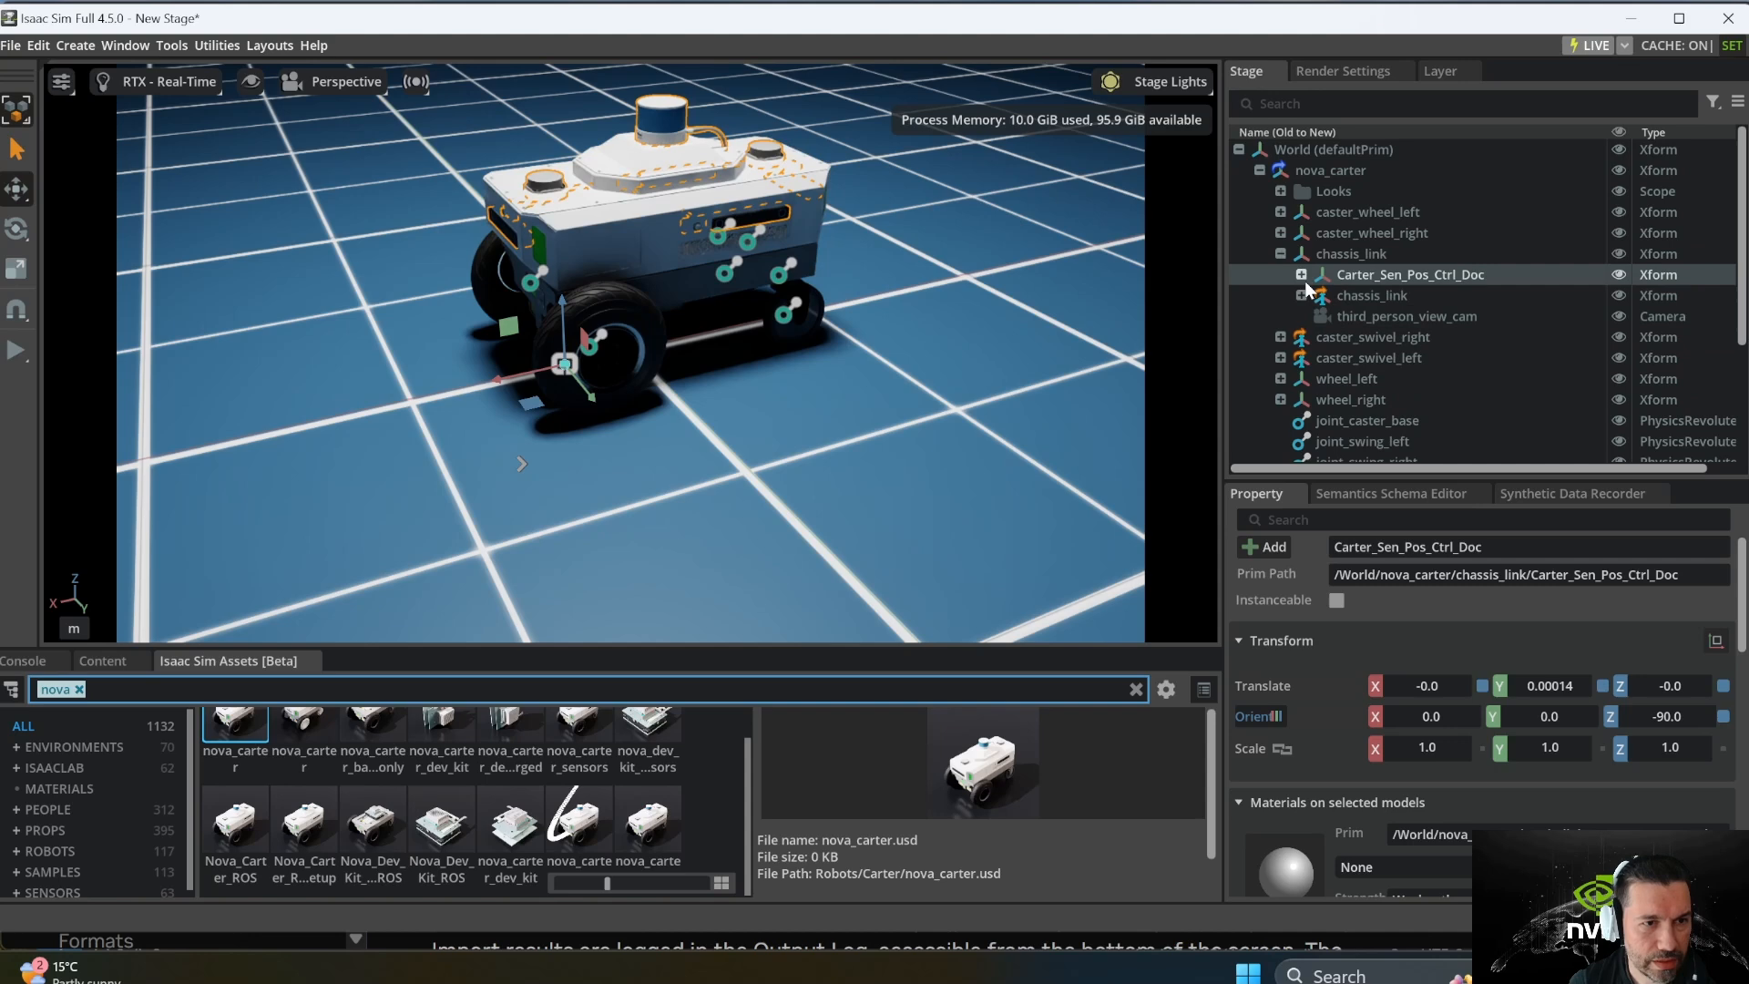
click(1302, 274)
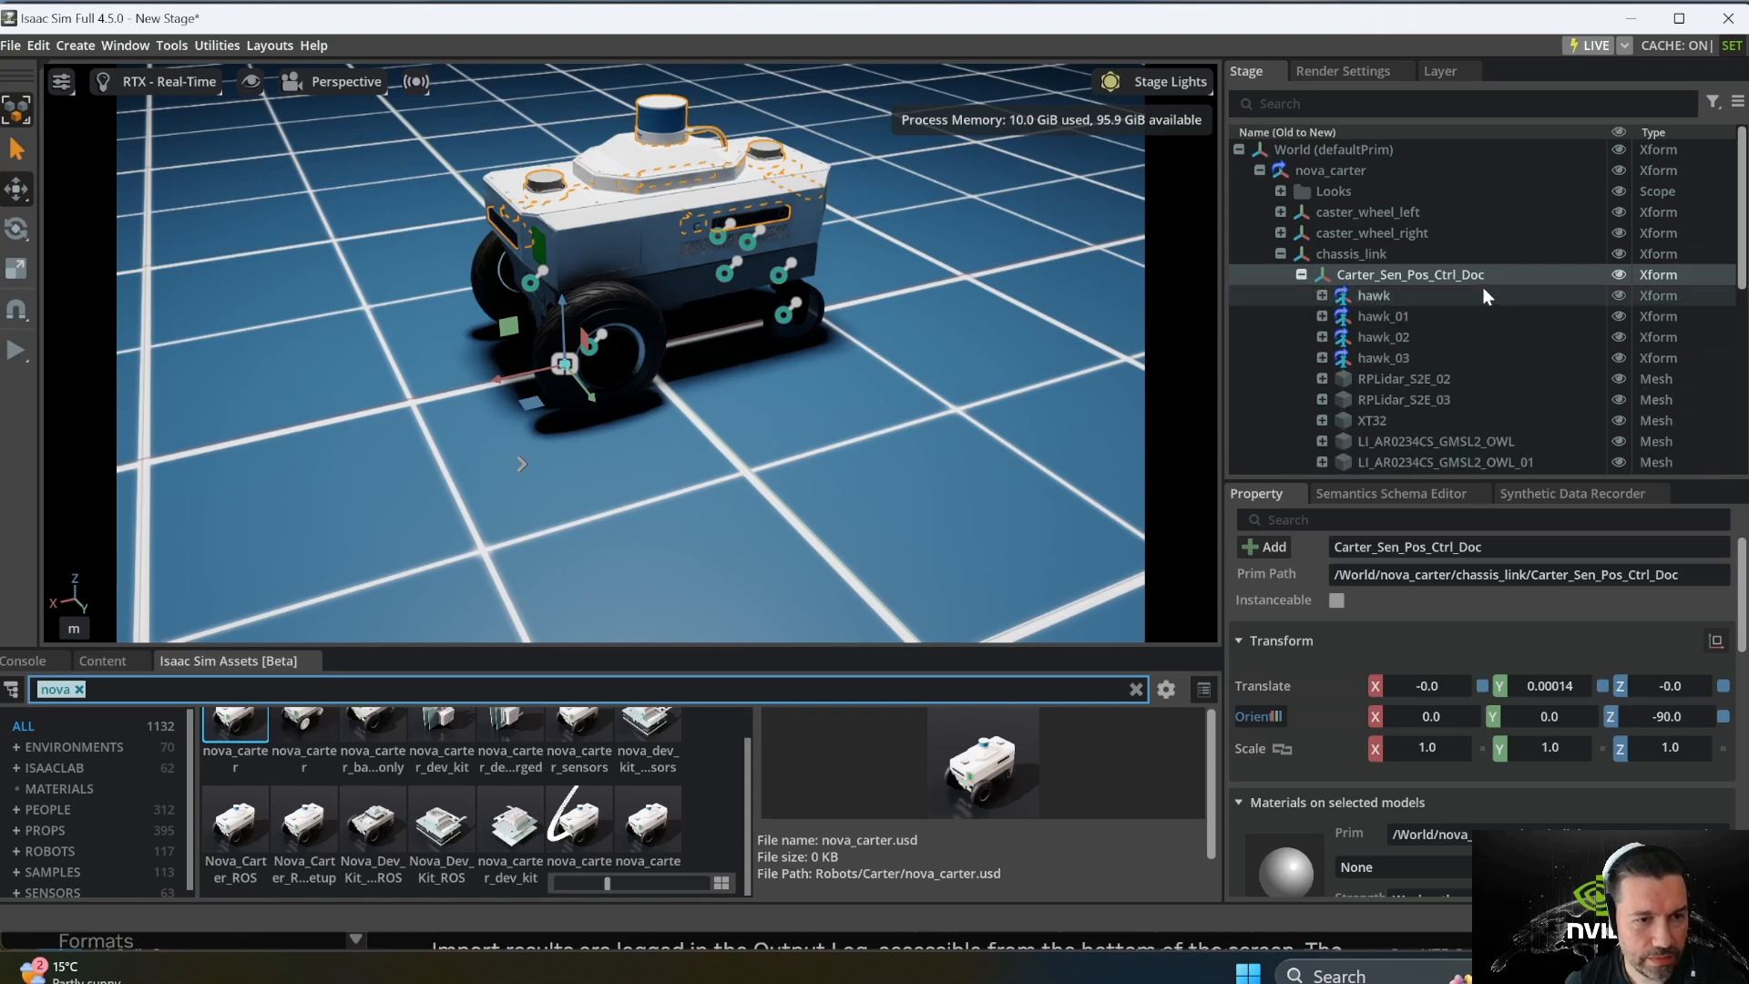
scroll(1484, 290, down, 2)
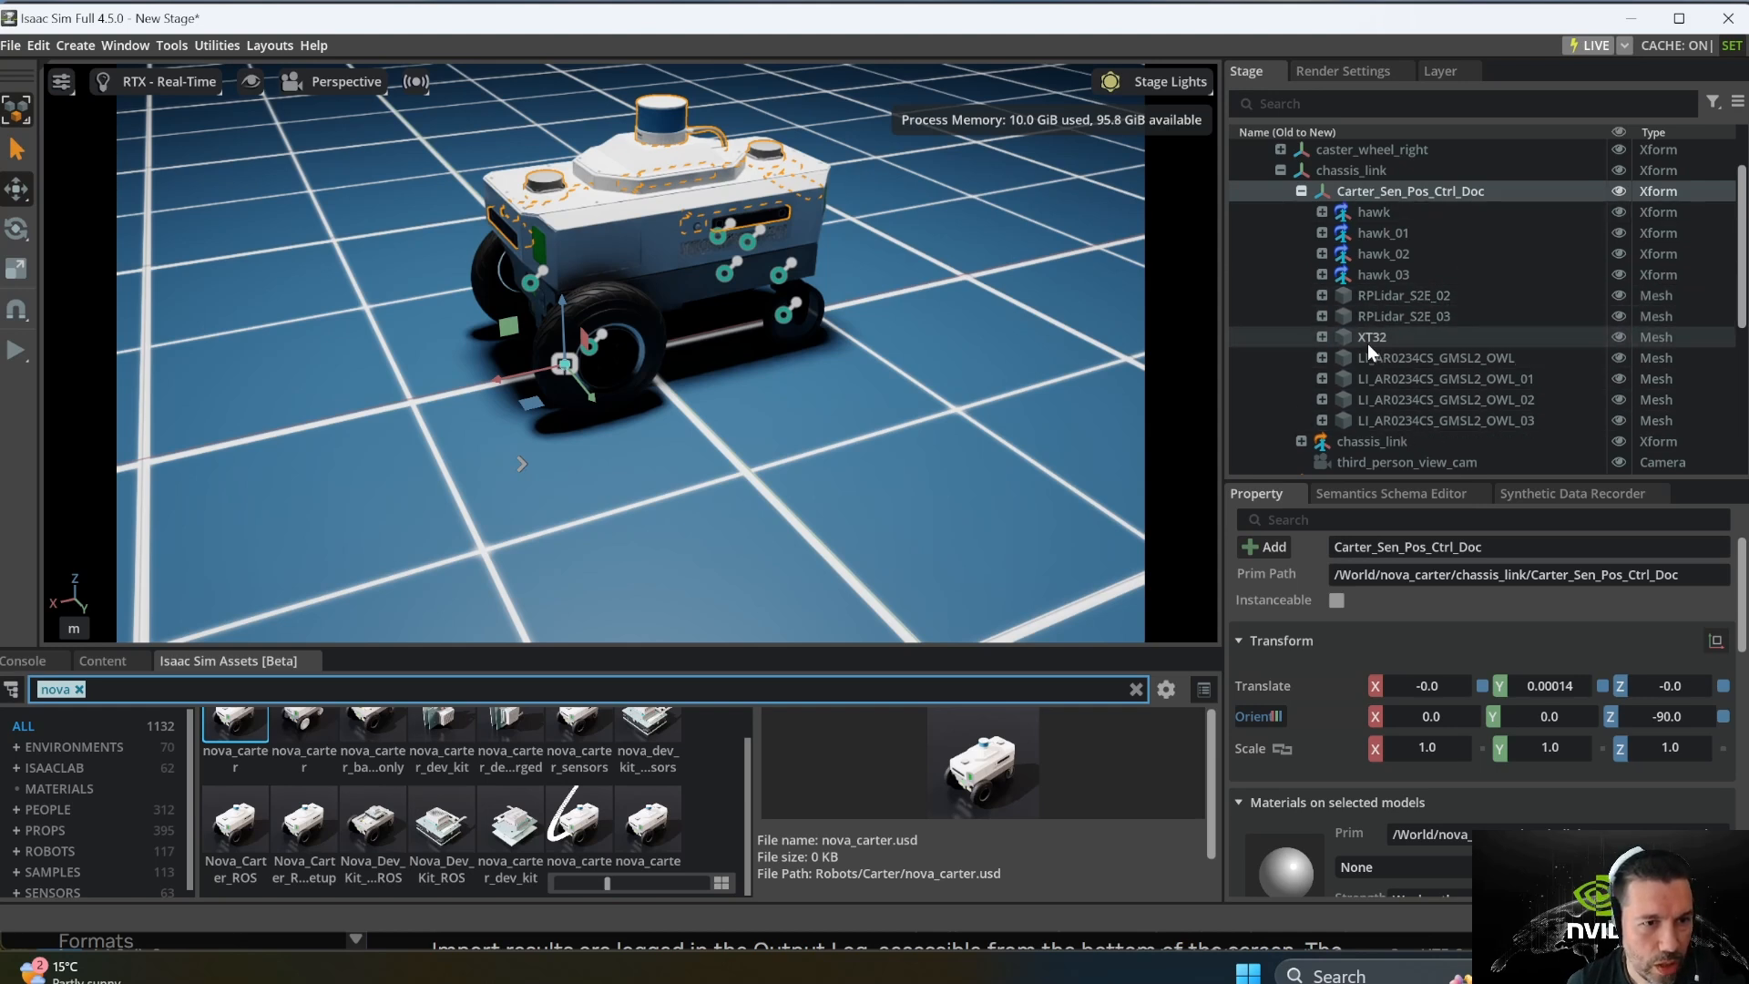
Step: Select the XT32 lidar and the hawk to hawk_03 cameras one by one to locate them on the robot, ending on hawk
click(1364, 343)
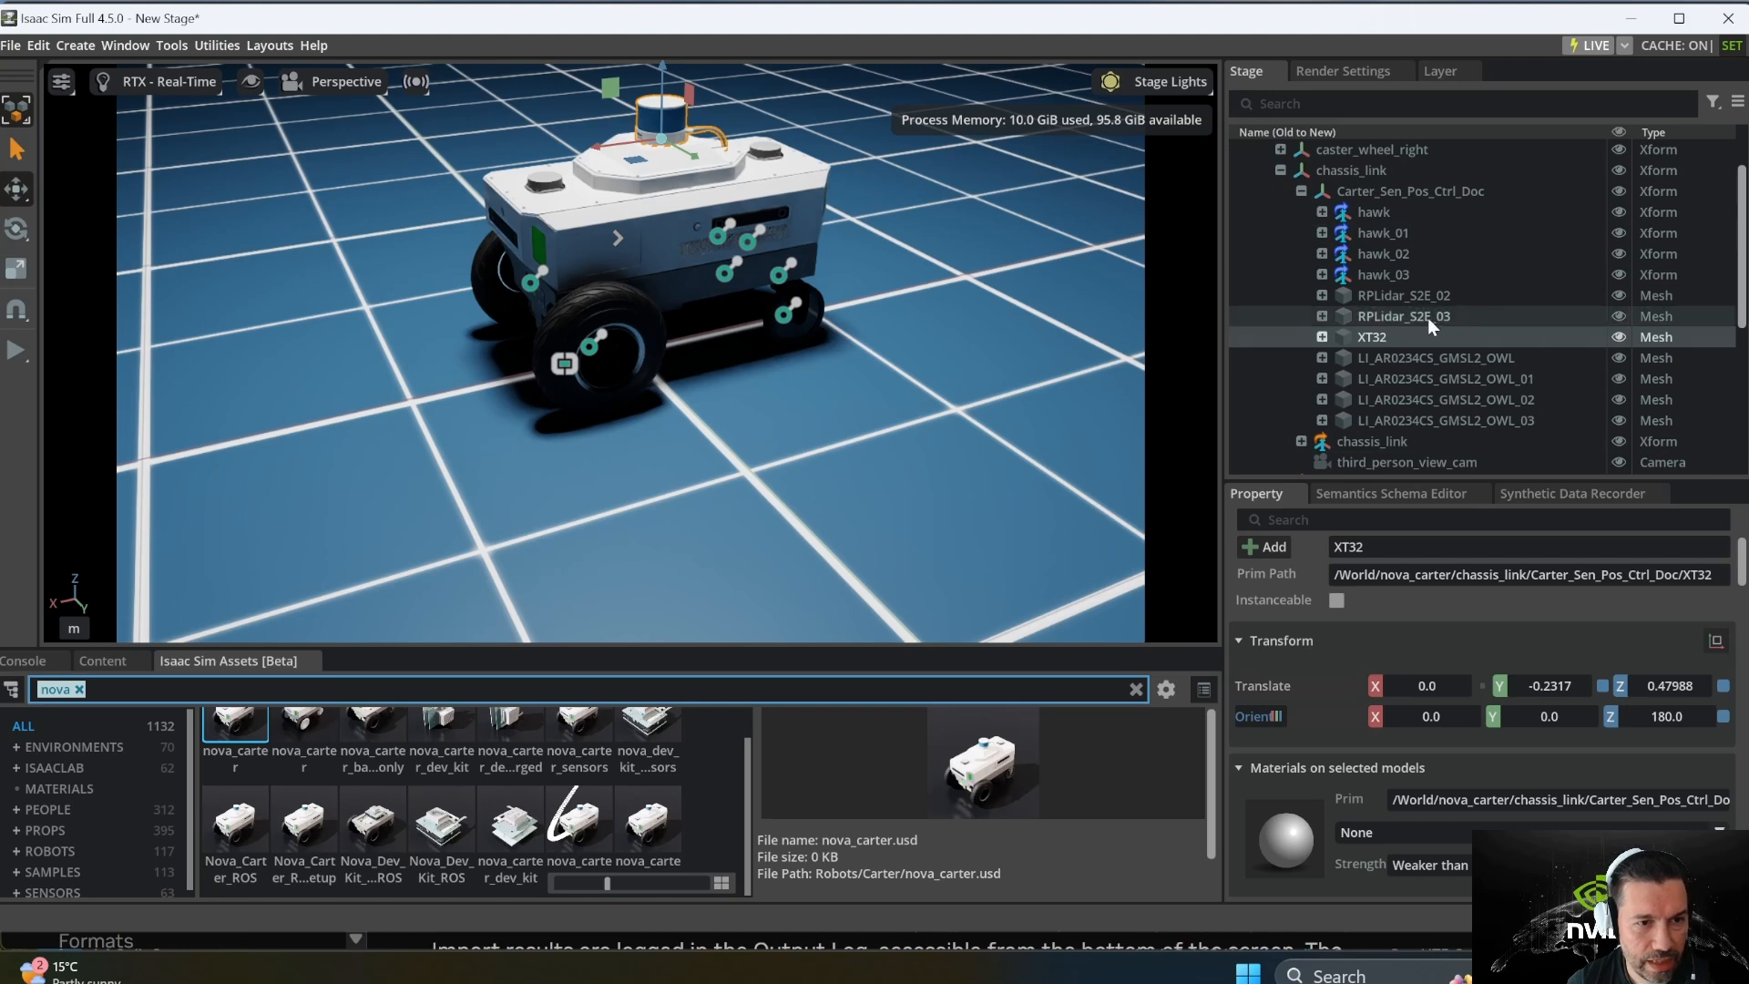
scroll(1421, 317, up, 3)
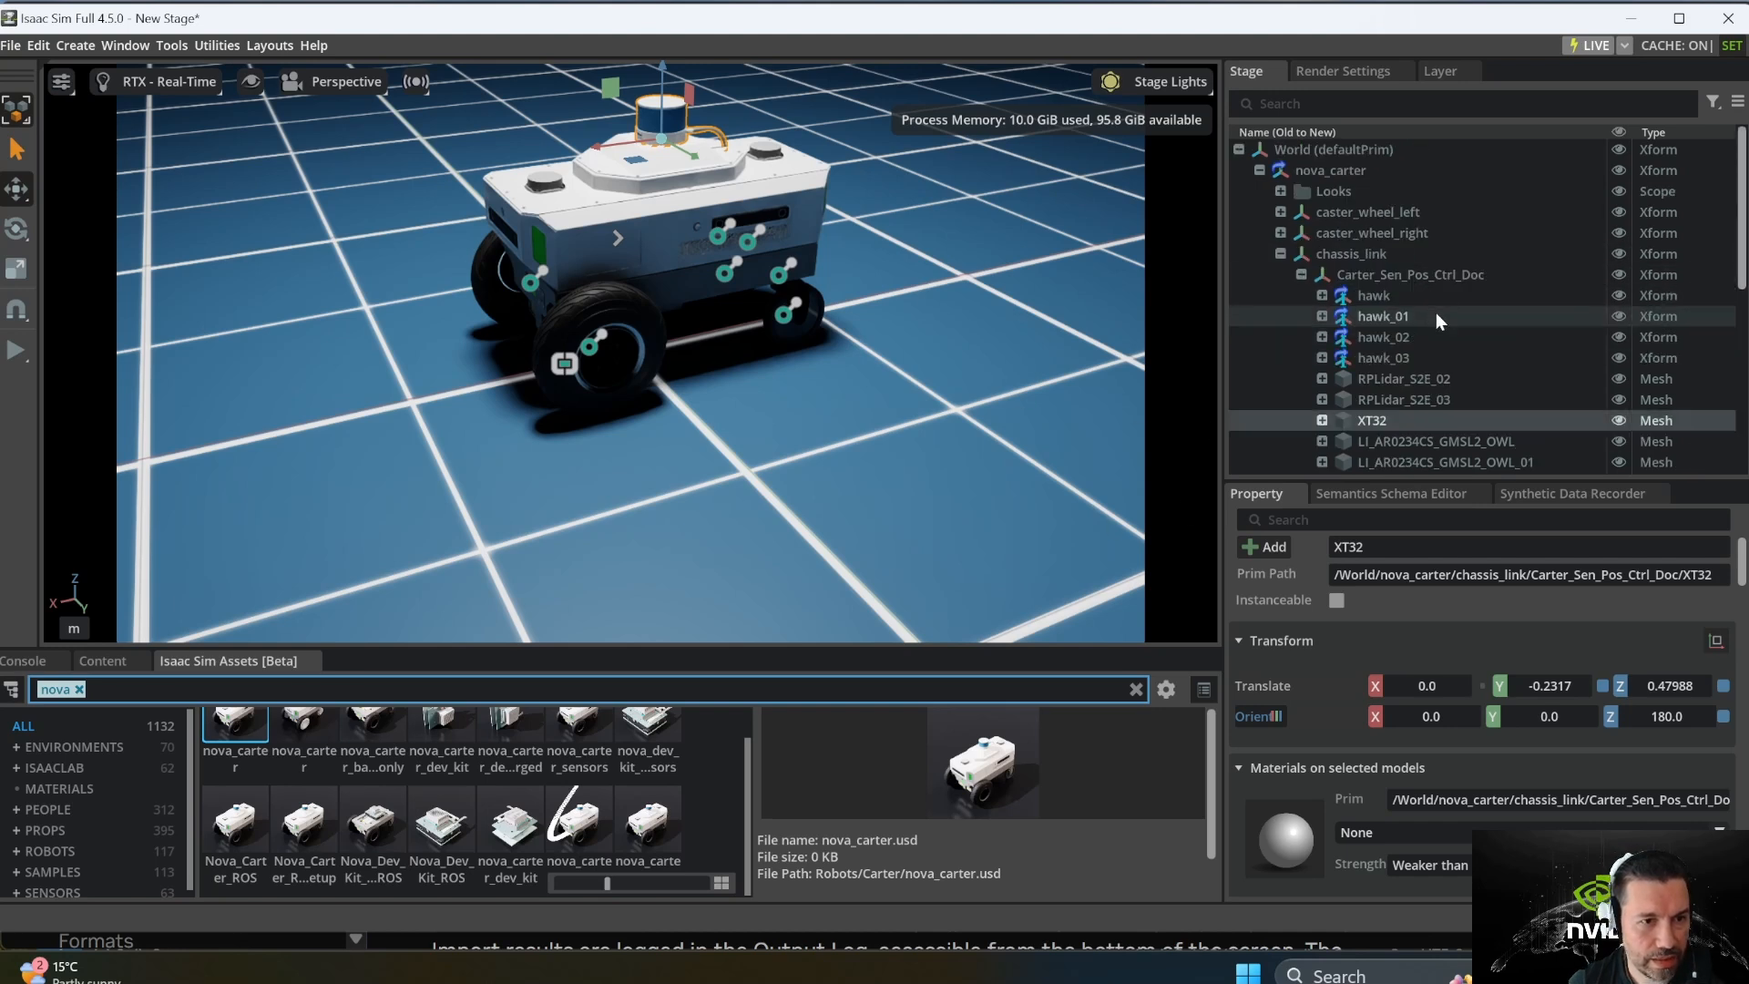
click(1371, 296)
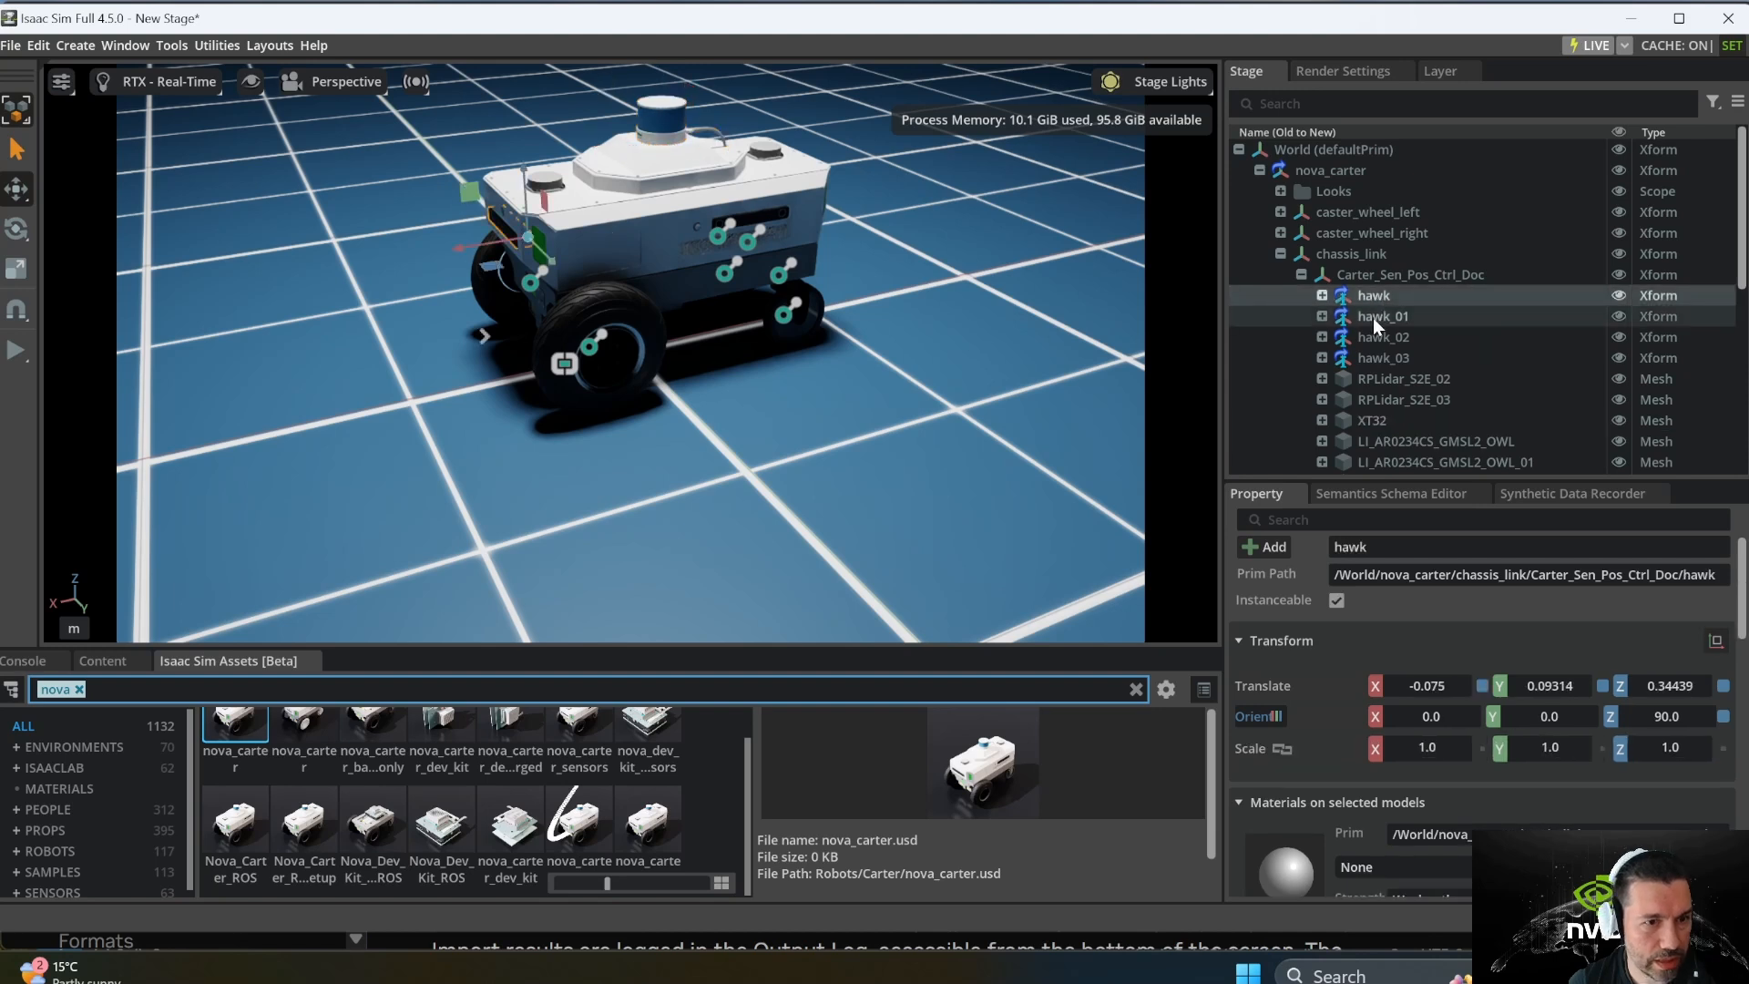
click(1373, 317)
click(1374, 341)
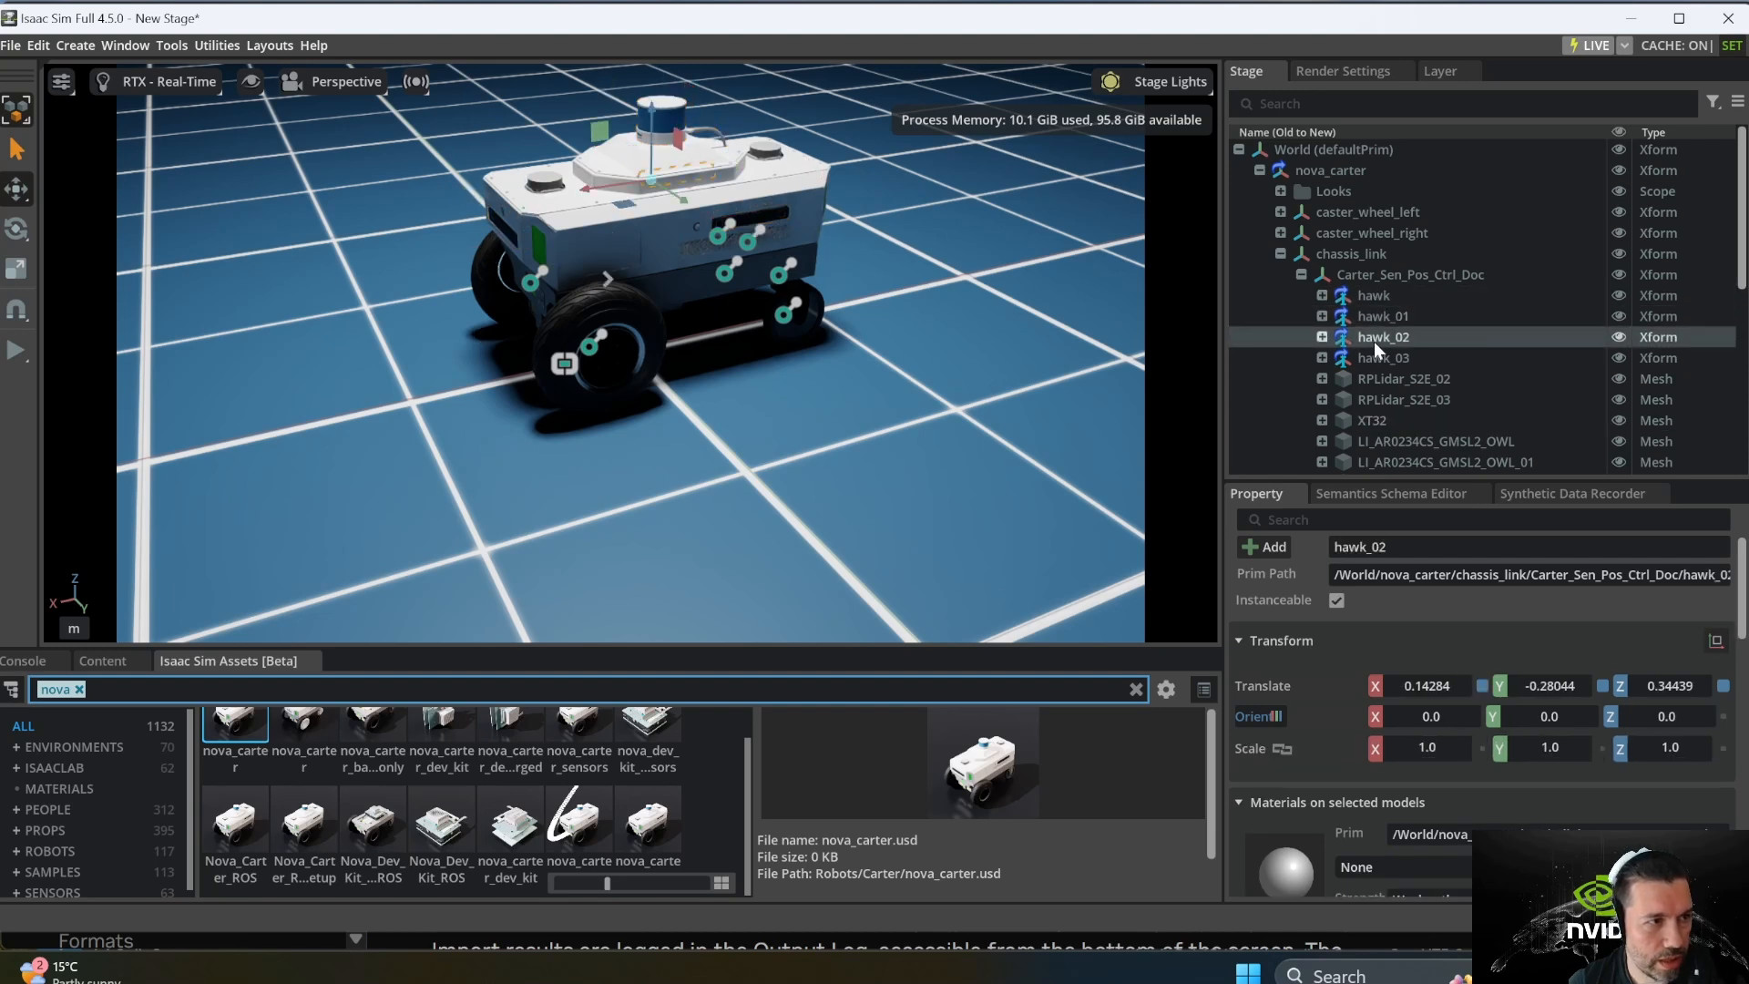
click(1380, 358)
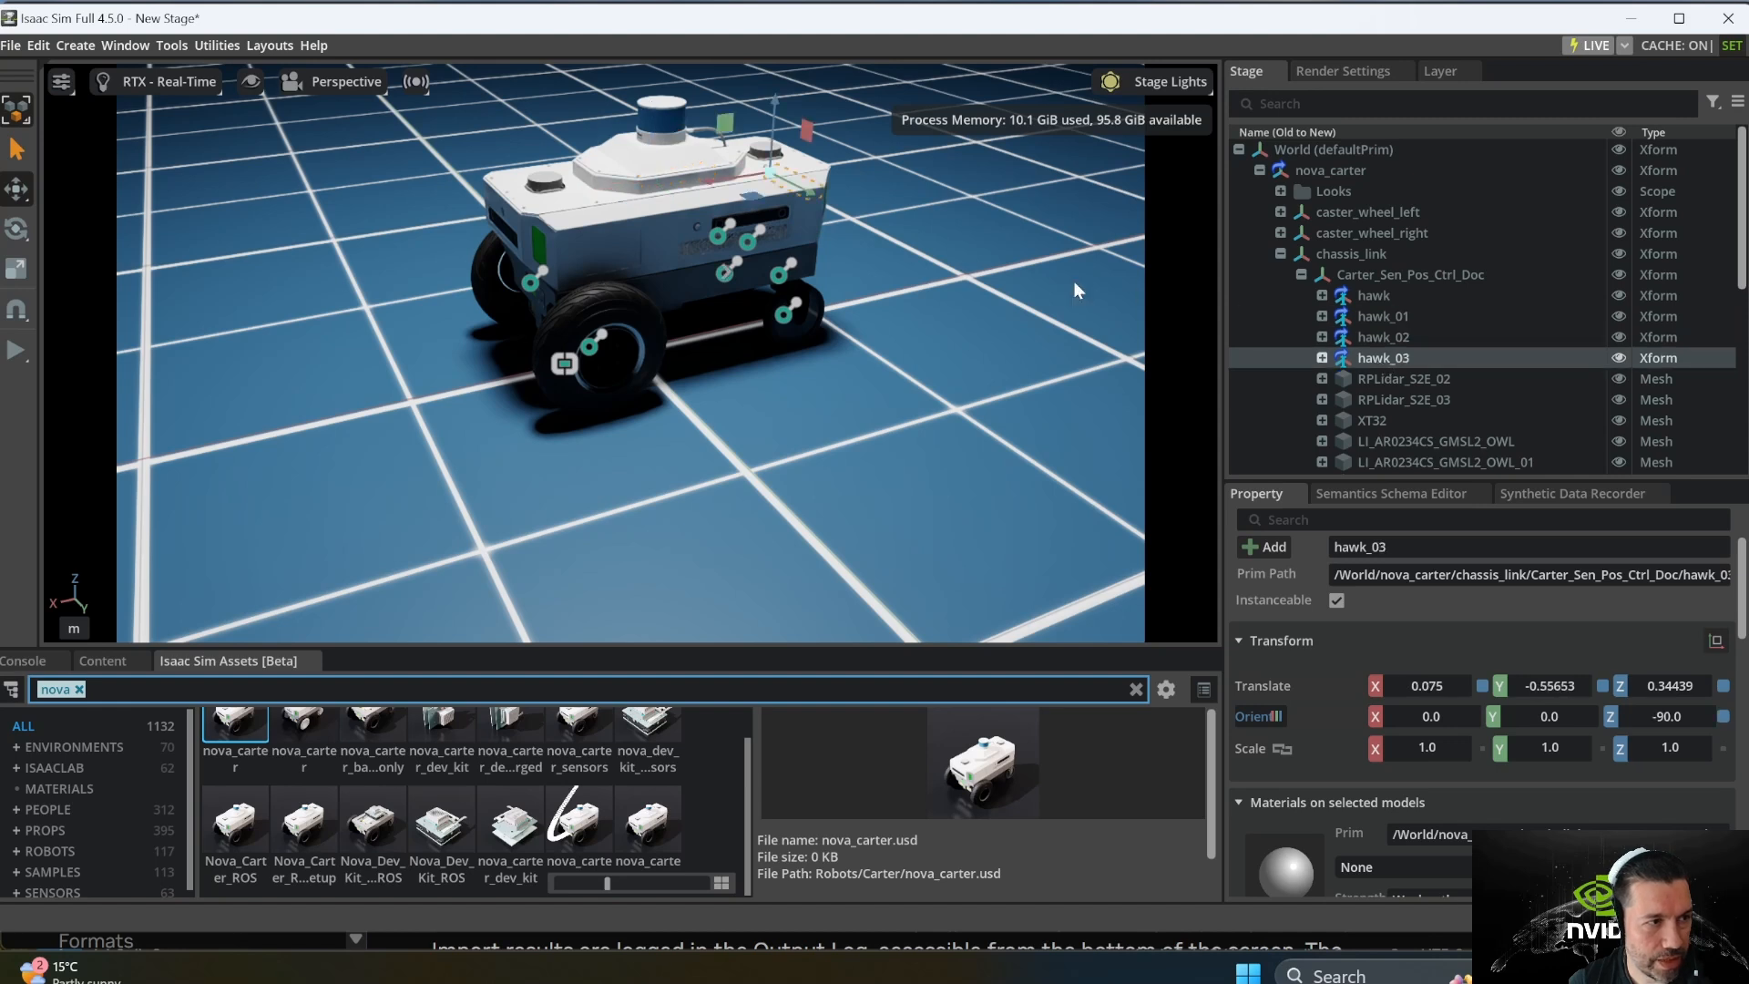
click(1377, 296)
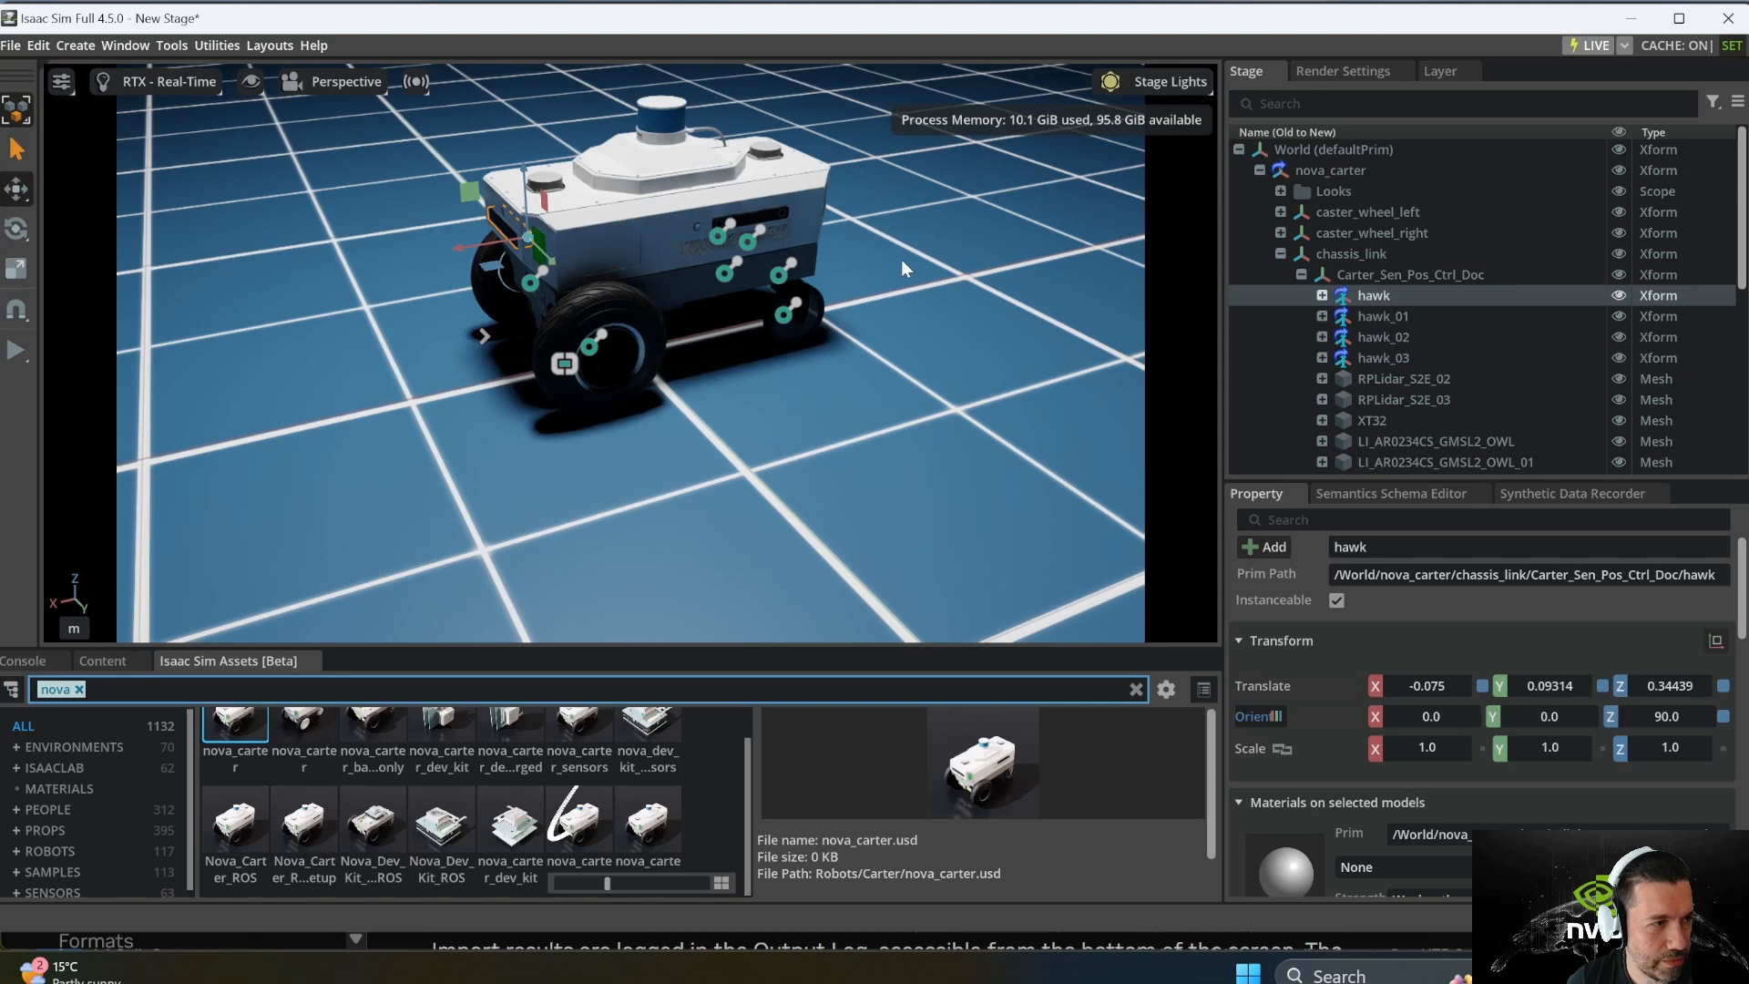
scroll(1490, 308, down, 10)
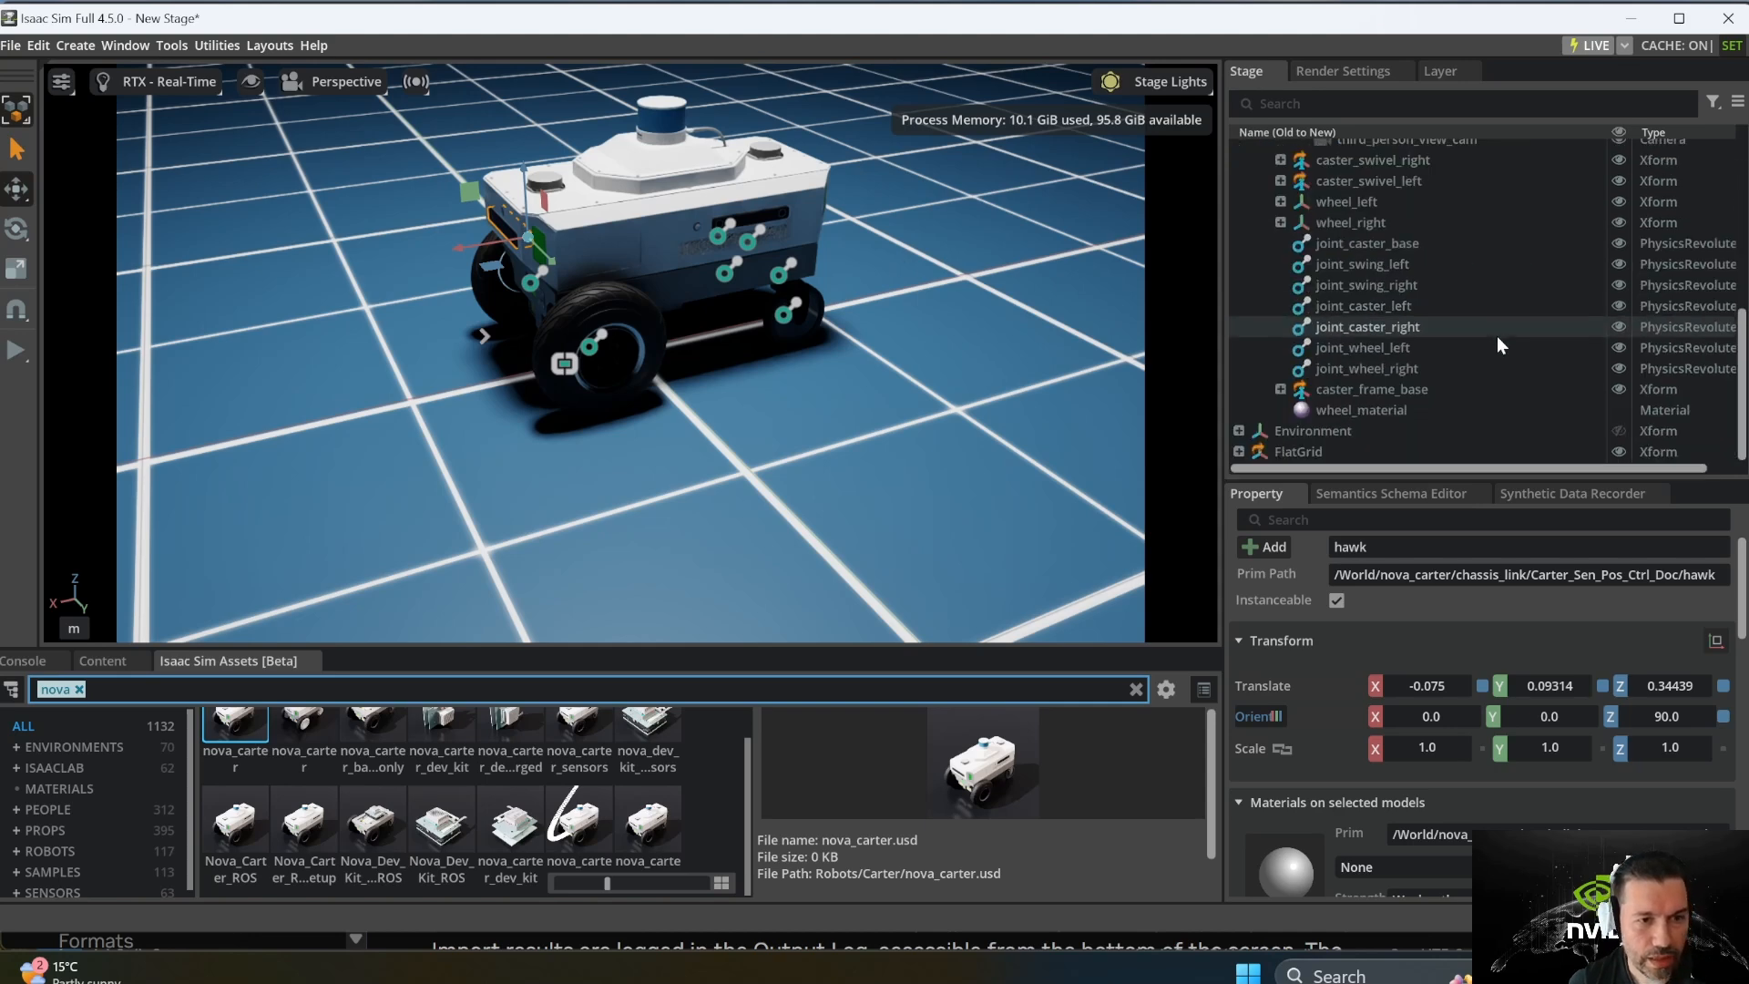
scroll(1439, 342, up, 10)
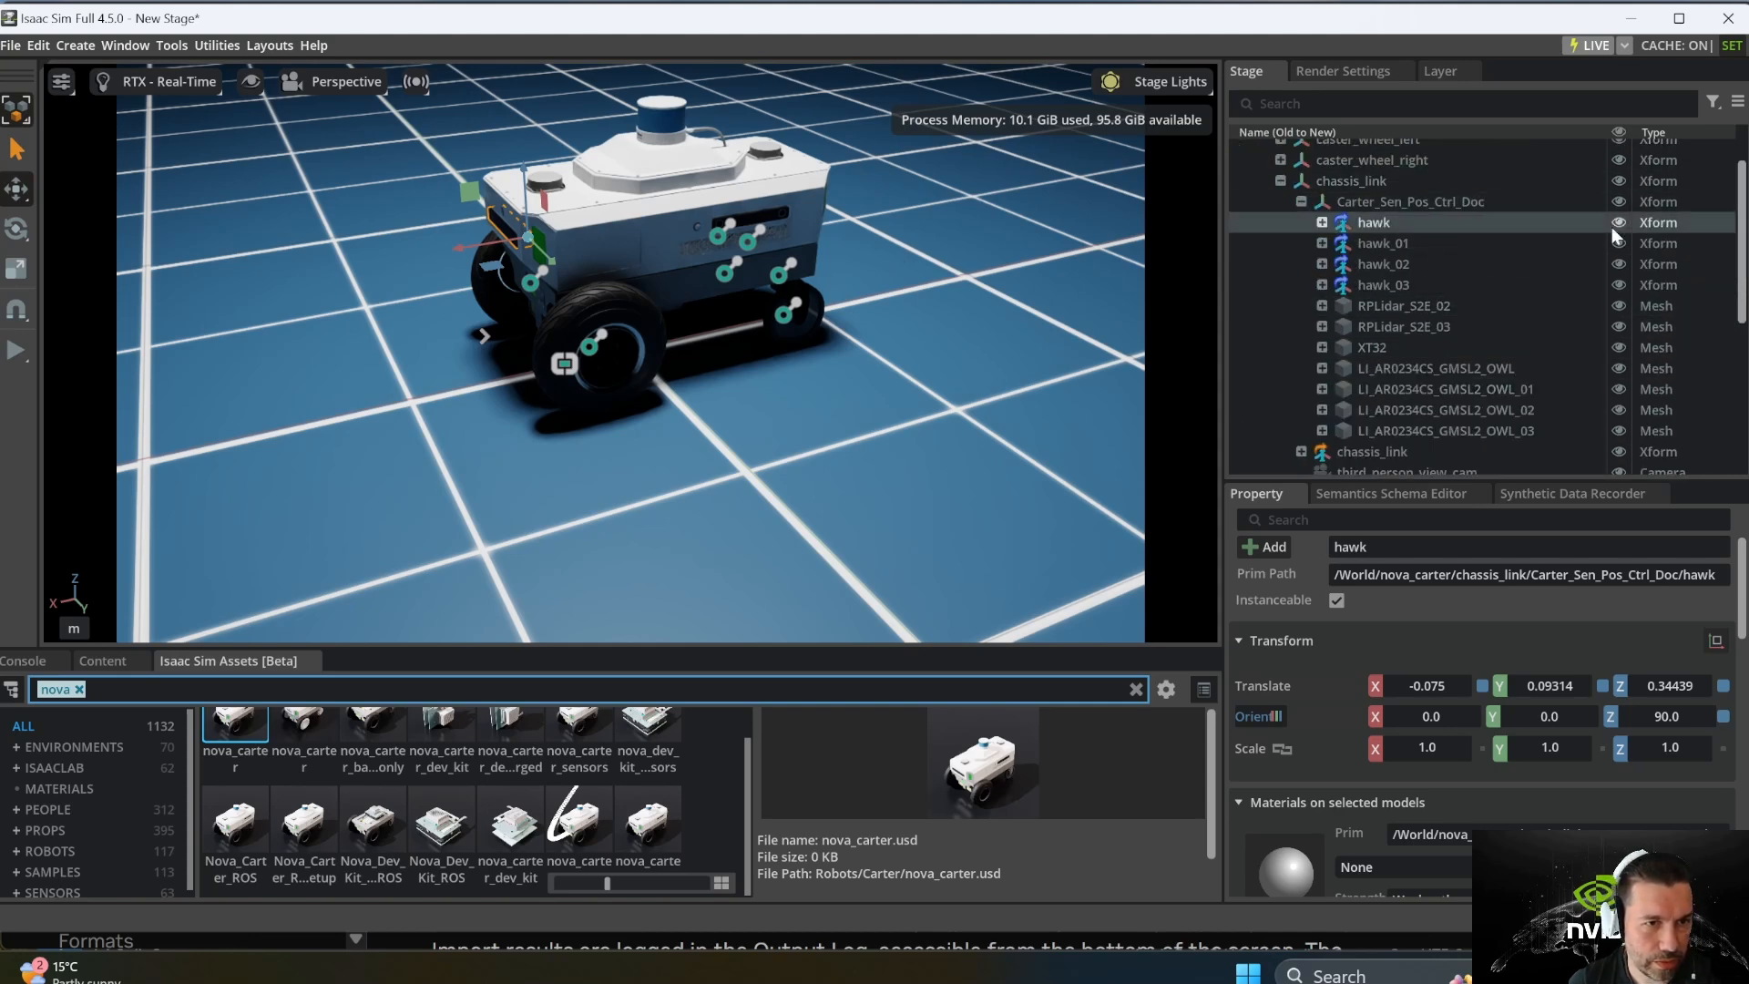
scroll(1384, 262, up, 2)
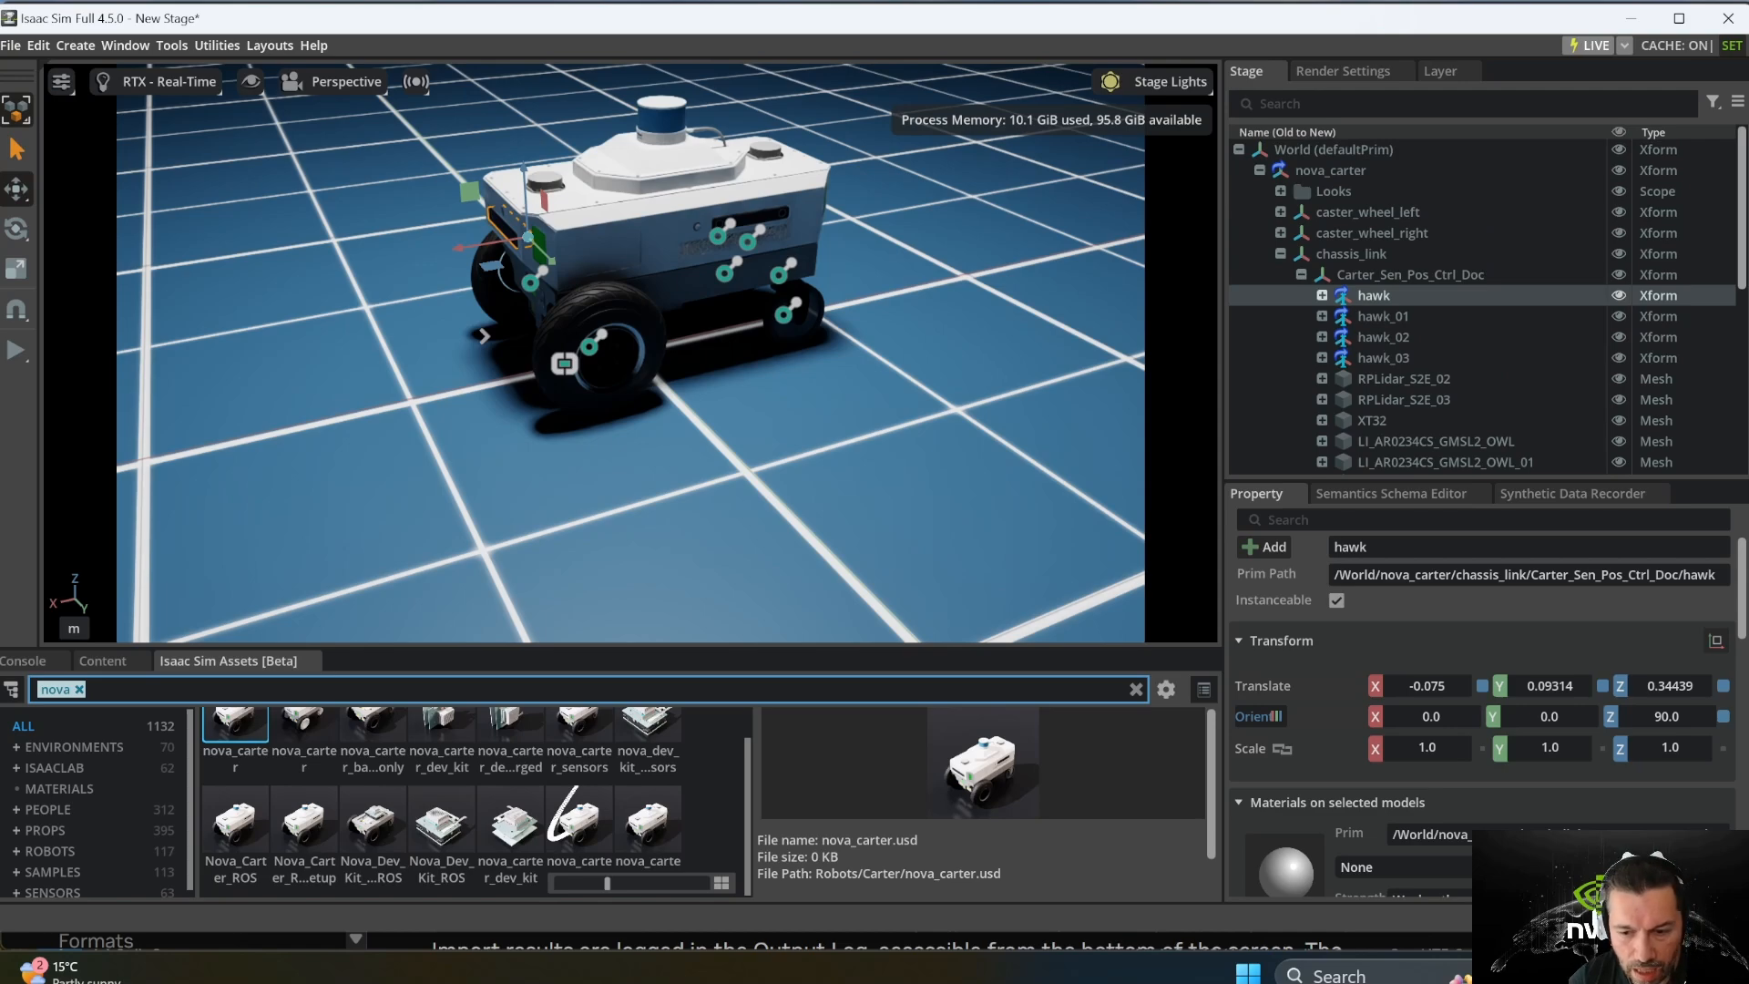
Step: Switch to the Isaac Sim documentation in the browser and look through the wheeled robots on the Robot Assets page
mouse_move(1548, 970)
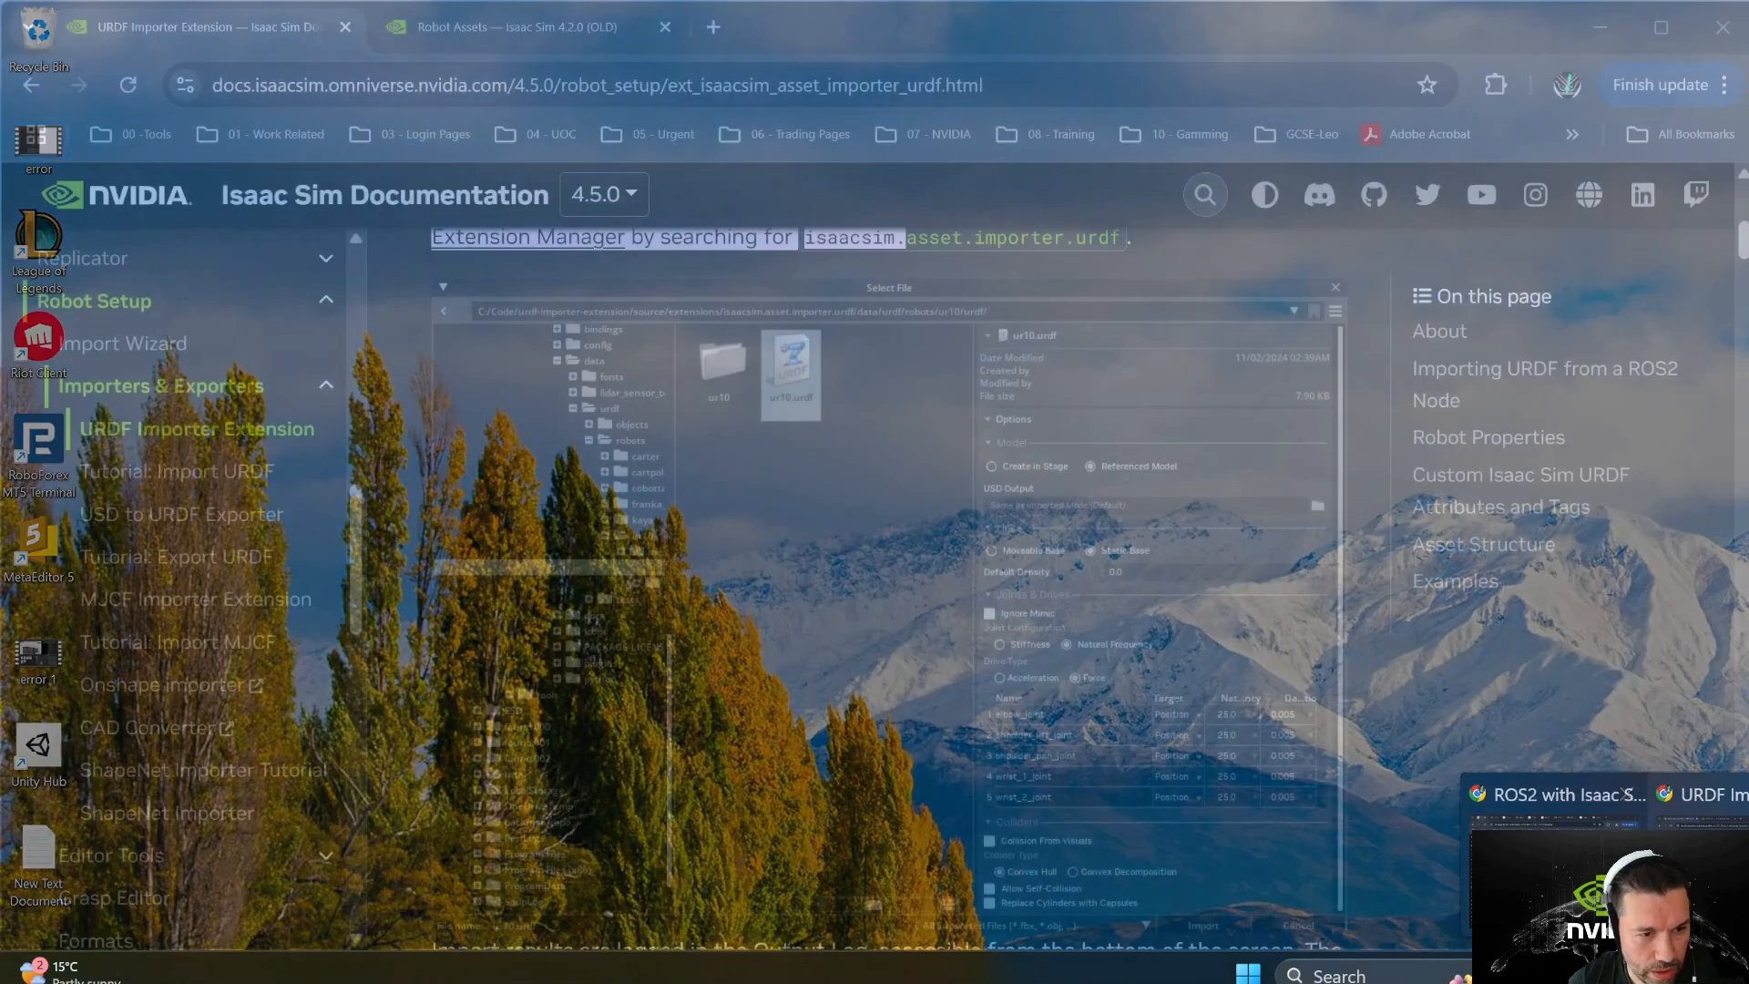
click(1694, 874)
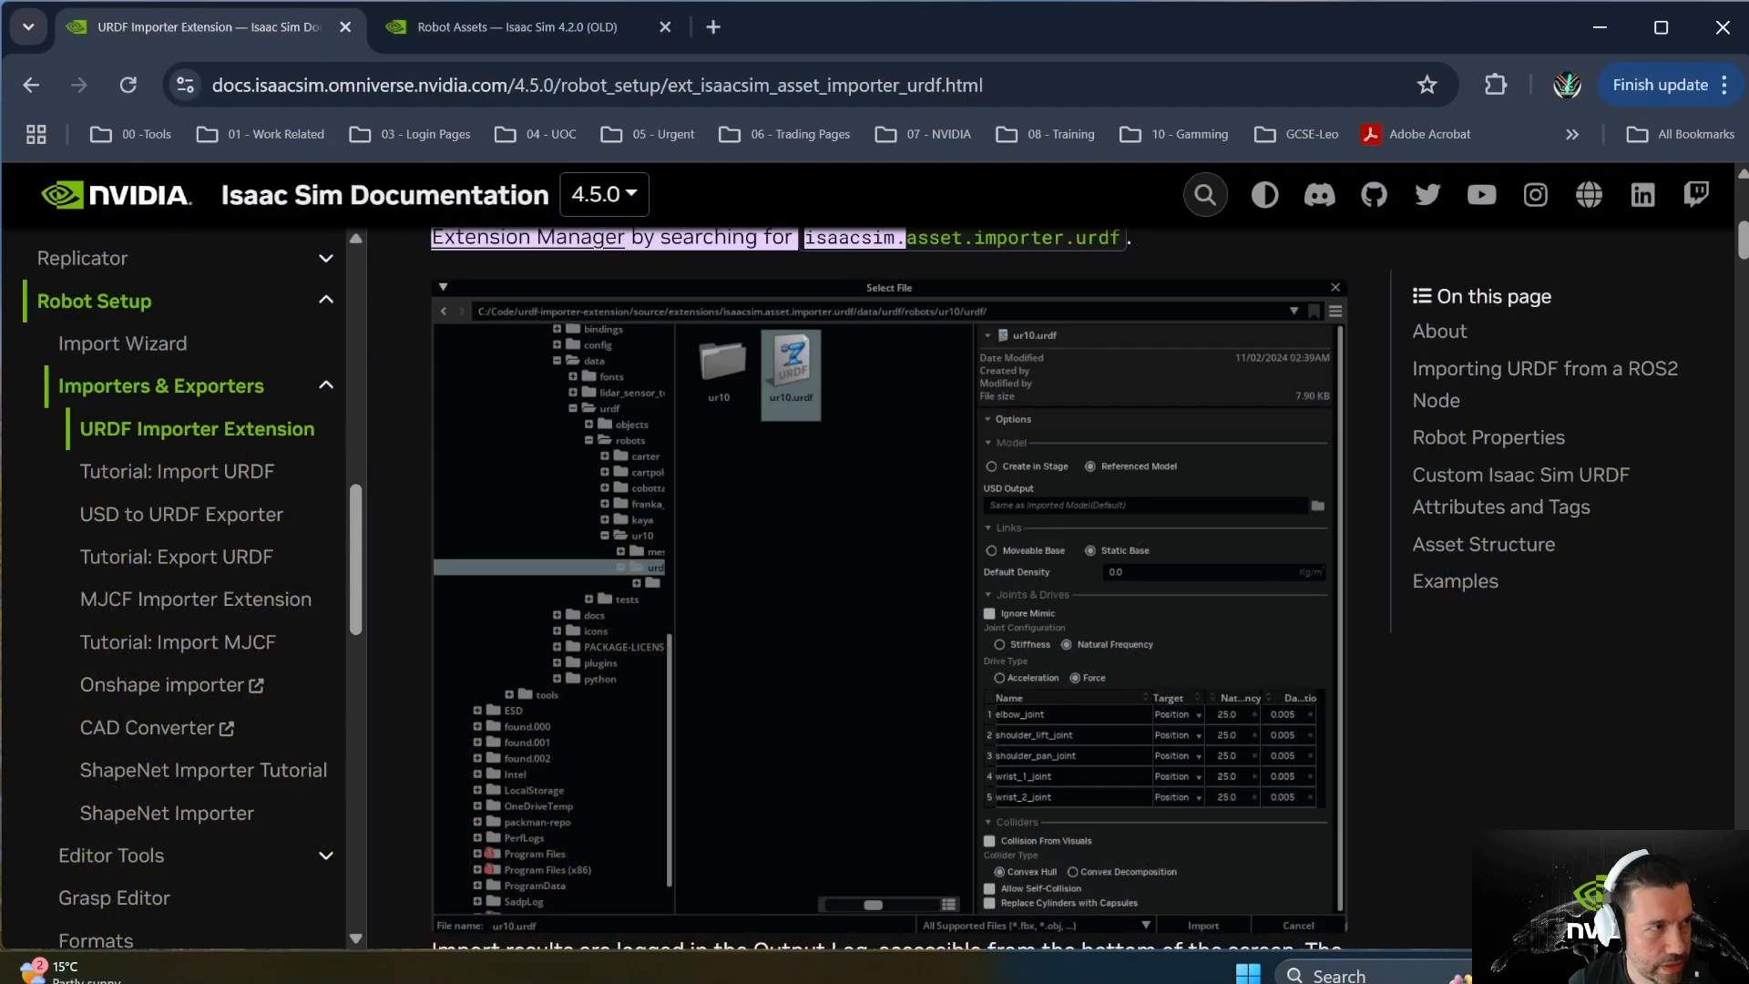
click(548, 29)
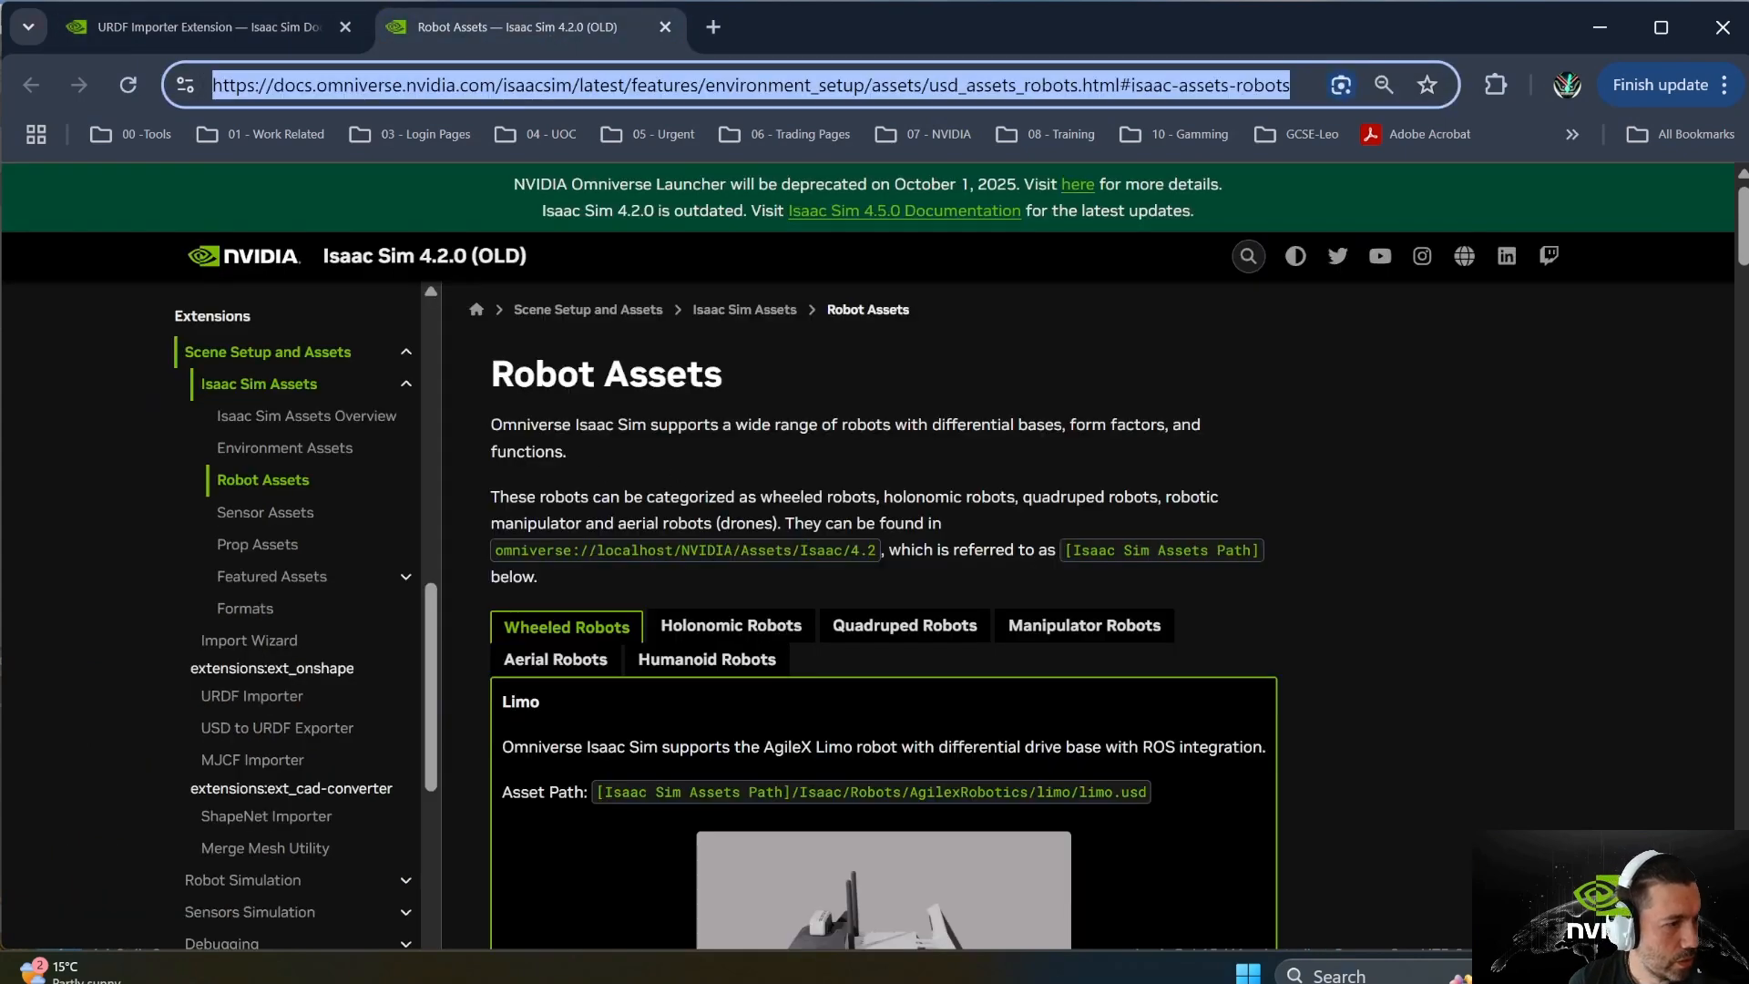
scroll(677, 496, down, 15)
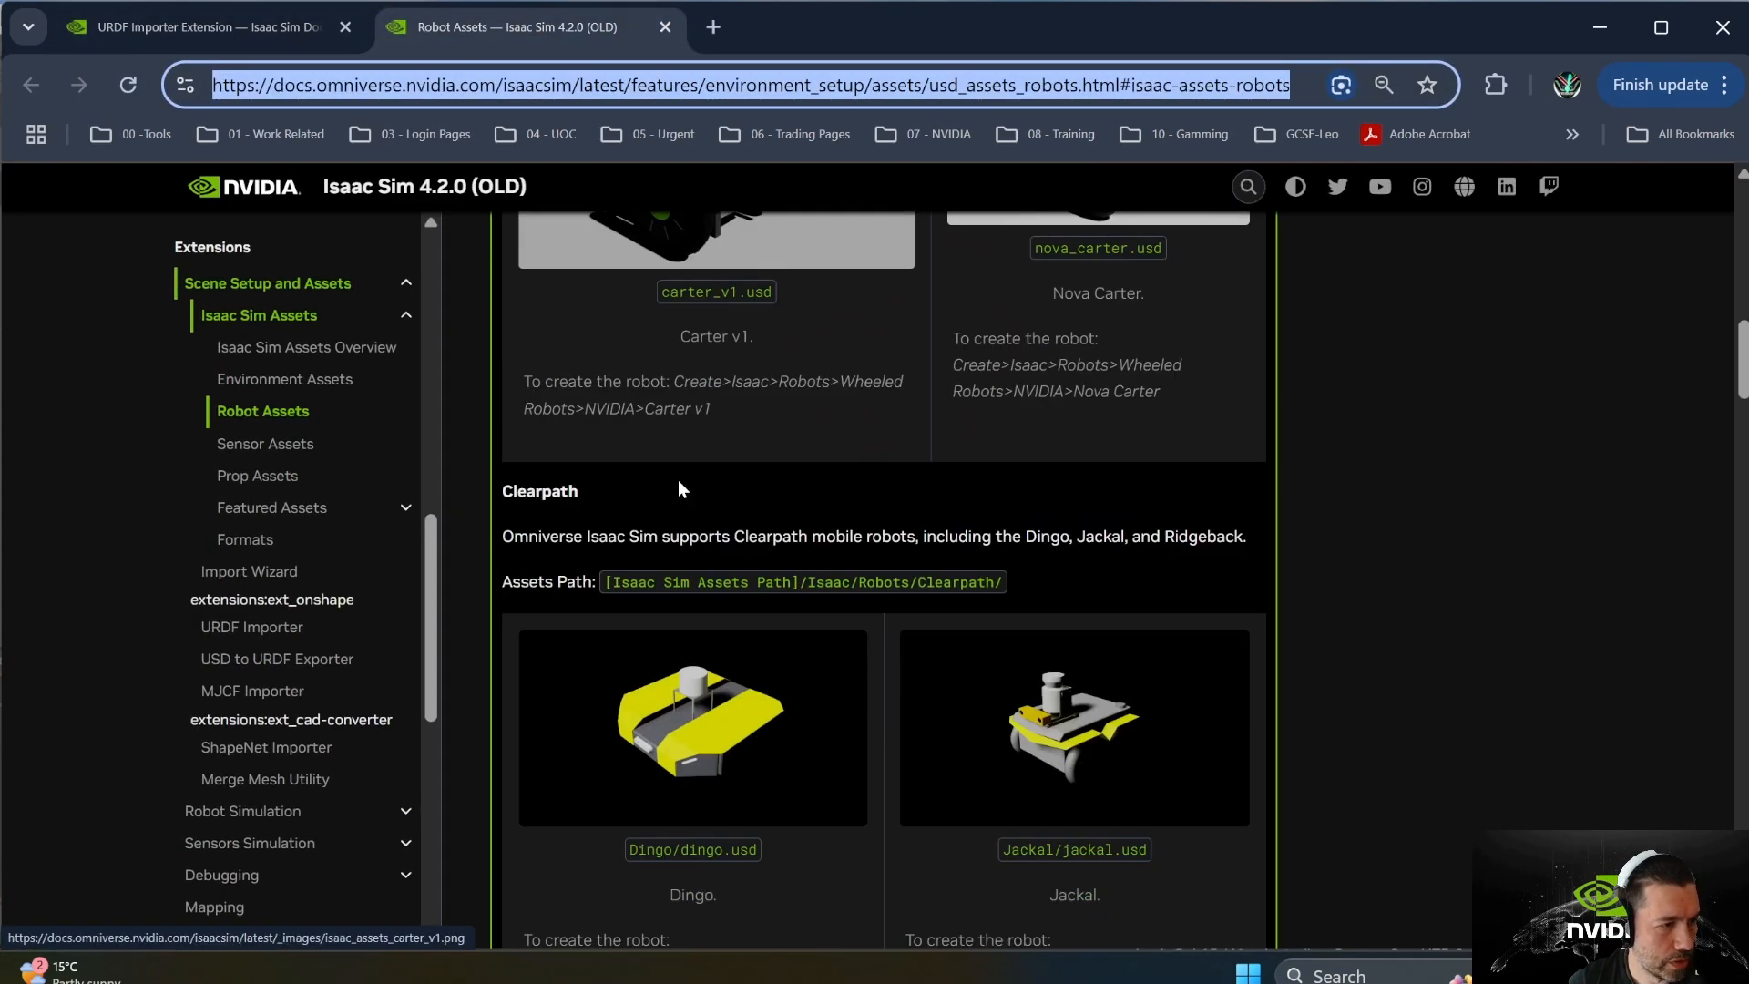
scroll(676, 499, down, 20)
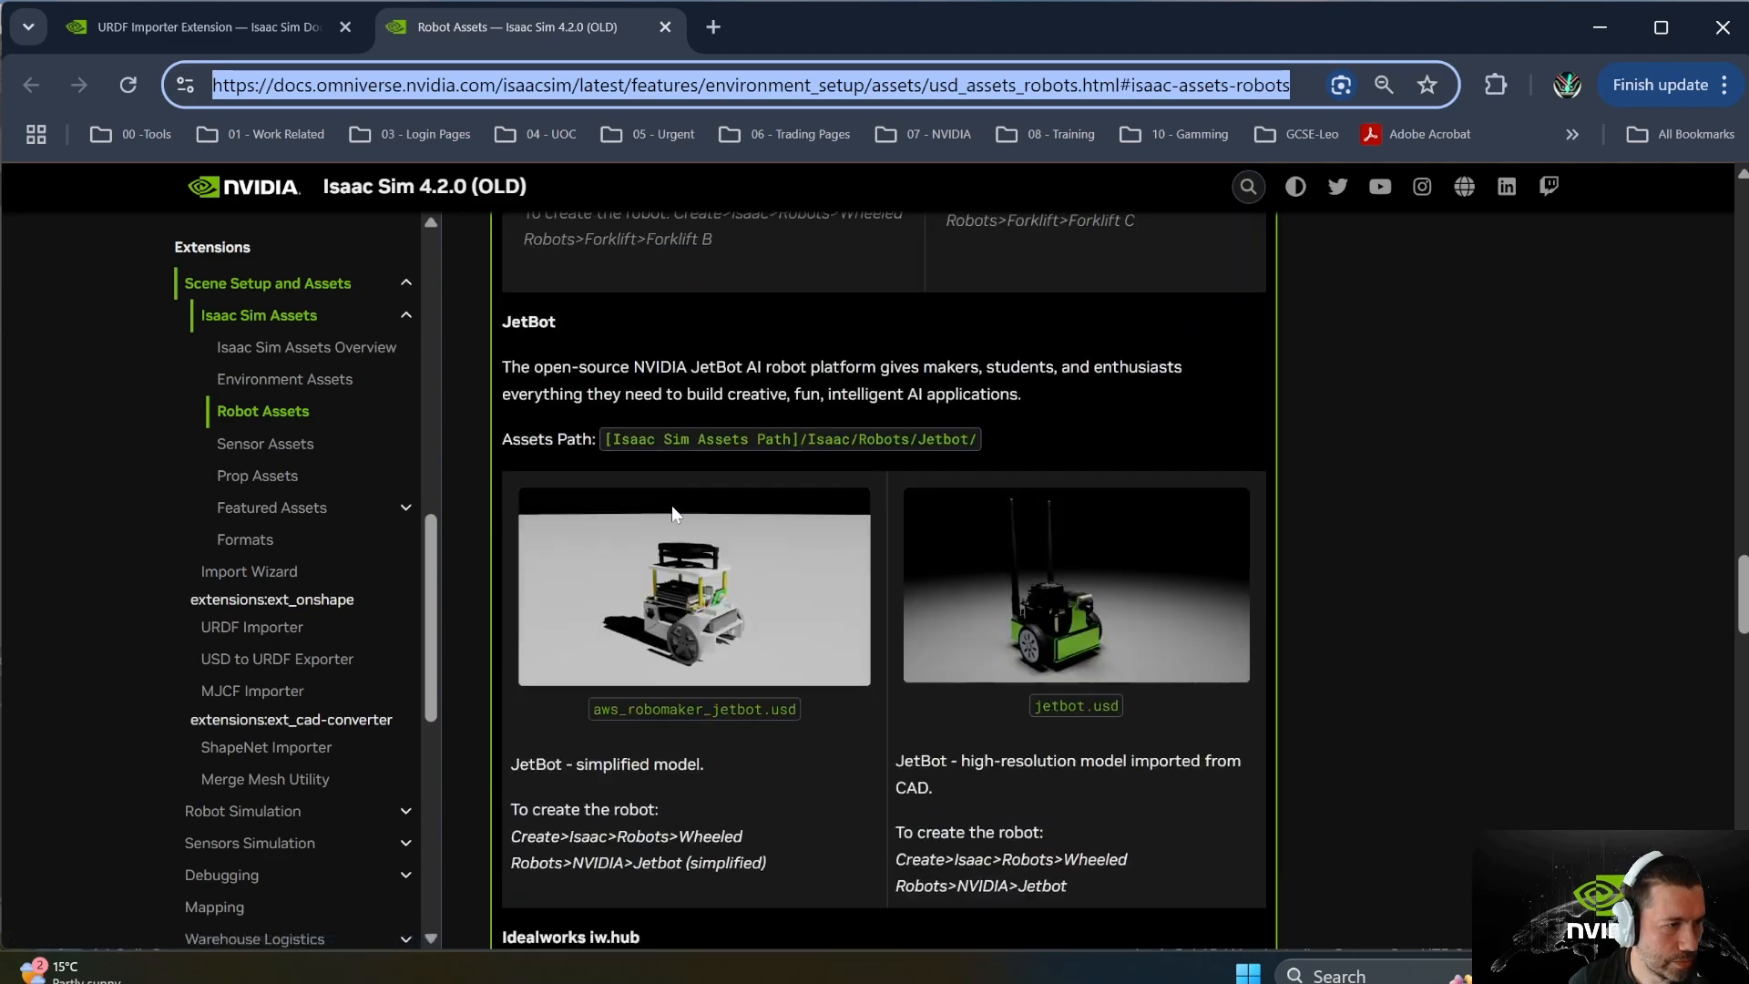
scroll(674, 516, down, 3)
scroll(697, 537, up, 15)
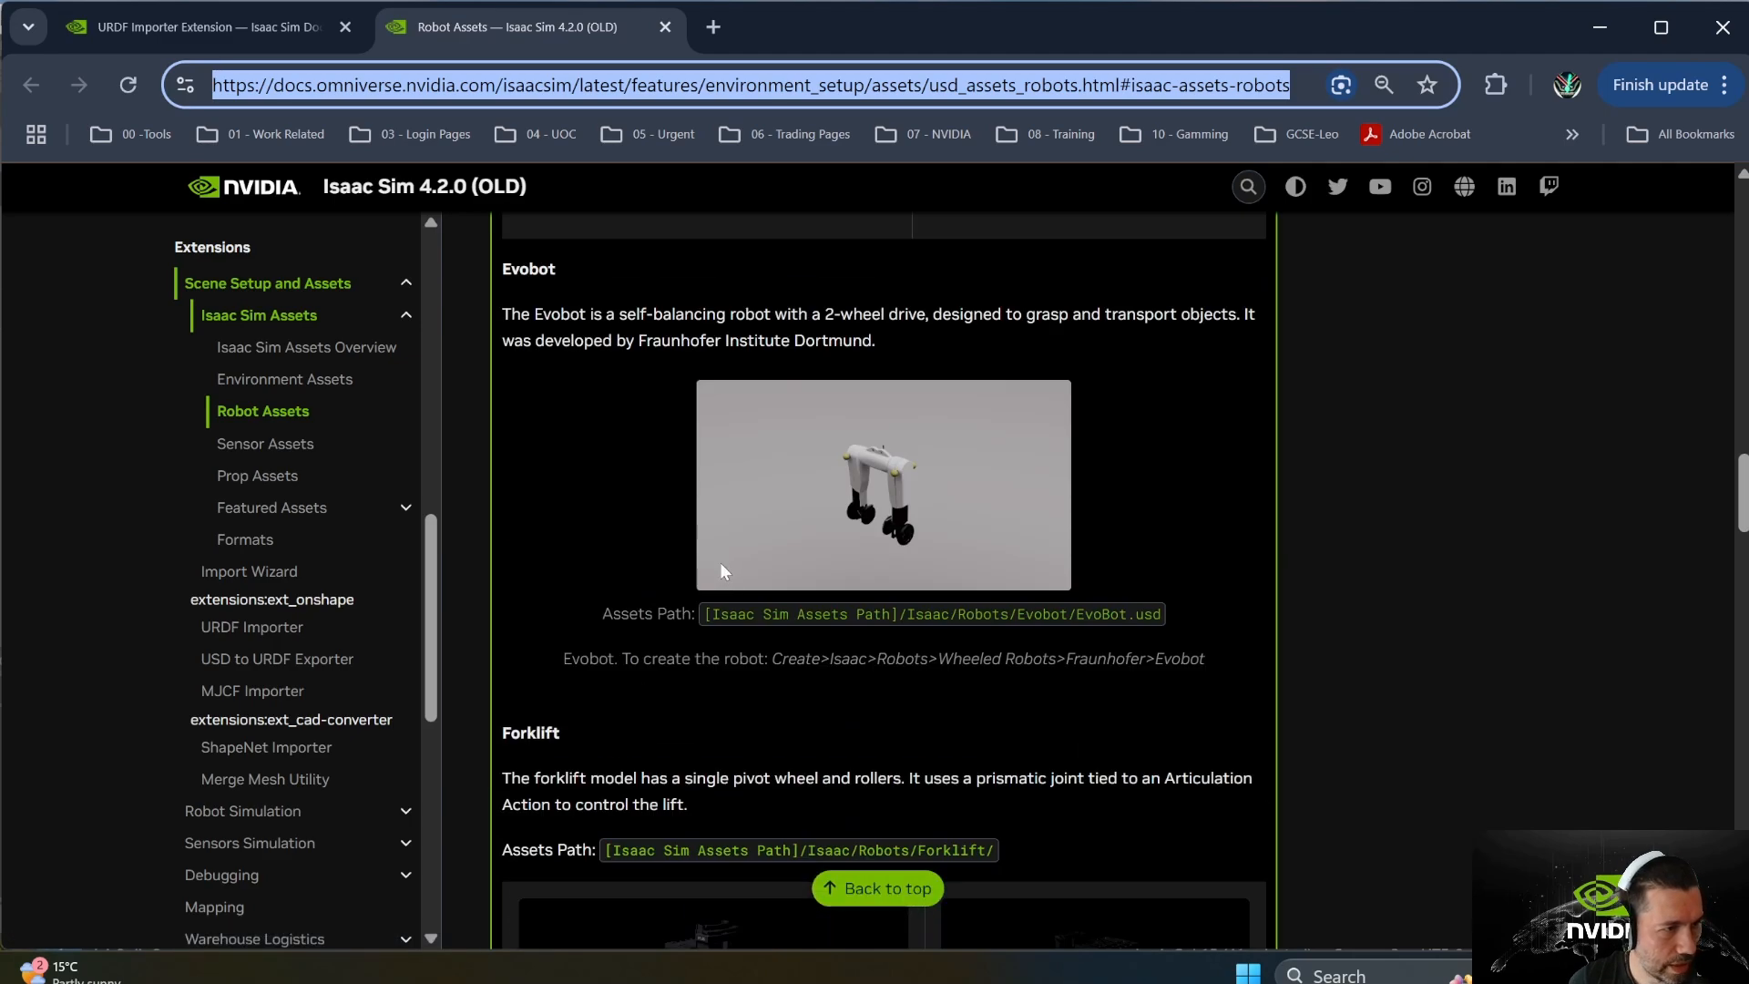
scroll(764, 583, up, 15)
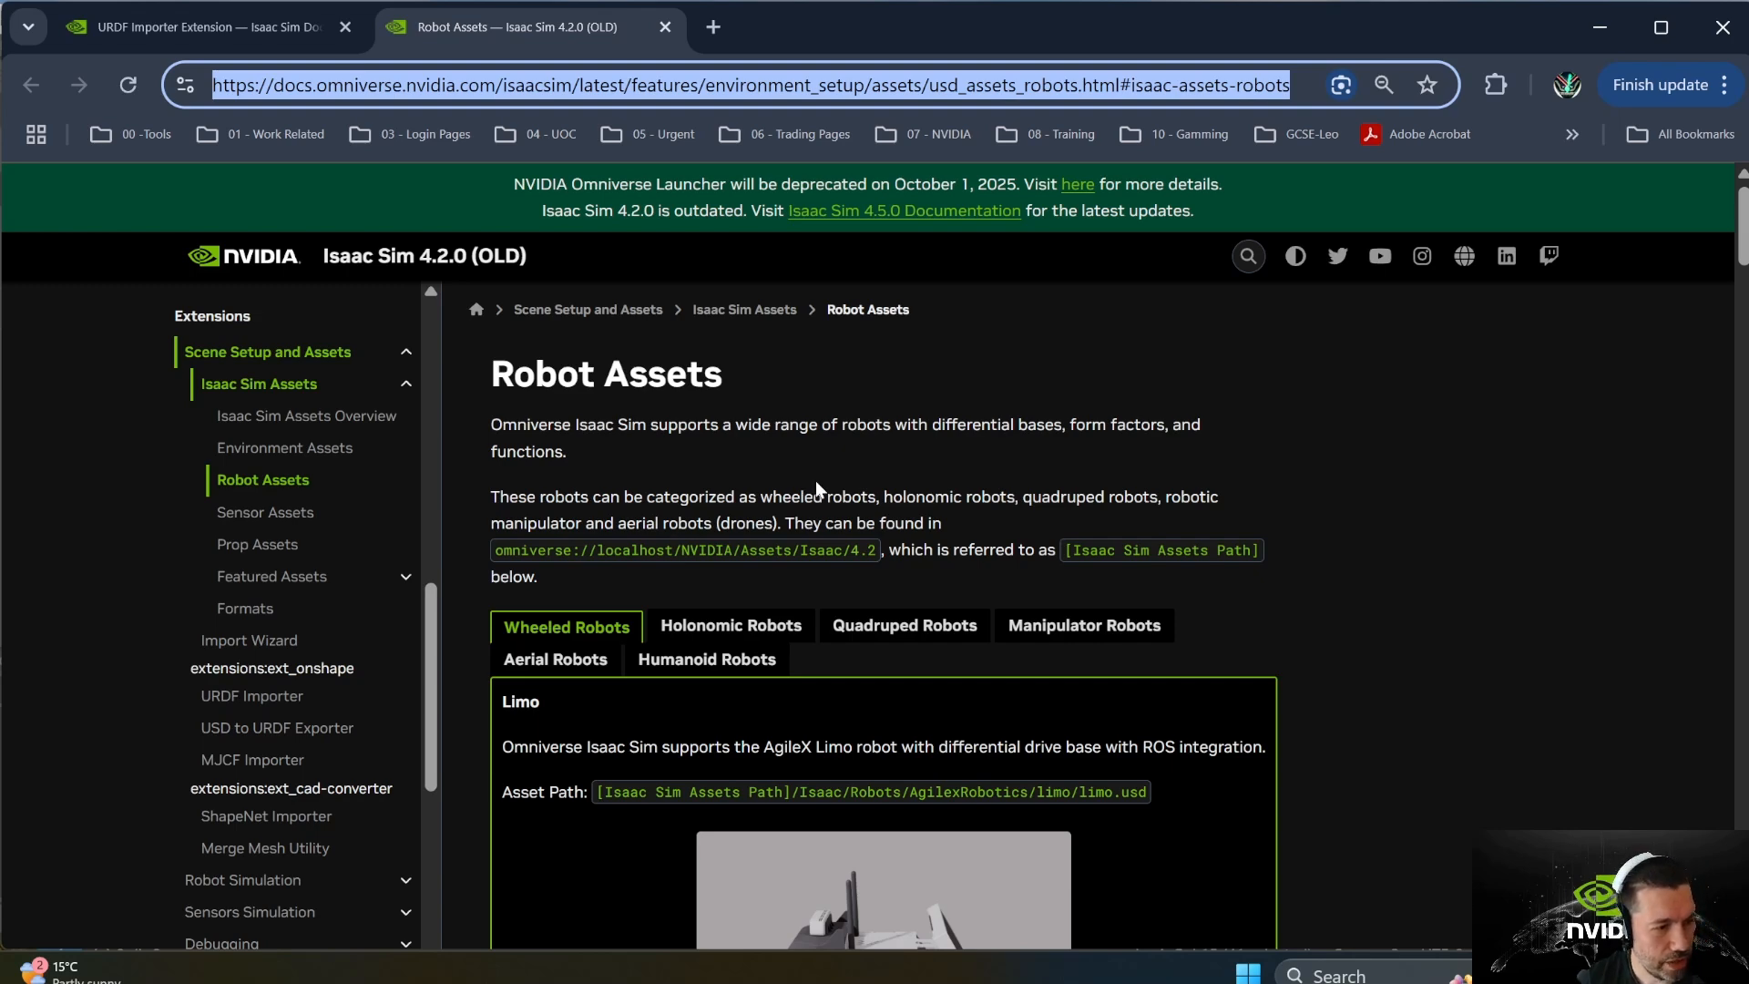
scroll(942, 501, down, 3)
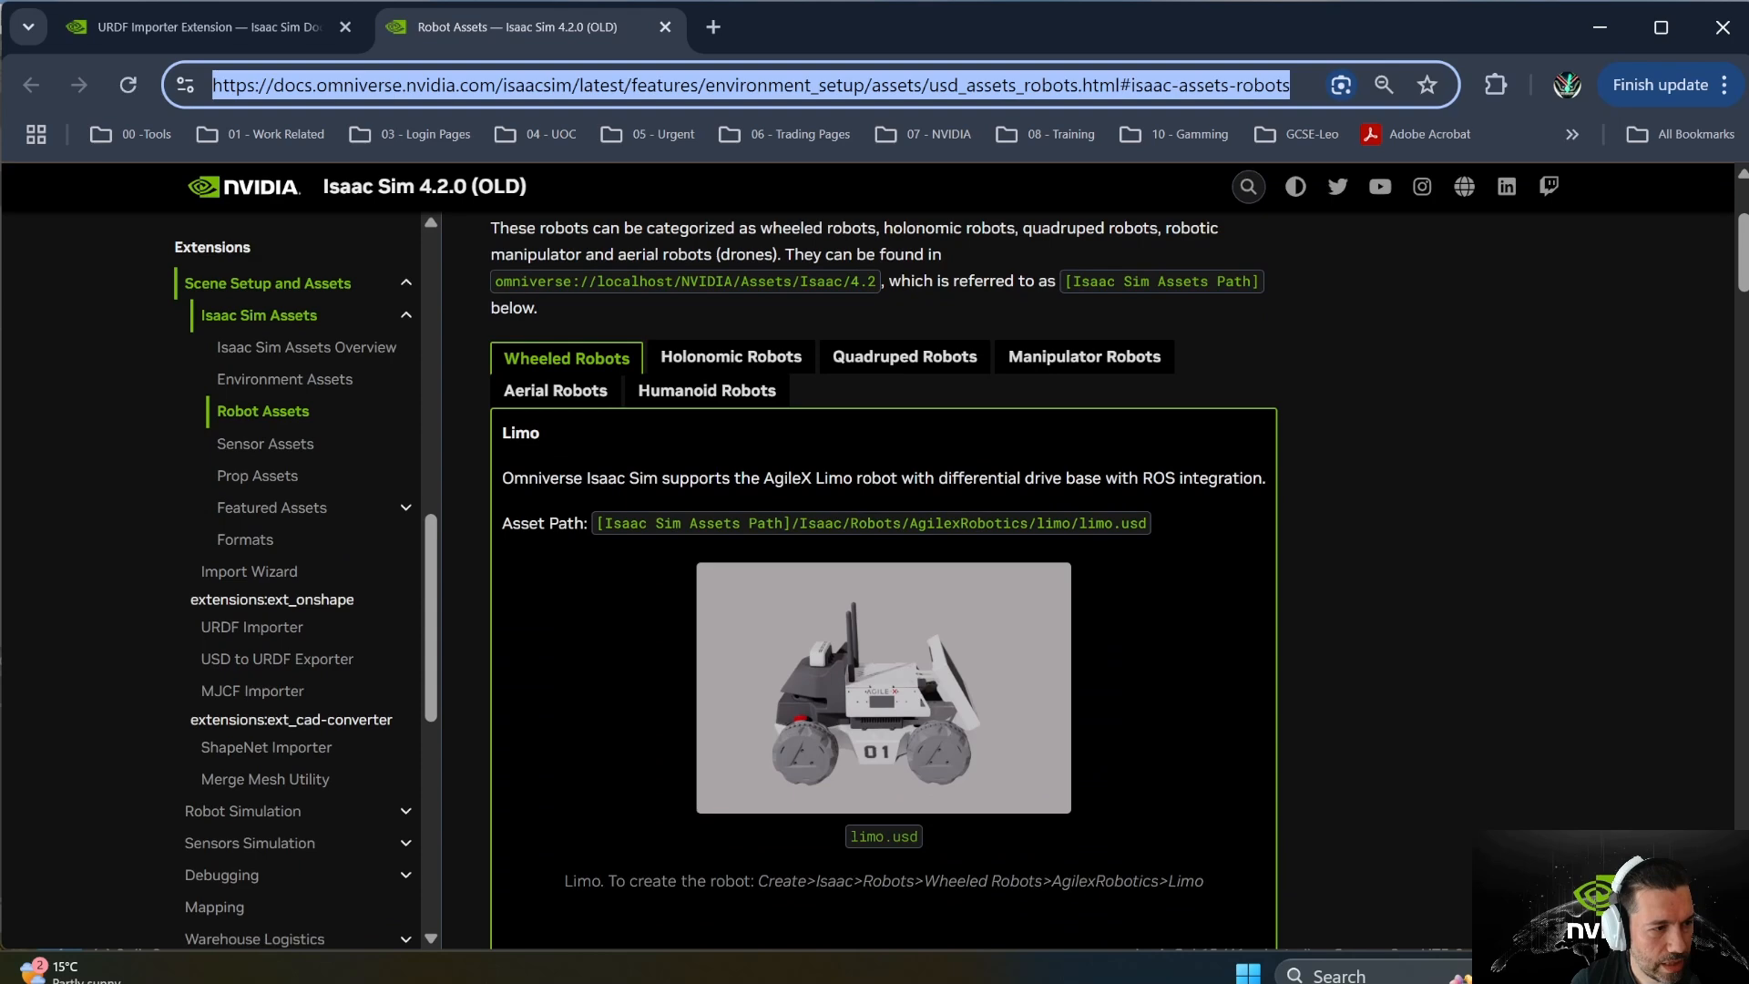
scroll(947, 496, up, 3)
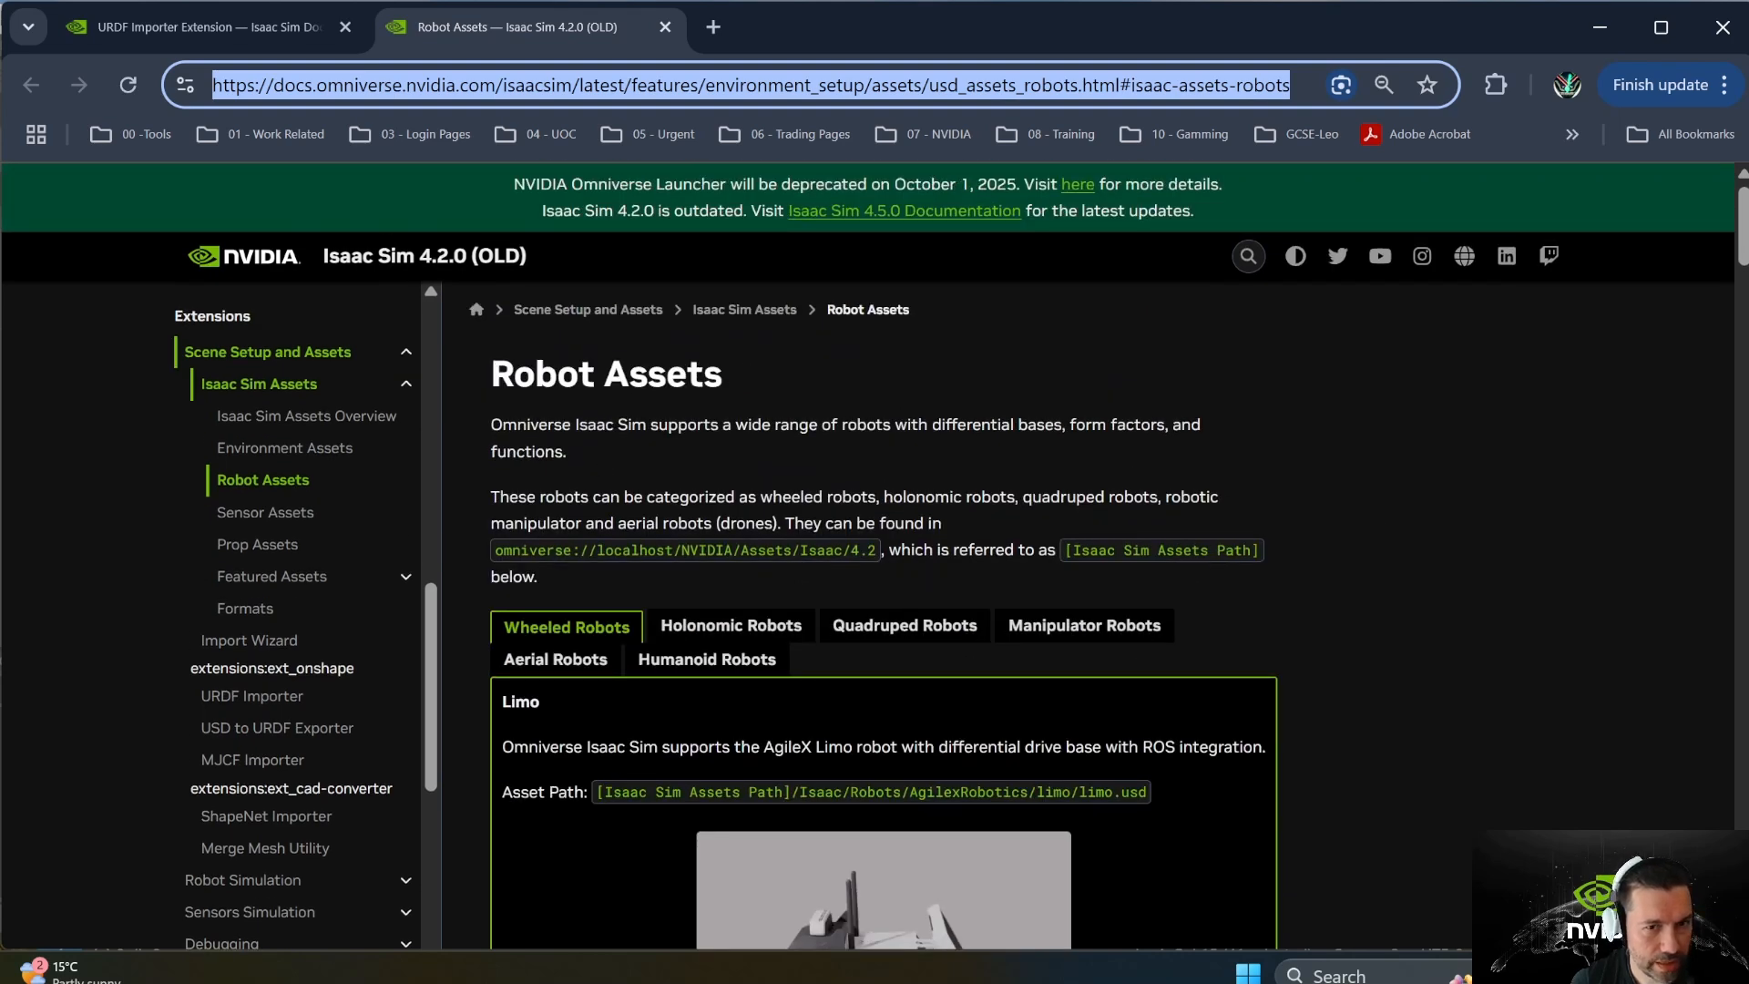
Step: Return to Isaac Sim and review nova_carter's links and joints in the stage hierarchy and the whole robot on the grid
key(alt+Tab)
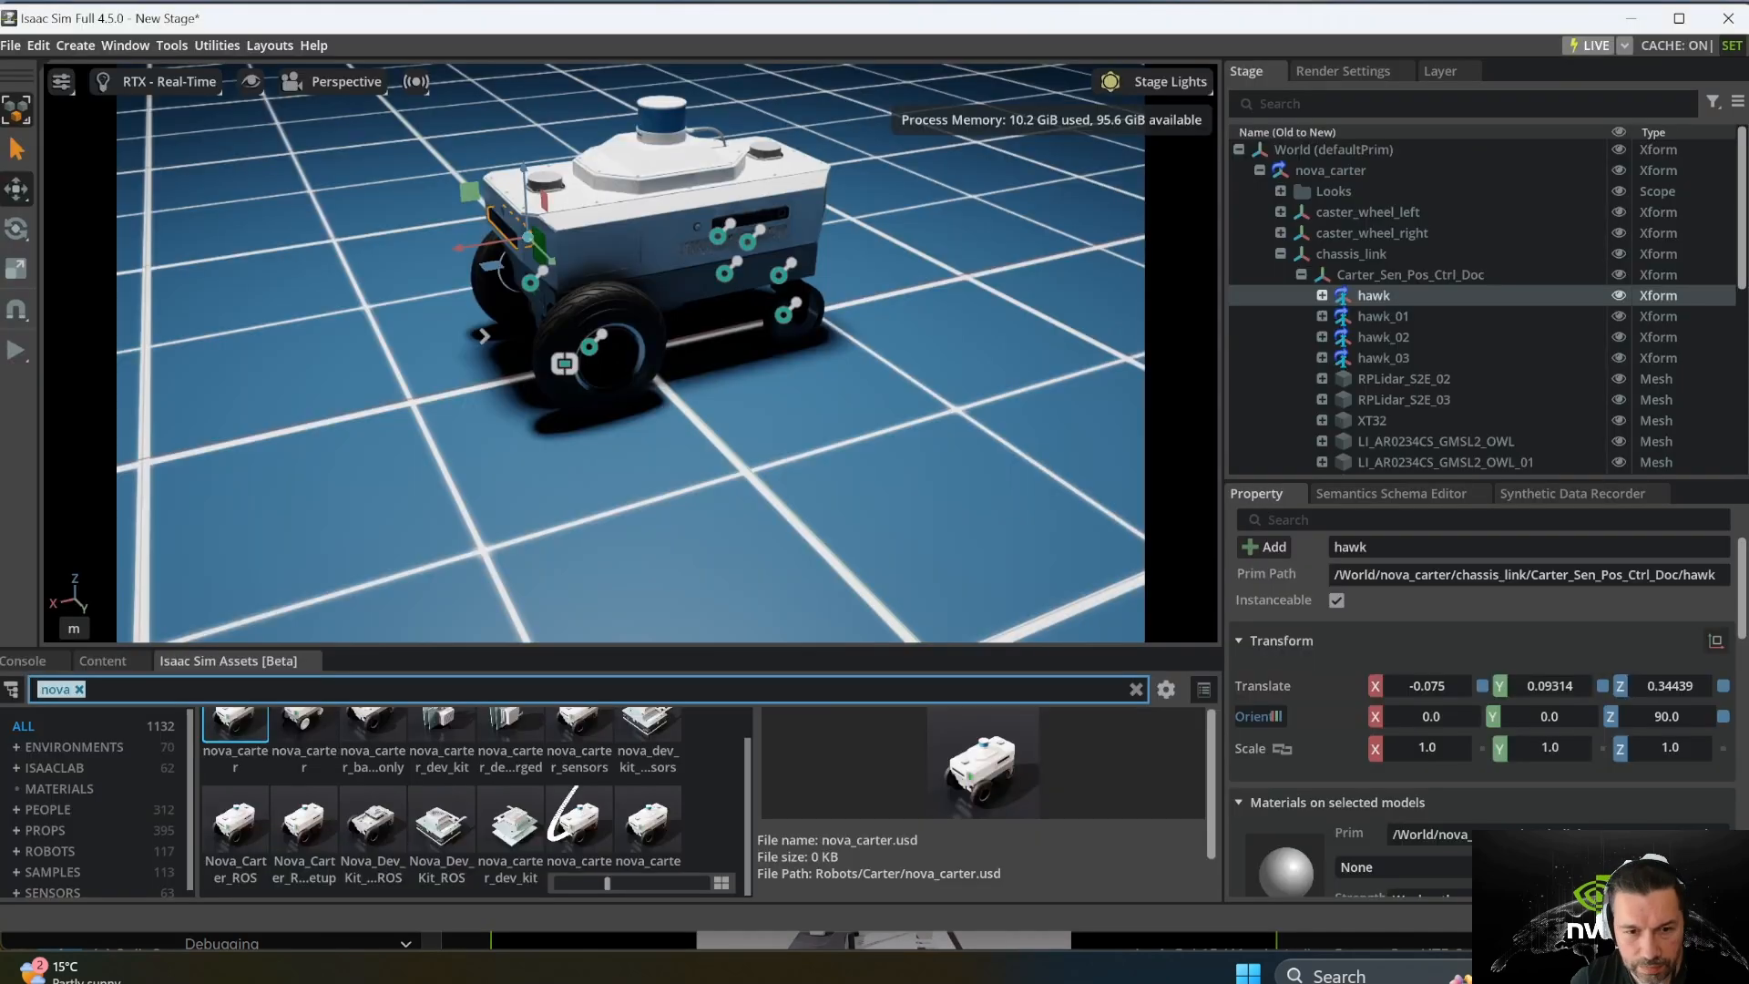
scroll(1434, 342, down, 5)
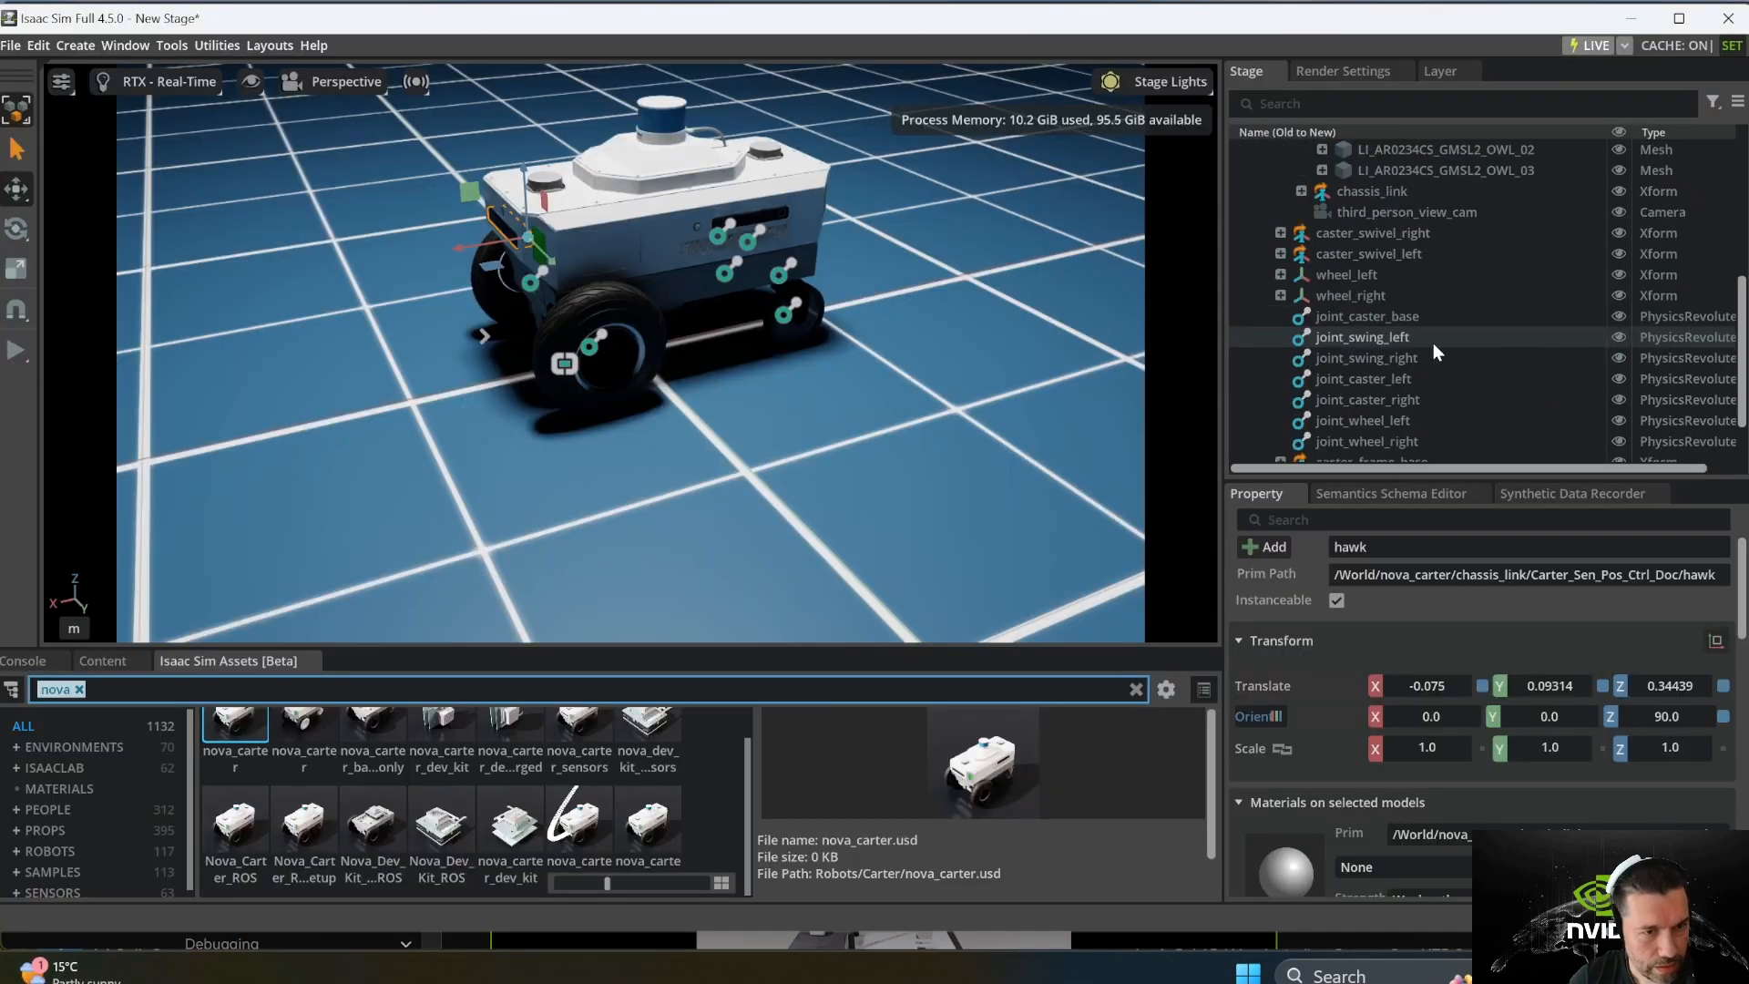
scroll(1433, 343, down, 1)
scroll(1445, 357, up, 10)
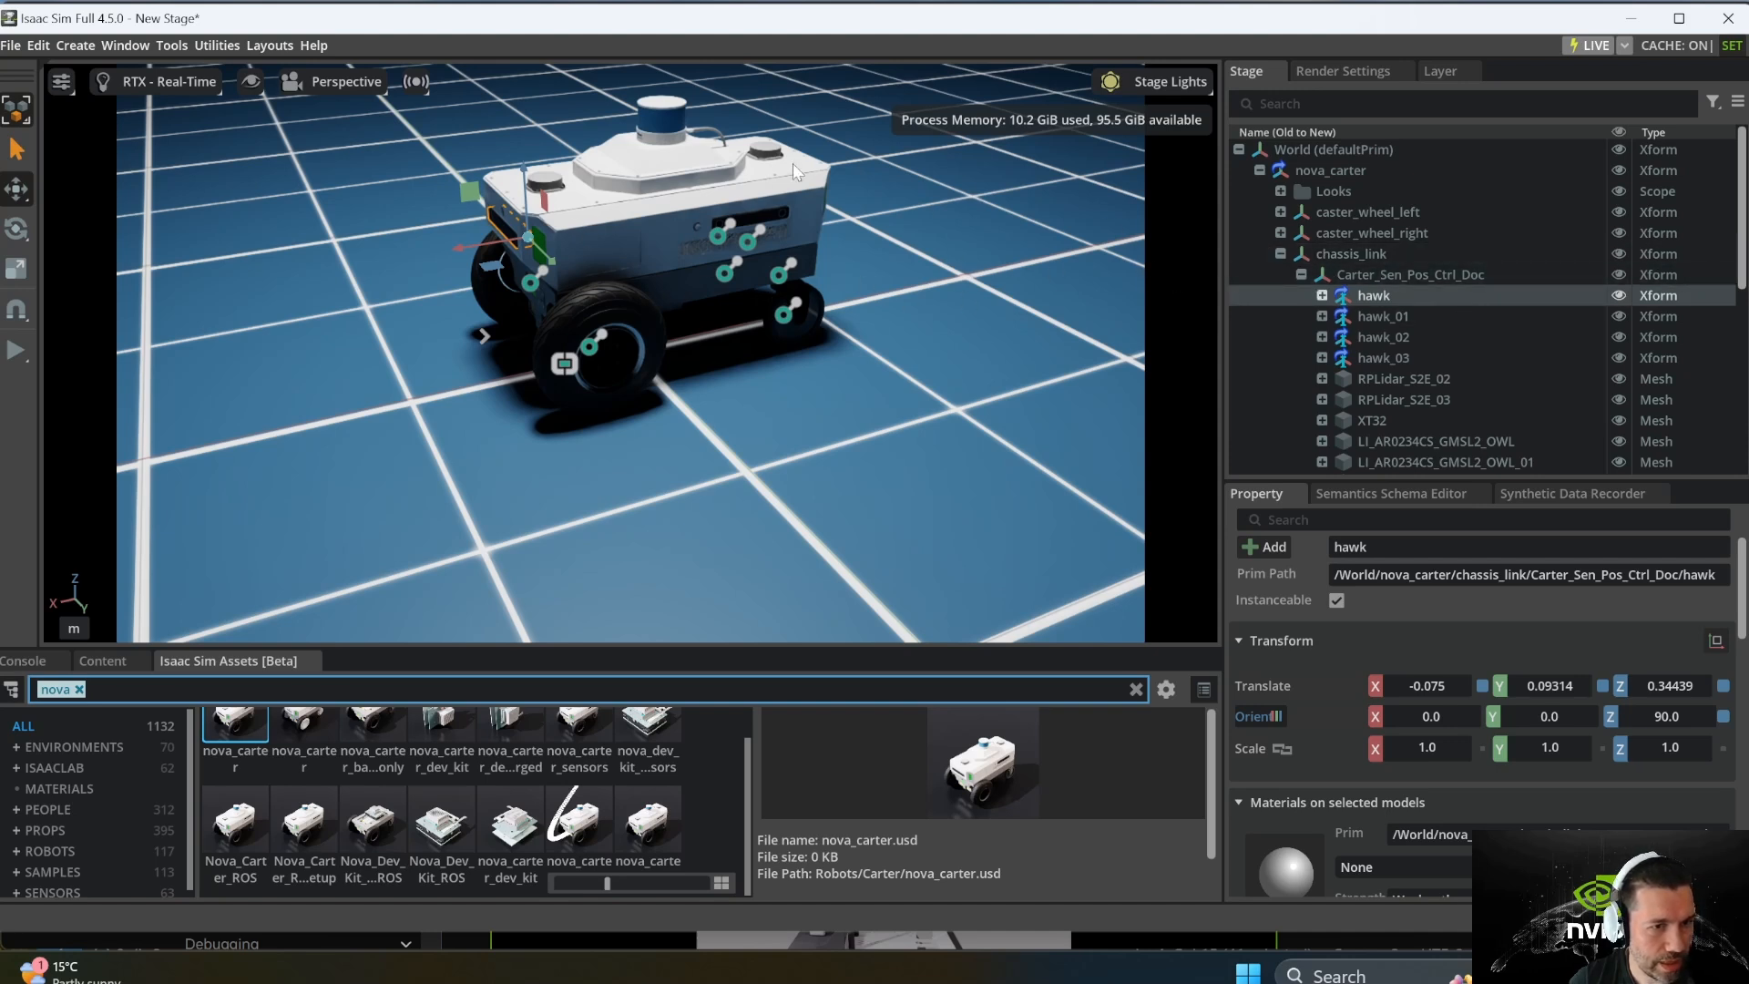
scroll(409, 266, down, 5)
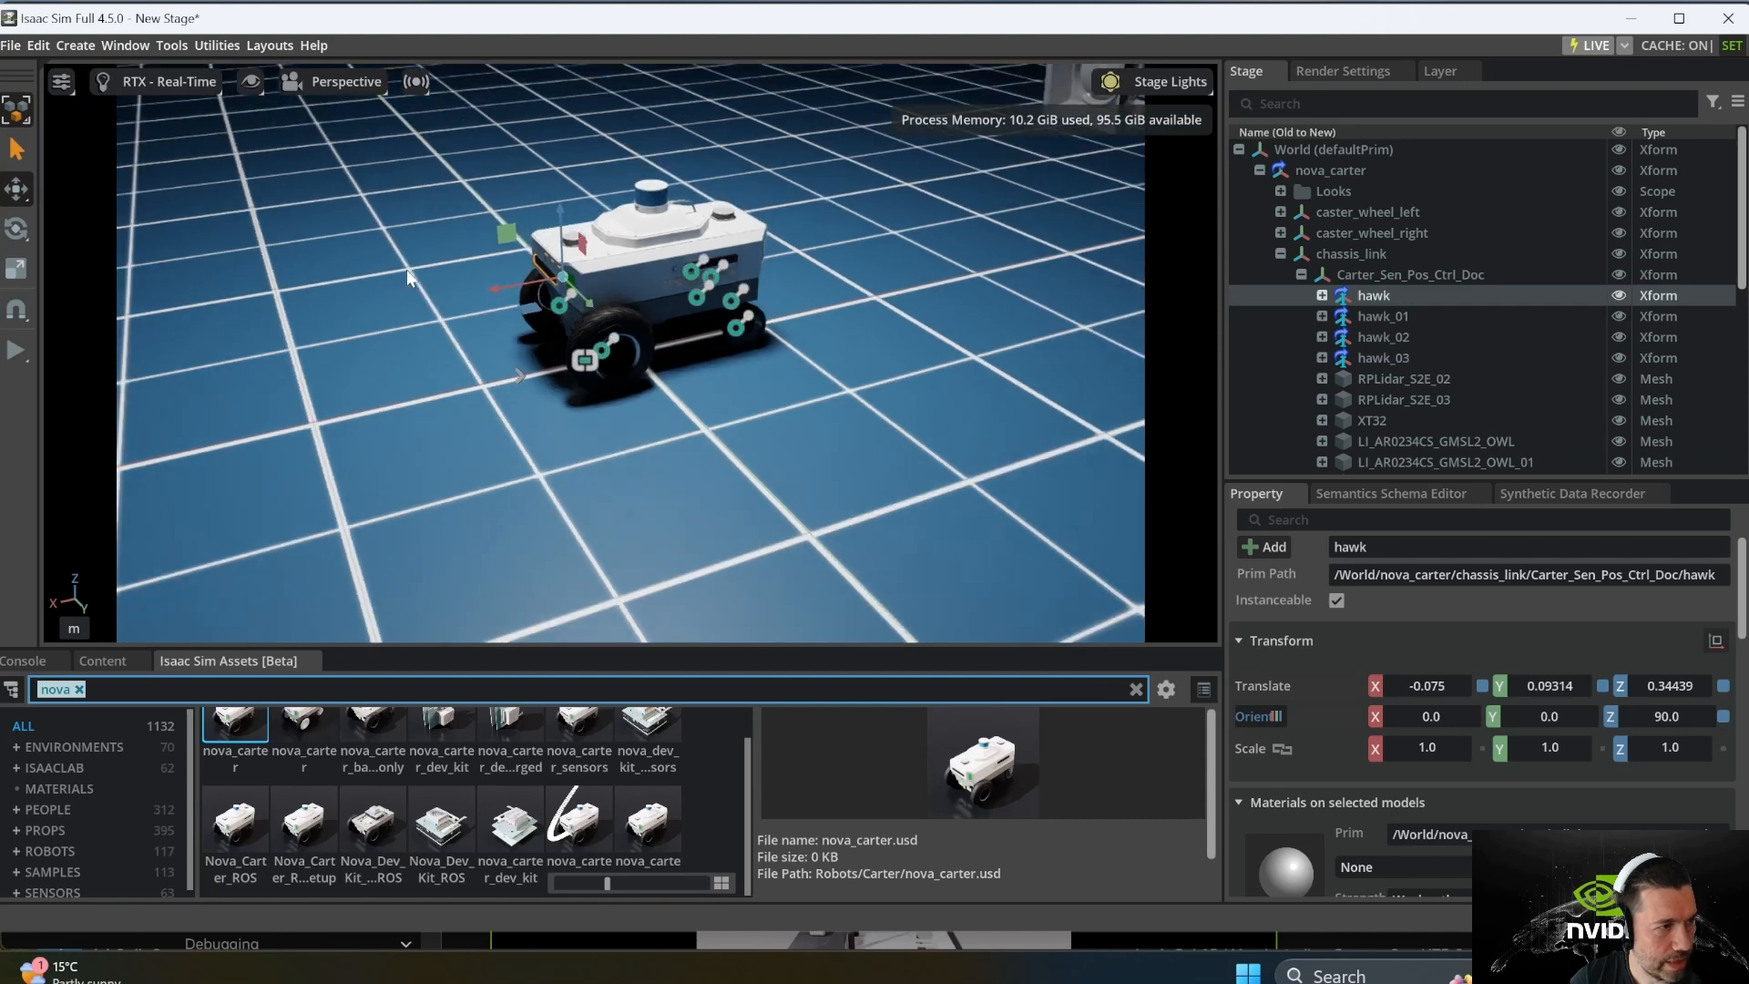